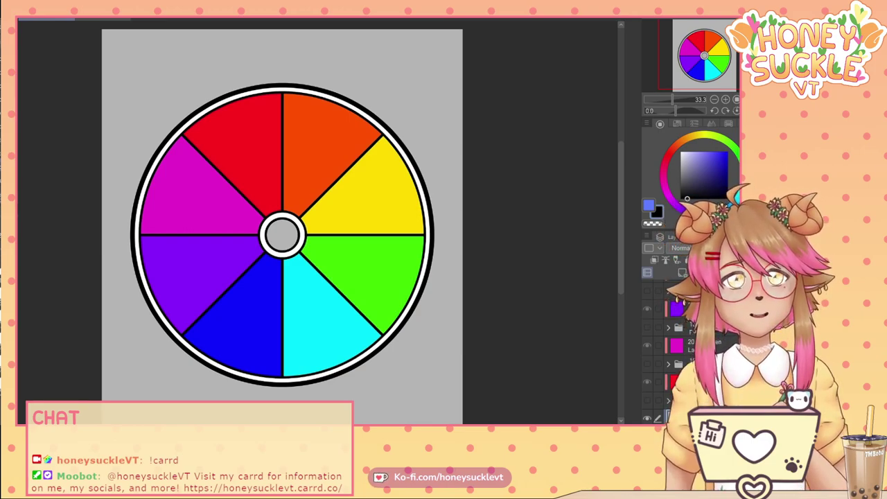
Show the character artwork belonging to the red, orange, yellow and green wedges of the colour wheel.
{"action": "left_click", "coordinate": [647, 400]}
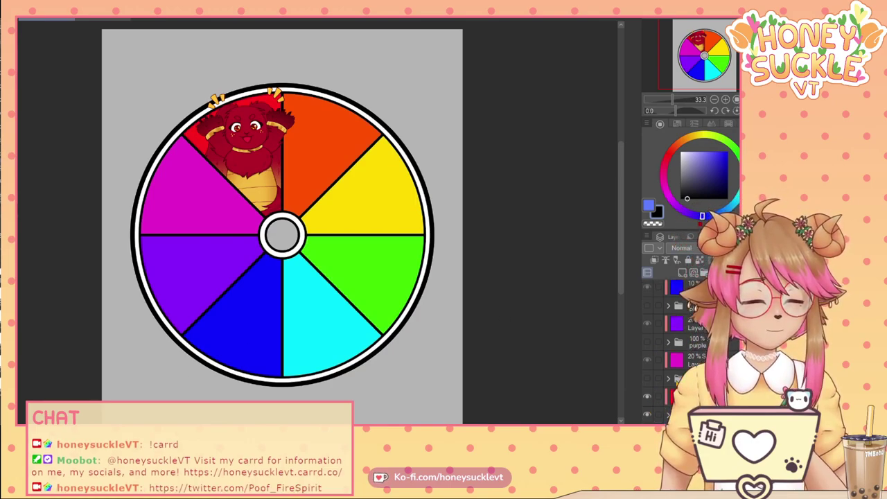
{"action": "scroll", "coordinate": [662, 326], "scroll_direction": "up", "scroll_amount": 1}
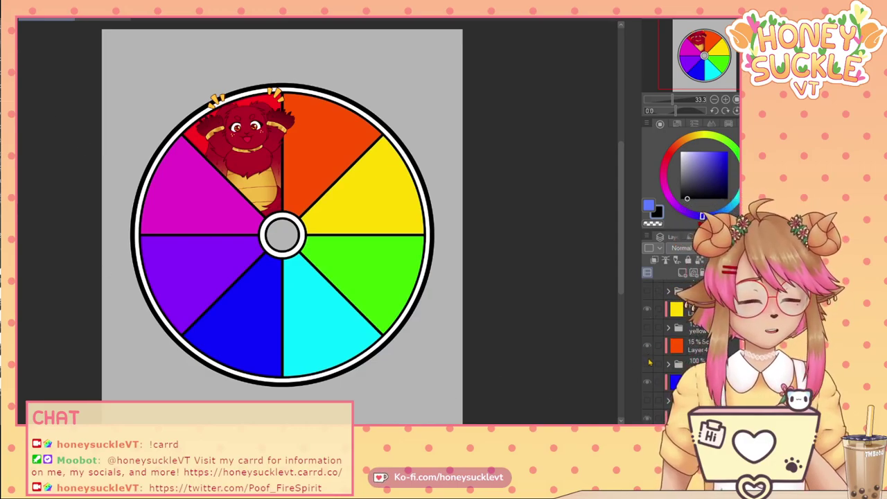
{"action": "left_click", "coordinate": [648, 365]}
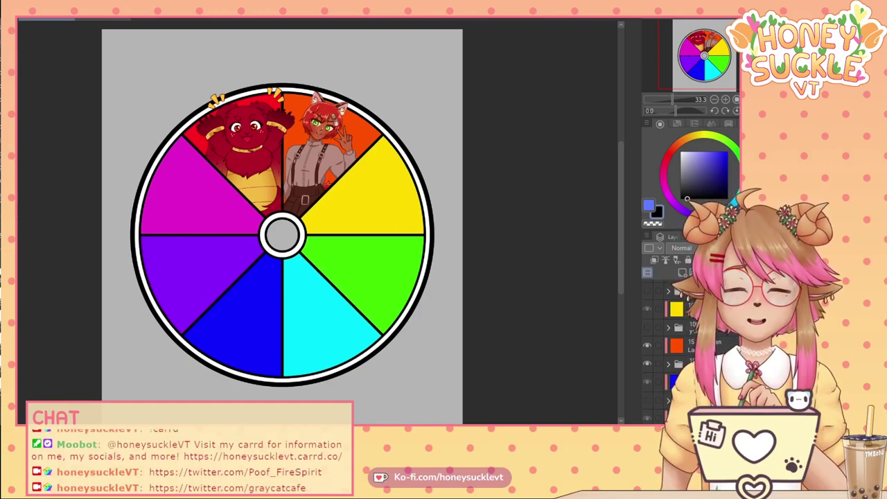
{"action": "left_click", "coordinate": [648, 327]}
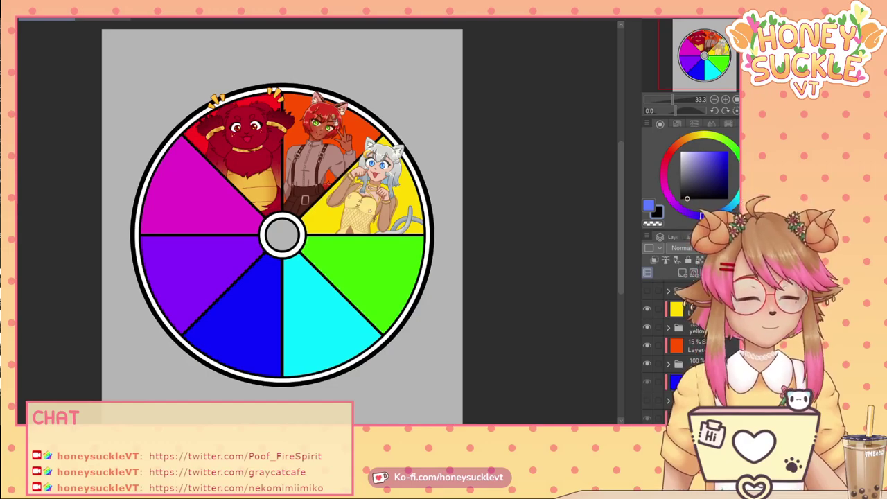
{"action": "scroll", "coordinate": [666, 347], "scroll_direction": "up", "scroll_amount": 1}
{"action": "left_click", "coordinate": [647, 306]}
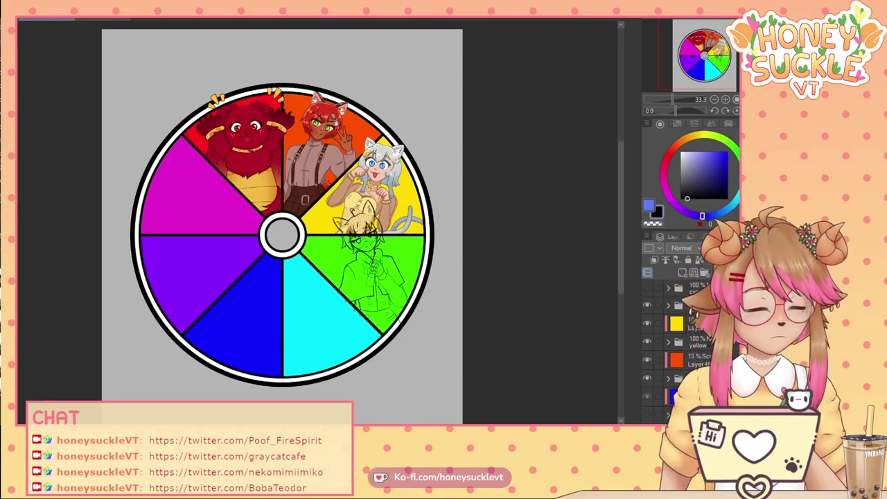
Show the character artwork belonging to the cyan, blue, purple and magenta wedges of the wheel.
{"action": "left_click", "coordinate": [647, 289]}
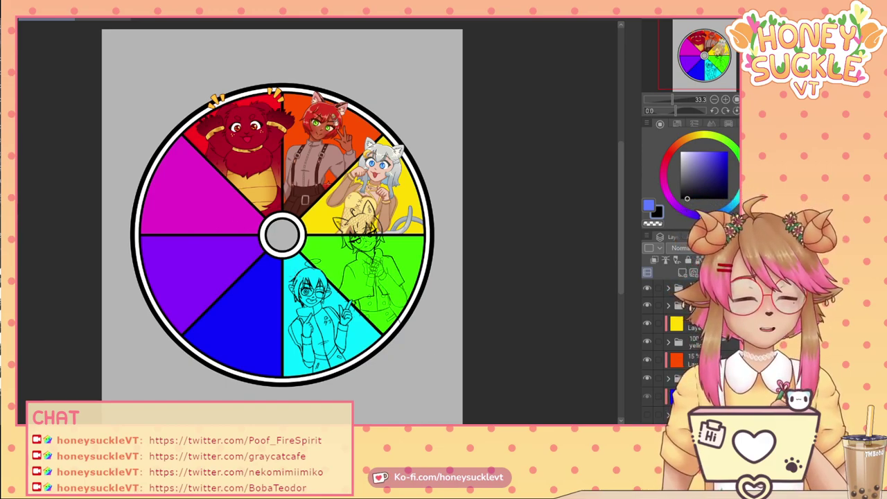
{"action": "left_click", "coordinate": [647, 397]}
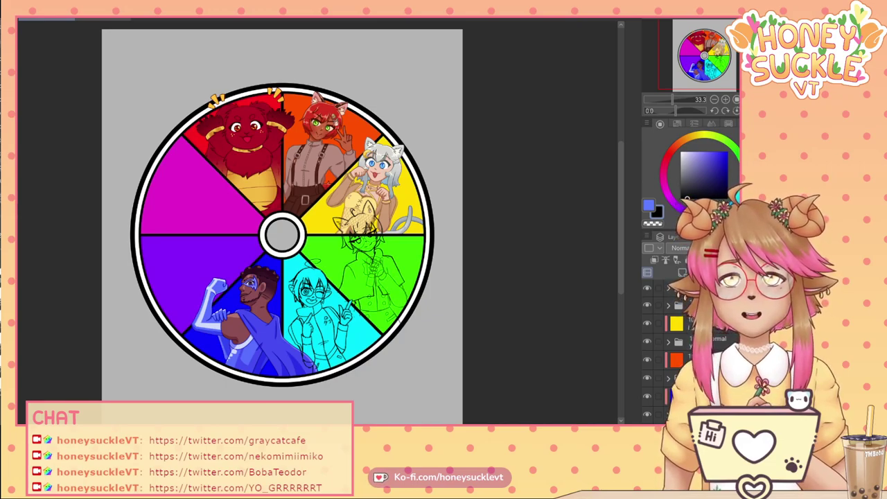
{"action": "scroll", "coordinate": [650, 387], "scroll_direction": "down", "scroll_amount": 2}
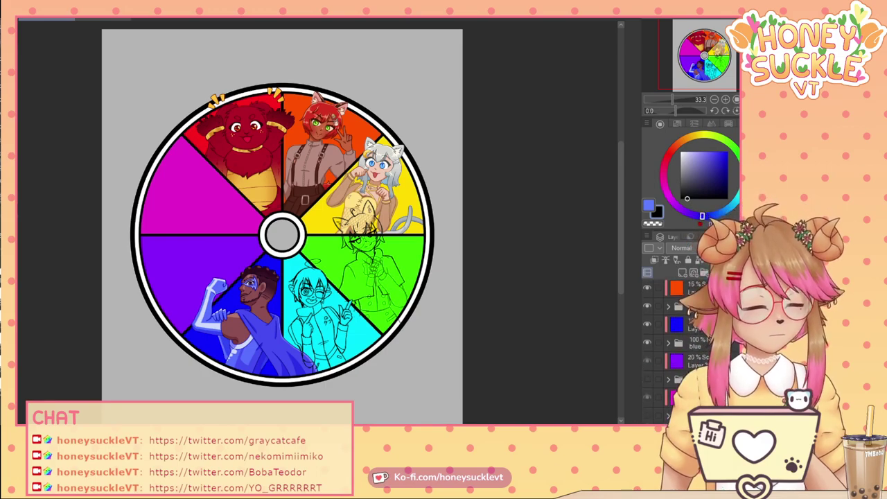
{"action": "left_click", "coordinate": [648, 381]}
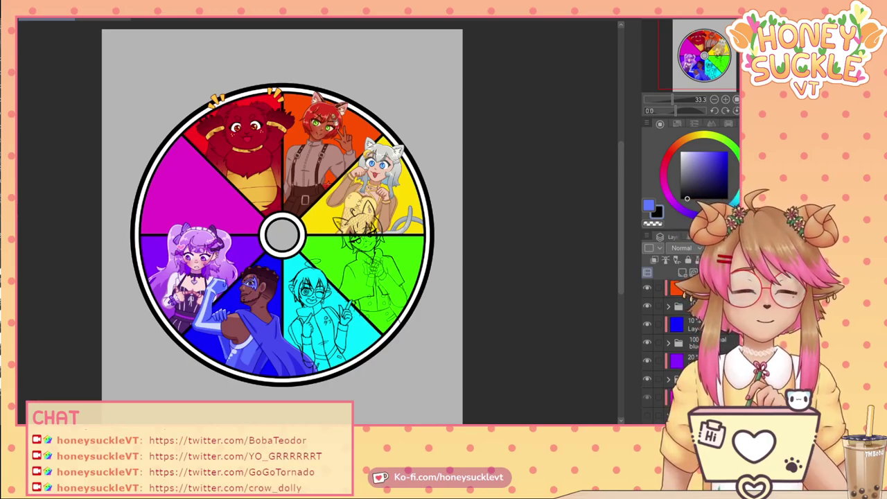
{"action": "left_click", "coordinate": [647, 415]}
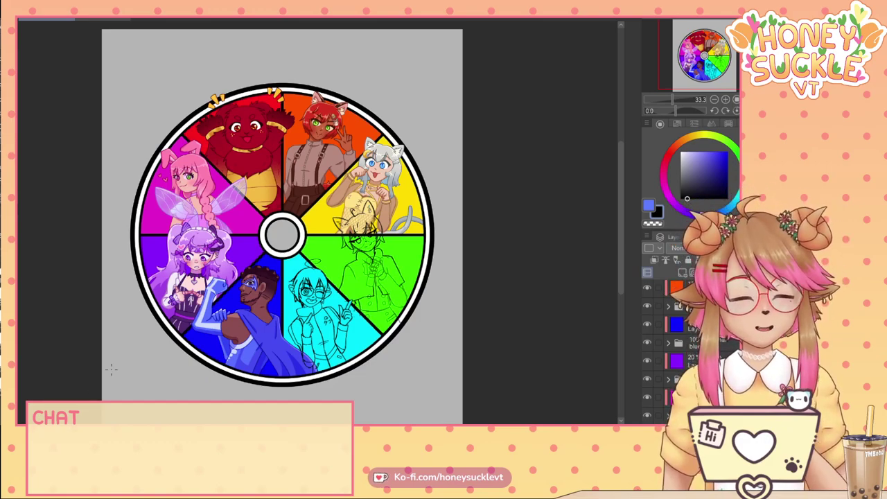
Hide the character artwork of the cyan and yellow wedges around the green wedge's sketch.
{"action": "scroll", "coordinate": [661, 359], "scroll_direction": "up", "scroll_amount": 2}
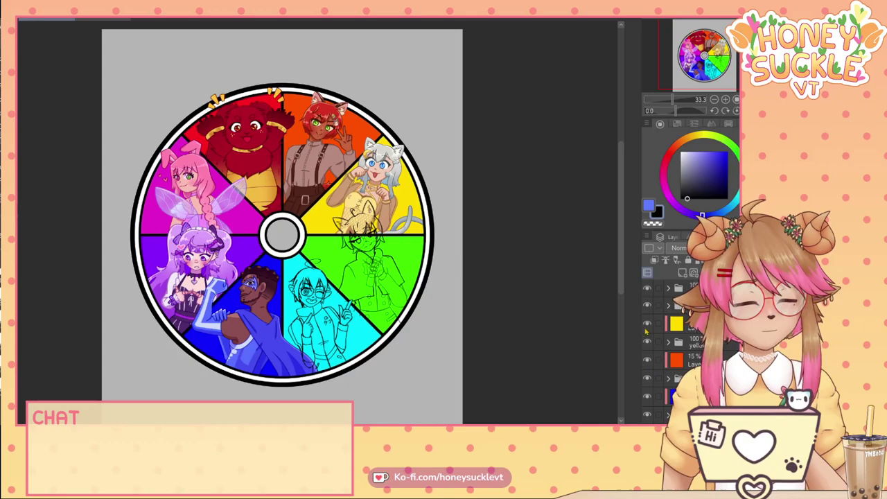
{"action": "left_click", "coordinate": [647, 288]}
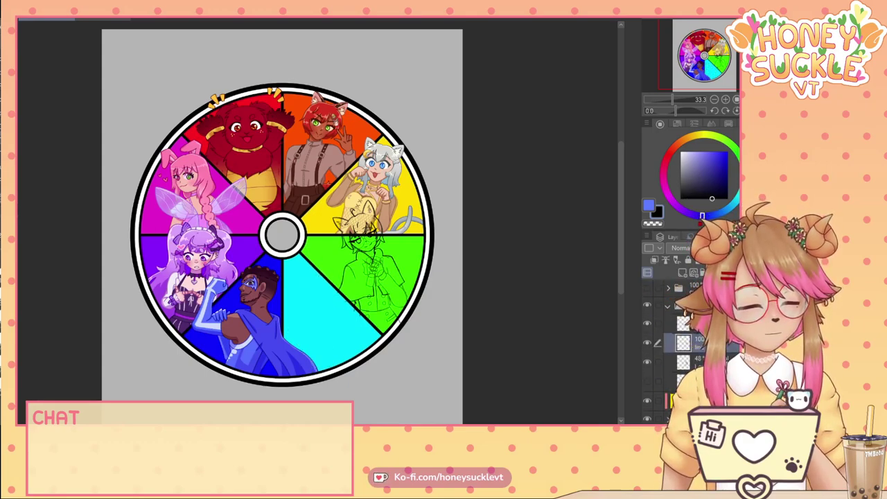
{"action": "scroll", "coordinate": [661, 360], "scroll_direction": "down", "scroll_amount": 3}
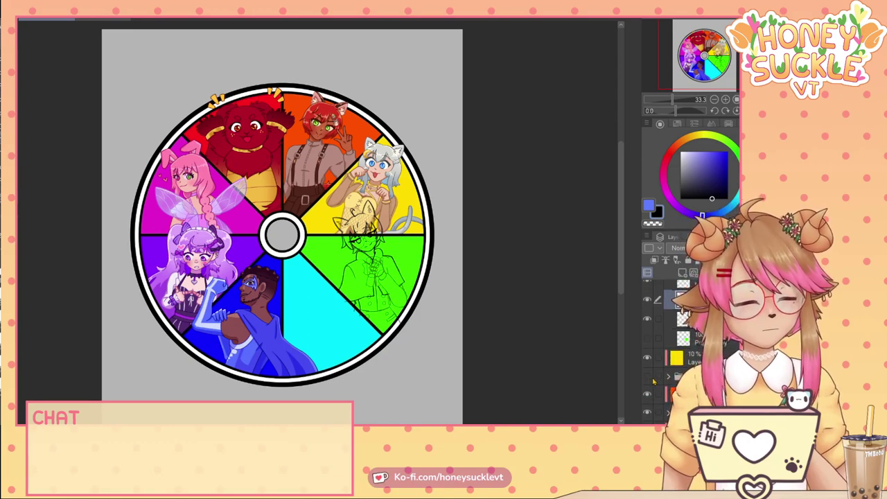
{"action": "left_click", "coordinate": [647, 376]}
{"action": "scroll", "coordinate": [683, 333], "scroll_direction": "up", "scroll_amount": 2}
{"action": "left_click", "coordinate": [647, 362]}
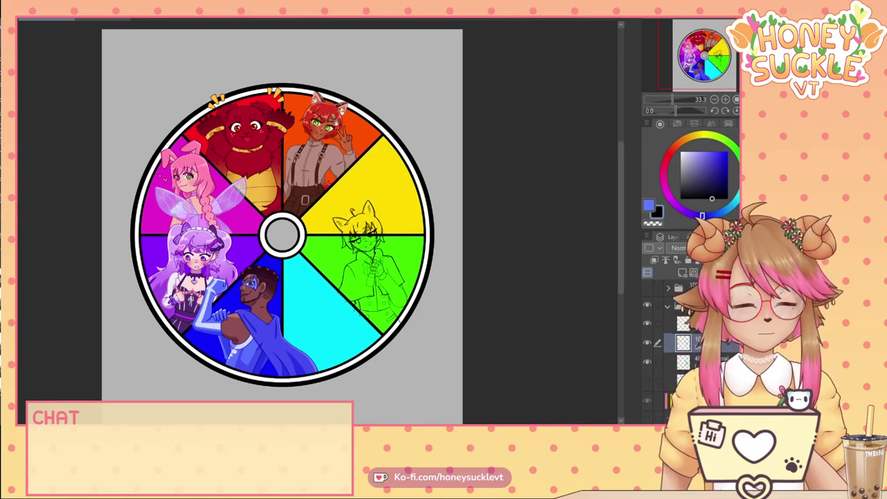
Ink the raised thumb and the outer edge of the hand on the green wedge's character, redoing strokes that miss the sketch.
{"action": "scroll", "coordinate": [359, 276], "scroll_direction": "up", "scroll_amount": 5}
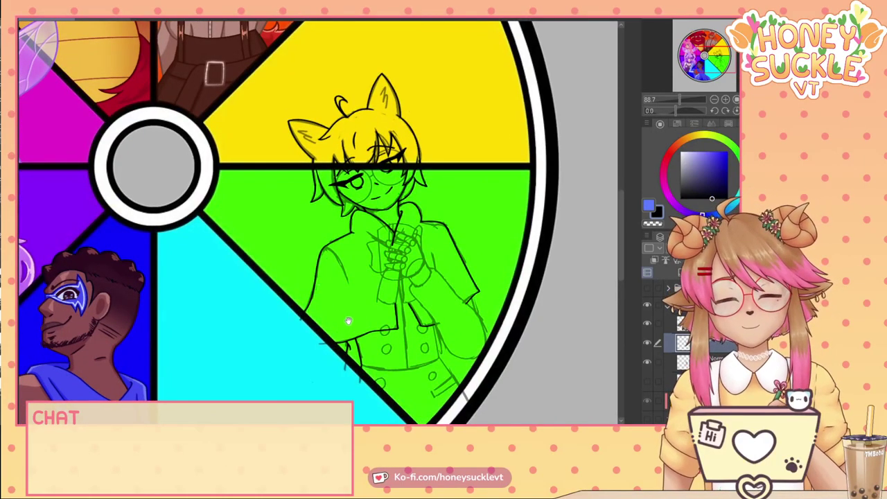
{"action": "left_click_drag", "start_coordinate": [351, 337], "coordinate": [324, 272]}
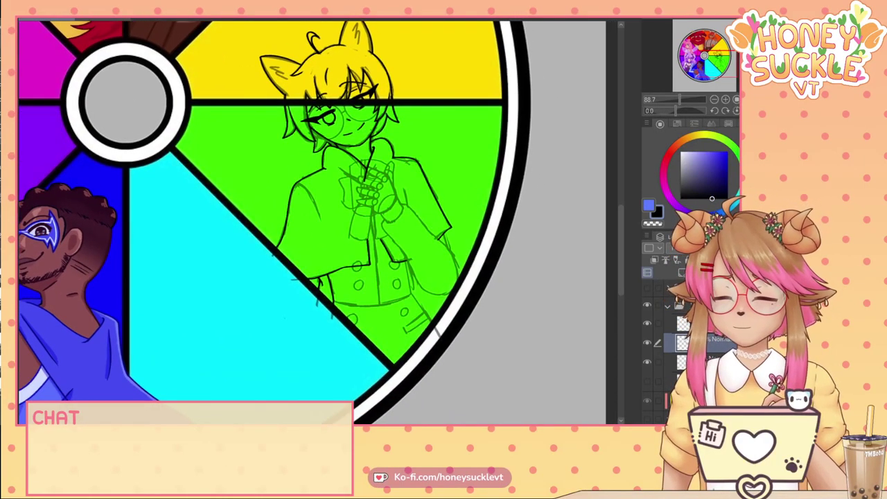
{"action": "scroll", "coordinate": [151, 210], "scroll_direction": "up", "scroll_amount": 5}
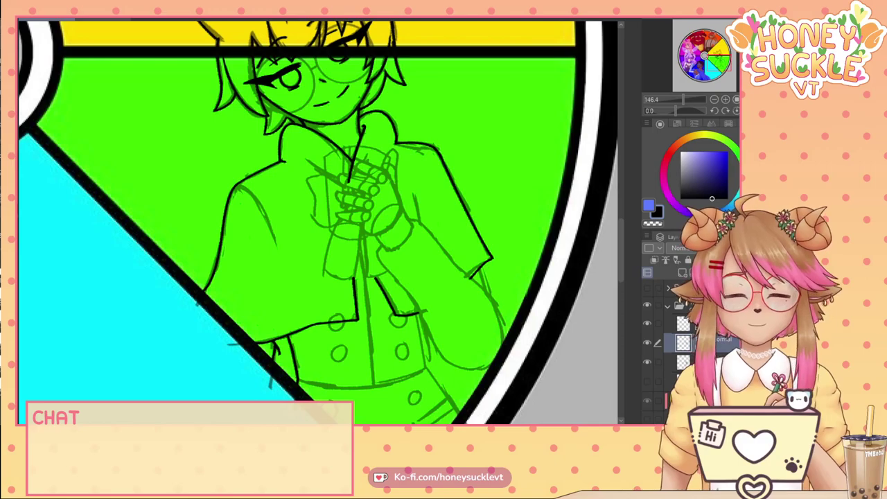
{"action": "scroll", "coordinate": [390, 185], "scroll_direction": "up", "scroll_amount": 4}
{"action": "left_click_drag", "start_coordinate": [385, 166], "coordinate": [423, 245]}
{"action": "key", "text": "ctrl+z"}
{"action": "key", "text": "ctrl+z"}
{"action": "scroll", "coordinate": [389, 141], "scroll_direction": "up", "scroll_amount": 6}
{"action": "mouse_move", "coordinate": [373, 162]}
{"action": "left_mouse_down"}
{"action": "mouse_move", "coordinate": [414, 148]}
{"action": "mouse_move", "coordinate": [406, 240]}
{"action": "left_mouse_up"}
{"action": "key", "text": "ctrl+z"}
{"action": "key", "text": "ctrl+z"}
{"action": "key", "text": "ctrl+z"}
{"action": "key", "text": "ctrl+z"}
{"action": "left_click_drag", "start_coordinate": [399, 124], "coordinate": [405, 237]}
{"action": "key", "text": "ctrl+z"}
{"action": "key", "text": "ctrl+z"}
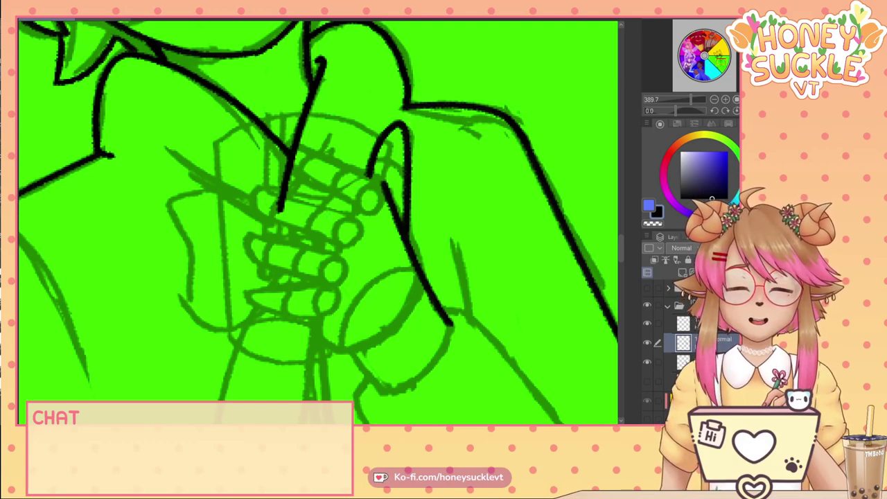
Erase the collar line where it crosses the hand and ink the upper two fingers over the sketch.
{"action": "left_click_drag", "start_coordinate": [296, 140], "coordinate": [278, 215]}
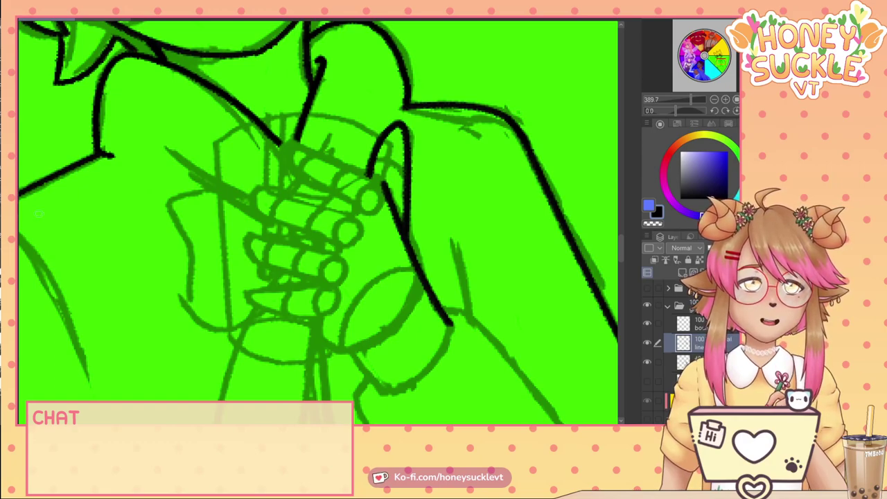
{"action": "mouse_move", "coordinate": [281, 142]}
{"action": "left_mouse_down"}
{"action": "mouse_move", "coordinate": [287, 165]}
{"action": "mouse_move", "coordinate": [284, 143]}
{"action": "mouse_move", "coordinate": [295, 140]}
{"action": "mouse_move", "coordinate": [381, 178]}
{"action": "left_mouse_up"}
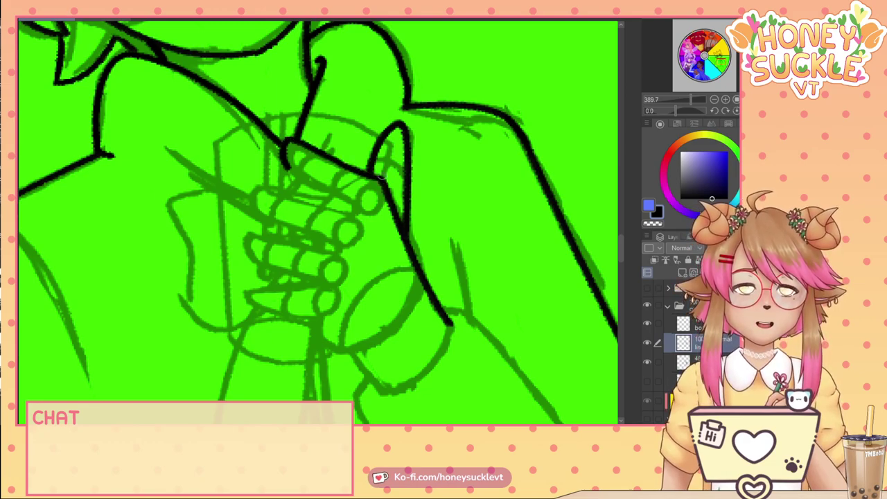
{"action": "left_click_drag", "start_coordinate": [288, 167], "coordinate": [285, 161]}
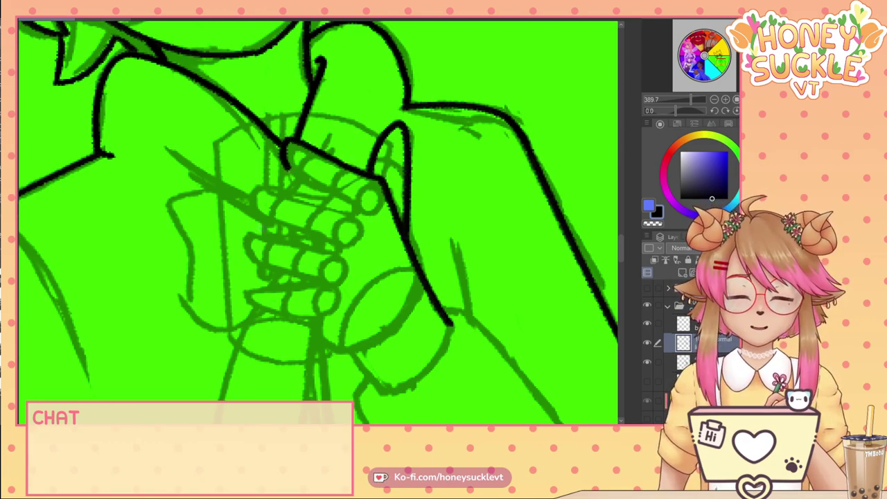
{"action": "mouse_move", "coordinate": [252, 187]}
{"action": "left_mouse_down"}
{"action": "mouse_move", "coordinate": [263, 216]}
{"action": "mouse_move", "coordinate": [260, 187]}
{"action": "mouse_move", "coordinate": [358, 218]}
{"action": "left_mouse_up"}
{"action": "left_click_drag", "start_coordinate": [286, 165], "coordinate": [348, 201]}
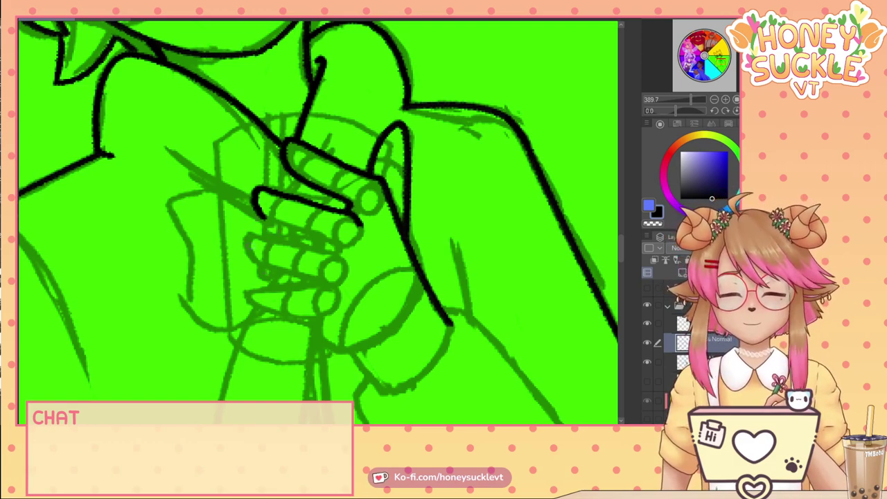
Ink the outlines of the lower two fingers of the hand over the sketch.
{"action": "left_click_drag", "start_coordinate": [243, 233], "coordinate": [341, 254]}
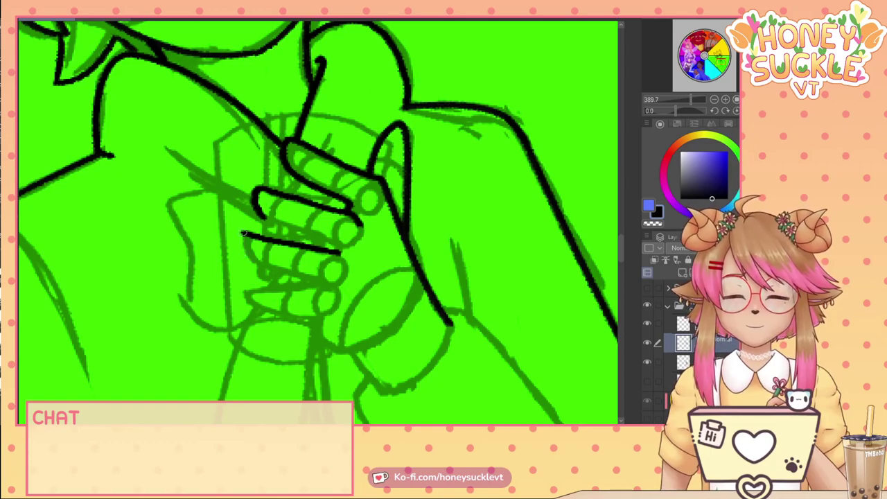
{"action": "mouse_move", "coordinate": [240, 236]}
{"action": "left_mouse_down"}
{"action": "mouse_move", "coordinate": [258, 265]}
{"action": "mouse_move", "coordinate": [331, 286]}
{"action": "left_mouse_up"}
{"action": "left_click_drag", "start_coordinate": [245, 291], "coordinate": [338, 291]}
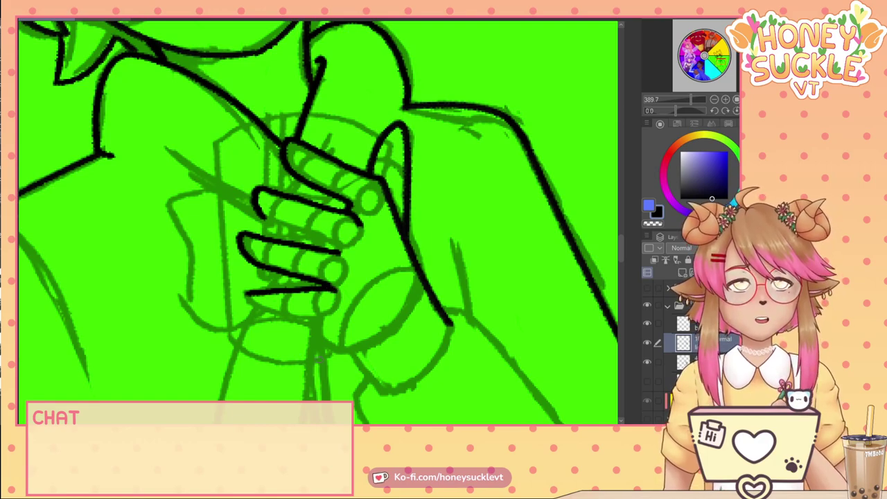
{"action": "mouse_move", "coordinate": [248, 293]}
{"action": "left_mouse_down"}
{"action": "mouse_move", "coordinate": [255, 311]}
{"action": "mouse_move", "coordinate": [320, 318]}
{"action": "mouse_move", "coordinate": [313, 315]}
{"action": "left_mouse_up"}
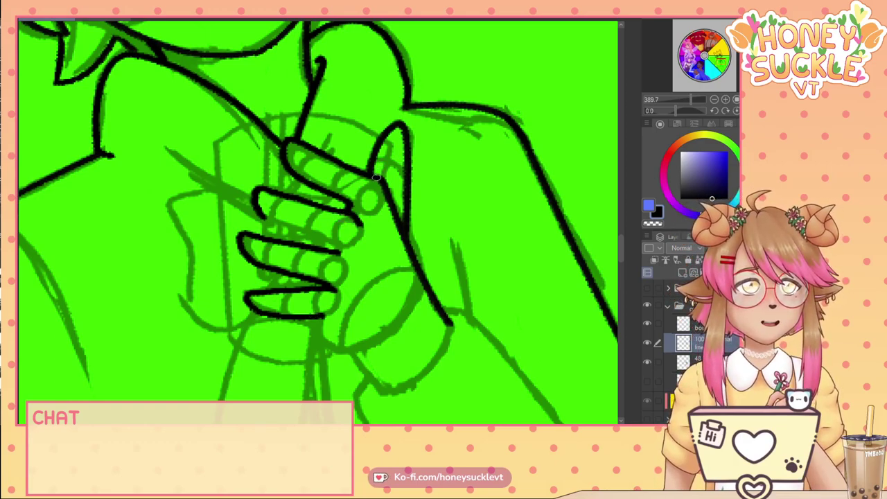
Ink small rounded shapes at the inner ends of the four fingers, next to the palm.
{"action": "mouse_move", "coordinate": [380, 180]}
{"action": "left_mouse_down"}
{"action": "mouse_move", "coordinate": [363, 184]}
{"action": "mouse_move", "coordinate": [351, 208]}
{"action": "mouse_move", "coordinate": [385, 197]}
{"action": "mouse_move", "coordinate": [366, 181]}
{"action": "left_mouse_up"}
{"action": "mouse_move", "coordinate": [350, 213]}
{"action": "left_mouse_down"}
{"action": "mouse_move", "coordinate": [330, 225]}
{"action": "mouse_move", "coordinate": [359, 247]}
{"action": "mouse_move", "coordinate": [351, 215]}
{"action": "left_mouse_up"}
{"action": "mouse_move", "coordinate": [339, 255]}
{"action": "left_mouse_down"}
{"action": "mouse_move", "coordinate": [326, 285]}
{"action": "mouse_move", "coordinate": [348, 267]}
{"action": "mouse_move", "coordinate": [333, 256]}
{"action": "mouse_move", "coordinate": [315, 308]}
{"action": "mouse_move", "coordinate": [330, 291]}
{"action": "left_mouse_up"}
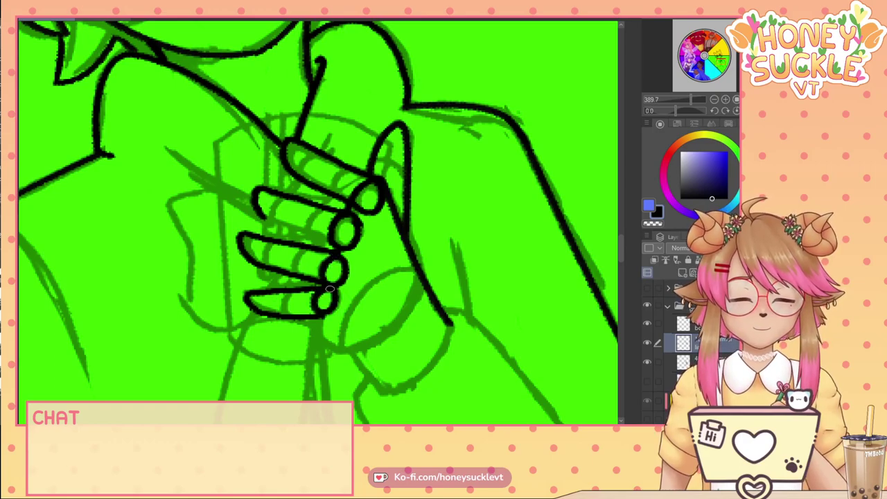
Check the finished reference illustration, then ink the heel of the palm and the cuff around the wrist.
{"action": "left_click", "coordinate": [82, 22]}
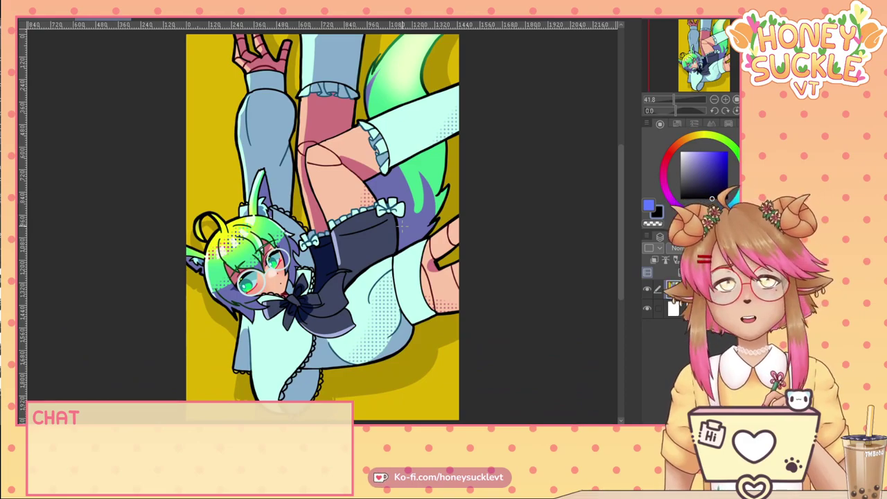
{"action": "left_click", "coordinate": [45, 22]}
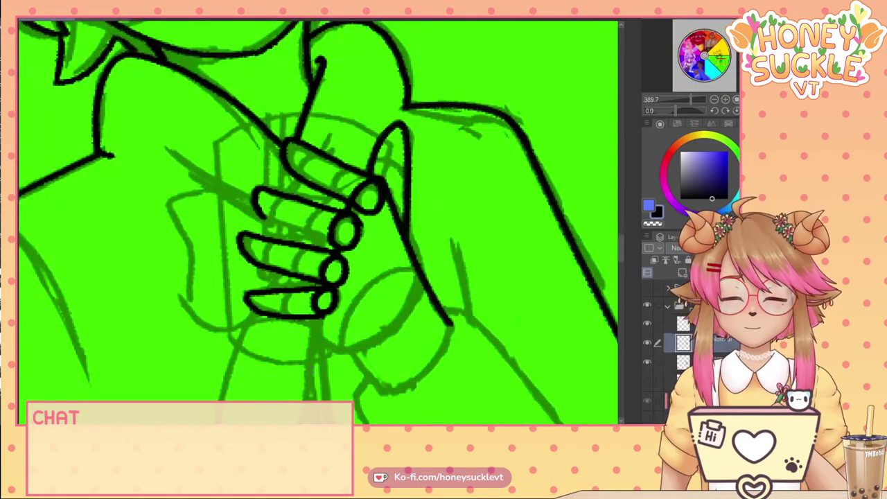
{"action": "mouse_move", "coordinate": [309, 321]}
{"action": "left_mouse_down"}
{"action": "mouse_move", "coordinate": [322, 347]}
{"action": "mouse_move", "coordinate": [350, 355]}
{"action": "left_mouse_up"}
{"action": "mouse_move", "coordinate": [424, 300]}
{"action": "left_mouse_down"}
{"action": "mouse_move", "coordinate": [382, 344]}
{"action": "mouse_move", "coordinate": [343, 355]}
{"action": "mouse_move", "coordinate": [383, 396]}
{"action": "left_mouse_up"}
{"action": "mouse_move", "coordinate": [448, 317]}
{"action": "left_mouse_down"}
{"action": "mouse_move", "coordinate": [418, 372]}
{"action": "mouse_move", "coordinate": [380, 399]}
{"action": "left_mouse_up"}
{"action": "left_click", "coordinate": [653, 224]}
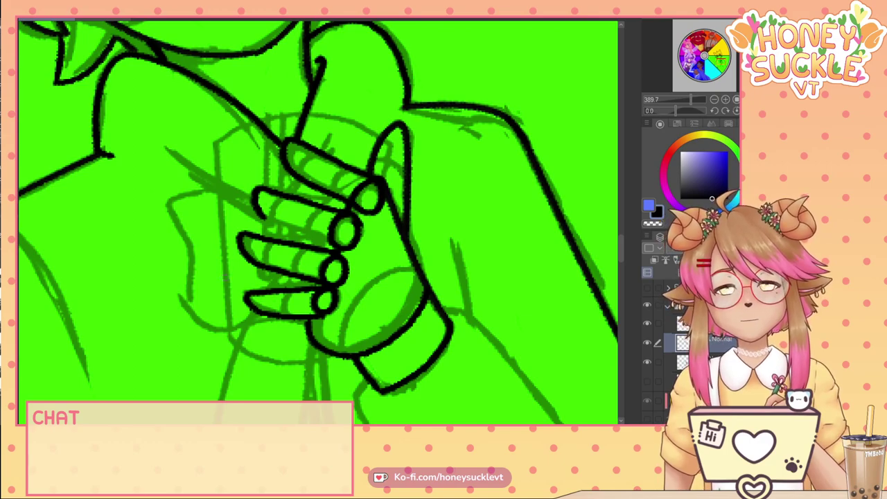
Erase the stray line end where the collar meets the shoulder and ink the curved crease running down from that shoulder.
{"action": "left_click_drag", "start_coordinate": [226, 300], "coordinate": [228, 156]}
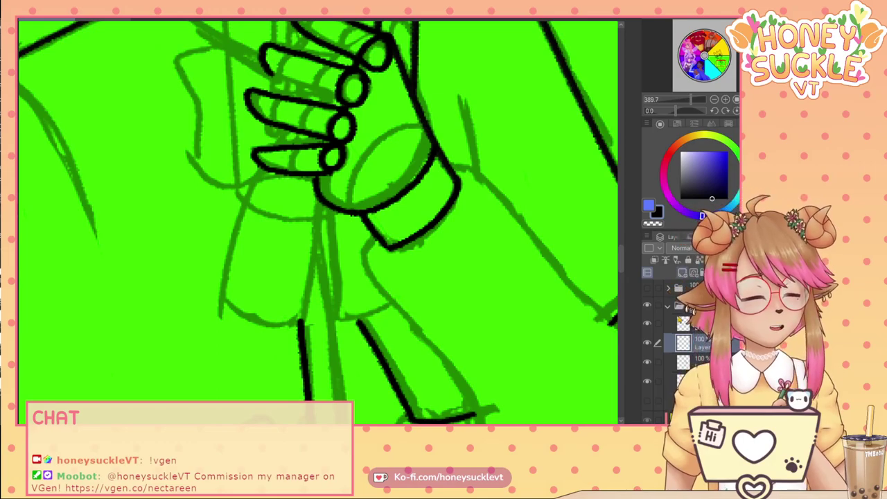
{"action": "scroll", "coordinate": [194, 80], "scroll_direction": "down", "scroll_amount": 2}
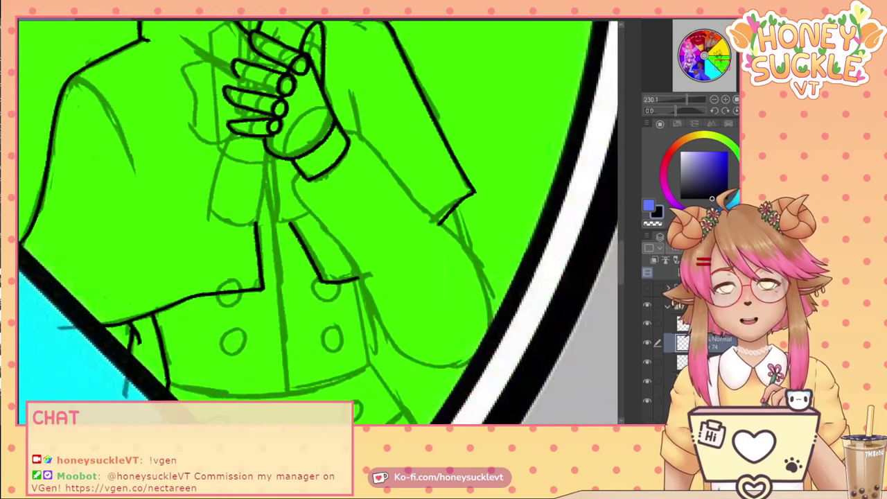
{"action": "left_click_drag", "start_coordinate": [199, 141], "coordinate": [257, 207]}
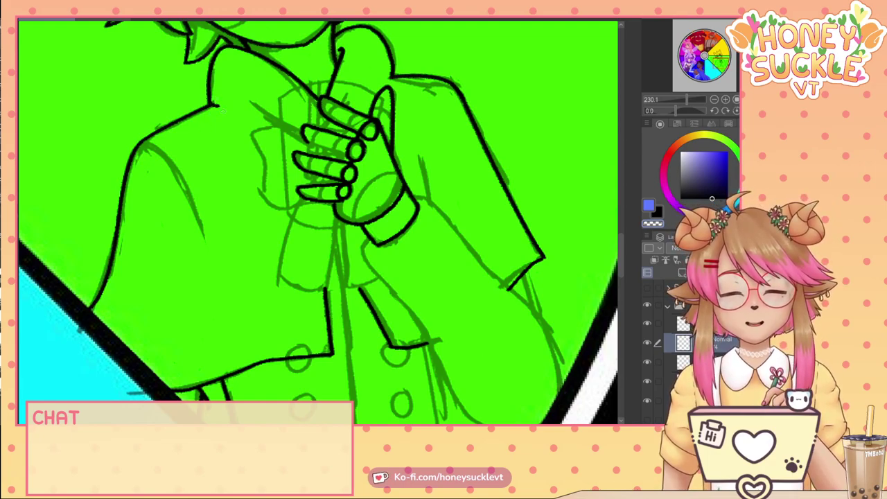
{"action": "left_click", "coordinate": [700, 362]}
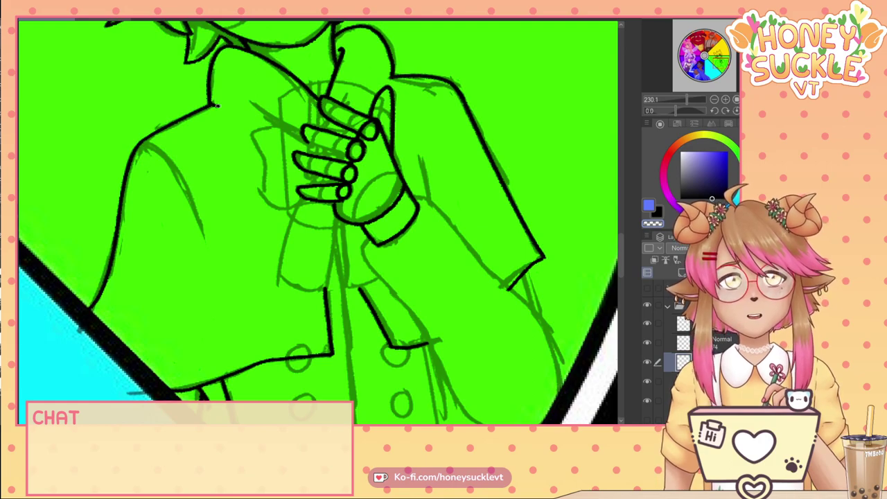
{"action": "left_click", "coordinate": [700, 343]}
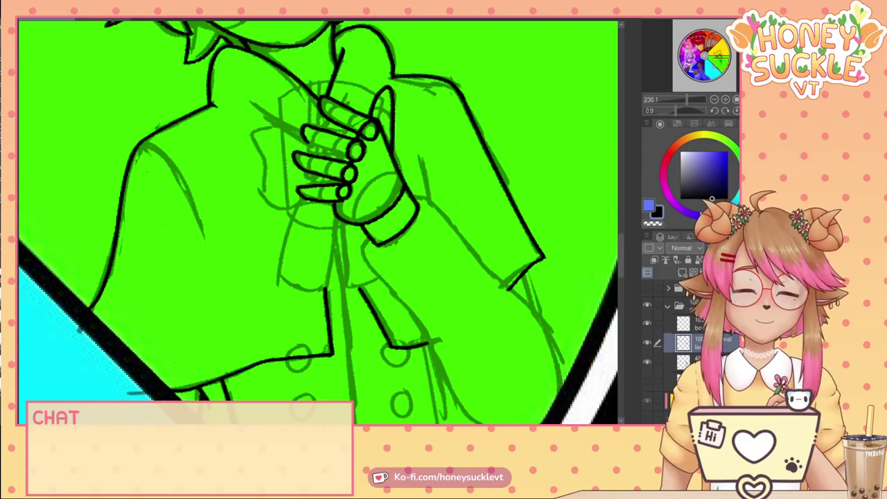
{"action": "mouse_move", "coordinate": [143, 142]}
{"action": "left_mouse_down"}
{"action": "mouse_move", "coordinate": [180, 176]}
{"action": "mouse_move", "coordinate": [197, 219]}
{"action": "left_mouse_up"}
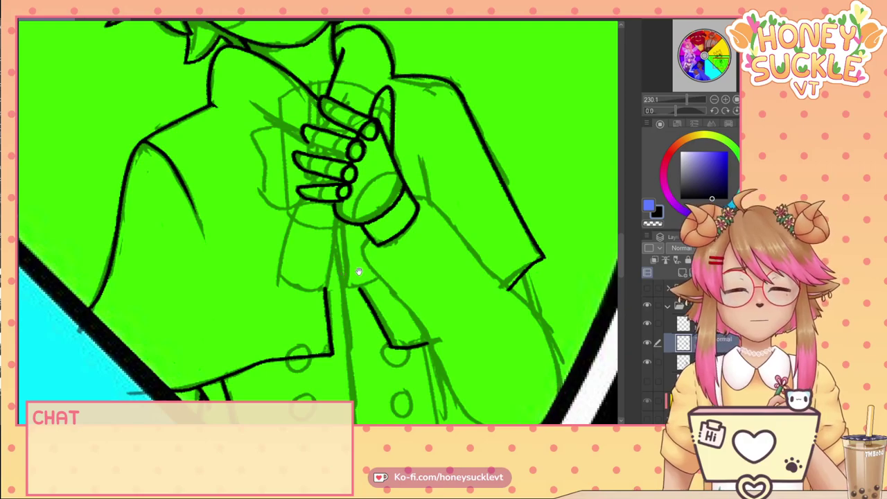
Ink the inner edge of the raised forearm below the cuff and undo the last stroke around the elbow.
{"action": "left_click_drag", "start_coordinate": [339, 247], "coordinate": [255, 150]}
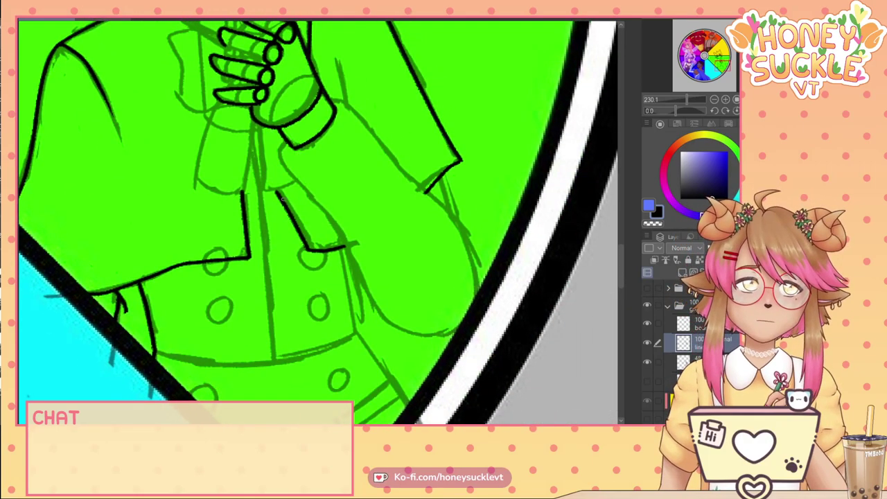
{"action": "mouse_move", "coordinate": [285, 141]}
{"action": "left_mouse_down"}
{"action": "mouse_move", "coordinate": [281, 163]}
{"action": "mouse_move", "coordinate": [335, 226]}
{"action": "mouse_move", "coordinate": [379, 309]}
{"action": "mouse_move", "coordinate": [409, 333]}
{"action": "mouse_move", "coordinate": [457, 332]}
{"action": "left_mouse_up"}
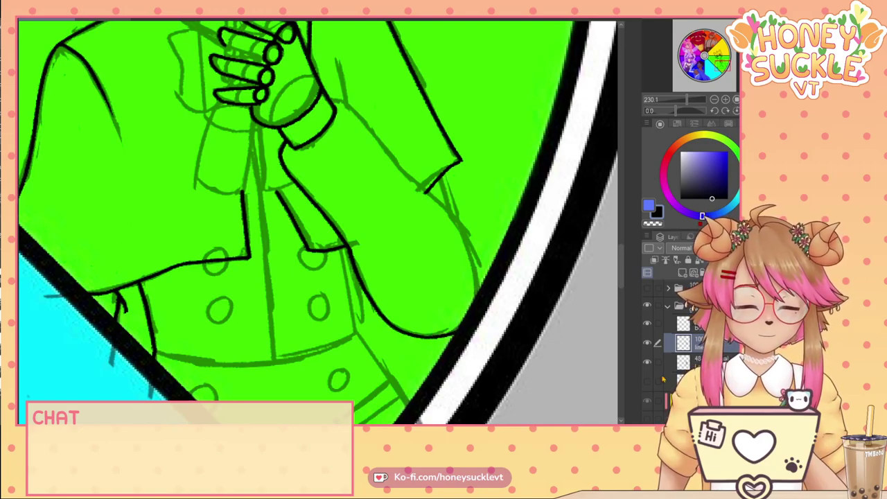
{"action": "key", "text": "ctrl+z"}
Make the colour wheel background semi-transparent, then ink the outer forearm edge from the cuff and the curve under the elbow.
{"action": "scroll", "coordinate": [687, 319], "scroll_direction": "down", "scroll_amount": 5}
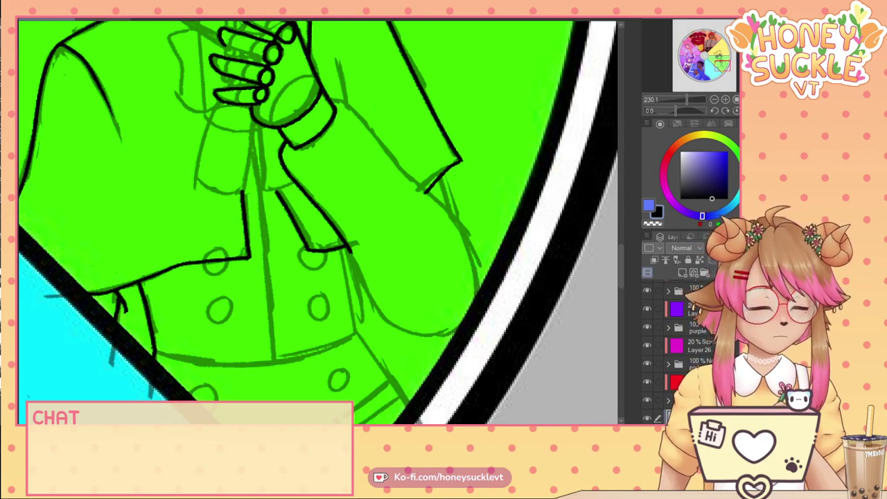
{"action": "left_click", "coordinate": [673, 379]}
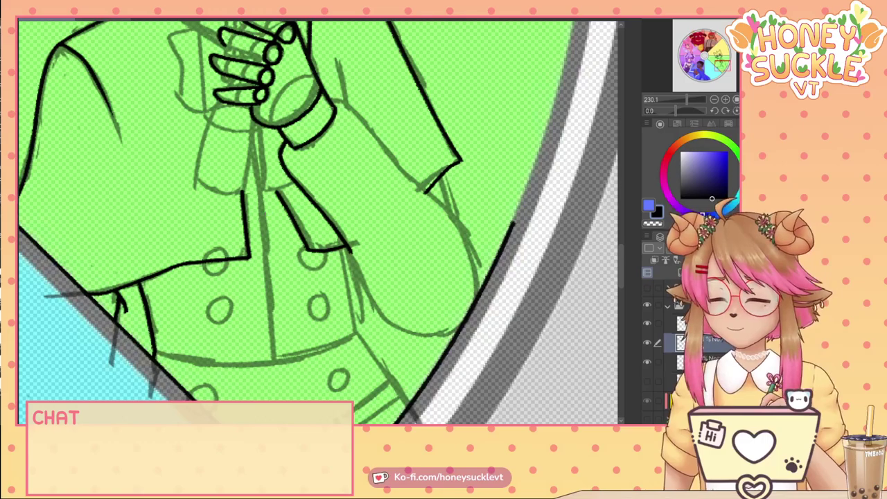
{"action": "mouse_move", "coordinate": [329, 100]}
{"action": "left_mouse_down"}
{"action": "mouse_move", "coordinate": [356, 111]}
{"action": "mouse_move", "coordinate": [407, 176]}
{"action": "mouse_move", "coordinate": [444, 205]}
{"action": "mouse_move", "coordinate": [463, 237]}
{"action": "mouse_move", "coordinate": [478, 300]}
{"action": "left_mouse_up"}
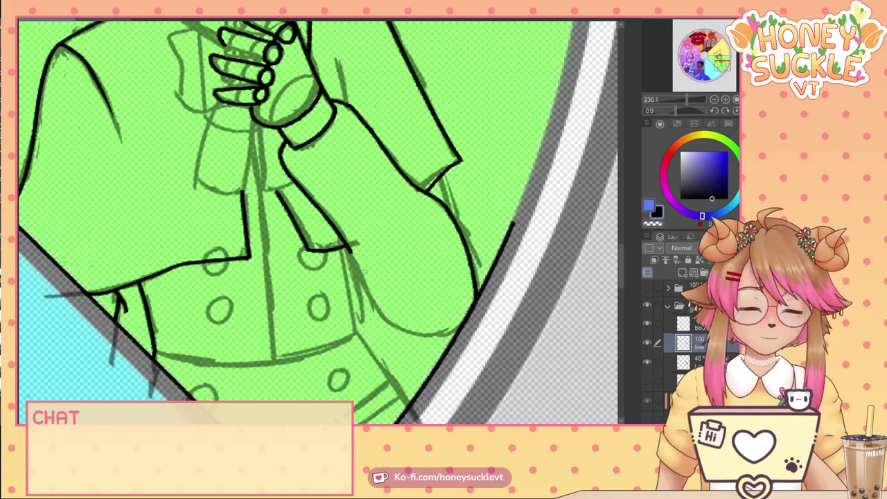
{"action": "mouse_move", "coordinate": [349, 249]}
{"action": "left_mouse_down"}
{"action": "mouse_move", "coordinate": [385, 316]}
{"action": "mouse_move", "coordinate": [412, 333]}
{"action": "mouse_move", "coordinate": [458, 331]}
{"action": "left_mouse_up"}
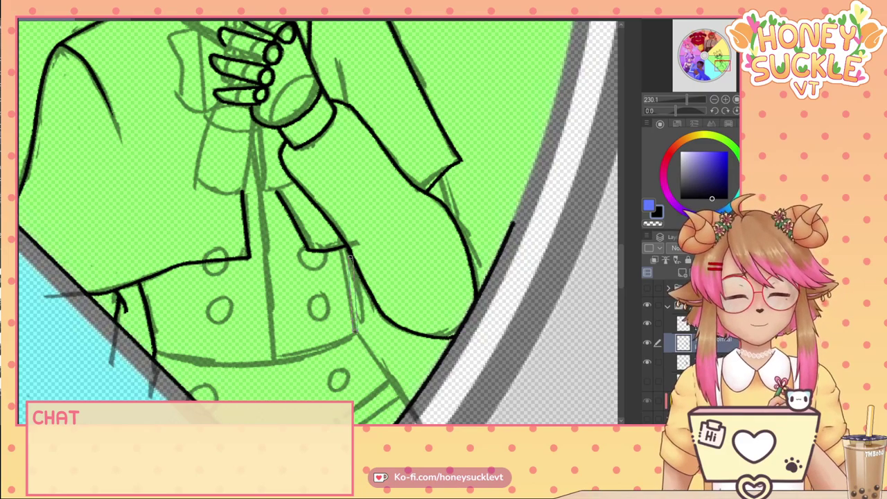
Ink the coat's side edge beside the elbow, its centre front line and the cape's front edge up to the hand.
{"action": "left_click_drag", "start_coordinate": [350, 248], "coordinate": [357, 333]}
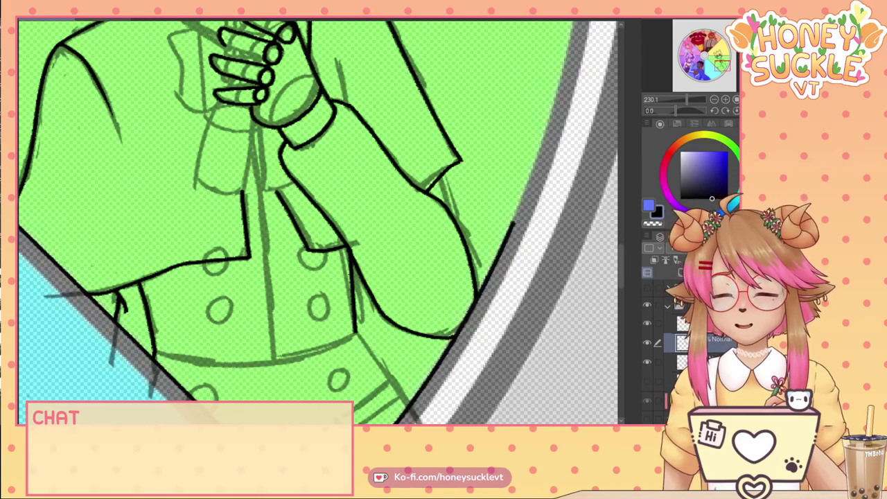
{"action": "left_click_drag", "start_coordinate": [250, 140], "coordinate": [274, 361]}
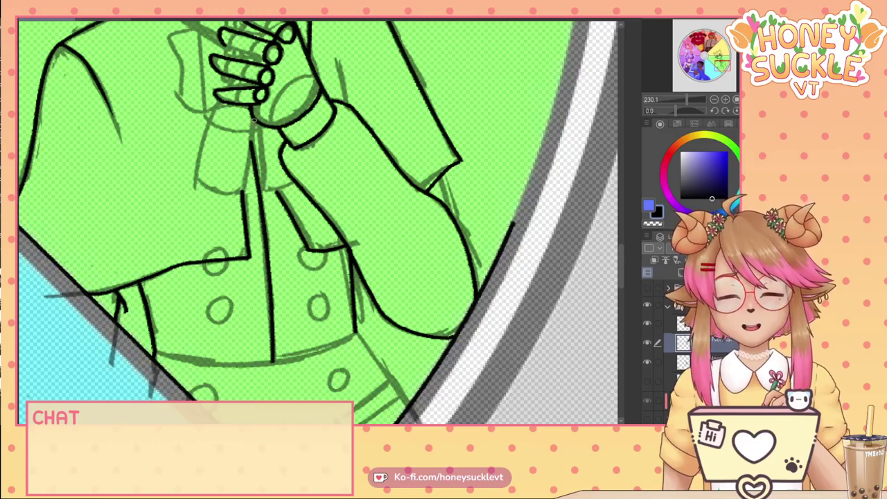
{"action": "left_click_drag", "start_coordinate": [255, 119], "coordinate": [244, 194]}
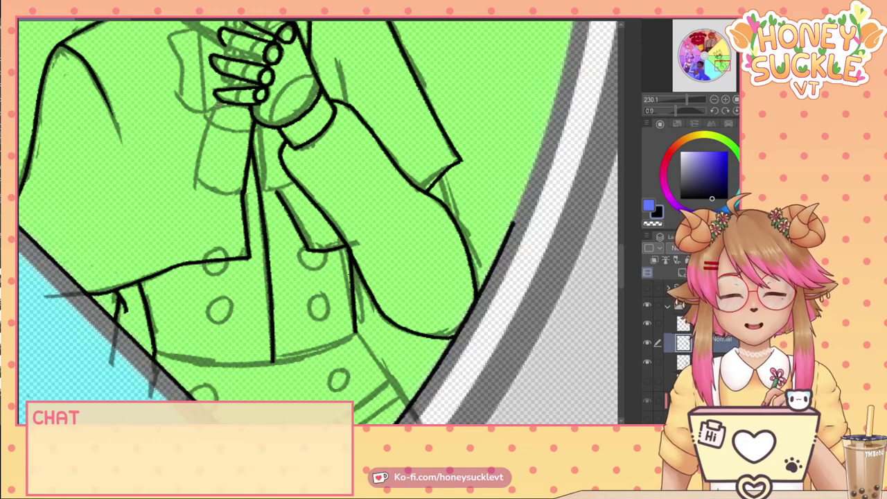
Ink the two ribbon tails hanging below the hand, redrawing the wider tail with a straighter bottom edge.
{"action": "mouse_move", "coordinate": [222, 99]}
{"action": "left_mouse_down"}
{"action": "mouse_move", "coordinate": [196, 176]}
{"action": "mouse_move", "coordinate": [244, 195]}
{"action": "left_mouse_up"}
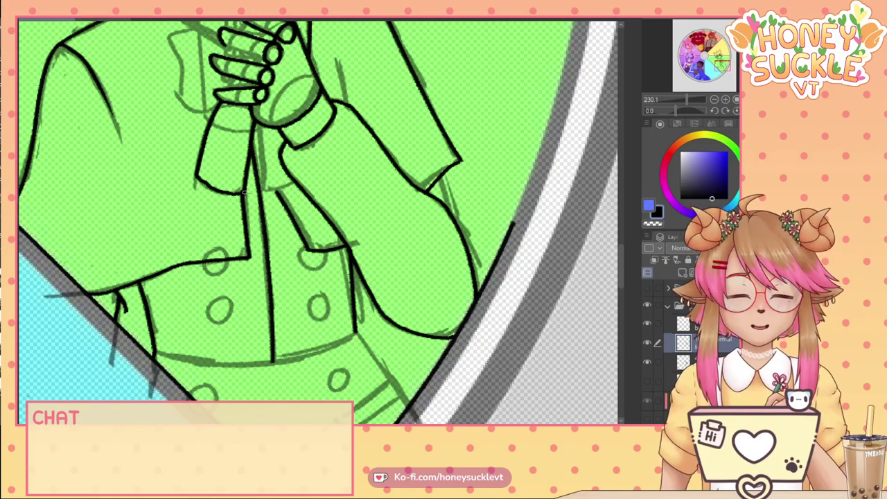
{"action": "key", "text": "ctrl+z"}
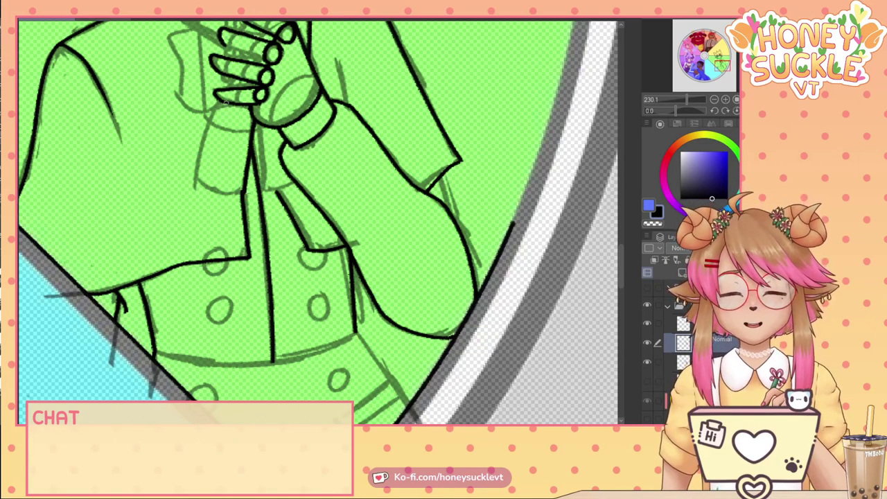
{"action": "left_click_drag", "start_coordinate": [226, 102], "coordinate": [194, 170]}
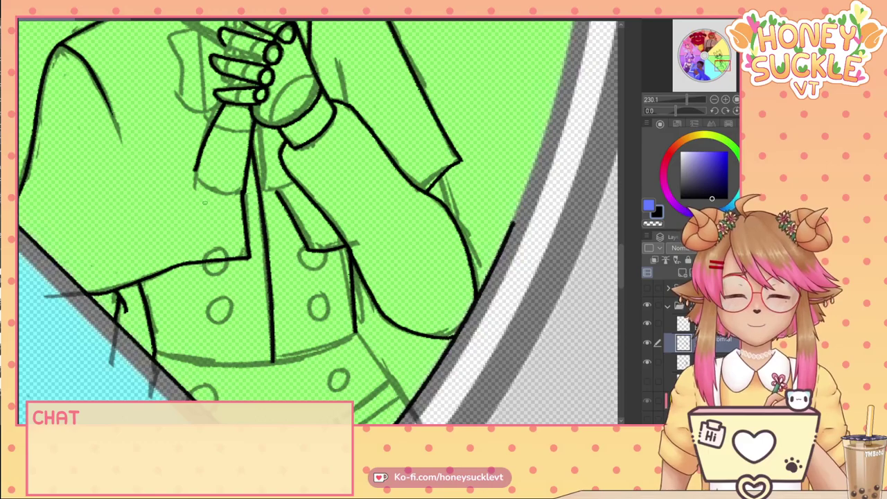
{"action": "left_click_drag", "start_coordinate": [194, 171], "coordinate": [244, 194]}
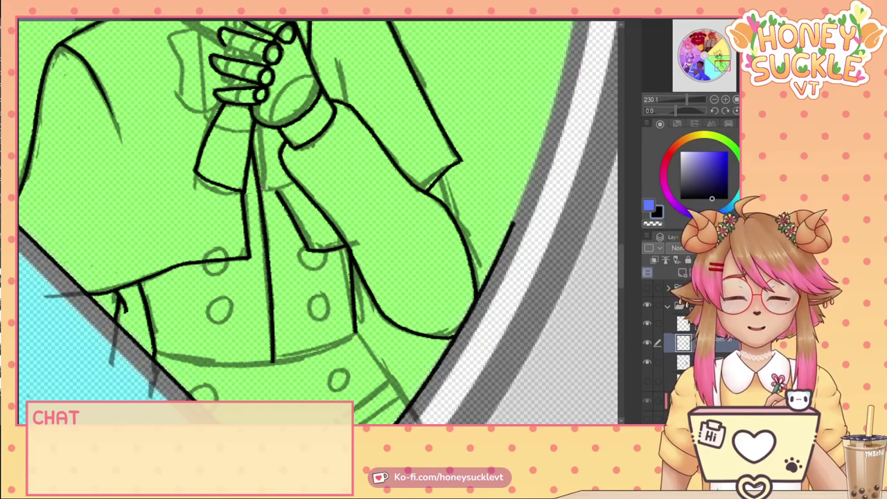
{"action": "mouse_move", "coordinate": [252, 129]}
{"action": "left_mouse_down"}
{"action": "mouse_move", "coordinate": [269, 189]}
{"action": "mouse_move", "coordinate": [296, 180]}
{"action": "left_mouse_up"}
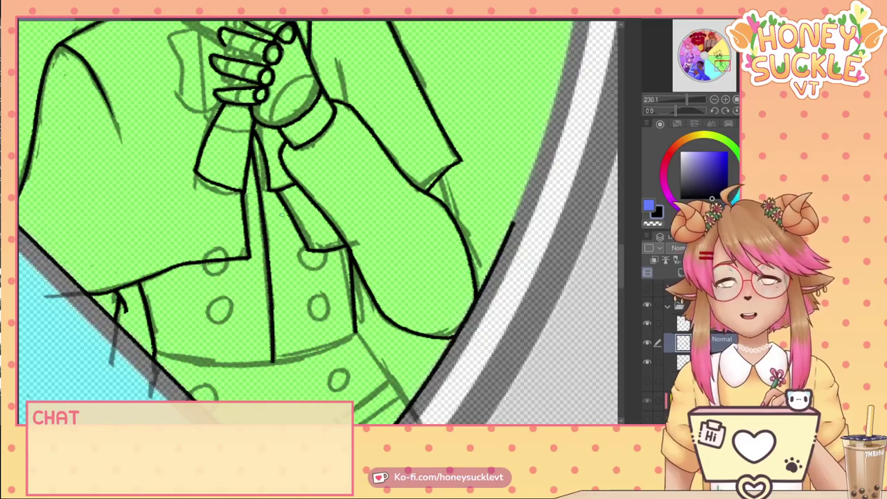
Ink the bow loop that sticks out beside the fingers, including its upper edge running into the hand.
{"action": "scroll", "coordinate": [248, 172], "scroll_direction": "down", "scroll_amount": 2}
{"action": "scroll", "coordinate": [207, 150], "scroll_direction": "down", "scroll_amount": 3}
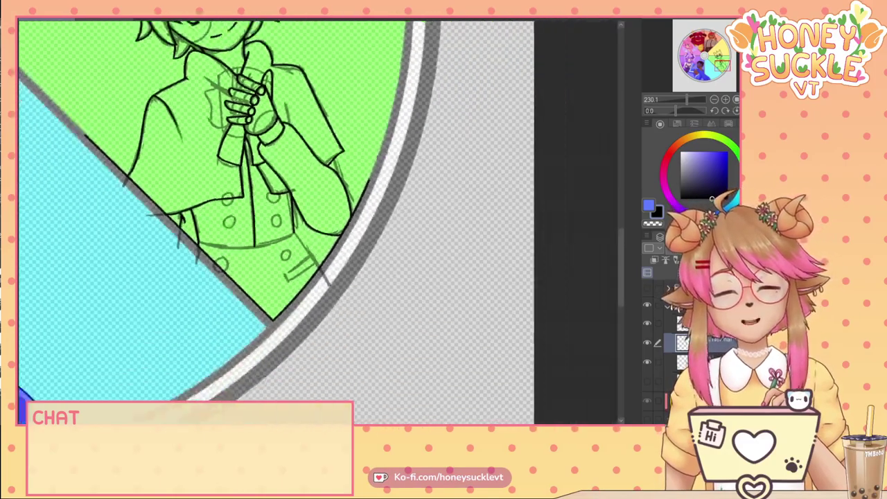
{"action": "left_click_drag", "start_coordinate": [137, 75], "coordinate": [311, 280]}
{"action": "mouse_move", "coordinate": [180, 33]}
{"action": "left_mouse_down"}
{"action": "mouse_move", "coordinate": [317, 211]}
{"action": "mouse_move", "coordinate": [268, 327]}
{"action": "left_mouse_up"}
{"action": "mouse_move", "coordinate": [347, 419]}
{"action": "left_mouse_down"}
{"action": "mouse_move", "coordinate": [287, 303]}
{"action": "mouse_move", "coordinate": [210, 217]}
{"action": "mouse_move", "coordinate": [205, 173]}
{"action": "left_mouse_up"}
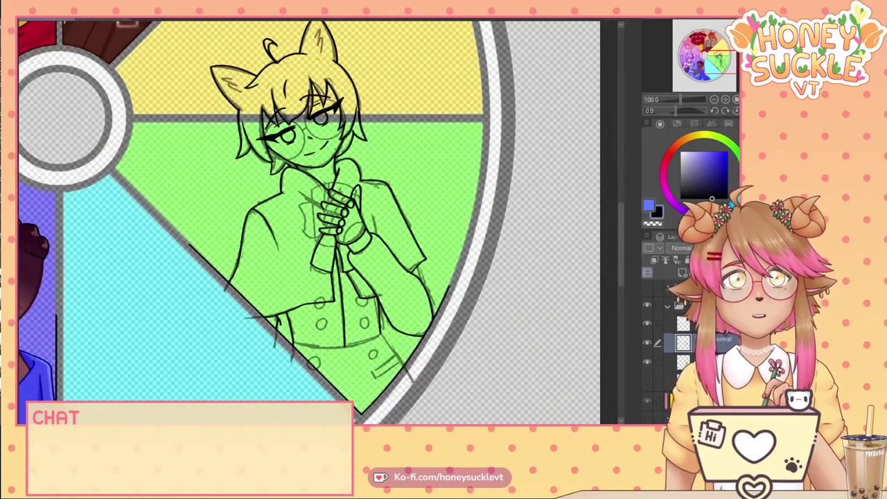
{"action": "scroll", "coordinate": [310, 228], "scroll_direction": "up", "scroll_amount": 6}
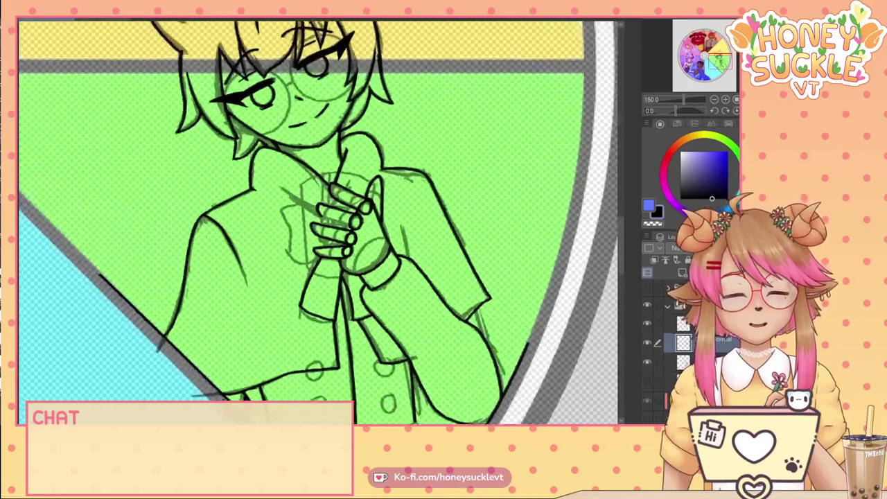
{"action": "scroll", "coordinate": [310, 227], "scroll_direction": "up", "scroll_amount": 2}
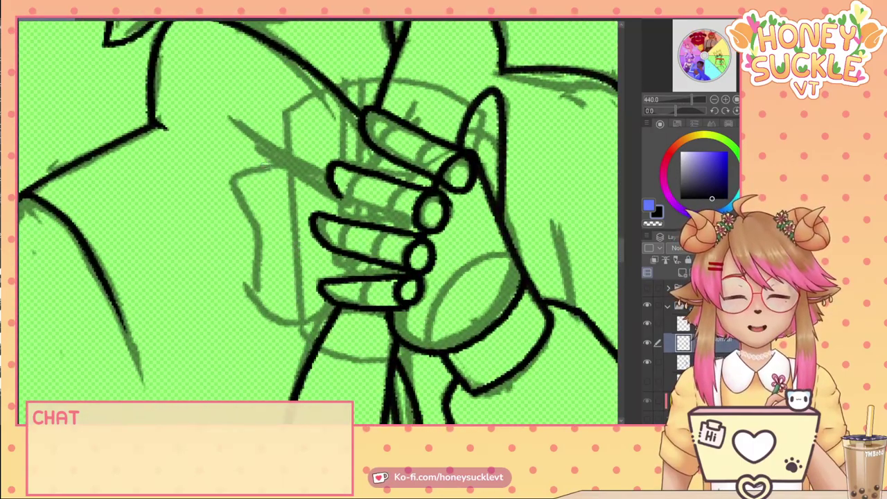
{"action": "left_click_drag", "start_coordinate": [255, 155], "coordinate": [329, 192]}
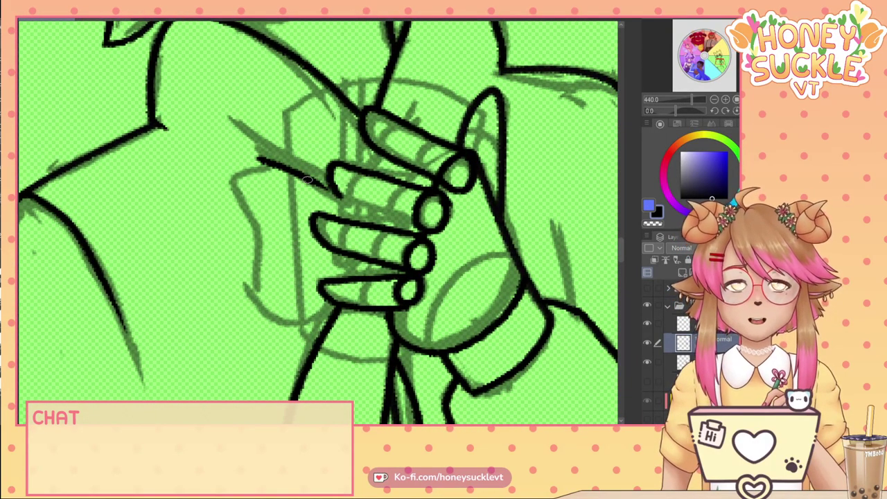
{"action": "mouse_move", "coordinate": [276, 165]}
{"action": "left_mouse_down"}
{"action": "mouse_move", "coordinate": [234, 176]}
{"action": "mouse_move", "coordinate": [257, 234]}
{"action": "mouse_move", "coordinate": [256, 300]}
{"action": "mouse_move", "coordinate": [269, 321]}
{"action": "mouse_move", "coordinate": [289, 324]}
{"action": "mouse_move", "coordinate": [345, 307]}
{"action": "left_mouse_up"}
Ink the lower edge of the second finger from the top over the bow.
{"action": "scroll", "coordinate": [343, 308], "scroll_direction": "down", "scroll_amount": 2}
{"action": "scroll", "coordinate": [339, 308], "scroll_direction": "down", "scroll_amount": 1}
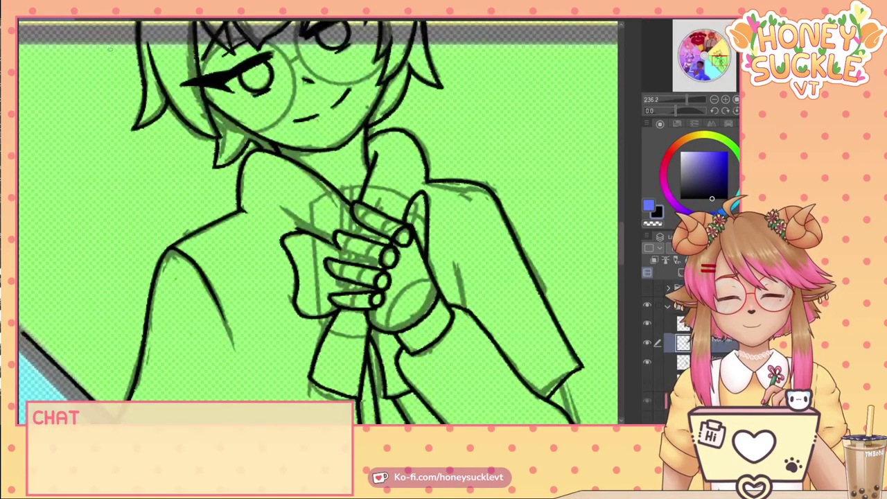
{"action": "scroll", "coordinate": [338, 274], "scroll_direction": "up", "scroll_amount": 3}
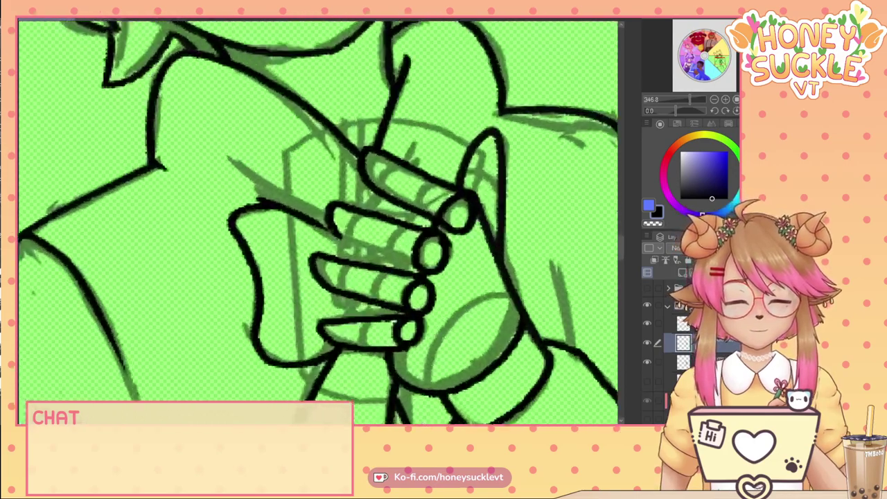
{"action": "left_click_drag", "start_coordinate": [339, 236], "coordinate": [427, 272]}
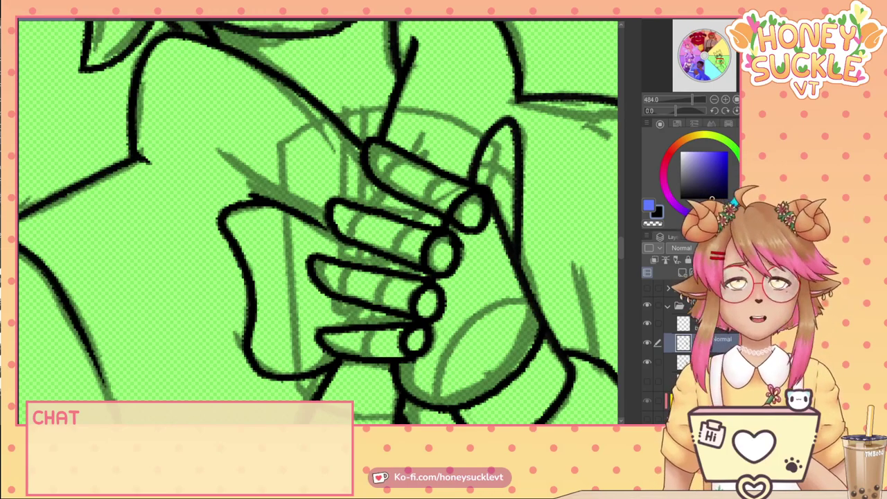
{"action": "scroll", "coordinate": [312, 170], "scroll_direction": "down", "scroll_amount": 1}
{"action": "scroll", "coordinate": [298, 131], "scroll_direction": "down", "scroll_amount": 7}
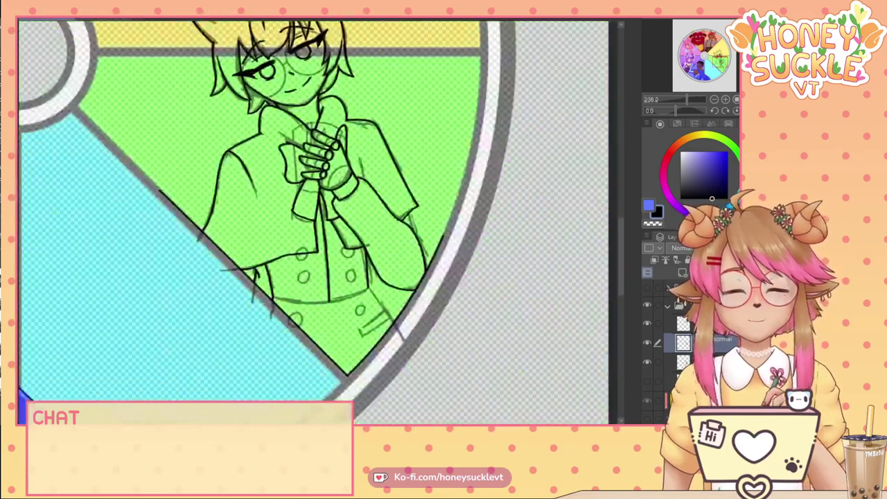
Ink curved joint lines across the four fingers to divide them into segments.
{"action": "scroll", "coordinate": [315, 156], "scroll_direction": "up", "scroll_amount": 8}
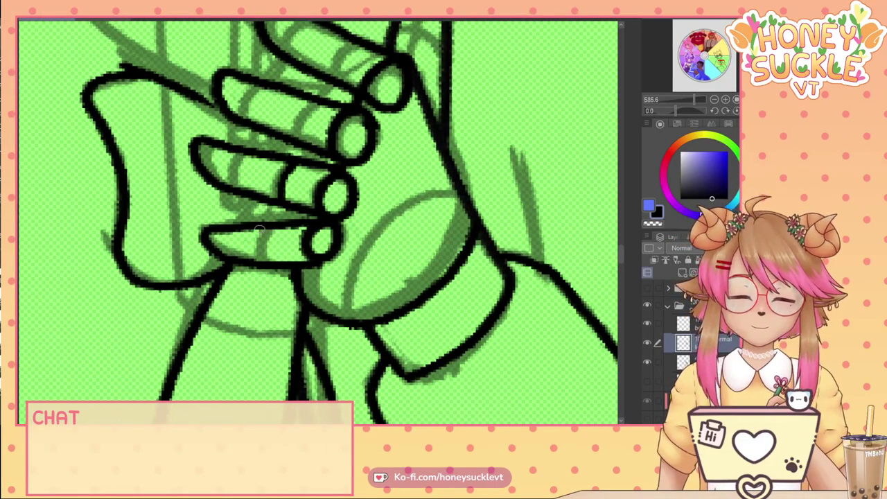
{"action": "left_click_drag", "start_coordinate": [263, 227], "coordinate": [257, 265]}
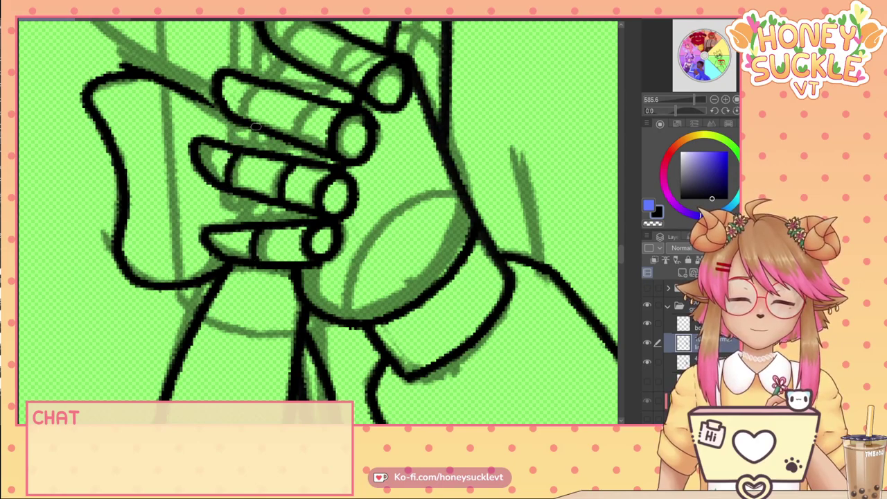
{"action": "mouse_move", "coordinate": [313, 97]}
{"action": "left_mouse_down"}
{"action": "mouse_move", "coordinate": [295, 113]}
{"action": "mouse_move", "coordinate": [285, 138]}
{"action": "left_mouse_up"}
{"action": "left_click_drag", "start_coordinate": [263, 83], "coordinate": [247, 126]}
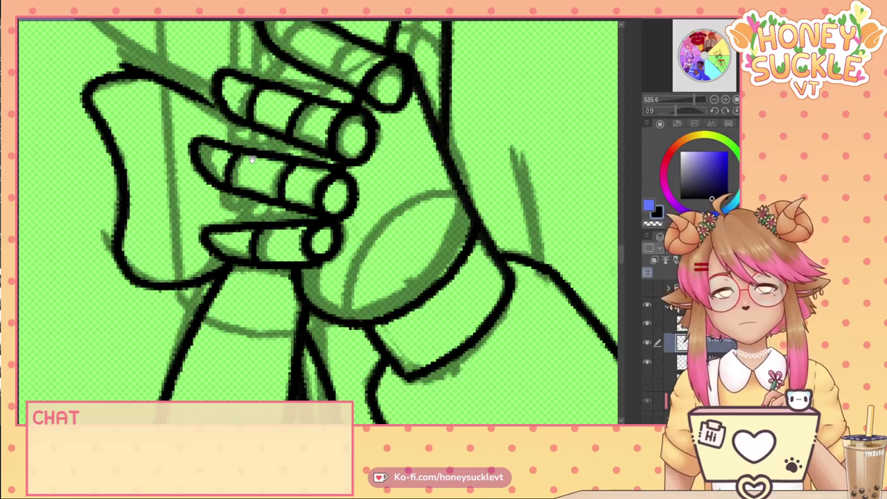
{"action": "left_click_drag", "start_coordinate": [254, 158], "coordinate": [200, 244]}
{"action": "left_click_drag", "start_coordinate": [300, 126], "coordinate": [275, 159]}
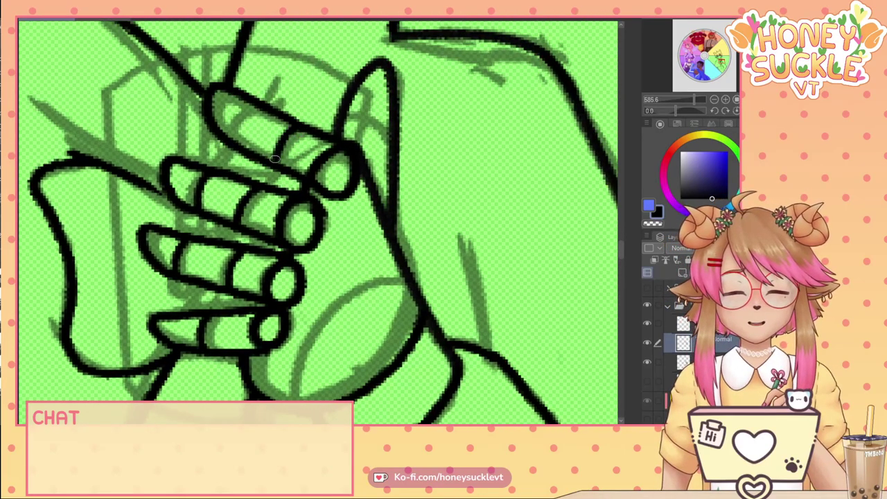
{"action": "left_click_drag", "start_coordinate": [258, 104], "coordinate": [232, 143]}
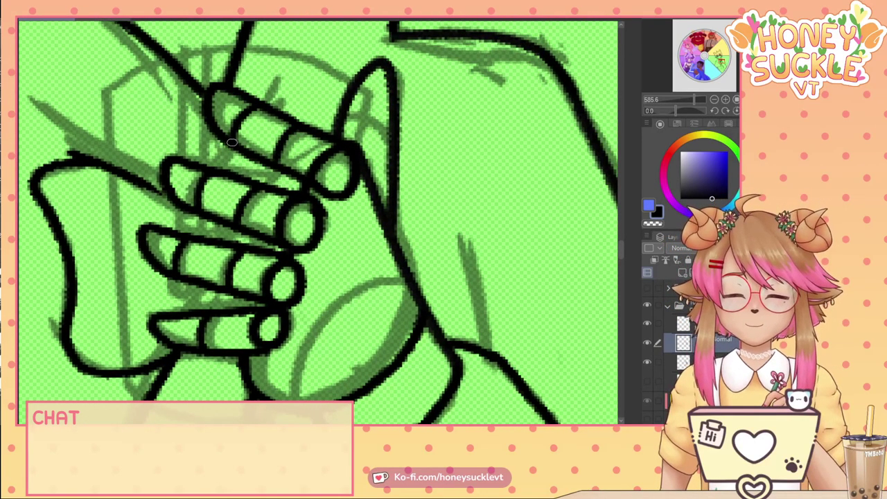
Ink the short bow line showing in the gap between the fingers and check the whole figure.
{"action": "scroll", "coordinate": [167, 117], "scroll_direction": "down", "scroll_amount": 5}
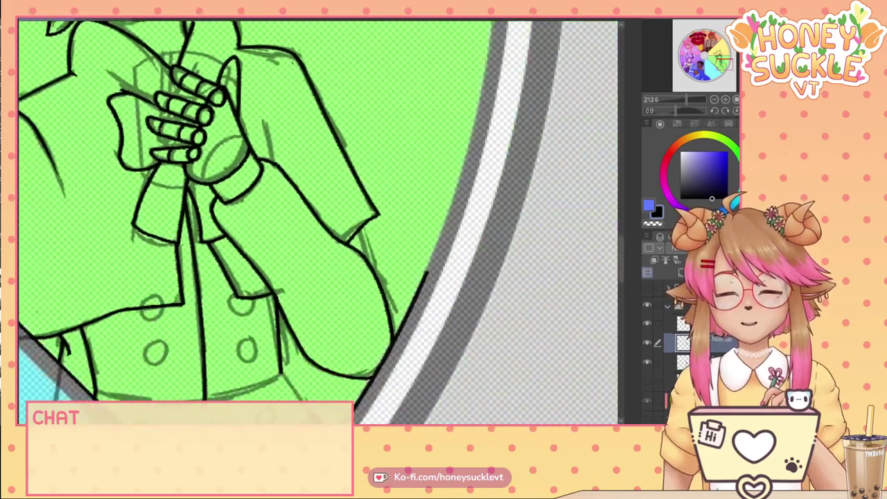
{"action": "left_click_drag", "start_coordinate": [147, 201], "coordinate": [251, 265]}
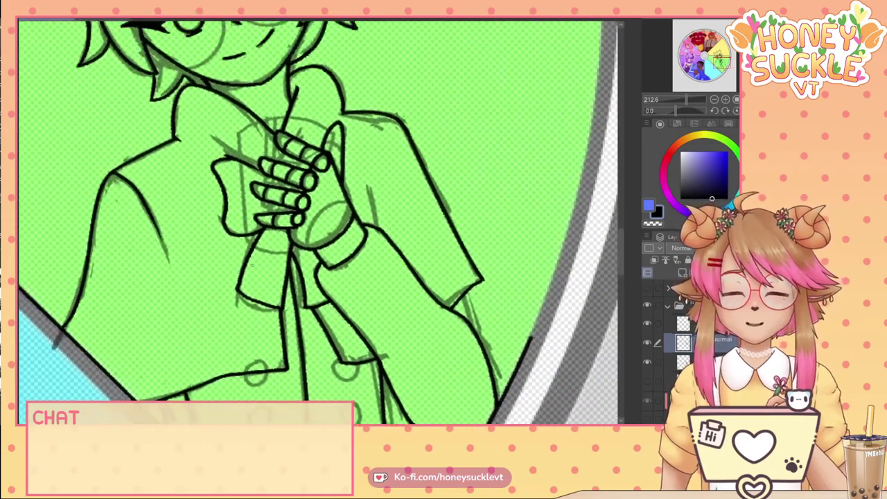
{"action": "scroll", "coordinate": [265, 175], "scroll_direction": "up", "scroll_amount": 5}
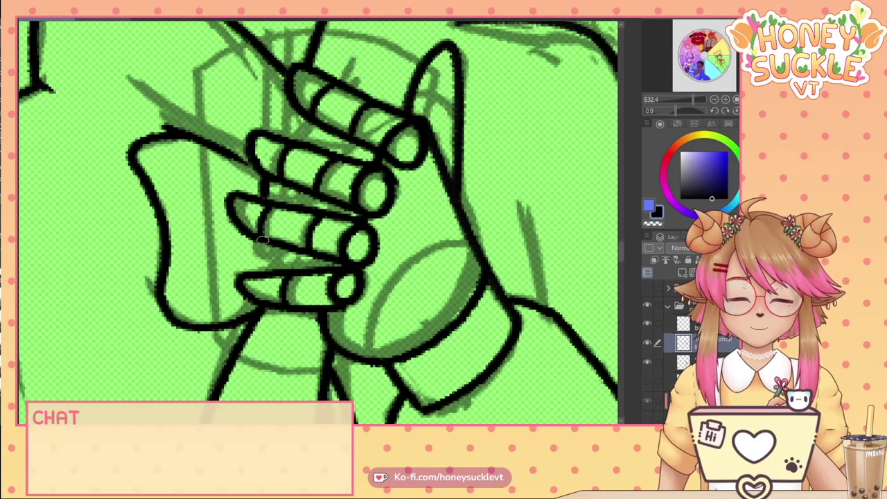
{"action": "scroll", "coordinate": [267, 257], "scroll_direction": "down", "scroll_amount": 5}
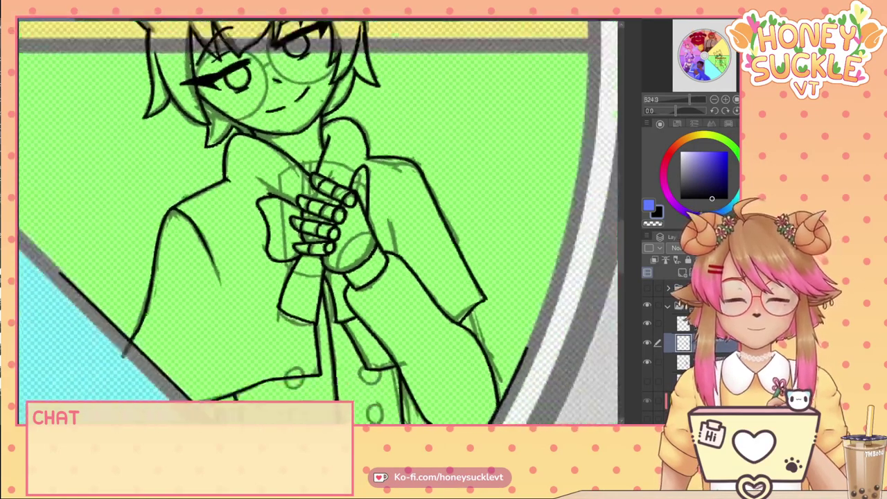
{"action": "scroll", "coordinate": [323, 236], "scroll_direction": "down", "scroll_amount": 1}
{"action": "scroll", "coordinate": [391, 196], "scroll_direction": "down", "scroll_amount": 1}
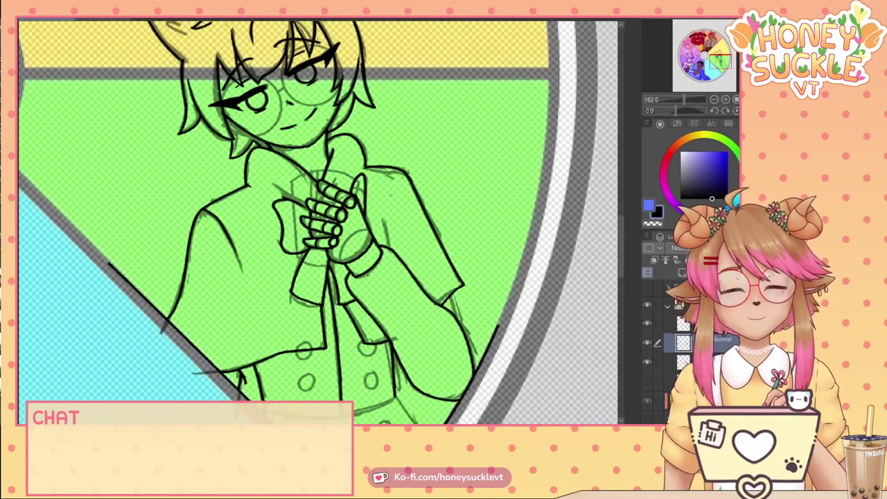
{"action": "scroll", "coordinate": [312, 222], "scroll_direction": "down", "scroll_amount": 2}
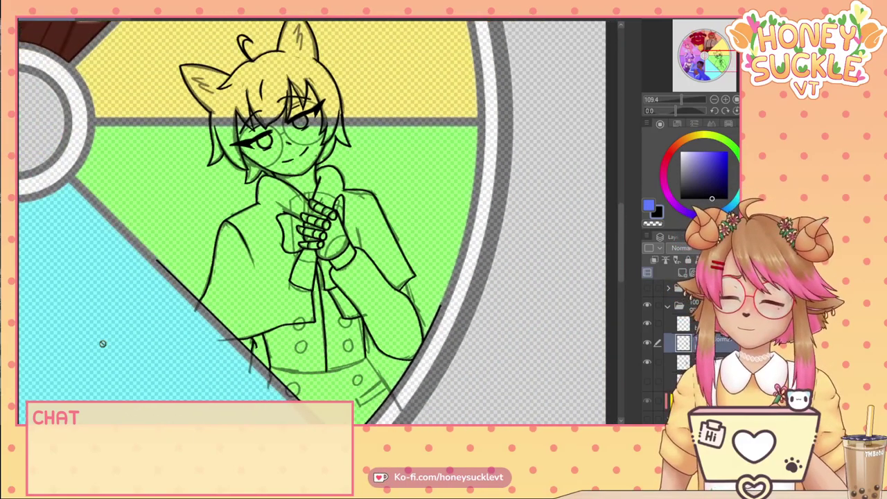
{"action": "scroll", "coordinate": [319, 215], "scroll_direction": "up", "scroll_amount": 5}
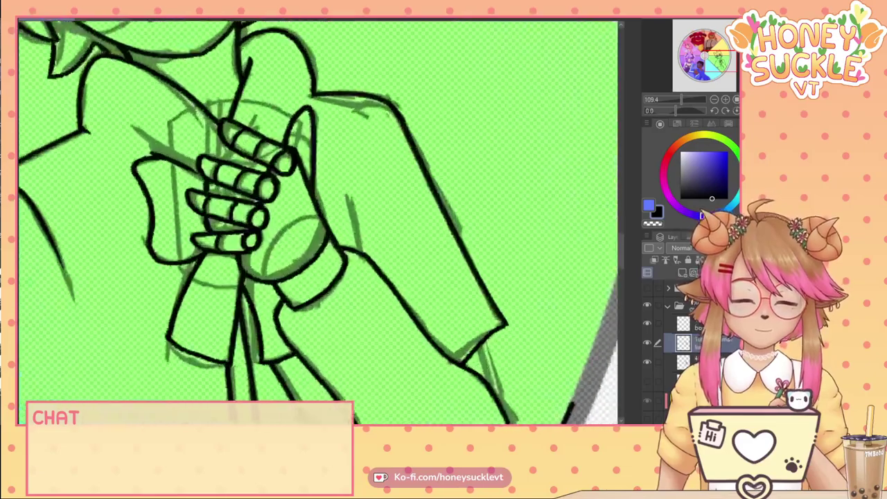
Ink the short fold line in the sleeve just above the raised forearm and erase along its upper end to taper it.
{"action": "left_click_drag", "start_coordinate": [353, 188], "coordinate": [360, 254]}
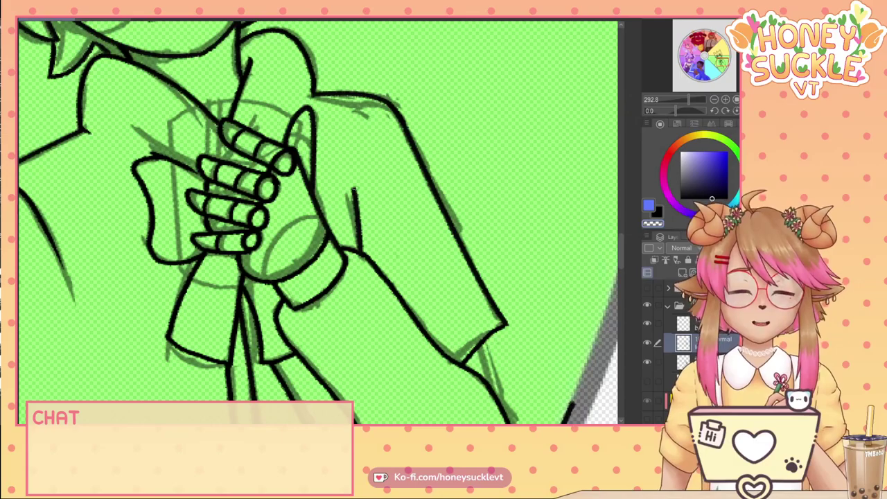
{"action": "left_click_drag", "start_coordinate": [356, 216], "coordinate": [353, 186]}
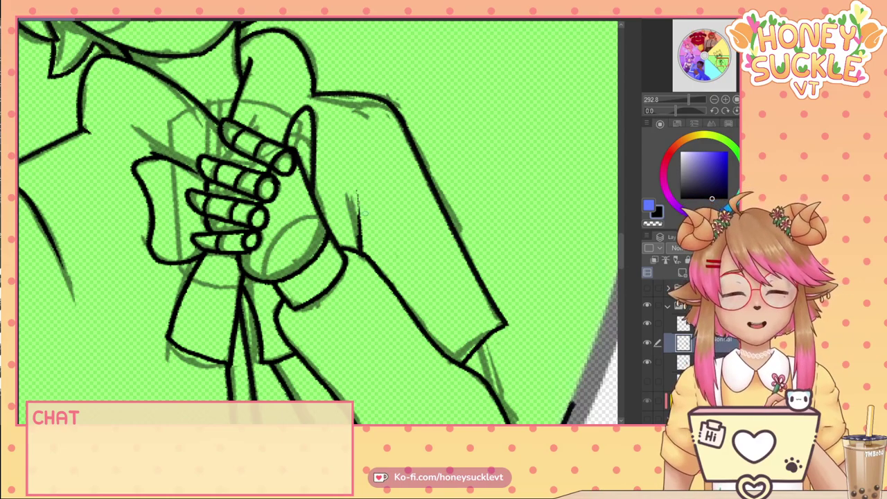
{"action": "left_click_drag", "start_coordinate": [356, 192], "coordinate": [358, 239]}
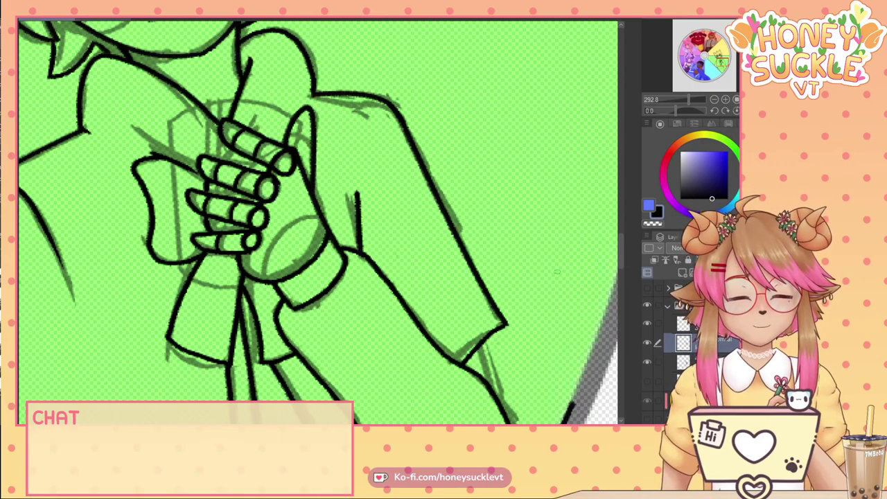
{"action": "left_click", "coordinate": [652, 224]}
{"action": "left_click_drag", "start_coordinate": [357, 190], "coordinate": [360, 218]}
{"action": "scroll", "coordinate": [378, 219], "scroll_direction": "down", "scroll_amount": 6}
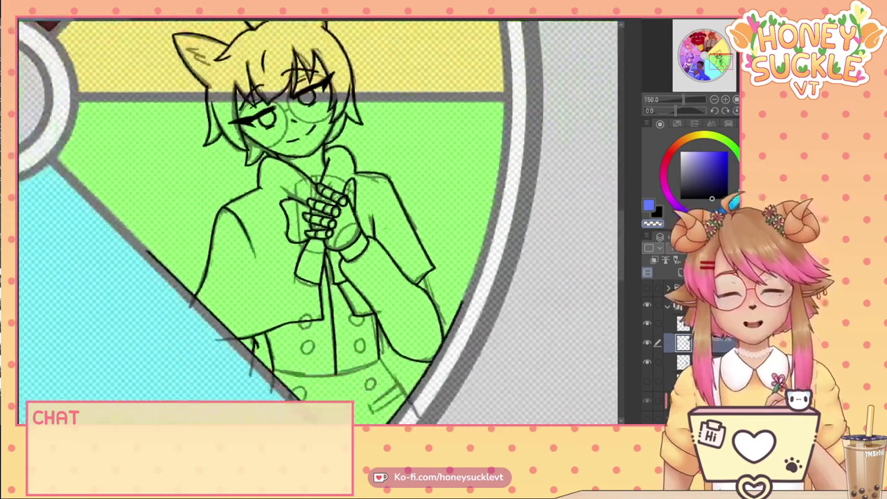
{"action": "scroll", "coordinate": [179, 152], "scroll_direction": "down", "scroll_amount": 4}
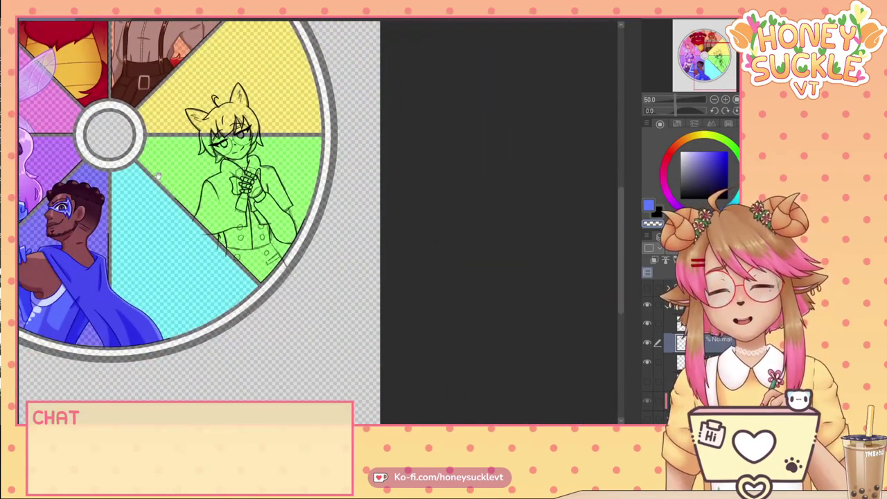
{"action": "left_click_drag", "start_coordinate": [158, 176], "coordinate": [374, 256]}
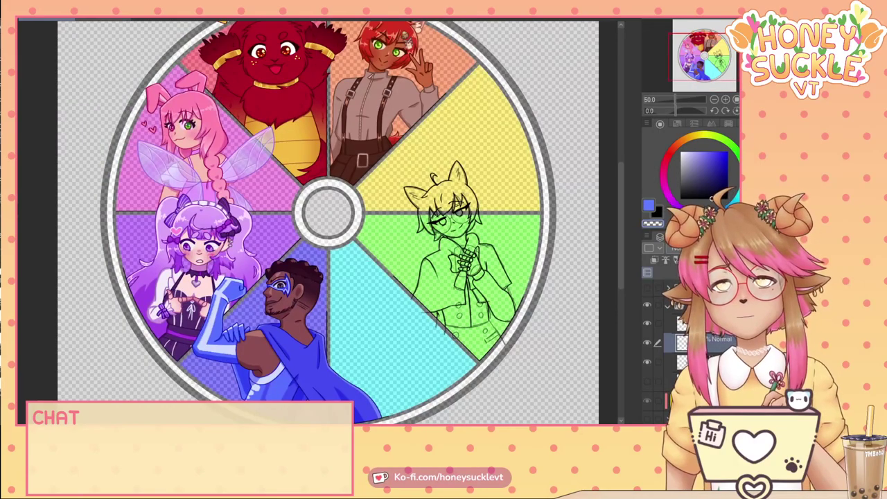
{"action": "scroll", "coordinate": [327, 222], "scroll_direction": "down", "scroll_amount": 2}
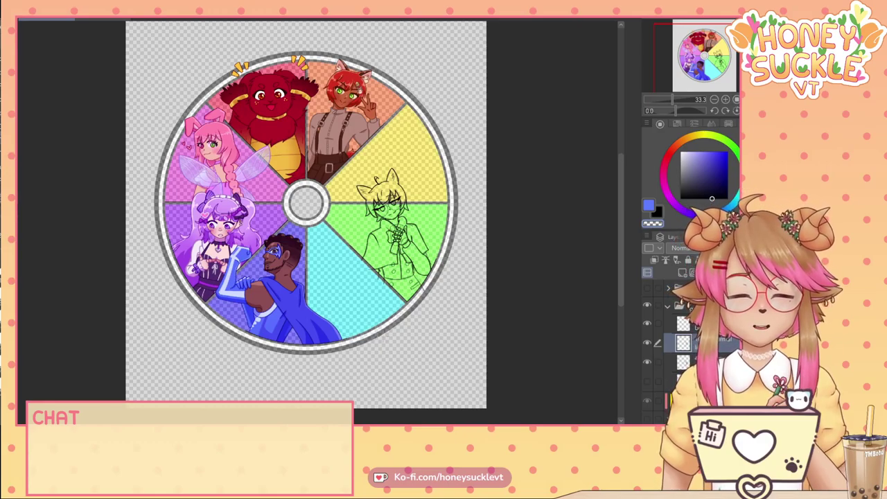
Ink the coat's side edge from the waist down to the wedge border and the curved waist seam across the coat.
{"action": "scroll", "coordinate": [395, 264], "scroll_direction": "up", "scroll_amount": 5}
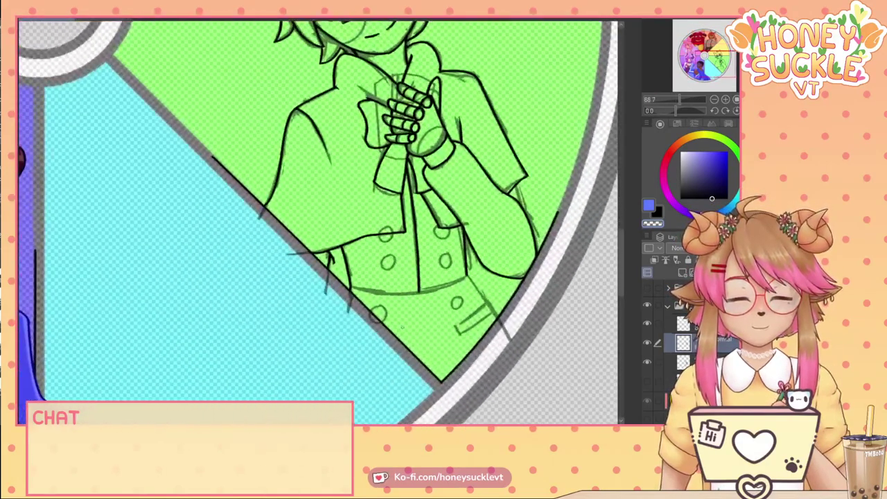
{"action": "scroll", "coordinate": [392, 277], "scroll_direction": "up", "scroll_amount": 3}
{"action": "scroll", "coordinate": [321, 223], "scroll_direction": "up", "scroll_amount": 6}
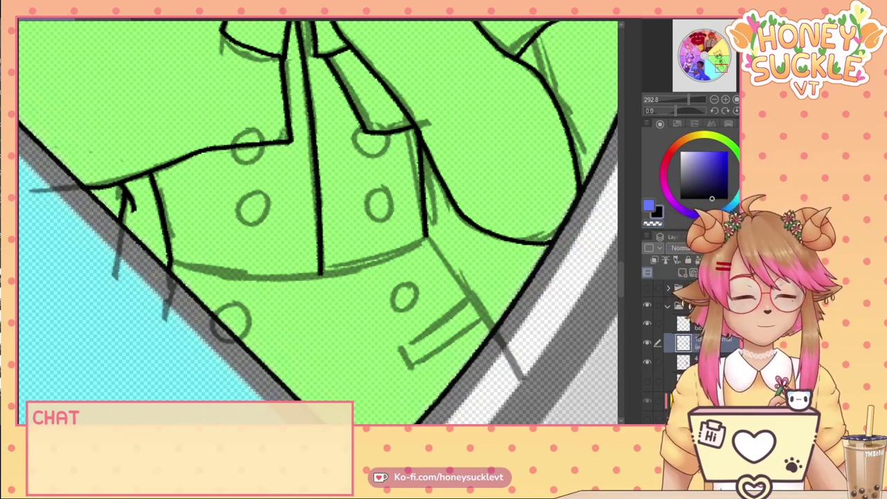
{"action": "left_click_drag", "start_coordinate": [425, 236], "coordinate": [492, 336]}
{"action": "key", "text": "ctrl+z"}
{"action": "left_click_drag", "start_coordinate": [424, 235], "coordinate": [490, 334]}
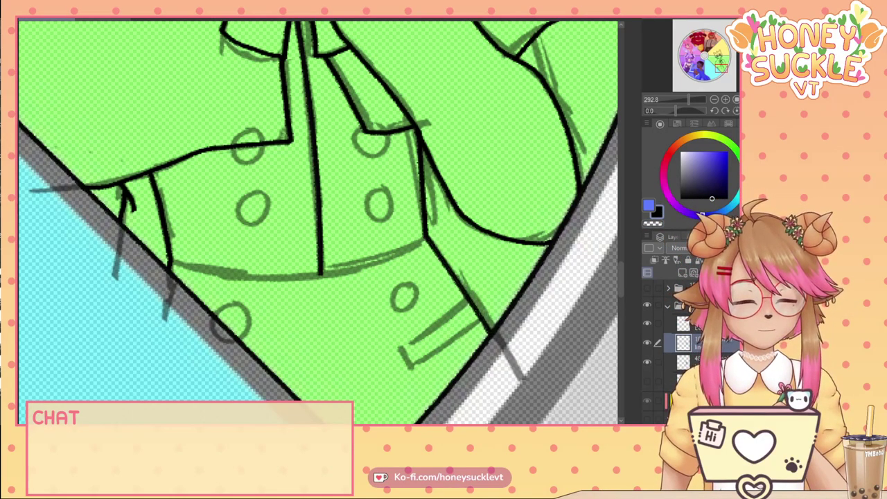
{"action": "left_click_drag", "start_coordinate": [424, 237], "coordinate": [166, 259]}
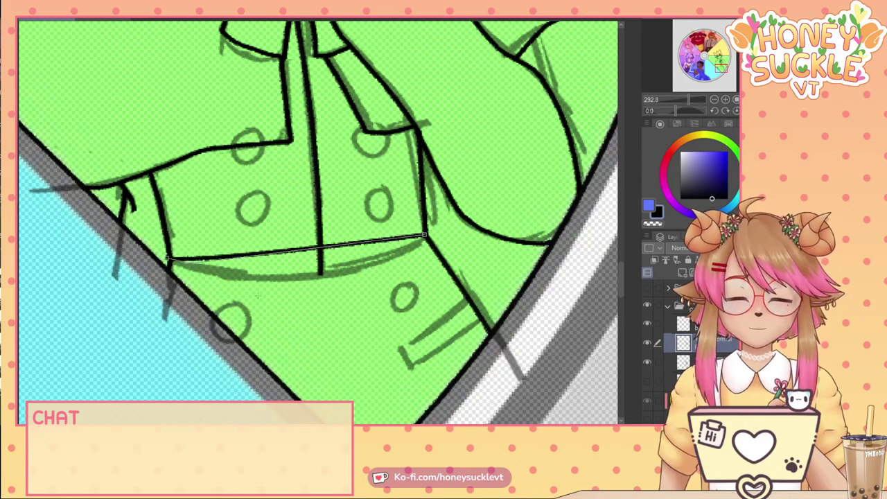
{"action": "left_click", "coordinate": [329, 297]}
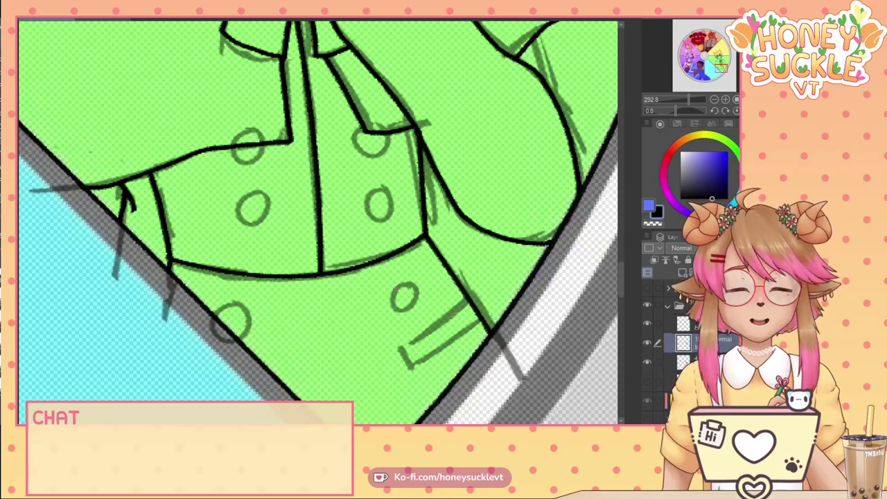
Ink the slanted pocket flap below the waist seam and the round button beside it.
{"action": "left_click_drag", "start_coordinate": [468, 298], "coordinate": [409, 351]}
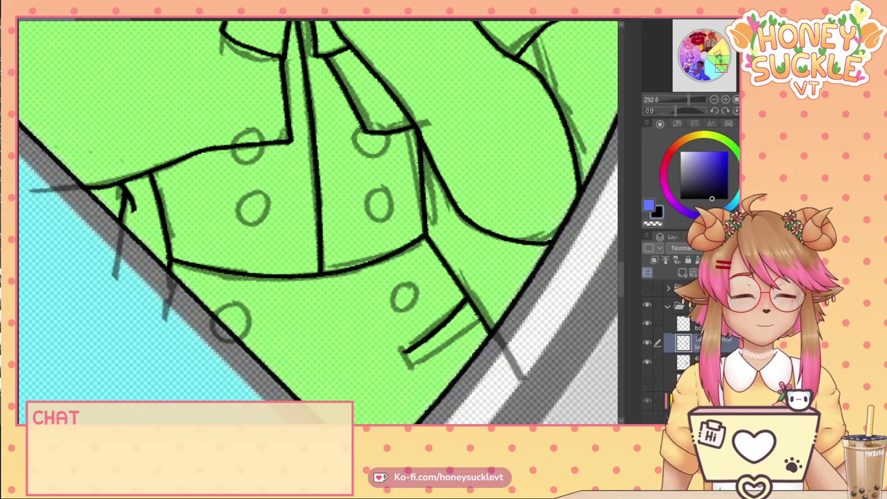
{"action": "mouse_move", "coordinate": [477, 320]}
{"action": "left_mouse_down"}
{"action": "mouse_move", "coordinate": [417, 369]}
{"action": "mouse_move", "coordinate": [403, 353]}
{"action": "mouse_move", "coordinate": [416, 375]}
{"action": "left_mouse_up"}
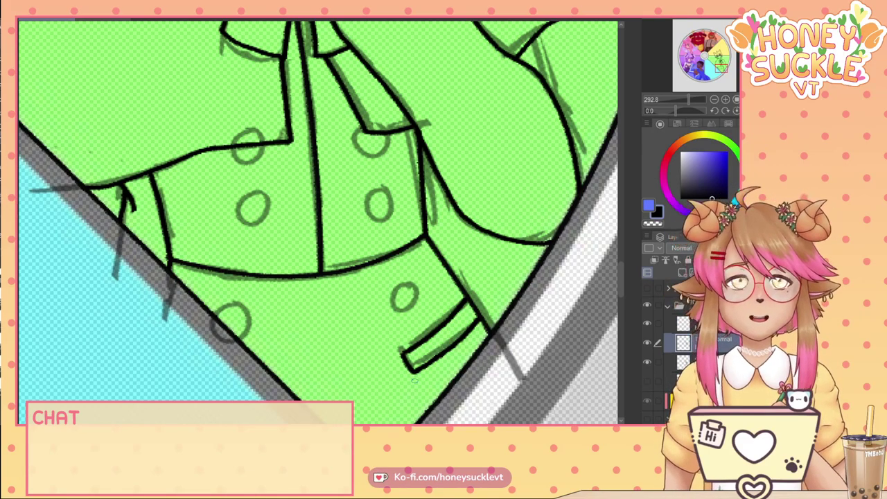
{"action": "mouse_move", "coordinate": [414, 282]}
{"action": "left_mouse_down"}
{"action": "mouse_move", "coordinate": [390, 295]}
{"action": "mouse_move", "coordinate": [400, 314]}
{"action": "mouse_move", "coordinate": [414, 314]}
{"action": "mouse_move", "coordinate": [412, 285]}
{"action": "left_mouse_up"}
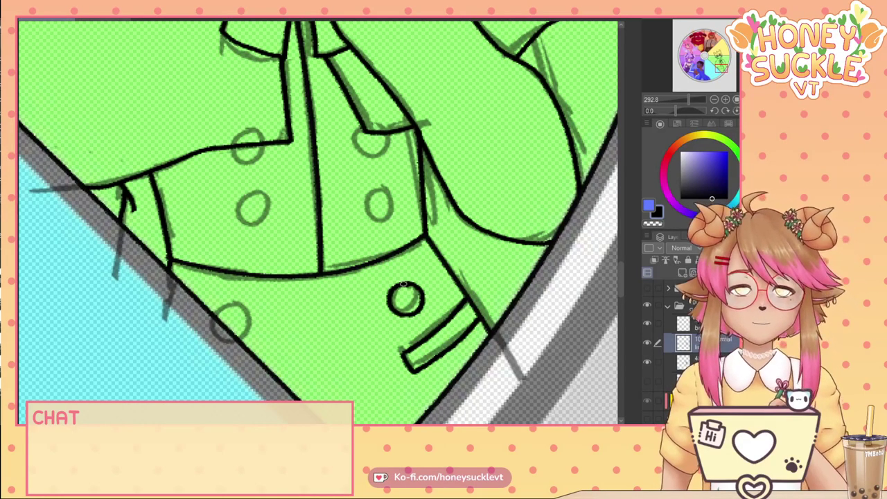
{"action": "mouse_move", "coordinate": [225, 303]}
{"action": "left_mouse_down"}
{"action": "mouse_move", "coordinate": [247, 315]}
{"action": "mouse_move", "coordinate": [247, 334]}
{"action": "mouse_move", "coordinate": [234, 340]}
{"action": "mouse_move", "coordinate": [217, 314]}
{"action": "mouse_move", "coordinate": [225, 306]}
{"action": "left_mouse_up"}
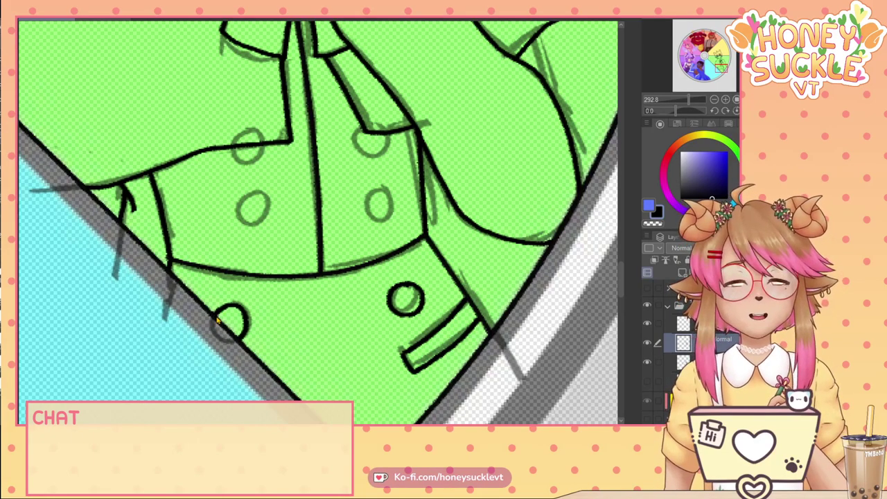
{"action": "key", "text": "ctrl+z"}
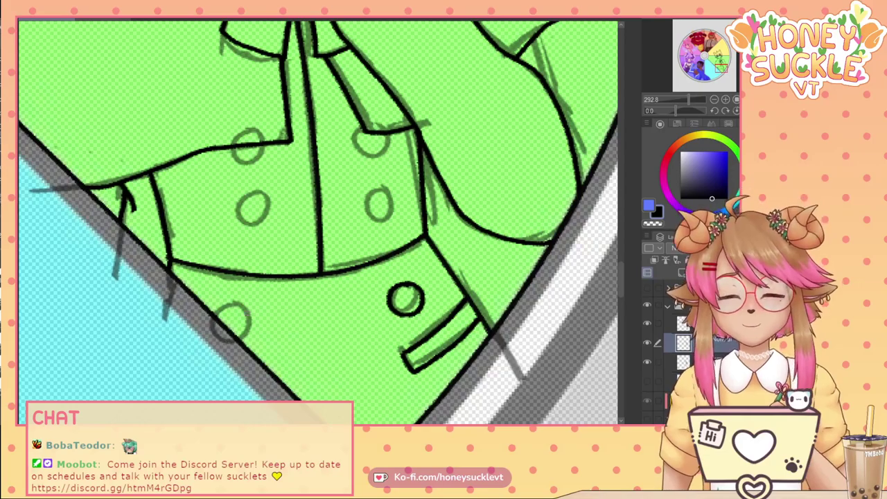
{"action": "left_click_drag", "start_coordinate": [244, 314], "coordinate": [242, 337]}
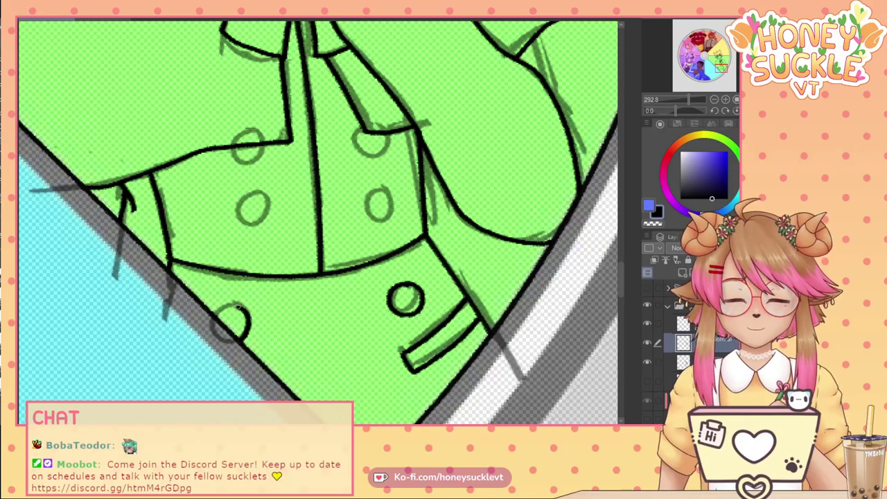
{"action": "left_click_drag", "start_coordinate": [237, 306], "coordinate": [217, 322]}
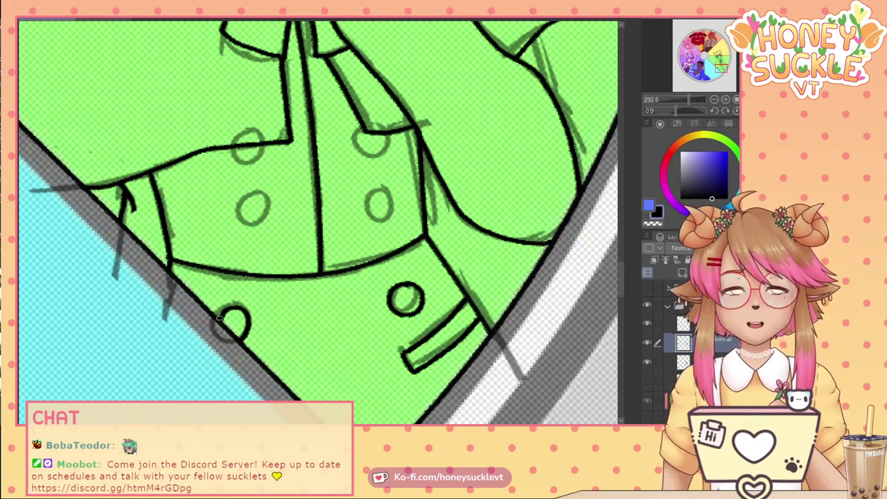
{"action": "key", "text": "ctrl+z"}
{"action": "key", "text": "ctrl+z"}
{"action": "key", "text": "ctrl+z"}
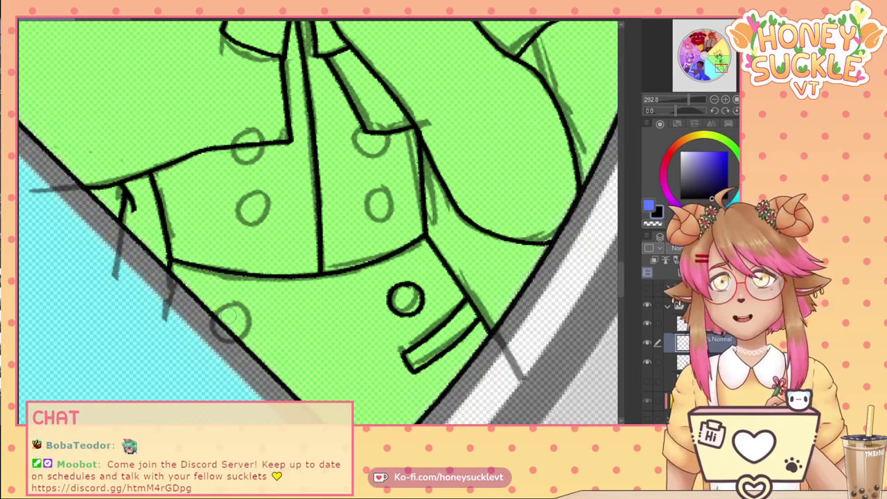
{"action": "key", "text": "ctrl+z"}
Ink the four buttons above the waist seam, leaving the upper two partly hidden behind the cape hem and ribbon end.
{"action": "scroll", "coordinate": [150, 258], "scroll_direction": "down", "scroll_amount": 6}
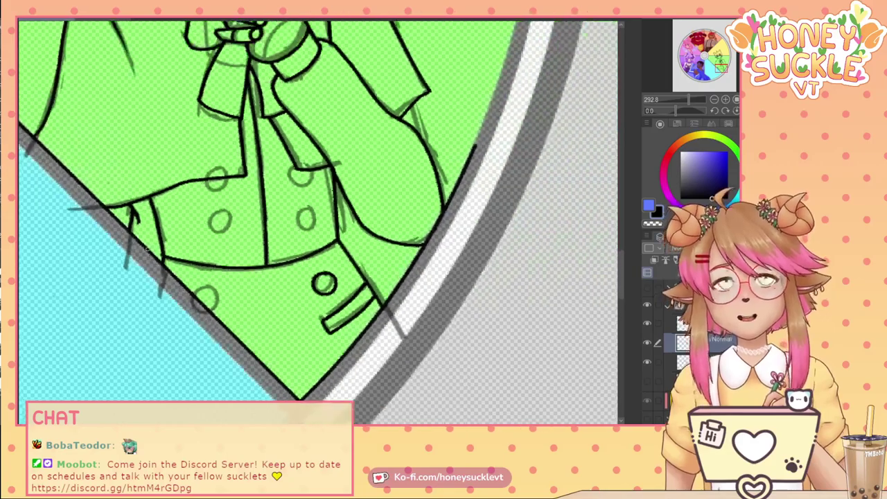
{"action": "left_click_drag", "start_coordinate": [151, 229], "coordinate": [263, 282]}
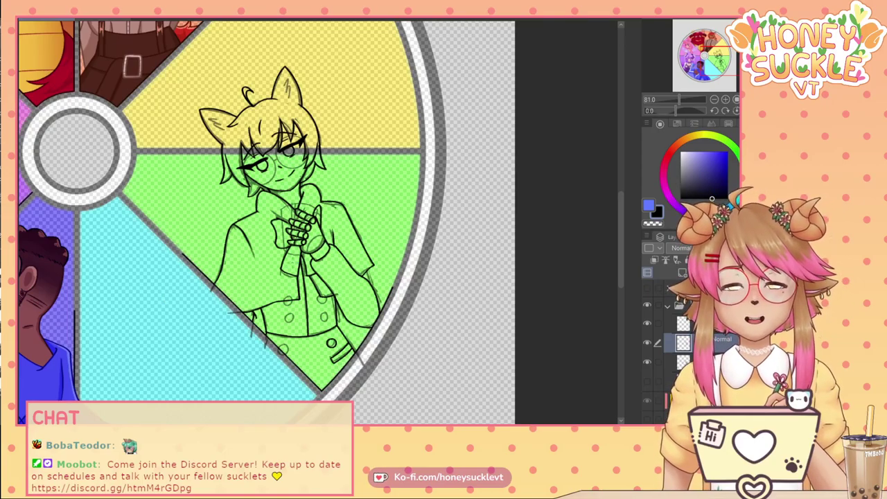
{"action": "scroll", "coordinate": [291, 306], "scroll_direction": "up", "scroll_amount": 6}
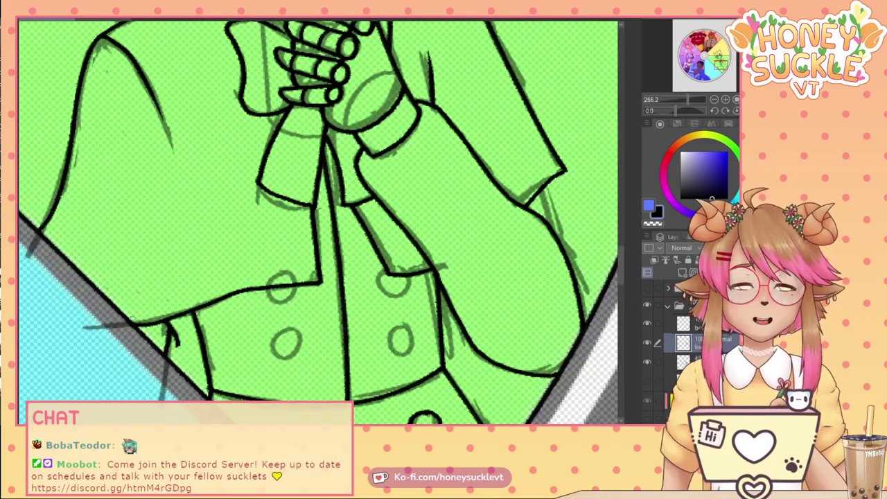
{"action": "scroll", "coordinate": [391, 273], "scroll_direction": "up", "scroll_amount": 3}
{"action": "mouse_move", "coordinate": [387, 261]}
{"action": "left_mouse_down"}
{"action": "mouse_move", "coordinate": [371, 293]}
{"action": "mouse_move", "coordinate": [401, 311]}
{"action": "mouse_move", "coordinate": [418, 301]}
{"action": "mouse_move", "coordinate": [424, 271]}
{"action": "left_mouse_up"}
{"action": "mouse_move", "coordinate": [172, 289]}
{"action": "left_mouse_down"}
{"action": "mouse_move", "coordinate": [184, 318]}
{"action": "mouse_move", "coordinate": [215, 311]}
{"action": "mouse_move", "coordinate": [221, 290]}
{"action": "mouse_move", "coordinate": [201, 226]}
{"action": "left_mouse_up"}
{"action": "scroll", "coordinate": [222, 281], "scroll_direction": "down", "scroll_amount": 2}
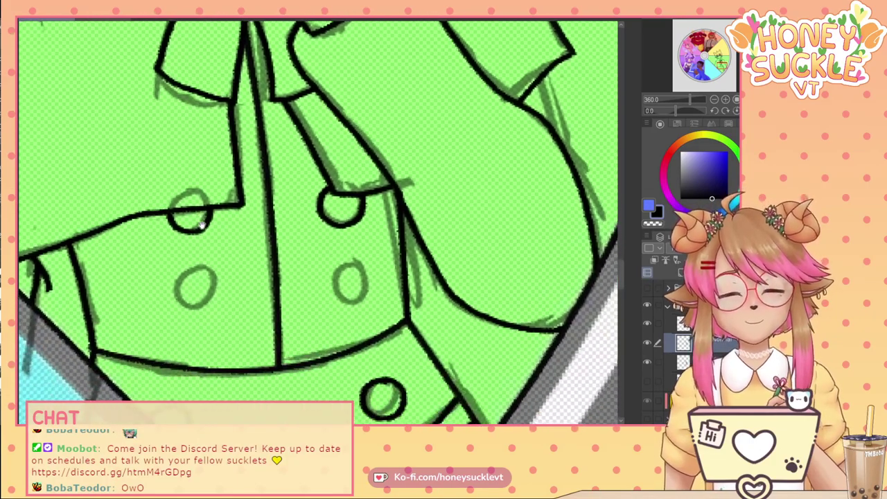
{"action": "mouse_move", "coordinate": [360, 261]}
{"action": "left_mouse_down"}
{"action": "mouse_move", "coordinate": [333, 288]}
{"action": "mouse_move", "coordinate": [347, 302]}
{"action": "mouse_move", "coordinate": [364, 302]}
{"action": "mouse_move", "coordinate": [374, 283]}
{"action": "mouse_move", "coordinate": [353, 263]}
{"action": "mouse_move", "coordinate": [337, 273]}
{"action": "mouse_move", "coordinate": [345, 299]}
{"action": "mouse_move", "coordinate": [359, 301]}
{"action": "mouse_move", "coordinate": [354, 264]}
{"action": "left_mouse_up"}
{"action": "key", "text": "ctrl+z"}
{"action": "mouse_move", "coordinate": [203, 269]}
{"action": "left_mouse_down"}
{"action": "mouse_move", "coordinate": [179, 279]}
{"action": "mouse_move", "coordinate": [188, 306]}
{"action": "mouse_move", "coordinate": [206, 304]}
{"action": "mouse_move", "coordinate": [215, 288]}
{"action": "mouse_move", "coordinate": [196, 268]}
{"action": "left_mouse_up"}
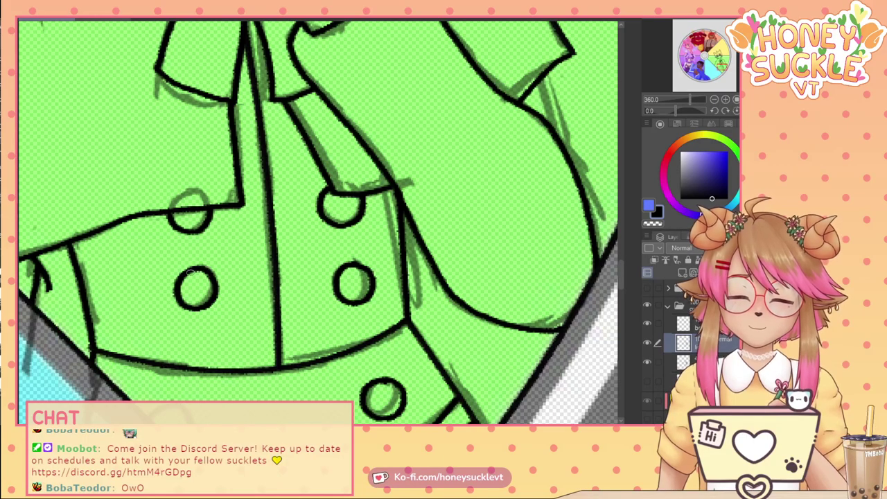
{"action": "scroll", "coordinate": [153, 264], "scroll_direction": "down", "scroll_amount": 5}
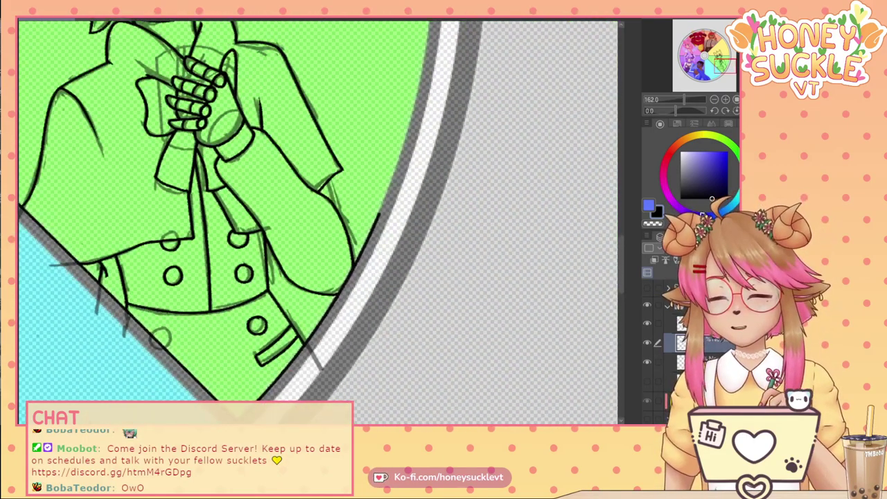
{"action": "scroll", "coordinate": [172, 274], "scroll_direction": "up", "scroll_amount": 3}
{"action": "left_click_drag", "start_coordinate": [164, 242], "coordinate": [150, 294]}
{"action": "key", "text": "ctrl+d"}
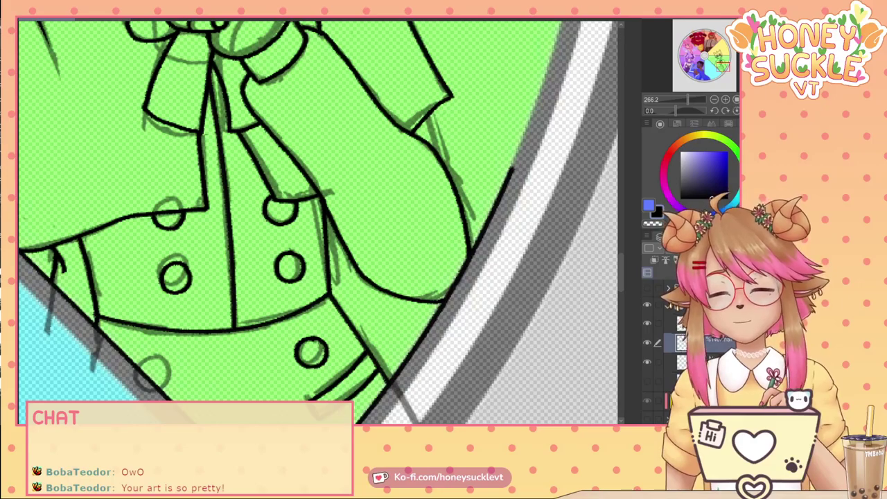
Ink the visible part of the coat button below the waist seam that is cut off by the border with the cyan wedge.
{"action": "scroll", "coordinate": [100, 184], "scroll_direction": "down", "scroll_amount": 5}
{"action": "scroll", "coordinate": [312, 222], "scroll_direction": "down", "scroll_amount": 2}
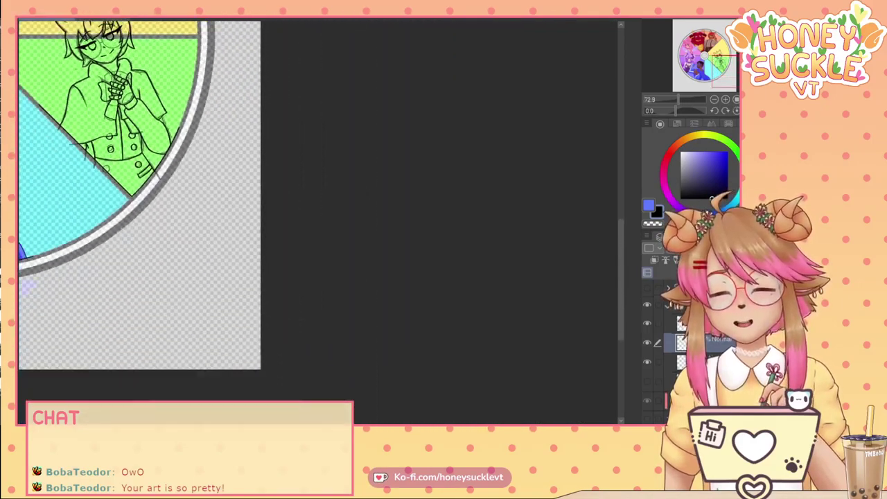
{"action": "scroll", "coordinate": [312, 221], "scroll_direction": "down", "scroll_amount": 3}
{"action": "scroll", "coordinate": [312, 222], "scroll_direction": "down", "scroll_amount": 2}
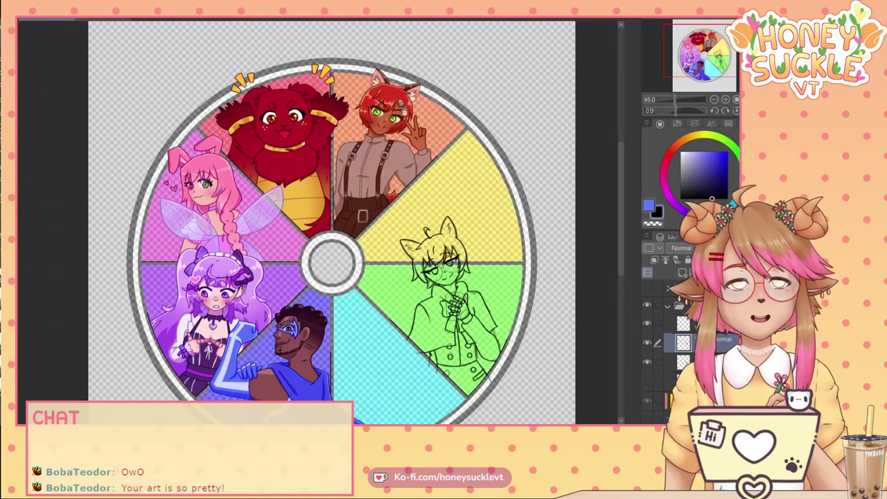
{"action": "scroll", "coordinate": [500, 367], "scroll_direction": "up", "scroll_amount": 7}
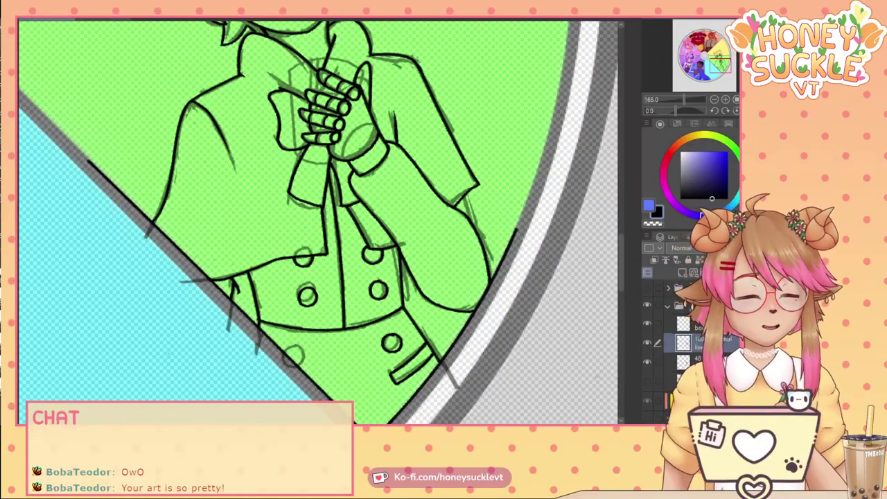
{"action": "scroll", "coordinate": [267, 339], "scroll_direction": "up", "scroll_amount": 4}
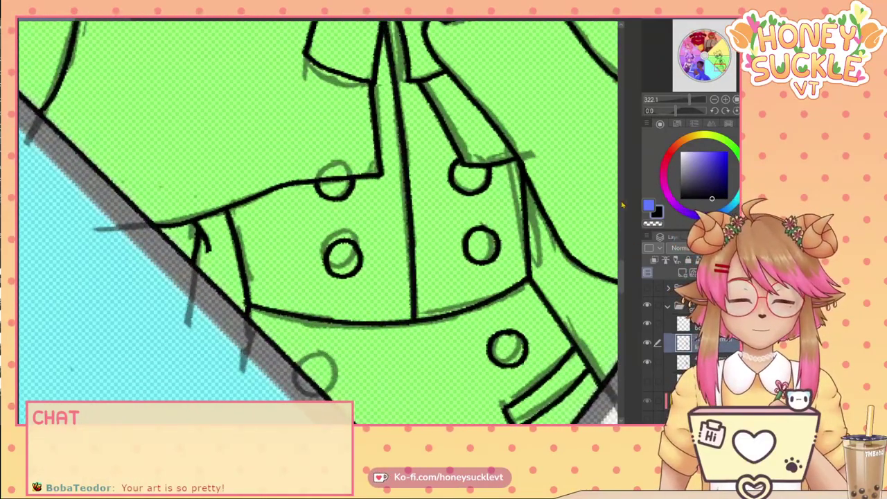
{"action": "left_click_drag", "start_coordinate": [622, 261], "coordinate": [625, 267]}
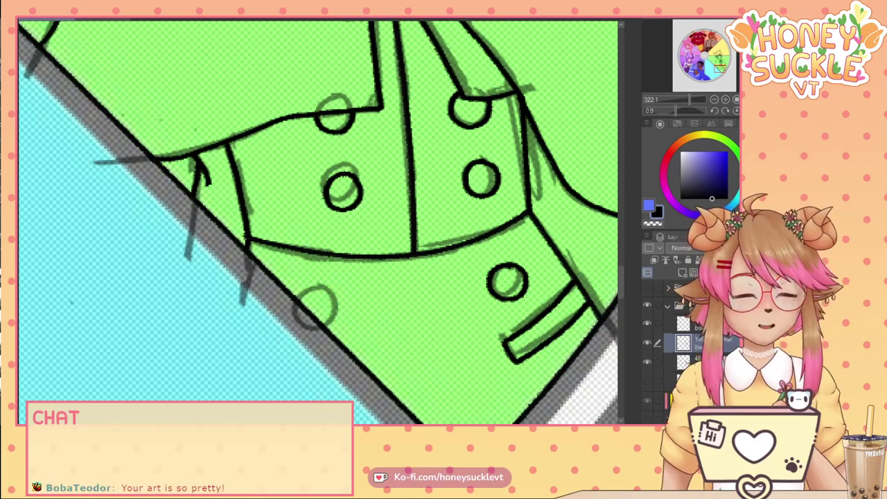
{"action": "mouse_move", "coordinate": [317, 290]}
{"action": "left_mouse_down"}
{"action": "mouse_move", "coordinate": [336, 305]}
{"action": "mouse_move", "coordinate": [318, 328]}
{"action": "mouse_move", "coordinate": [297, 325]}
{"action": "mouse_move", "coordinate": [305, 329]}
{"action": "mouse_move", "coordinate": [326, 320]}
{"action": "mouse_move", "coordinate": [299, 304]}
{"action": "mouse_move", "coordinate": [323, 319]}
{"action": "mouse_move", "coordinate": [304, 318]}
{"action": "mouse_move", "coordinate": [302, 334]}
{"action": "left_mouse_up"}
{"action": "key", "text": "ctrl+z"}
{"action": "scroll", "coordinate": [227, 304], "scroll_direction": "down", "scroll_amount": 3}
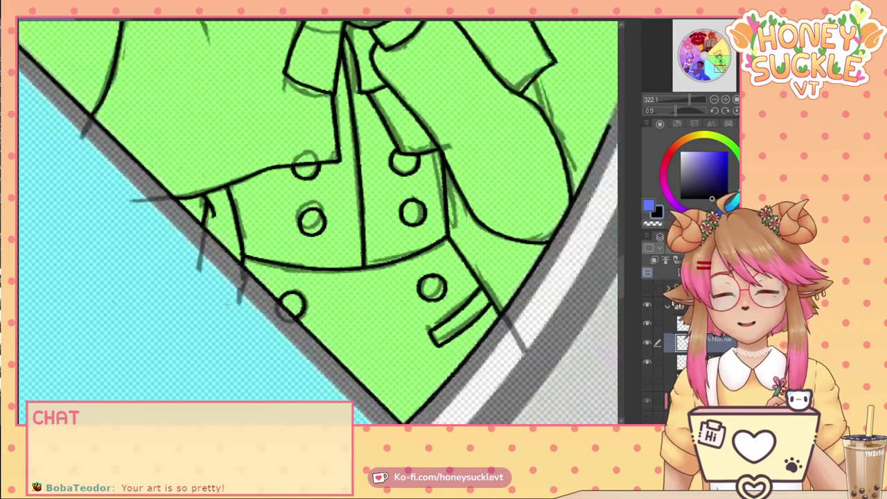
{"action": "left_click", "coordinate": [653, 224]}
{"action": "scroll", "coordinate": [210, 220], "scroll_direction": "up", "scroll_amount": 3}
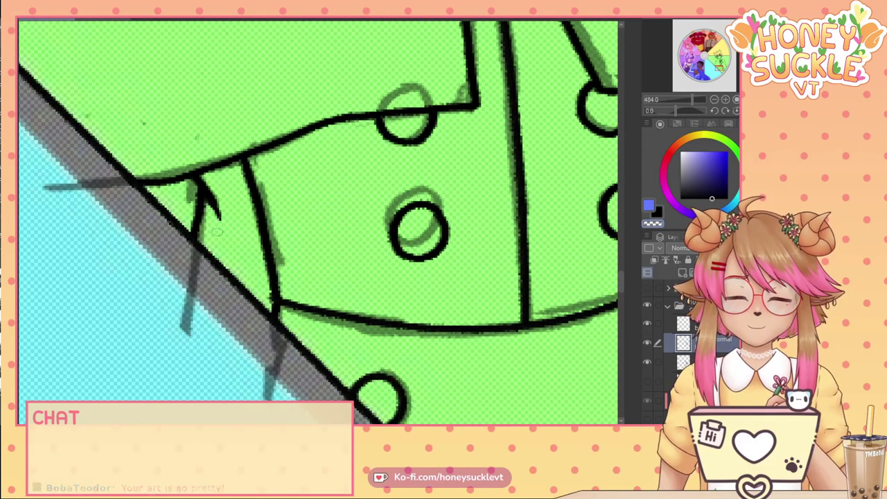
{"action": "scroll", "coordinate": [218, 235], "scroll_direction": "down", "scroll_amount": 6}
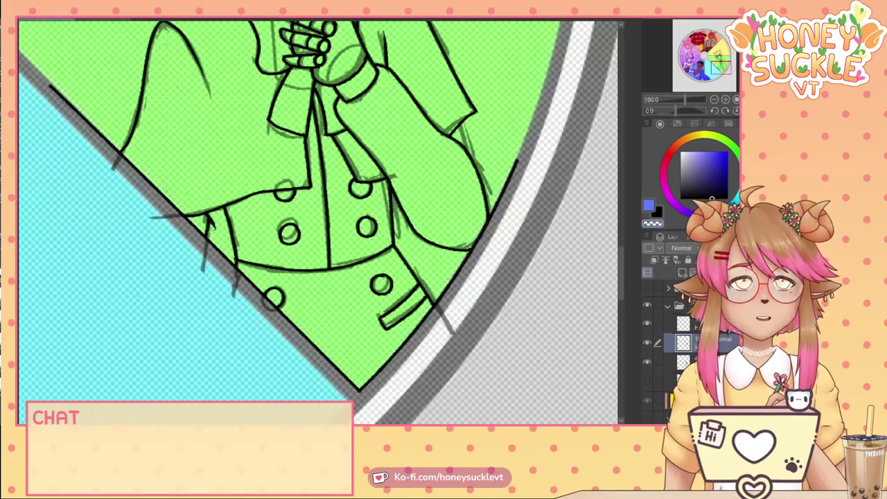
Review the character's inked line art and check it against the finished colour illustration in the other open document.
{"action": "left_click_drag", "start_coordinate": [264, 221], "coordinate": [298, 337]}
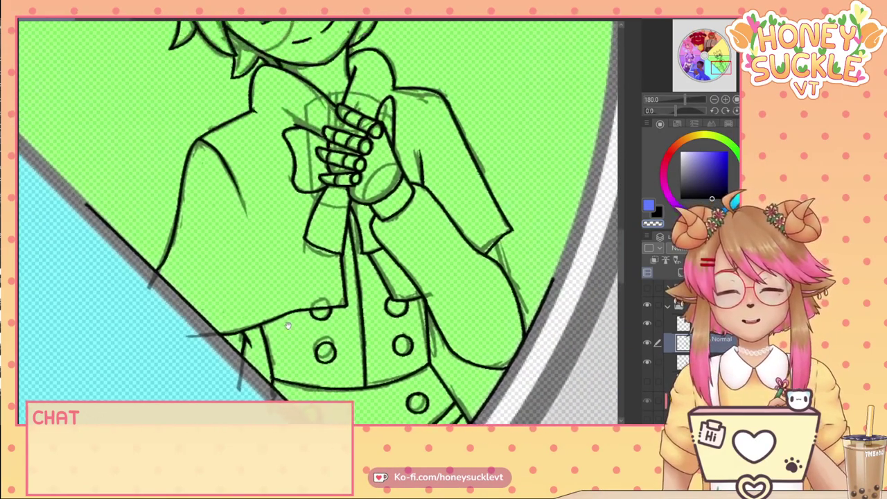
{"action": "mouse_move", "coordinate": [295, 299]}
{"action": "left_mouse_down"}
{"action": "mouse_move", "coordinate": [289, 323]}
{"action": "mouse_move", "coordinate": [275, 316]}
{"action": "left_mouse_up"}
{"action": "scroll", "coordinate": [388, 126], "scroll_direction": "up", "scroll_amount": 5}
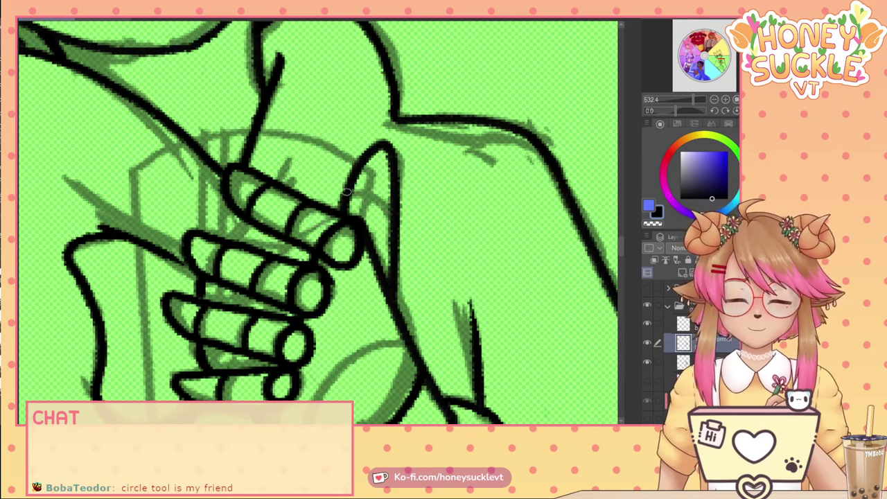
{"action": "scroll", "coordinate": [390, 207], "scroll_direction": "down", "scroll_amount": 4}
{"action": "scroll", "coordinate": [378, 201], "scroll_direction": "down", "scroll_amount": 6}
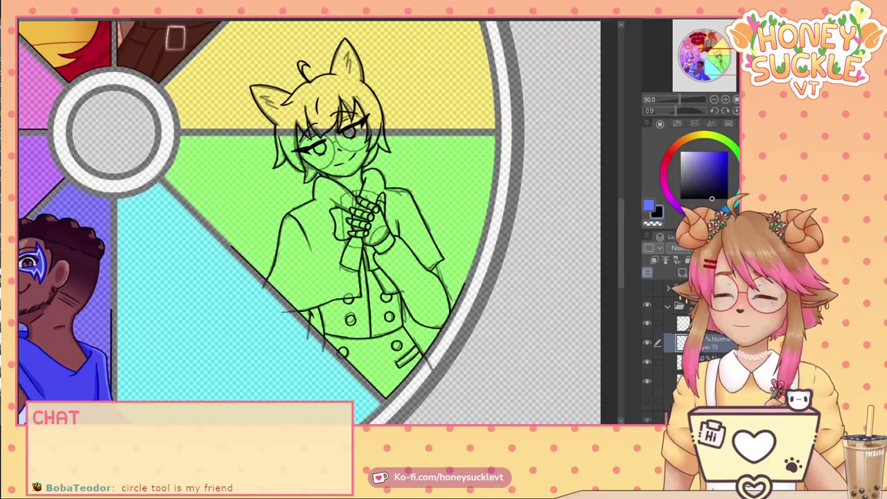
{"action": "scroll", "coordinate": [299, 167], "scroll_direction": "up", "scroll_amount": 2}
{"action": "scroll", "coordinate": [314, 174], "scroll_direction": "up", "scroll_amount": 1}
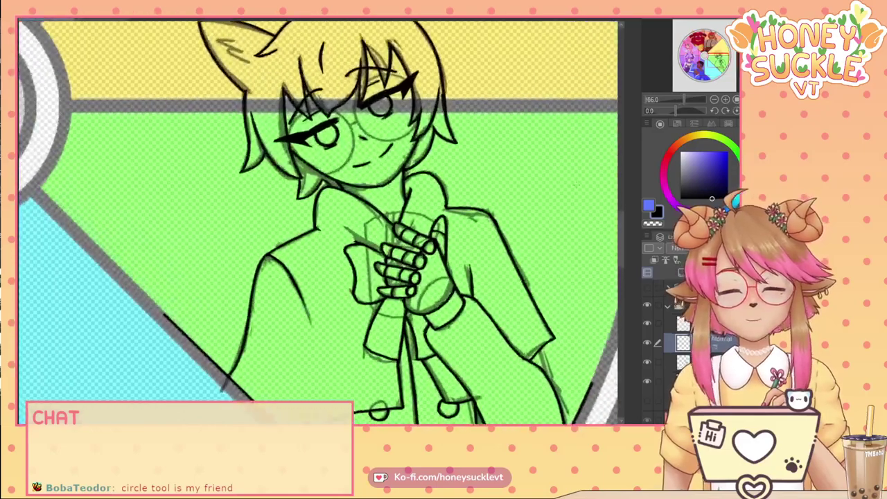
{"action": "left_click_drag", "start_coordinate": [623, 216], "coordinate": [623, 199]}
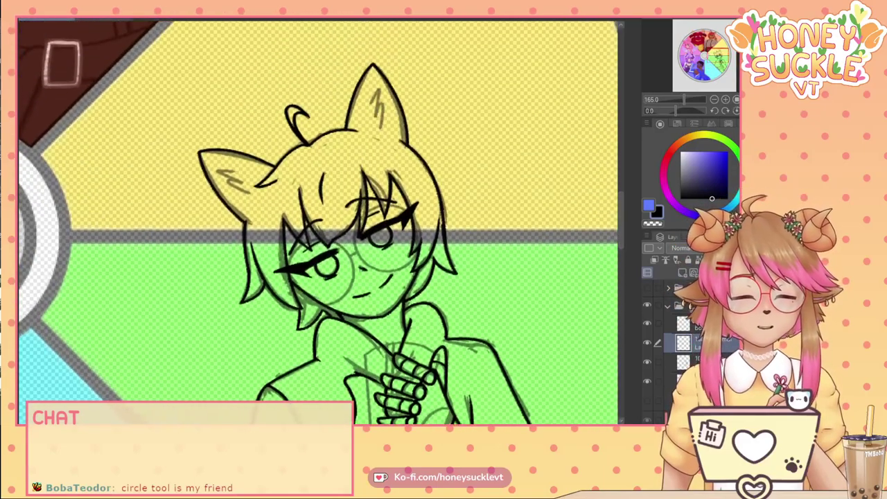
{"action": "left_click", "coordinate": [86, 20]}
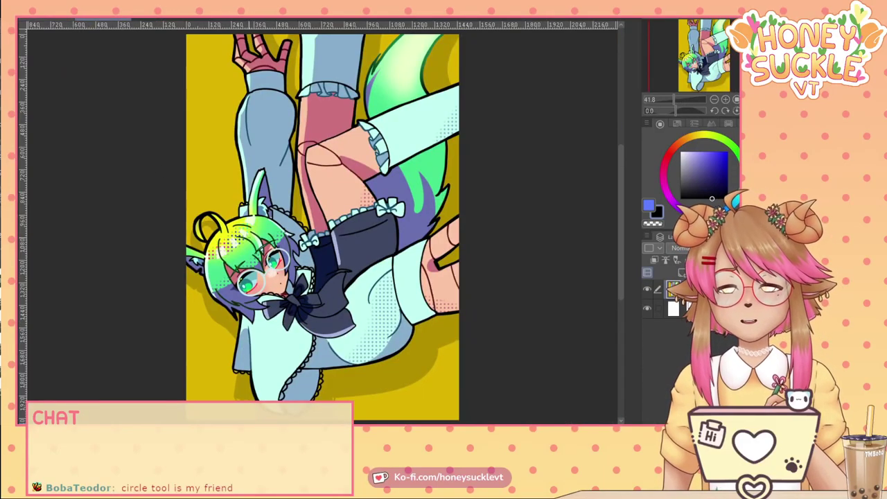
{"action": "left_click", "coordinate": [27, 20]}
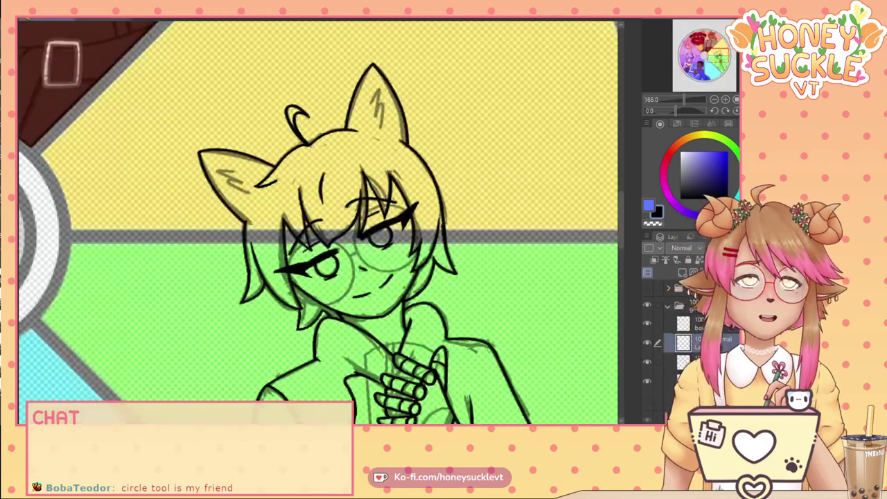
Ink the lower glasses lens as a circle, then shift and shrink it to fit the sketched lens around the eye.
{"action": "scroll", "coordinate": [344, 284], "scroll_direction": "up", "scroll_amount": 3}
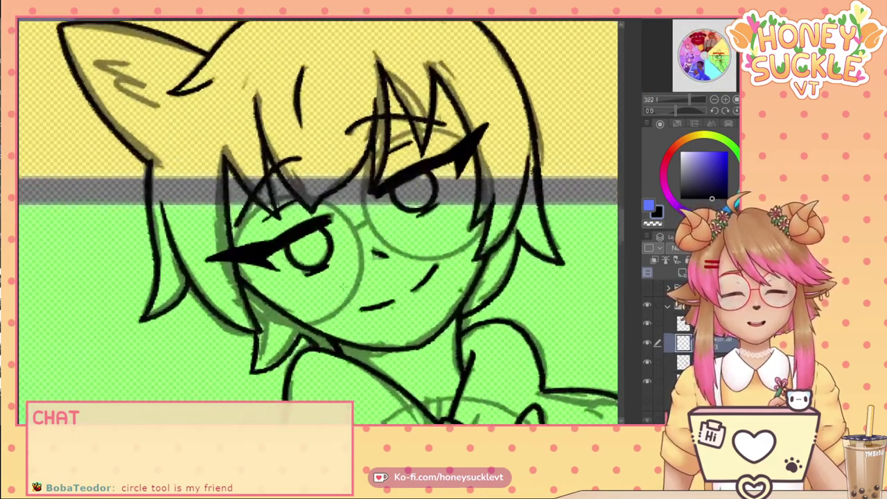
{"action": "mouse_move", "coordinate": [334, 191]}
{"action": "left_mouse_down"}
{"action": "mouse_move", "coordinate": [343, 262]}
{"action": "mouse_move", "coordinate": [215, 305]}
{"action": "mouse_move", "coordinate": [236, 201]}
{"action": "left_mouse_up"}
{"action": "left_click_drag", "start_coordinate": [197, 382], "coordinate": [201, 377]}
{"action": "key", "text": "ctrl+t"}
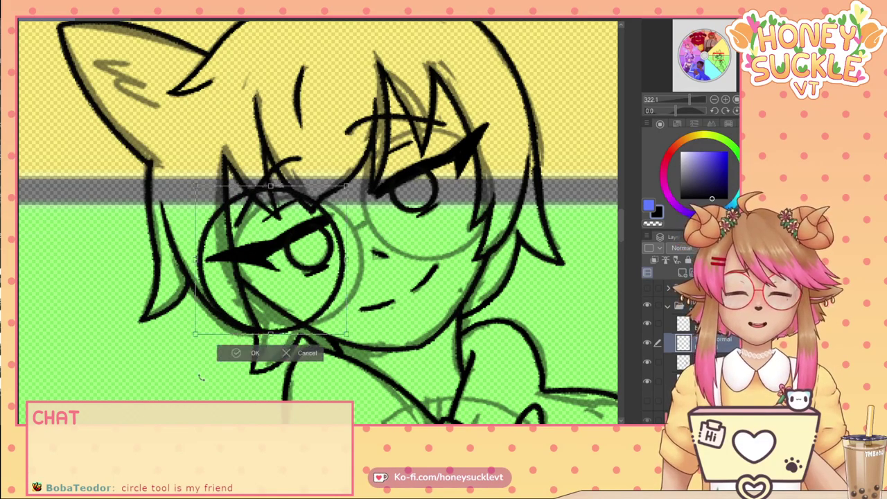
{"action": "left_click_drag", "start_coordinate": [235, 290], "coordinate": [251, 291]}
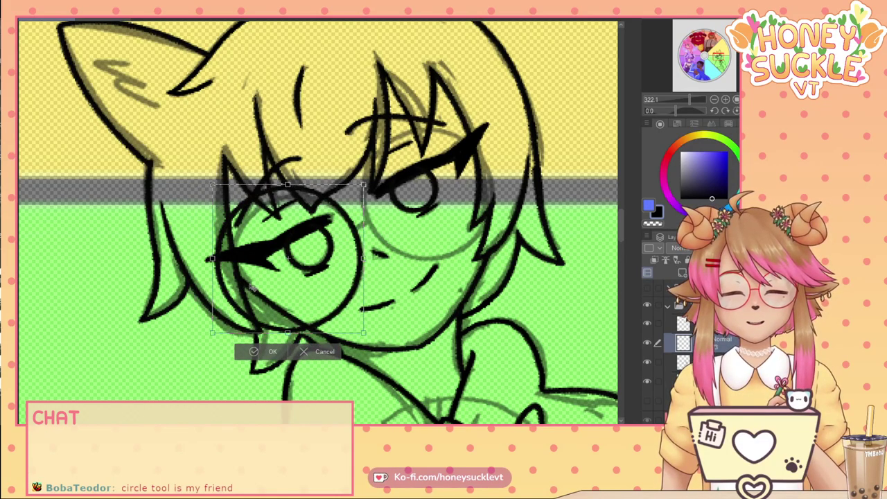
{"action": "left_click_drag", "start_coordinate": [212, 186], "coordinate": [224, 193]}
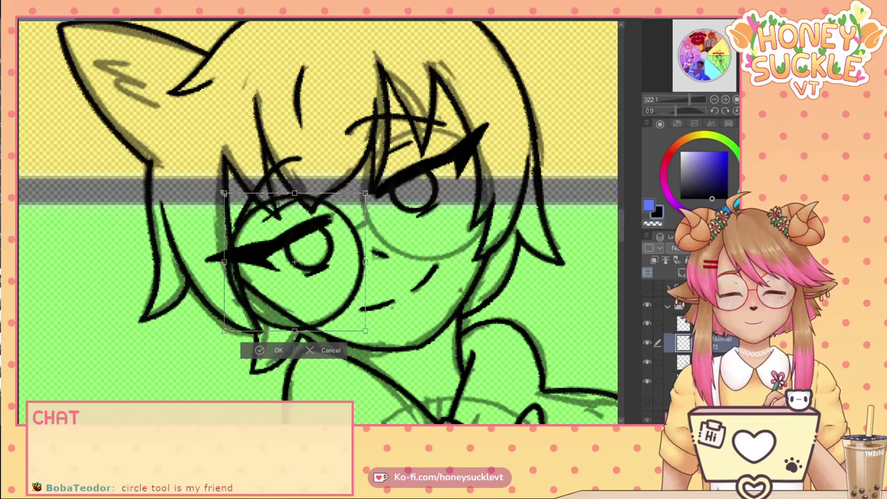
{"action": "key", "text": "Return"}
Duplicate the lens circle onto the other eye's sketched lens and join the two lenses with a short bridge.
{"action": "key", "text": "ctrl+t"}
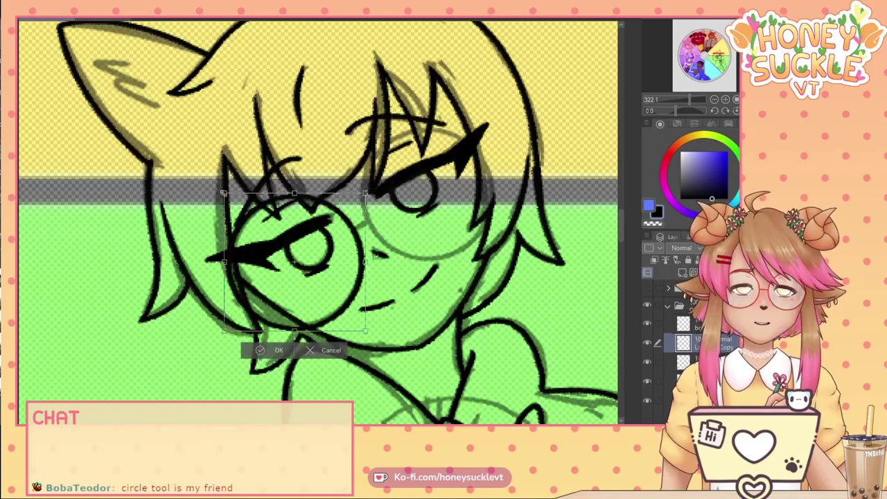
{"action": "left_click_drag", "start_coordinate": [316, 253], "coordinate": [447, 170]}
{"action": "left_click_drag", "start_coordinate": [451, 173], "coordinate": [459, 174]}
{"action": "key", "text": "Return"}
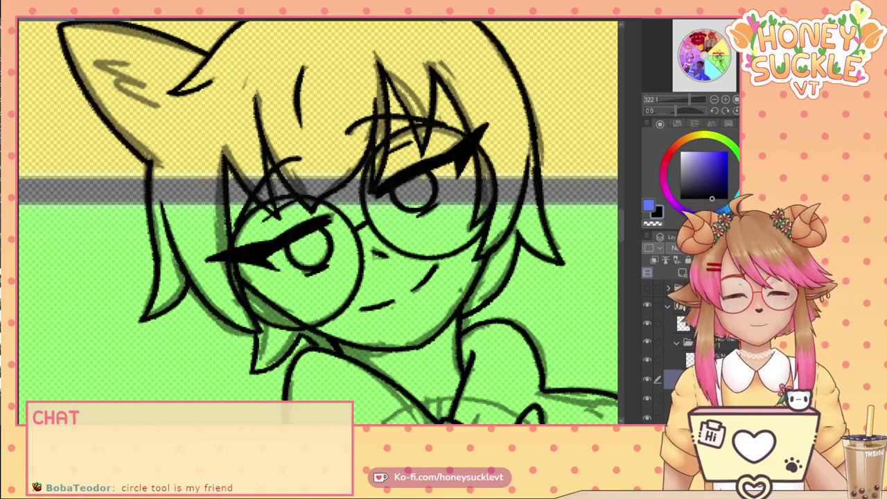
Ink the two straight, tapering sides of the drinking cup held in the character's hand.
{"action": "scroll", "coordinate": [619, 217], "scroll_direction": "down", "scroll_amount": 5}
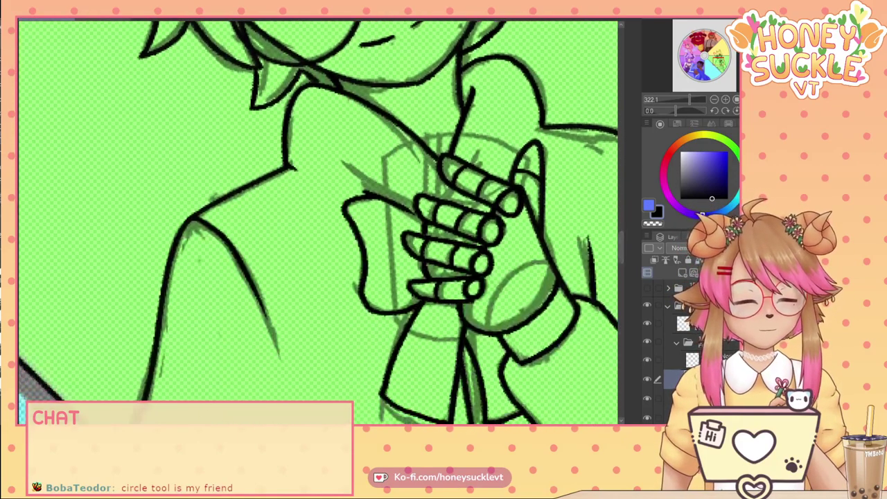
{"action": "key", "text": "ctrl+z"}
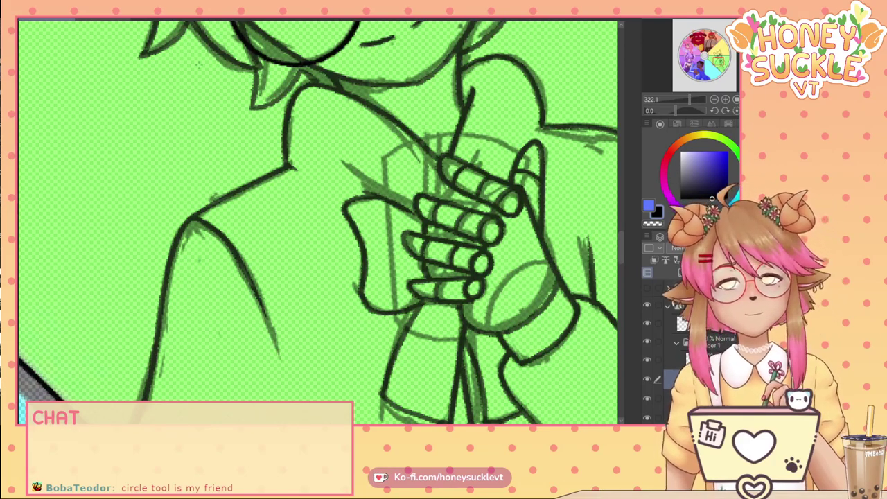
{"action": "left_click_drag", "start_coordinate": [384, 159], "coordinate": [398, 326]}
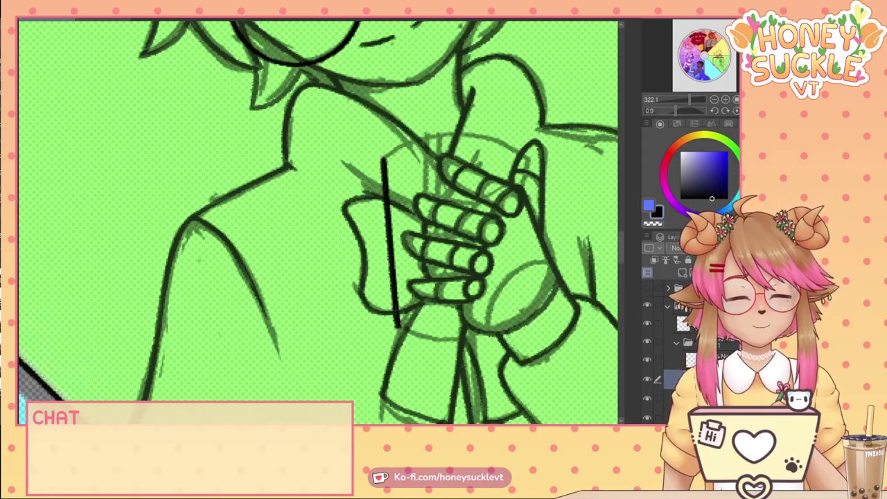
{"action": "mouse_move", "coordinate": [530, 159]}
{"action": "left_mouse_down"}
{"action": "mouse_move", "coordinate": [516, 259]}
{"action": "mouse_move", "coordinate": [489, 343]}
{"action": "left_mouse_up"}
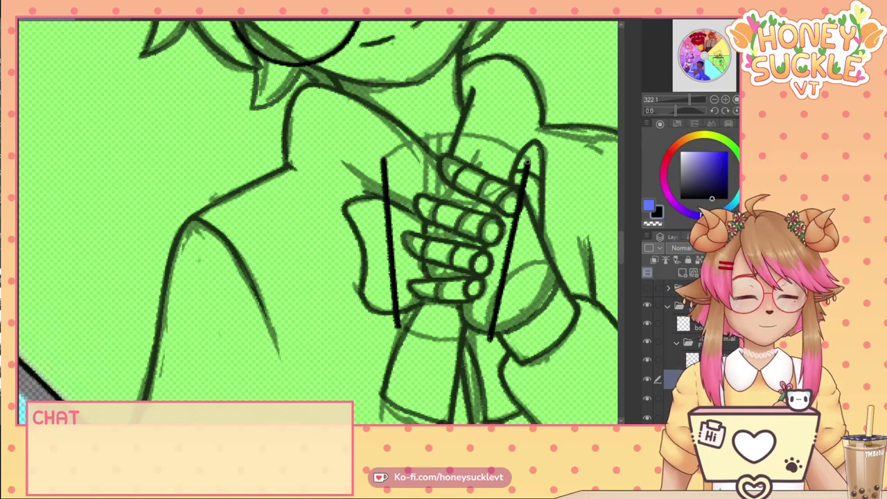
Ink the cup's upper edge as an upward-bulging curve joining the tops of its two sides.
{"action": "scroll", "coordinate": [498, 319], "scroll_direction": "down", "scroll_amount": 5}
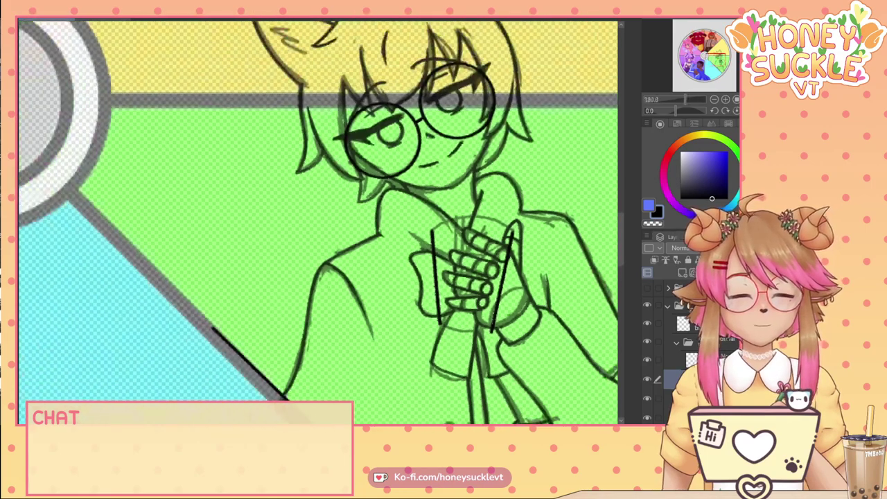
{"action": "scroll", "coordinate": [486, 291], "scroll_direction": "down", "scroll_amount": 2}
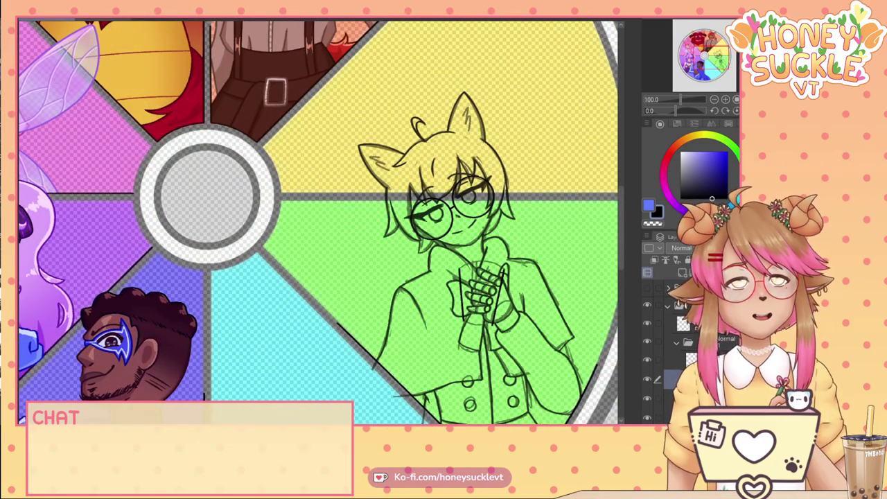
{"action": "scroll", "coordinate": [504, 255], "scroll_direction": "up", "scroll_amount": 7}
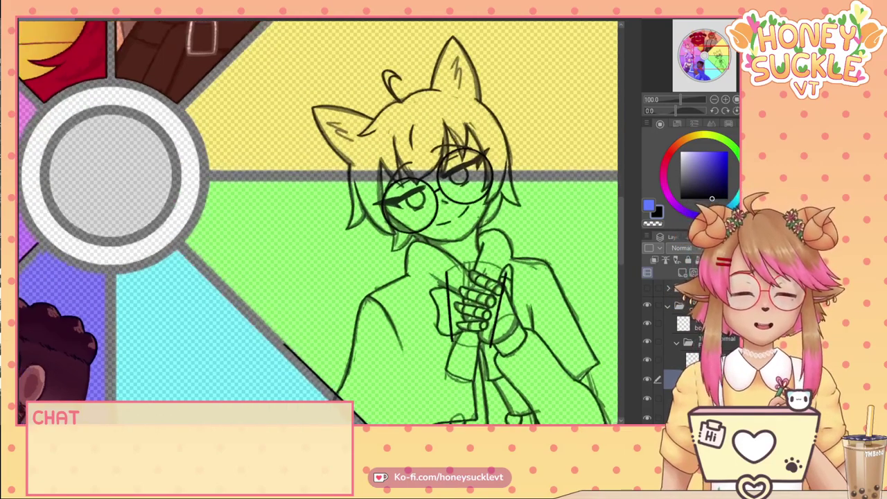
{"action": "scroll", "coordinate": [509, 273], "scroll_direction": "up", "scroll_amount": 1}
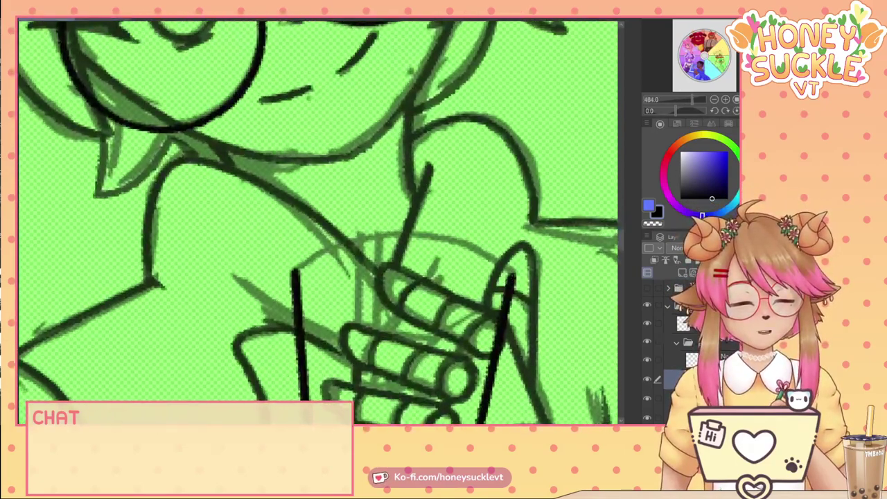
{"action": "left_click_drag", "start_coordinate": [513, 272], "coordinate": [294, 269]}
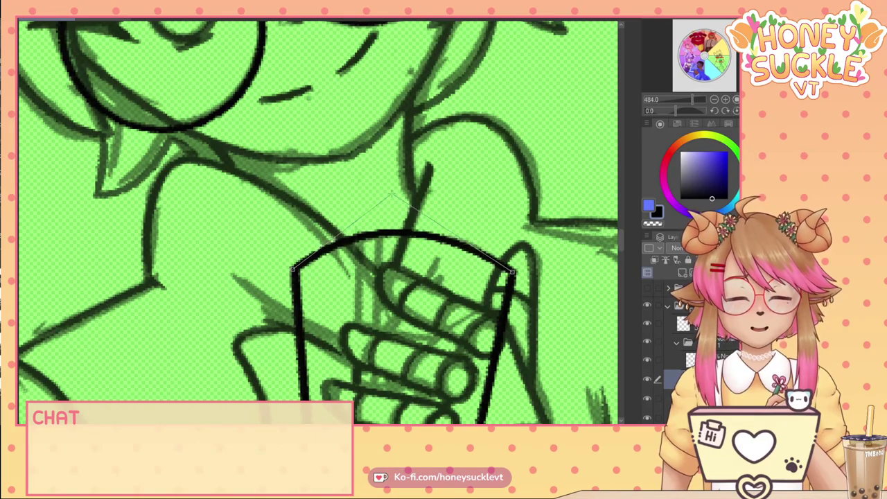
{"action": "left_click", "coordinate": [391, 218]}
Ink the cup's base as a downward-bulging curve joining the lower ends of its two sides.
{"action": "scroll", "coordinate": [391, 218], "scroll_direction": "down", "scroll_amount": 2}
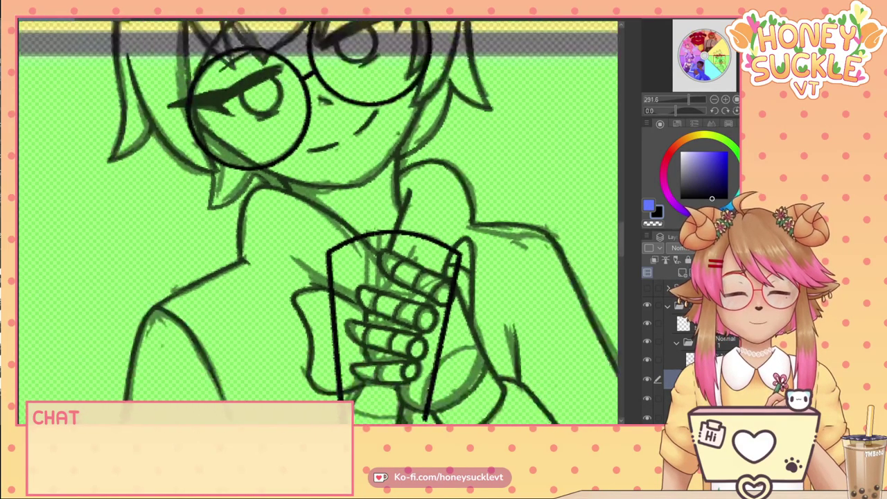
{"action": "left_click_drag", "start_coordinate": [620, 231], "coordinate": [619, 244]}
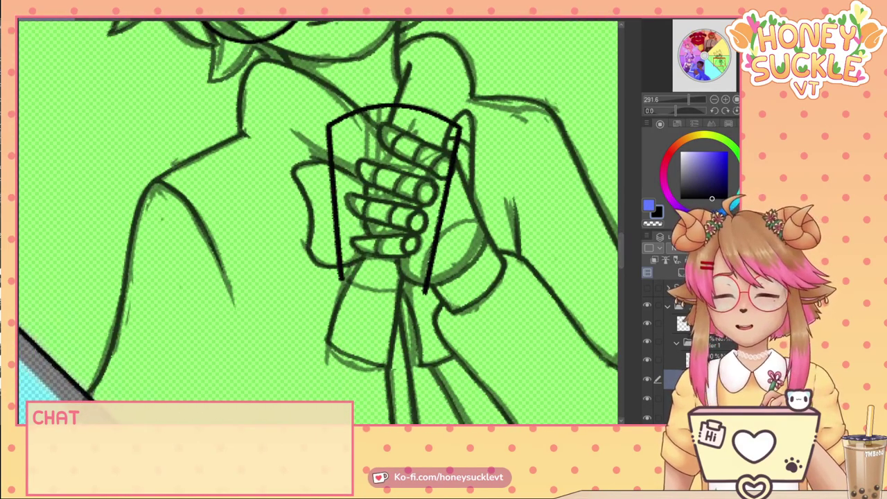
{"action": "scroll", "coordinate": [338, 272], "scroll_direction": "up", "scroll_amount": 2}
{"action": "scroll", "coordinate": [339, 272], "scroll_direction": "up", "scroll_amount": 2}
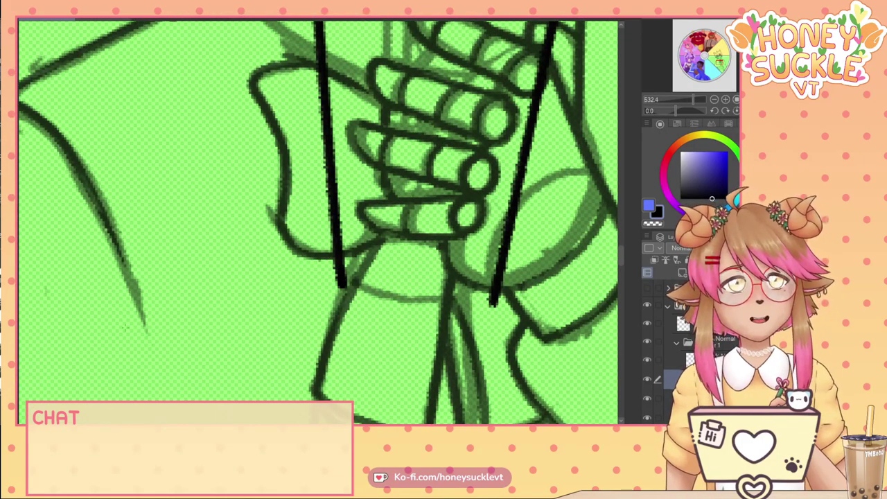
{"action": "left_click_drag", "start_coordinate": [341, 284], "coordinate": [491, 304]}
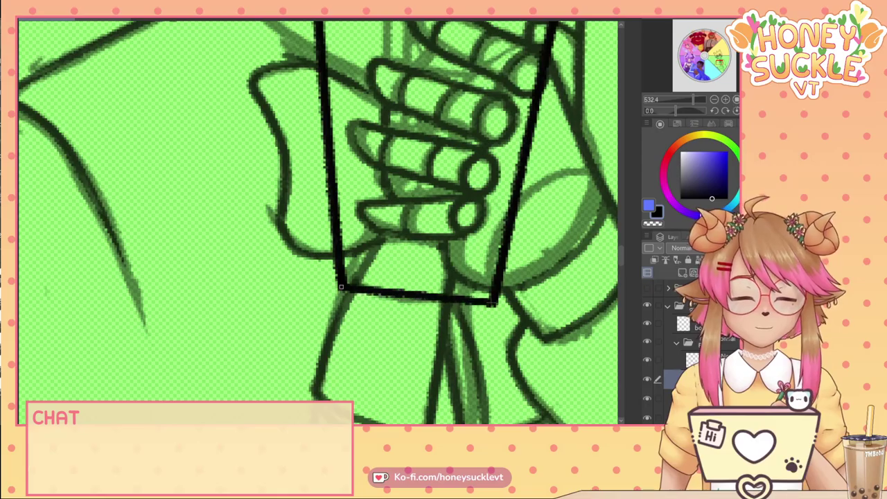
{"action": "left_click", "coordinate": [413, 321]}
Erase the part of the cup's side line that crosses the palm and fingers, so the hand overlaps the cup.
{"action": "scroll", "coordinate": [413, 321], "scroll_direction": "down", "scroll_amount": 5}
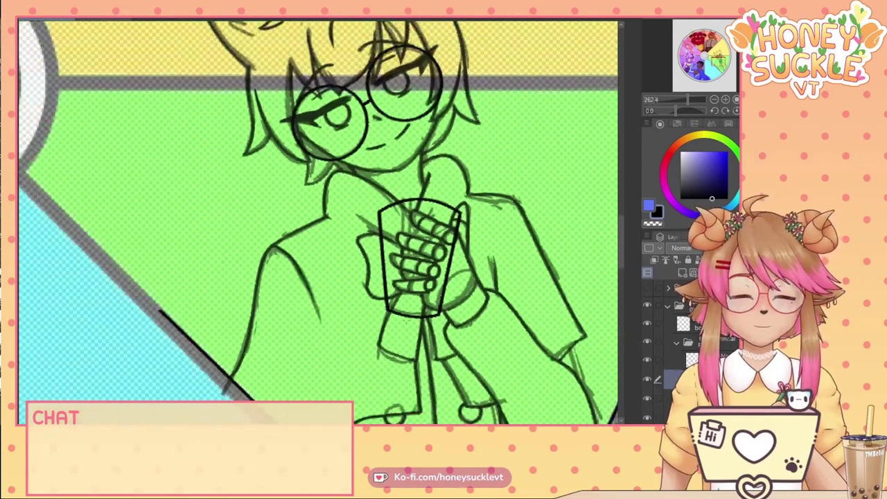
{"action": "scroll", "coordinate": [391, 292], "scroll_direction": "up", "scroll_amount": 3}
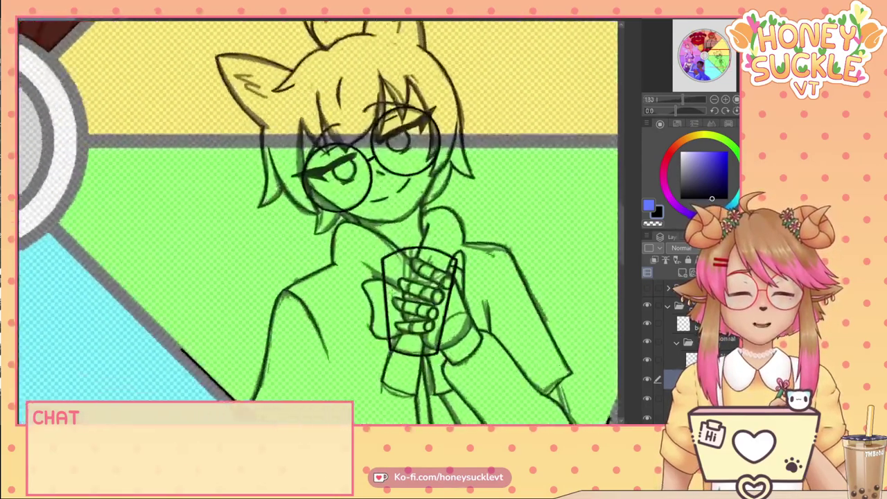
{"action": "scroll", "coordinate": [392, 292], "scroll_direction": "down", "scroll_amount": 2}
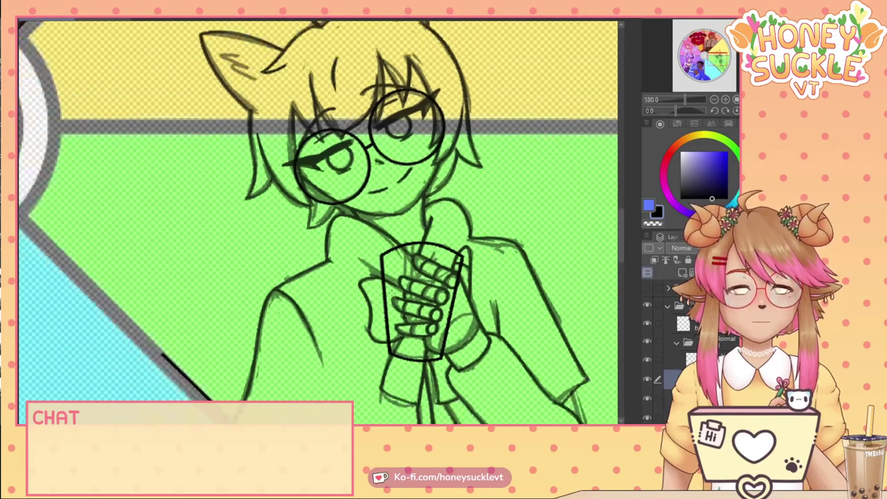
{"action": "scroll", "coordinate": [392, 292], "scroll_direction": "up", "scroll_amount": 1}
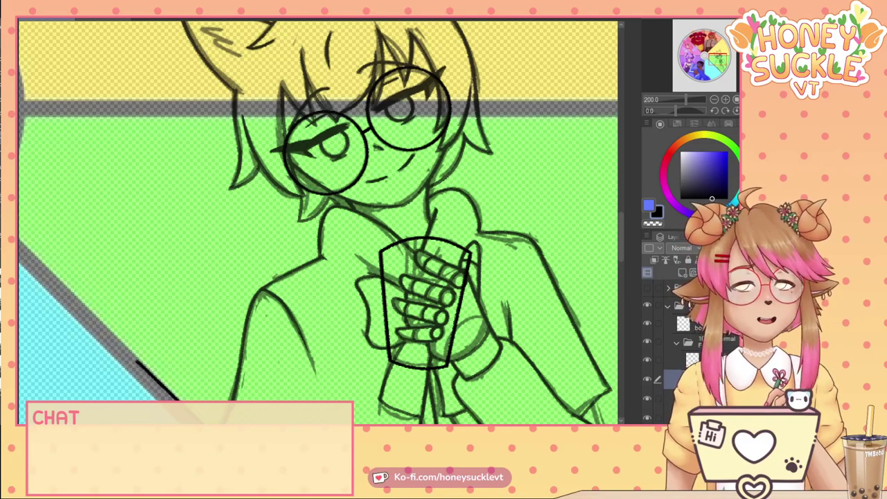
{"action": "left_click_drag", "start_coordinate": [462, 273], "coordinate": [450, 362]}
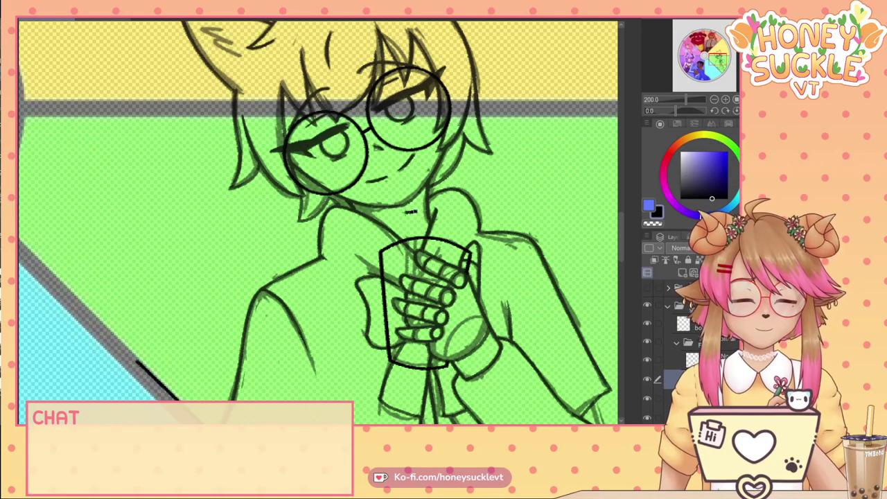
Ink a narrow straw with two long parallel sides and a rounded top, running from below the chin down into the cup.
{"action": "scroll", "coordinate": [409, 212], "scroll_direction": "up", "scroll_amount": 1}
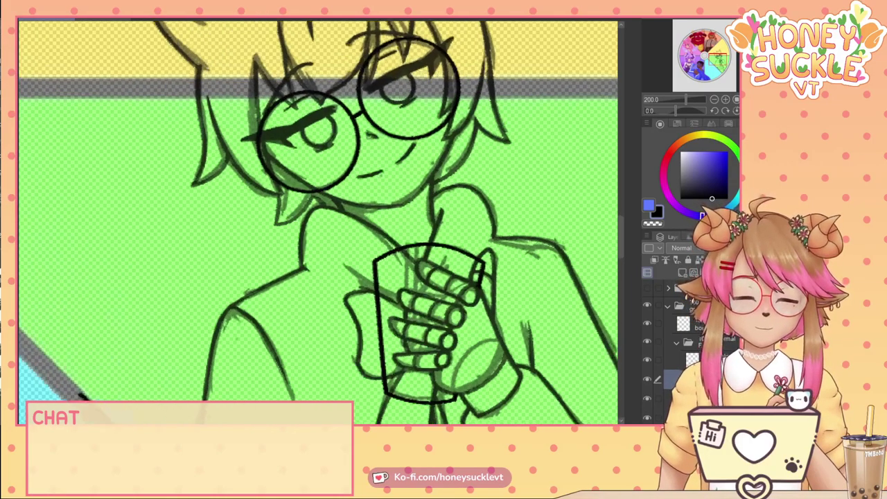
{"action": "scroll", "coordinate": [409, 211], "scroll_direction": "up", "scroll_amount": 1}
{"action": "left_click_drag", "start_coordinate": [406, 210], "coordinate": [402, 393]}
{"action": "left_click_drag", "start_coordinate": [416, 212], "coordinate": [409, 398]}
{"action": "left_click_drag", "start_coordinate": [416, 212], "coordinate": [405, 211]}
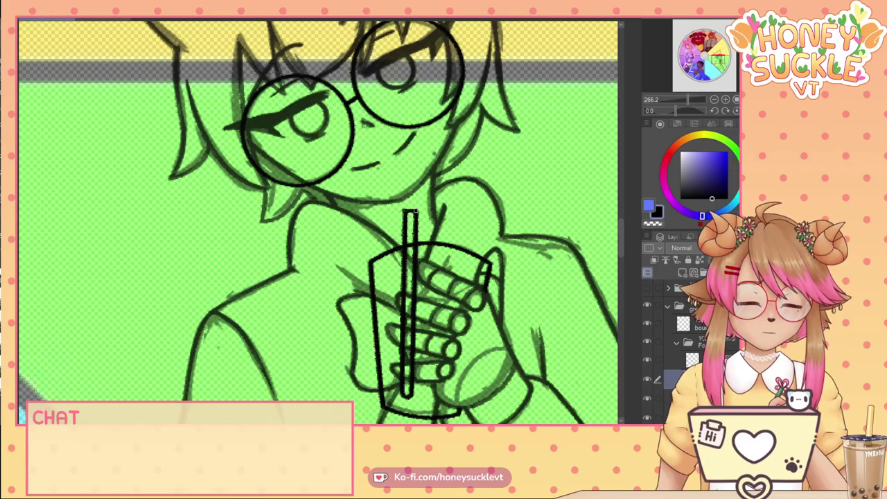
{"action": "left_click", "coordinate": [408, 203]}
{"action": "scroll", "coordinate": [407, 202], "scroll_direction": "down", "scroll_amount": 1}
{"action": "key", "text": "ctrl+plus"}
{"action": "key", "text": "ctrl+plus"}
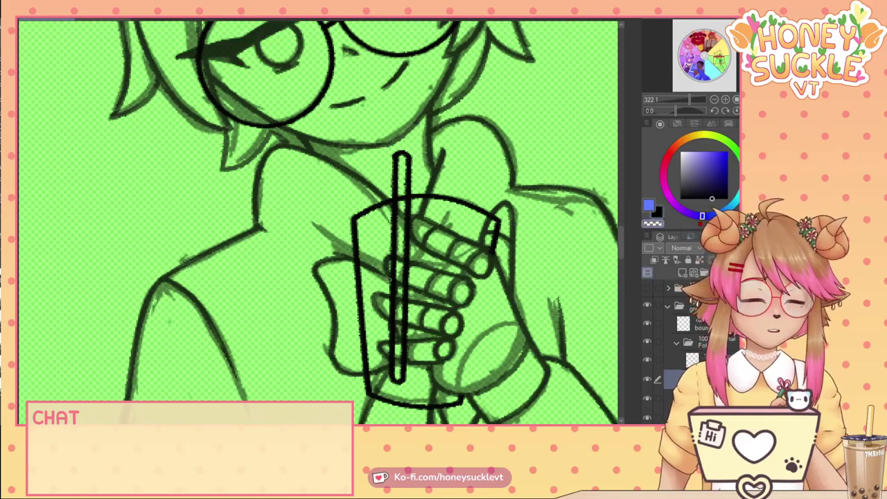
Erase the straw's outlines where they cross the three lower fingers, so the fingers overlap the straw.
{"action": "left_click_drag", "start_coordinate": [405, 280], "coordinate": [396, 275]}
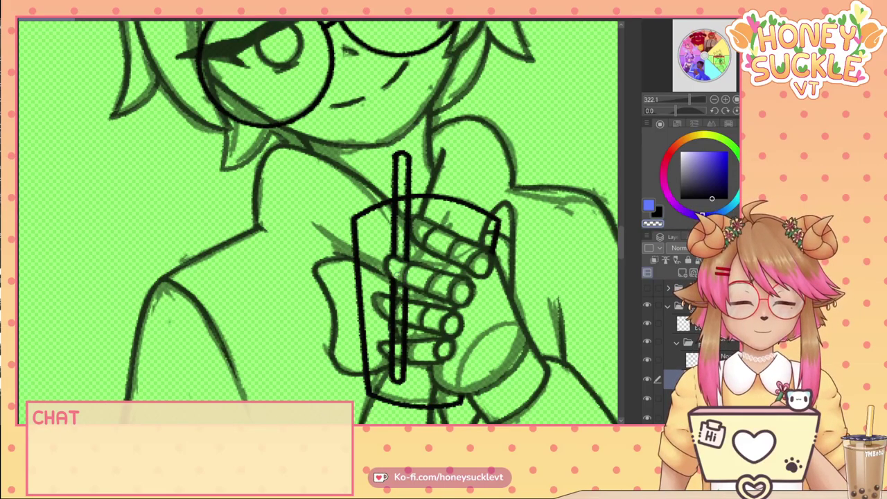
{"action": "mouse_move", "coordinate": [405, 305]}
{"action": "left_mouse_down"}
{"action": "mouse_move", "coordinate": [392, 301]}
{"action": "mouse_move", "coordinate": [391, 317]}
{"action": "mouse_move", "coordinate": [407, 321]}
{"action": "mouse_move", "coordinate": [394, 345]}
{"action": "mouse_move", "coordinate": [407, 351]}
{"action": "left_mouse_up"}
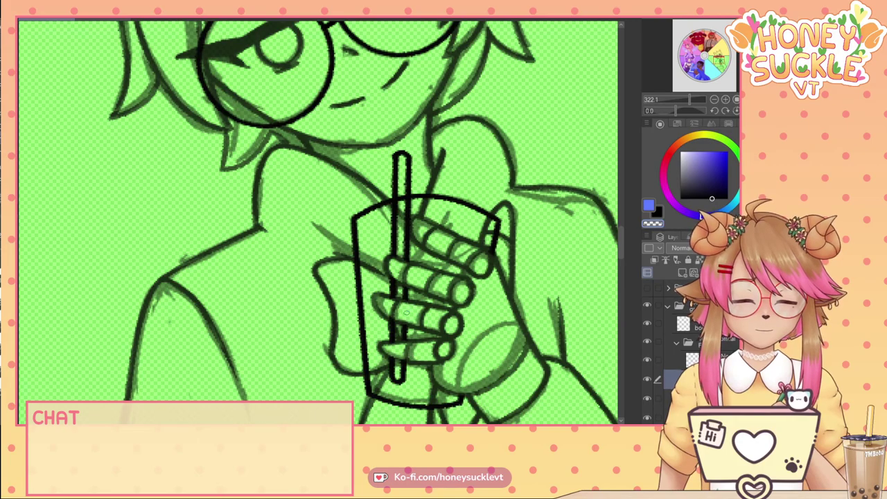
{"action": "scroll", "coordinate": [407, 312], "scroll_direction": "down", "scroll_amount": 6}
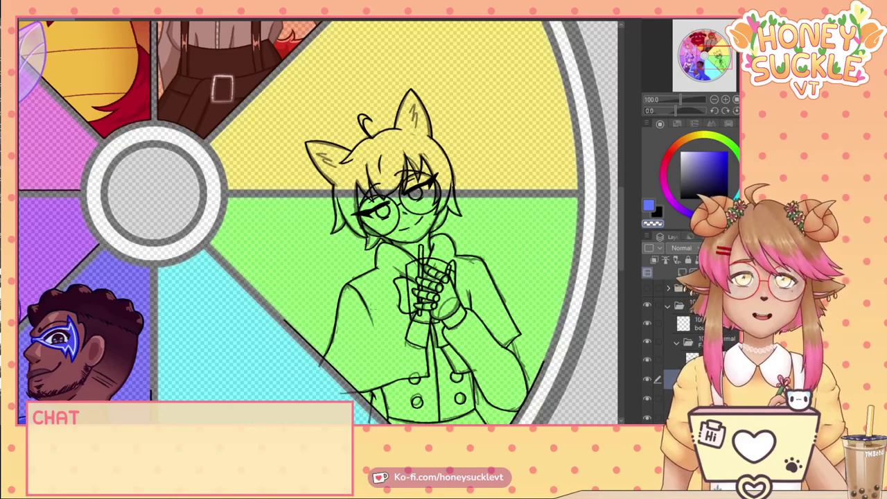
Hide the rough sketch of the green wedge's character and add a new layer beneath the line art for flat colours.
{"action": "scroll", "coordinate": [689, 355], "scroll_direction": "down", "scroll_amount": 1}
{"action": "left_click", "coordinate": [648, 375]}
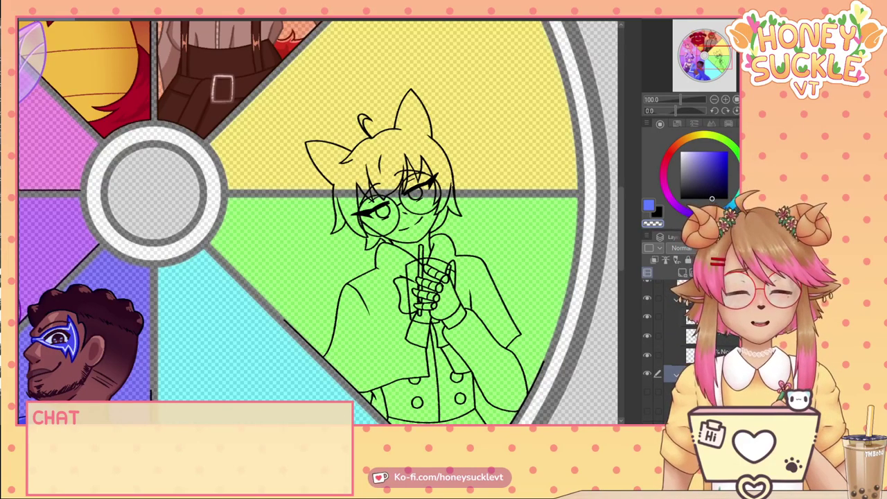
{"action": "left_click", "coordinate": [682, 273]}
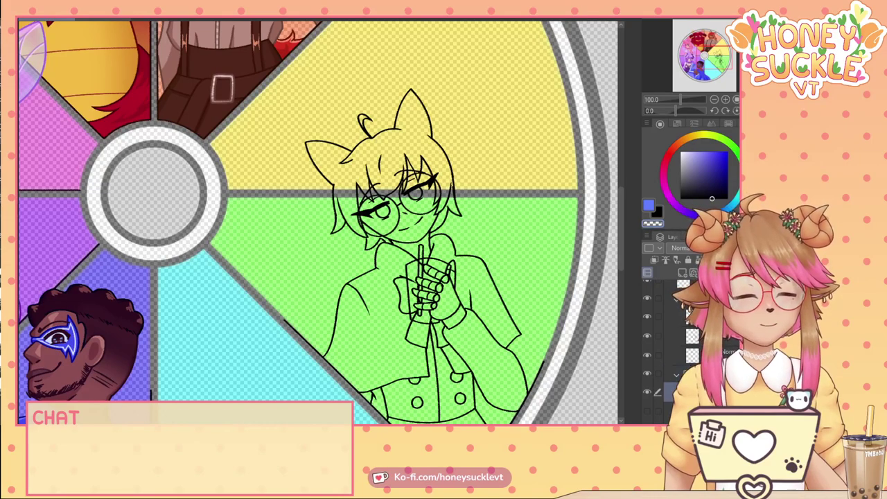
{"action": "left_click", "coordinate": [676, 392]}
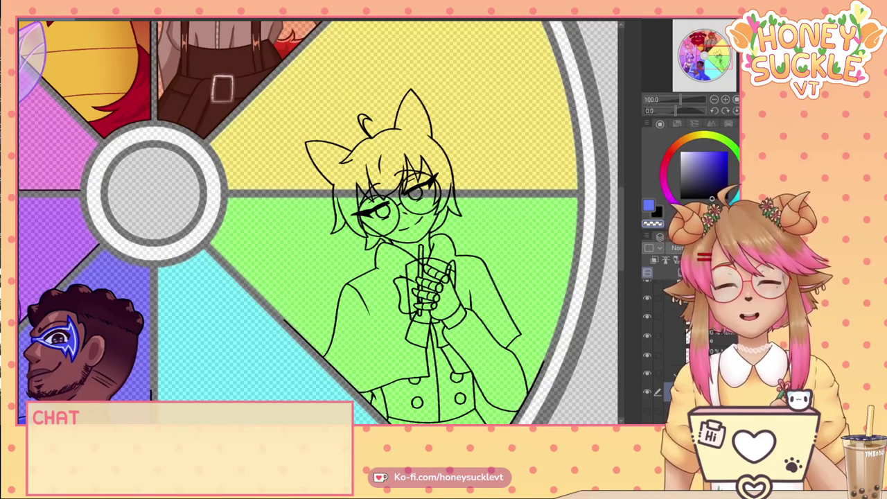
Sample the light skin tone from the thigh in the reference illustration and return to the colour wheel drawing.
{"action": "left_click", "coordinate": [94, 21]}
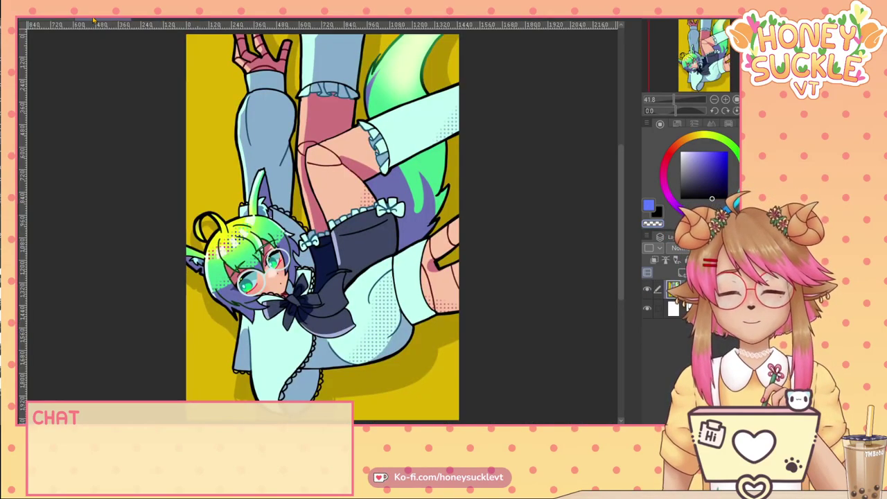
{"action": "left_click", "coordinate": [336, 193], "text": "alt"}
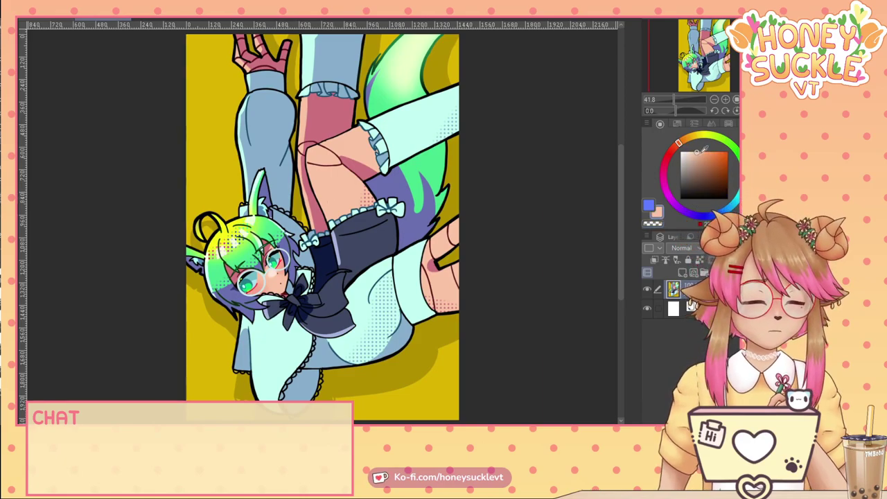
{"action": "left_click", "coordinate": [43, 21]}
Fill the thumb, the four fingers and the palm of the hand holding the cup with flat light peach skin colour.
{"action": "scroll", "coordinate": [438, 303], "scroll_direction": "up", "scroll_amount": 5}
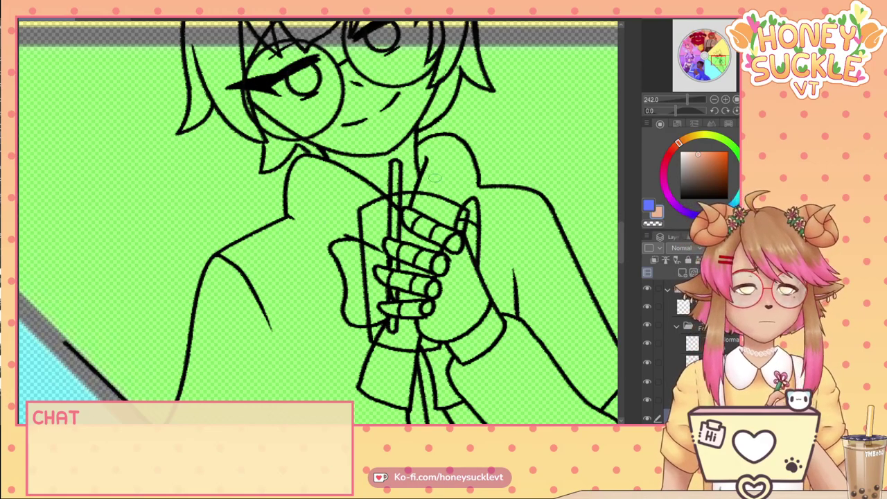
{"action": "mouse_move", "coordinate": [450, 271]}
{"action": "left_mouse_down"}
{"action": "mouse_move", "coordinate": [455, 265]}
{"action": "mouse_move", "coordinate": [458, 277]}
{"action": "left_mouse_up"}
{"action": "mouse_move", "coordinate": [462, 230]}
{"action": "left_mouse_down"}
{"action": "mouse_move", "coordinate": [472, 204]}
{"action": "mouse_move", "coordinate": [464, 277]}
{"action": "left_mouse_up"}
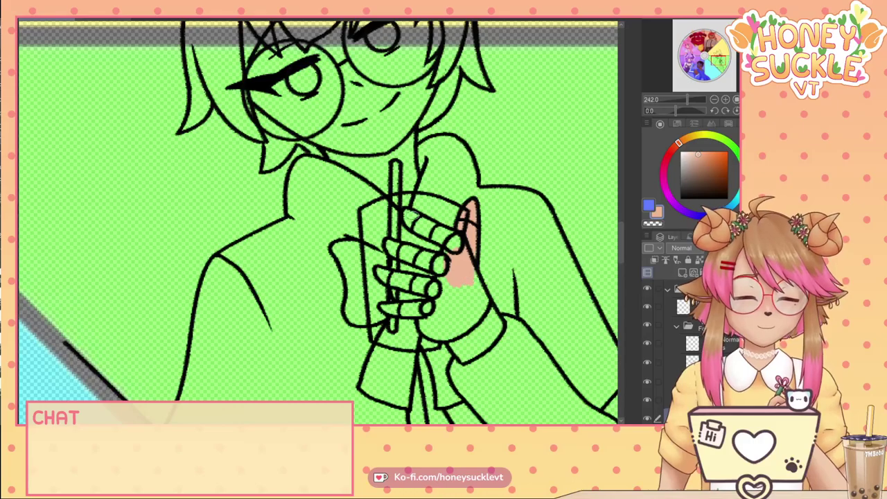
{"action": "mouse_move", "coordinate": [410, 217]}
{"action": "left_mouse_down"}
{"action": "mouse_move", "coordinate": [449, 246]}
{"action": "mouse_move", "coordinate": [411, 215]}
{"action": "mouse_move", "coordinate": [423, 234]}
{"action": "left_mouse_up"}
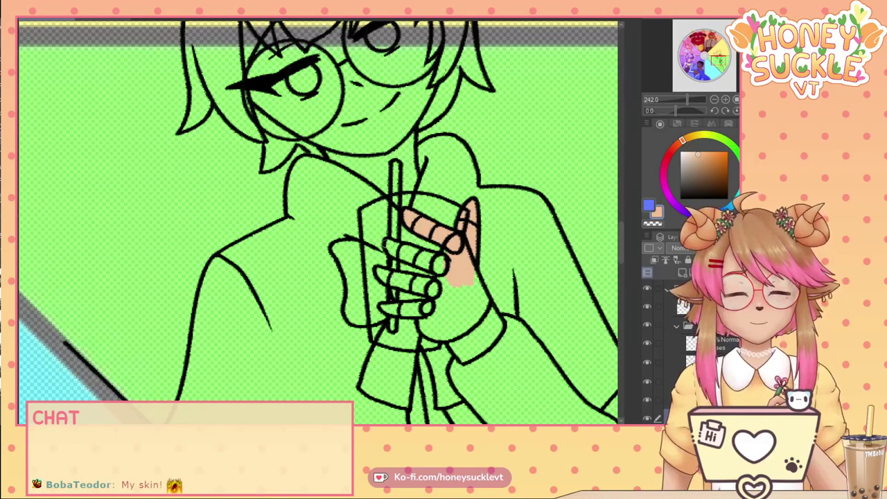
{"action": "mouse_move", "coordinate": [382, 243]}
{"action": "left_mouse_down"}
{"action": "mouse_move", "coordinate": [440, 262]}
{"action": "mouse_move", "coordinate": [442, 269]}
{"action": "mouse_move", "coordinate": [420, 263]}
{"action": "mouse_move", "coordinate": [443, 273]}
{"action": "left_mouse_up"}
{"action": "left_click_drag", "start_coordinate": [379, 274], "coordinate": [439, 284]}
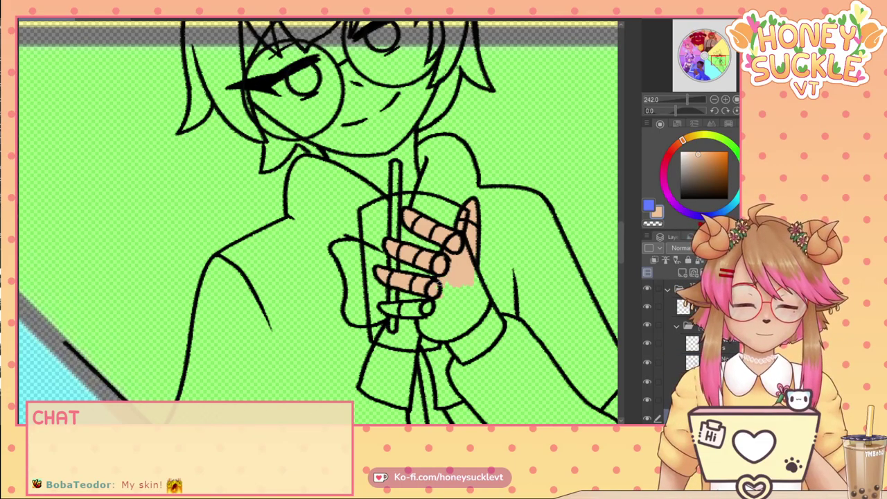
{"action": "mouse_move", "coordinate": [469, 276]}
{"action": "left_mouse_down"}
{"action": "mouse_move", "coordinate": [482, 312]}
{"action": "mouse_move", "coordinate": [438, 305]}
{"action": "mouse_move", "coordinate": [466, 287]}
{"action": "left_mouse_up"}
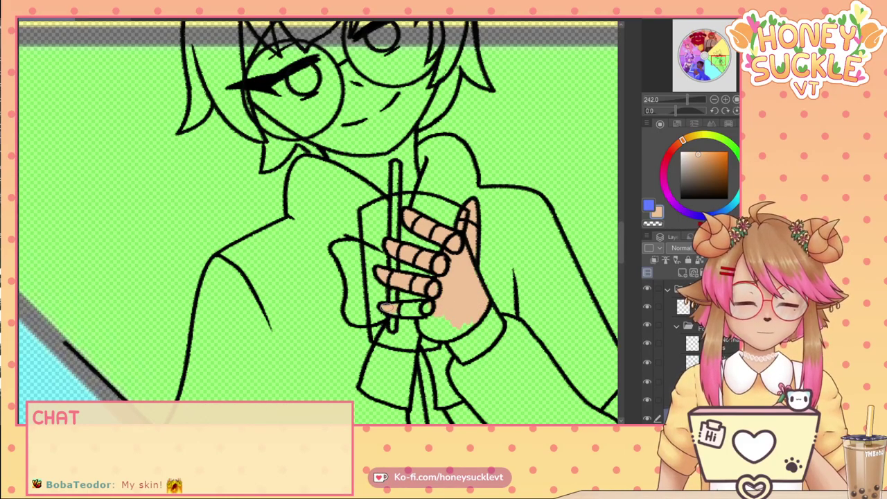
{"action": "mouse_move", "coordinate": [406, 305]}
{"action": "left_mouse_down"}
{"action": "mouse_move", "coordinate": [428, 319]}
{"action": "mouse_move", "coordinate": [424, 328]}
{"action": "mouse_move", "coordinate": [437, 333]}
{"action": "mouse_move", "coordinate": [447, 332]}
{"action": "mouse_move", "coordinate": [445, 321]}
{"action": "mouse_move", "coordinate": [437, 325]}
{"action": "mouse_move", "coordinate": [457, 334]}
{"action": "mouse_move", "coordinate": [464, 305]}
{"action": "left_mouse_up"}
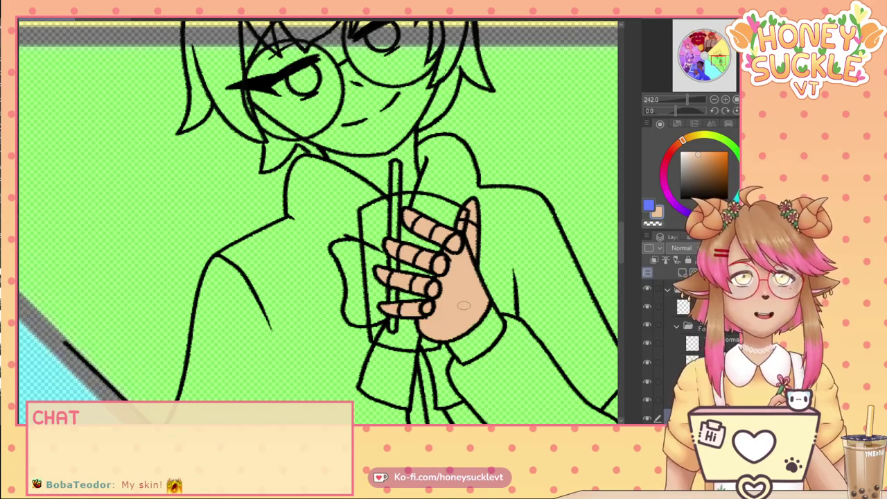
Check the reference illustration, then paint the neck and the adjoining jaw edge in the light peach skin colour.
{"action": "left_click", "coordinate": [97, 20]}
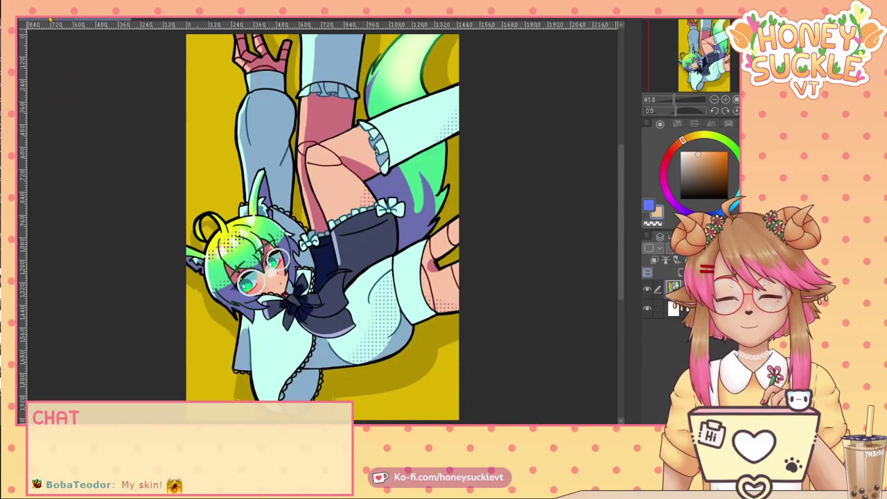
{"action": "left_click", "coordinate": [53, 20]}
{"action": "scroll", "coordinate": [357, 212], "scroll_direction": "up", "scroll_amount": 5}
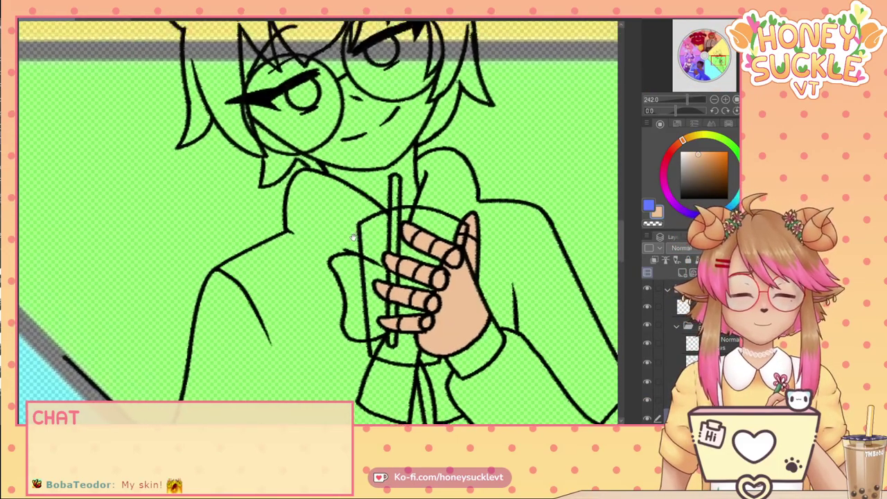
{"action": "mouse_move", "coordinate": [429, 167]}
{"action": "left_mouse_down"}
{"action": "mouse_move", "coordinate": [398, 235]}
{"action": "mouse_move", "coordinate": [406, 223]}
{"action": "mouse_move", "coordinate": [396, 267]}
{"action": "mouse_move", "coordinate": [388, 258]}
{"action": "mouse_move", "coordinate": [397, 263]}
{"action": "left_mouse_up"}
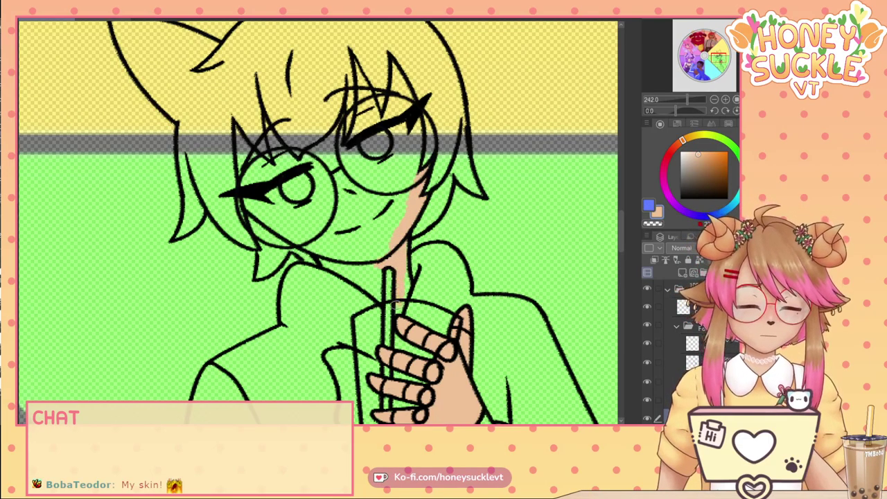
{"action": "mouse_move", "coordinate": [401, 237]}
{"action": "left_mouse_down"}
{"action": "mouse_move", "coordinate": [321, 260]}
{"action": "mouse_move", "coordinate": [367, 270]}
{"action": "mouse_move", "coordinate": [352, 276]}
{"action": "mouse_move", "coordinate": [367, 278]}
{"action": "left_mouse_up"}
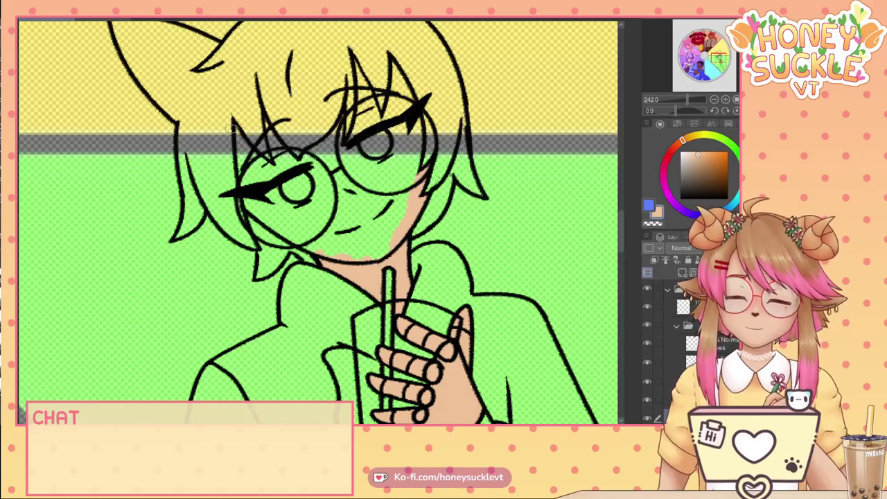
Fill the rest of the face with skin colour, including the forehead gaps between the bangs and the areas behind both lenses.
{"action": "mouse_move", "coordinate": [269, 173]}
{"action": "left_mouse_down"}
{"action": "mouse_move", "coordinate": [255, 153]}
{"action": "mouse_move", "coordinate": [273, 175]}
{"action": "mouse_move", "coordinate": [241, 141]}
{"action": "mouse_move", "coordinate": [244, 196]}
{"action": "mouse_move", "coordinate": [242, 179]}
{"action": "mouse_move", "coordinate": [255, 211]}
{"action": "mouse_move", "coordinate": [317, 252]}
{"action": "left_mouse_up"}
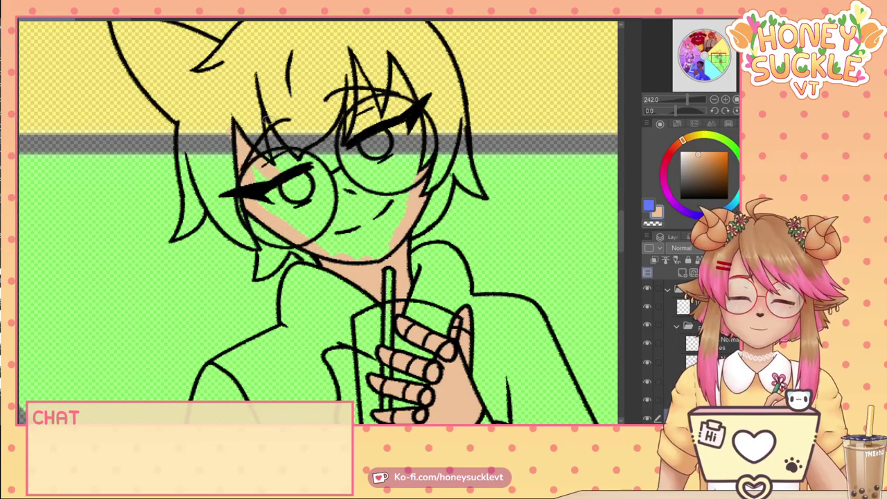
{"action": "mouse_move", "coordinate": [270, 137]}
{"action": "left_mouse_down"}
{"action": "mouse_move", "coordinate": [289, 153]}
{"action": "mouse_move", "coordinate": [276, 143]}
{"action": "mouse_move", "coordinate": [271, 199]}
{"action": "mouse_move", "coordinate": [280, 211]}
{"action": "left_mouse_up"}
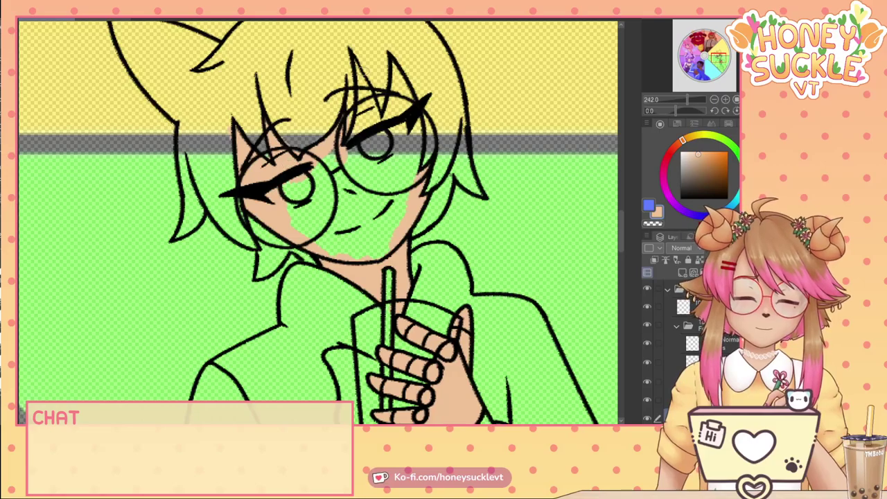
{"action": "mouse_move", "coordinate": [359, 67]}
{"action": "left_mouse_down"}
{"action": "mouse_move", "coordinate": [362, 130]}
{"action": "mouse_move", "coordinate": [373, 138]}
{"action": "left_mouse_up"}
{"action": "mouse_move", "coordinate": [373, 104]}
{"action": "left_mouse_down"}
{"action": "mouse_move", "coordinate": [376, 141]}
{"action": "mouse_move", "coordinate": [345, 154]}
{"action": "left_mouse_up"}
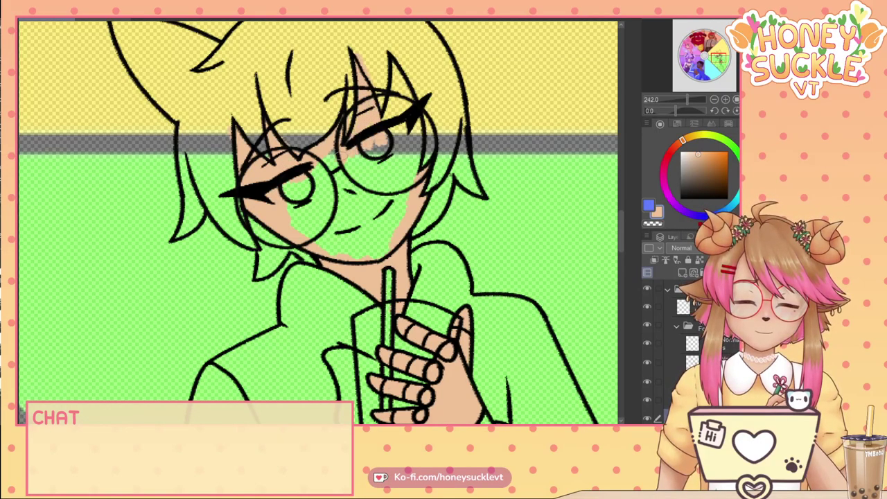
{"action": "mouse_move", "coordinate": [392, 67]}
{"action": "left_mouse_down"}
{"action": "mouse_move", "coordinate": [382, 129]}
{"action": "mouse_move", "coordinate": [396, 68]}
{"action": "mouse_move", "coordinate": [414, 163]}
{"action": "mouse_move", "coordinate": [415, 141]}
{"action": "mouse_move", "coordinate": [400, 174]}
{"action": "mouse_move", "coordinate": [379, 175]}
{"action": "mouse_move", "coordinate": [394, 205]}
{"action": "mouse_move", "coordinate": [374, 258]}
{"action": "left_mouse_up"}
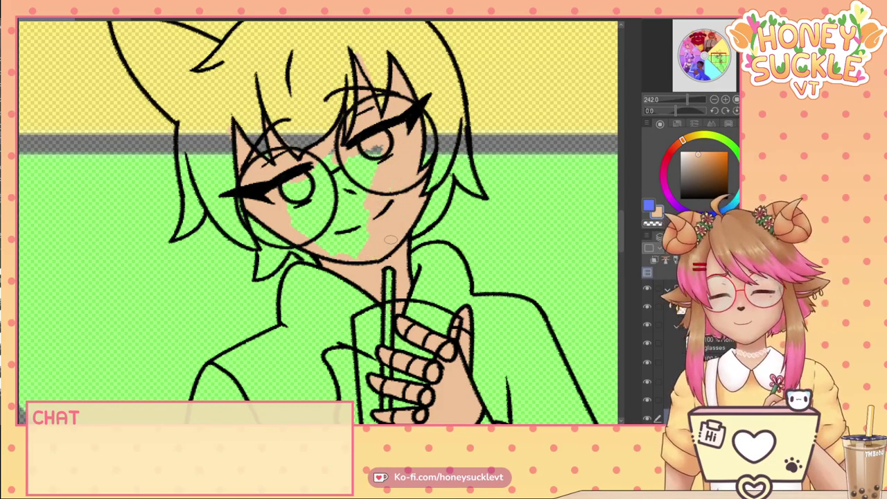
{"action": "mouse_move", "coordinate": [375, 149]}
{"action": "left_mouse_down"}
{"action": "mouse_move", "coordinate": [356, 198]}
{"action": "mouse_move", "coordinate": [375, 162]}
{"action": "mouse_move", "coordinate": [330, 163]}
{"action": "mouse_move", "coordinate": [348, 219]}
{"action": "mouse_move", "coordinate": [369, 221]}
{"action": "left_mouse_up"}
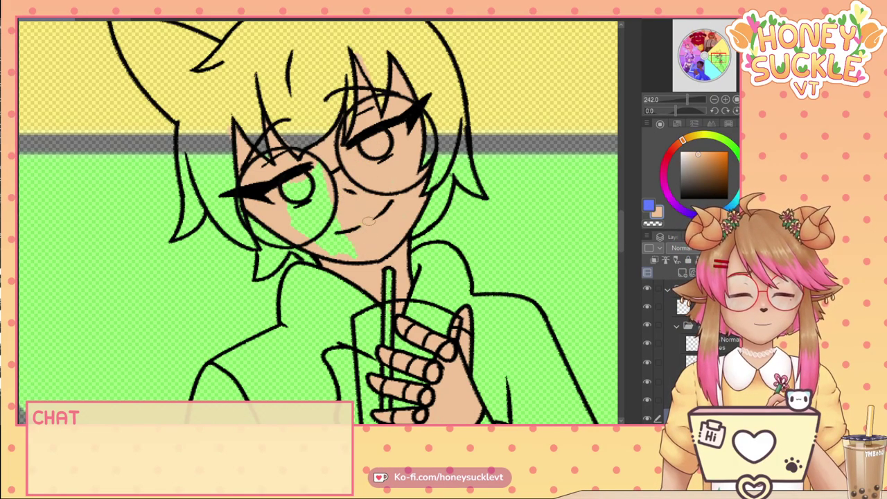
{"action": "mouse_move", "coordinate": [306, 186]}
{"action": "left_mouse_down"}
{"action": "mouse_move", "coordinate": [315, 177]}
{"action": "mouse_move", "coordinate": [301, 184]}
{"action": "mouse_move", "coordinate": [330, 239]}
{"action": "mouse_move", "coordinate": [292, 229]}
{"action": "mouse_move", "coordinate": [340, 239]}
{"action": "mouse_move", "coordinate": [325, 207]}
{"action": "mouse_move", "coordinate": [335, 226]}
{"action": "mouse_move", "coordinate": [329, 220]}
{"action": "left_mouse_up"}
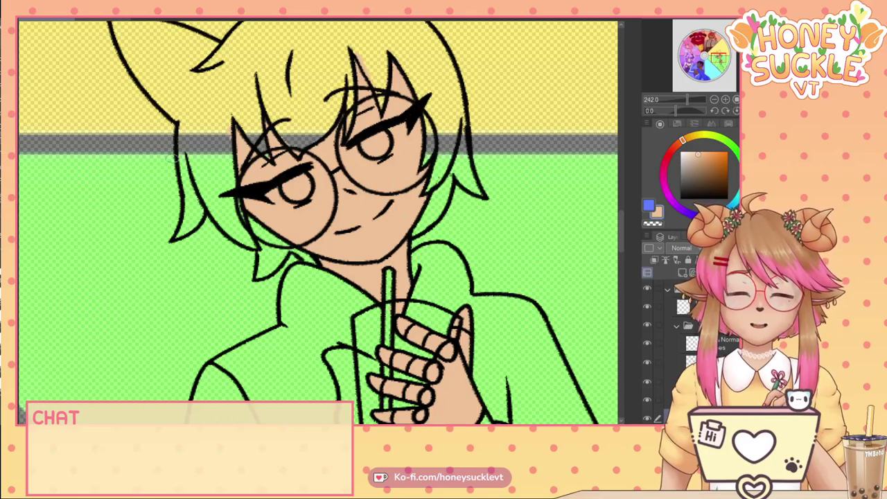
Sample the mint green from the character's hair in the reference illustration and return to the colour wheel drawing.
{"action": "scroll", "coordinate": [295, 245], "scroll_direction": "down", "scroll_amount": 5}
{"action": "scroll", "coordinate": [295, 245], "scroll_direction": "up", "scroll_amount": 3}
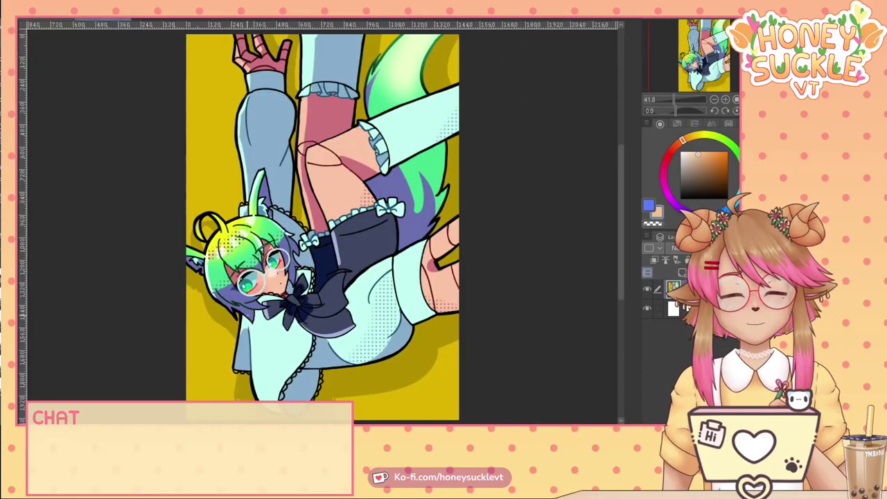
{"action": "scroll", "coordinate": [222, 283], "scroll_direction": "up", "scroll_amount": 8}
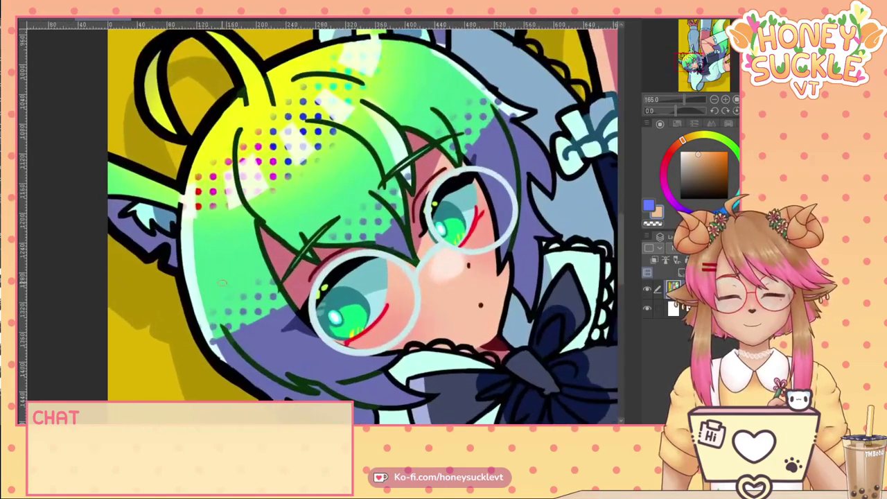
{"action": "scroll", "coordinate": [222, 283], "scroll_direction": "down", "scroll_amount": 4}
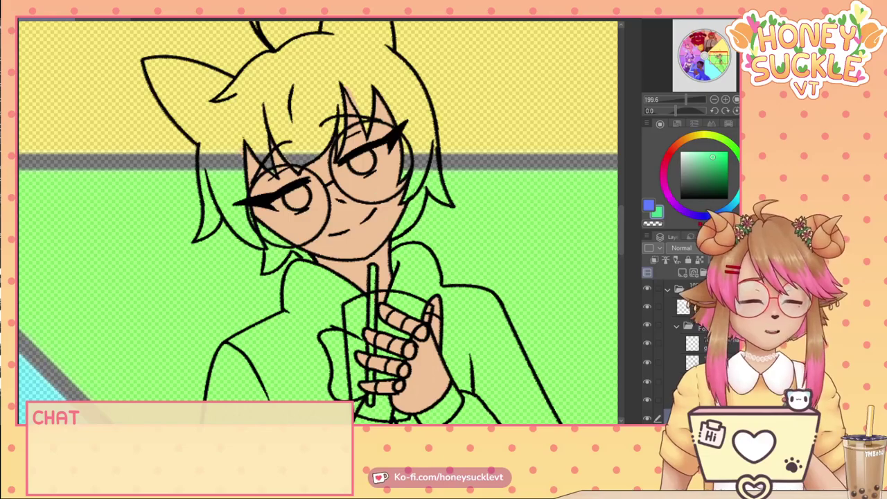
Paint the lower edges of the central bangs and the neighbouring pointed strands above the lower lens in mint green.
{"action": "left_click_drag", "start_coordinate": [334, 80], "coordinate": [308, 158]}
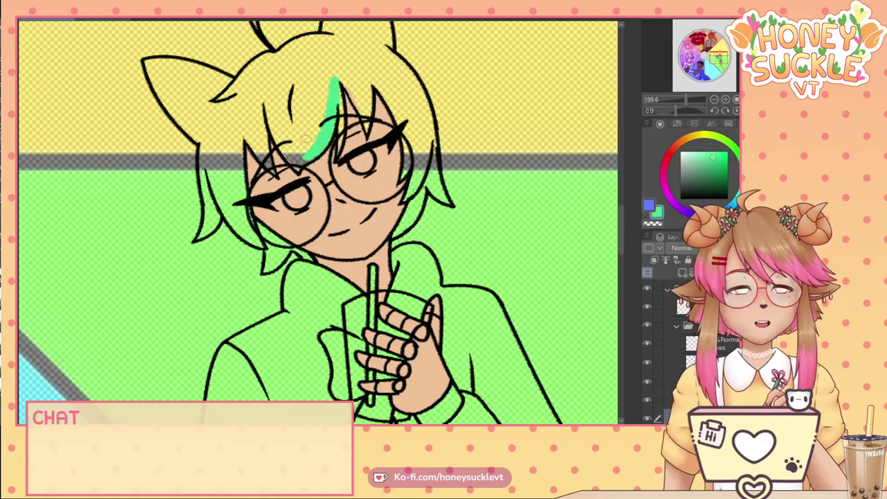
{"action": "mouse_move", "coordinate": [266, 102]}
{"action": "left_mouse_down"}
{"action": "mouse_move", "coordinate": [297, 166]}
{"action": "mouse_move", "coordinate": [303, 161]}
{"action": "mouse_move", "coordinate": [293, 148]}
{"action": "left_mouse_up"}
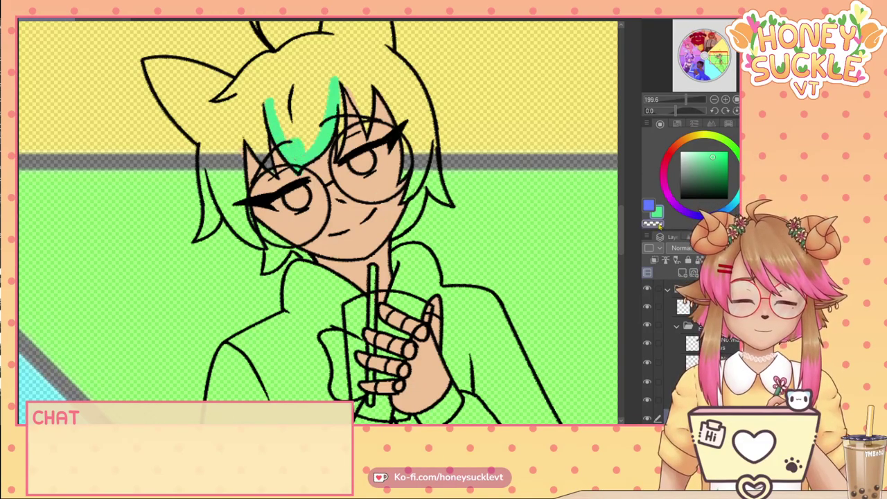
{"action": "scroll", "coordinate": [287, 173], "scroll_direction": "up", "scroll_amount": 3}
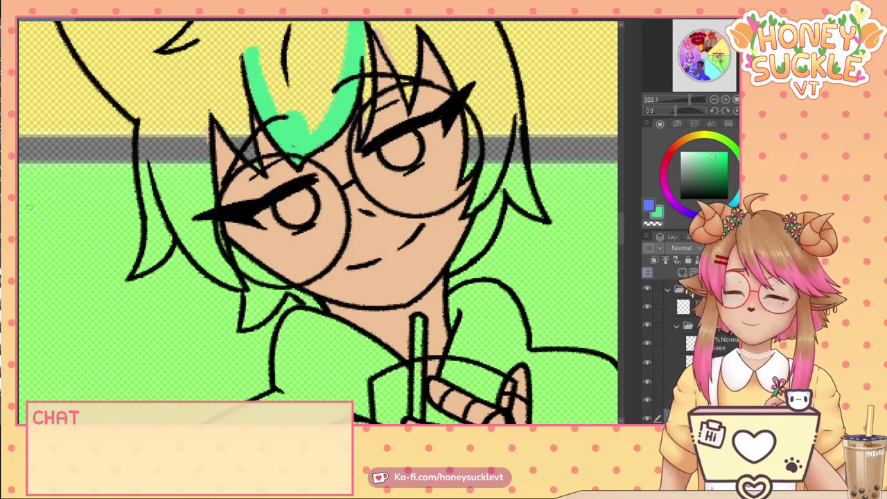
{"action": "mouse_move", "coordinate": [247, 133]}
{"action": "left_mouse_down"}
{"action": "mouse_move", "coordinate": [241, 61]}
{"action": "mouse_move", "coordinate": [239, 147]}
{"action": "left_mouse_up"}
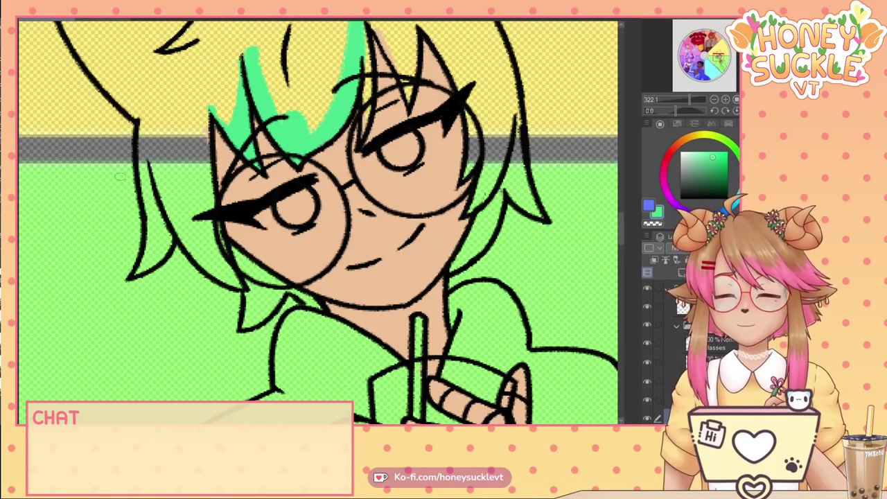
Paint the side locks and pointed lower hair tips at the left of the face in mint green.
{"action": "mouse_move", "coordinate": [210, 109]}
{"action": "left_mouse_down"}
{"action": "mouse_move", "coordinate": [206, 179]}
{"action": "mouse_move", "coordinate": [240, 284]}
{"action": "left_mouse_up"}
{"action": "left_click_drag", "start_coordinate": [225, 244], "coordinate": [319, 308]}
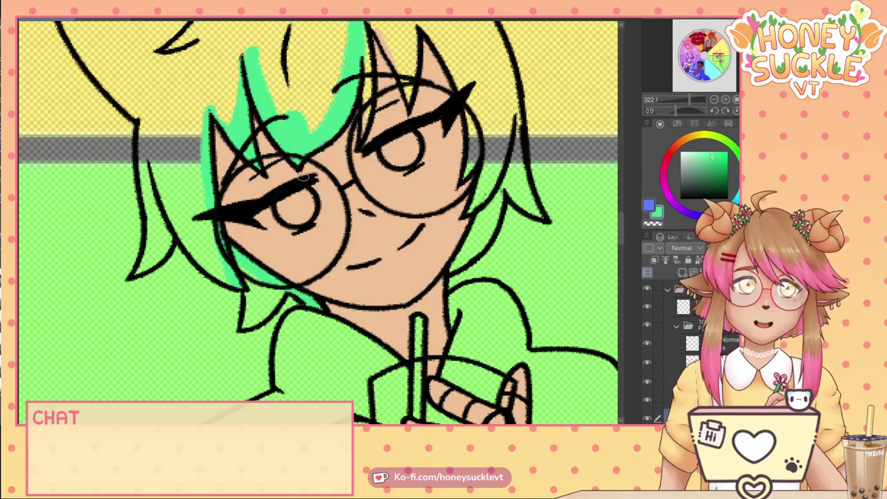
{"action": "left_click_drag", "start_coordinate": [281, 290], "coordinate": [253, 323]}
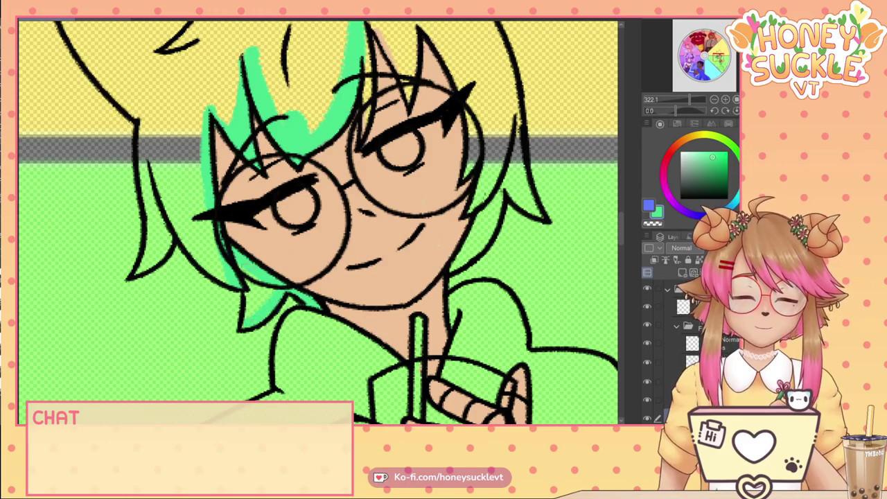
{"action": "left_click_drag", "start_coordinate": [244, 271], "coordinate": [253, 307]}
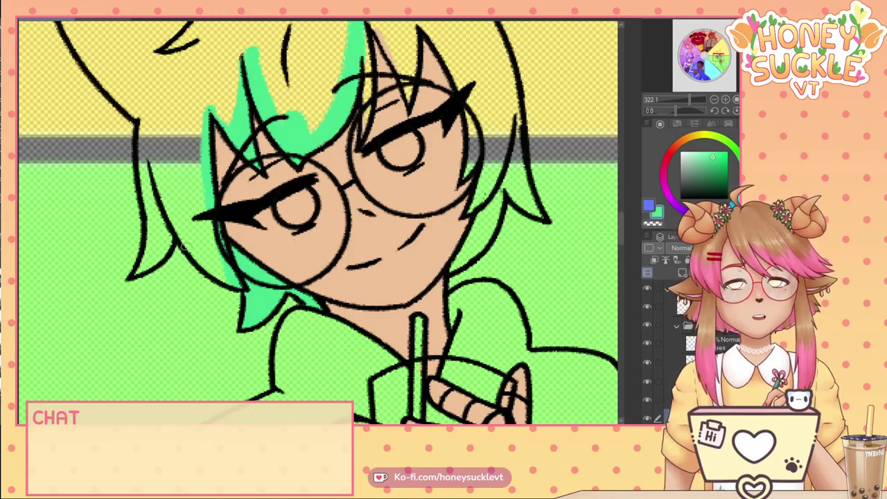
{"action": "left_click_drag", "start_coordinate": [181, 241], "coordinate": [225, 279]}
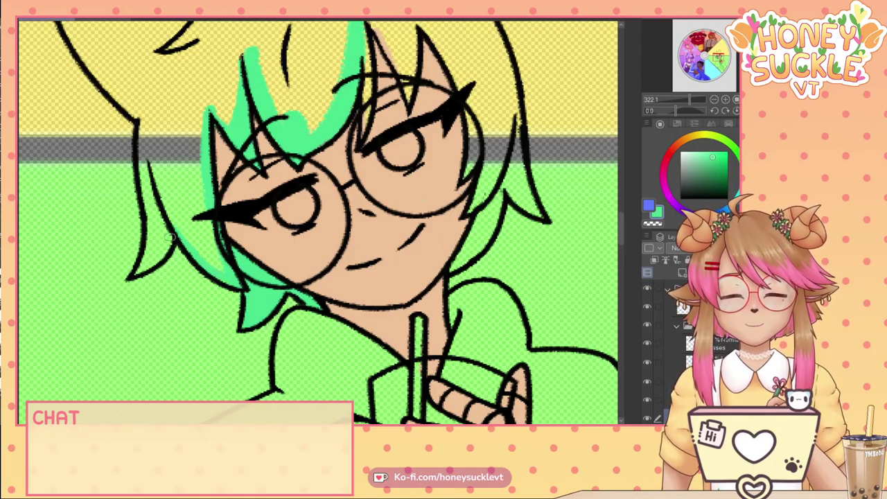
{"action": "mouse_move", "coordinate": [169, 237]}
{"action": "left_mouse_down"}
{"action": "mouse_move", "coordinate": [136, 273]}
{"action": "mouse_move", "coordinate": [144, 257]}
{"action": "mouse_move", "coordinate": [143, 124]}
{"action": "mouse_move", "coordinate": [153, 222]}
{"action": "mouse_move", "coordinate": [165, 238]}
{"action": "mouse_move", "coordinate": [177, 229]}
{"action": "mouse_move", "coordinate": [220, 273]}
{"action": "mouse_move", "coordinate": [212, 217]}
{"action": "mouse_move", "coordinate": [195, 210]}
{"action": "mouse_move", "coordinate": [207, 245]}
{"action": "left_mouse_up"}
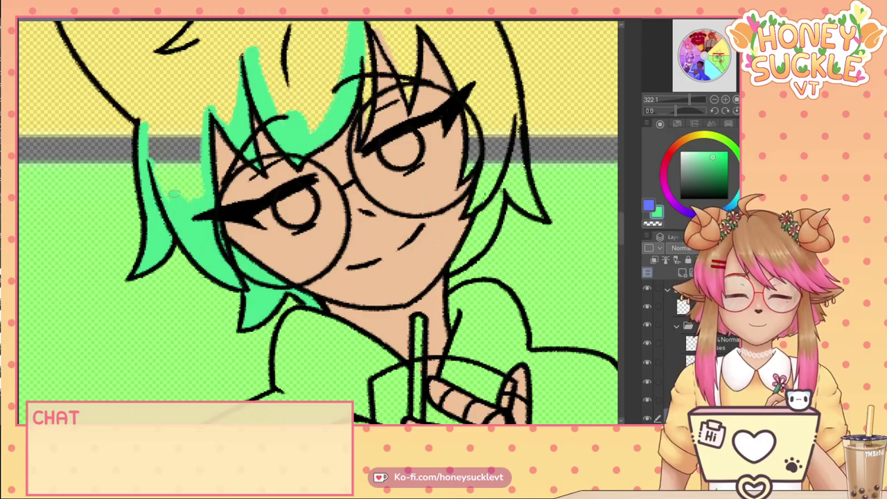
Paint the side locks and outer hair tip at the right of the face in mint green, including the hair behind the lens edge.
{"action": "mouse_move", "coordinate": [483, 182]}
{"action": "left_mouse_down"}
{"action": "mouse_move", "coordinate": [465, 216]}
{"action": "mouse_move", "coordinate": [484, 145]}
{"action": "mouse_move", "coordinate": [497, 178]}
{"action": "mouse_move", "coordinate": [447, 268]}
{"action": "mouse_move", "coordinate": [486, 228]}
{"action": "mouse_move", "coordinate": [481, 238]}
{"action": "mouse_move", "coordinate": [514, 128]}
{"action": "mouse_move", "coordinate": [519, 174]}
{"action": "left_mouse_up"}
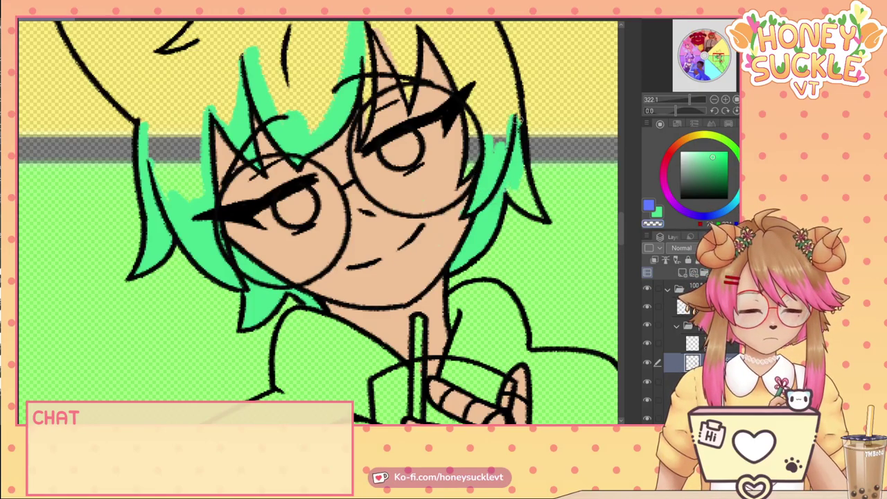
{"action": "left_click_drag", "start_coordinate": [518, 118], "coordinate": [526, 166]}
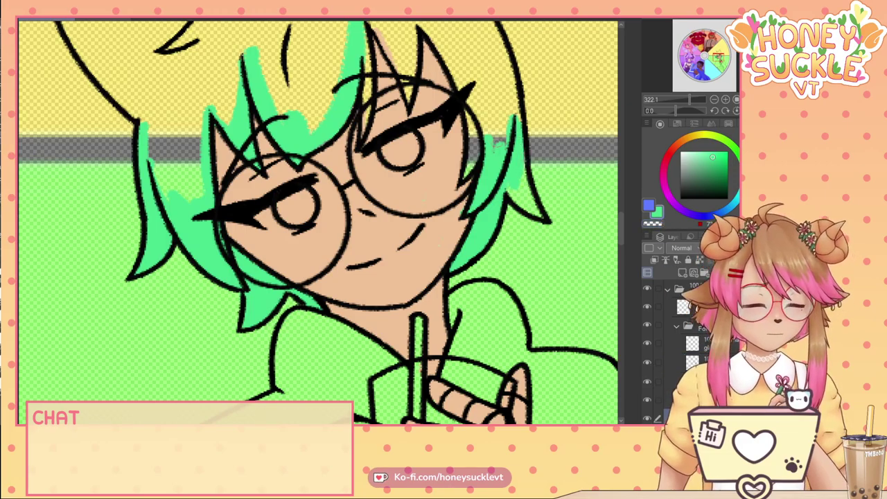
{"action": "mouse_move", "coordinate": [491, 159]}
{"action": "left_mouse_down"}
{"action": "mouse_move", "coordinate": [498, 118]}
{"action": "mouse_move", "coordinate": [517, 111]}
{"action": "left_mouse_up"}
{"action": "mouse_move", "coordinate": [465, 83]}
{"action": "left_mouse_down"}
{"action": "mouse_move", "coordinate": [470, 166]}
{"action": "mouse_move", "coordinate": [479, 111]}
{"action": "mouse_move", "coordinate": [478, 139]}
{"action": "left_mouse_up"}
{"action": "mouse_move", "coordinate": [469, 107]}
{"action": "left_mouse_down"}
{"action": "mouse_move", "coordinate": [477, 98]}
{"action": "mouse_move", "coordinate": [483, 105]}
{"action": "mouse_move", "coordinate": [482, 131]}
{"action": "left_mouse_up"}
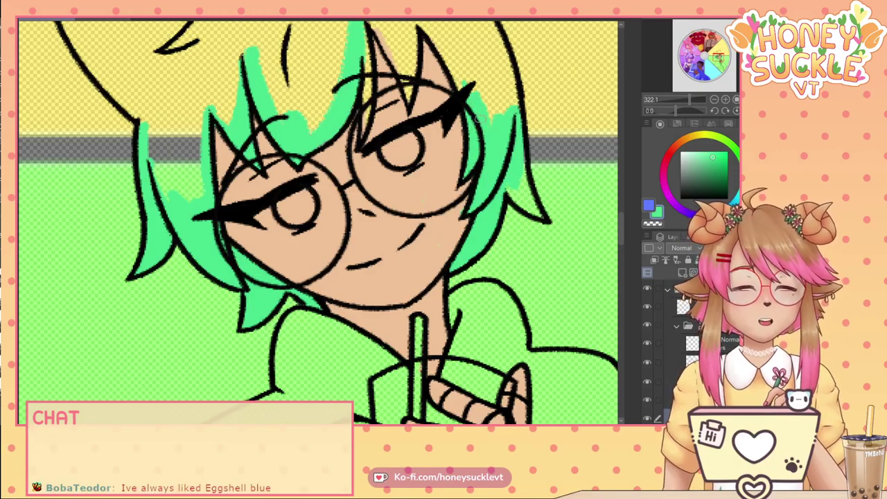
{"action": "mouse_move", "coordinate": [521, 187]}
{"action": "left_mouse_down"}
{"action": "mouse_move", "coordinate": [517, 201]}
{"action": "mouse_move", "coordinate": [539, 215]}
{"action": "mouse_move", "coordinate": [524, 172]}
{"action": "left_mouse_up"}
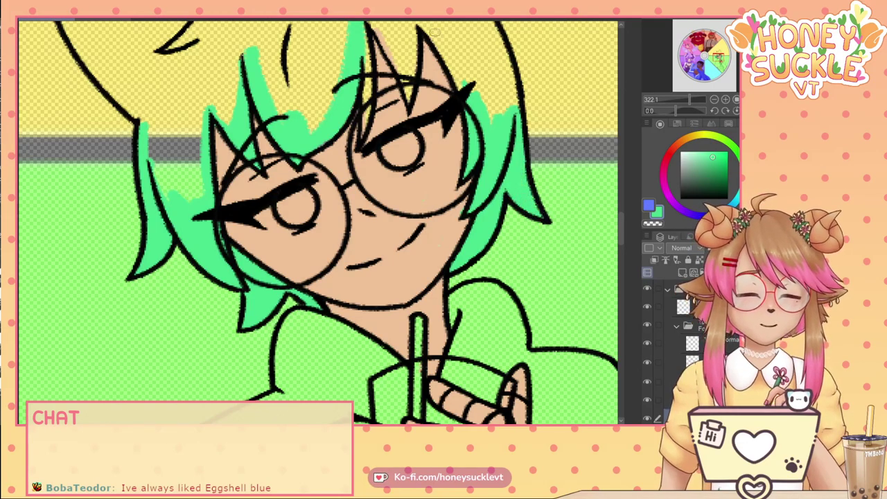
Fill the right-hand bangs and the outer hair up to the base of the right ear with mint green.
{"action": "left_click_drag", "start_coordinate": [434, 32], "coordinate": [465, 85]}
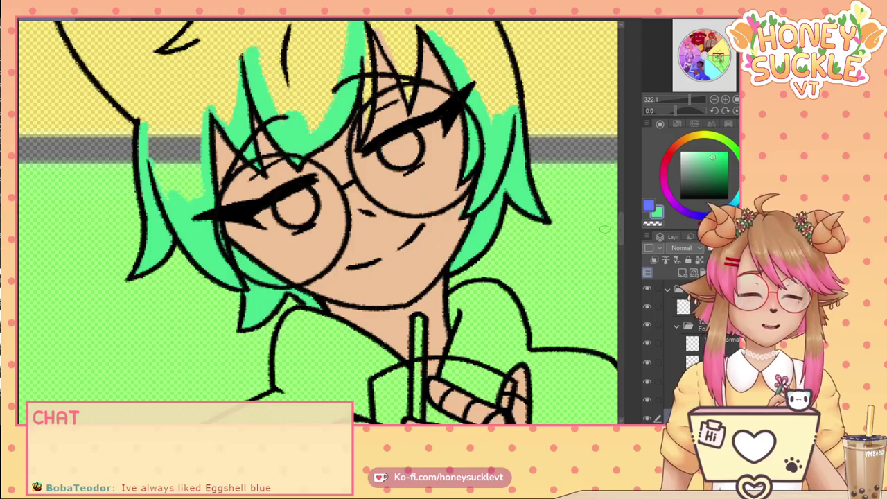
{"action": "scroll", "coordinate": [604, 230], "scroll_direction": "up", "scroll_amount": 3}
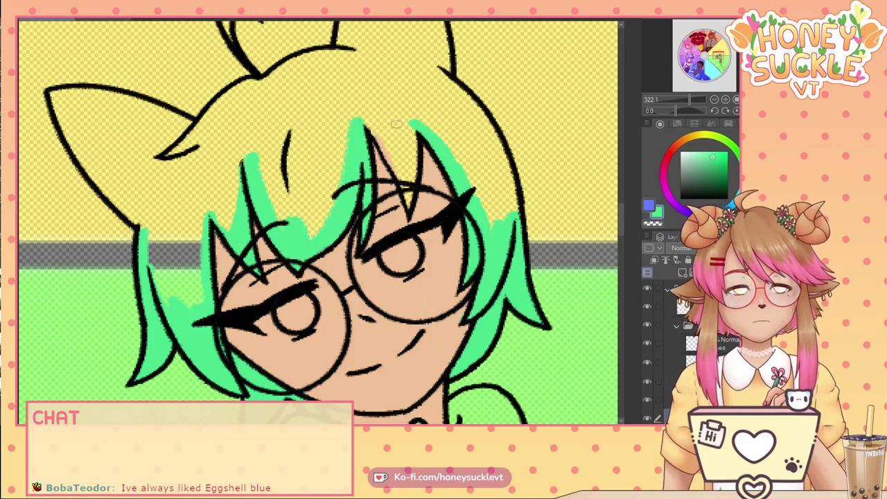
{"action": "left_click_drag", "start_coordinate": [411, 125], "coordinate": [410, 183]}
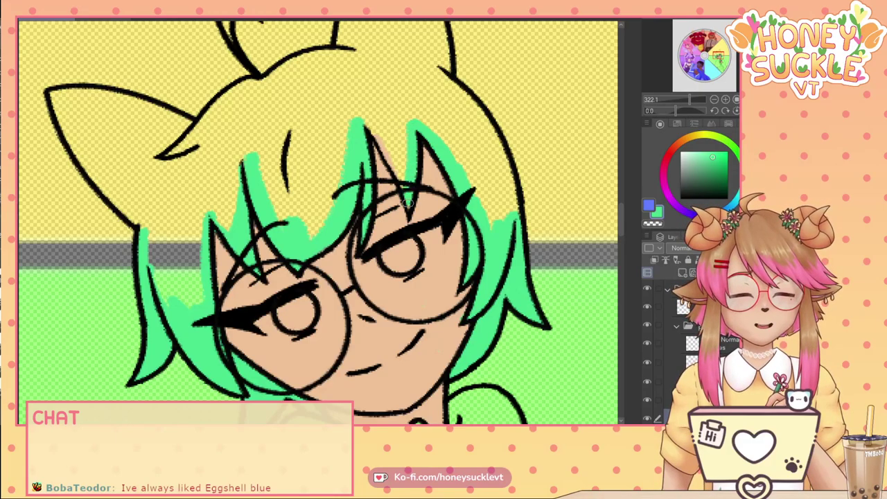
{"action": "mouse_move", "coordinate": [369, 130]}
{"action": "left_mouse_down"}
{"action": "mouse_move", "coordinate": [399, 152]}
{"action": "mouse_move", "coordinate": [403, 129]}
{"action": "mouse_move", "coordinate": [386, 130]}
{"action": "mouse_move", "coordinate": [391, 136]}
{"action": "mouse_move", "coordinate": [404, 118]}
{"action": "mouse_move", "coordinate": [430, 122]}
{"action": "mouse_move", "coordinate": [499, 236]}
{"action": "mouse_move", "coordinate": [492, 159]}
{"action": "mouse_move", "coordinate": [509, 196]}
{"action": "left_mouse_up"}
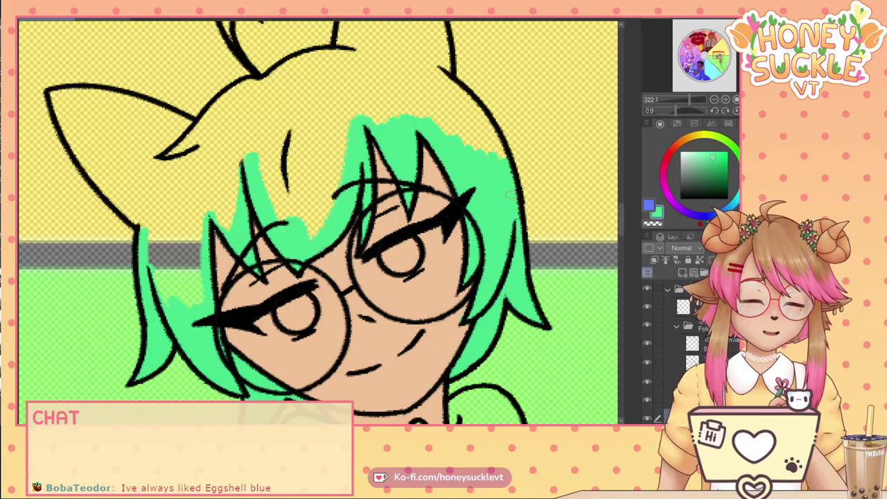
{"action": "mouse_move", "coordinate": [434, 71]}
{"action": "left_mouse_down"}
{"action": "mouse_move", "coordinate": [470, 94]}
{"action": "mouse_move", "coordinate": [471, 131]}
{"action": "mouse_move", "coordinate": [493, 169]}
{"action": "mouse_move", "coordinate": [429, 115]}
{"action": "mouse_move", "coordinate": [466, 151]}
{"action": "mouse_move", "coordinate": [435, 82]}
{"action": "left_mouse_up"}
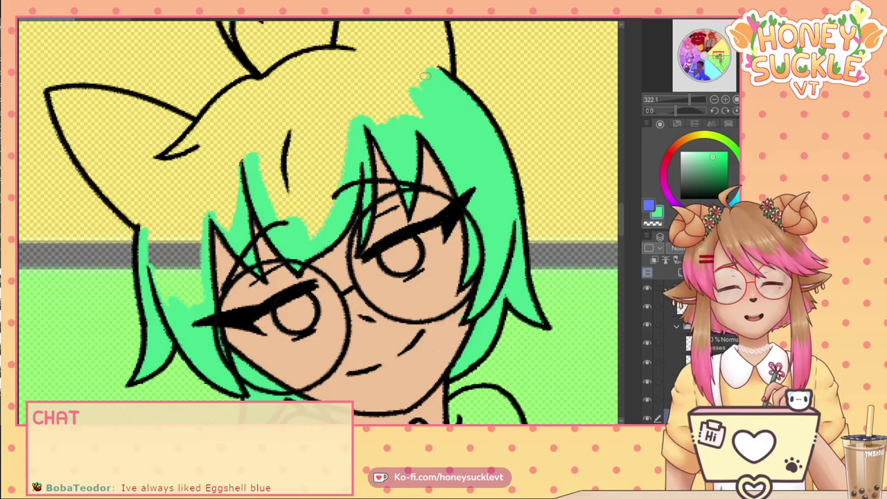
Line the inside edges of the left ear and adjoining crown with mint green, and colour the curled strand on top.
{"action": "mouse_move", "coordinate": [49, 93]}
{"action": "left_mouse_down"}
{"action": "mouse_move", "coordinate": [87, 165]}
{"action": "mouse_move", "coordinate": [139, 226]}
{"action": "left_mouse_up"}
{"action": "mouse_move", "coordinate": [47, 91]}
{"action": "left_mouse_down"}
{"action": "mouse_move", "coordinate": [99, 91]}
{"action": "mouse_move", "coordinate": [205, 125]}
{"action": "left_mouse_up"}
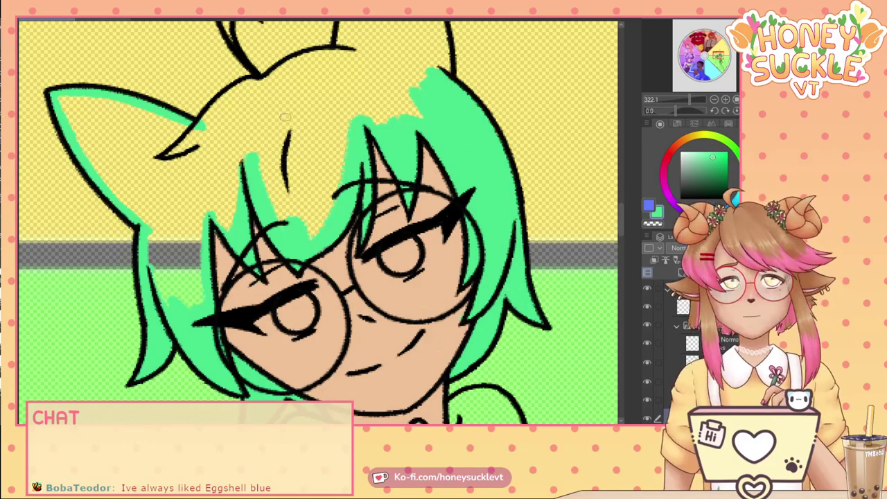
{"action": "left_click_drag", "start_coordinate": [256, 80], "coordinate": [194, 131]}
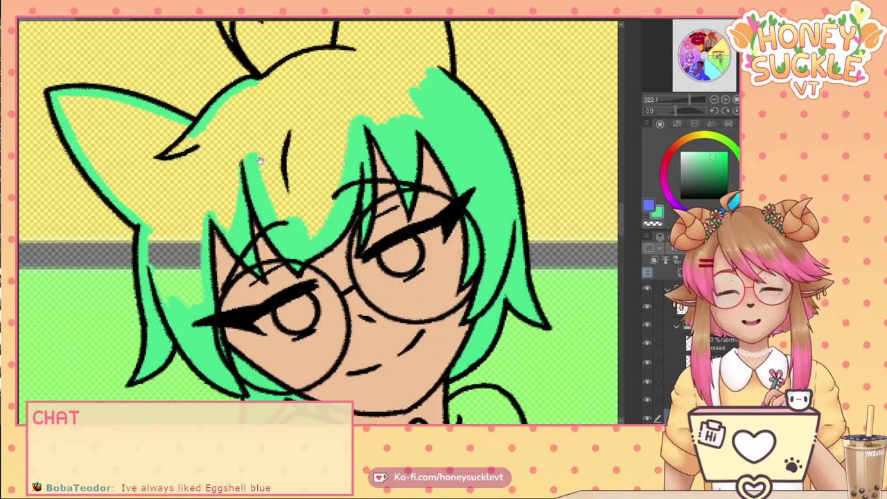
{"action": "left_click_drag", "start_coordinate": [259, 161], "coordinate": [254, 255]}
{"action": "mouse_move", "coordinate": [239, 104]}
{"action": "left_mouse_down"}
{"action": "mouse_move", "coordinate": [219, 101]}
{"action": "mouse_move", "coordinate": [221, 118]}
{"action": "left_mouse_up"}
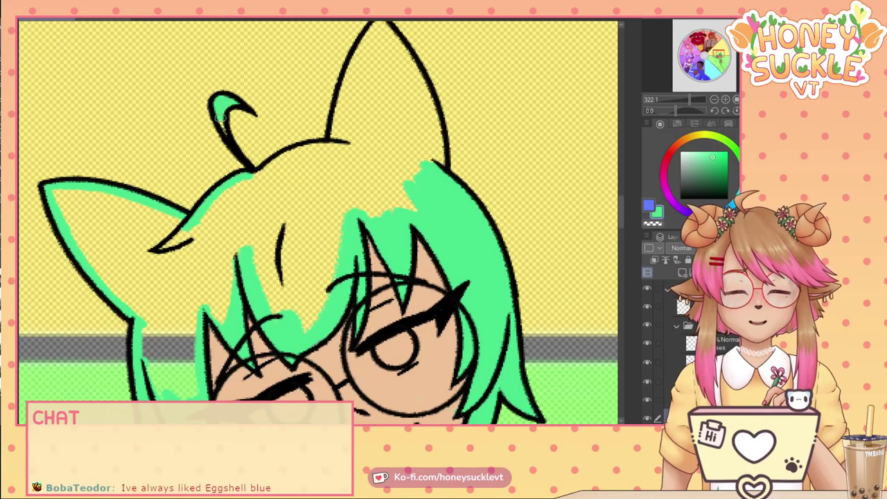
Extend mint green up the right ear's outer edge and even out the paint boundary above the bangs.
{"action": "mouse_move", "coordinate": [419, 77]}
{"action": "left_mouse_down"}
{"action": "mouse_move", "coordinate": [438, 178]}
{"action": "mouse_move", "coordinate": [436, 137]}
{"action": "mouse_move", "coordinate": [406, 216]}
{"action": "mouse_move", "coordinate": [412, 204]}
{"action": "mouse_move", "coordinate": [382, 210]}
{"action": "left_mouse_up"}
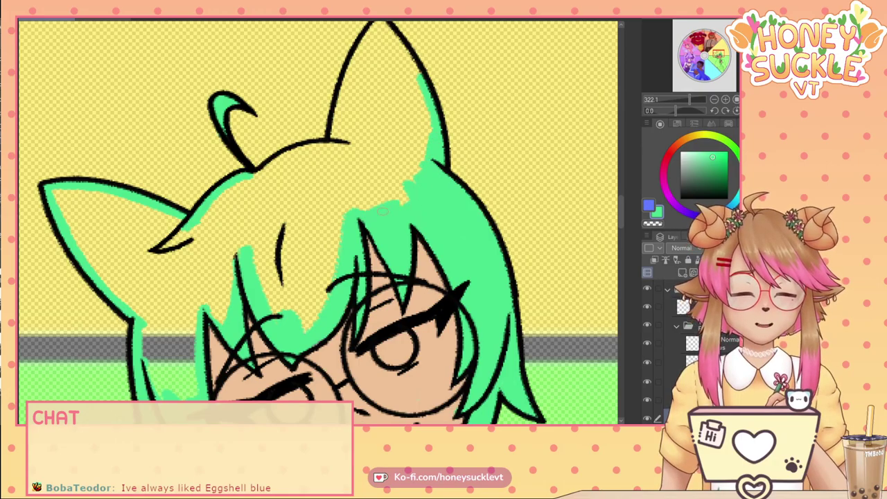
{"action": "left_click_drag", "start_coordinate": [414, 184], "coordinate": [396, 202]}
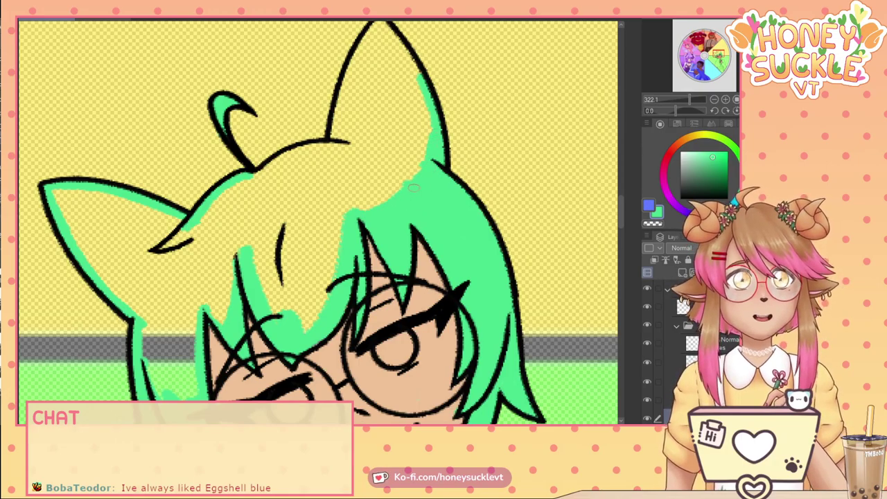
{"action": "left_click_drag", "start_coordinate": [427, 105], "coordinate": [408, 184]}
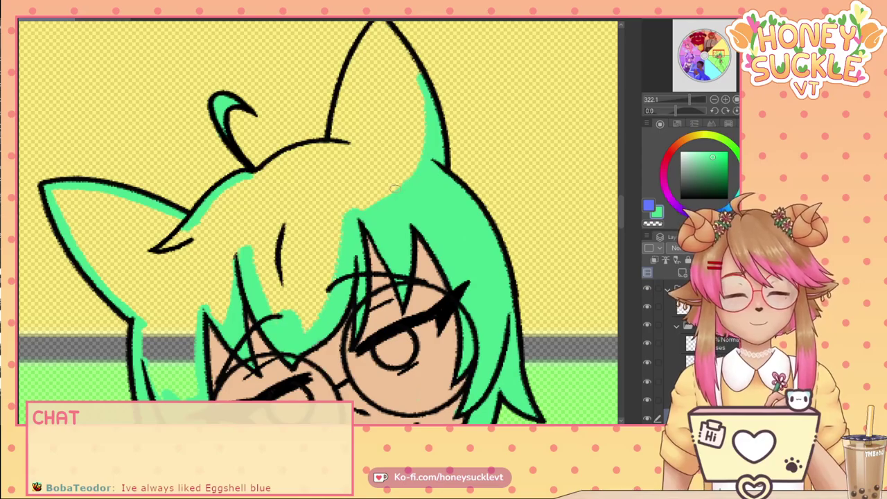
{"action": "left_click_drag", "start_coordinate": [343, 212], "coordinate": [303, 335]}
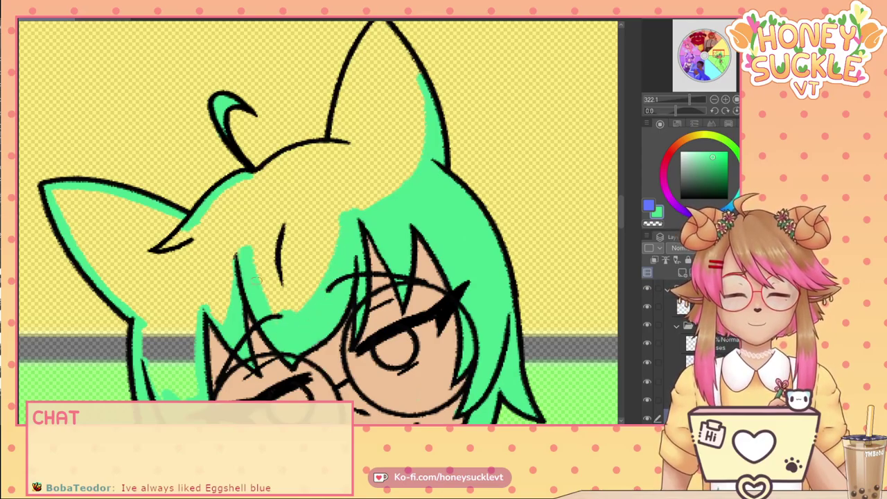
{"action": "left_click_drag", "start_coordinate": [257, 276], "coordinate": [274, 315]}
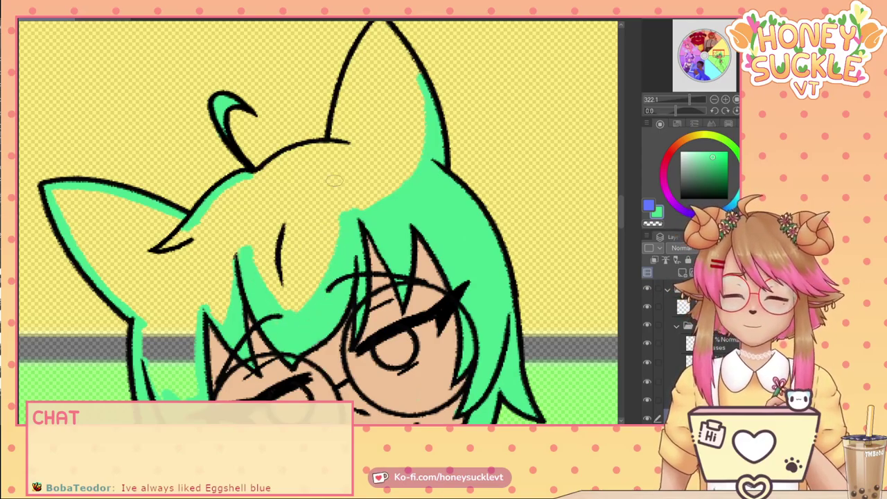
Fill the whole right ear with mint green and run the colour along the top edge of the crown.
{"action": "mouse_move", "coordinate": [365, 57]}
{"action": "left_mouse_down"}
{"action": "mouse_move", "coordinate": [347, 108]}
{"action": "mouse_move", "coordinate": [362, 148]}
{"action": "mouse_move", "coordinate": [379, 143]}
{"action": "mouse_move", "coordinate": [392, 121]}
{"action": "mouse_move", "coordinate": [405, 133]}
{"action": "mouse_move", "coordinate": [419, 111]}
{"action": "left_mouse_up"}
{"action": "mouse_move", "coordinate": [340, 143]}
{"action": "left_mouse_down"}
{"action": "mouse_move", "coordinate": [297, 152]}
{"action": "mouse_move", "coordinate": [255, 179]}
{"action": "left_mouse_up"}
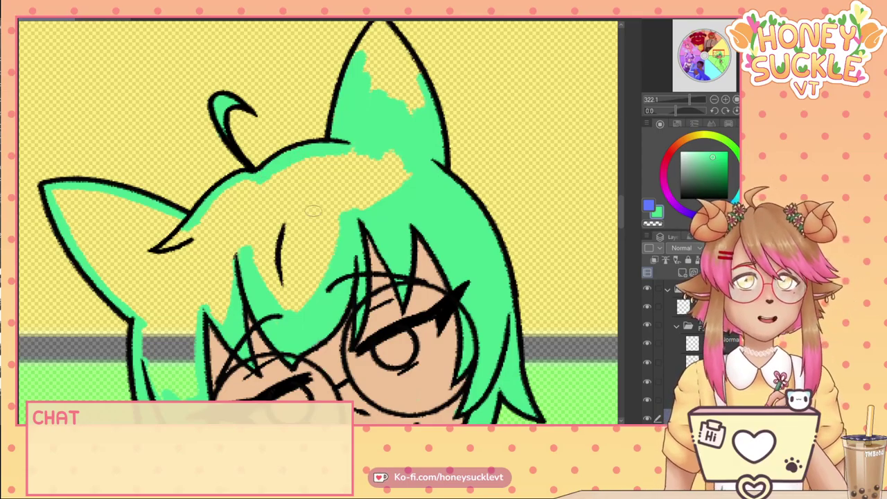
{"action": "scroll", "coordinate": [313, 192], "scroll_direction": "up", "scroll_amount": 3}
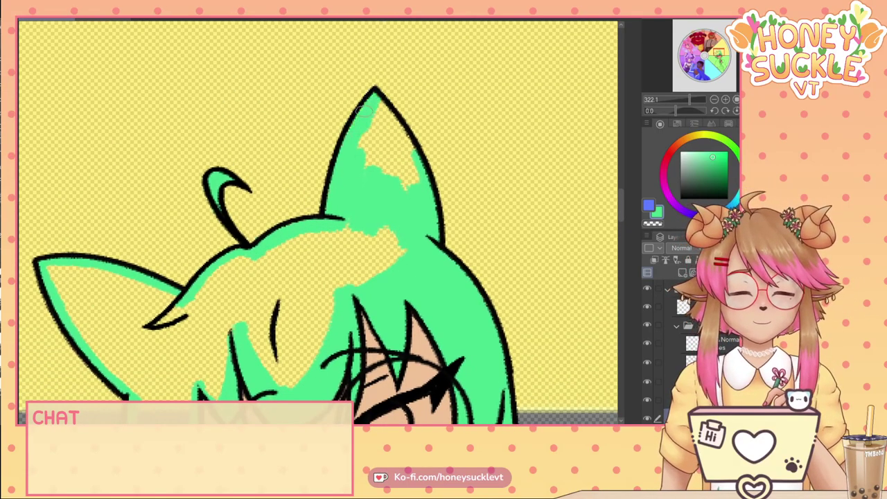
{"action": "mouse_move", "coordinate": [366, 110]}
{"action": "left_mouse_down"}
{"action": "mouse_move", "coordinate": [403, 139]}
{"action": "mouse_move", "coordinate": [409, 160]}
{"action": "mouse_move", "coordinate": [392, 170]}
{"action": "mouse_move", "coordinate": [375, 161]}
{"action": "mouse_move", "coordinate": [369, 128]}
{"action": "left_mouse_up"}
{"action": "left_click_drag", "start_coordinate": [403, 234], "coordinate": [401, 238]}
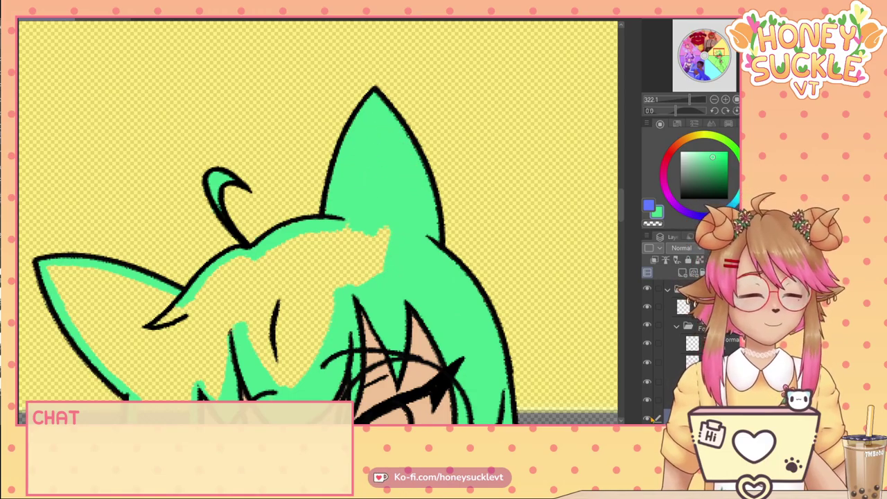
Hide the hair colour and show the rough sketch, with the line art layer active and black as the drawing colour.
{"action": "left_click", "coordinate": [648, 419]}
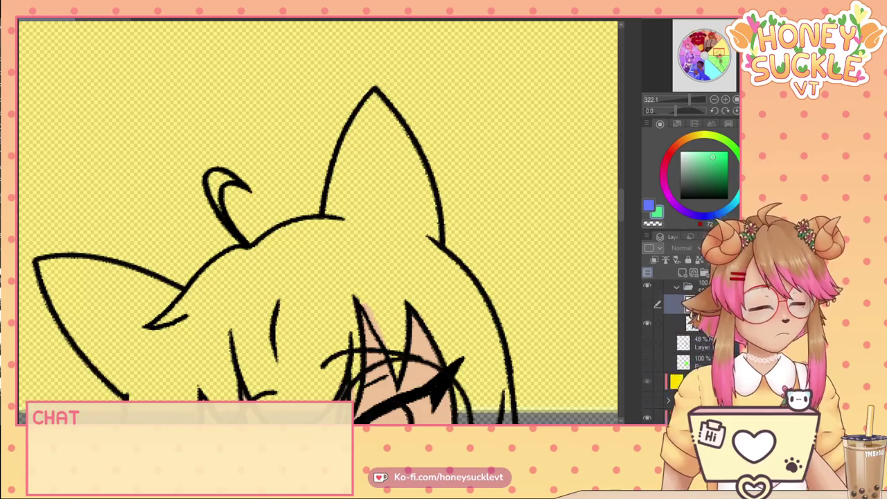
{"action": "left_click", "coordinate": [648, 344]}
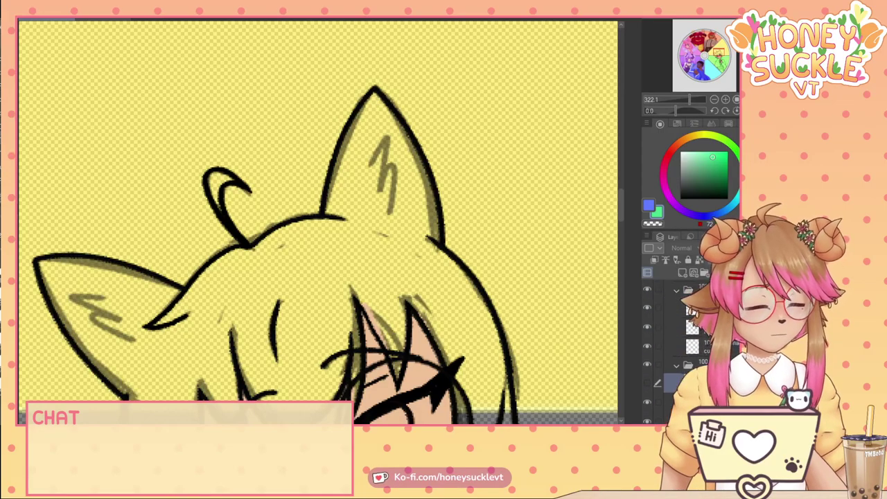
{"action": "left_click", "coordinate": [676, 327]}
{"action": "left_click", "coordinate": [705, 199]}
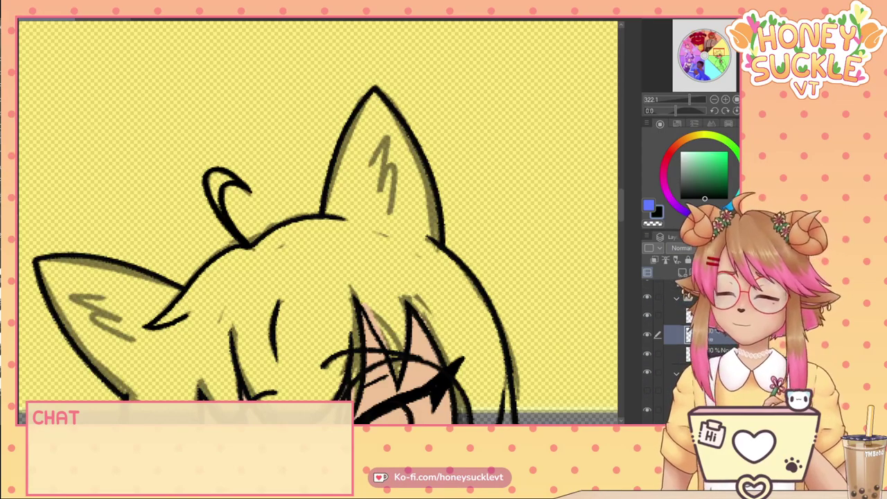
Ink zigzag inner-ear fur lines in black over the sketch in both ears, with the canvas rotated to 25 degrees.
{"action": "mouse_move", "coordinate": [381, 137]}
{"action": "left_mouse_down"}
{"action": "mouse_move", "coordinate": [381, 198]}
{"action": "mouse_move", "coordinate": [388, 208]}
{"action": "mouse_move", "coordinate": [393, 197]}
{"action": "left_mouse_up"}
{"action": "mouse_move", "coordinate": [102, 297]}
{"action": "left_mouse_down"}
{"action": "mouse_move", "coordinate": [82, 295]}
{"action": "mouse_move", "coordinate": [111, 316]}
{"action": "left_mouse_up"}
{"action": "key", "text": "ctrl+z"}
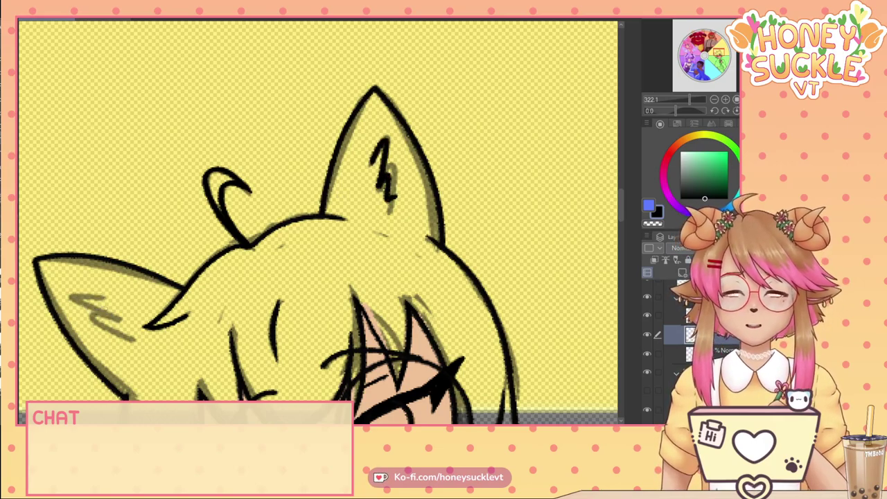
{"action": "left_click", "coordinate": [726, 111]}
{"action": "mouse_move", "coordinate": [90, 201]}
{"action": "left_mouse_down"}
{"action": "mouse_move", "coordinate": [67, 187]}
{"action": "mouse_move", "coordinate": [93, 227]}
{"action": "mouse_move", "coordinate": [96, 246]}
{"action": "mouse_move", "coordinate": [84, 249]}
{"action": "mouse_move", "coordinate": [97, 262]}
{"action": "left_mouse_up"}
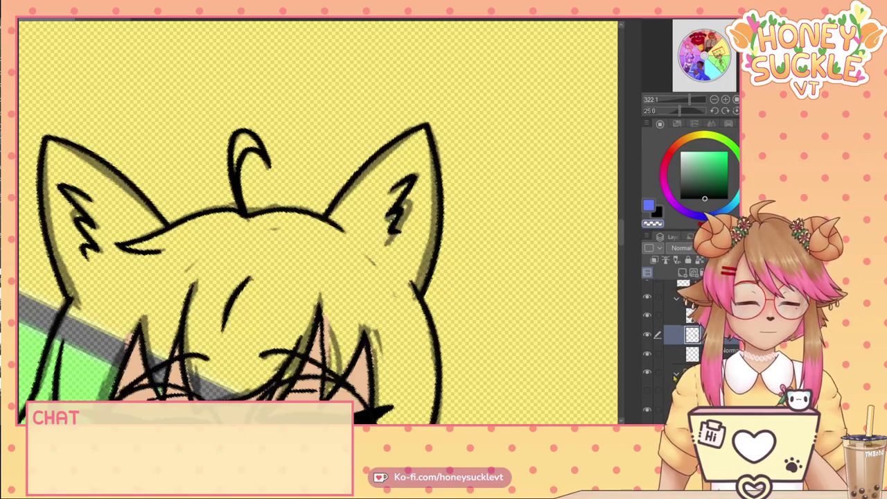
Show the hair colour layer again and fill the left ear and the hair below it with mint green, including the edge gaps.
{"action": "left_click", "coordinate": [648, 391]}
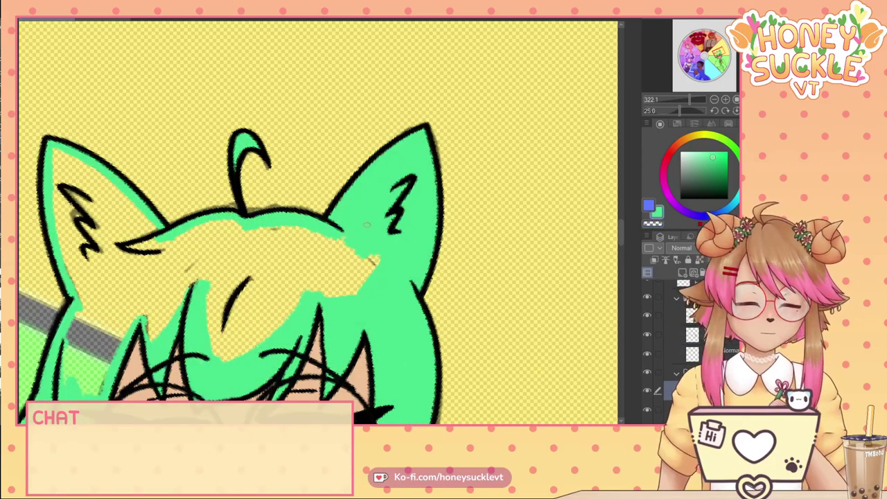
{"action": "scroll", "coordinate": [669, 345], "scroll_direction": "up", "scroll_amount": 1}
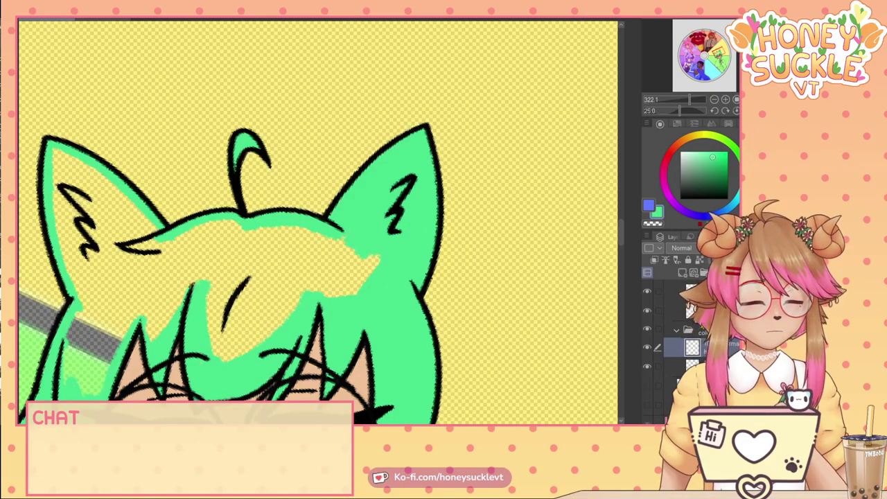
{"action": "left_click_drag", "start_coordinate": [55, 154], "coordinate": [119, 196]}
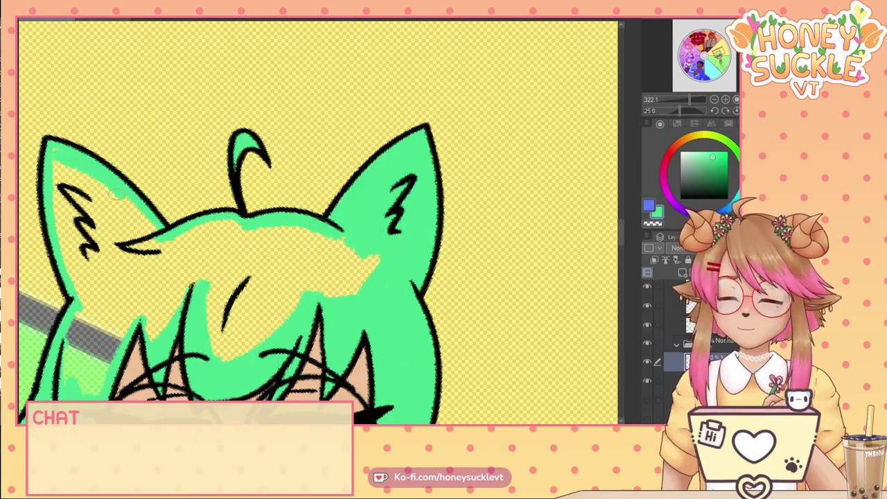
{"action": "mouse_move", "coordinate": [60, 161]}
{"action": "left_mouse_down"}
{"action": "mouse_move", "coordinate": [166, 254]}
{"action": "mouse_move", "coordinate": [149, 223]}
{"action": "mouse_move", "coordinate": [190, 300]}
{"action": "left_mouse_up"}
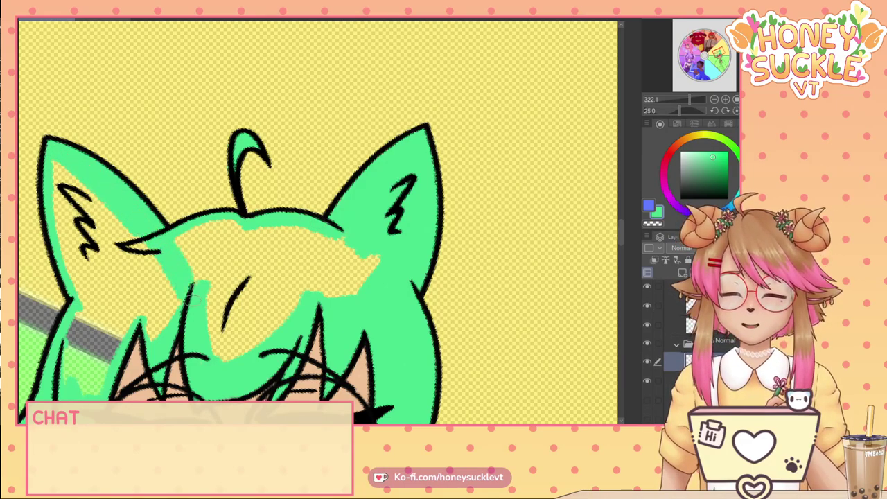
{"action": "left_click_drag", "start_coordinate": [59, 166], "coordinate": [121, 305]}
{"action": "mouse_move", "coordinate": [90, 201]}
{"action": "left_mouse_down"}
{"action": "mouse_move", "coordinate": [146, 289]}
{"action": "mouse_move", "coordinate": [156, 298]}
{"action": "mouse_move", "coordinate": [159, 274]}
{"action": "mouse_move", "coordinate": [167, 299]}
{"action": "left_mouse_up"}
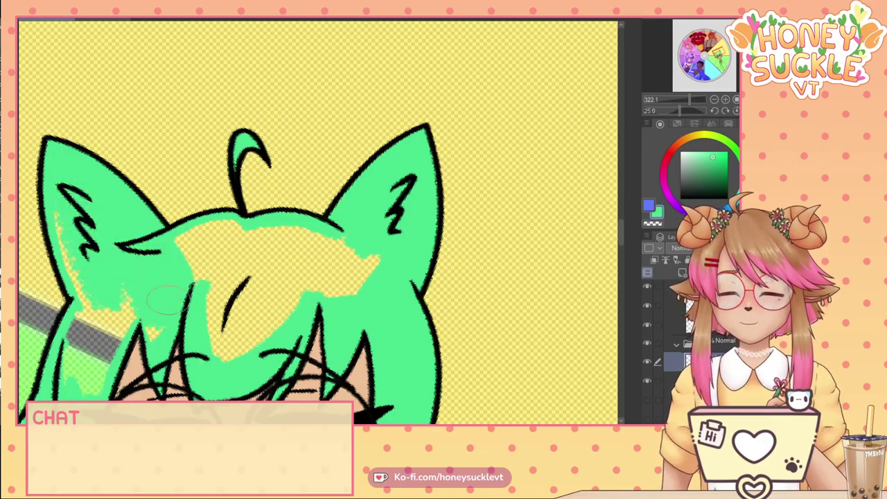
{"action": "mouse_move", "coordinate": [149, 332]}
{"action": "left_mouse_down"}
{"action": "mouse_move", "coordinate": [126, 298]}
{"action": "mouse_move", "coordinate": [87, 394]}
{"action": "mouse_move", "coordinate": [94, 348]}
{"action": "mouse_move", "coordinate": [70, 373]}
{"action": "mouse_move", "coordinate": [73, 350]}
{"action": "mouse_move", "coordinate": [94, 333]}
{"action": "mouse_move", "coordinate": [113, 291]}
{"action": "left_mouse_up"}
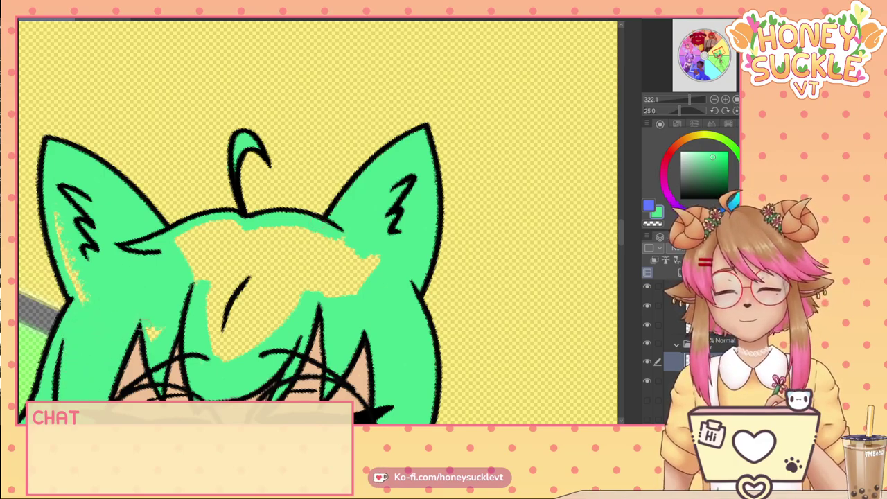
{"action": "left_click_drag", "start_coordinate": [154, 334], "coordinate": [156, 316]}
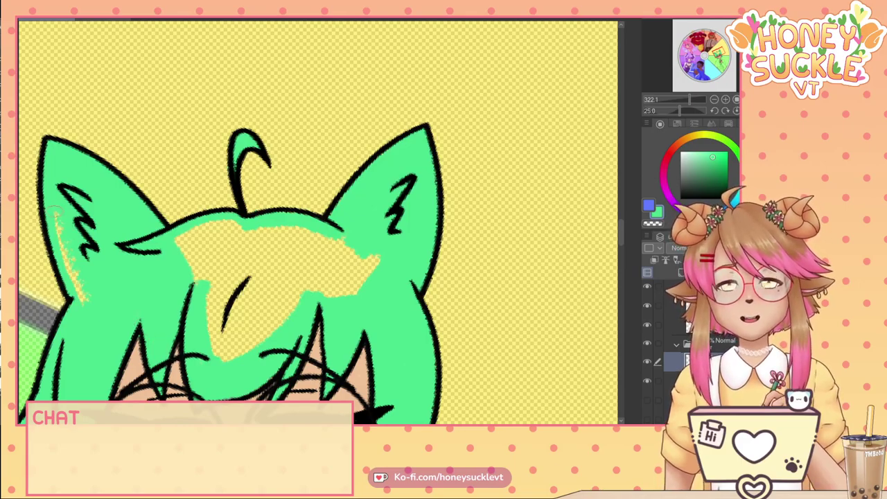
{"action": "mouse_move", "coordinate": [57, 211]}
{"action": "left_mouse_down"}
{"action": "mouse_move", "coordinate": [70, 262]}
{"action": "mouse_move", "coordinate": [90, 293]}
{"action": "left_mouse_up"}
Fill the remaining unpainted area of the crown and the centre of the bangs with mint green.
{"action": "mouse_move", "coordinate": [375, 284]}
{"action": "left_mouse_down"}
{"action": "mouse_move", "coordinate": [343, 308]}
{"action": "mouse_move", "coordinate": [370, 256]}
{"action": "mouse_move", "coordinate": [311, 306]}
{"action": "mouse_move", "coordinate": [351, 238]}
{"action": "mouse_move", "coordinate": [301, 295]}
{"action": "mouse_move", "coordinate": [331, 246]}
{"action": "mouse_move", "coordinate": [295, 294]}
{"action": "left_mouse_up"}
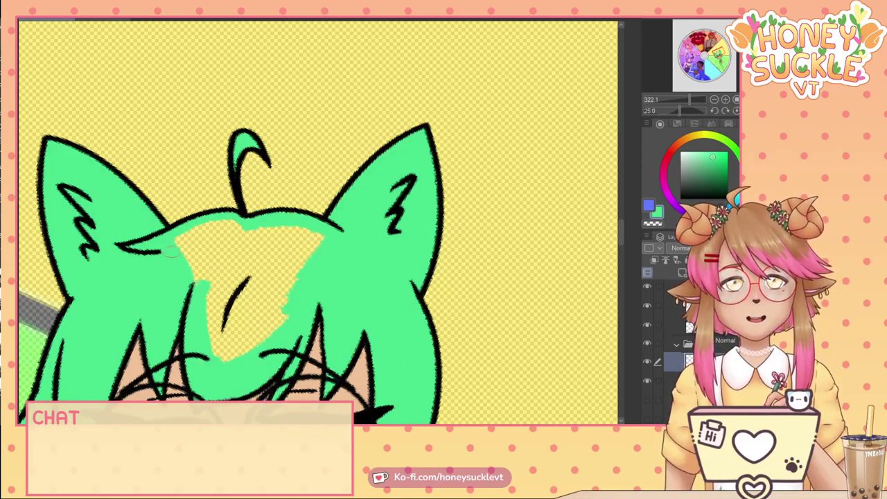
{"action": "mouse_move", "coordinate": [191, 260]}
{"action": "left_mouse_down"}
{"action": "mouse_move", "coordinate": [313, 240]}
{"action": "mouse_move", "coordinate": [246, 231]}
{"action": "mouse_move", "coordinate": [306, 231]}
{"action": "left_mouse_up"}
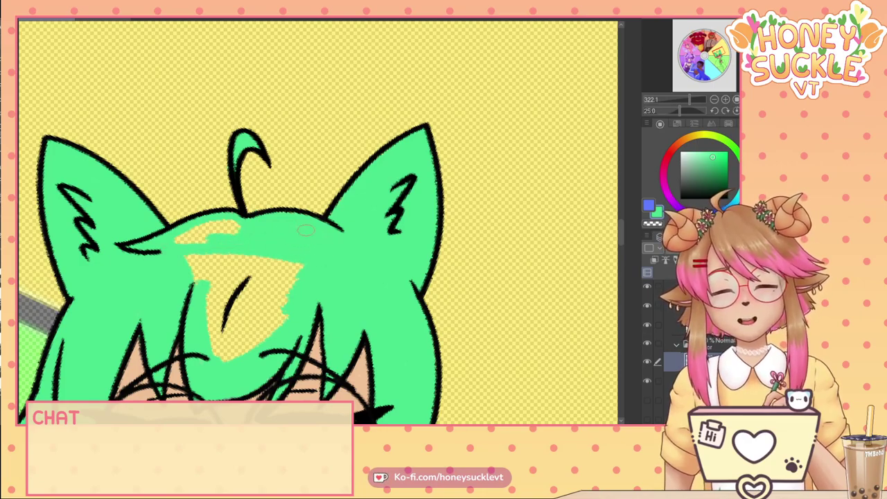
{"action": "left_click_drag", "start_coordinate": [182, 238], "coordinate": [216, 222]}
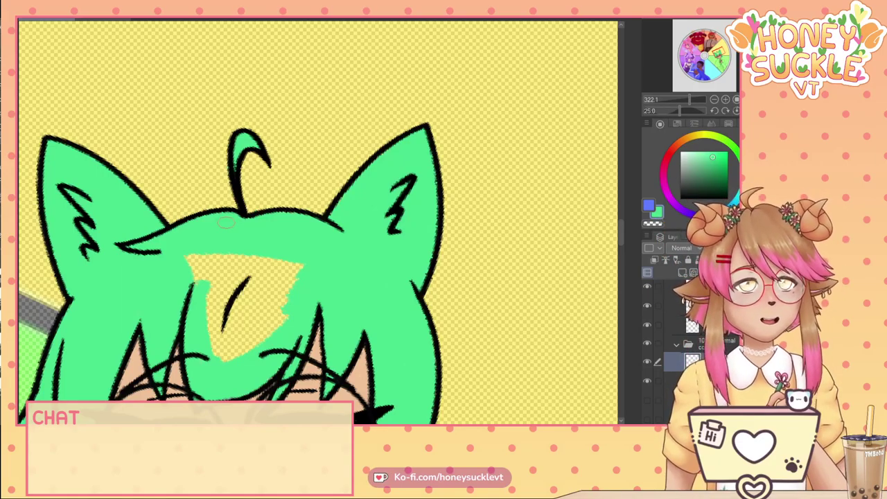
{"action": "mouse_move", "coordinate": [300, 255]}
{"action": "left_mouse_down"}
{"action": "mouse_move", "coordinate": [265, 323]}
{"action": "mouse_move", "coordinate": [266, 341]}
{"action": "mouse_move", "coordinate": [285, 293]}
{"action": "mouse_move", "coordinate": [275, 301]}
{"action": "mouse_move", "coordinate": [281, 262]}
{"action": "mouse_move", "coordinate": [243, 318]}
{"action": "mouse_move", "coordinate": [243, 267]}
{"action": "mouse_move", "coordinate": [228, 334]}
{"action": "left_mouse_up"}
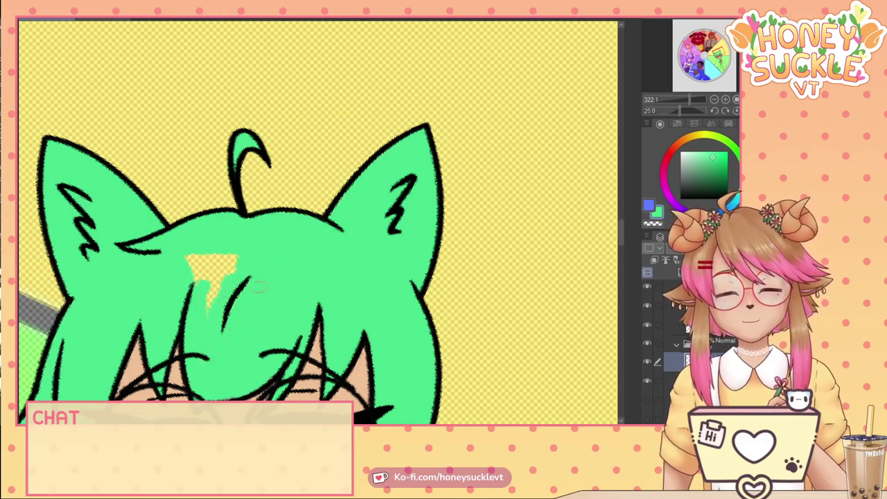
{"action": "left_click_drag", "start_coordinate": [244, 265], "coordinate": [196, 305]}
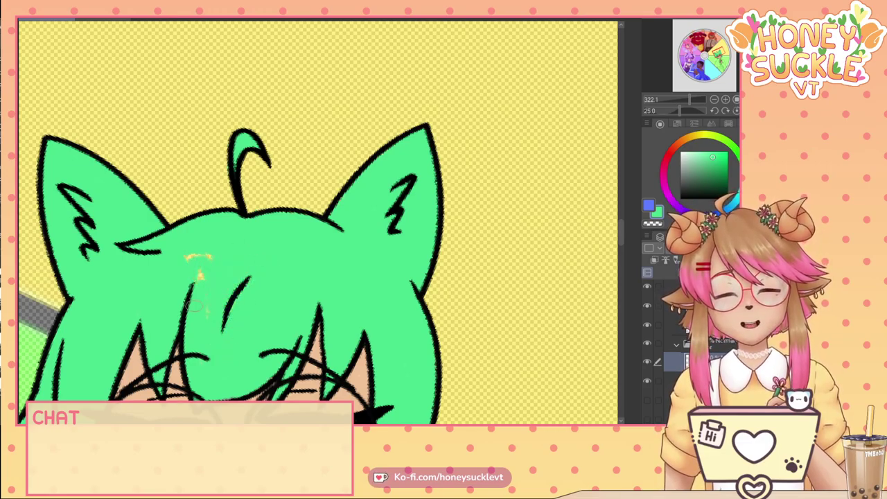
{"action": "left_click_drag", "start_coordinate": [198, 258], "coordinate": [208, 295]}
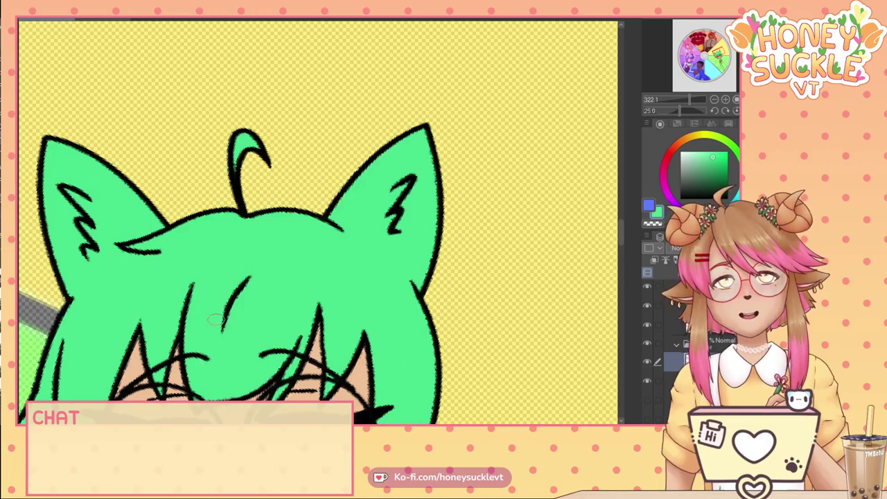
Sample the skin tone from the face and brush it over the lower cheek beside the smile on the skin layer.
{"action": "left_click_drag", "start_coordinate": [232, 336], "coordinate": [258, 125]}
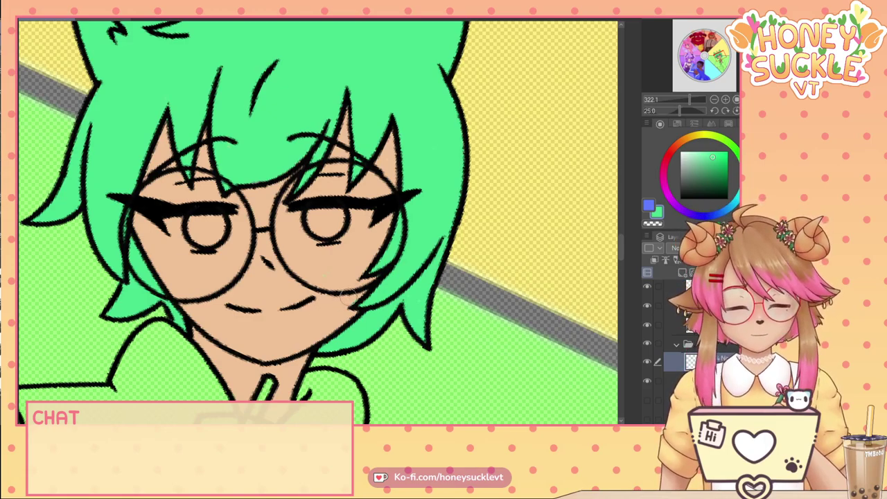
{"action": "left_click", "coordinate": [251, 328], "text": "alt"}
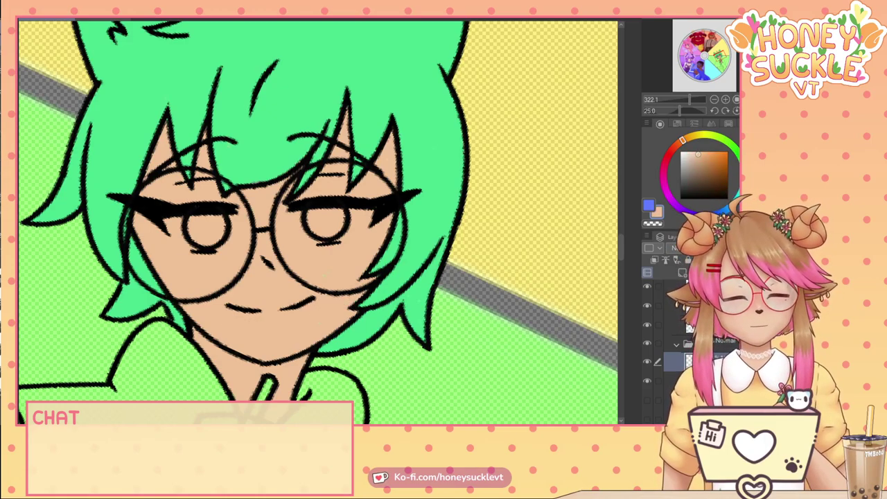
{"action": "mouse_move", "coordinate": [280, 310]}
{"action": "left_mouse_down"}
{"action": "mouse_move", "coordinate": [302, 329]}
{"action": "mouse_move", "coordinate": [316, 309]}
{"action": "mouse_move", "coordinate": [299, 333]}
{"action": "mouse_move", "coordinate": [321, 327]}
{"action": "left_mouse_up"}
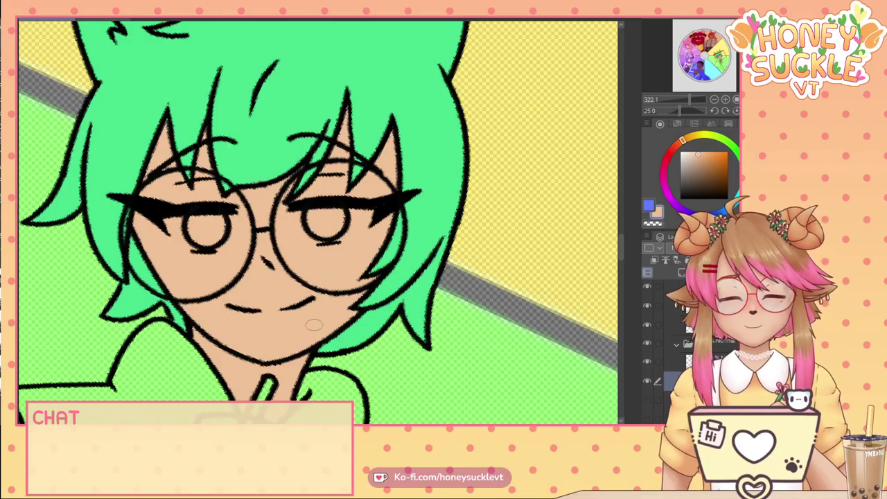
Sample the pale mint of the clothing from the reference illustration and return to the colour wheel drawing.
{"action": "scroll", "coordinate": [315, 325], "scroll_direction": "down", "scroll_amount": 8}
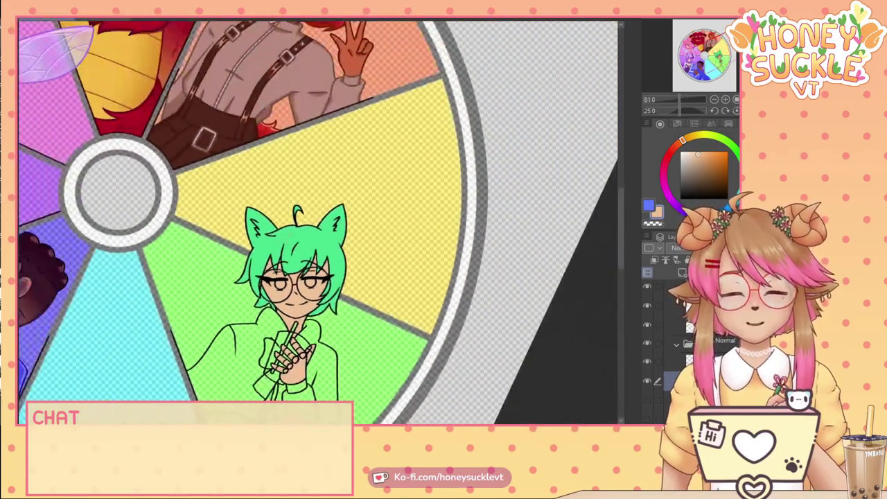
{"action": "left_click_drag", "start_coordinate": [302, 275], "coordinate": [308, 178]}
{"action": "left_click", "coordinate": [85, 21]}
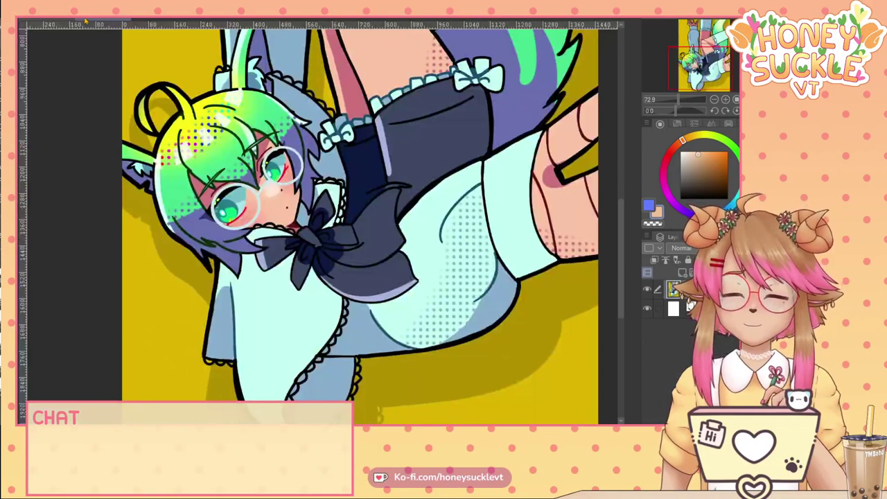
{"action": "scroll", "coordinate": [327, 244], "scroll_direction": "down", "scroll_amount": 8}
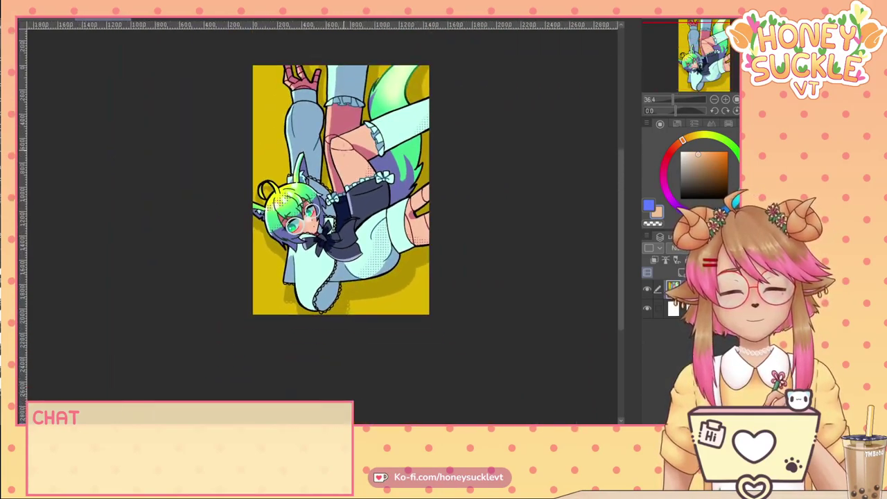
{"action": "scroll", "coordinate": [316, 312], "scroll_direction": "up", "scroll_amount": 5}
{"action": "scroll", "coordinate": [386, 174], "scroll_direction": "up", "scroll_amount": 2}
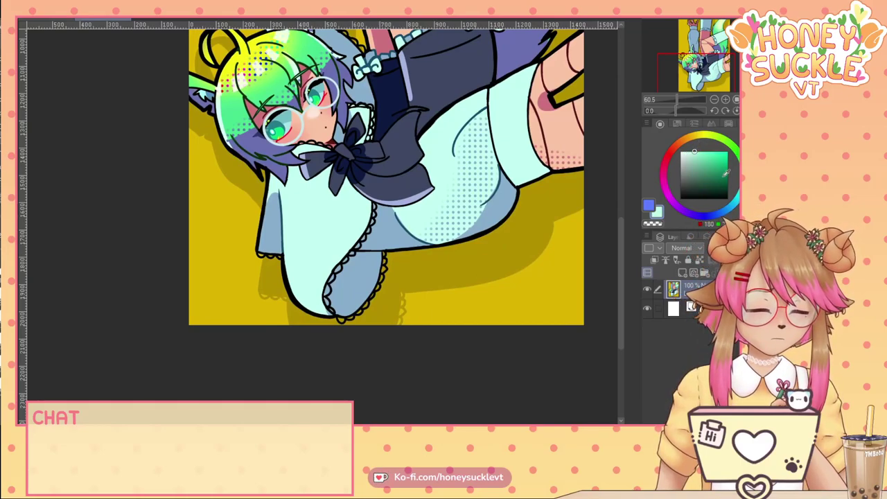
{"action": "left_click", "coordinate": [39, 23]}
Block in pale mint on the raised sleeve's cuff and the garment area beside the wrist.
{"action": "scroll", "coordinate": [288, 354], "scroll_direction": "up", "scroll_amount": 2}
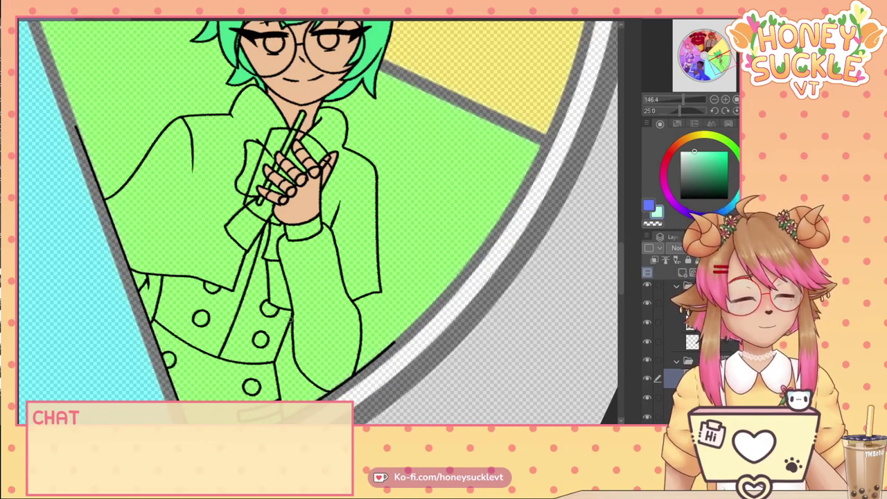
{"action": "scroll", "coordinate": [288, 318], "scroll_direction": "up", "scroll_amount": 2}
{"action": "scroll", "coordinate": [305, 204], "scroll_direction": "up", "scroll_amount": 2}
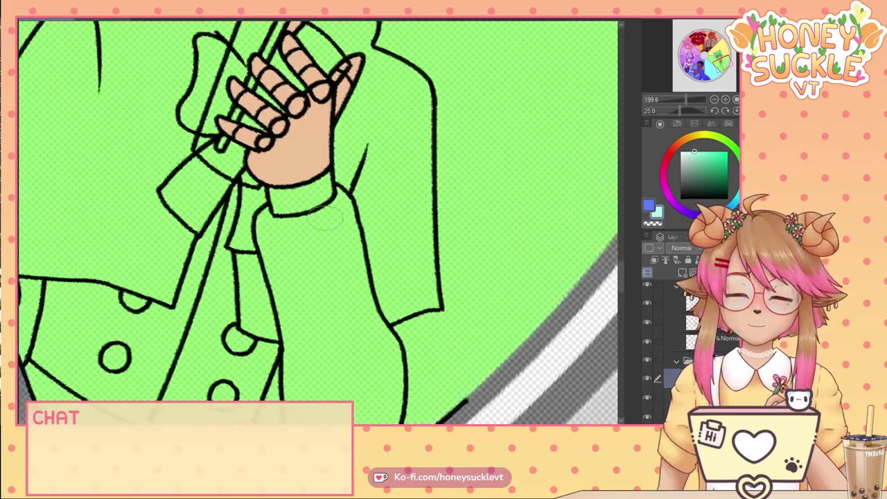
{"action": "mouse_move", "coordinate": [312, 194]}
{"action": "left_mouse_down"}
{"action": "mouse_move", "coordinate": [344, 183]}
{"action": "mouse_move", "coordinate": [342, 196]}
{"action": "mouse_move", "coordinate": [374, 188]}
{"action": "mouse_move", "coordinate": [393, 239]}
{"action": "left_mouse_up"}
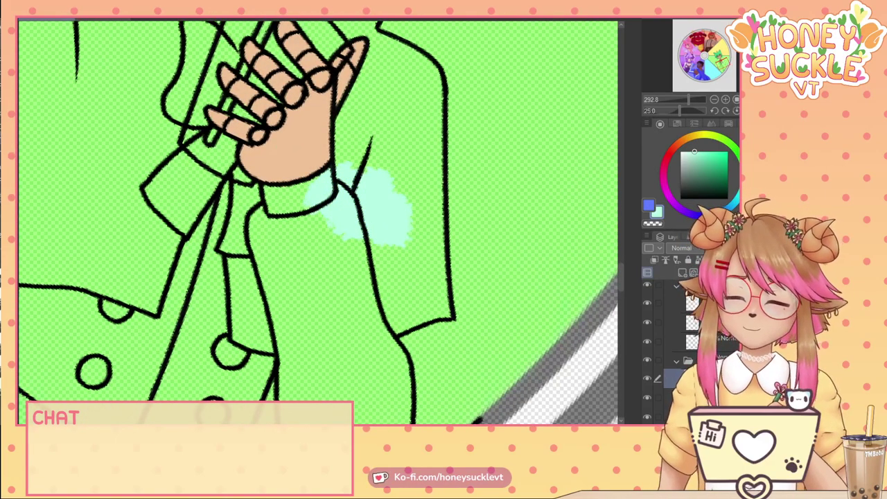
{"action": "mouse_move", "coordinate": [353, 90]}
{"action": "left_mouse_down"}
{"action": "mouse_move", "coordinate": [347, 163]}
{"action": "mouse_move", "coordinate": [396, 149]}
{"action": "mouse_move", "coordinate": [399, 191]}
{"action": "left_mouse_up"}
{"action": "mouse_move", "coordinate": [318, 179]}
{"action": "left_mouse_down"}
{"action": "mouse_move", "coordinate": [271, 192]}
{"action": "mouse_move", "coordinate": [248, 220]}
{"action": "mouse_move", "coordinate": [272, 197]}
{"action": "mouse_move", "coordinate": [295, 229]}
{"action": "left_mouse_up"}
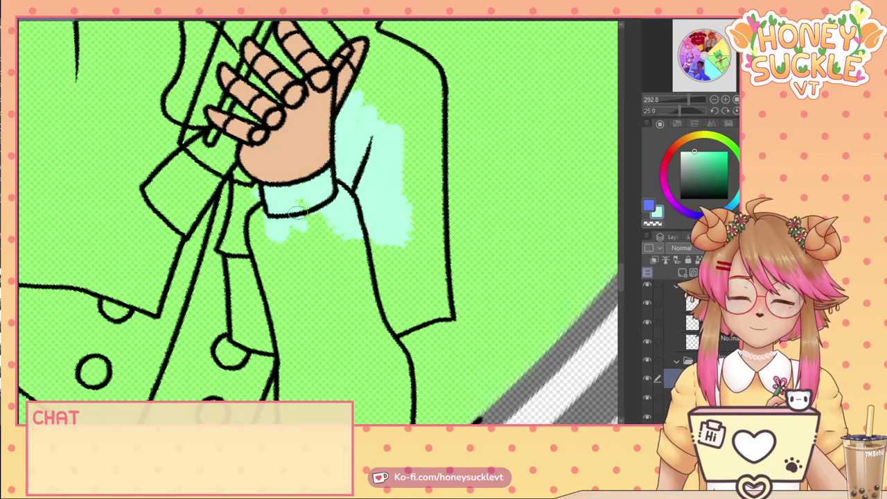
{"action": "mouse_move", "coordinate": [235, 272]}
{"action": "left_mouse_down"}
{"action": "mouse_move", "coordinate": [224, 261]}
{"action": "mouse_move", "coordinate": [258, 263]}
{"action": "left_mouse_up"}
Recheck the reference outfit and extend pale mint beside the thumb, under the cuff and over the small panel beside the sleeve.
{"action": "left_click", "coordinate": [101, 23]}
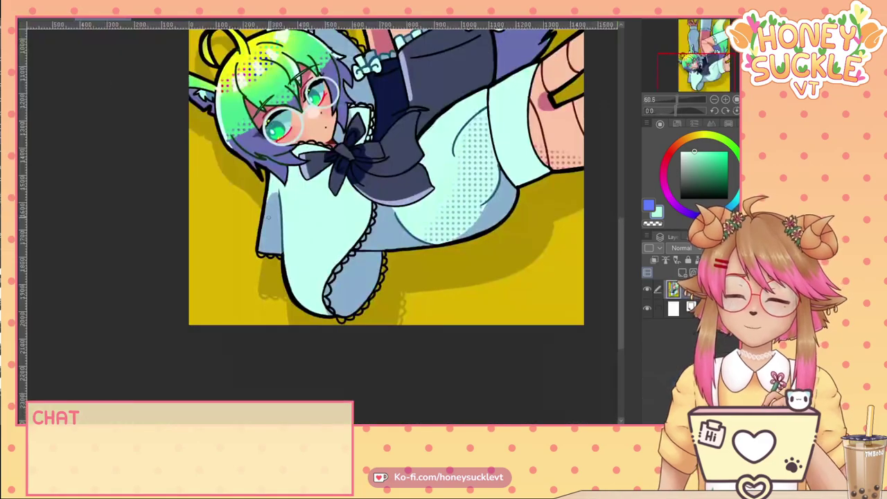
{"action": "scroll", "coordinate": [396, 217], "scroll_direction": "down", "scroll_amount": 5}
{"action": "scroll", "coordinate": [222, 334], "scroll_direction": "up", "scroll_amount": 5}
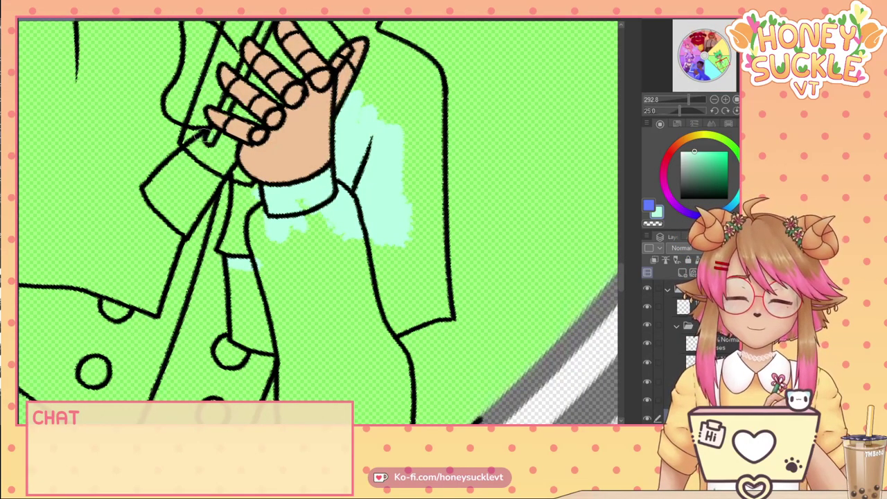
{"action": "left_click_drag", "start_coordinate": [376, 92], "coordinate": [361, 117]}
{"action": "mouse_move", "coordinate": [377, 53]}
{"action": "left_mouse_down"}
{"action": "mouse_move", "coordinate": [362, 83]}
{"action": "mouse_move", "coordinate": [377, 100]}
{"action": "left_mouse_up"}
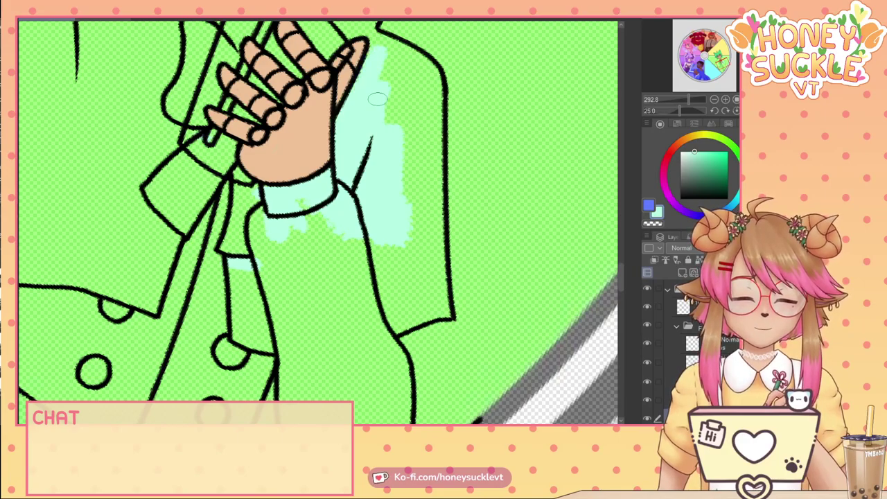
{"action": "left_click_drag", "start_coordinate": [336, 241], "coordinate": [300, 213]}
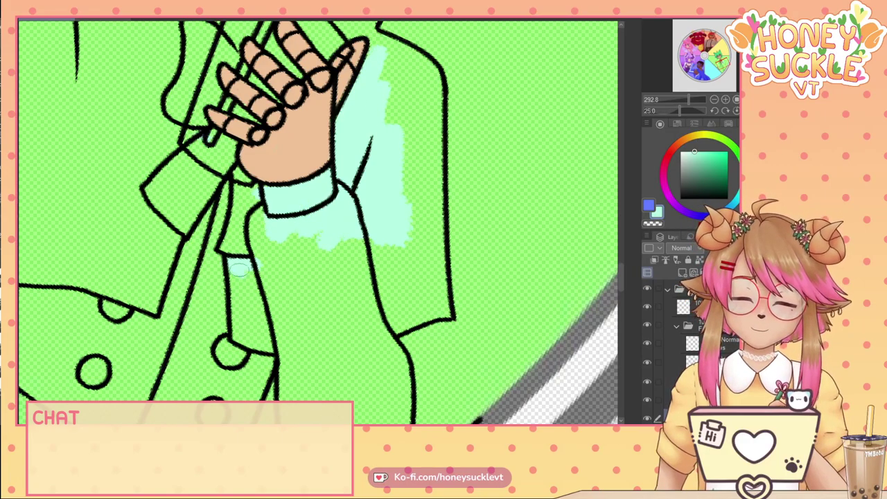
{"action": "mouse_move", "coordinate": [240, 270]}
{"action": "left_mouse_down"}
{"action": "mouse_move", "coordinate": [248, 300]}
{"action": "mouse_move", "coordinate": [241, 271]}
{"action": "mouse_move", "coordinate": [235, 283]}
{"action": "mouse_move", "coordinate": [238, 338]}
{"action": "mouse_move", "coordinate": [276, 347]}
{"action": "mouse_move", "coordinate": [260, 211]}
{"action": "mouse_move", "coordinate": [256, 285]}
{"action": "mouse_move", "coordinate": [271, 315]}
{"action": "mouse_move", "coordinate": [248, 324]}
{"action": "left_mouse_up"}
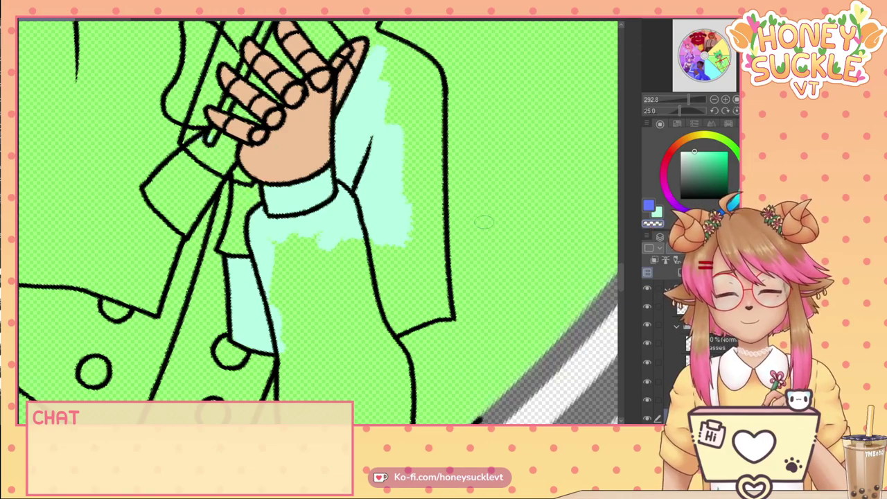
Fill the raised forearm's sleeve with pale mint from the cuff down to the wheel's rim.
{"action": "left_click", "coordinate": [658, 215]}
{"action": "mouse_move", "coordinate": [366, 241]}
{"action": "left_mouse_down"}
{"action": "mouse_move", "coordinate": [362, 289]}
{"action": "mouse_move", "coordinate": [378, 326]}
{"action": "mouse_move", "coordinate": [267, 258]}
{"action": "left_mouse_up"}
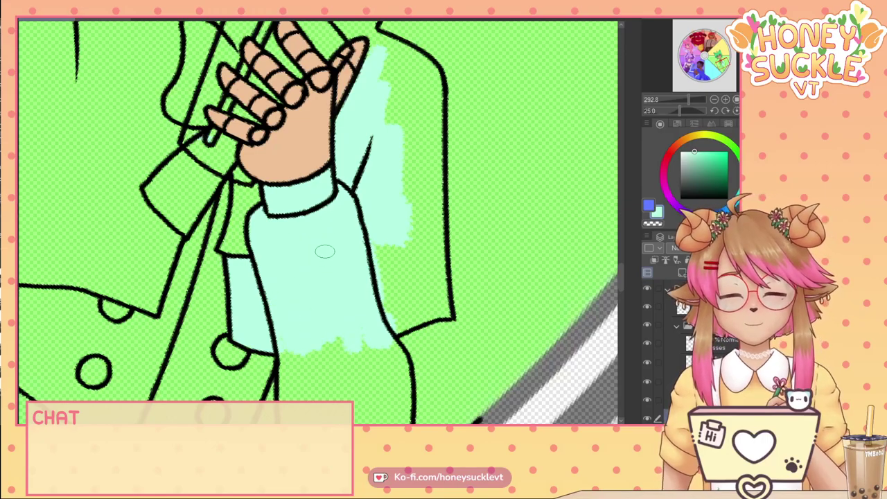
{"action": "left_click_drag", "start_coordinate": [338, 298], "coordinate": [295, 171]}
{"action": "mouse_move", "coordinate": [240, 211]}
{"action": "left_mouse_down"}
{"action": "mouse_move", "coordinate": [251, 316]}
{"action": "mouse_move", "coordinate": [265, 343]}
{"action": "mouse_move", "coordinate": [306, 379]}
{"action": "mouse_move", "coordinate": [344, 348]}
{"action": "mouse_move", "coordinate": [346, 254]}
{"action": "mouse_move", "coordinate": [332, 190]}
{"action": "mouse_move", "coordinate": [359, 253]}
{"action": "mouse_move", "coordinate": [350, 212]}
{"action": "mouse_move", "coordinate": [360, 269]}
{"action": "mouse_move", "coordinate": [334, 252]}
{"action": "mouse_move", "coordinate": [339, 305]}
{"action": "mouse_move", "coordinate": [294, 189]}
{"action": "mouse_move", "coordinate": [292, 278]}
{"action": "mouse_move", "coordinate": [271, 229]}
{"action": "mouse_move", "coordinate": [256, 294]}
{"action": "mouse_move", "coordinate": [251, 274]}
{"action": "mouse_move", "coordinate": [275, 325]}
{"action": "mouse_move", "coordinate": [311, 353]}
{"action": "mouse_move", "coordinate": [300, 299]}
{"action": "mouse_move", "coordinate": [326, 317]}
{"action": "left_mouse_up"}
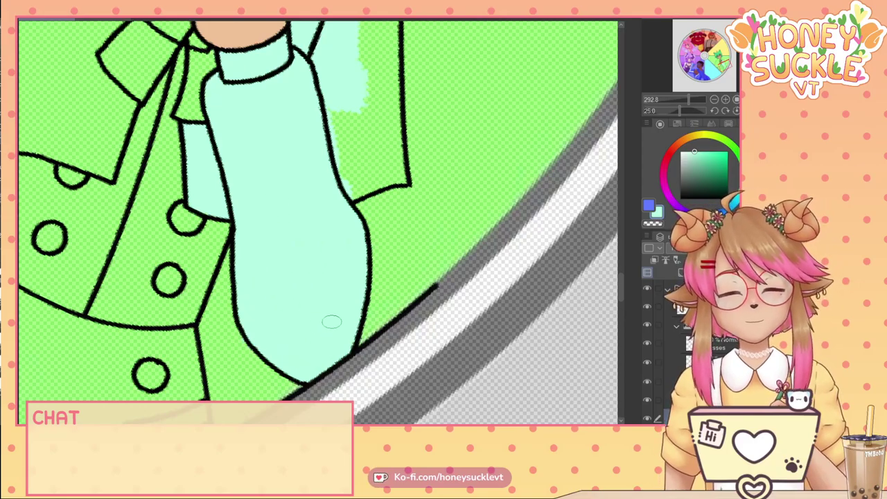
Fill the draped cape section behind the raised arm with pale mint, from the thumb and shoulder to the lower hem.
{"action": "left_click_drag", "start_coordinate": [261, 163], "coordinate": [216, 281]}
{"action": "mouse_move", "coordinate": [285, 39]}
{"action": "left_mouse_down"}
{"action": "mouse_move", "coordinate": [337, 59]}
{"action": "mouse_move", "coordinate": [309, 37]}
{"action": "mouse_move", "coordinate": [338, 56]}
{"action": "mouse_move", "coordinate": [332, 159]}
{"action": "mouse_move", "coordinate": [322, 170]}
{"action": "mouse_move", "coordinate": [306, 88]}
{"action": "mouse_move", "coordinate": [294, 140]}
{"action": "mouse_move", "coordinate": [294, 69]}
{"action": "mouse_move", "coordinate": [284, 63]}
{"action": "mouse_move", "coordinate": [291, 71]}
{"action": "mouse_move", "coordinate": [324, 73]}
{"action": "left_mouse_up"}
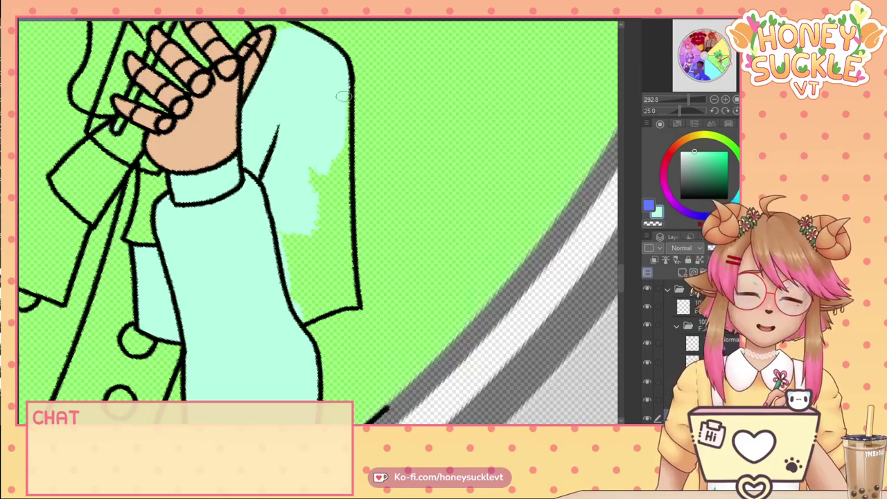
{"action": "mouse_move", "coordinate": [344, 97]}
{"action": "left_mouse_down"}
{"action": "mouse_move", "coordinate": [341, 151]}
{"action": "mouse_move", "coordinate": [344, 88]}
{"action": "mouse_move", "coordinate": [335, 240]}
{"action": "mouse_move", "coordinate": [342, 154]}
{"action": "mouse_move", "coordinate": [332, 156]}
{"action": "mouse_move", "coordinate": [322, 222]}
{"action": "mouse_move", "coordinate": [315, 188]}
{"action": "mouse_move", "coordinate": [290, 247]}
{"action": "mouse_move", "coordinate": [291, 210]}
{"action": "mouse_move", "coordinate": [262, 269]}
{"action": "mouse_move", "coordinate": [300, 239]}
{"action": "mouse_move", "coordinate": [305, 307]}
{"action": "mouse_move", "coordinate": [311, 314]}
{"action": "mouse_move", "coordinate": [351, 303]}
{"action": "left_mouse_up"}
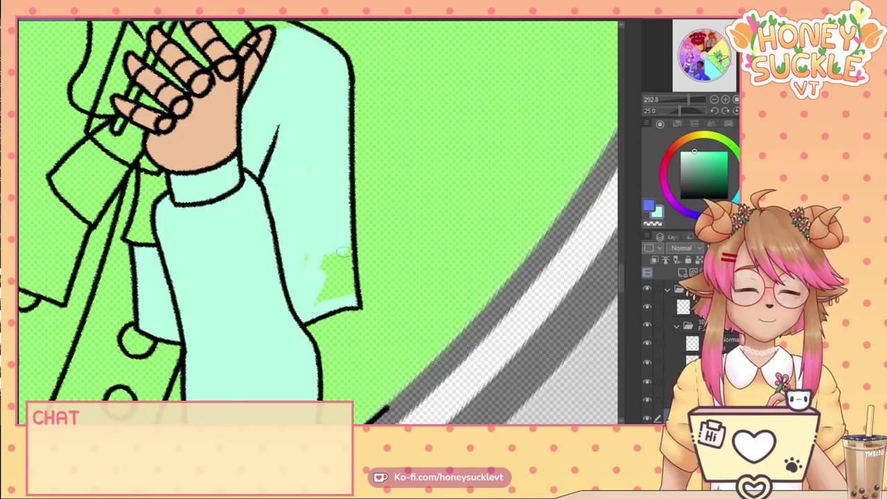
{"action": "mouse_move", "coordinate": [343, 253]}
{"action": "left_mouse_down"}
{"action": "mouse_move", "coordinate": [348, 290]}
{"action": "mouse_move", "coordinate": [341, 259]}
{"action": "mouse_move", "coordinate": [321, 292]}
{"action": "mouse_move", "coordinate": [330, 289]}
{"action": "mouse_move", "coordinate": [312, 260]}
{"action": "left_mouse_up"}
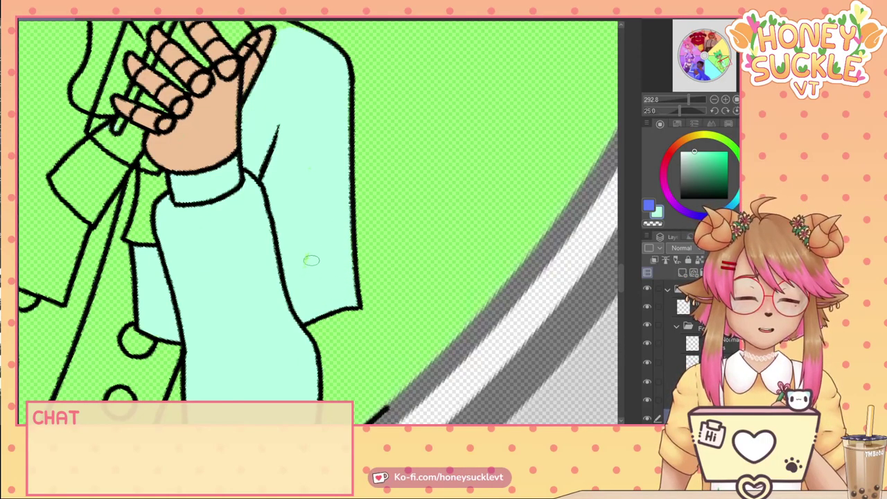
{"action": "left_click_drag", "start_coordinate": [249, 93], "coordinate": [405, 319]}
{"action": "left_click_drag", "start_coordinate": [369, 140], "coordinate": [371, 161]}
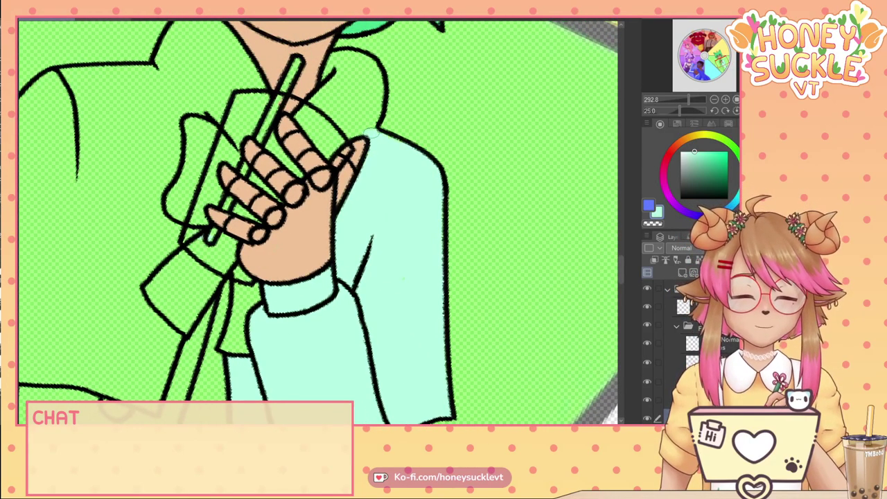
Fill the collar between the neck and raised arm with pale mint, extending it behind the fingers and beside the straw.
{"action": "mouse_move", "coordinate": [341, 56]}
{"action": "left_mouse_down"}
{"action": "mouse_move", "coordinate": [324, 90]}
{"action": "mouse_move", "coordinate": [299, 113]}
{"action": "mouse_move", "coordinate": [326, 154]}
{"action": "mouse_move", "coordinate": [335, 135]}
{"action": "mouse_move", "coordinate": [361, 131]}
{"action": "left_mouse_up"}
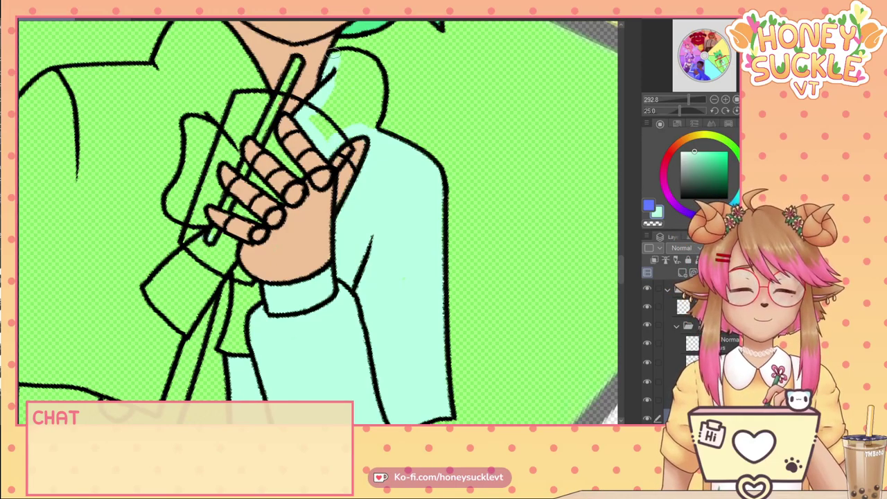
{"action": "mouse_move", "coordinate": [329, 53]}
{"action": "left_mouse_down"}
{"action": "mouse_move", "coordinate": [371, 66]}
{"action": "mouse_move", "coordinate": [379, 91]}
{"action": "mouse_move", "coordinate": [364, 122]}
{"action": "mouse_move", "coordinate": [372, 114]}
{"action": "mouse_move", "coordinate": [350, 100]}
{"action": "mouse_move", "coordinate": [357, 104]}
{"action": "mouse_move", "coordinate": [352, 62]}
{"action": "mouse_move", "coordinate": [330, 87]}
{"action": "mouse_move", "coordinate": [319, 133]}
{"action": "mouse_move", "coordinate": [348, 88]}
{"action": "left_mouse_up"}
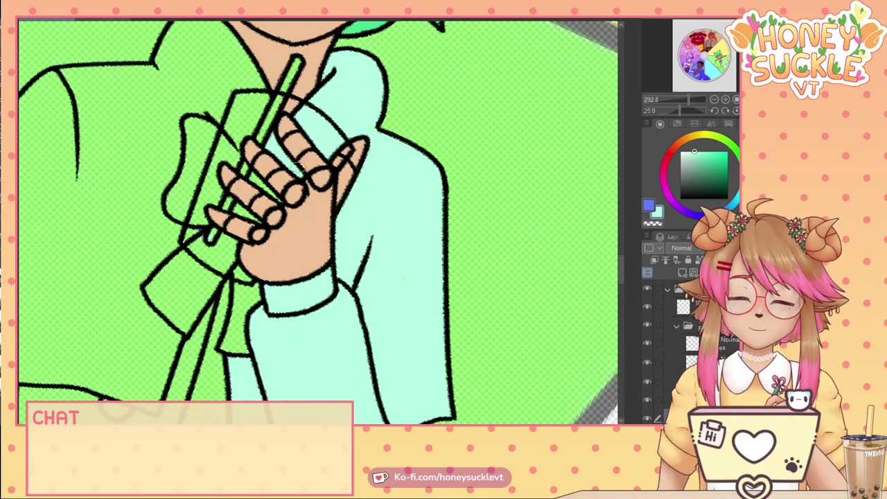
{"action": "mouse_move", "coordinate": [229, 126]}
{"action": "left_mouse_down"}
{"action": "mouse_move", "coordinate": [238, 142]}
{"action": "mouse_move", "coordinate": [258, 104]}
{"action": "mouse_move", "coordinate": [254, 116]}
{"action": "left_mouse_up"}
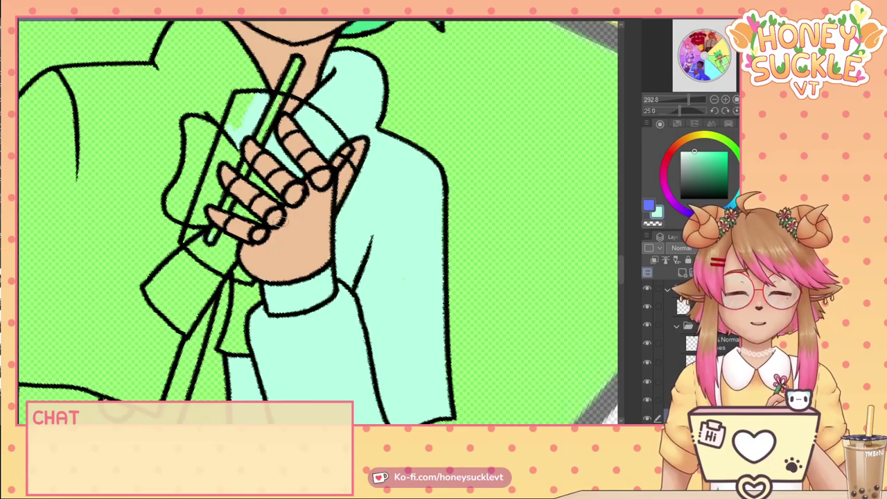
Fill the collar flap on the other side of the neck with pale mint, down to the area above the bow.
{"action": "left_click_drag", "start_coordinate": [162, 166], "coordinate": [208, 275]}
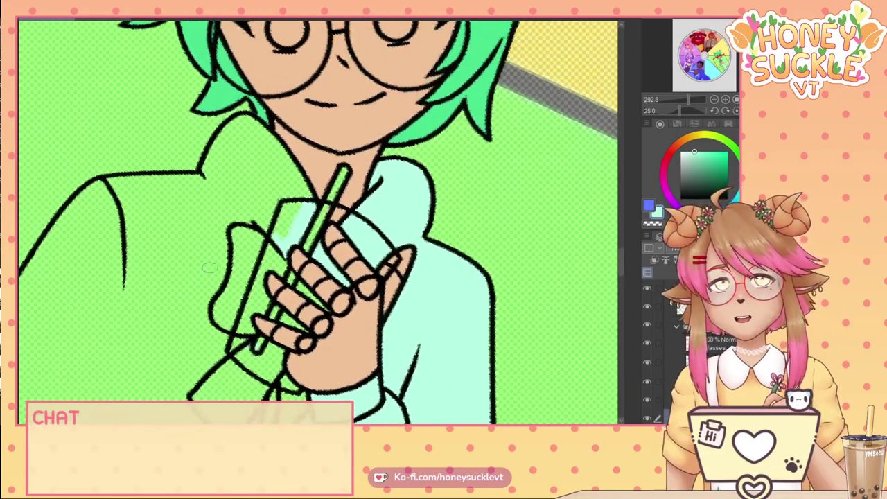
{"action": "mouse_move", "coordinate": [244, 120]}
{"action": "left_mouse_down"}
{"action": "mouse_move", "coordinate": [302, 196]}
{"action": "mouse_move", "coordinate": [300, 189]}
{"action": "mouse_move", "coordinate": [284, 183]}
{"action": "mouse_move", "coordinate": [287, 229]}
{"action": "mouse_move", "coordinate": [265, 218]}
{"action": "mouse_move", "coordinate": [281, 232]}
{"action": "left_mouse_up"}
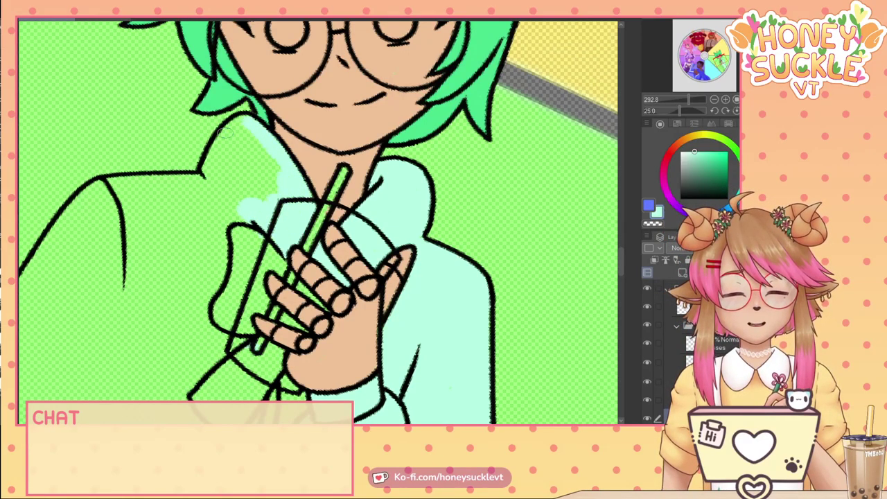
{"action": "mouse_move", "coordinate": [244, 120]}
{"action": "left_mouse_down"}
{"action": "mouse_move", "coordinate": [210, 165]}
{"action": "mouse_move", "coordinate": [236, 208]}
{"action": "mouse_move", "coordinate": [256, 200]}
{"action": "left_mouse_up"}
{"action": "mouse_move", "coordinate": [262, 197]}
{"action": "left_mouse_down"}
{"action": "mouse_move", "coordinate": [262, 145]}
{"action": "mouse_move", "coordinate": [279, 176]}
{"action": "mouse_move", "coordinate": [241, 132]}
{"action": "mouse_move", "coordinate": [226, 179]}
{"action": "mouse_move", "coordinate": [227, 147]}
{"action": "mouse_move", "coordinate": [247, 132]}
{"action": "left_mouse_up"}
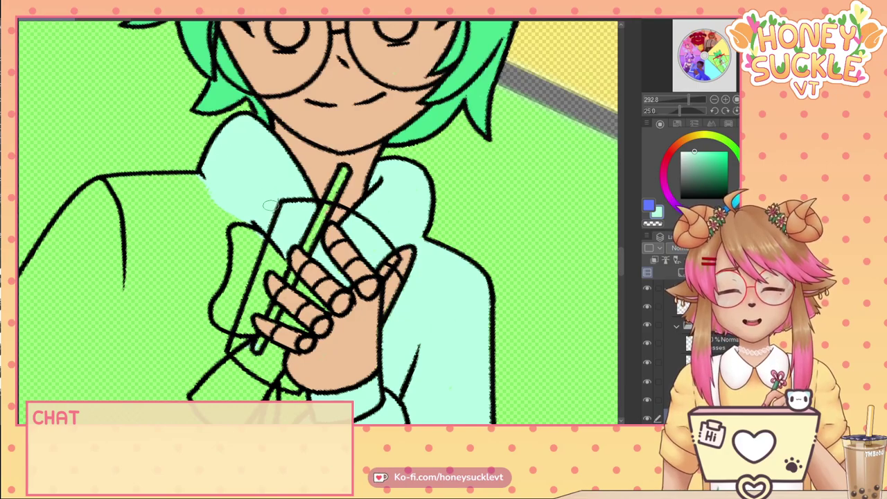
Run a pale mint border inside the front cape section along its shoulder line, the wheel divider and the lower hem, colouring the sliver below.
{"action": "left_click_drag", "start_coordinate": [196, 232], "coordinate": [278, 206]}
{"action": "mouse_move", "coordinate": [269, 158]}
{"action": "left_mouse_down"}
{"action": "mouse_move", "coordinate": [247, 156]}
{"action": "mouse_move", "coordinate": [292, 150]}
{"action": "mouse_move", "coordinate": [211, 156]}
{"action": "mouse_move", "coordinate": [234, 156]}
{"action": "mouse_move", "coordinate": [225, 178]}
{"action": "left_mouse_up"}
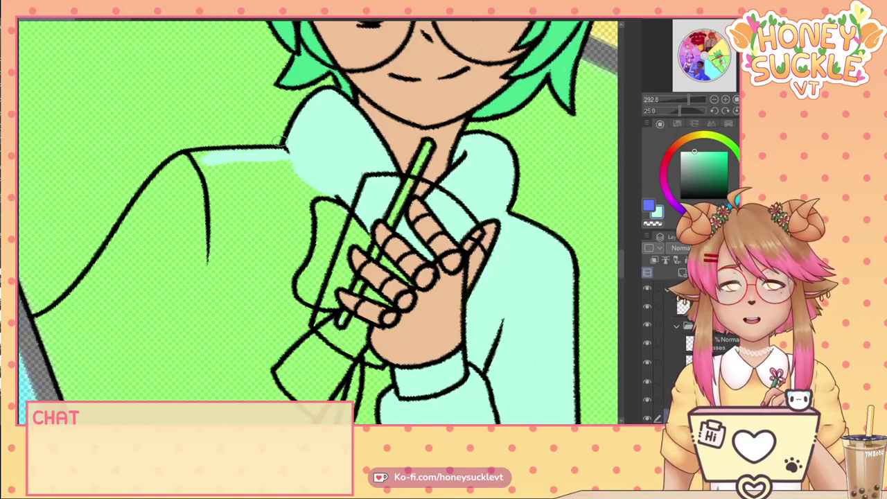
{"action": "mouse_move", "coordinate": [205, 157]}
{"action": "left_mouse_down"}
{"action": "mouse_move", "coordinate": [163, 175]}
{"action": "mouse_move", "coordinate": [167, 167]}
{"action": "mouse_move", "coordinate": [102, 262]}
{"action": "left_mouse_up"}
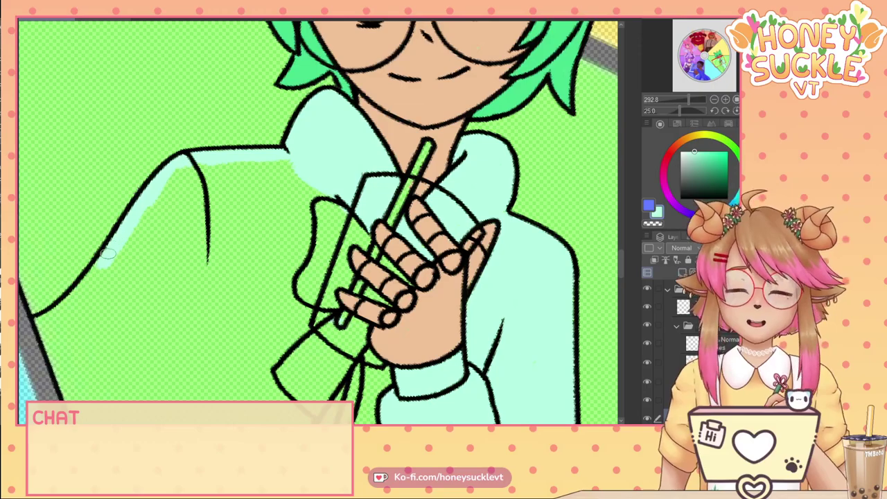
{"action": "left_click_drag", "start_coordinate": [109, 254], "coordinate": [33, 320]}
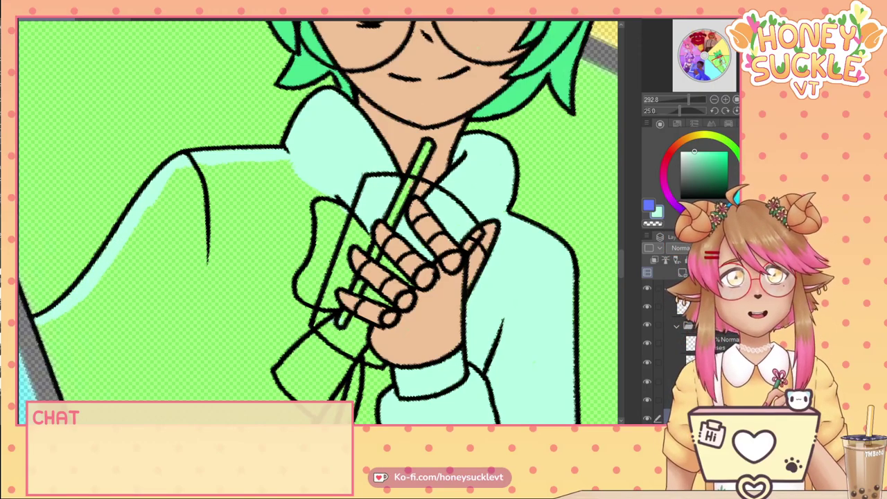
{"action": "left_click_drag", "start_coordinate": [139, 320], "coordinate": [152, 160]}
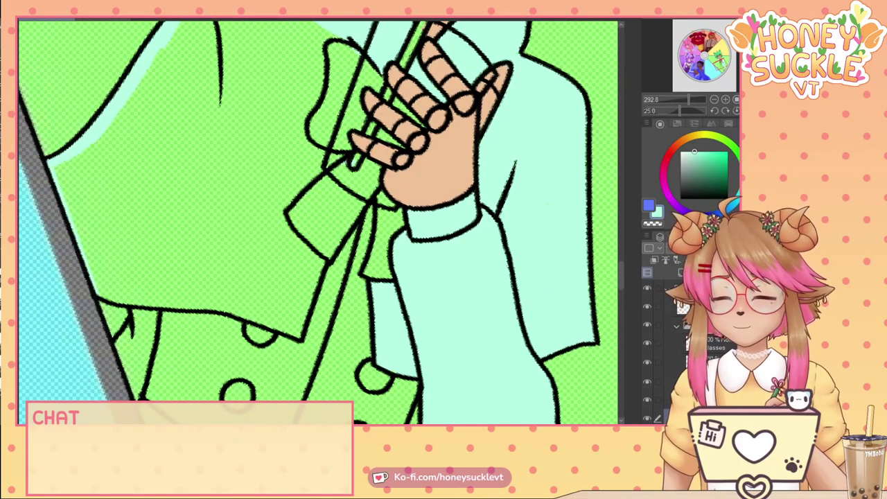
{"action": "mouse_move", "coordinate": [65, 175]}
{"action": "left_mouse_down"}
{"action": "mouse_move", "coordinate": [97, 298]}
{"action": "mouse_move", "coordinate": [88, 262]}
{"action": "mouse_move", "coordinate": [97, 286]}
{"action": "left_mouse_up"}
{"action": "mouse_move", "coordinate": [50, 158]}
{"action": "left_mouse_down"}
{"action": "mouse_move", "coordinate": [104, 300]}
{"action": "mouse_move", "coordinate": [151, 340]}
{"action": "mouse_move", "coordinate": [137, 392]}
{"action": "mouse_move", "coordinate": [131, 323]}
{"action": "mouse_move", "coordinate": [118, 347]}
{"action": "mouse_move", "coordinate": [129, 385]}
{"action": "mouse_move", "coordinate": [129, 348]}
{"action": "mouse_move", "coordinate": [123, 359]}
{"action": "left_mouse_up"}
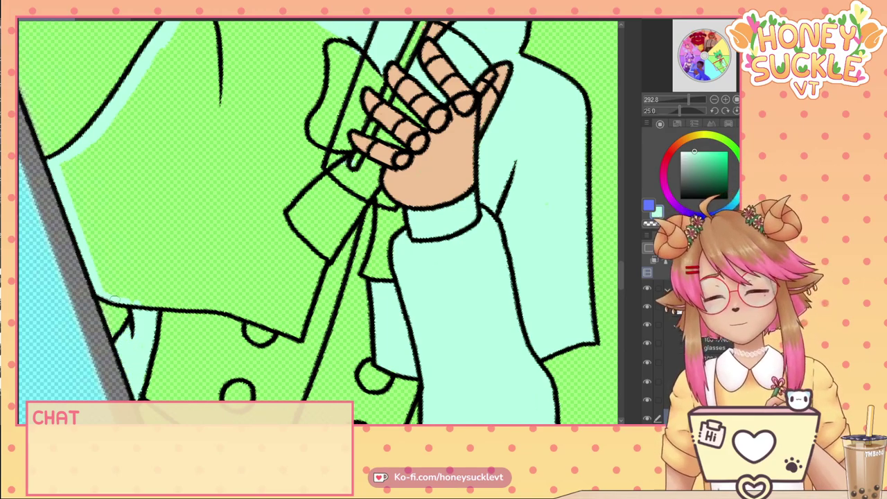
{"action": "mouse_move", "coordinate": [112, 298]}
{"action": "left_mouse_down"}
{"action": "mouse_move", "coordinate": [225, 312]}
{"action": "mouse_move", "coordinate": [298, 336]}
{"action": "left_mouse_up"}
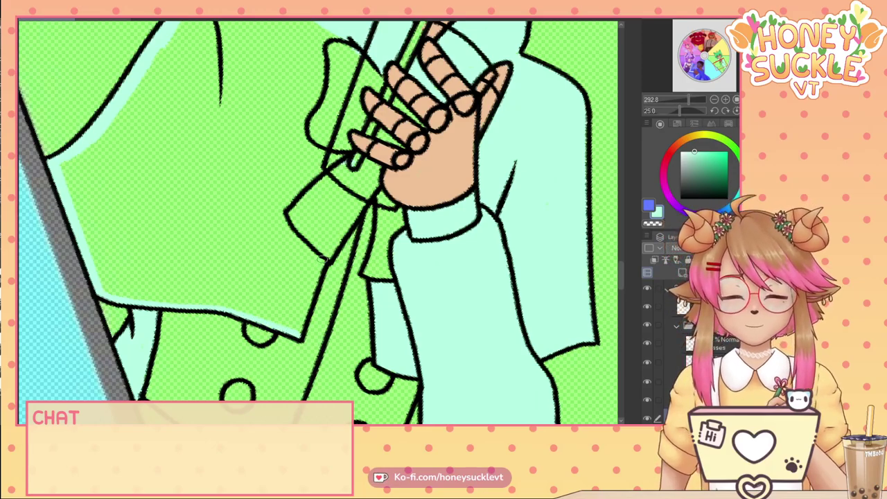
Close the pale mint border along the cape's front edge and around the bow's tail and loop up to the collar.
{"action": "left_click_drag", "start_coordinate": [322, 258], "coordinate": [298, 334]}
{"action": "left_click_drag", "start_coordinate": [277, 211], "coordinate": [314, 258]}
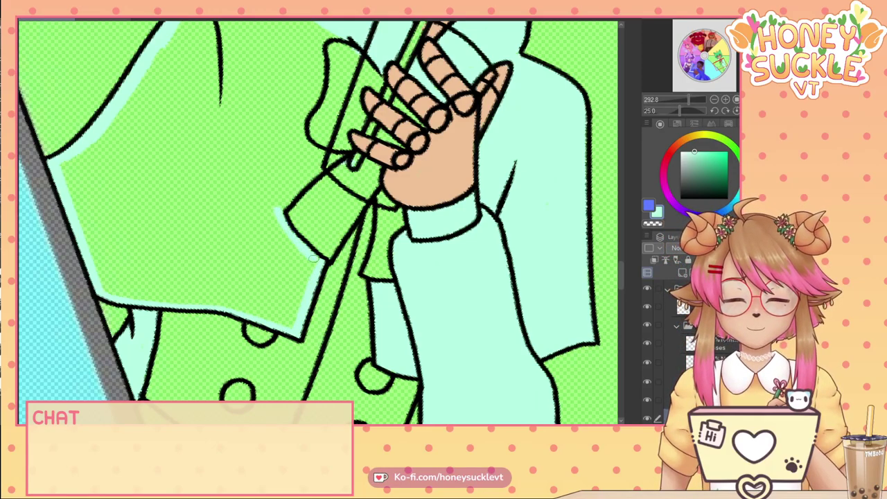
{"action": "left_click_drag", "start_coordinate": [338, 157], "coordinate": [279, 206]}
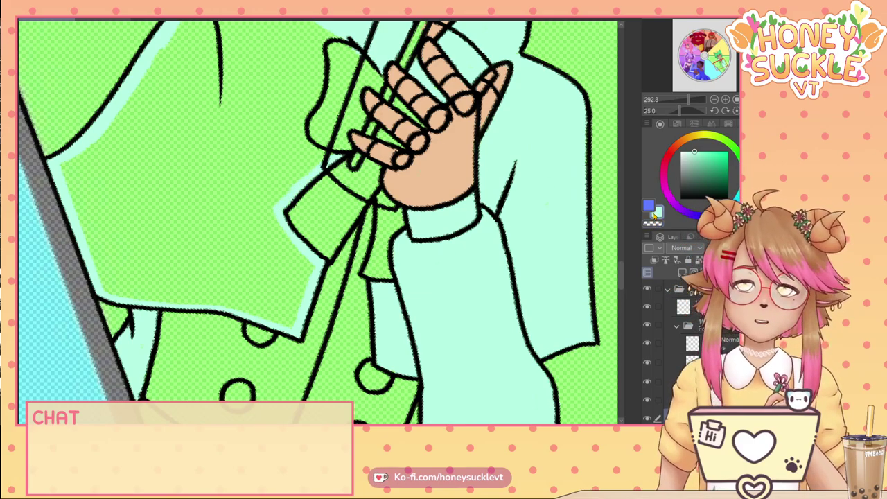
{"action": "mouse_move", "coordinate": [296, 132]}
{"action": "left_mouse_down"}
{"action": "mouse_move", "coordinate": [326, 159]}
{"action": "mouse_move", "coordinate": [340, 145]}
{"action": "mouse_move", "coordinate": [304, 173]}
{"action": "mouse_move", "coordinate": [295, 165]}
{"action": "mouse_move", "coordinate": [301, 146]}
{"action": "mouse_move", "coordinate": [283, 155]}
{"action": "mouse_move", "coordinate": [296, 153]}
{"action": "mouse_move", "coordinate": [266, 210]}
{"action": "mouse_move", "coordinate": [298, 166]}
{"action": "left_mouse_up"}
{"action": "mouse_move", "coordinate": [317, 51]}
{"action": "left_mouse_down"}
{"action": "mouse_move", "coordinate": [300, 125]}
{"action": "mouse_move", "coordinate": [325, 34]}
{"action": "mouse_move", "coordinate": [320, 43]}
{"action": "left_mouse_up"}
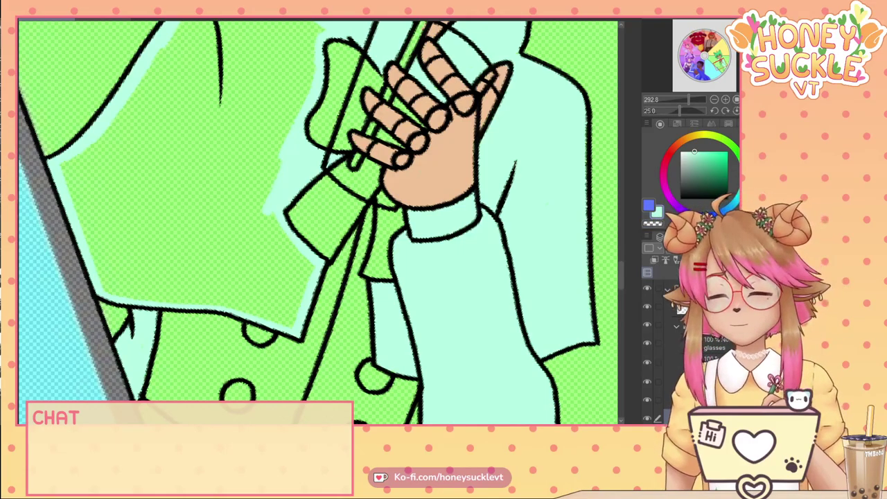
Flood-fill the bordered front cape section with pale mint, undoing any fill that spills over the whole canvas.
{"action": "scroll", "coordinate": [214, 156], "scroll_direction": "down", "scroll_amount": 2}
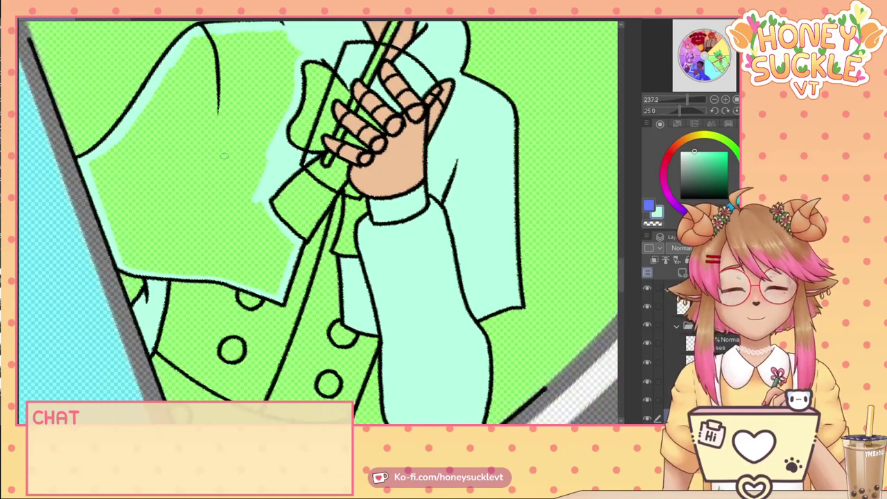
{"action": "left_click_drag", "start_coordinate": [246, 161], "coordinate": [205, 258]}
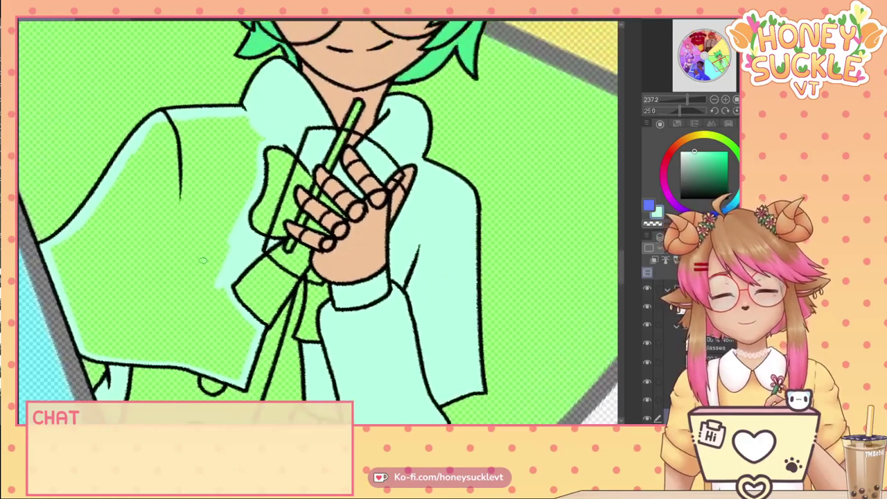
{"action": "left_click", "coordinate": [131, 295]}
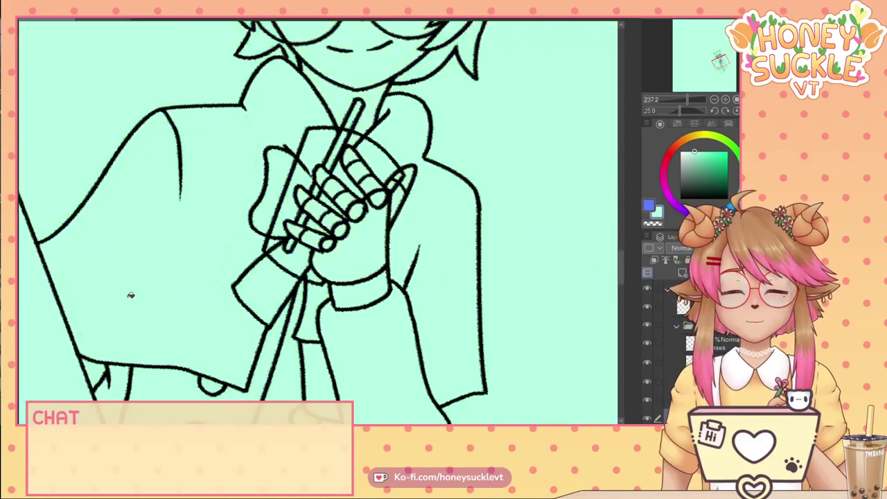
{"action": "key", "text": "ctrl+z"}
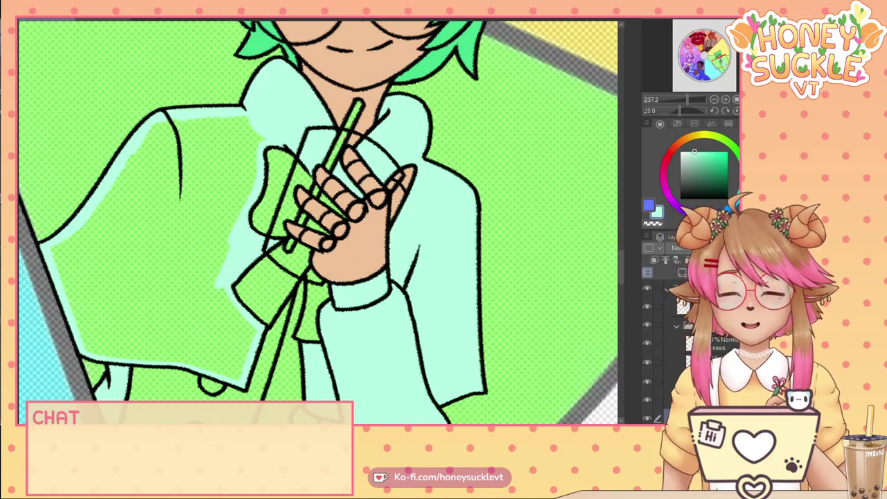
{"action": "left_click", "coordinate": [179, 296]}
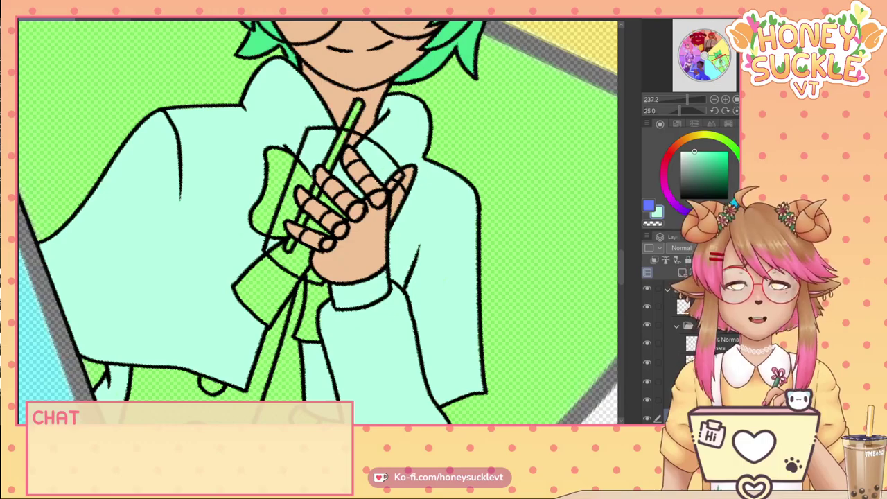
Check the remaining uncoloured clothing, pick a dark teal with the reference illustration open, and return to the colour wheel canvas.
{"action": "scroll", "coordinate": [342, 304], "scroll_direction": "down", "scroll_amount": 3}
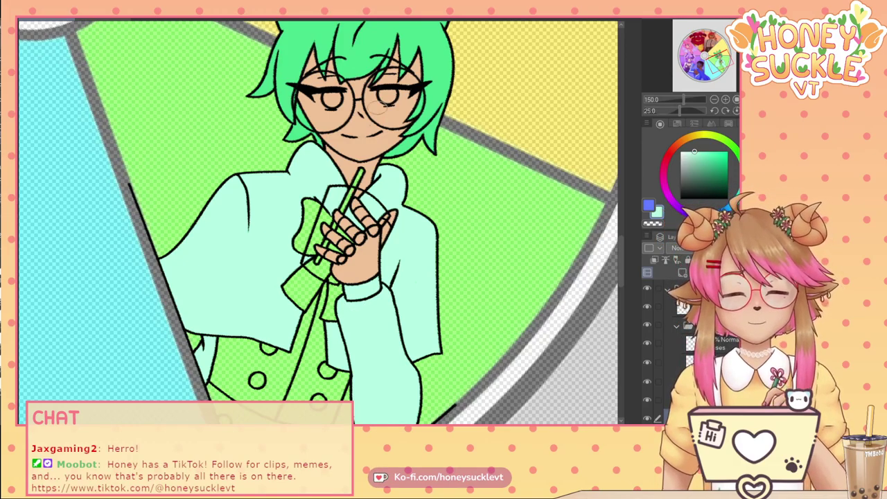
{"action": "scroll", "coordinate": [305, 173], "scroll_direction": "down", "scroll_amount": 2}
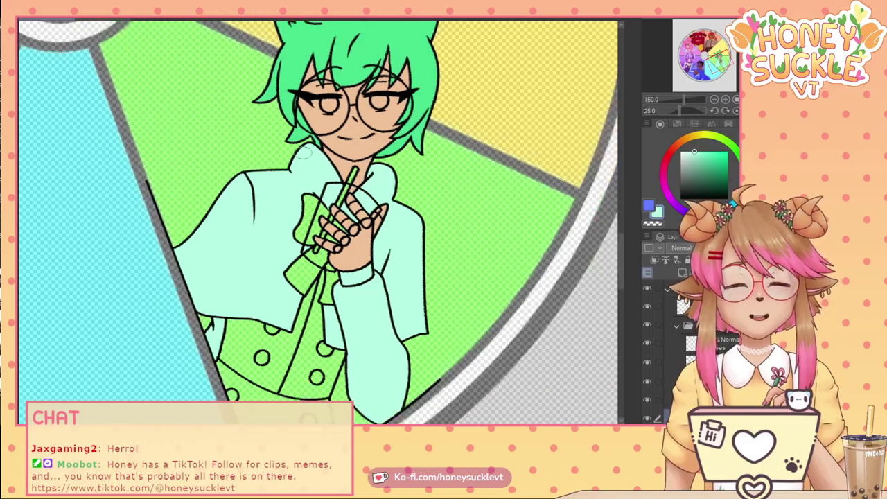
{"action": "scroll", "coordinate": [315, 181], "scroll_direction": "down", "scroll_amount": 1}
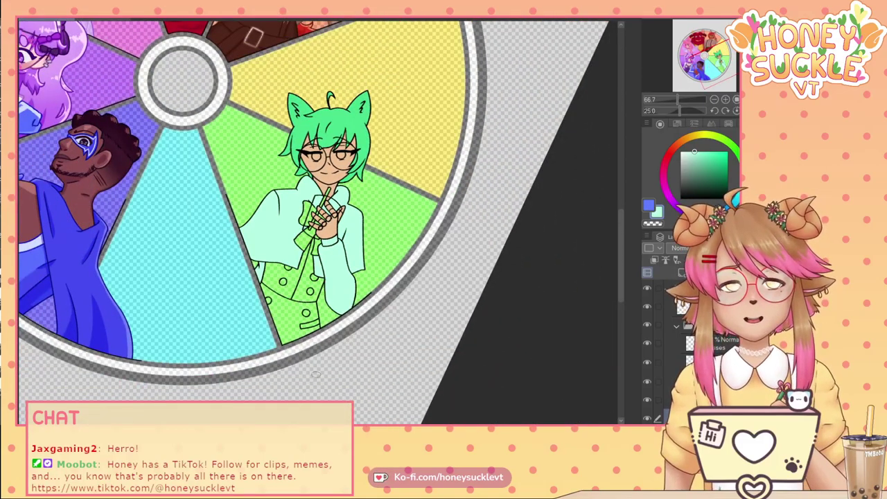
{"action": "scroll", "coordinate": [314, 322], "scroll_direction": "up", "scroll_amount": 3}
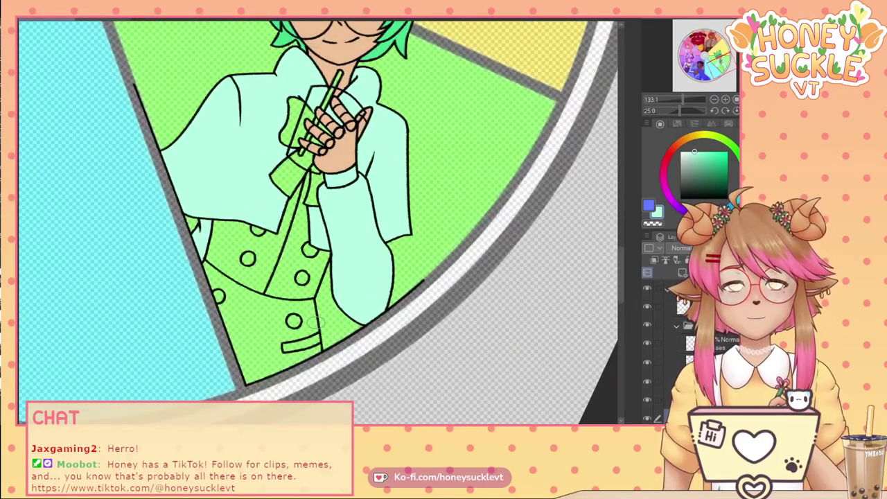
{"action": "left_click", "coordinate": [89, 23]}
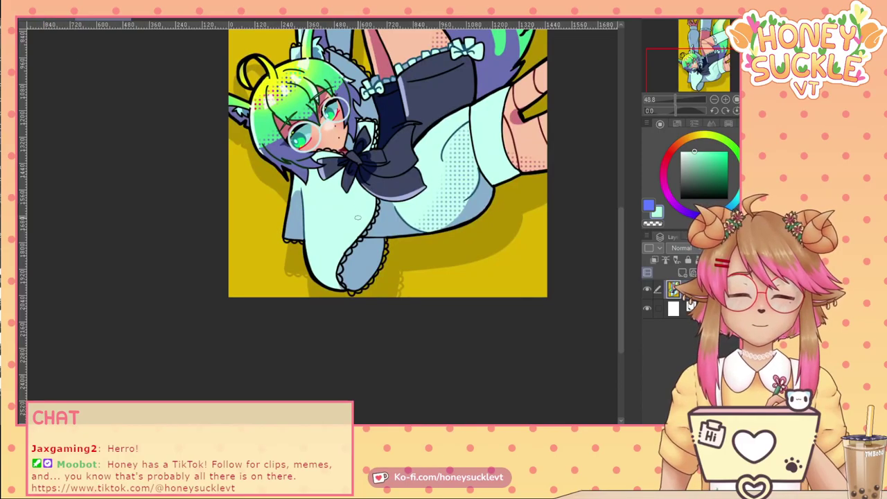
{"action": "left_click", "coordinate": [407, 156], "text": "alt"}
{"action": "left_click", "coordinate": [735, 200]}
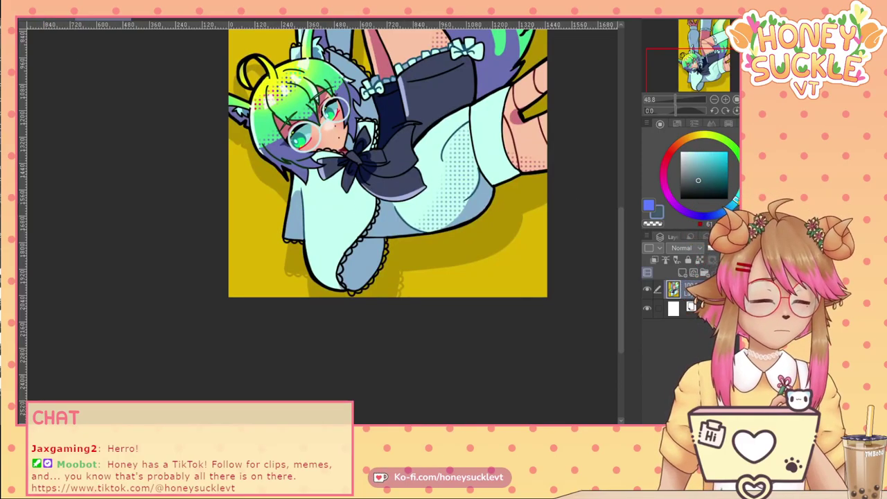
{"action": "left_click", "coordinate": [45, 22]}
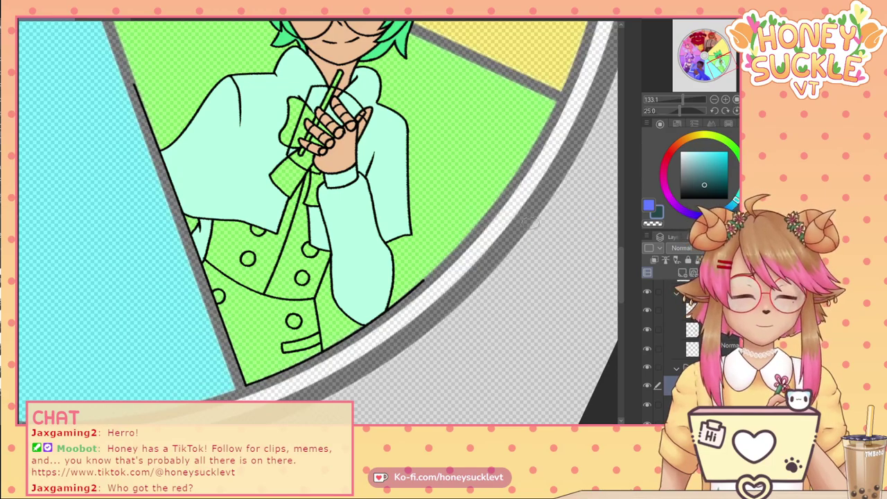
Reset the canvas rotation to 0 and look over the finished characters in the other wheel wedges.
{"action": "scroll", "coordinate": [187, 183], "scroll_direction": "down", "scroll_amount": 4}
{"action": "left_click_drag", "start_coordinate": [117, 138], "coordinate": [203, 414]}
{"action": "left_click", "coordinate": [737, 111]}
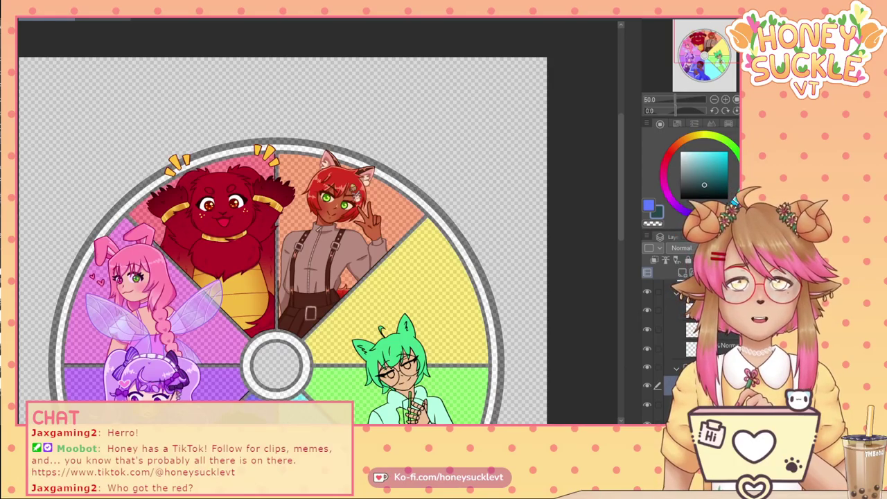
{"action": "scroll", "coordinate": [216, 279], "scroll_direction": "up", "scroll_amount": 2}
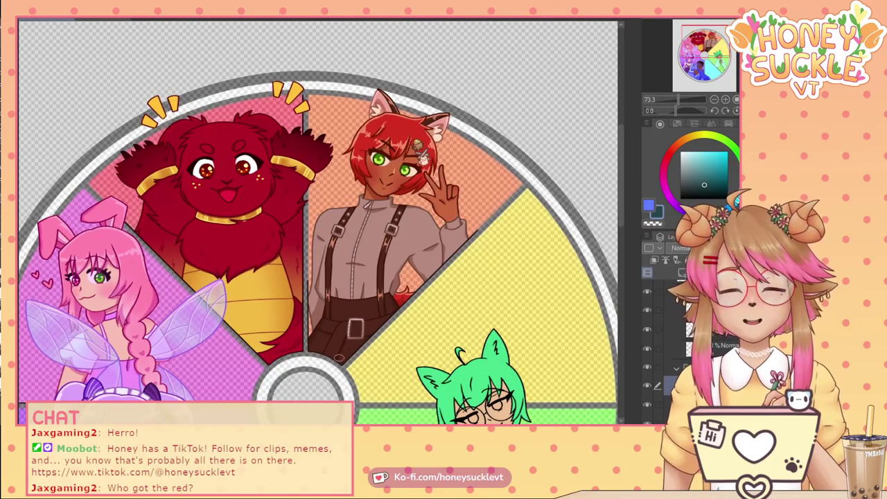
{"action": "left_click_drag", "start_coordinate": [372, 379], "coordinate": [304, 284]}
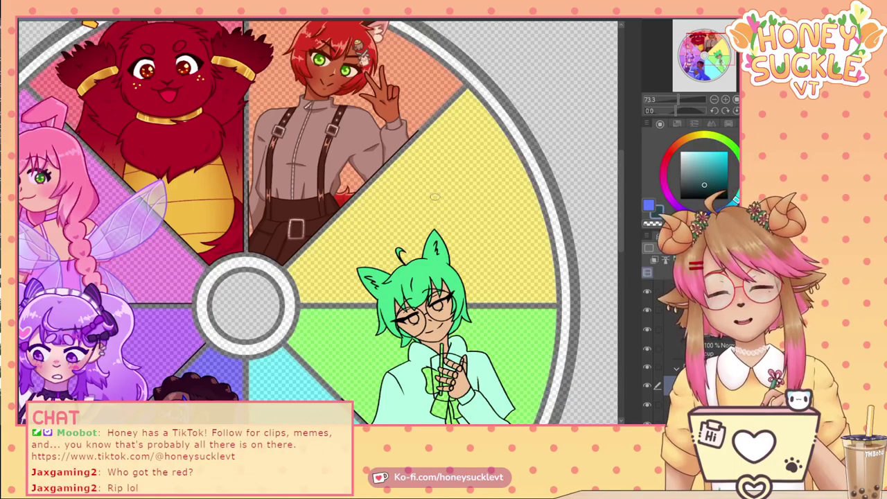
{"action": "left_click_drag", "start_coordinate": [329, 367], "coordinate": [270, 145]}
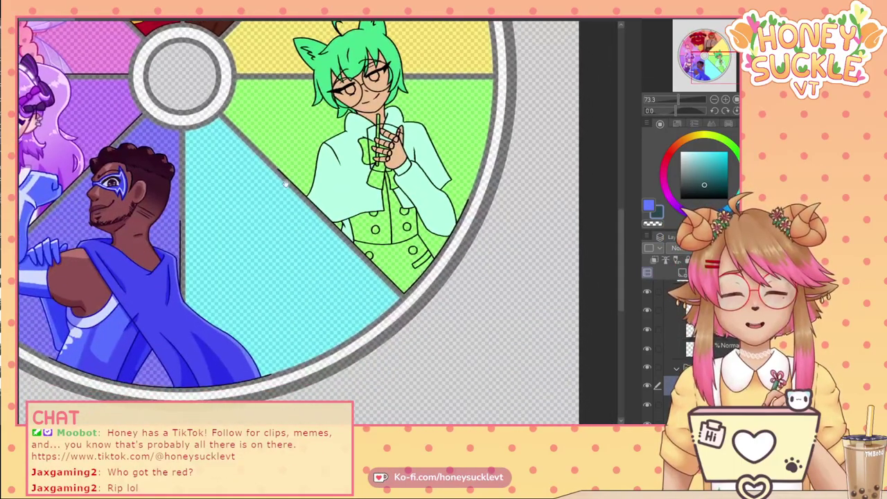
{"action": "left_click_drag", "start_coordinate": [342, 187], "coordinate": [305, 242]}
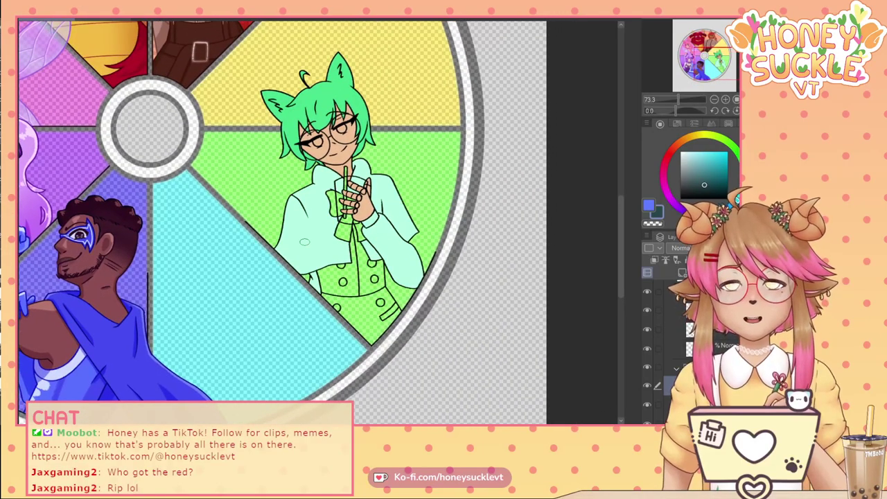
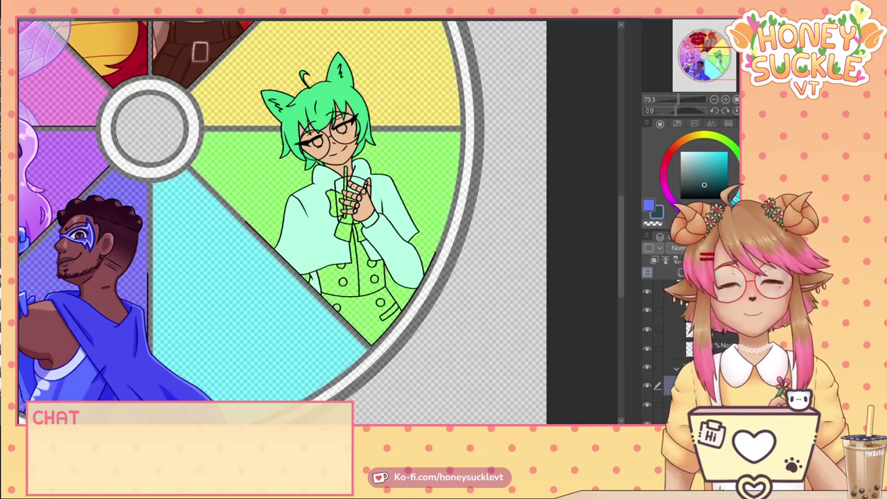
Paint dark teal down the garment's centre, from the narrow opening under the bow past the waist seam, and start along the sleeve-side upper edge.
{"action": "scroll", "coordinate": [367, 298], "scroll_direction": "up", "scroll_amount": 3}
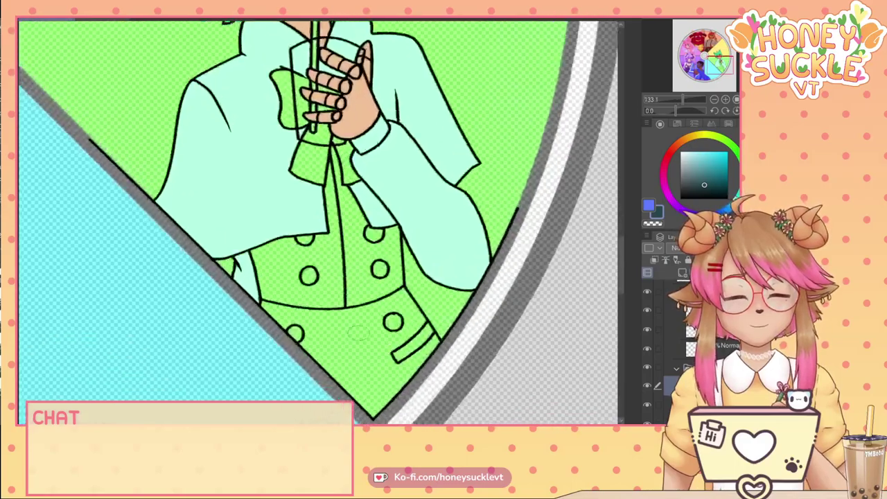
{"action": "mouse_move", "coordinate": [357, 332]}
{"action": "left_mouse_down"}
{"action": "mouse_move", "coordinate": [363, 298]}
{"action": "mouse_move", "coordinate": [373, 292]}
{"action": "mouse_move", "coordinate": [340, 282]}
{"action": "mouse_move", "coordinate": [354, 327]}
{"action": "mouse_move", "coordinate": [345, 282]}
{"action": "left_mouse_up"}
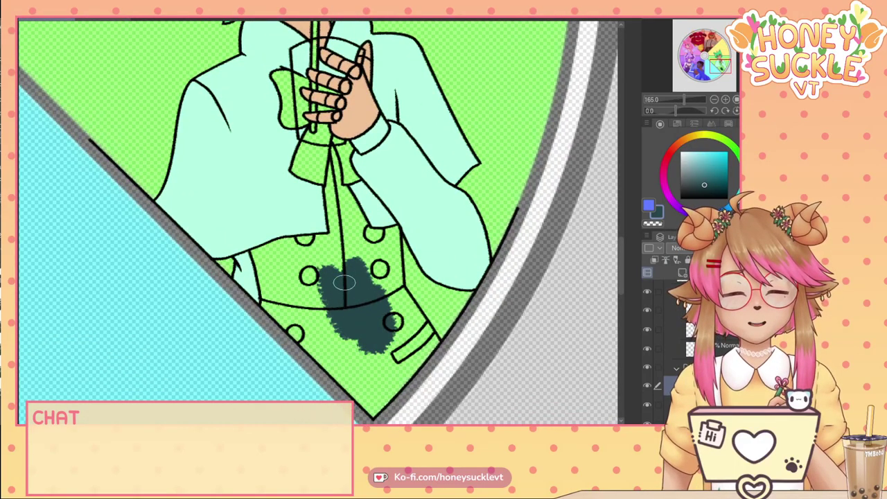
{"action": "scroll", "coordinate": [318, 222], "scroll_direction": "up", "scroll_amount": 2}
{"action": "mouse_move", "coordinate": [330, 126]}
{"action": "left_mouse_down"}
{"action": "mouse_move", "coordinate": [339, 204]}
{"action": "mouse_move", "coordinate": [329, 179]}
{"action": "mouse_move", "coordinate": [331, 249]}
{"action": "mouse_move", "coordinate": [335, 198]}
{"action": "mouse_move", "coordinate": [353, 275]}
{"action": "mouse_move", "coordinate": [353, 198]}
{"action": "mouse_move", "coordinate": [372, 241]}
{"action": "mouse_move", "coordinate": [357, 197]}
{"action": "mouse_move", "coordinate": [365, 220]}
{"action": "left_mouse_up"}
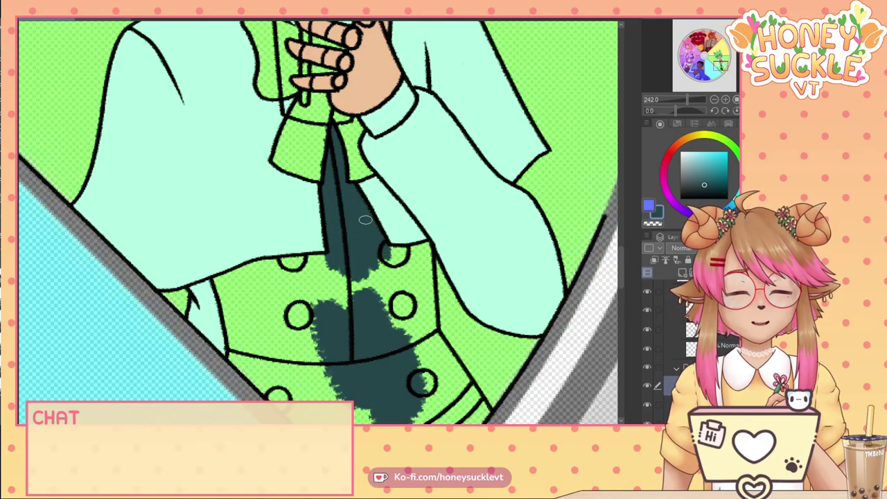
{"action": "mouse_move", "coordinate": [420, 246]}
{"action": "left_mouse_down"}
{"action": "mouse_move", "coordinate": [372, 263]}
{"action": "mouse_move", "coordinate": [373, 255]}
{"action": "mouse_move", "coordinate": [372, 331]}
{"action": "mouse_move", "coordinate": [349, 264]}
{"action": "mouse_move", "coordinate": [364, 277]}
{"action": "mouse_move", "coordinate": [337, 330]}
{"action": "mouse_move", "coordinate": [338, 274]}
{"action": "mouse_move", "coordinate": [328, 326]}
{"action": "left_mouse_up"}
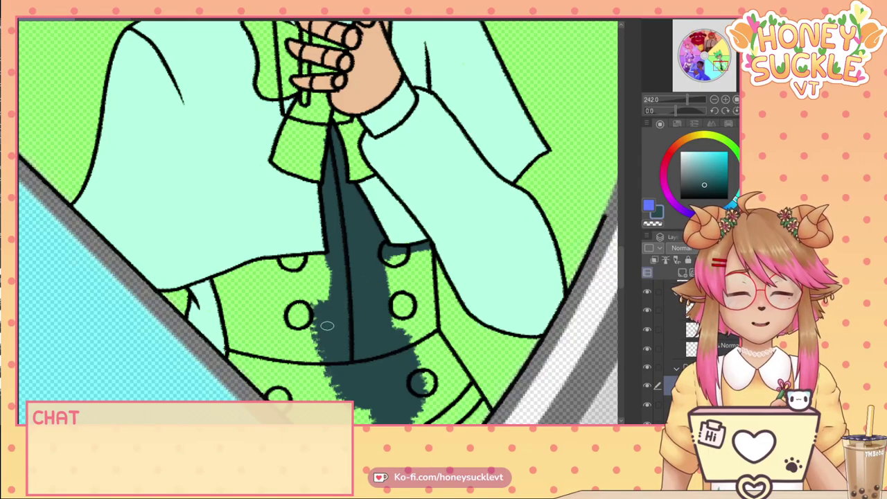
Edge the bodice in dark teal along its outer sides and beneath the cape hem, and fill the buttoned half nearest the raised arm.
{"action": "mouse_move", "coordinate": [212, 281]}
{"action": "left_mouse_down"}
{"action": "mouse_move", "coordinate": [234, 357]}
{"action": "mouse_move", "coordinate": [233, 325]}
{"action": "left_mouse_up"}
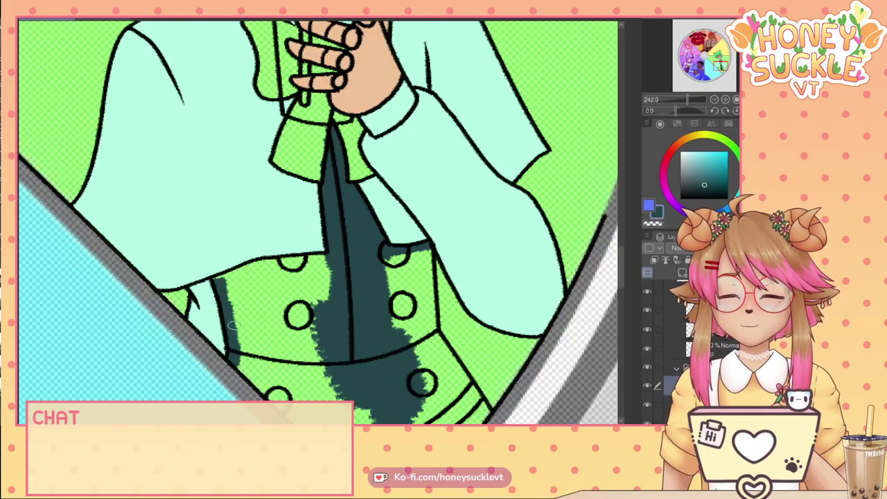
{"action": "left_click_drag", "start_coordinate": [220, 277], "coordinate": [338, 257]}
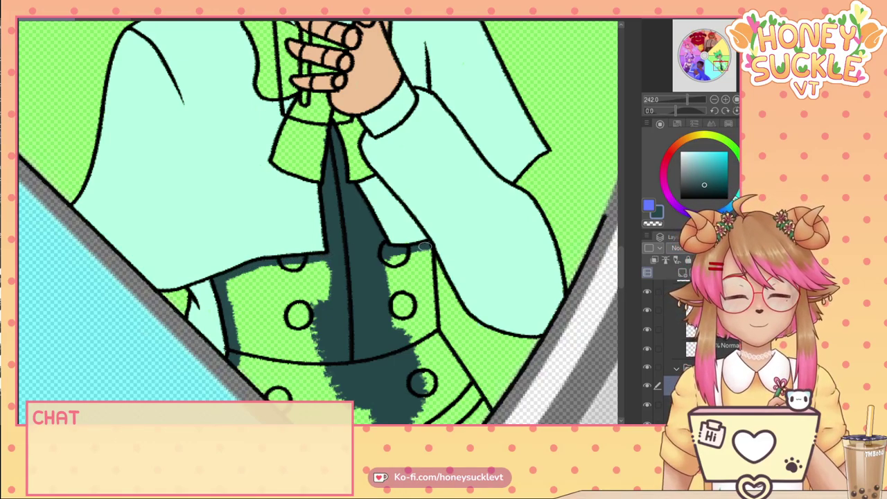
{"action": "mouse_move", "coordinate": [426, 247]}
{"action": "left_mouse_down"}
{"action": "mouse_move", "coordinate": [431, 330]}
{"action": "mouse_move", "coordinate": [420, 259]}
{"action": "mouse_move", "coordinate": [399, 264]}
{"action": "mouse_move", "coordinate": [424, 254]}
{"action": "mouse_move", "coordinate": [388, 285]}
{"action": "mouse_move", "coordinate": [384, 262]}
{"action": "mouse_move", "coordinate": [397, 319]}
{"action": "mouse_move", "coordinate": [416, 336]}
{"action": "mouse_move", "coordinate": [406, 276]}
{"action": "mouse_move", "coordinate": [407, 315]}
{"action": "mouse_move", "coordinate": [400, 290]}
{"action": "mouse_move", "coordinate": [423, 378]}
{"action": "mouse_move", "coordinate": [437, 341]}
{"action": "left_mouse_up"}
{"action": "left_click_drag", "start_coordinate": [484, 313], "coordinate": [427, 228]}
{"action": "left_click", "coordinate": [671, 405]}
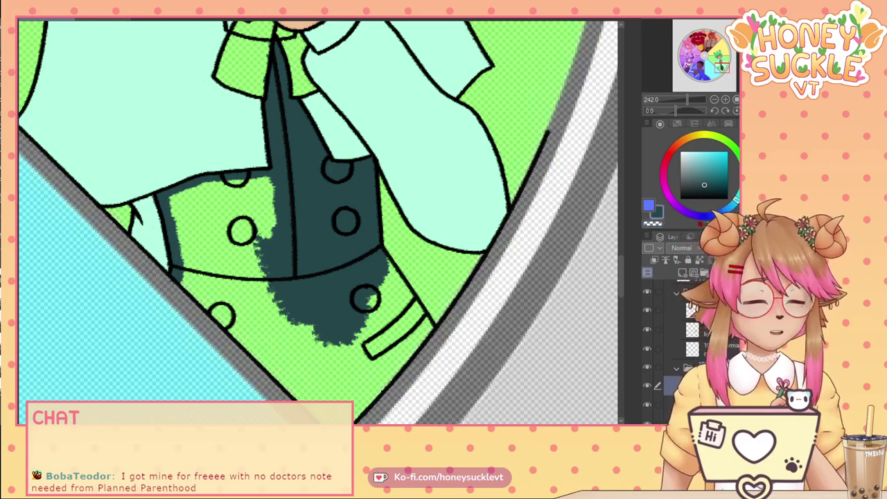
Fill the remaining bodice half under the cape with dark teal, from the centre line to the outer edge above the waist seam.
{"action": "mouse_move", "coordinate": [298, 214]}
{"action": "left_mouse_down"}
{"action": "mouse_move", "coordinate": [272, 204]}
{"action": "mouse_move", "coordinate": [262, 233]}
{"action": "mouse_move", "coordinate": [276, 189]}
{"action": "mouse_move", "coordinate": [249, 196]}
{"action": "mouse_move", "coordinate": [263, 179]}
{"action": "mouse_move", "coordinate": [255, 200]}
{"action": "mouse_move", "coordinate": [264, 234]}
{"action": "mouse_move", "coordinate": [237, 186]}
{"action": "mouse_move", "coordinate": [219, 194]}
{"action": "mouse_move", "coordinate": [244, 225]}
{"action": "mouse_move", "coordinate": [271, 290]}
{"action": "left_mouse_up"}
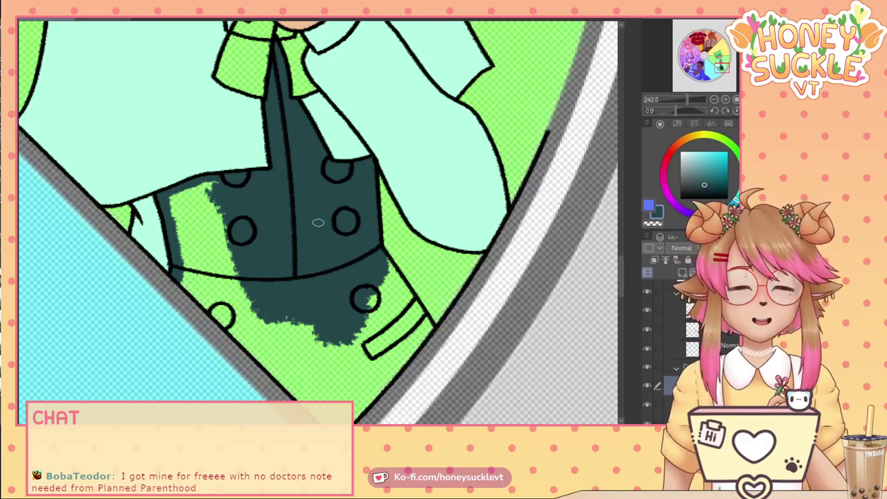
{"action": "mouse_move", "coordinate": [213, 185]}
{"action": "left_mouse_down"}
{"action": "mouse_move", "coordinate": [205, 208]}
{"action": "mouse_move", "coordinate": [205, 188]}
{"action": "mouse_move", "coordinate": [189, 204]}
{"action": "mouse_move", "coordinate": [197, 189]}
{"action": "mouse_move", "coordinate": [175, 203]}
{"action": "mouse_move", "coordinate": [182, 198]}
{"action": "mouse_move", "coordinate": [174, 193]}
{"action": "mouse_move", "coordinate": [172, 234]}
{"action": "mouse_move", "coordinate": [171, 207]}
{"action": "mouse_move", "coordinate": [203, 184]}
{"action": "mouse_move", "coordinate": [239, 280]}
{"action": "mouse_move", "coordinate": [219, 206]}
{"action": "mouse_move", "coordinate": [200, 221]}
{"action": "mouse_move", "coordinate": [210, 271]}
{"action": "mouse_move", "coordinate": [180, 216]}
{"action": "mouse_move", "coordinate": [179, 257]}
{"action": "left_mouse_up"}
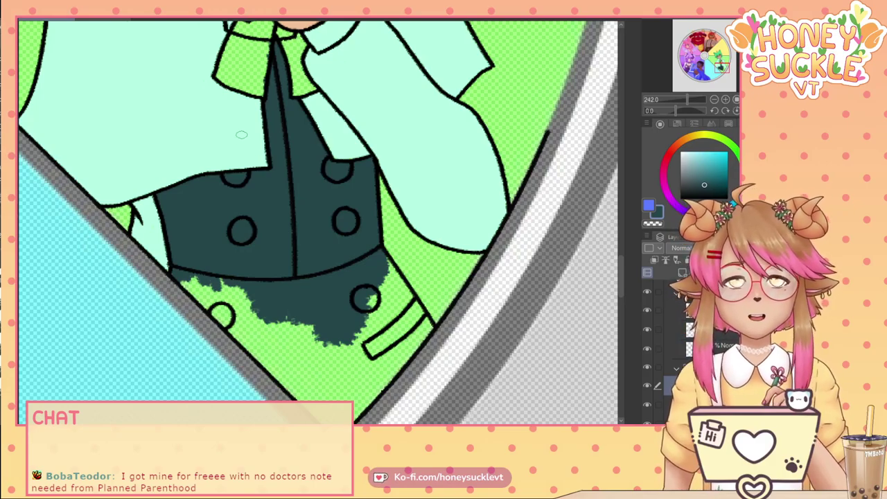
{"action": "left_click_drag", "start_coordinate": [248, 151], "coordinate": [255, 300]}
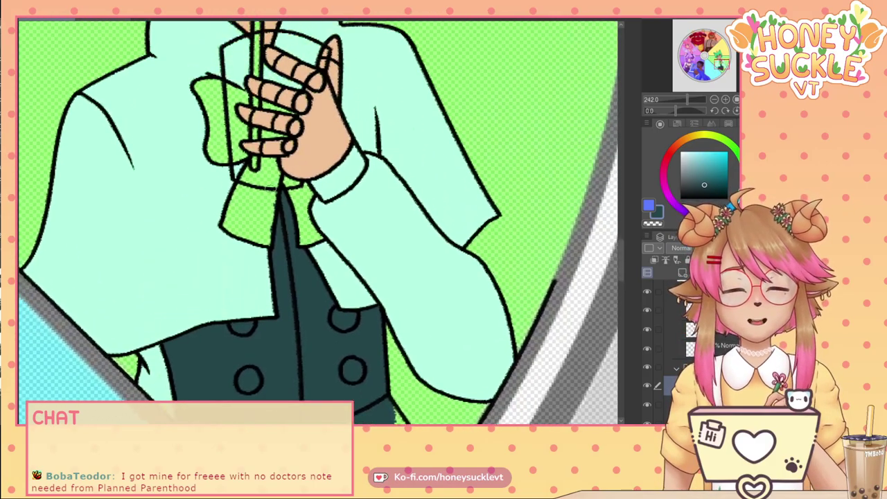
Paint the neck bow's tails, knot and side loop in the vest's dark teal, filling the small leftover gaps.
{"action": "mouse_move", "coordinate": [284, 195]}
{"action": "left_mouse_down"}
{"action": "mouse_move", "coordinate": [288, 178]}
{"action": "mouse_move", "coordinate": [305, 193]}
{"action": "mouse_move", "coordinate": [315, 238]}
{"action": "mouse_move", "coordinate": [300, 207]}
{"action": "mouse_move", "coordinate": [305, 224]}
{"action": "mouse_move", "coordinate": [291, 211]}
{"action": "left_mouse_up"}
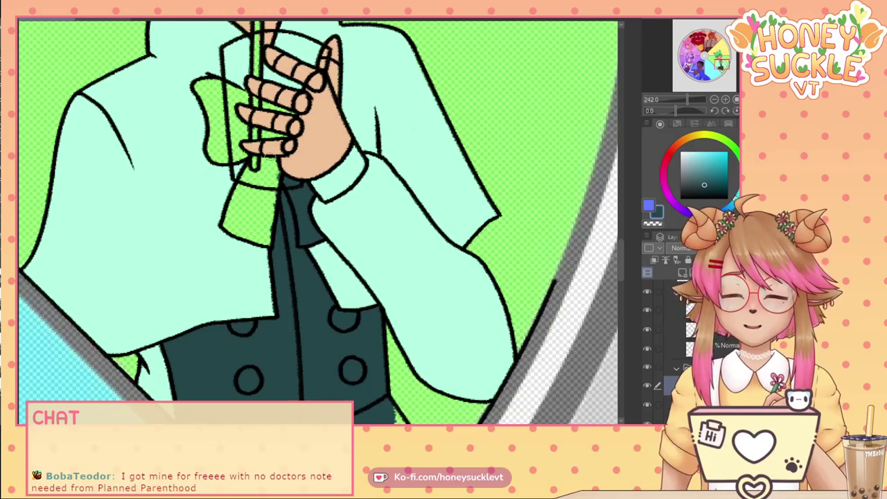
{"action": "mouse_move", "coordinate": [277, 182]}
{"action": "left_mouse_down"}
{"action": "mouse_move", "coordinate": [264, 160]}
{"action": "mouse_move", "coordinate": [276, 179]}
{"action": "mouse_move", "coordinate": [275, 162]}
{"action": "left_mouse_up"}
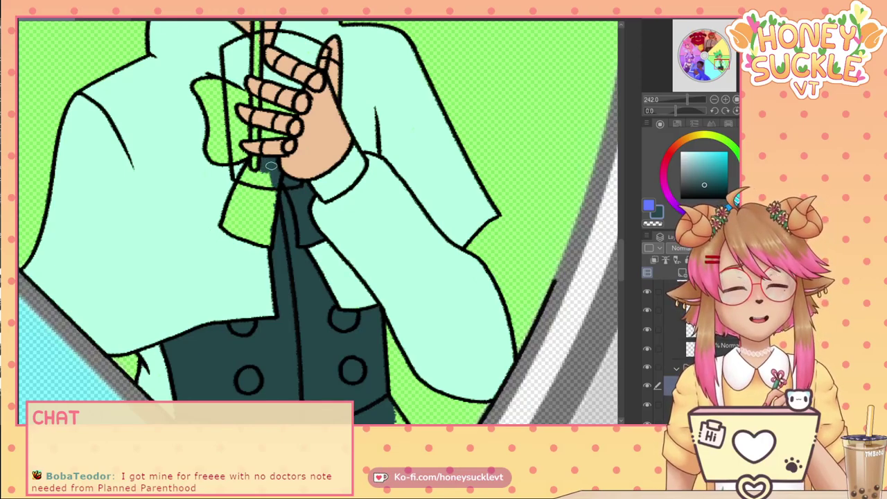
{"action": "mouse_move", "coordinate": [248, 167]}
{"action": "left_mouse_down"}
{"action": "mouse_move", "coordinate": [271, 183]}
{"action": "mouse_move", "coordinate": [260, 203]}
{"action": "mouse_move", "coordinate": [268, 181]}
{"action": "mouse_move", "coordinate": [276, 202]}
{"action": "mouse_move", "coordinate": [279, 172]}
{"action": "mouse_move", "coordinate": [243, 179]}
{"action": "mouse_move", "coordinate": [242, 194]}
{"action": "mouse_move", "coordinate": [252, 179]}
{"action": "mouse_move", "coordinate": [225, 222]}
{"action": "mouse_move", "coordinate": [235, 233]}
{"action": "mouse_move", "coordinate": [268, 238]}
{"action": "mouse_move", "coordinate": [254, 208]}
{"action": "mouse_move", "coordinate": [243, 231]}
{"action": "left_mouse_up"}
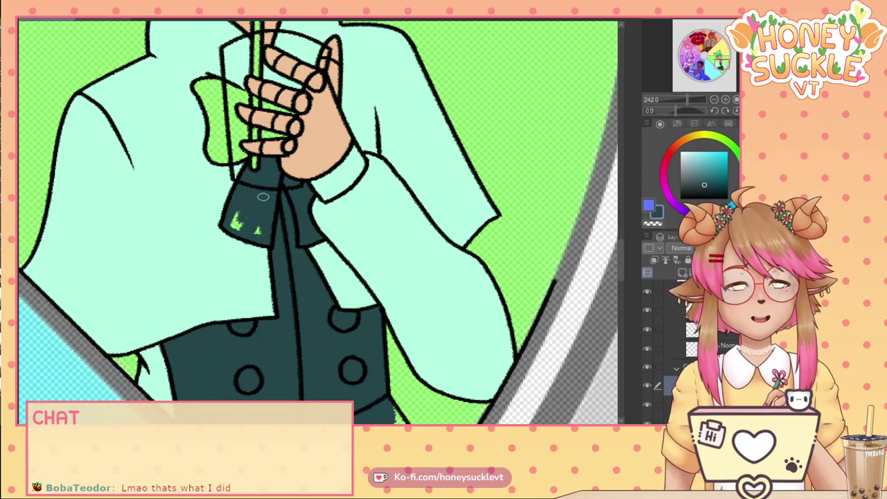
{"action": "mouse_move", "coordinate": [237, 218]}
{"action": "left_mouse_down"}
{"action": "mouse_move", "coordinate": [236, 226]}
{"action": "mouse_move", "coordinate": [262, 227]}
{"action": "left_mouse_up"}
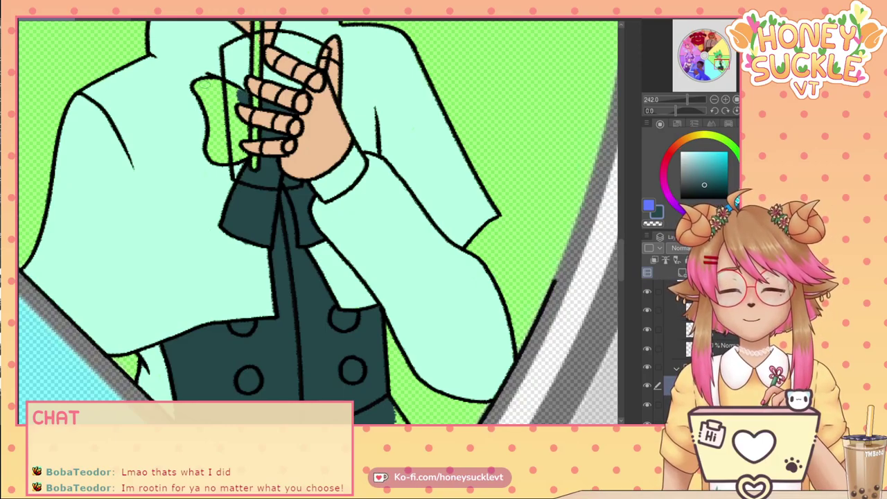
{"action": "mouse_move", "coordinate": [202, 81]}
{"action": "left_mouse_down"}
{"action": "mouse_move", "coordinate": [236, 95]}
{"action": "mouse_move", "coordinate": [227, 92]}
{"action": "mouse_move", "coordinate": [242, 125]}
{"action": "mouse_move", "coordinate": [236, 139]}
{"action": "mouse_move", "coordinate": [237, 101]}
{"action": "mouse_move", "coordinate": [200, 94]}
{"action": "mouse_move", "coordinate": [197, 84]}
{"action": "mouse_move", "coordinate": [227, 117]}
{"action": "mouse_move", "coordinate": [205, 84]}
{"action": "left_mouse_up"}
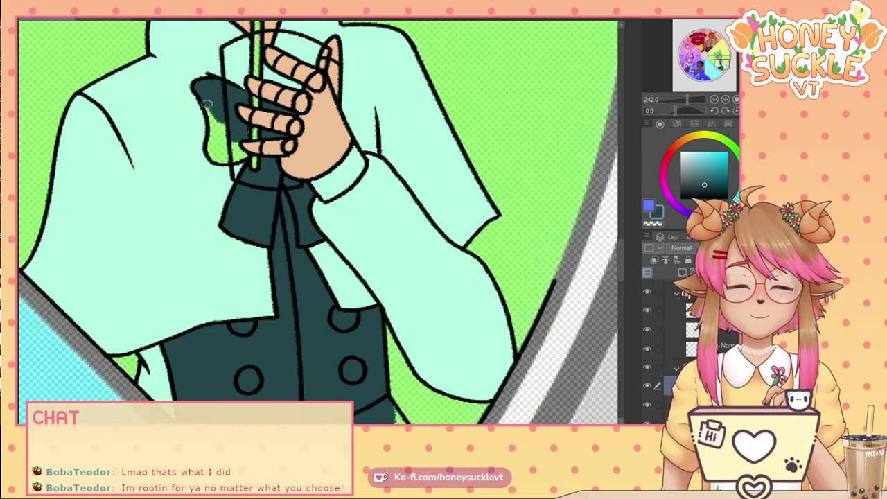
{"action": "mouse_move", "coordinate": [206, 104]}
{"action": "left_mouse_down"}
{"action": "mouse_move", "coordinate": [217, 124]}
{"action": "mouse_move", "coordinate": [208, 105]}
{"action": "mouse_move", "coordinate": [210, 152]}
{"action": "mouse_move", "coordinate": [241, 157]}
{"action": "mouse_move", "coordinate": [220, 126]}
{"action": "left_mouse_up"}
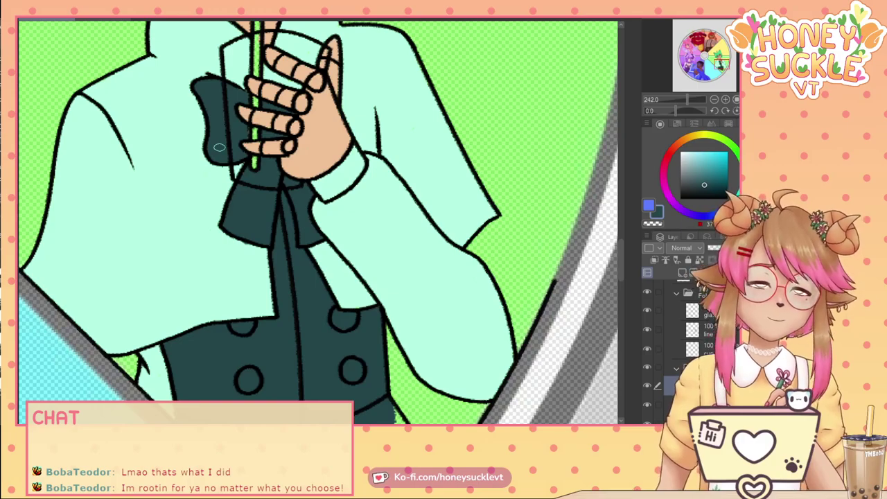
Paint dark teal along the waist seam, side edges and bottom point of the garment below the vest.
{"action": "scroll", "coordinate": [299, 201], "scroll_direction": "down", "scroll_amount": 3}
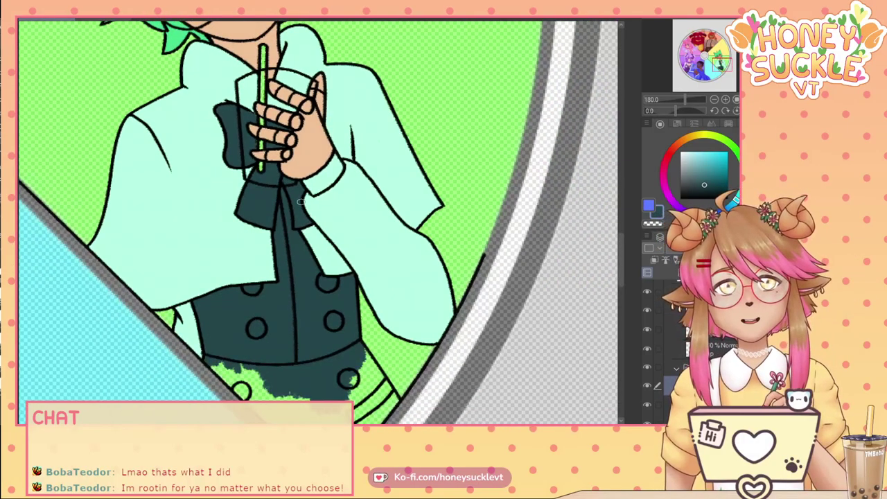
{"action": "scroll", "coordinate": [291, 244], "scroll_direction": "down", "scroll_amount": 5}
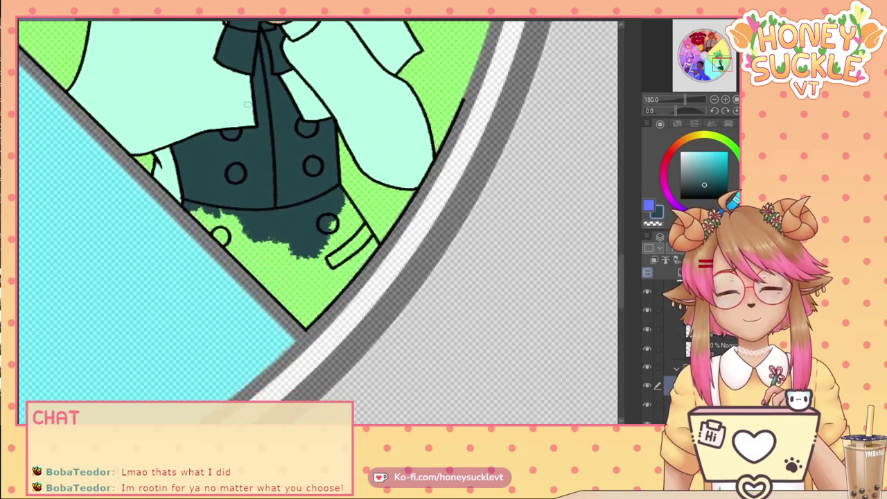
{"action": "scroll", "coordinate": [221, 239], "scroll_direction": "up", "scroll_amount": 3}
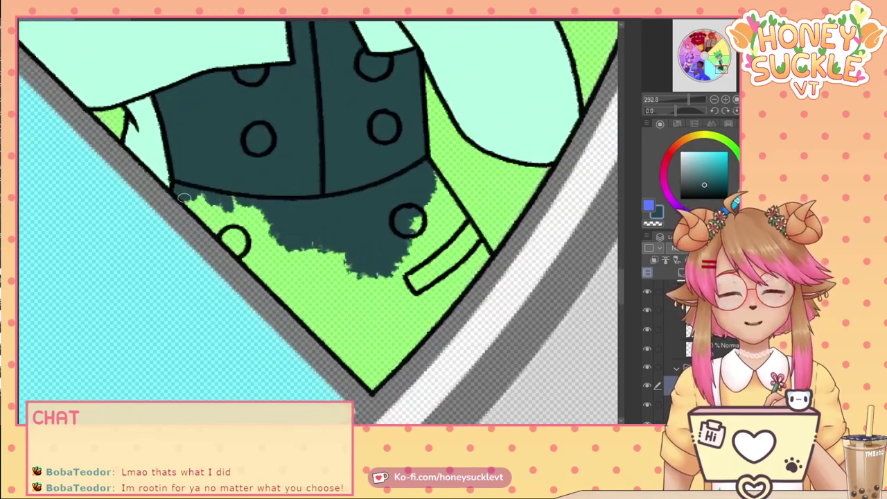
{"action": "left_click_drag", "start_coordinate": [205, 206], "coordinate": [178, 185]}
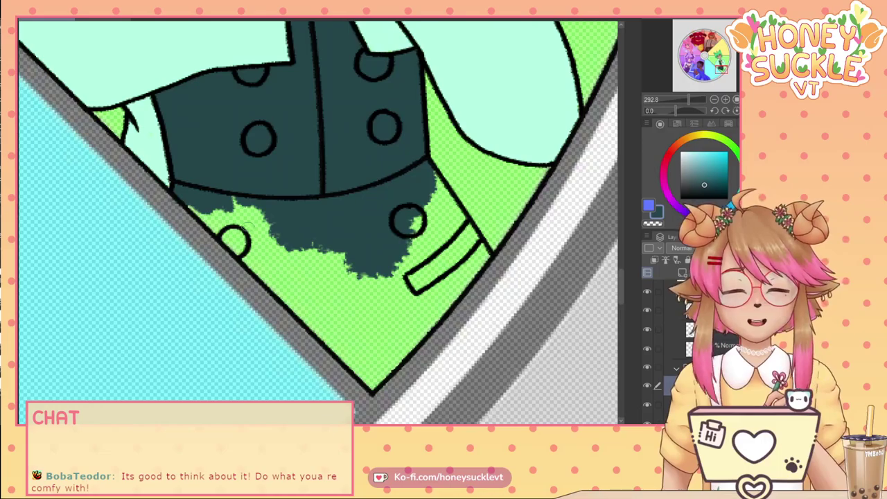
{"action": "mouse_move", "coordinate": [241, 185]}
{"action": "left_mouse_down"}
{"action": "mouse_move", "coordinate": [283, 248]}
{"action": "mouse_move", "coordinate": [242, 194]}
{"action": "mouse_move", "coordinate": [267, 244]}
{"action": "mouse_move", "coordinate": [229, 198]}
{"action": "mouse_move", "coordinate": [253, 245]}
{"action": "mouse_move", "coordinate": [190, 201]}
{"action": "mouse_move", "coordinate": [214, 217]}
{"action": "left_mouse_up"}
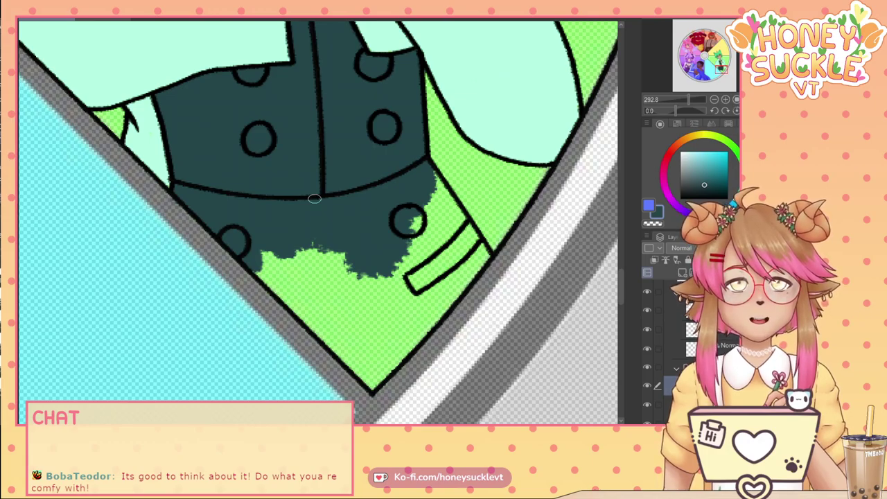
{"action": "mouse_move", "coordinate": [425, 166]}
{"action": "left_mouse_down"}
{"action": "mouse_move", "coordinate": [483, 258]}
{"action": "mouse_move", "coordinate": [375, 382]}
{"action": "left_mouse_up"}
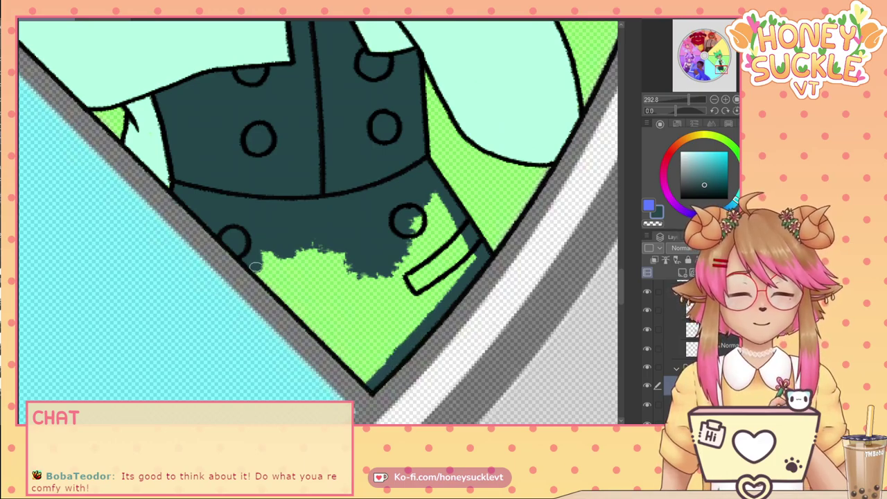
{"action": "mouse_move", "coordinate": [256, 267]}
{"action": "left_mouse_down"}
{"action": "mouse_move", "coordinate": [337, 376]}
{"action": "mouse_move", "coordinate": [372, 384]}
{"action": "left_mouse_up"}
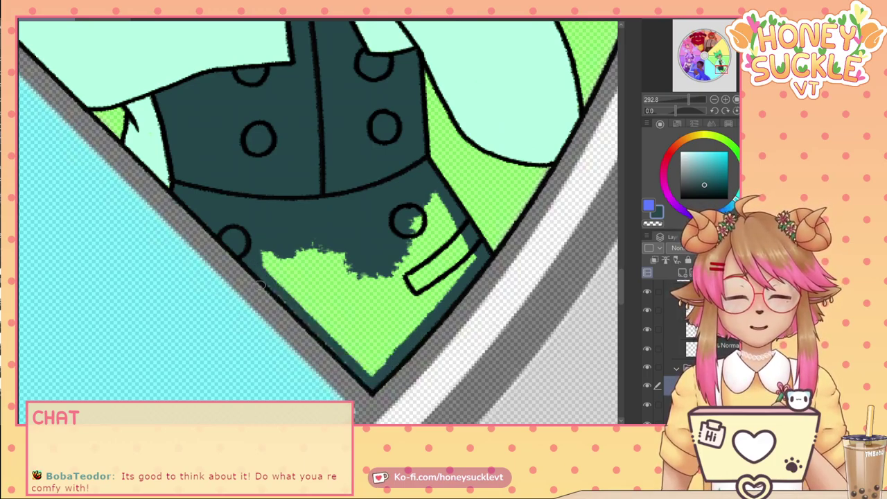
{"action": "key", "text": "ctrl+z"}
{"action": "key", "text": "ctrl+y"}
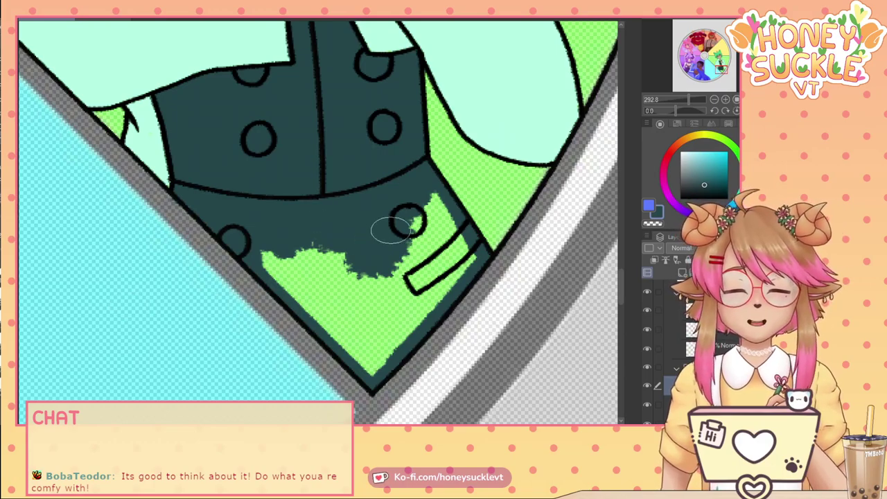
Fill the remaining interior of the lower garment with dark teal, including the pocket strip and the bottom corner.
{"action": "mouse_move", "coordinate": [386, 229]}
{"action": "left_mouse_down"}
{"action": "mouse_move", "coordinate": [426, 198]}
{"action": "mouse_move", "coordinate": [393, 271]}
{"action": "mouse_move", "coordinate": [310, 254]}
{"action": "mouse_move", "coordinate": [329, 283]}
{"action": "mouse_move", "coordinate": [318, 260]}
{"action": "mouse_move", "coordinate": [267, 224]}
{"action": "mouse_move", "coordinate": [292, 256]}
{"action": "mouse_move", "coordinate": [285, 277]}
{"action": "mouse_move", "coordinate": [269, 253]}
{"action": "mouse_move", "coordinate": [267, 263]}
{"action": "mouse_move", "coordinate": [334, 321]}
{"action": "mouse_move", "coordinate": [282, 282]}
{"action": "left_mouse_up"}
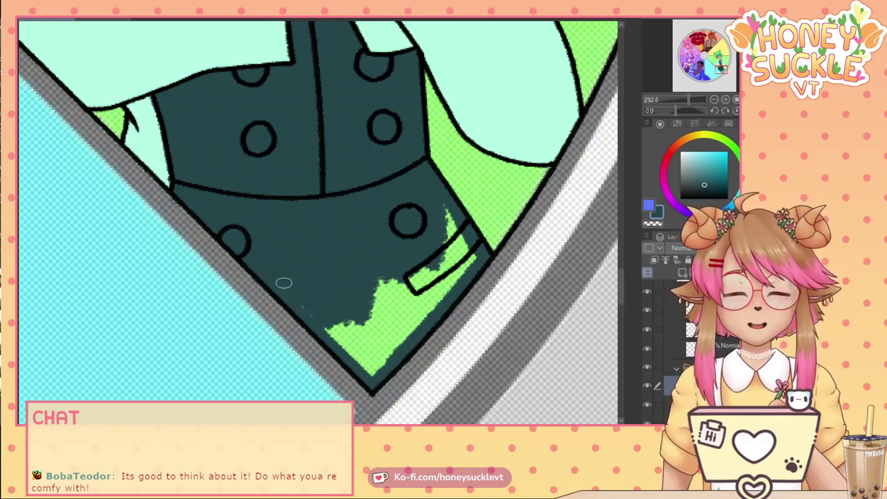
{"action": "mouse_move", "coordinate": [440, 201]}
{"action": "left_mouse_down"}
{"action": "mouse_move", "coordinate": [464, 270]}
{"action": "mouse_move", "coordinate": [471, 248]}
{"action": "mouse_move", "coordinate": [466, 268]}
{"action": "mouse_move", "coordinate": [433, 256]}
{"action": "mouse_move", "coordinate": [419, 298]}
{"action": "mouse_move", "coordinate": [449, 275]}
{"action": "mouse_move", "coordinate": [436, 297]}
{"action": "left_mouse_up"}
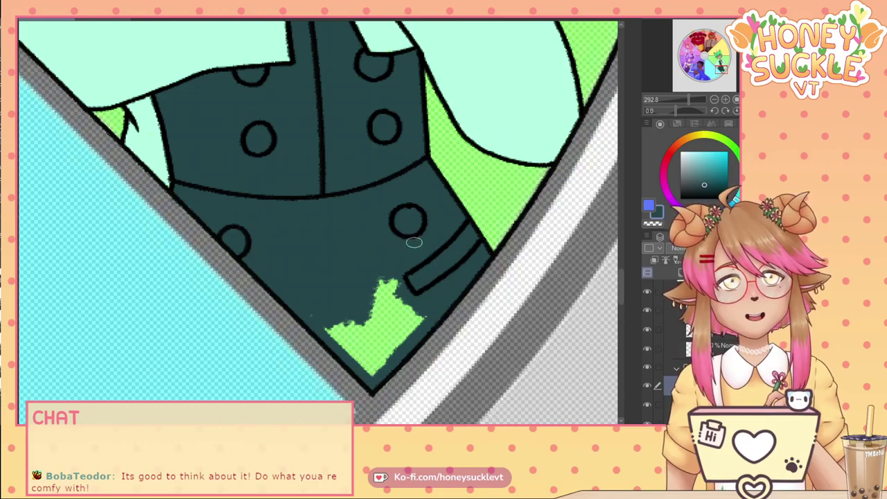
{"action": "mouse_move", "coordinate": [385, 298]}
{"action": "left_mouse_down"}
{"action": "mouse_move", "coordinate": [363, 320]}
{"action": "mouse_move", "coordinate": [397, 304]}
{"action": "mouse_move", "coordinate": [404, 319]}
{"action": "mouse_move", "coordinate": [420, 323]}
{"action": "mouse_move", "coordinate": [377, 364]}
{"action": "left_mouse_up"}
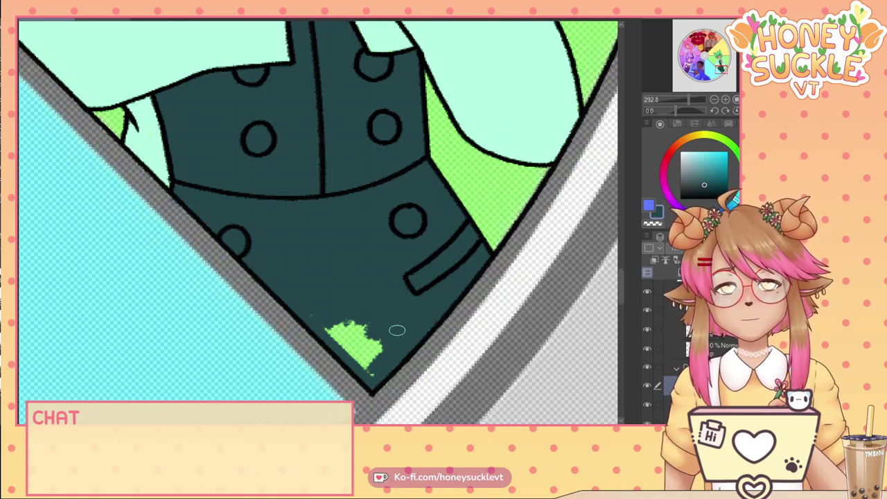
{"action": "mouse_move", "coordinate": [330, 328]}
{"action": "left_mouse_down"}
{"action": "mouse_move", "coordinate": [349, 355]}
{"action": "mouse_move", "coordinate": [326, 339]}
{"action": "mouse_move", "coordinate": [342, 356]}
{"action": "mouse_move", "coordinate": [333, 319]}
{"action": "mouse_move", "coordinate": [364, 343]}
{"action": "mouse_move", "coordinate": [364, 322]}
{"action": "mouse_move", "coordinate": [374, 358]}
{"action": "mouse_move", "coordinate": [353, 341]}
{"action": "mouse_move", "coordinate": [361, 363]}
{"action": "left_mouse_up"}
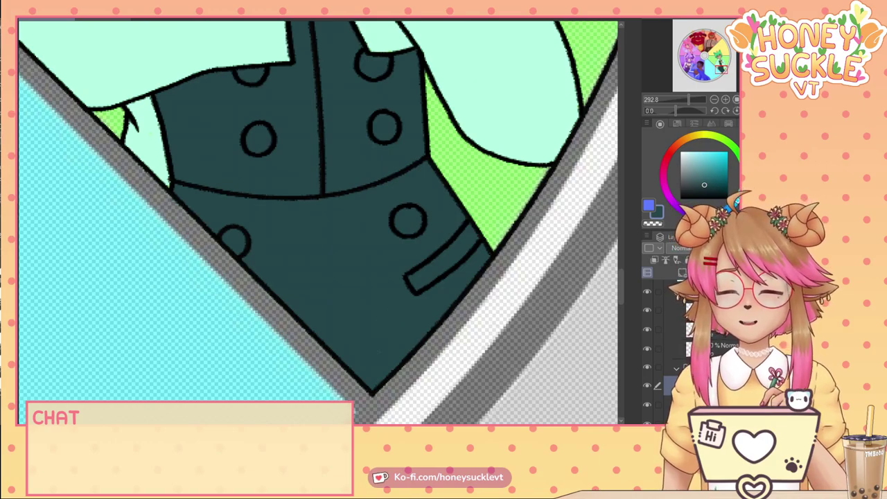
Switch to the next color layer down and paint the whites of both eyes in a very pale mint.
{"action": "scroll", "coordinate": [174, 102], "scroll_direction": "down", "scroll_amount": 2}
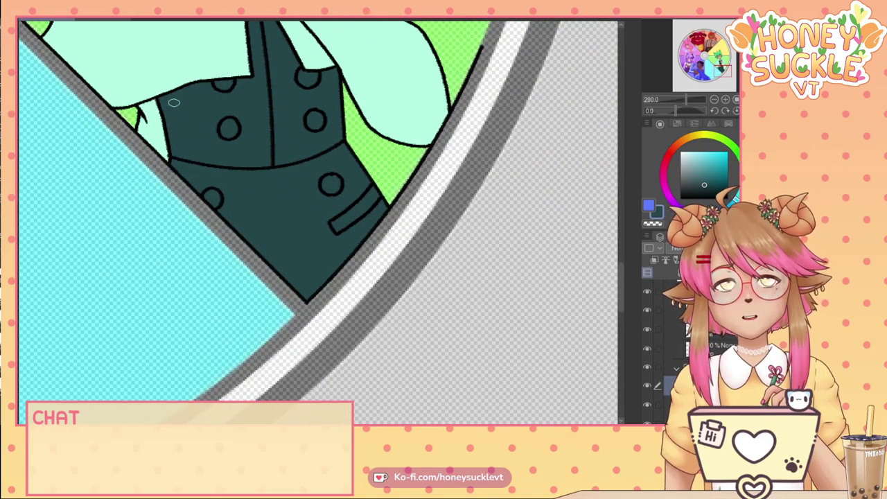
{"action": "mouse_move", "coordinate": [220, 160]}
{"action": "left_mouse_down"}
{"action": "mouse_move", "coordinate": [274, 317]}
{"action": "mouse_move", "coordinate": [272, 293]}
{"action": "mouse_move", "coordinate": [266, 332]}
{"action": "mouse_move", "coordinate": [247, 312]}
{"action": "mouse_move", "coordinate": [284, 416]}
{"action": "left_mouse_up"}
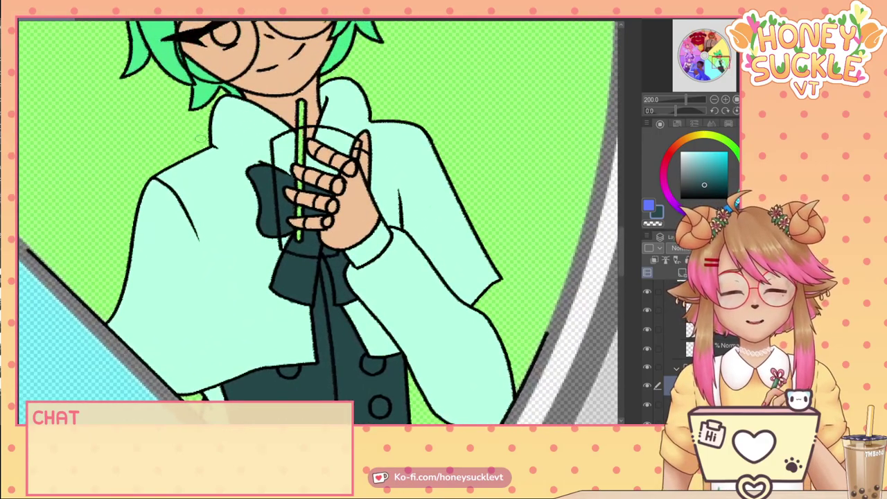
{"action": "scroll", "coordinate": [214, 180], "scroll_direction": "down", "scroll_amount": 2}
{"action": "scroll", "coordinate": [214, 179], "scroll_direction": "down", "scroll_amount": 1}
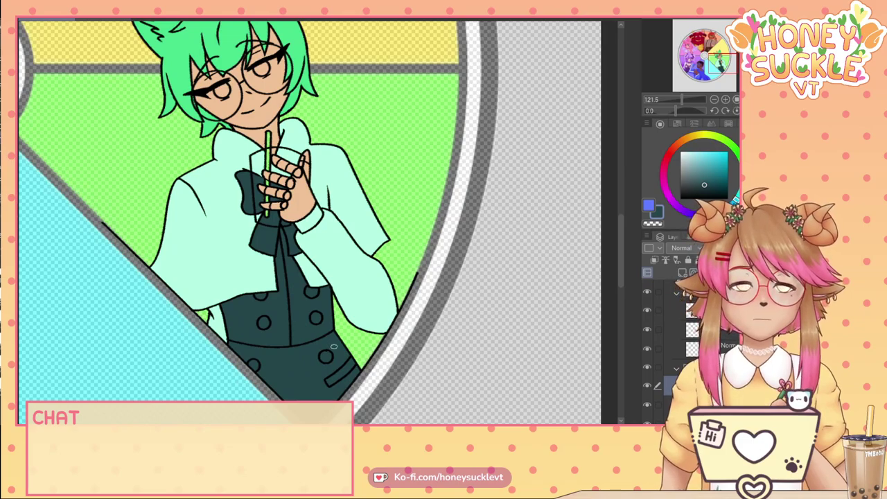
{"action": "scroll", "coordinate": [200, 128], "scroll_direction": "down", "scroll_amount": 1}
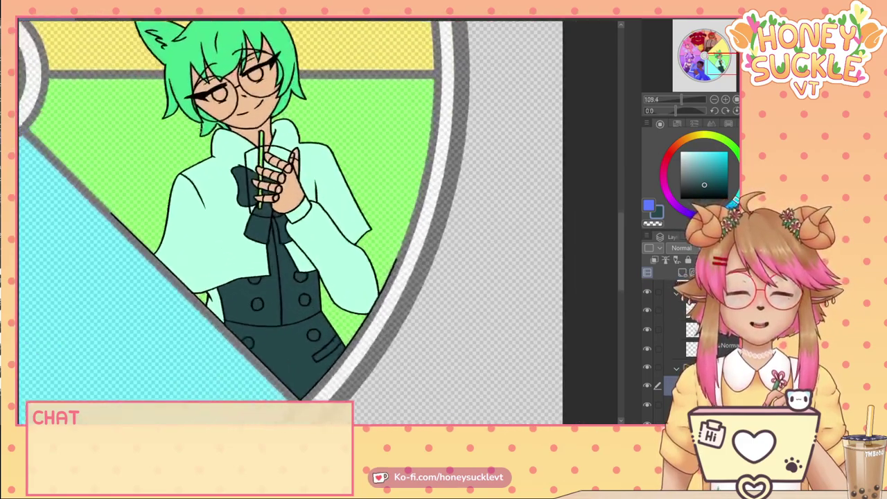
{"action": "scroll", "coordinate": [201, 128], "scroll_direction": "down", "scroll_amount": 1}
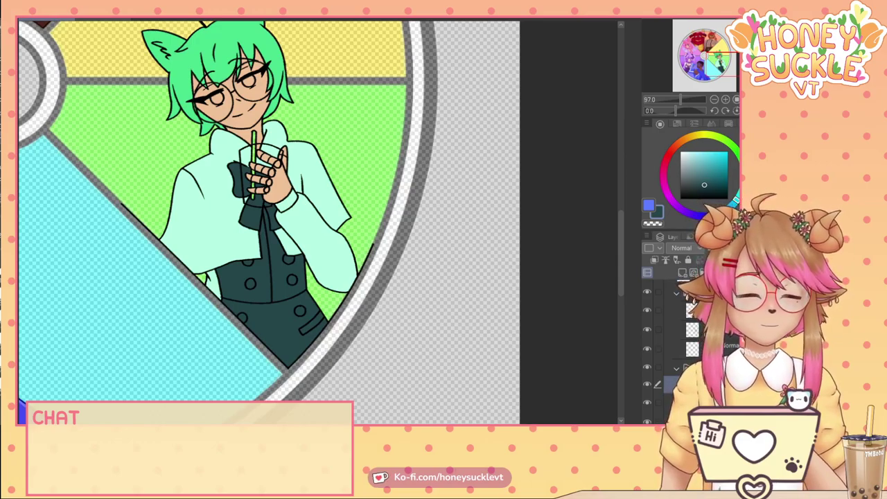
{"action": "left_click", "coordinate": [670, 403]}
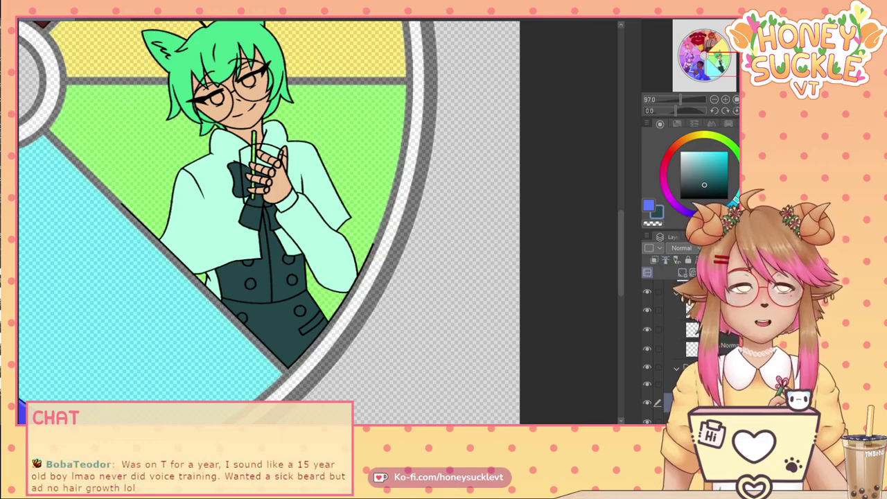
{"action": "mouse_move", "coordinate": [130, 132]}
{"action": "left_mouse_down"}
{"action": "mouse_move", "coordinate": [175, 197]}
{"action": "mouse_move", "coordinate": [196, 251]}
{"action": "left_mouse_up"}
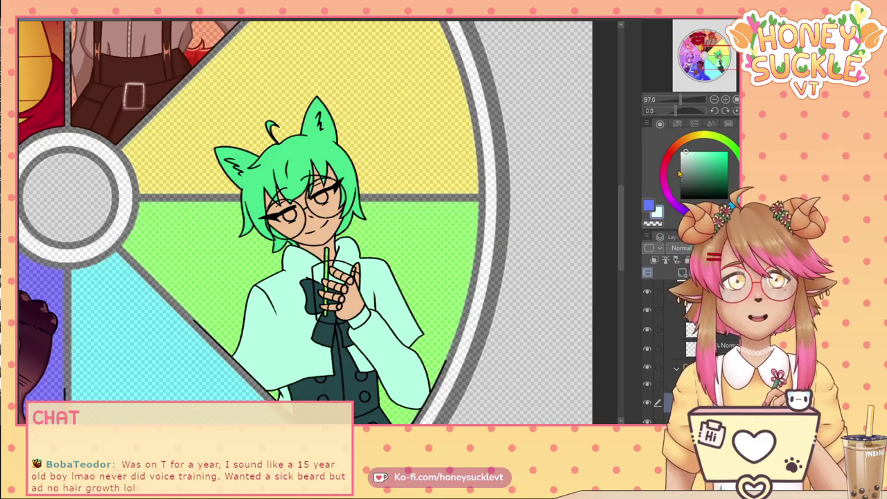
{"action": "scroll", "coordinate": [333, 208], "scroll_direction": "up", "scroll_amount": 5}
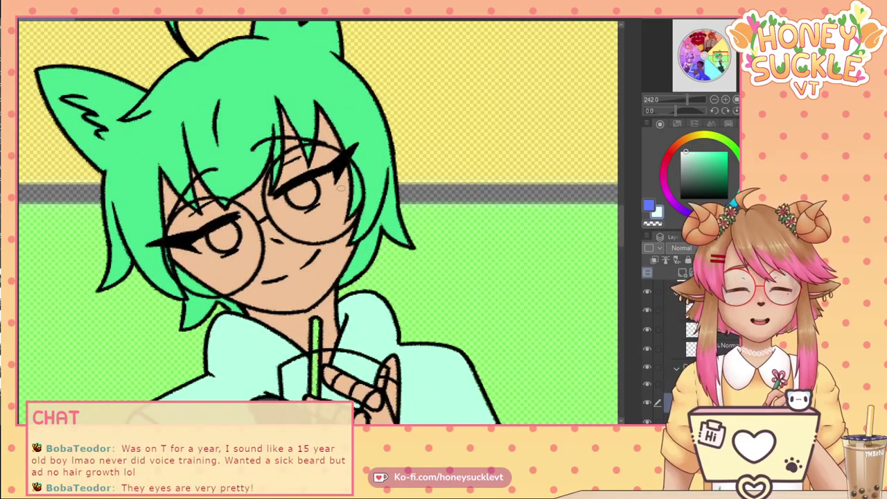
{"action": "scroll", "coordinate": [333, 176], "scroll_direction": "up", "scroll_amount": 3}
{"action": "mouse_move", "coordinate": [336, 168]}
{"action": "left_mouse_down"}
{"action": "mouse_move", "coordinate": [316, 207]}
{"action": "mouse_move", "coordinate": [314, 190]}
{"action": "mouse_move", "coordinate": [325, 177]}
{"action": "mouse_move", "coordinate": [254, 205]}
{"action": "mouse_move", "coordinate": [287, 215]}
{"action": "mouse_move", "coordinate": [293, 171]}
{"action": "mouse_move", "coordinate": [247, 194]}
{"action": "mouse_move", "coordinate": [243, 218]}
{"action": "mouse_move", "coordinate": [275, 236]}
{"action": "mouse_move", "coordinate": [288, 227]}
{"action": "mouse_move", "coordinate": [258, 220]}
{"action": "left_mouse_up"}
{"action": "mouse_move", "coordinate": [158, 253]}
{"action": "left_mouse_down"}
{"action": "mouse_move", "coordinate": [170, 281]}
{"action": "mouse_move", "coordinate": [161, 298]}
{"action": "left_mouse_up"}
{"action": "mouse_move", "coordinate": [95, 309]}
{"action": "left_mouse_down"}
{"action": "mouse_move", "coordinate": [141, 307]}
{"action": "mouse_move", "coordinate": [106, 288]}
{"action": "mouse_move", "coordinate": [119, 293]}
{"action": "mouse_move", "coordinate": [141, 276]}
{"action": "mouse_move", "coordinate": [159, 277]}
{"action": "mouse_move", "coordinate": [114, 281]}
{"action": "left_mouse_up"}
{"action": "scroll", "coordinate": [114, 281], "scroll_direction": "down", "scroll_amount": 2}
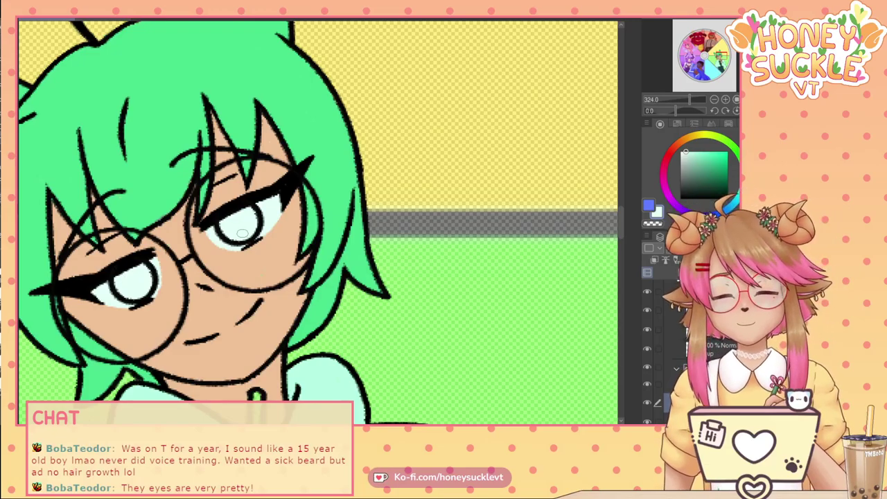
Sample the face's skin tone and cover the tiny unpainted gap on the cheek behind the glasses.
{"action": "scroll", "coordinate": [208, 263], "scroll_direction": "up", "scroll_amount": 1}
{"action": "scroll", "coordinate": [169, 237], "scroll_direction": "up", "scroll_amount": 2}
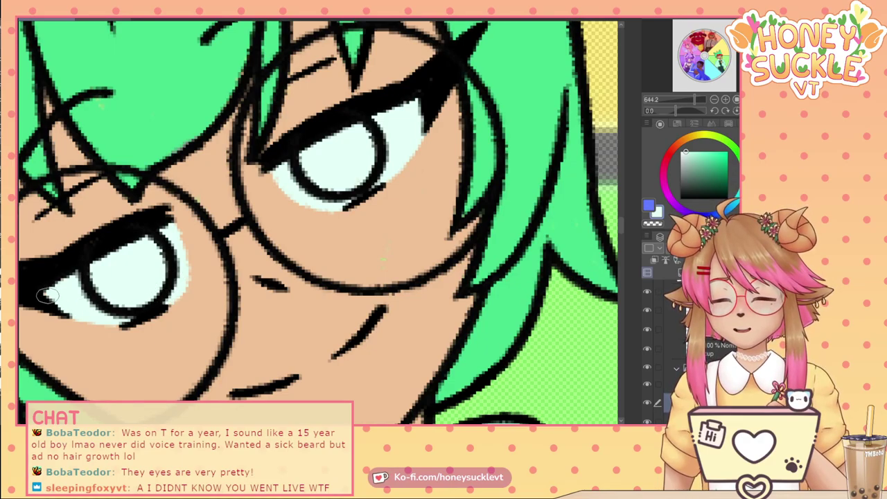
{"action": "left_click", "coordinate": [175, 180], "text": "alt"}
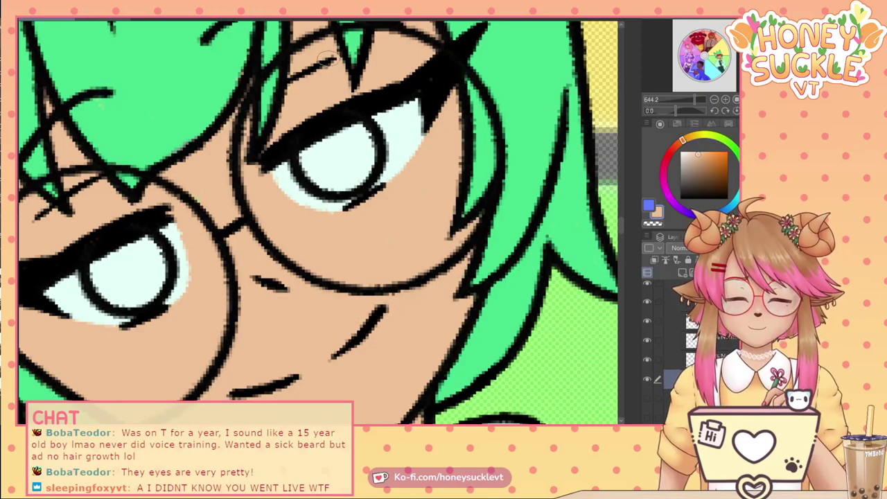
Open the finished reference illustration of the character and sample its bright green.
{"action": "scroll", "coordinate": [327, 57], "scroll_direction": "down", "scroll_amount": 4}
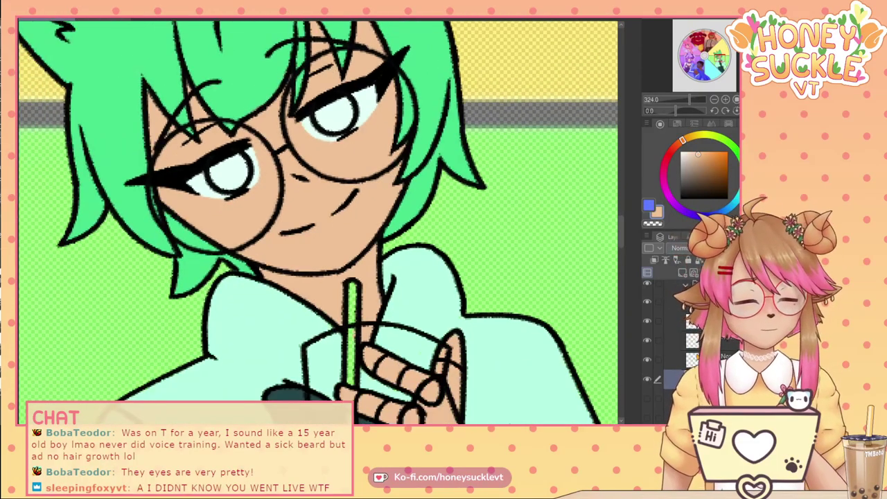
{"action": "left_click", "coordinate": [89, 20]}
{"action": "scroll", "coordinate": [297, 144], "scroll_direction": "up", "scroll_amount": 3}
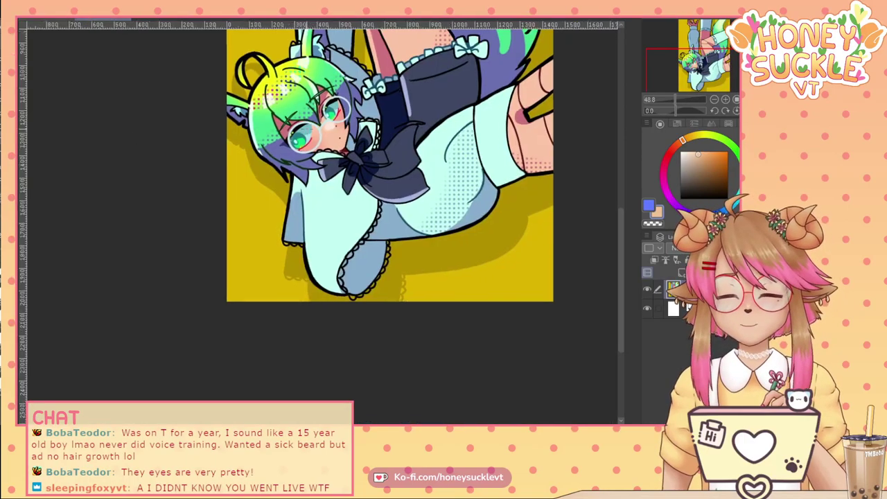
{"action": "scroll", "coordinate": [305, 138], "scroll_direction": "up", "scroll_amount": 3}
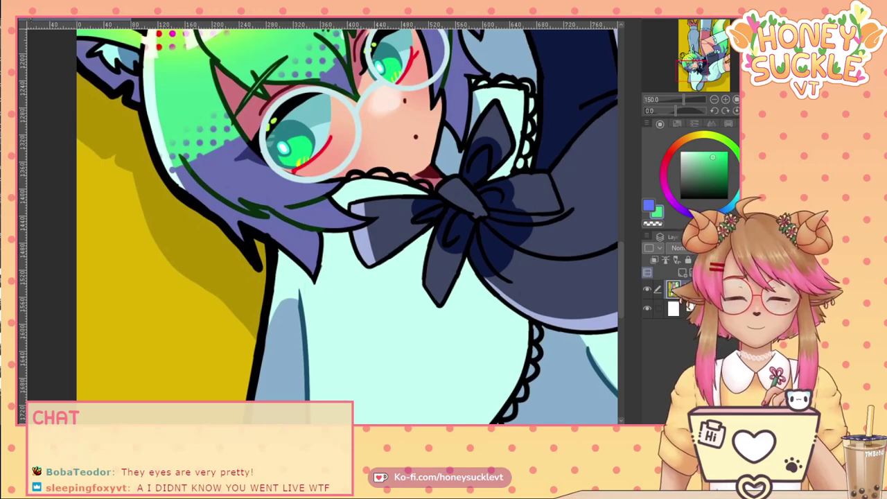
Return to the wheel illustration, fill both irises with the sampled green and choose a darker green.
{"action": "left_click", "coordinate": [47, 20]}
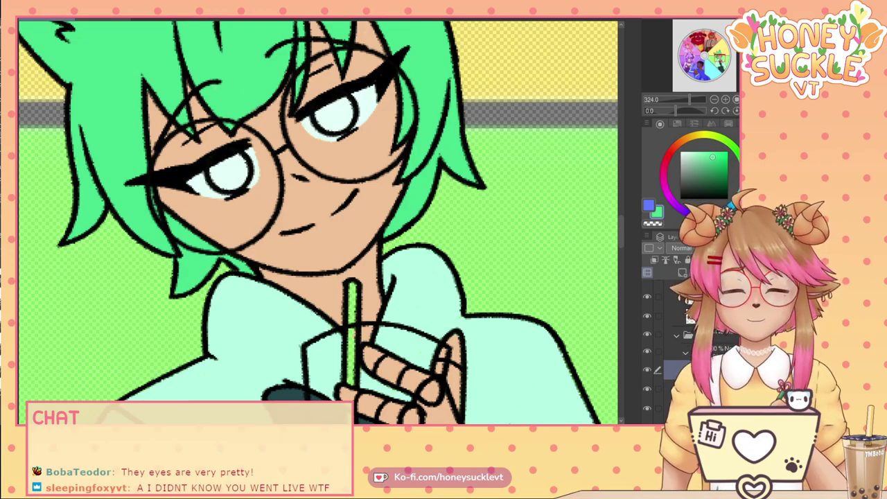
{"action": "mouse_move", "coordinate": [328, 118]}
{"action": "left_mouse_down"}
{"action": "mouse_move", "coordinate": [350, 111]}
{"action": "mouse_move", "coordinate": [330, 126]}
{"action": "left_mouse_up"}
{"action": "mouse_move", "coordinate": [232, 166]}
{"action": "left_mouse_down"}
{"action": "mouse_move", "coordinate": [213, 180]}
{"action": "mouse_move", "coordinate": [237, 161]}
{"action": "left_mouse_up"}
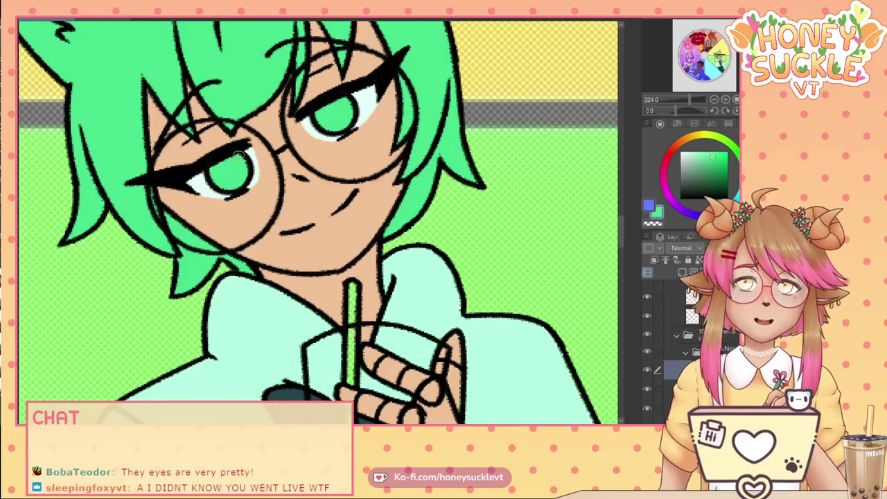
{"action": "left_click_drag", "start_coordinate": [265, 195], "coordinate": [305, 251]}
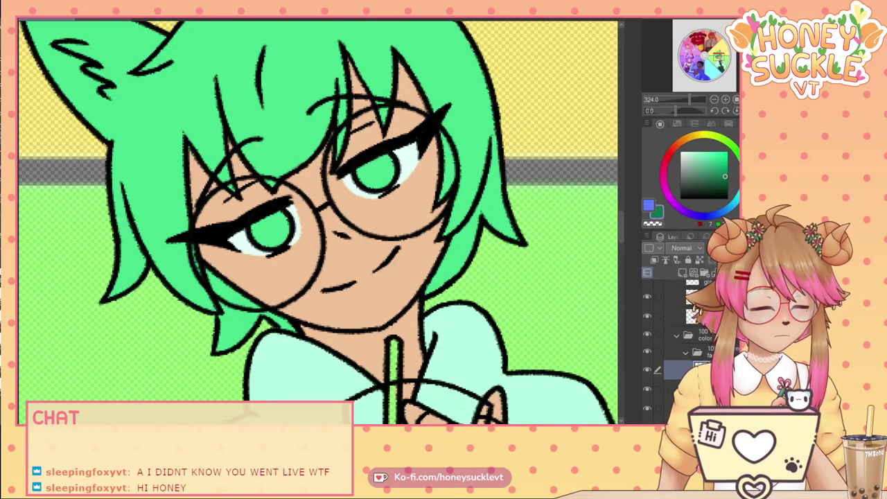
{"action": "left_click_drag", "start_coordinate": [371, 171], "coordinate": [376, 171]}
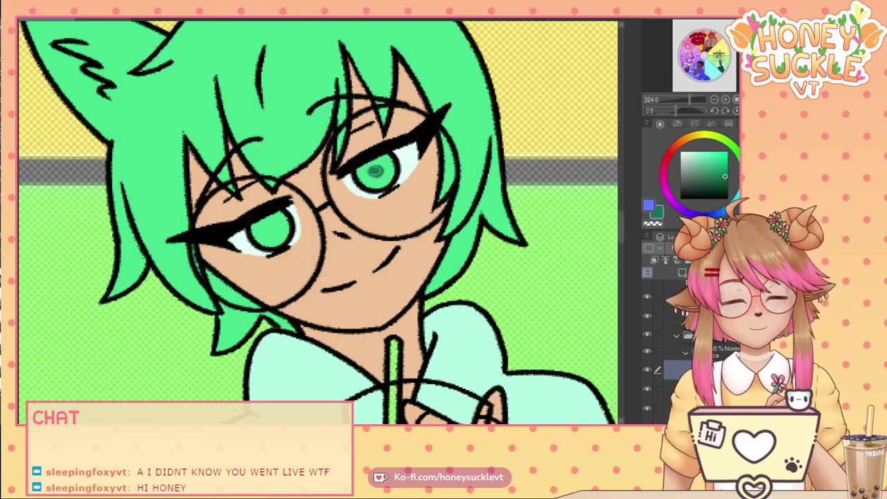
{"action": "key", "text": "ctrl+z"}
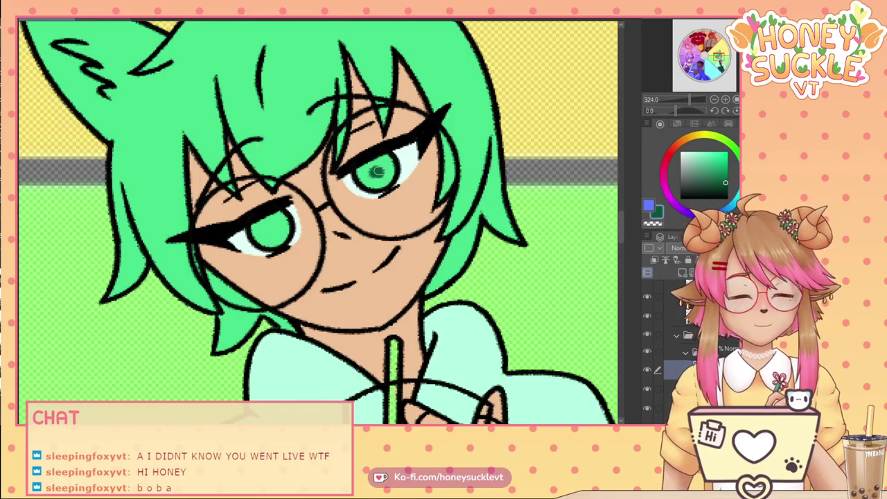
{"action": "left_click_drag", "start_coordinate": [376, 170], "coordinate": [376, 171]}
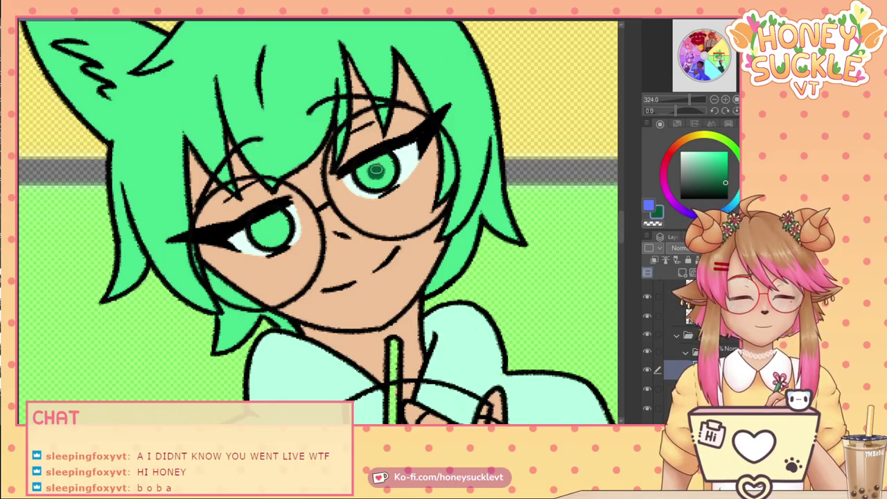
{"action": "left_click_drag", "start_coordinate": [271, 225], "coordinate": [273, 228]}
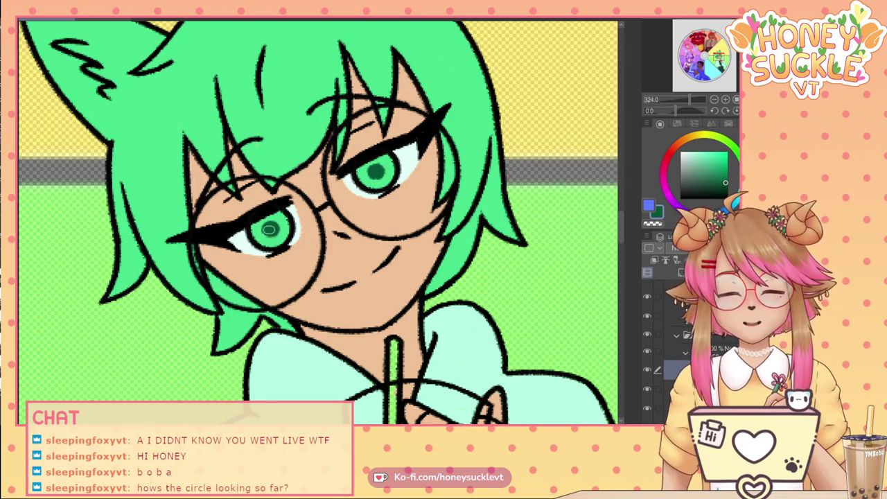
{"action": "left_click_drag", "start_coordinate": [389, 155], "coordinate": [364, 166]}
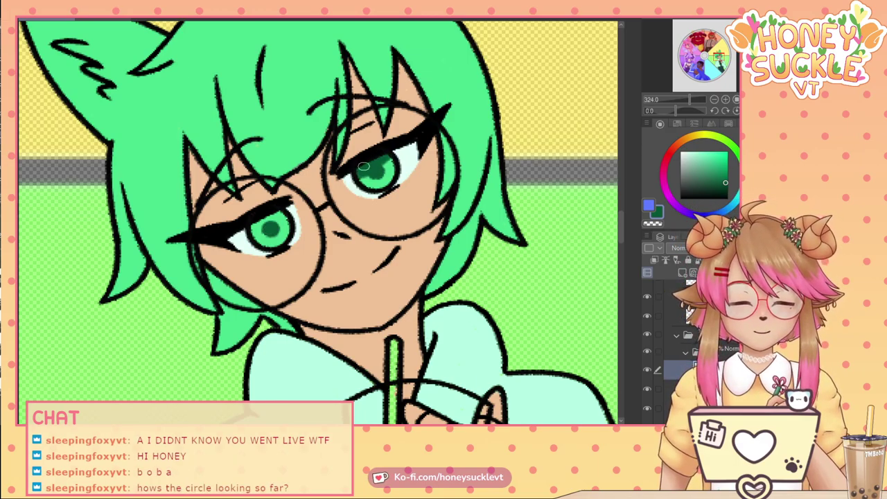
{"action": "mouse_move", "coordinate": [281, 214]}
{"action": "left_mouse_down"}
{"action": "mouse_move", "coordinate": [251, 235]}
{"action": "mouse_move", "coordinate": [258, 222]}
{"action": "left_mouse_up"}
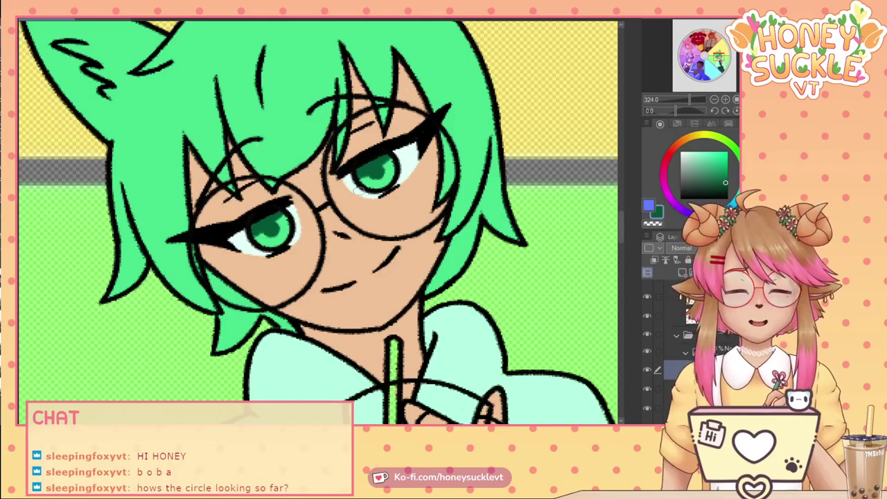
{"action": "left_click", "coordinate": [451, 82], "text": "alt"}
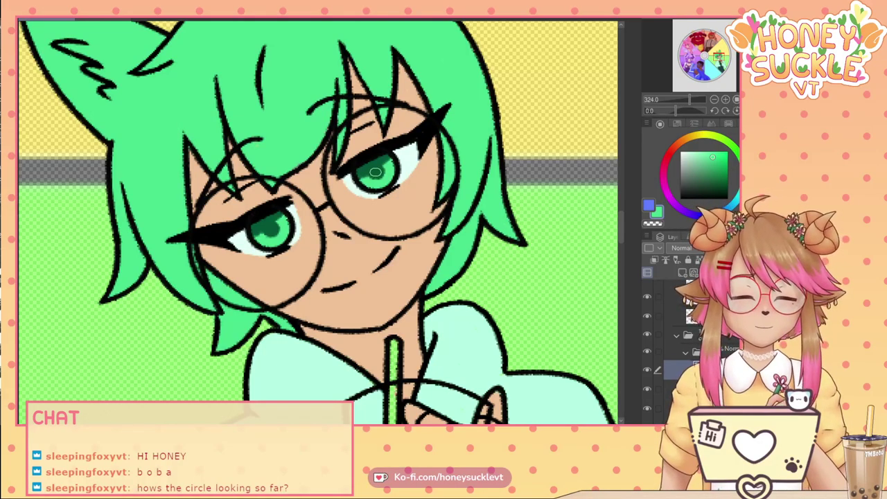
{"action": "left_click", "coordinate": [376, 173], "text": "alt"}
{"action": "key", "text": "ctrl+z"}
{"action": "key", "text": "ctrl+z"}
{"action": "key", "text": "ctrl+z"}
{"action": "key", "text": "ctrl+z"}
{"action": "key", "text": "ctrl+z"}
{"action": "key", "text": "ctrl+z"}
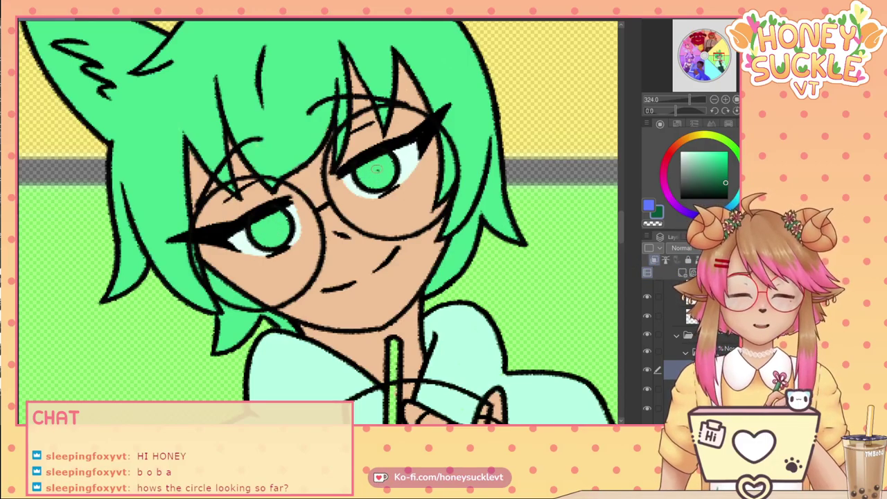
Paint dark green pupils and a dark green shadow across the upper part of both irises.
{"action": "left_click_drag", "start_coordinate": [378, 169], "coordinate": [375, 170]}
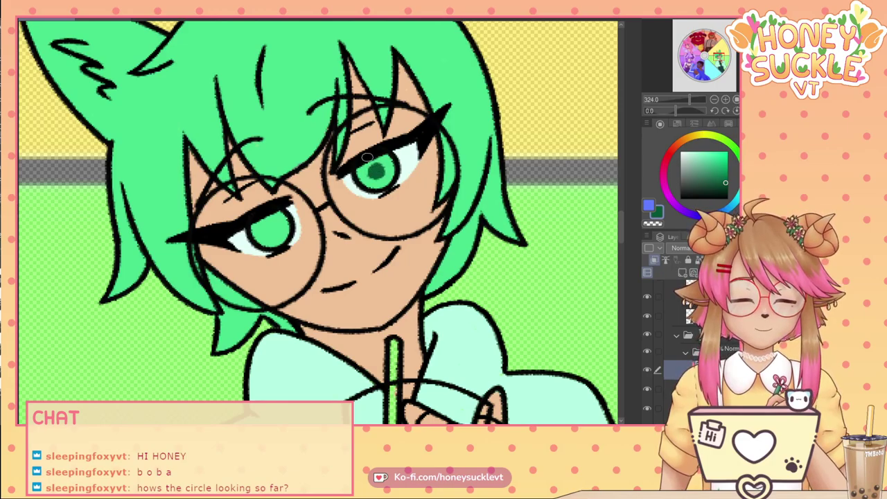
{"action": "left_click_drag", "start_coordinate": [272, 224], "coordinate": [256, 227]}
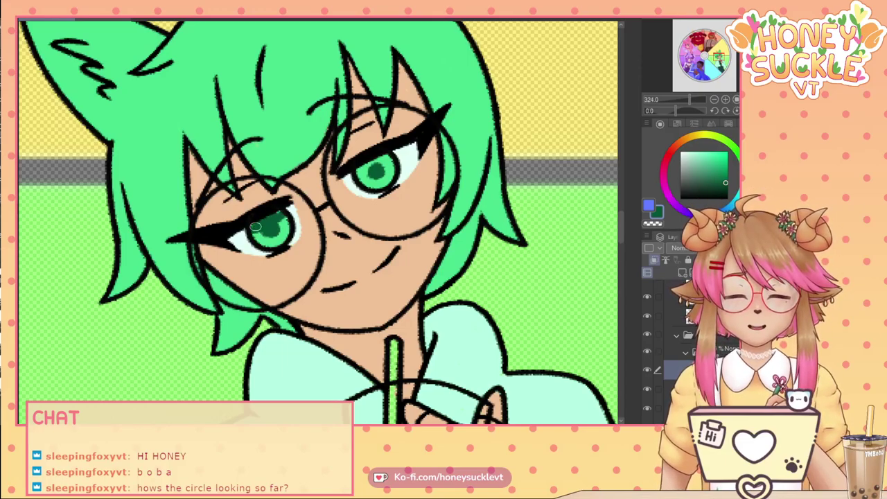
{"action": "mouse_move", "coordinate": [377, 158]}
{"action": "left_mouse_down"}
{"action": "mouse_move", "coordinate": [387, 157]}
{"action": "mouse_move", "coordinate": [359, 174]}
{"action": "mouse_move", "coordinate": [355, 166]}
{"action": "mouse_move", "coordinate": [374, 159]}
{"action": "left_mouse_up"}
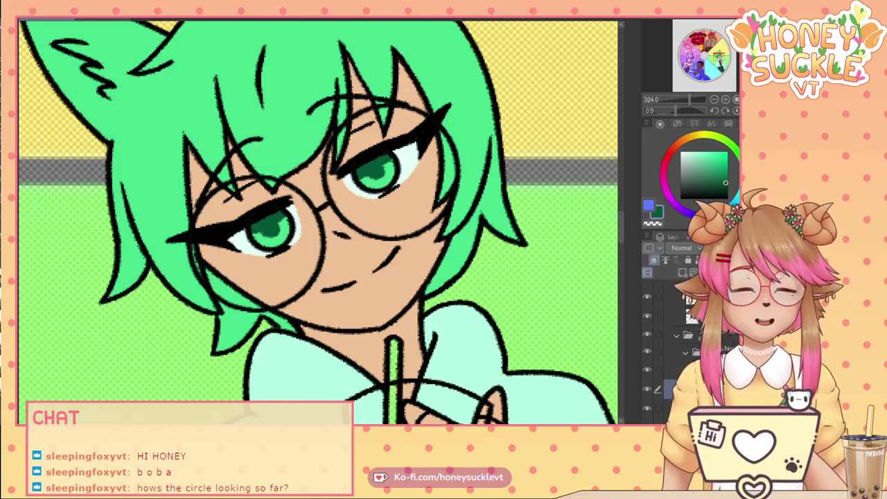
Sample the yellow of the hair in the reference illustration, shift it to yellow-green and return to the wheel illustration.
{"action": "left_click", "coordinate": [86, 20]}
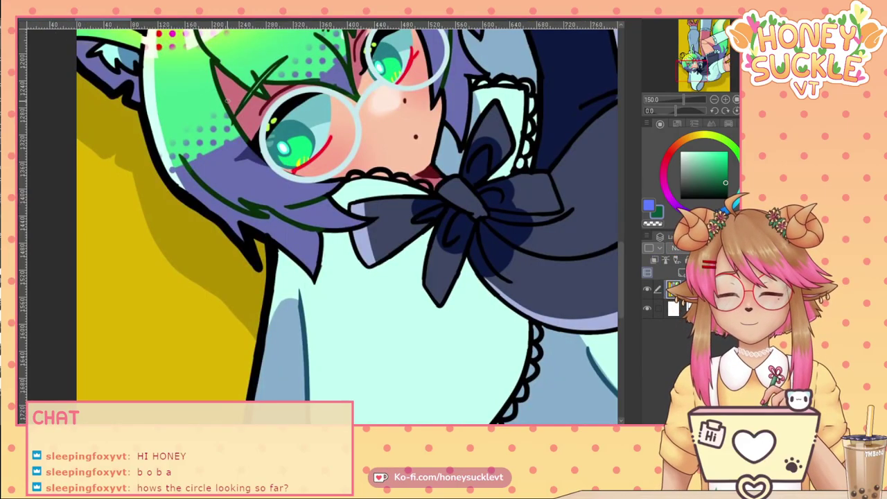
{"action": "left_click_drag", "start_coordinate": [226, 129], "coordinate": [265, 358]}
{"action": "left_click", "coordinate": [258, 176], "text": "alt"}
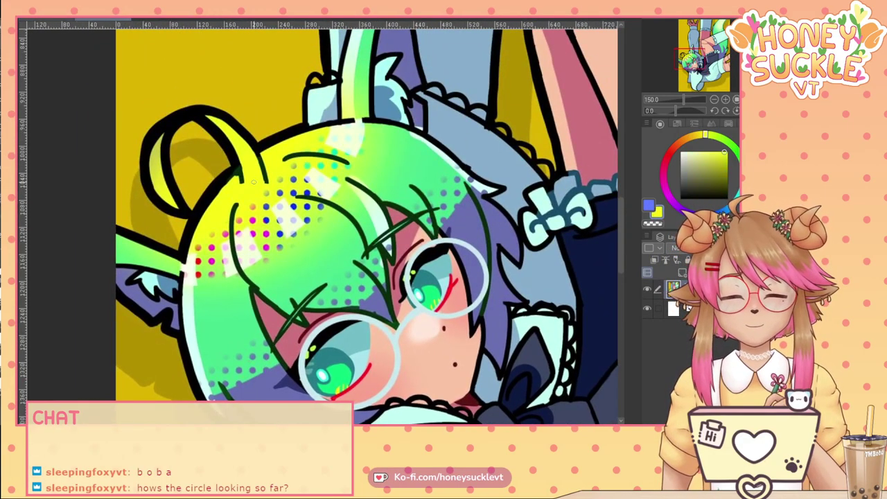
{"action": "left_click", "coordinate": [712, 136]}
{"action": "left_click", "coordinate": [718, 152]}
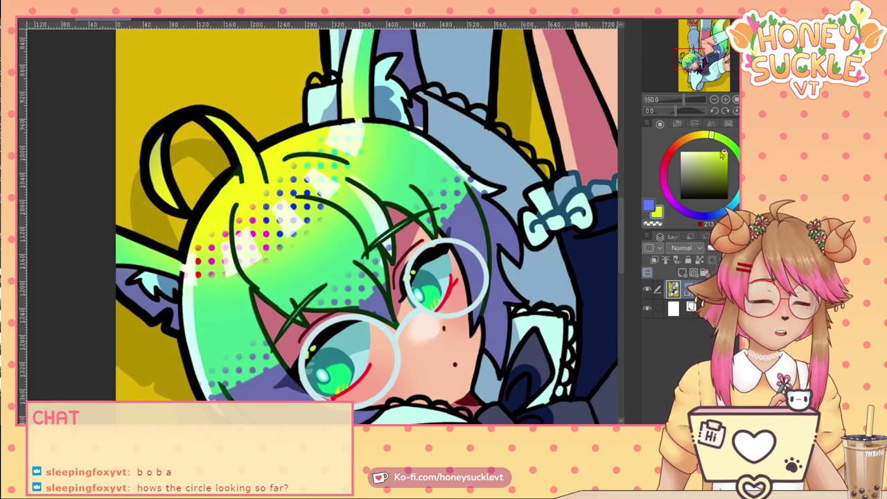
{"action": "left_click", "coordinate": [46, 19]}
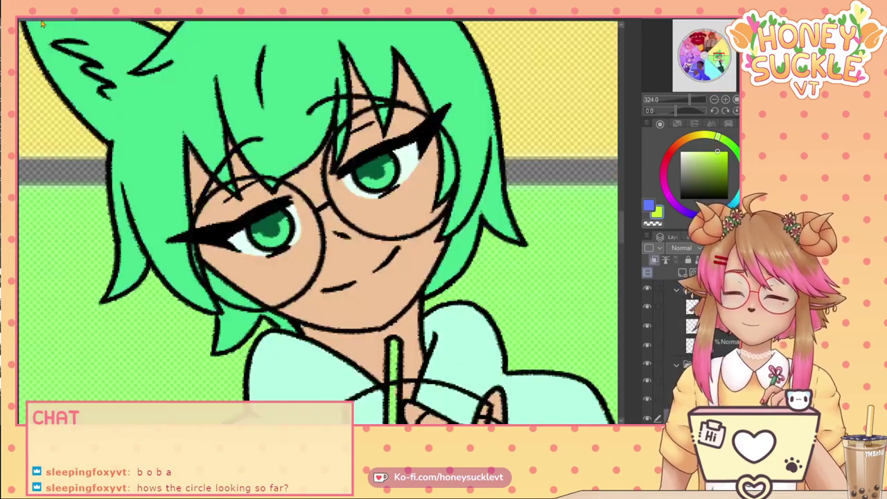
Paint yellow-green streaks at the sides of both irises and small dots along their lower halves.
{"action": "mouse_move", "coordinate": [384, 166]}
{"action": "left_mouse_down"}
{"action": "mouse_move", "coordinate": [355, 183]}
{"action": "mouse_move", "coordinate": [379, 167]}
{"action": "left_mouse_up"}
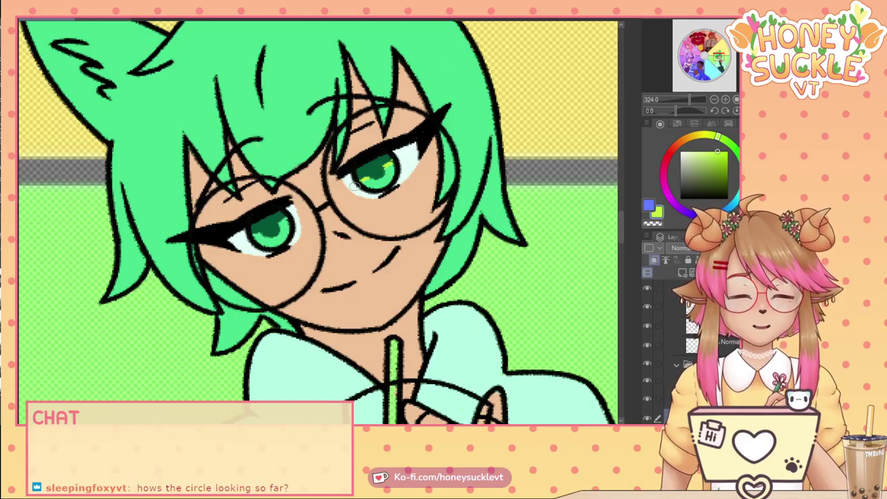
{"action": "left_click_drag", "start_coordinate": [280, 221], "coordinate": [247, 237]}
{"action": "scroll", "coordinate": [392, 159], "scroll_direction": "up", "scroll_amount": 2}
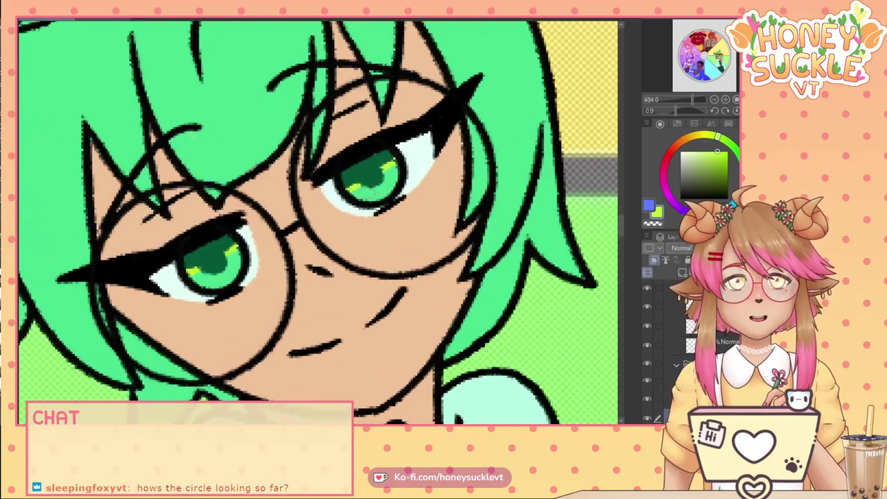
{"action": "scroll", "coordinate": [395, 156], "scroll_direction": "up", "scroll_amount": 5}
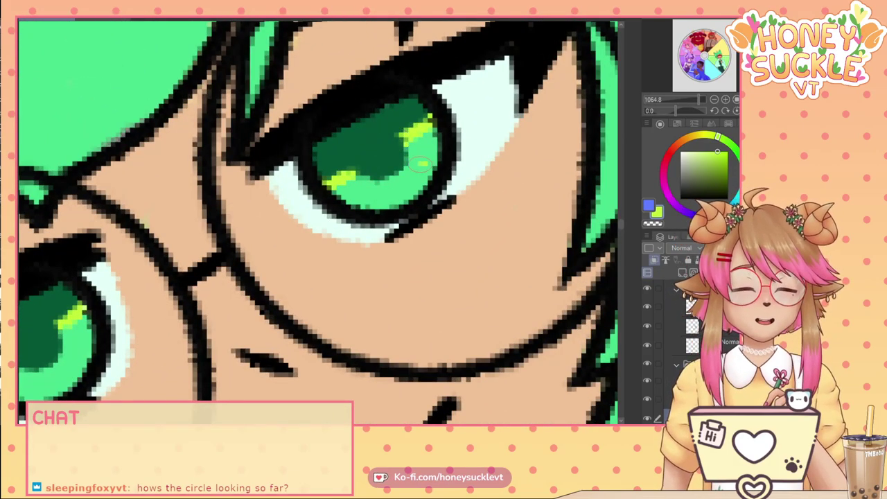
{"action": "scroll", "coordinate": [377, 188], "scroll_direction": "down", "scroll_amount": 1}
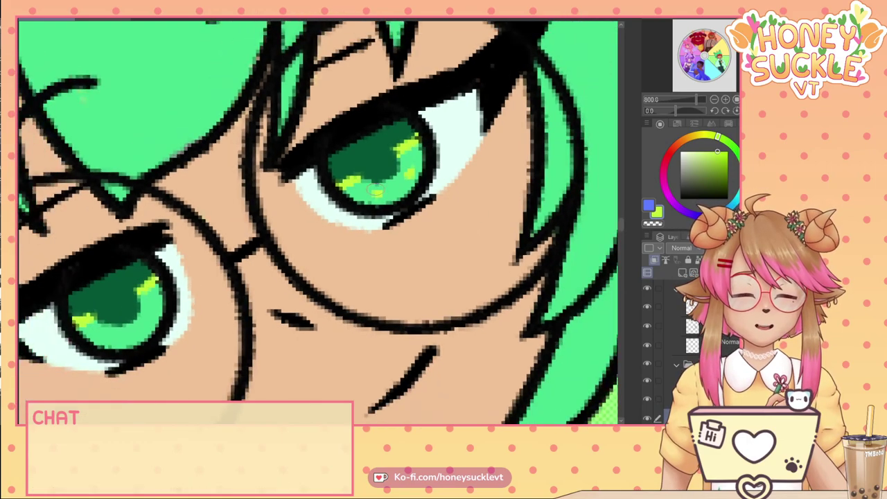
{"action": "left_click", "coordinate": [153, 314]}
{"action": "left_click", "coordinate": [111, 337]}
On the layer above, paint a round, very pale yellow-green highlight on each iris, plus a pale touch over one side streak.
{"action": "left_click", "coordinate": [675, 399]}
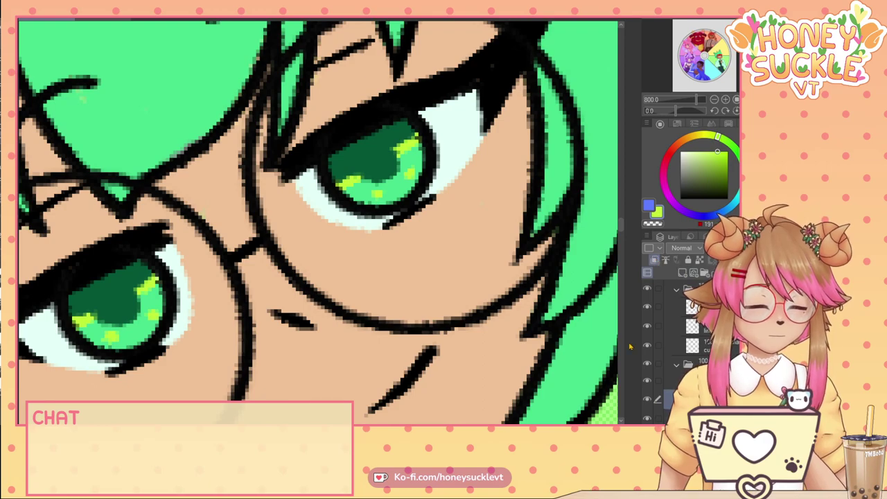
{"action": "left_click", "coordinate": [706, 151]}
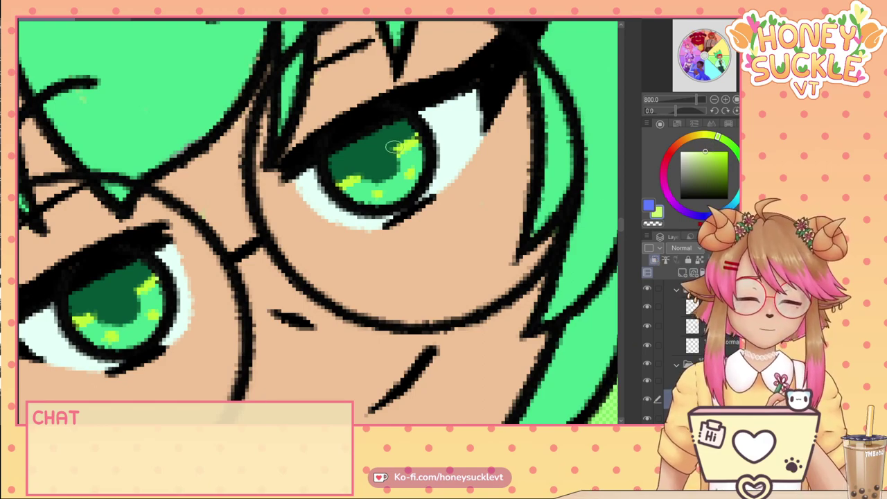
{"action": "left_click_drag", "start_coordinate": [395, 147], "coordinate": [398, 143]}
{"action": "scroll", "coordinate": [397, 141], "scroll_direction": "down", "scroll_amount": 3}
{"action": "left_click", "coordinate": [203, 243]}
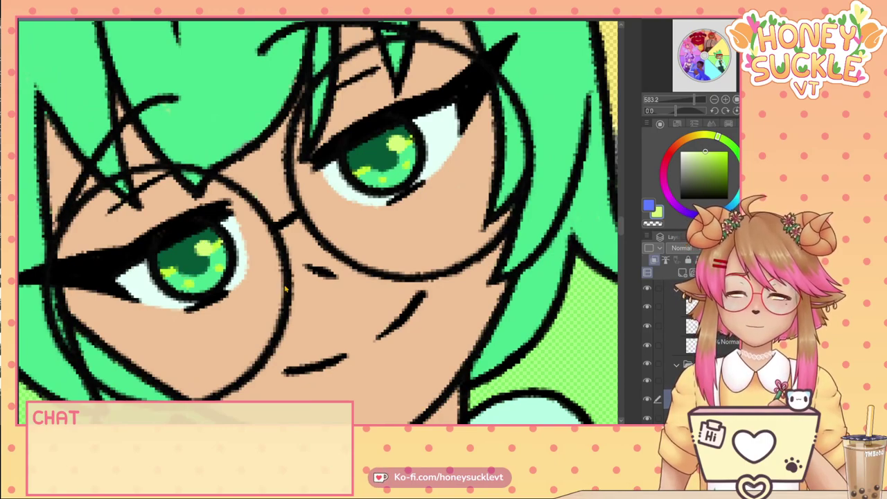
{"action": "left_click", "coordinate": [697, 149]}
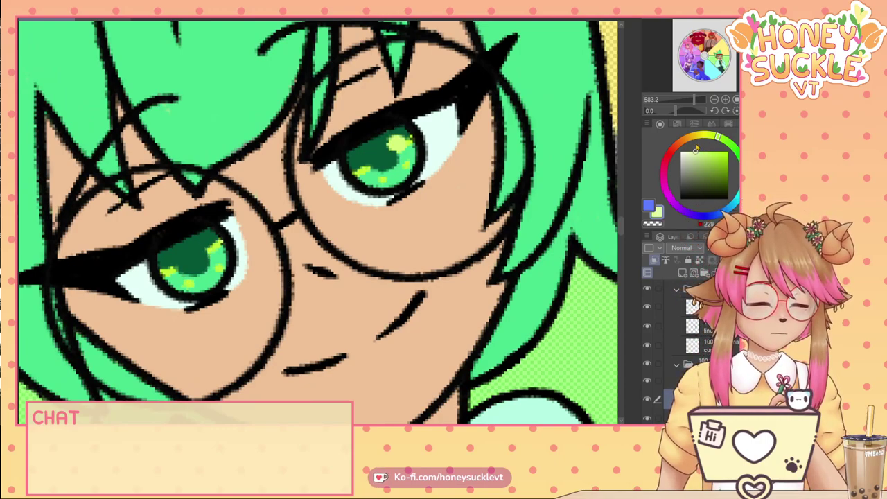
{"action": "key", "text": "ctrl+z"}
{"action": "left_click_drag", "start_coordinate": [398, 142], "coordinate": [399, 143]}
{"action": "left_click_drag", "start_coordinate": [203, 246], "coordinate": [203, 247]}
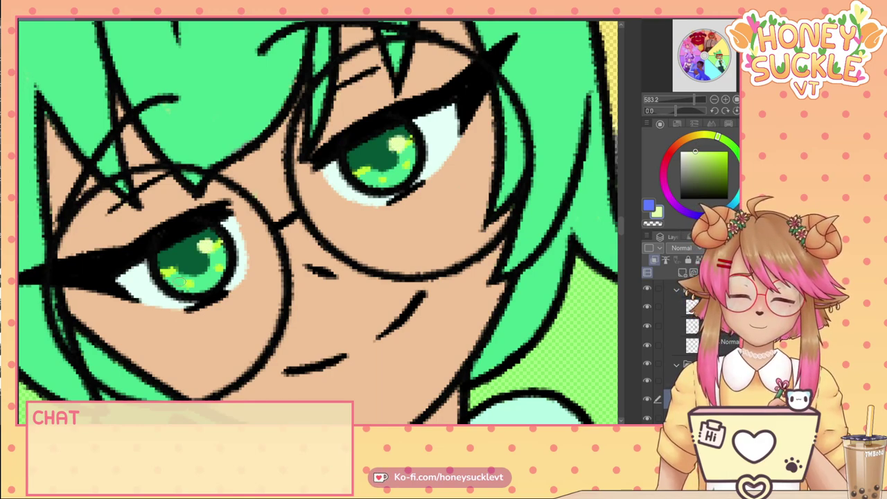
{"action": "mouse_move", "coordinate": [171, 275]}
{"action": "left_mouse_down"}
{"action": "mouse_move", "coordinate": [182, 272]}
{"action": "mouse_move", "coordinate": [172, 276]}
{"action": "left_mouse_up"}
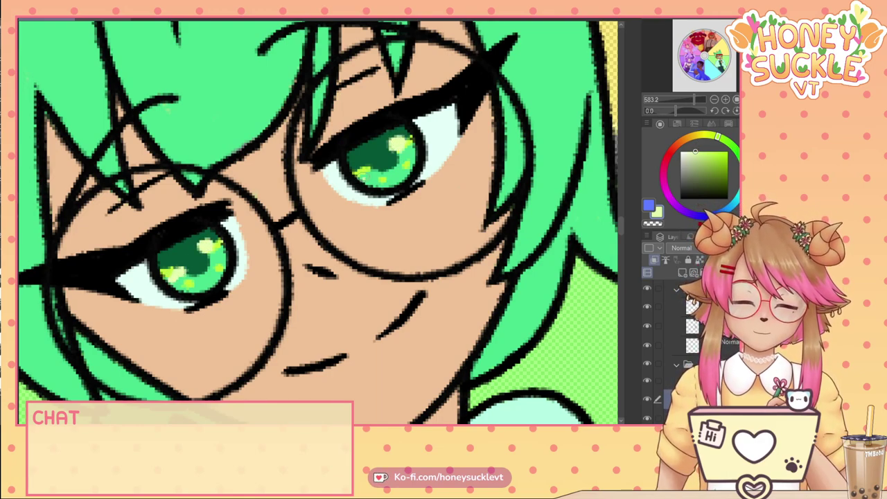
Collapse the green character's color folder and show the silver-haired character in the yellow segment.
{"action": "scroll", "coordinate": [368, 174], "scroll_direction": "down", "scroll_amount": 2}
{"action": "scroll", "coordinate": [367, 174], "scroll_direction": "down", "scroll_amount": 2}
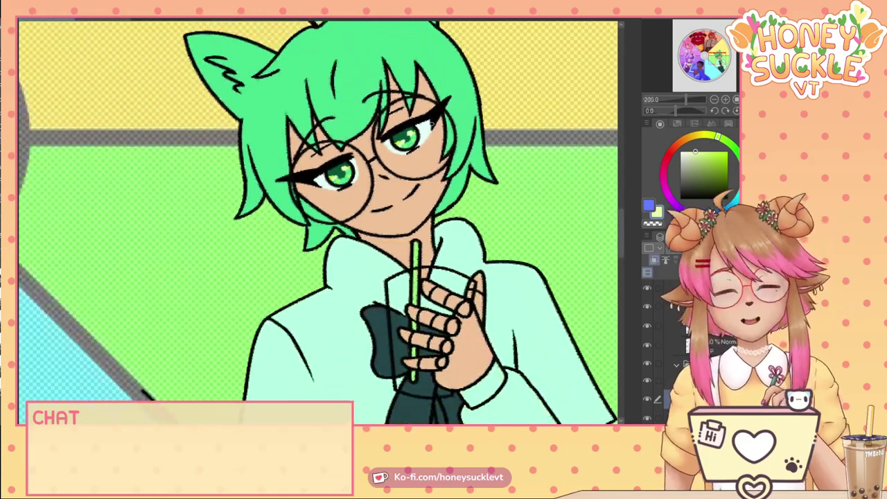
{"action": "scroll", "coordinate": [427, 128], "scroll_direction": "down", "scroll_amount": 2}
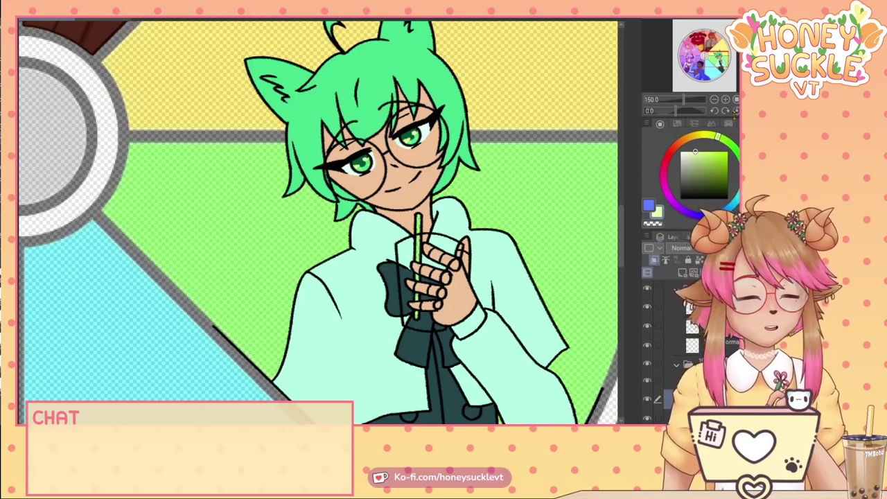
{"action": "scroll", "coordinate": [317, 222], "scroll_direction": "down", "scroll_amount": 1}
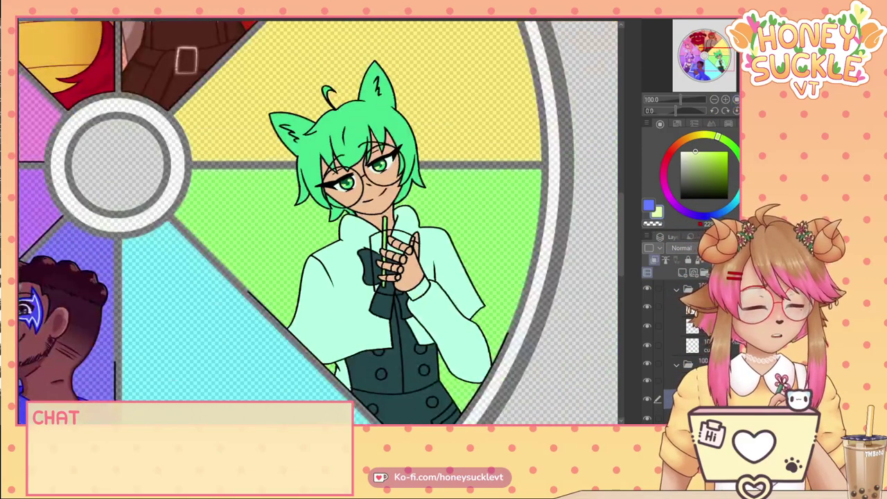
{"action": "key", "text": "ctrl+0"}
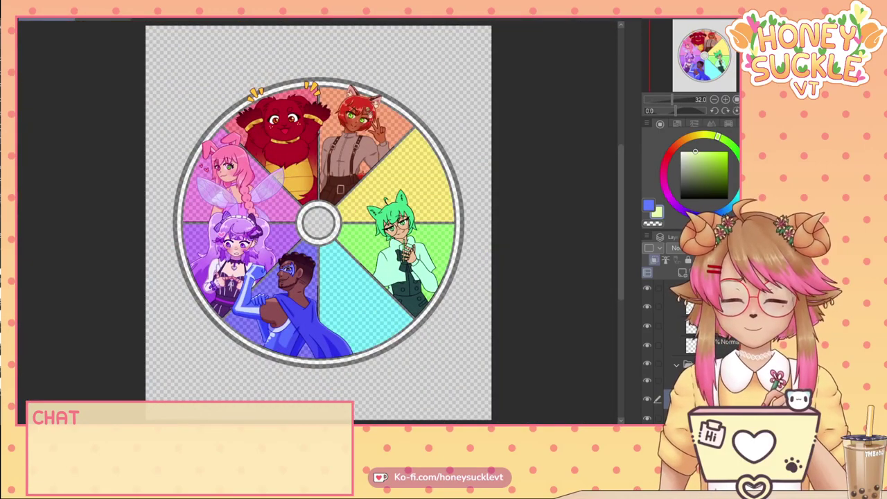
{"action": "left_click", "coordinate": [677, 366]}
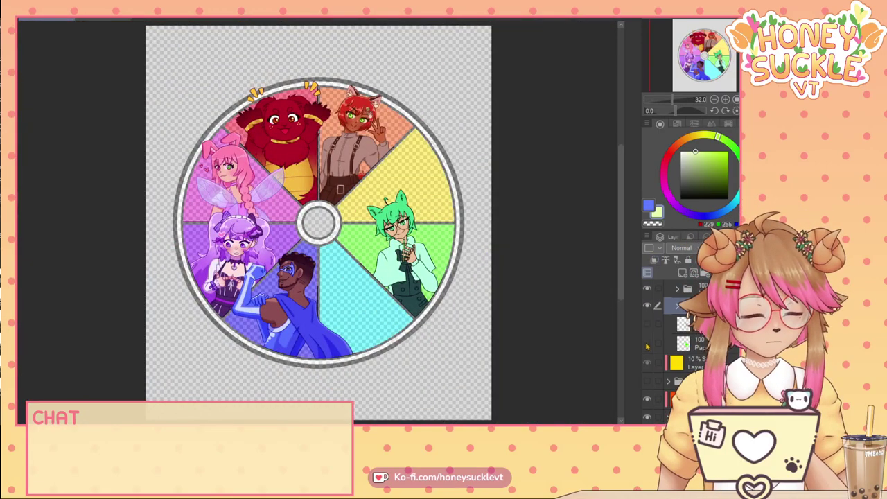
{"action": "left_click", "coordinate": [648, 381]}
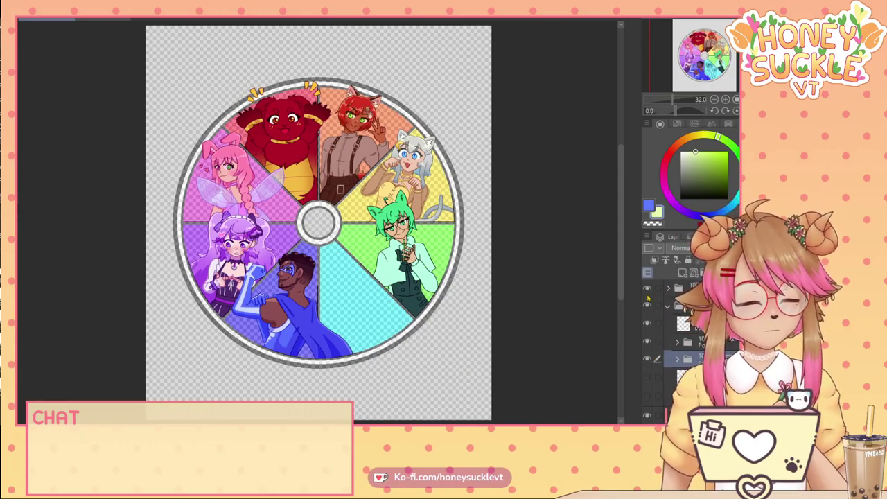
Show the cyan folder to preview the line art in the light blue segment, hide it again and review the wheel.
{"action": "left_click", "coordinate": [647, 287]}
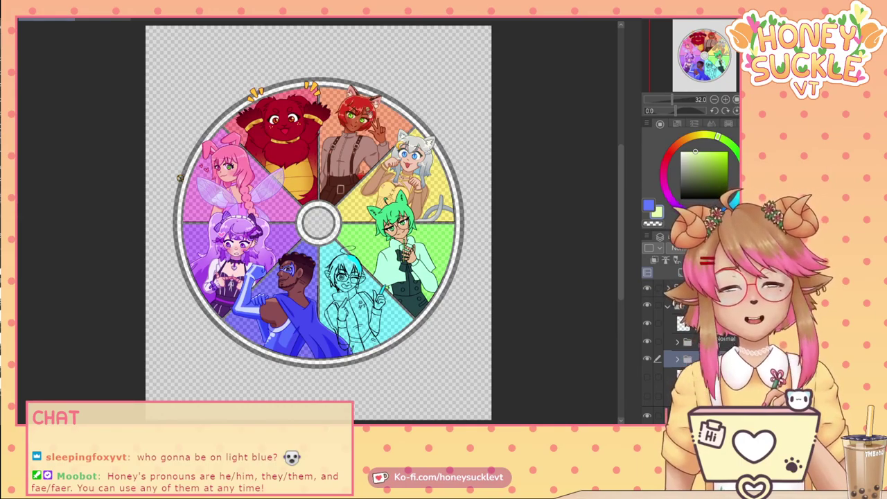
{"action": "left_click", "coordinate": [648, 312]}
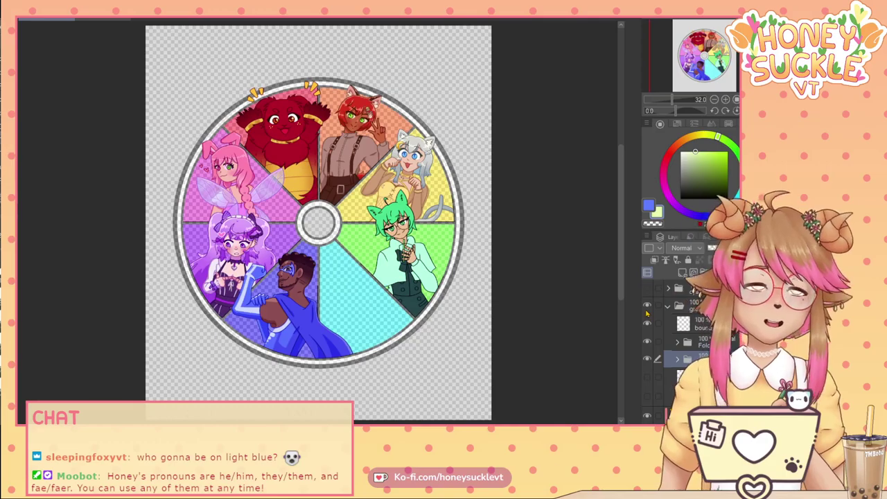
{"action": "scroll", "coordinate": [407, 239], "scroll_direction": "up", "scroll_amount": 5}
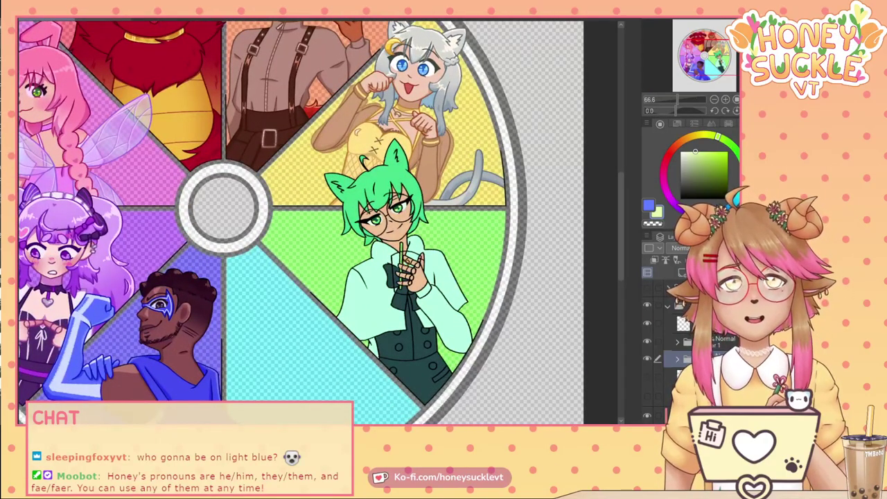
{"action": "scroll", "coordinate": [431, 287], "scroll_direction": "down", "scroll_amount": 3}
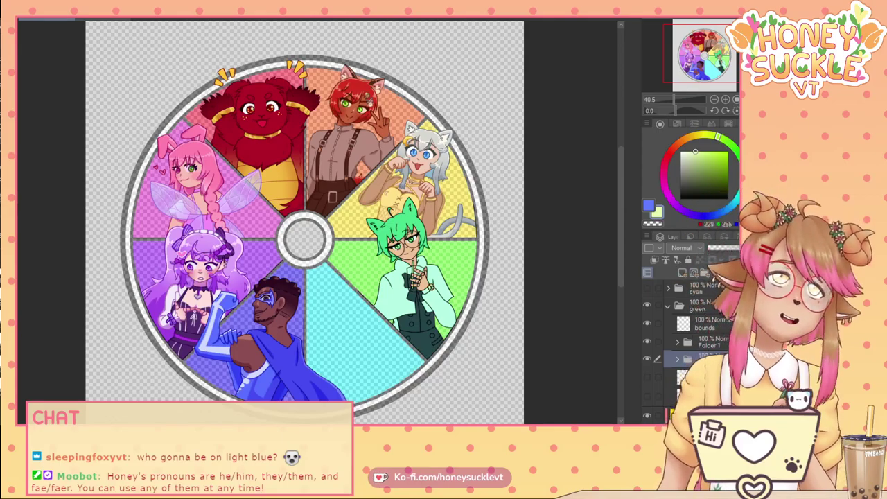
Recolor the straw in the green character's hand with the green sampled from the hair, undoing the first attempt and repainting it.
{"action": "scroll", "coordinate": [404, 307], "scroll_direction": "up", "scroll_amount": 5}
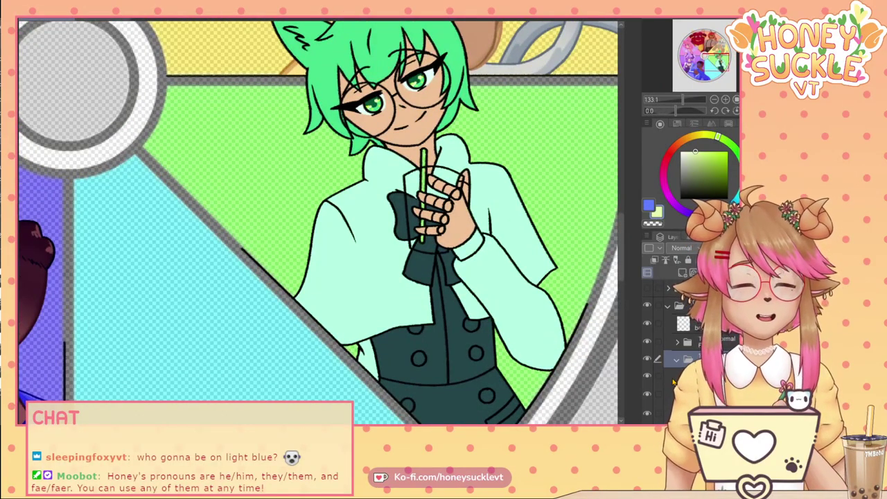
{"action": "left_click", "coordinate": [368, 58], "text": "alt"}
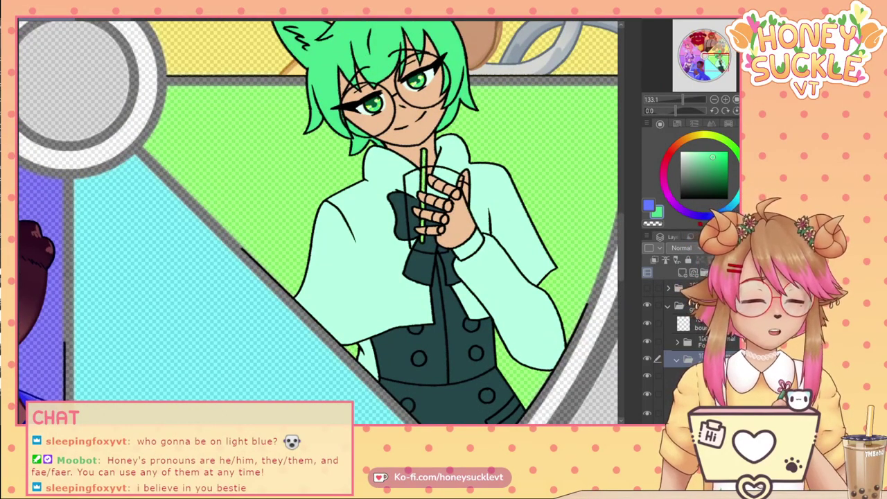
{"action": "left_click", "coordinate": [677, 343]}
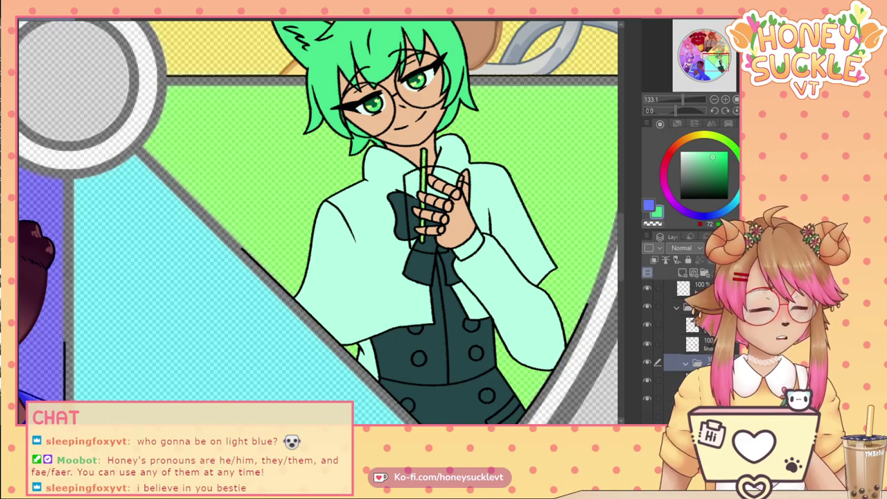
{"action": "left_click", "coordinate": [676, 380]}
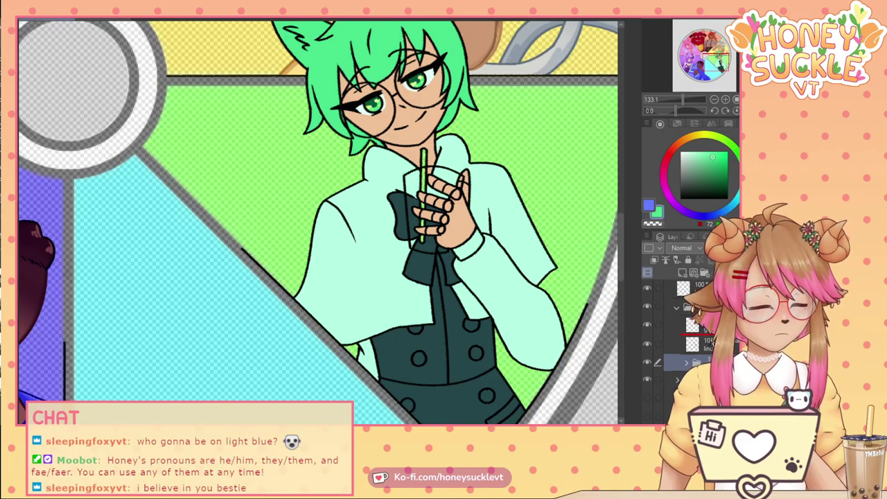
{"action": "left_click_drag", "start_coordinate": [691, 366], "coordinate": [687, 350]}
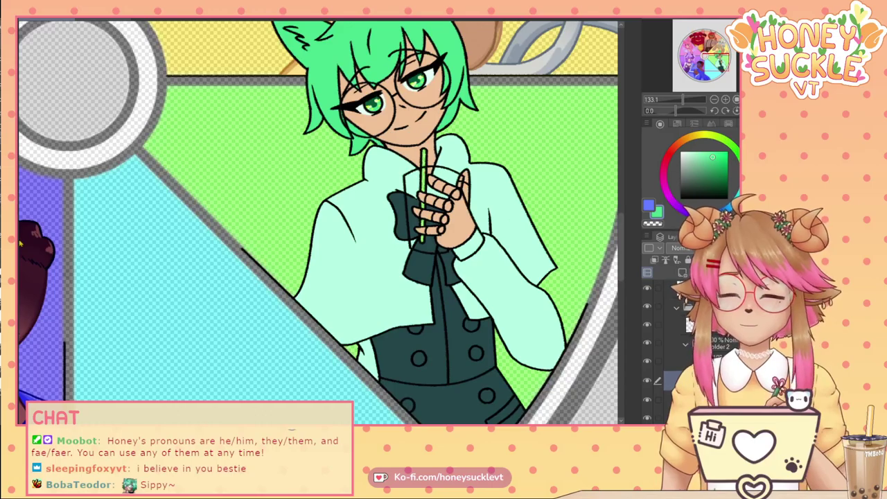
{"action": "scroll", "coordinate": [427, 173], "scroll_direction": "up", "scroll_amount": 4}
{"action": "mouse_move", "coordinate": [421, 176]}
{"action": "left_mouse_down"}
{"action": "mouse_move", "coordinate": [418, 193]}
{"action": "mouse_move", "coordinate": [423, 173]}
{"action": "left_mouse_up"}
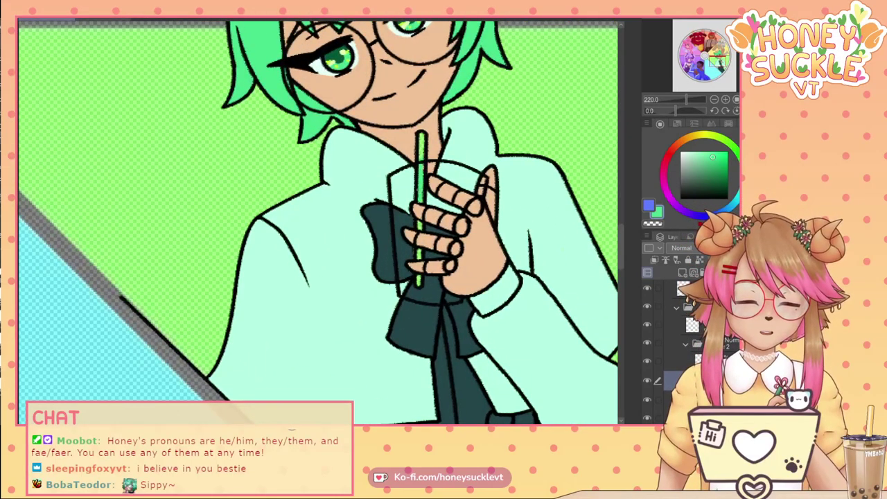
{"action": "scroll", "coordinate": [422, 164], "scroll_direction": "up", "scroll_amount": 4}
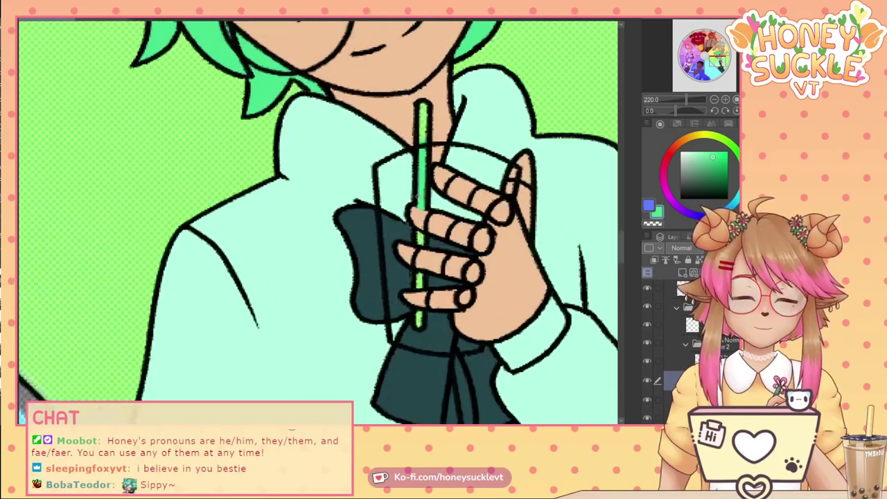
{"action": "key", "text": "ctrl+z"}
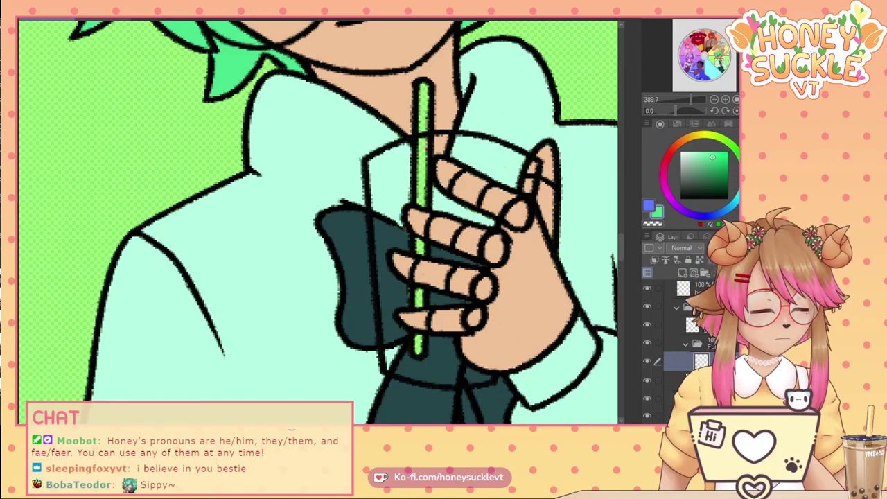
{"action": "scroll", "coordinate": [691, 289], "scroll_direction": "down", "scroll_amount": 2}
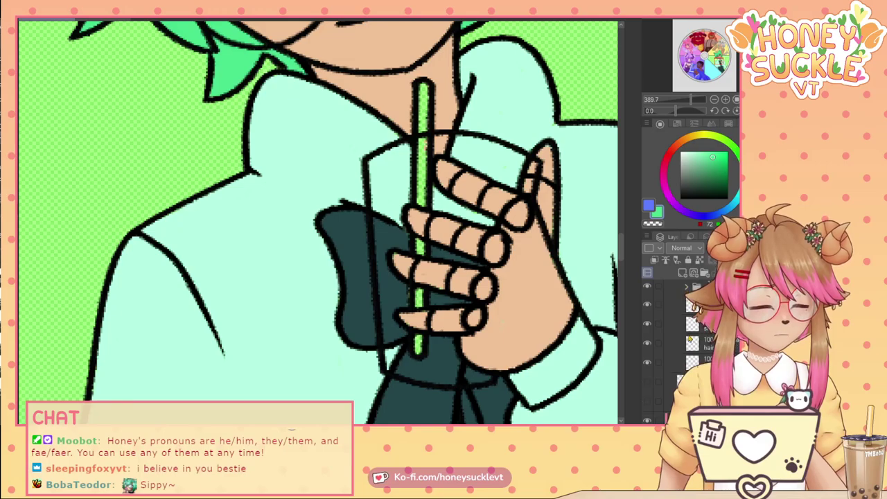
{"action": "left_click", "coordinate": [682, 273]}
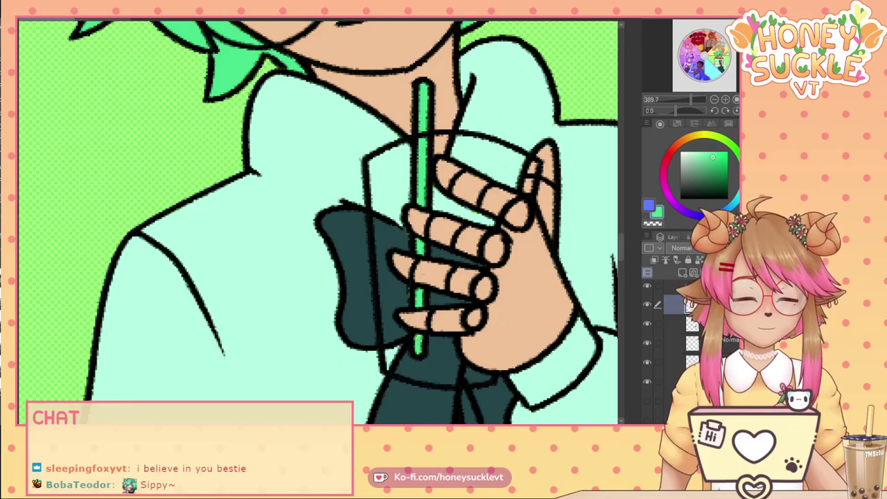
Touch up the flat colors around the raised hand and bow using sampled skin tone, pale mint, dark teal and transparent color.
{"action": "left_click", "coordinate": [532, 291], "text": "alt"}
{"action": "scroll", "coordinate": [676, 332], "scroll_direction": "down", "scroll_amount": 2}
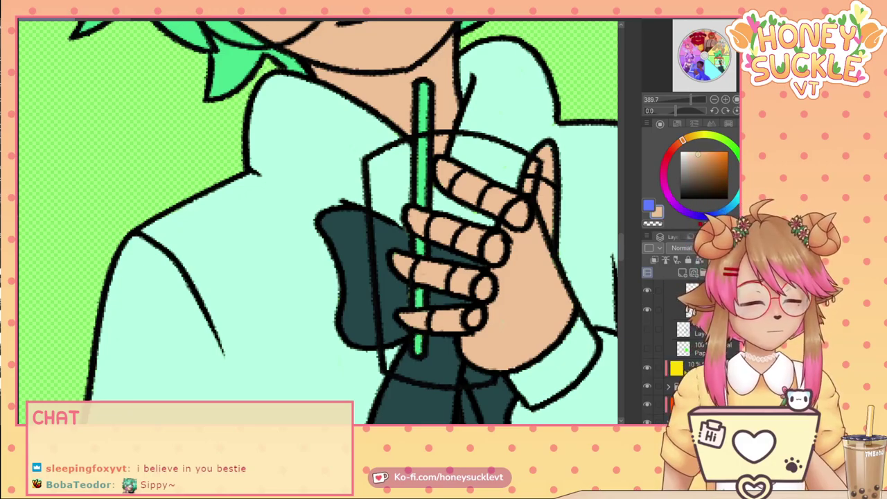
{"action": "left_click", "coordinate": [679, 309]}
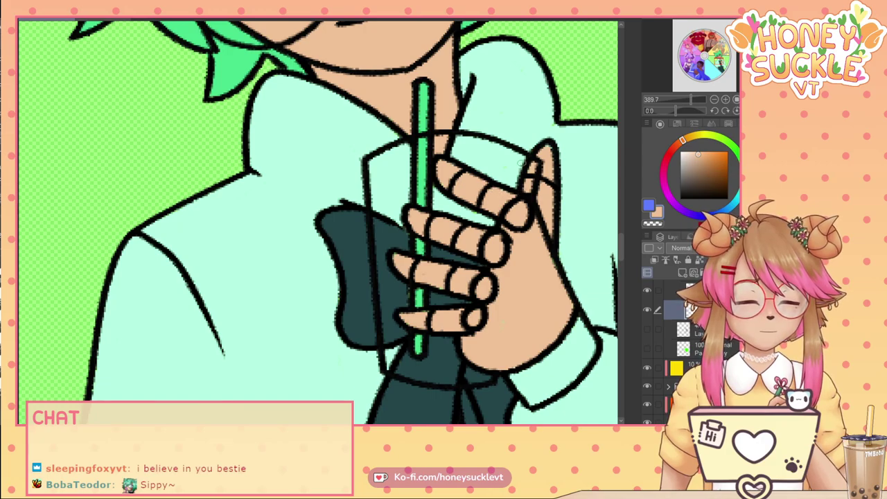
{"action": "left_click", "coordinate": [676, 329]}
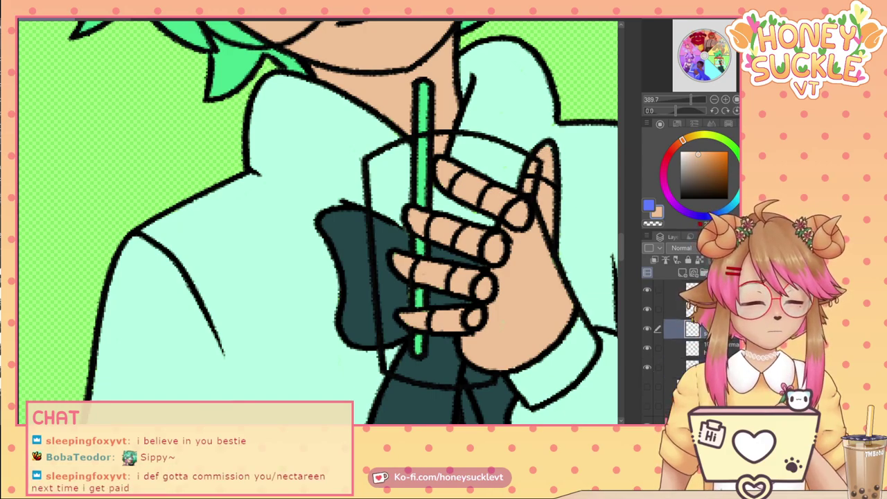
{"action": "left_click", "coordinate": [649, 223]}
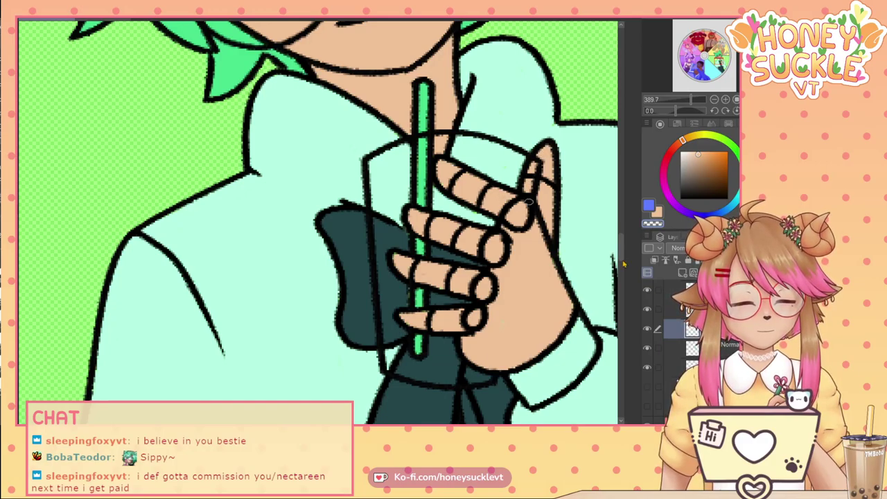
{"action": "left_click", "coordinate": [581, 174], "text": "alt"}
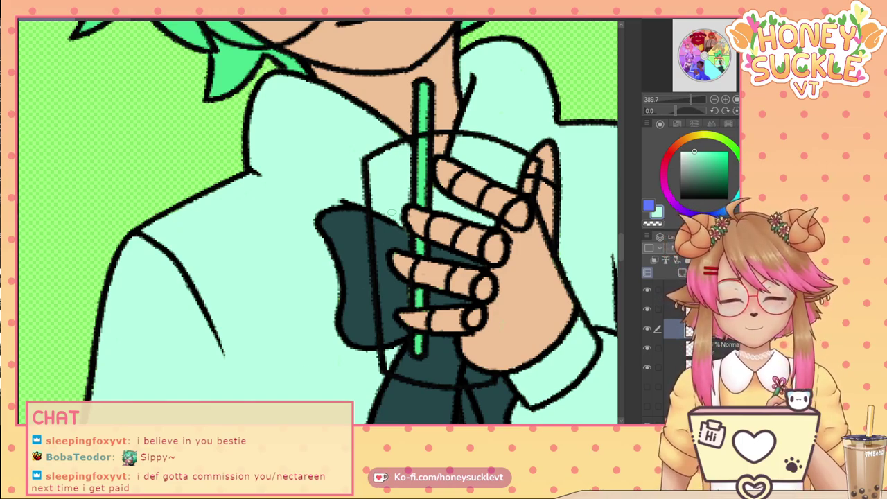
{"action": "left_click", "coordinate": [383, 243], "text": "alt"}
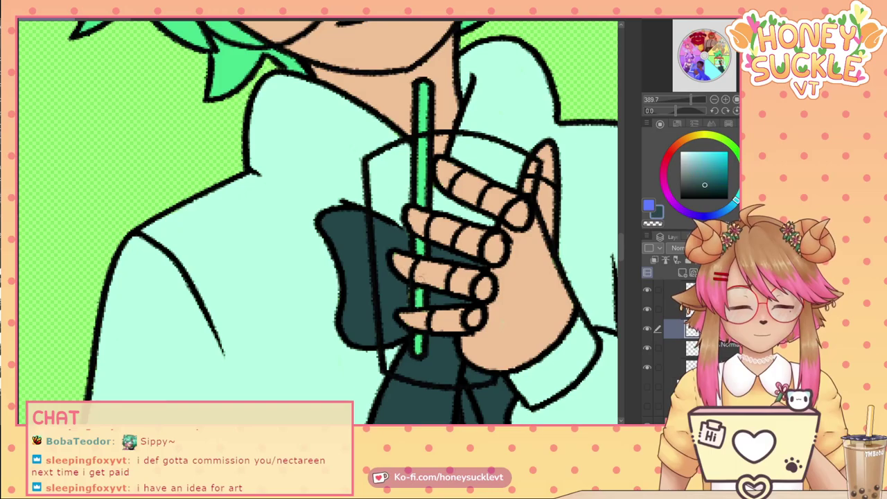
{"action": "left_click", "coordinate": [436, 282], "text": "alt"}
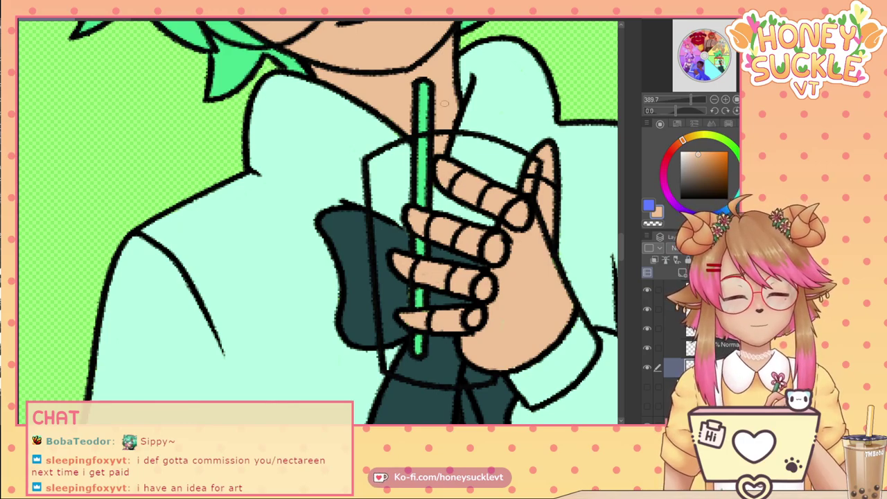
{"action": "scroll", "coordinate": [444, 102], "scroll_direction": "down", "scroll_amount": 4}
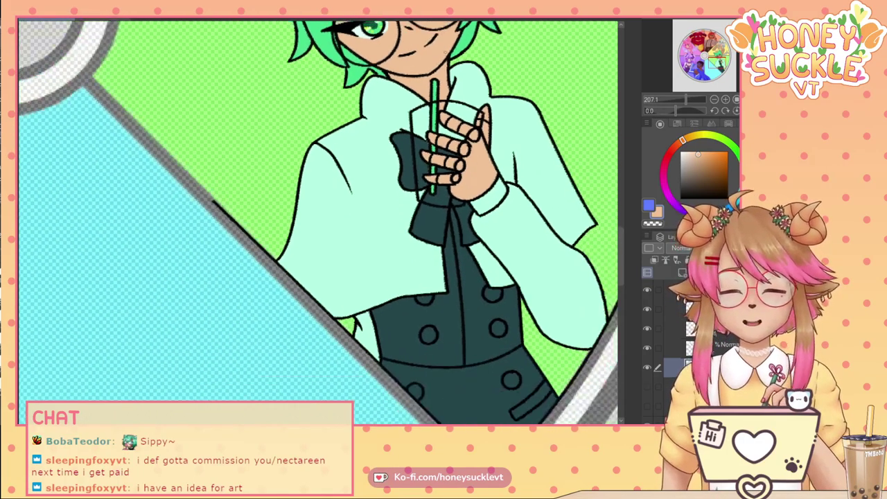
{"action": "scroll", "coordinate": [444, 52], "scroll_direction": "down", "scroll_amount": 3}
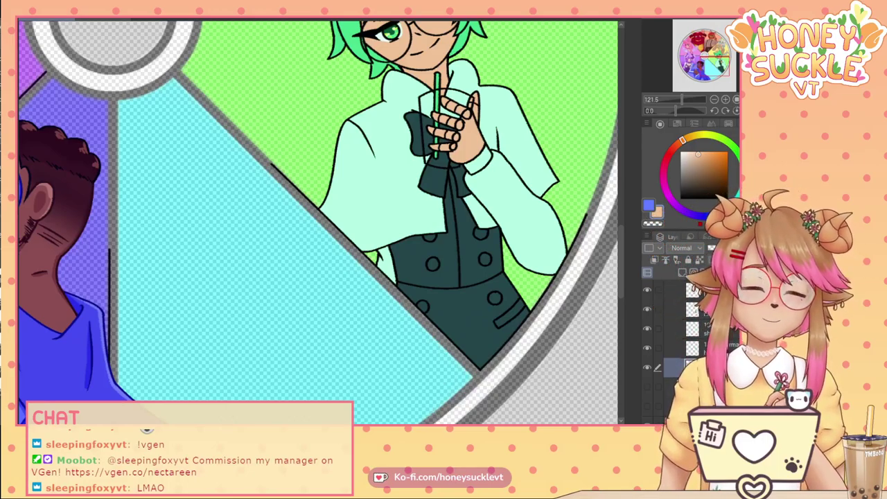
{"action": "left_click", "coordinate": [436, 217], "text": "alt"}
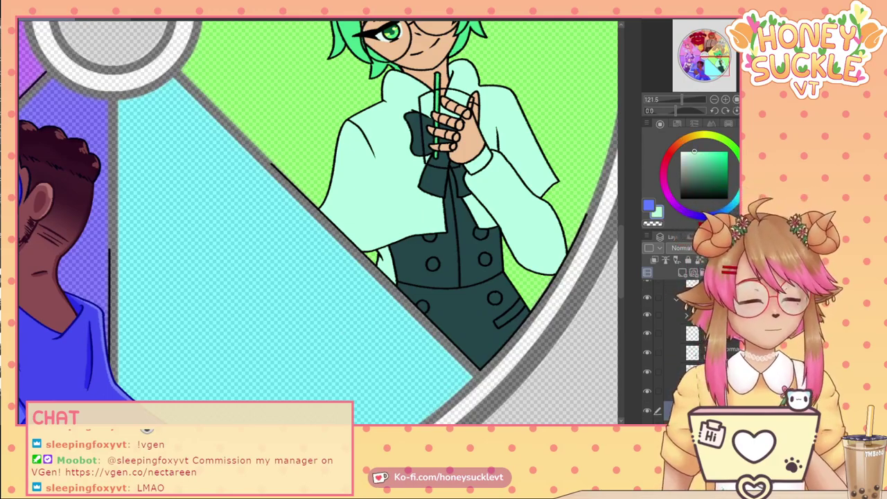
On the line art layer, draw the wavy black outline of the bow's second loop emerging behind the hand and meeting the cuff.
{"action": "scroll", "coordinate": [662, 356], "scroll_direction": "down", "scroll_amount": 3}
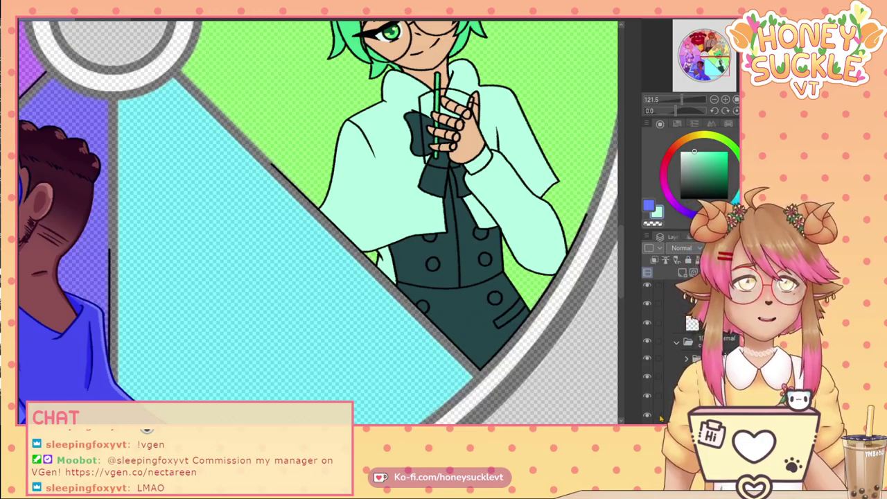
{"action": "left_click_drag", "start_coordinate": [690, 175], "coordinate": [696, 199]}
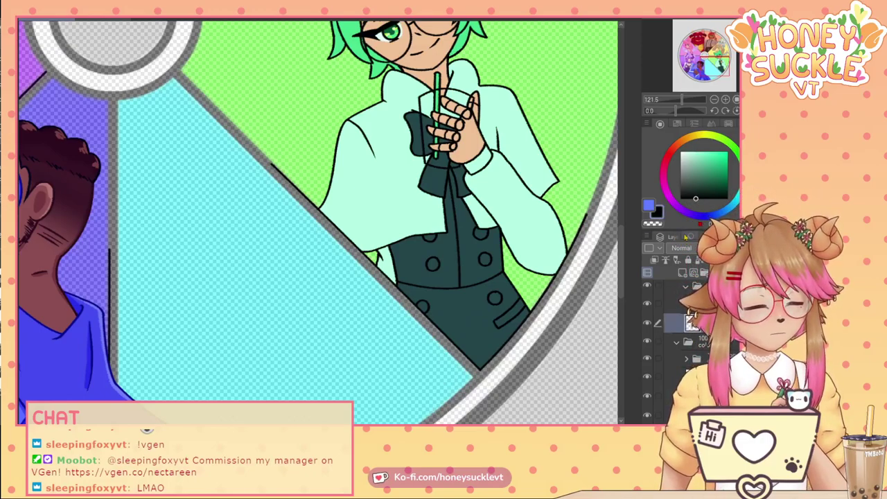
{"action": "left_click_drag", "start_coordinate": [433, 108], "coordinate": [502, 119]}
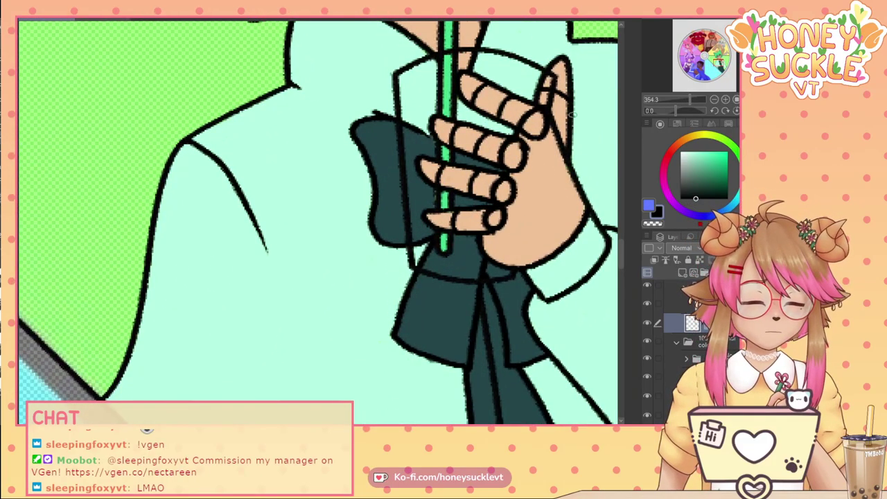
{"action": "mouse_move", "coordinate": [573, 113]}
{"action": "left_mouse_down"}
{"action": "mouse_move", "coordinate": [593, 143]}
{"action": "mouse_move", "coordinate": [592, 187]}
{"action": "mouse_move", "coordinate": [610, 212]}
{"action": "left_mouse_up"}
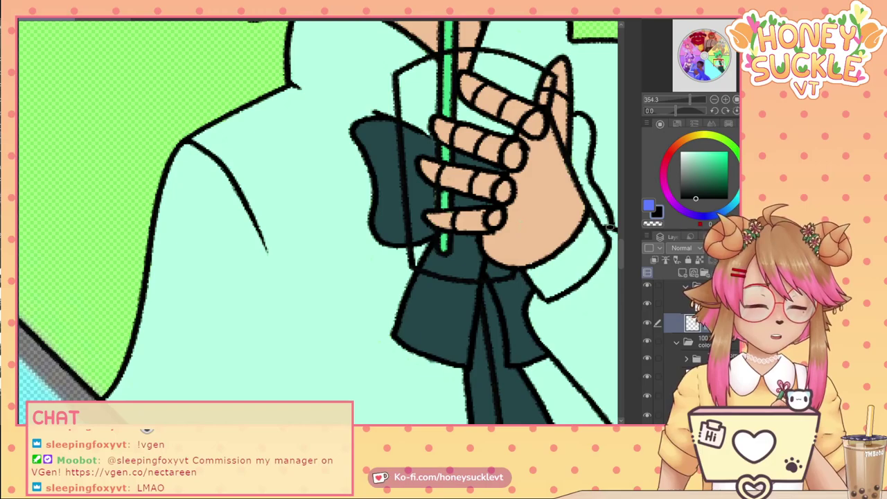
{"action": "scroll", "coordinate": [610, 222], "scroll_direction": "down", "scroll_amount": 3}
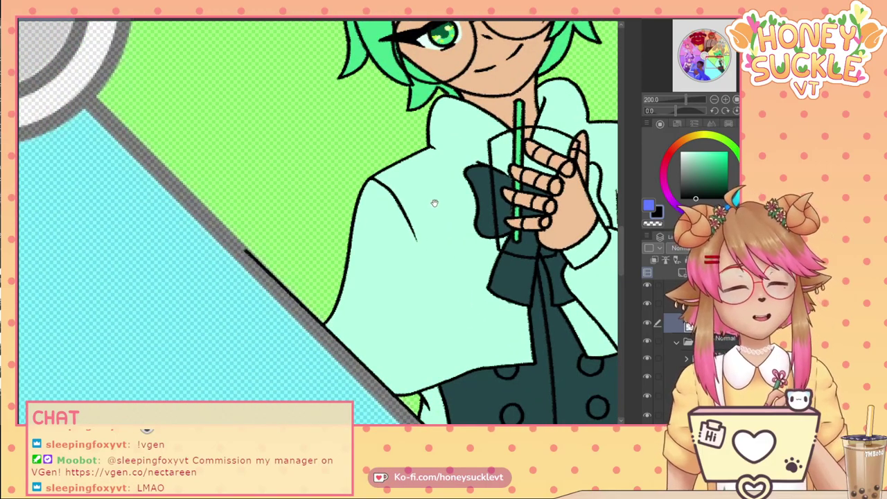
{"action": "left_click_drag", "start_coordinate": [435, 203], "coordinate": [335, 208]}
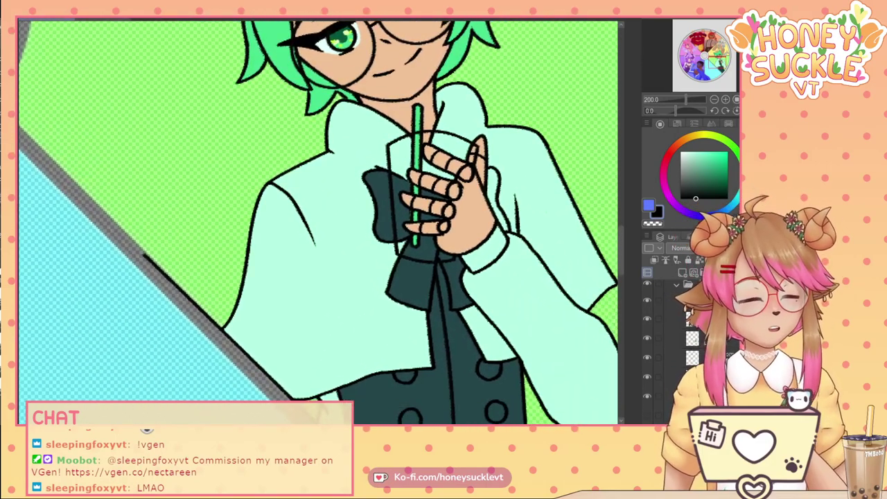
Fill the new bow loop with the dark teal sampled from the vest, on the layer holding the bow and vest color.
{"action": "left_click", "coordinate": [648, 339]}
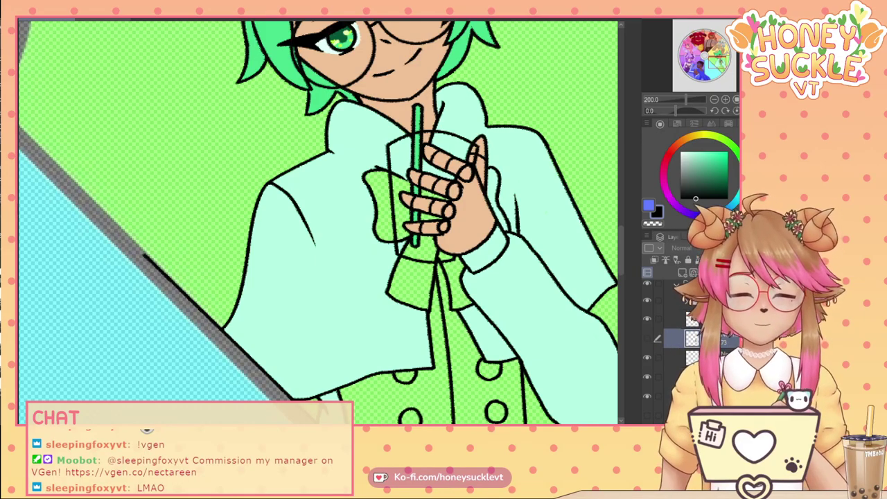
{"action": "left_click", "coordinate": [647, 339]}
{"action": "left_click", "coordinate": [690, 319]}
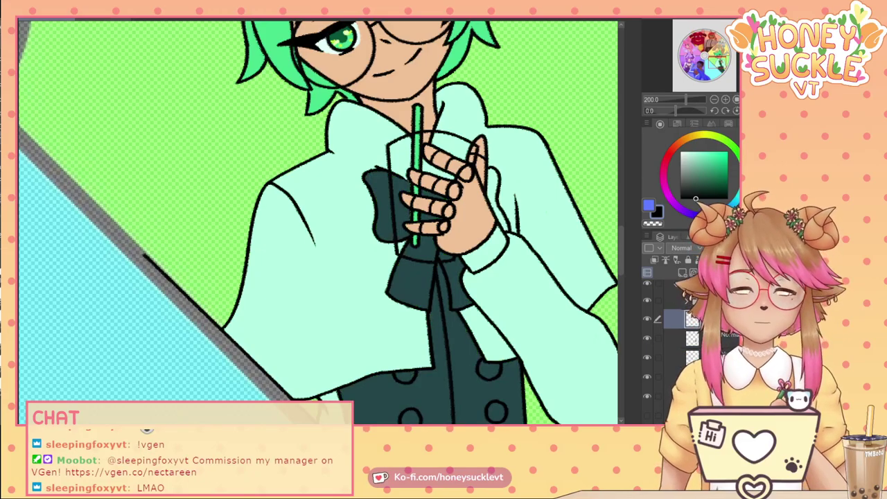
{"action": "left_click", "coordinate": [451, 391], "text": "alt"}
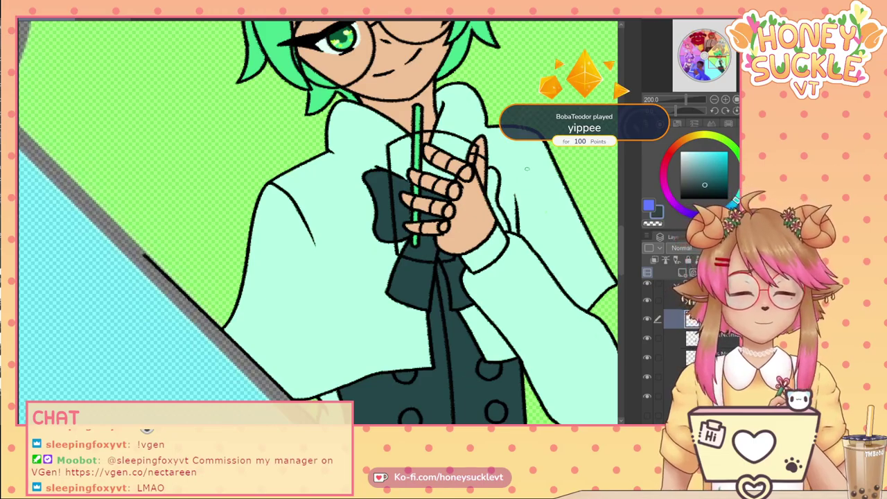
{"action": "left_click", "coordinate": [705, 340]}
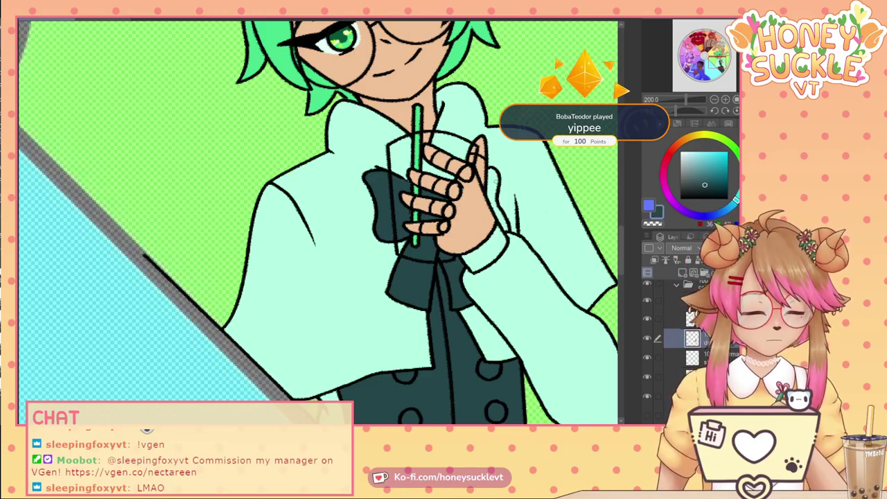
{"action": "mouse_move", "coordinate": [496, 179]}
{"action": "left_mouse_down"}
{"action": "mouse_move", "coordinate": [494, 187]}
{"action": "mouse_move", "coordinate": [491, 171]}
{"action": "mouse_move", "coordinate": [499, 219]}
{"action": "left_mouse_up"}
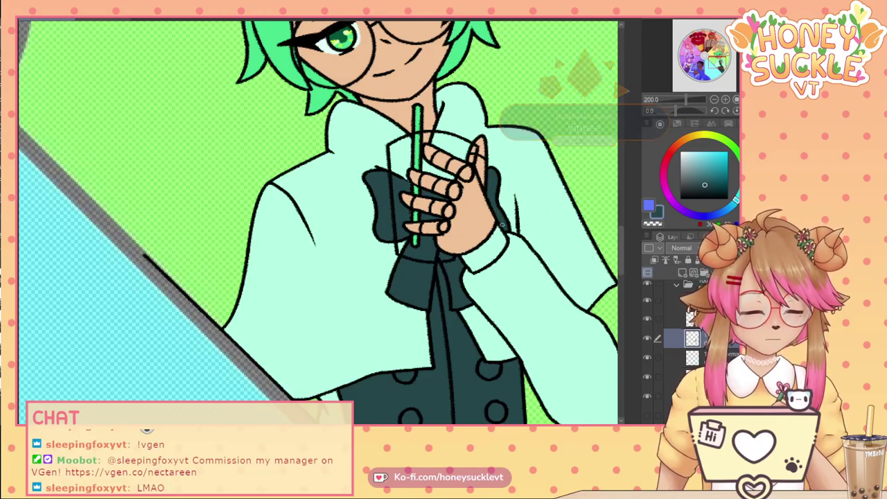
Compare the green character with the reference illustration in the other open canvas, checking the face, hair and outfit, and return to the wheel.
{"action": "left_click", "coordinate": [102, 20]}
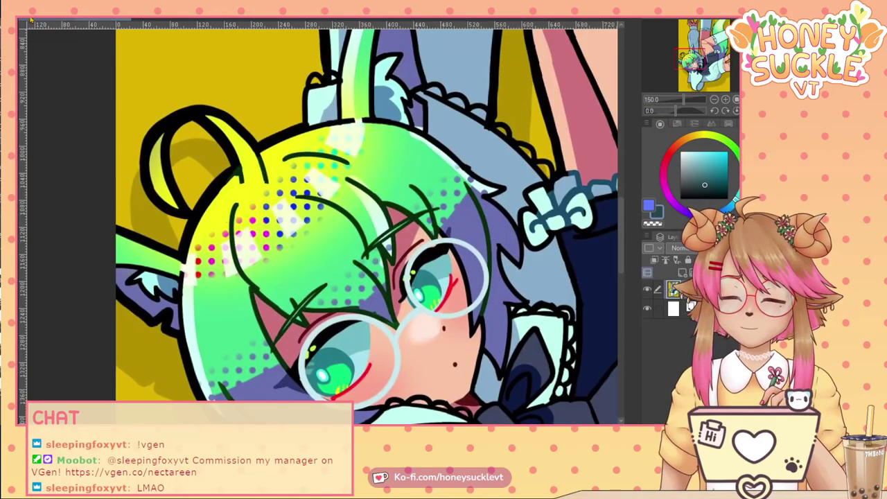
{"action": "left_click", "coordinate": [30, 21]}
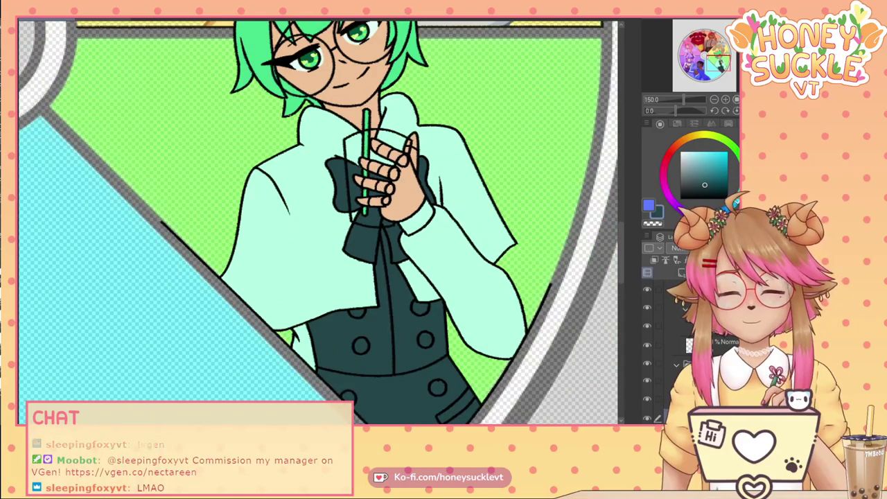
{"action": "left_click", "coordinate": [103, 20]}
{"action": "scroll", "coordinate": [326, 305], "scroll_direction": "down", "scroll_amount": 3}
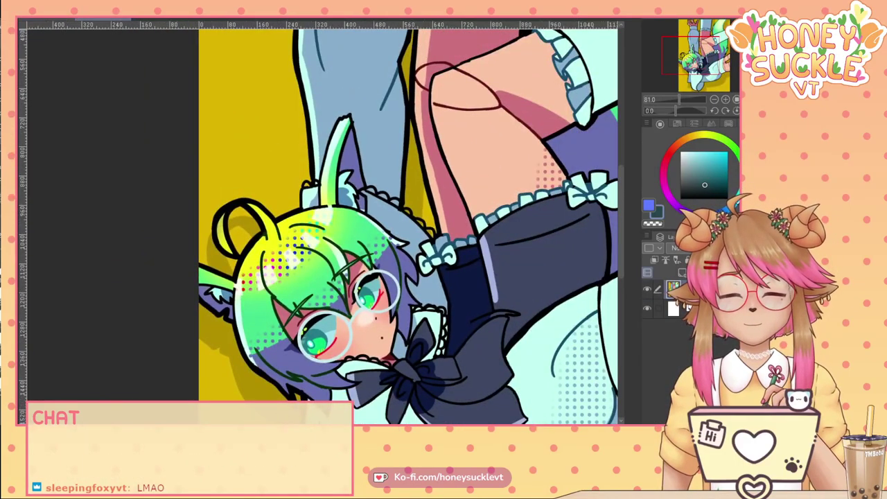
{"action": "left_click", "coordinate": [46, 20]}
{"action": "scroll", "coordinate": [270, 157], "scroll_direction": "down", "scroll_amount": 2}
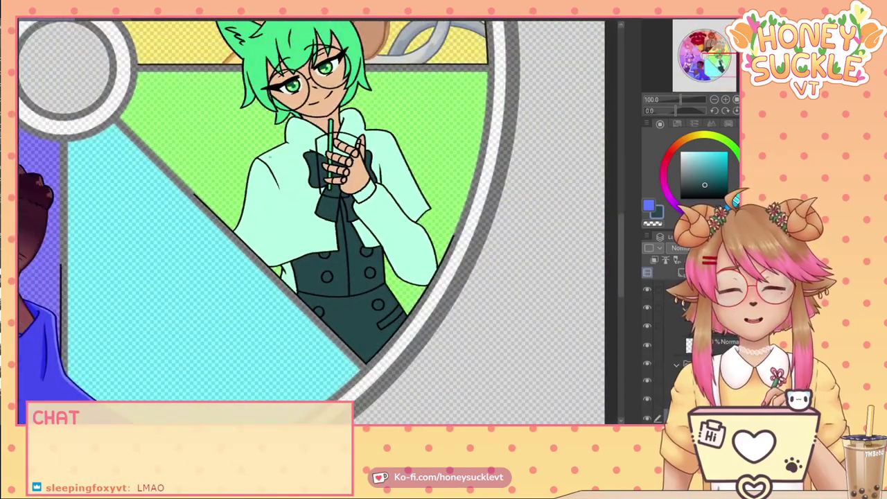
Create a layer beneath the cup's line art and paint the cup's left and upper-left edges with a very pale mint.
{"action": "left_click_drag", "start_coordinate": [282, 194], "coordinate": [259, 286]}
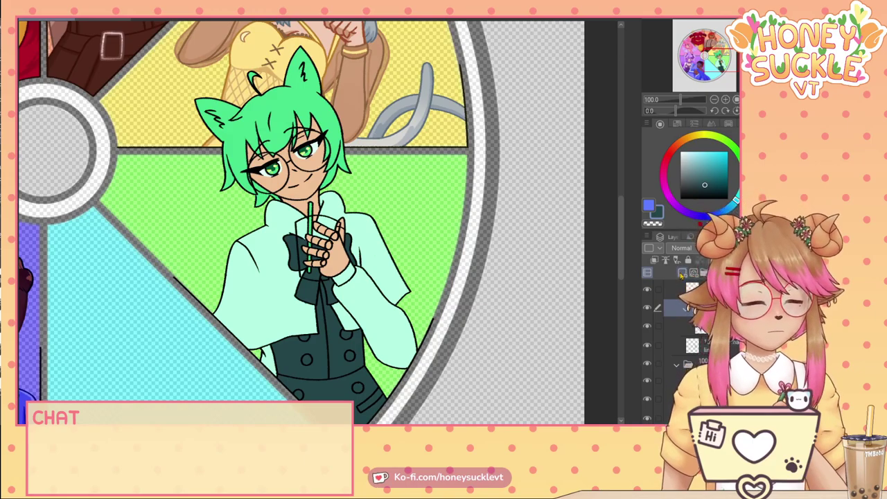
{"action": "key", "text": "ctrl+shift+n"}
{"action": "left_click_drag", "start_coordinate": [683, 326], "coordinate": [683, 354]}
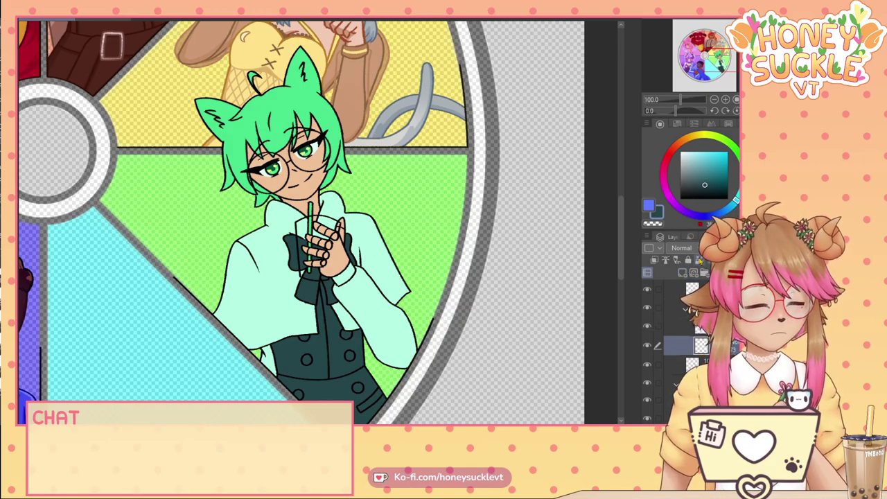
{"action": "left_click", "coordinate": [372, 251], "text": "alt"}
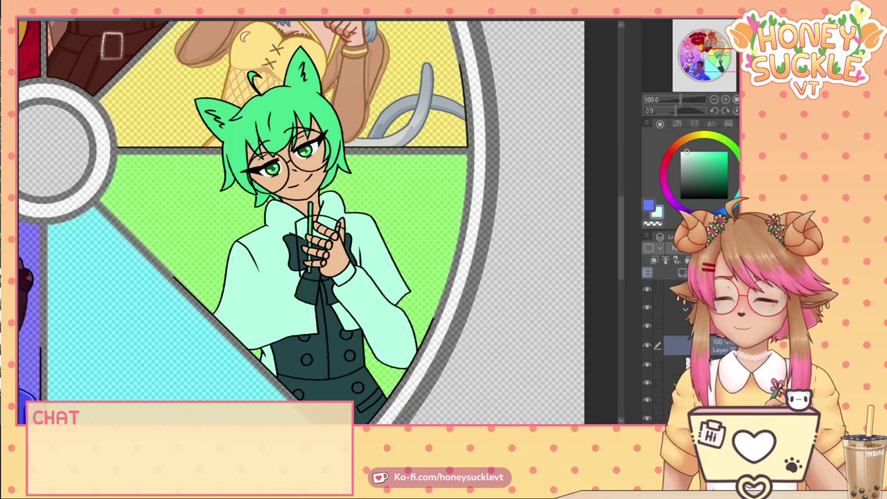
{"action": "scroll", "coordinate": [297, 266], "scroll_direction": "up", "scroll_amount": 5}
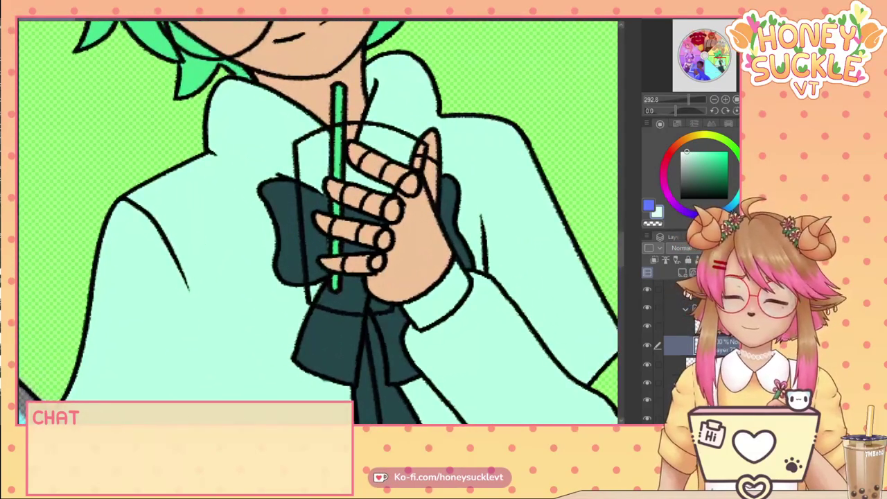
{"action": "scroll", "coordinate": [317, 221], "scroll_direction": "up", "scroll_amount": 2}
{"action": "mouse_move", "coordinate": [364, 233]}
{"action": "left_mouse_down"}
{"action": "mouse_move", "coordinate": [405, 246]}
{"action": "mouse_move", "coordinate": [366, 235]}
{"action": "mouse_move", "coordinate": [386, 251]}
{"action": "mouse_move", "coordinate": [353, 225]}
{"action": "mouse_move", "coordinate": [367, 243]}
{"action": "mouse_move", "coordinate": [352, 236]}
{"action": "mouse_move", "coordinate": [354, 274]}
{"action": "mouse_move", "coordinate": [382, 257]}
{"action": "mouse_move", "coordinate": [371, 248]}
{"action": "mouse_move", "coordinate": [357, 281]}
{"action": "mouse_move", "coordinate": [360, 328]}
{"action": "mouse_move", "coordinate": [362, 281]}
{"action": "mouse_move", "coordinate": [374, 290]}
{"action": "mouse_move", "coordinate": [366, 264]}
{"action": "left_mouse_up"}
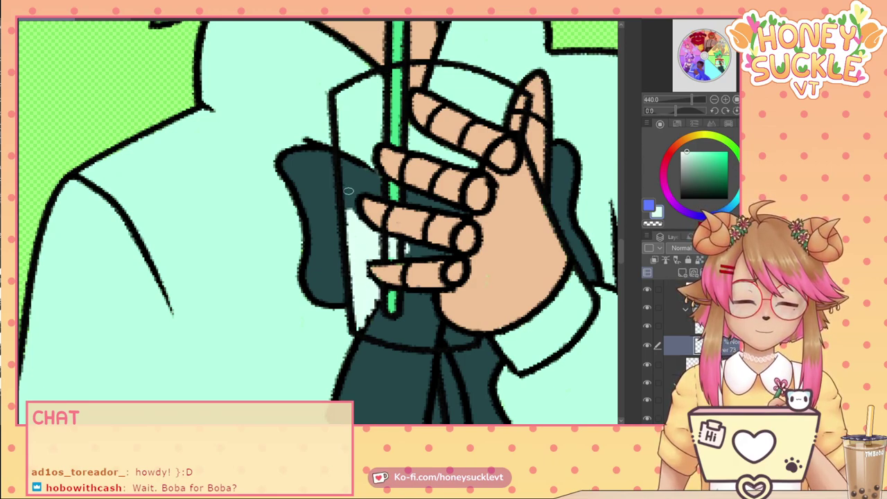
{"action": "mouse_move", "coordinate": [349, 208]}
{"action": "left_mouse_down"}
{"action": "mouse_move", "coordinate": [348, 180]}
{"action": "mouse_move", "coordinate": [353, 200]}
{"action": "mouse_move", "coordinate": [346, 173]}
{"action": "mouse_move", "coordinate": [348, 207]}
{"action": "mouse_move", "coordinate": [345, 151]}
{"action": "left_mouse_up"}
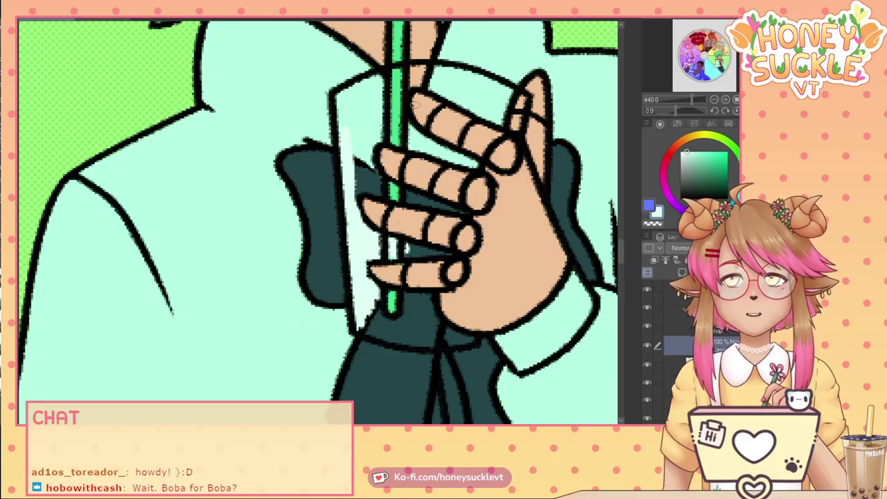
{"action": "left_click_drag", "start_coordinate": [378, 79], "coordinate": [339, 95]}
Recolor the cup fill to bright mint green and paint the cup's left half, the area beside the straw and the base.
{"action": "left_click", "coordinate": [719, 152]}
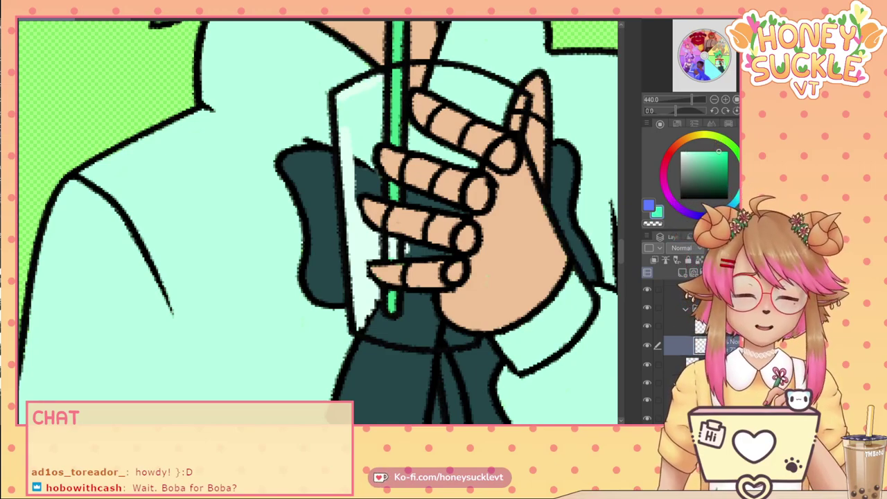
{"action": "key", "text": "alt+Delete"}
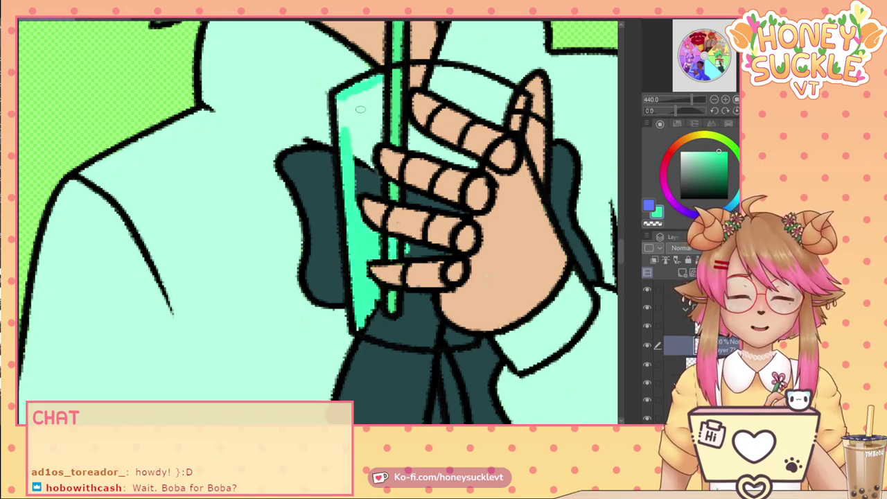
{"action": "left_click_drag", "start_coordinate": [376, 86], "coordinate": [373, 137]}
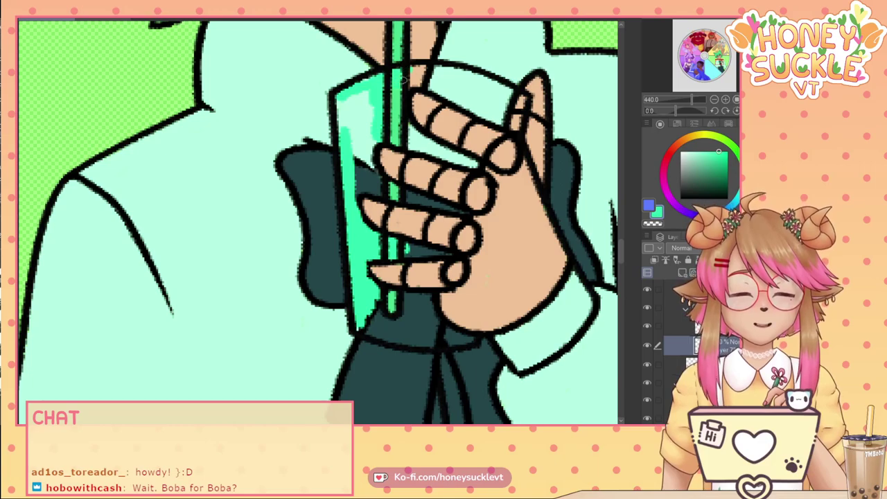
{"action": "mouse_move", "coordinate": [402, 129]}
{"action": "left_mouse_down"}
{"action": "mouse_move", "coordinate": [411, 142]}
{"action": "mouse_move", "coordinate": [420, 138]}
{"action": "mouse_move", "coordinate": [402, 123]}
{"action": "left_mouse_up"}
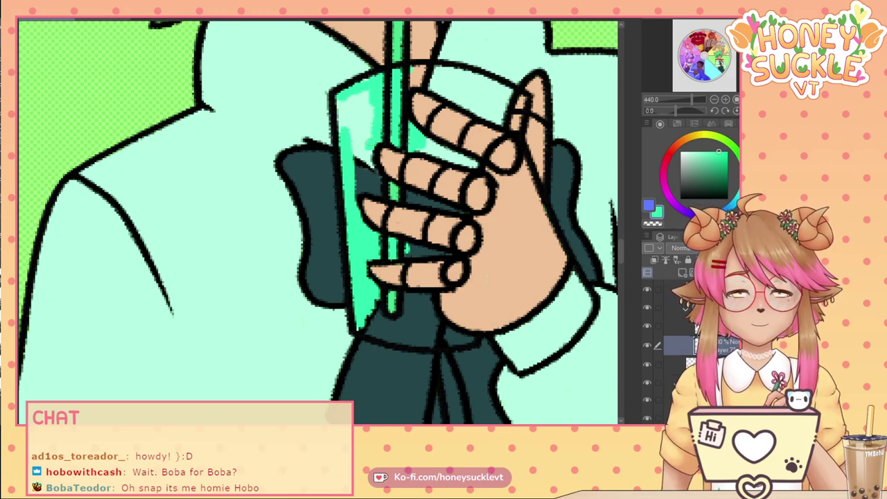
{"action": "mouse_move", "coordinate": [362, 153]}
{"action": "left_mouse_down"}
{"action": "mouse_move", "coordinate": [357, 175]}
{"action": "mouse_move", "coordinate": [345, 126]}
{"action": "mouse_move", "coordinate": [342, 101]}
{"action": "mouse_move", "coordinate": [365, 93]}
{"action": "left_mouse_up"}
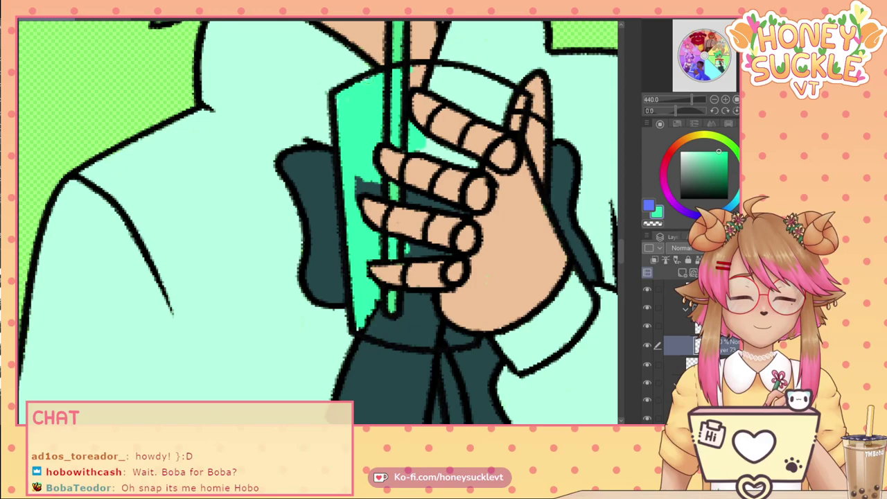
{"action": "left_click_drag", "start_coordinate": [355, 181], "coordinate": [357, 202]}
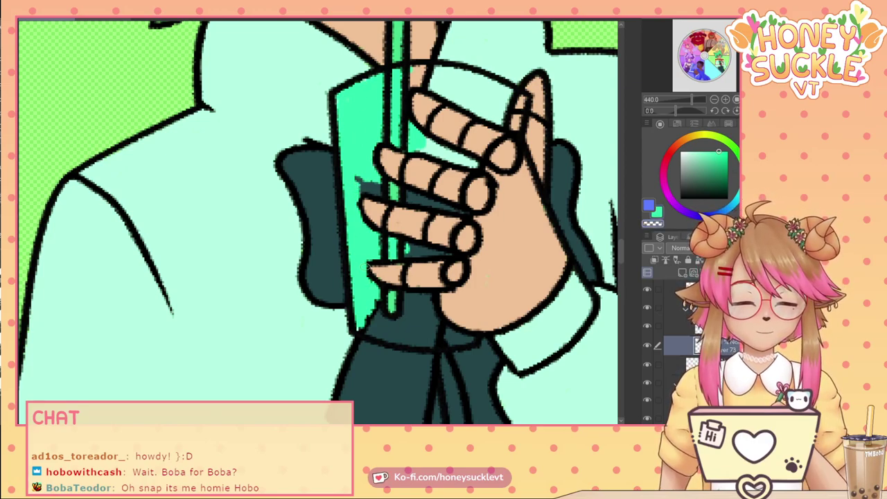
{"action": "mouse_move", "coordinate": [425, 292]}
{"action": "left_mouse_down"}
{"action": "mouse_move", "coordinate": [418, 309]}
{"action": "mouse_move", "coordinate": [423, 295]}
{"action": "mouse_move", "coordinate": [438, 326]}
{"action": "mouse_move", "coordinate": [475, 343]}
{"action": "mouse_move", "coordinate": [413, 342]}
{"action": "mouse_move", "coordinate": [427, 332]}
{"action": "left_mouse_up"}
{"action": "mouse_move", "coordinate": [358, 327]}
{"action": "left_mouse_down"}
{"action": "mouse_move", "coordinate": [405, 339]}
{"action": "mouse_move", "coordinate": [369, 326]}
{"action": "mouse_move", "coordinate": [357, 283]}
{"action": "mouse_move", "coordinate": [385, 327]}
{"action": "mouse_move", "coordinate": [382, 308]}
{"action": "mouse_move", "coordinate": [395, 347]}
{"action": "mouse_move", "coordinate": [414, 329]}
{"action": "mouse_move", "coordinate": [396, 316]}
{"action": "mouse_move", "coordinate": [396, 300]}
{"action": "mouse_move", "coordinate": [422, 323]}
{"action": "left_mouse_up"}
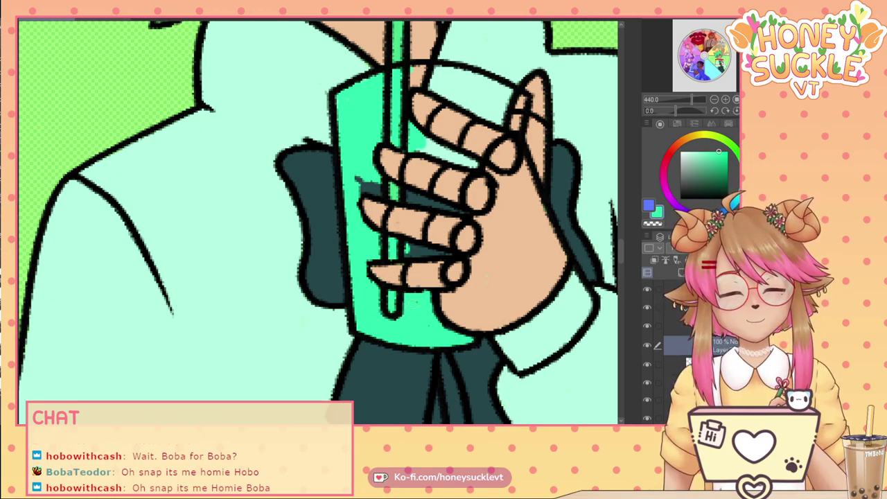
Fill the remaining cup areas between the fingers and above the hand up to the rim with bright mint green.
{"action": "mouse_move", "coordinate": [353, 185]}
{"action": "left_mouse_down"}
{"action": "mouse_move", "coordinate": [434, 206]}
{"action": "mouse_move", "coordinate": [358, 182]}
{"action": "left_mouse_up"}
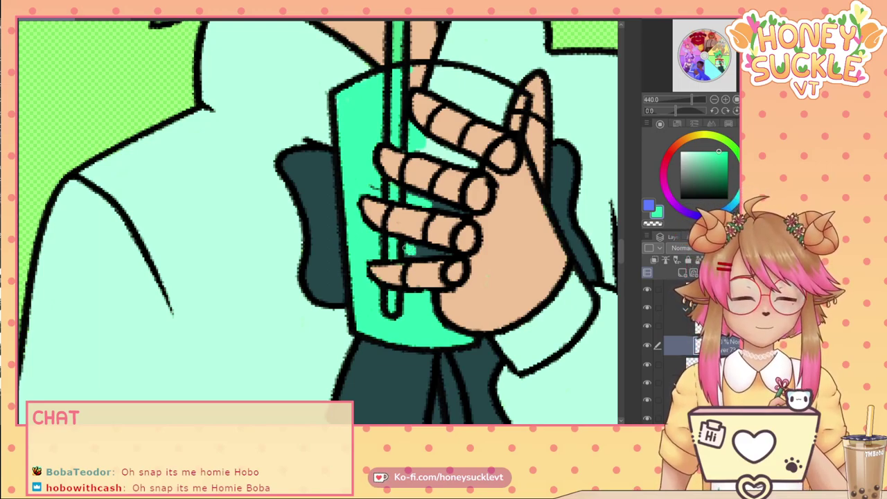
{"action": "left_click_drag", "start_coordinate": [420, 148], "coordinate": [474, 165]}
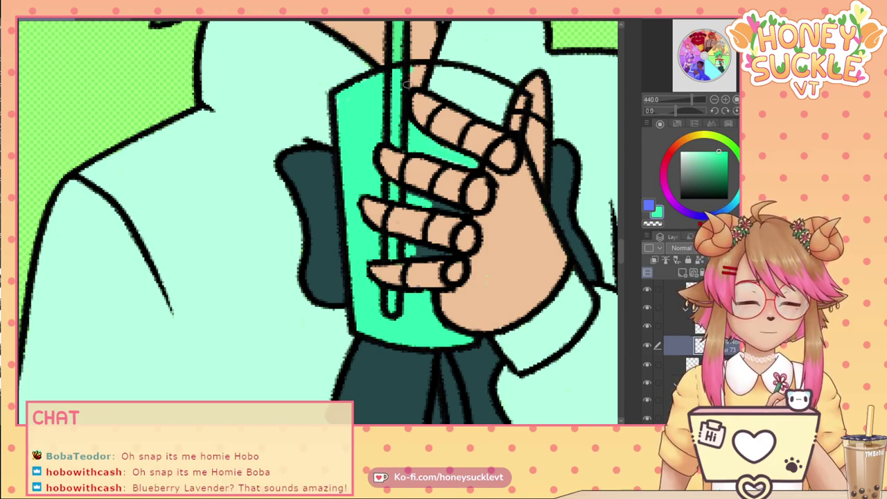
{"action": "mouse_move", "coordinate": [409, 81]}
{"action": "left_mouse_down"}
{"action": "mouse_move", "coordinate": [446, 67]}
{"action": "mouse_move", "coordinate": [468, 72]}
{"action": "mouse_move", "coordinate": [511, 90]}
{"action": "mouse_move", "coordinate": [501, 113]}
{"action": "mouse_move", "coordinate": [499, 91]}
{"action": "mouse_move", "coordinate": [518, 98]}
{"action": "mouse_move", "coordinate": [518, 126]}
{"action": "left_mouse_up"}
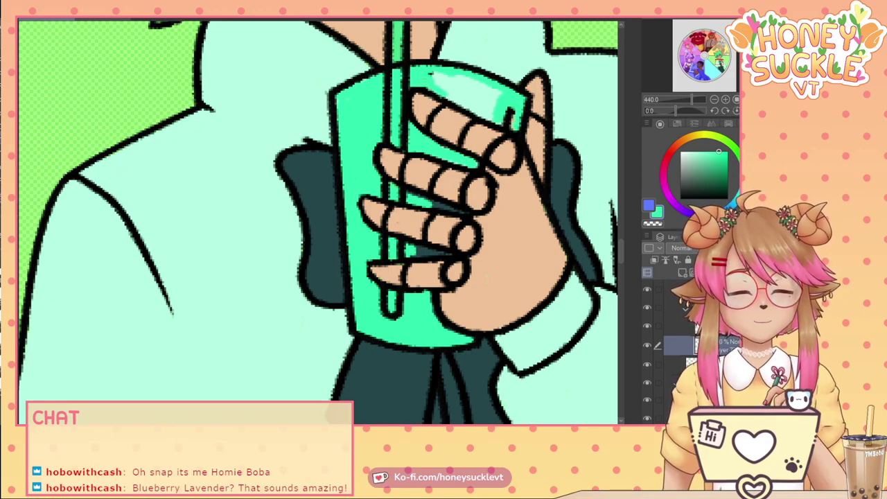
{"action": "mouse_move", "coordinate": [457, 99]}
{"action": "left_mouse_down"}
{"action": "mouse_move", "coordinate": [506, 112]}
{"action": "mouse_move", "coordinate": [422, 75]}
{"action": "mouse_move", "coordinate": [475, 99]}
{"action": "mouse_move", "coordinate": [434, 74]}
{"action": "mouse_move", "coordinate": [489, 89]}
{"action": "mouse_move", "coordinate": [465, 87]}
{"action": "mouse_move", "coordinate": [489, 108]}
{"action": "left_mouse_up"}
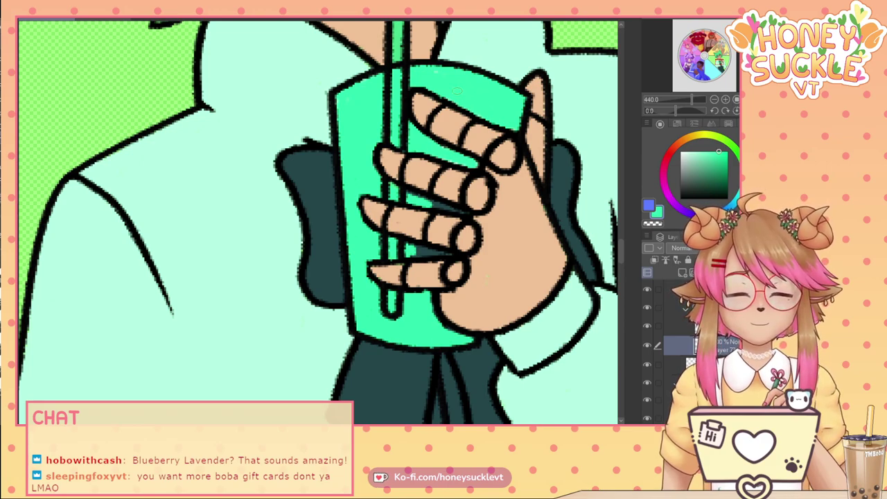
{"action": "mouse_move", "coordinate": [431, 262]}
{"action": "left_mouse_down"}
{"action": "mouse_move", "coordinate": [442, 255]}
{"action": "mouse_move", "coordinate": [399, 251]}
{"action": "mouse_move", "coordinate": [429, 241]}
{"action": "mouse_move", "coordinate": [440, 254]}
{"action": "mouse_move", "coordinate": [421, 251]}
{"action": "left_mouse_up"}
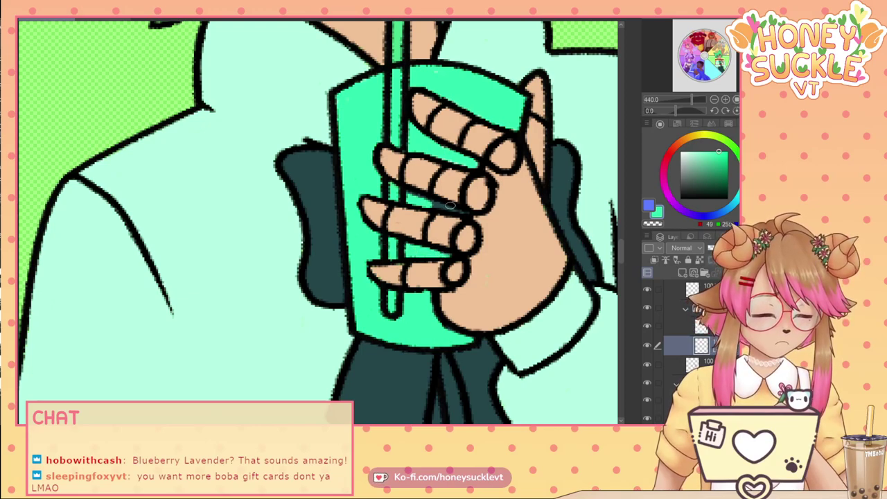
{"action": "left_click_drag", "start_coordinate": [459, 212], "coordinate": [427, 209]}
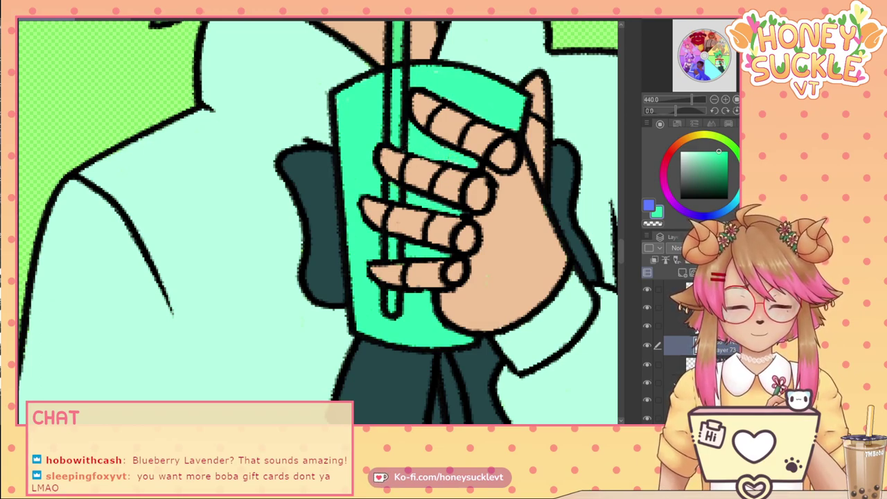
Recolor the whole cup fill to very pale mint and make it semi-transparent over the bow and collar.
{"action": "left_click", "coordinate": [653, 223]}
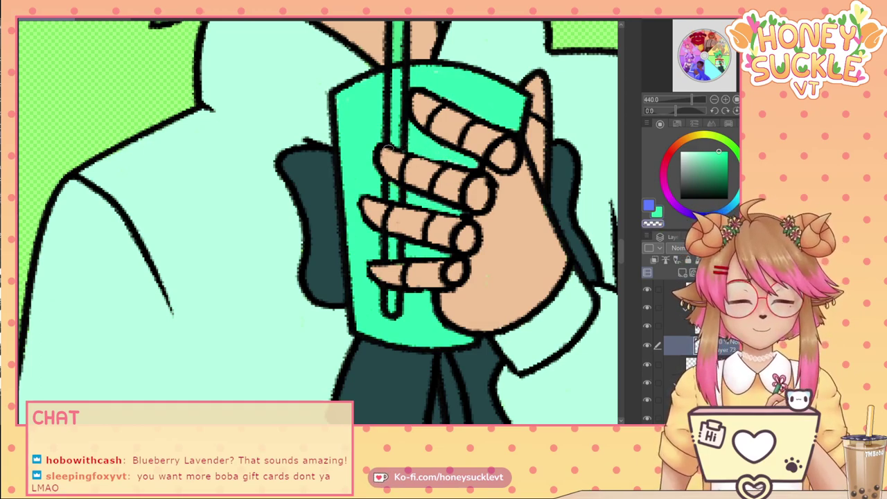
{"action": "left_click", "coordinate": [658, 212]}
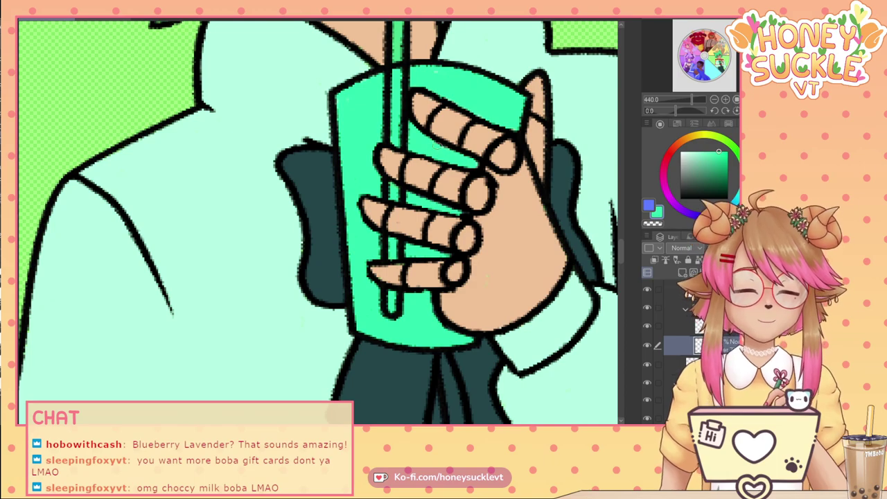
{"action": "scroll", "coordinate": [447, 137], "scroll_direction": "down", "scroll_amount": 2}
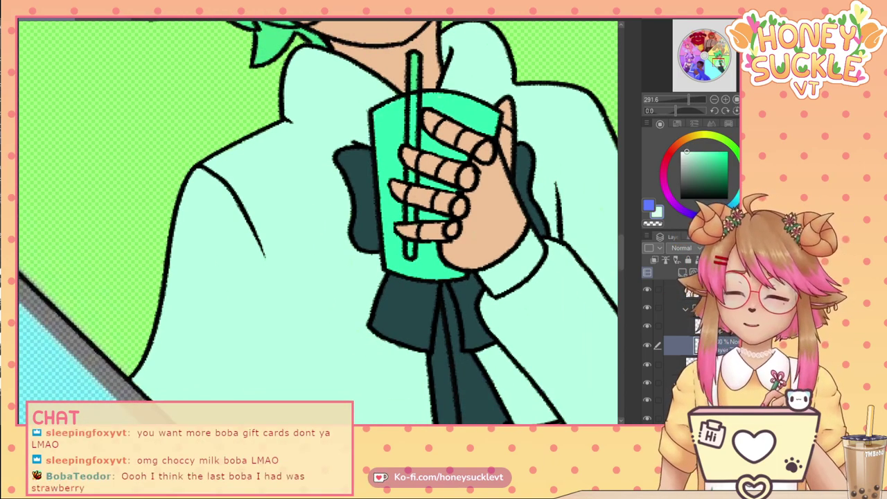
{"action": "key", "text": "alt+Delete"}
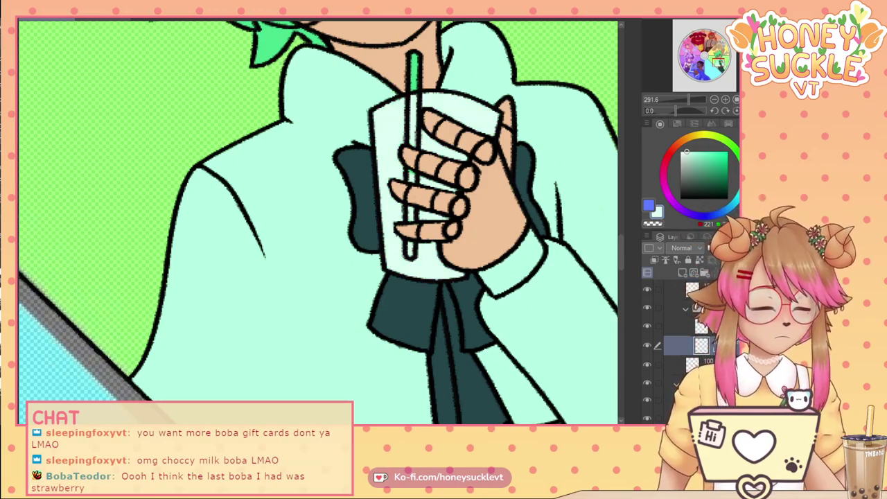
{"action": "key", "text": "ctrl+z"}
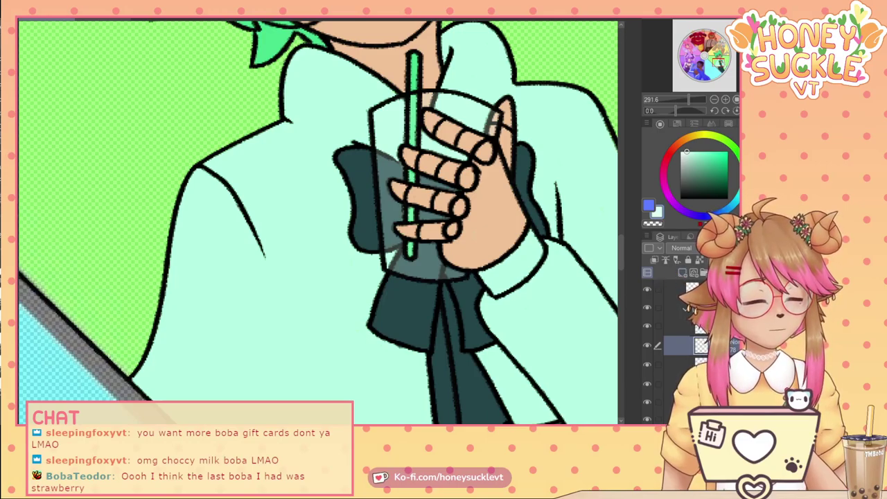
Pick a light pink and paint the drink's top edge and left side inside the cup, around the straw and fingertips.
{"action": "left_click_drag", "start_coordinate": [662, 173], "coordinate": [670, 151]}
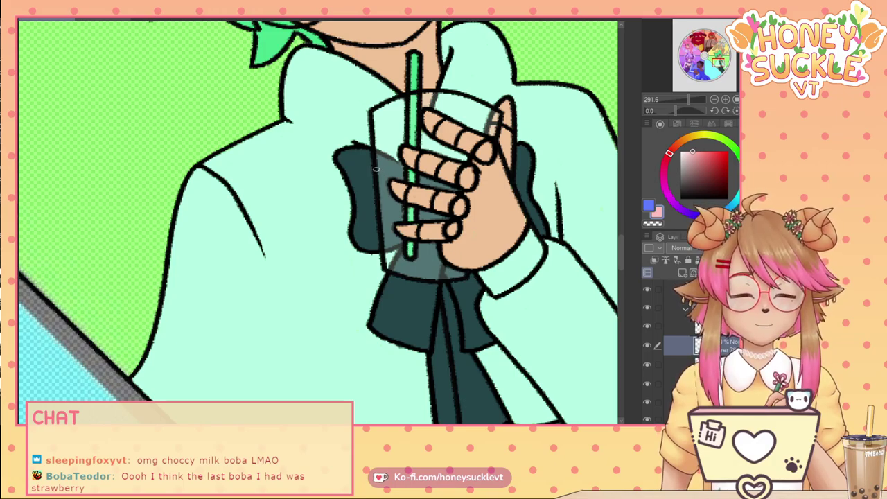
{"action": "mouse_move", "coordinate": [376, 169]}
{"action": "left_mouse_down"}
{"action": "mouse_move", "coordinate": [421, 169]}
{"action": "mouse_move", "coordinate": [380, 198]}
{"action": "mouse_move", "coordinate": [382, 176]}
{"action": "mouse_move", "coordinate": [380, 188]}
{"action": "mouse_move", "coordinate": [395, 251]}
{"action": "mouse_move", "coordinate": [383, 213]}
{"action": "mouse_move", "coordinate": [415, 262]}
{"action": "mouse_move", "coordinate": [425, 260]}
{"action": "mouse_move", "coordinate": [408, 243]}
{"action": "mouse_move", "coordinate": [434, 246]}
{"action": "mouse_move", "coordinate": [439, 260]}
{"action": "mouse_move", "coordinate": [429, 243]}
{"action": "mouse_move", "coordinate": [403, 243]}
{"action": "left_mouse_up"}
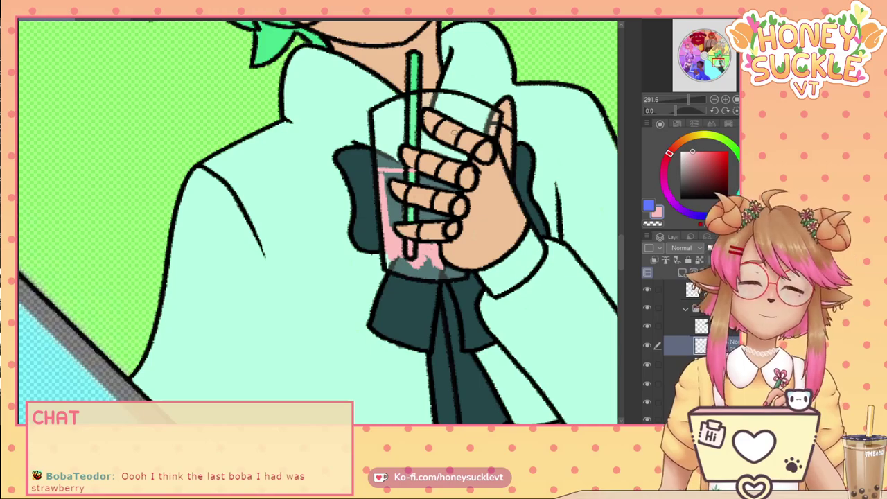
{"action": "scroll", "coordinate": [414, 169], "scroll_direction": "up", "scroll_amount": 3}
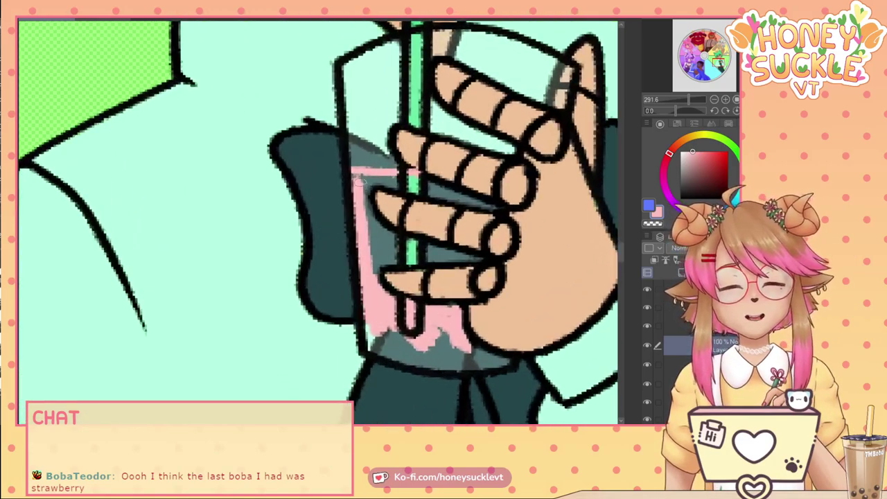
{"action": "left_click_drag", "start_coordinate": [358, 176], "coordinate": [436, 195]}
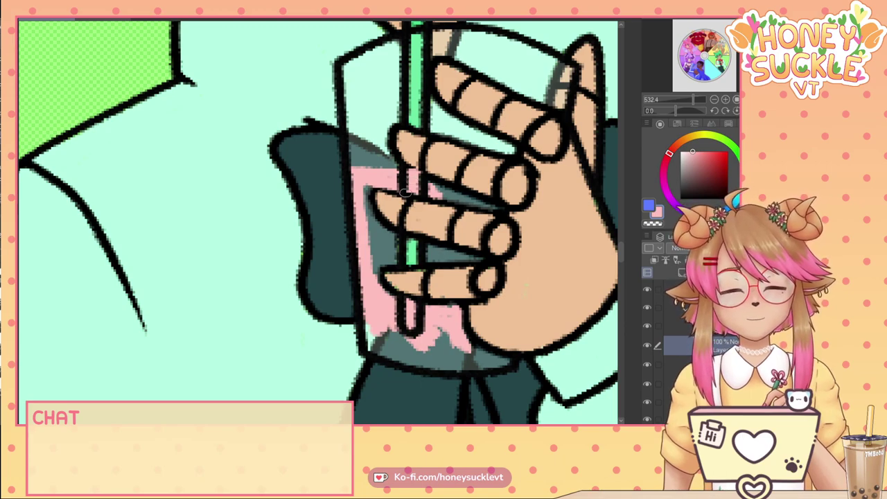
{"action": "mouse_move", "coordinate": [362, 186]}
{"action": "left_mouse_down"}
{"action": "mouse_move", "coordinate": [380, 237]}
{"action": "mouse_move", "coordinate": [366, 215]}
{"action": "mouse_move", "coordinate": [396, 236]}
{"action": "left_mouse_up"}
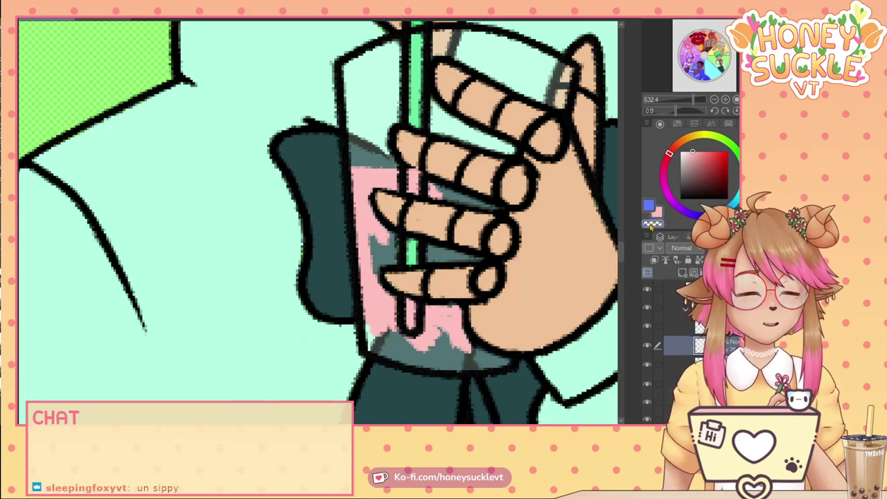
{"action": "left_click", "coordinate": [379, 190]}
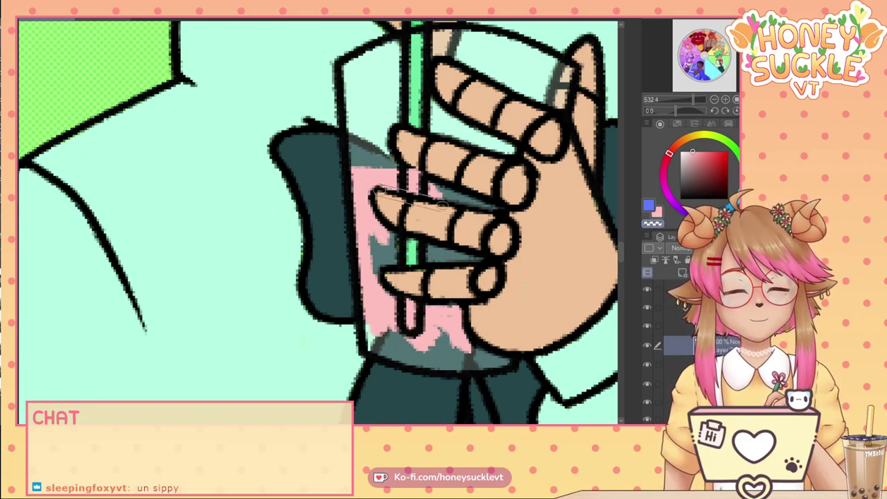
{"action": "key", "text": "ctrl+z"}
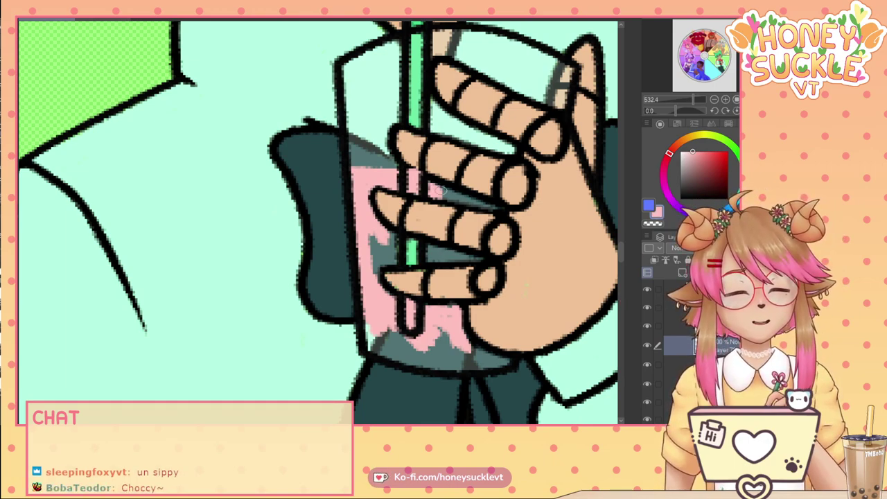
Fill the rest of the drink with light pink, including the gaps between the fingers, around the straw and along the cup's base.
{"action": "mouse_move", "coordinate": [440, 191]}
{"action": "left_mouse_down"}
{"action": "mouse_move", "coordinate": [489, 207]}
{"action": "mouse_move", "coordinate": [436, 188]}
{"action": "mouse_move", "coordinate": [464, 197]}
{"action": "left_mouse_up"}
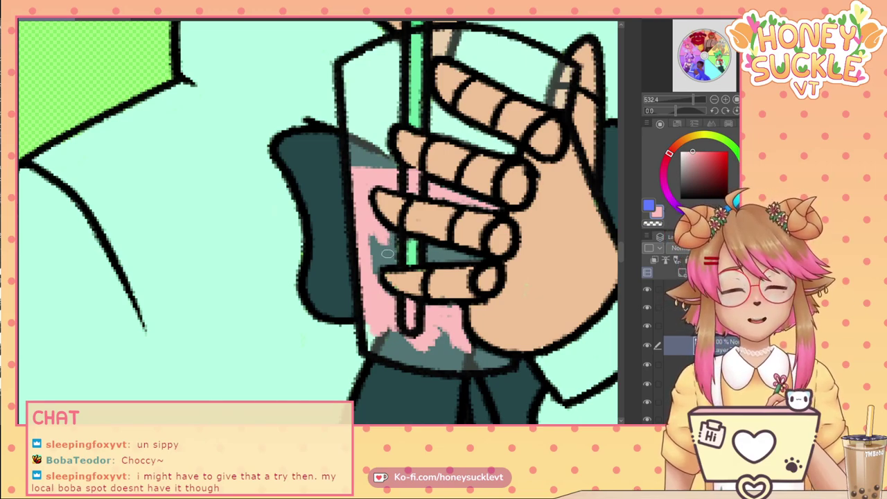
{"action": "mouse_move", "coordinate": [380, 237]}
{"action": "left_mouse_down"}
{"action": "mouse_move", "coordinate": [375, 274]}
{"action": "mouse_move", "coordinate": [370, 242]}
{"action": "mouse_move", "coordinate": [376, 285]}
{"action": "mouse_move", "coordinate": [362, 309]}
{"action": "mouse_move", "coordinate": [373, 344]}
{"action": "mouse_move", "coordinate": [386, 323]}
{"action": "mouse_move", "coordinate": [404, 347]}
{"action": "left_mouse_up"}
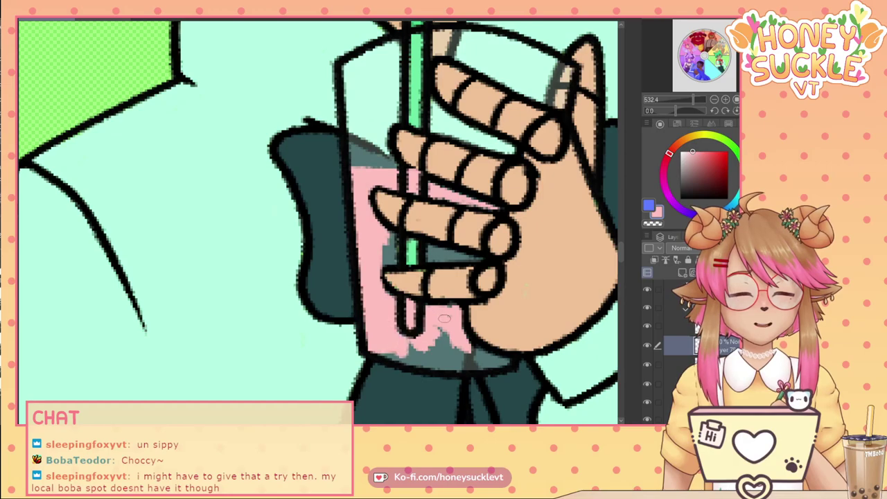
{"action": "mouse_move", "coordinate": [449, 311]}
{"action": "left_mouse_down"}
{"action": "mouse_move", "coordinate": [443, 350]}
{"action": "mouse_move", "coordinate": [470, 339]}
{"action": "mouse_move", "coordinate": [467, 349]}
{"action": "mouse_move", "coordinate": [504, 362]}
{"action": "mouse_move", "coordinate": [437, 366]}
{"action": "mouse_move", "coordinate": [392, 357]}
{"action": "left_mouse_up"}
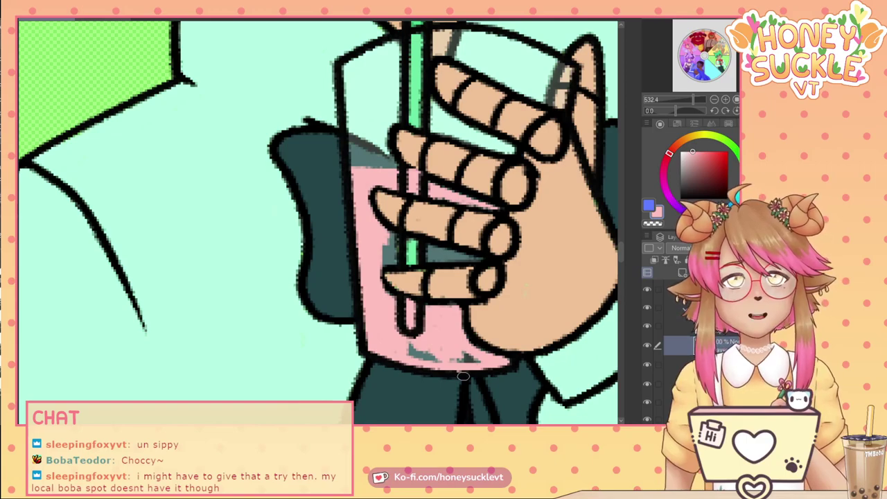
{"action": "mouse_move", "coordinate": [416, 355]}
{"action": "left_mouse_down"}
{"action": "mouse_move", "coordinate": [440, 358]}
{"action": "mouse_move", "coordinate": [413, 334]}
{"action": "left_mouse_up"}
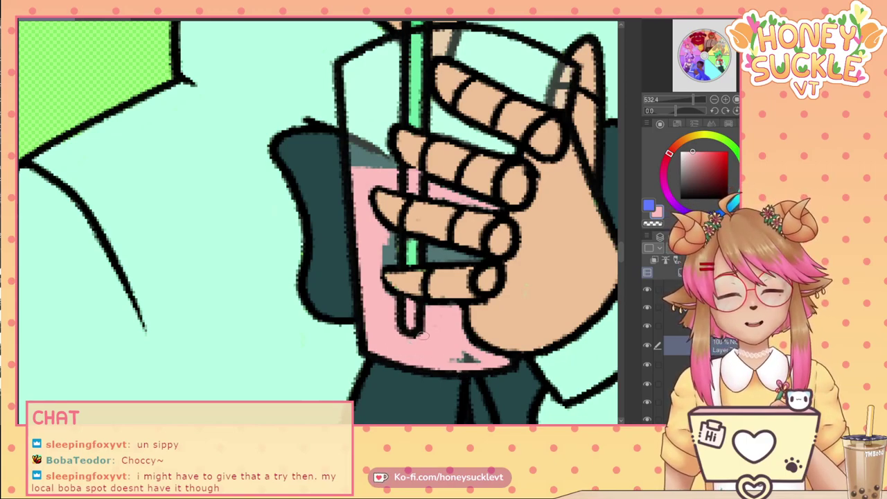
{"action": "left_click_drag", "start_coordinate": [455, 360], "coordinate": [471, 357]}
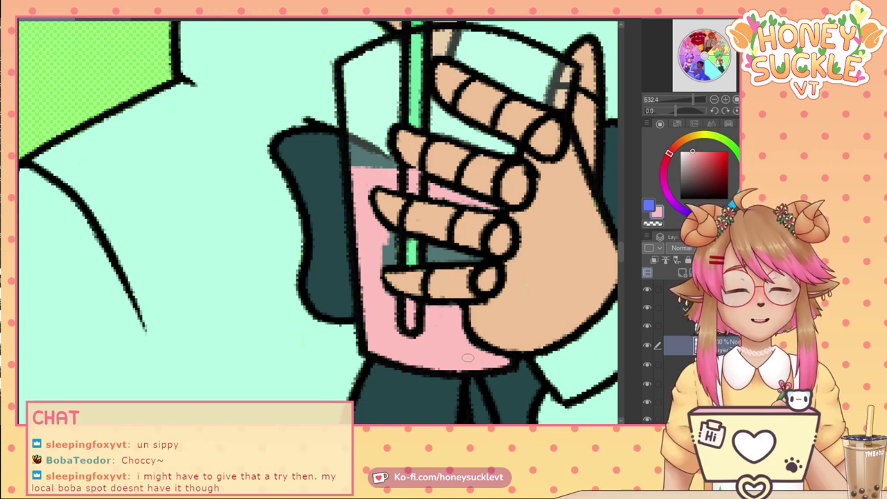
{"action": "mouse_move", "coordinate": [392, 246]}
{"action": "left_mouse_down"}
{"action": "mouse_move", "coordinate": [456, 264]}
{"action": "mouse_move", "coordinate": [458, 255]}
{"action": "mouse_move", "coordinate": [376, 231]}
{"action": "mouse_move", "coordinate": [393, 246]}
{"action": "mouse_move", "coordinate": [385, 249]}
{"action": "mouse_move", "coordinate": [433, 254]}
{"action": "mouse_move", "coordinate": [400, 244]}
{"action": "left_mouse_up"}
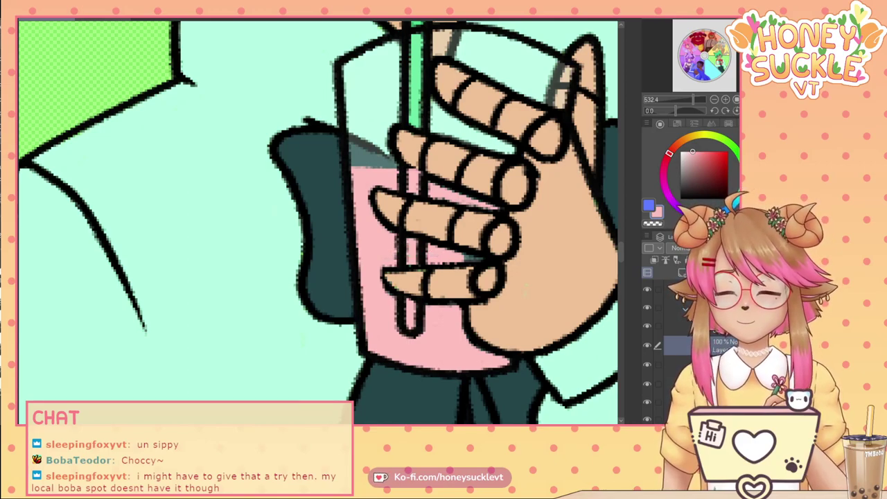
{"action": "left_click_drag", "start_coordinate": [466, 258], "coordinate": [456, 255]}
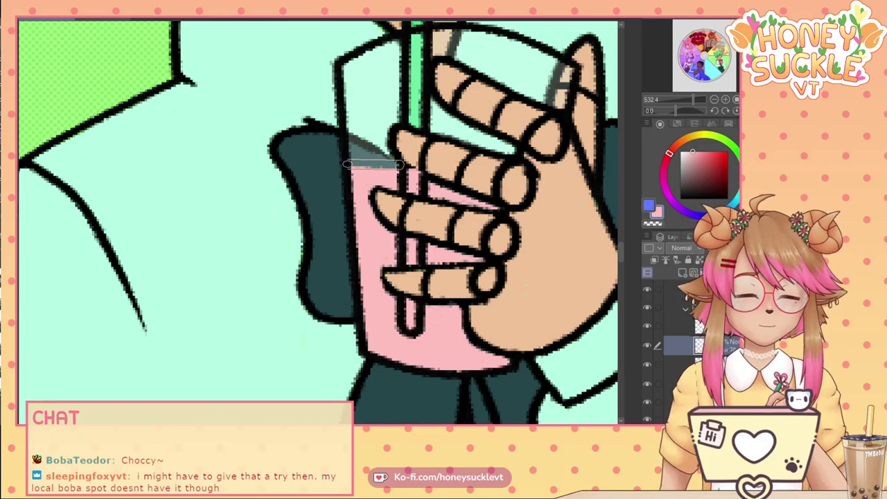
Lower the pink drink layer's opacity slightly so the liquid looks translucent inside the cup.
{"action": "scroll", "coordinate": [350, 164], "scroll_direction": "down", "scroll_amount": 10}
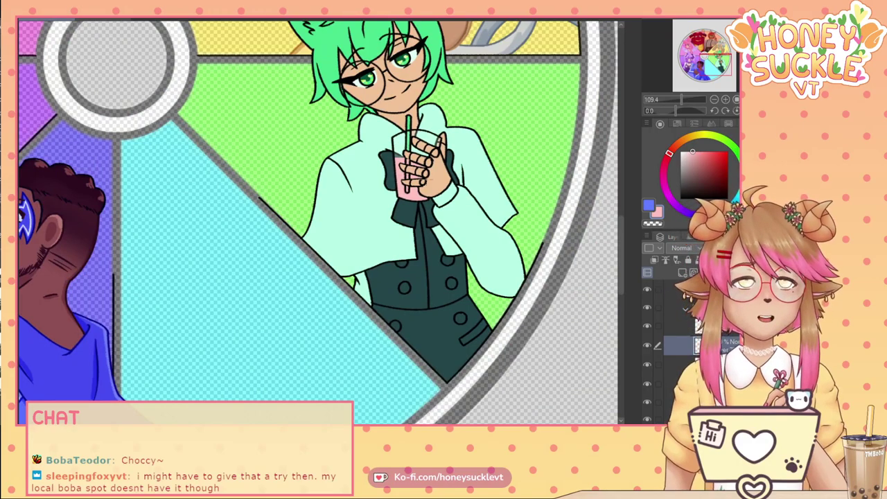
{"action": "scroll", "coordinate": [400, 161], "scroll_direction": "up", "scroll_amount": 8}
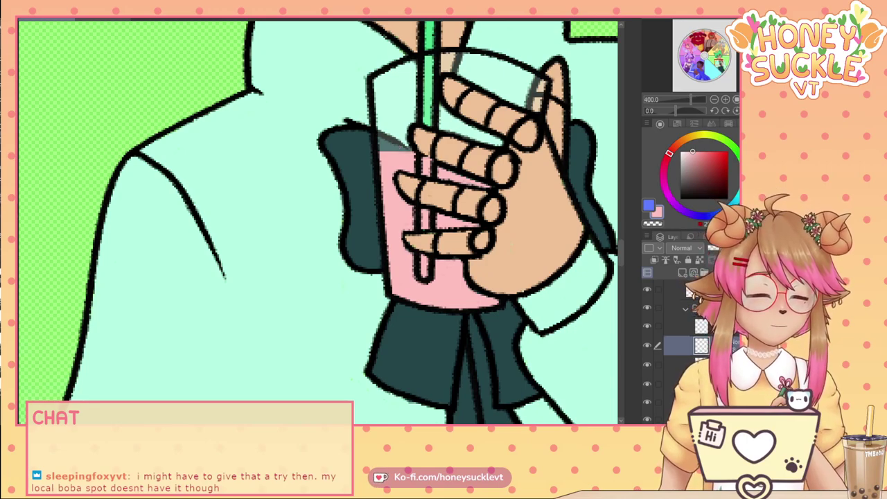
{"action": "left_click_drag", "start_coordinate": [750, 247], "coordinate": [743, 248]}
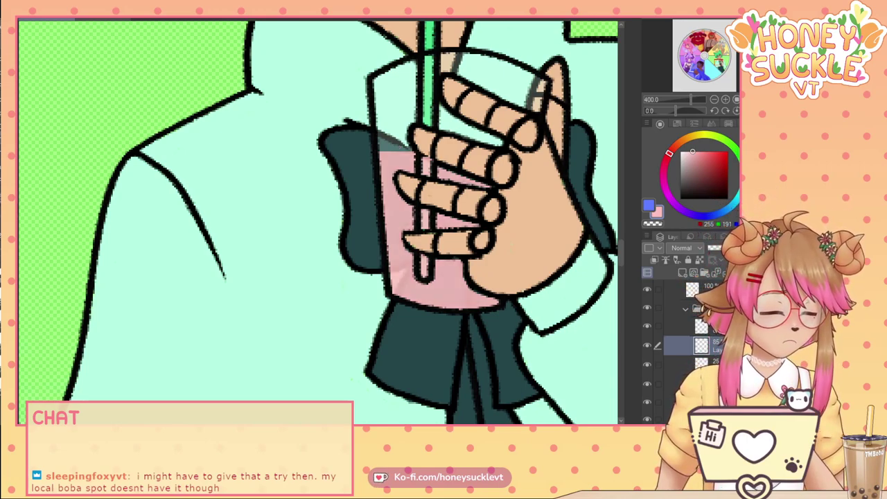
{"action": "left_click_drag", "start_coordinate": [743, 248], "coordinate": [746, 247]}
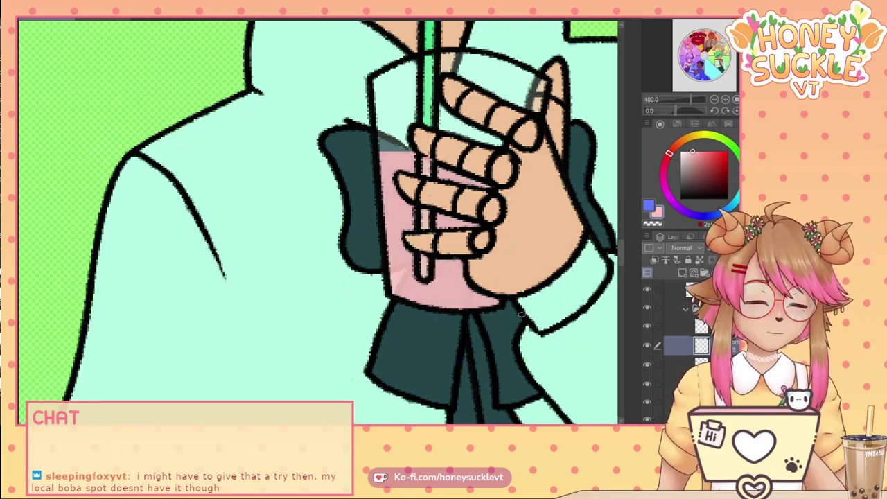
{"action": "scroll", "coordinate": [520, 314], "scroll_direction": "down", "scroll_amount": 2}
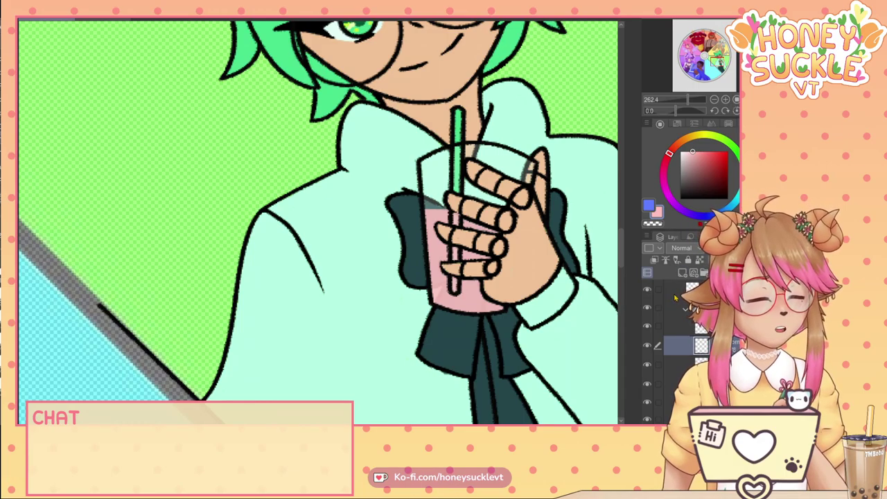
Choose a very dark red as the drawing color for the tapioca pearls.
{"action": "left_click", "coordinate": [727, 186]}
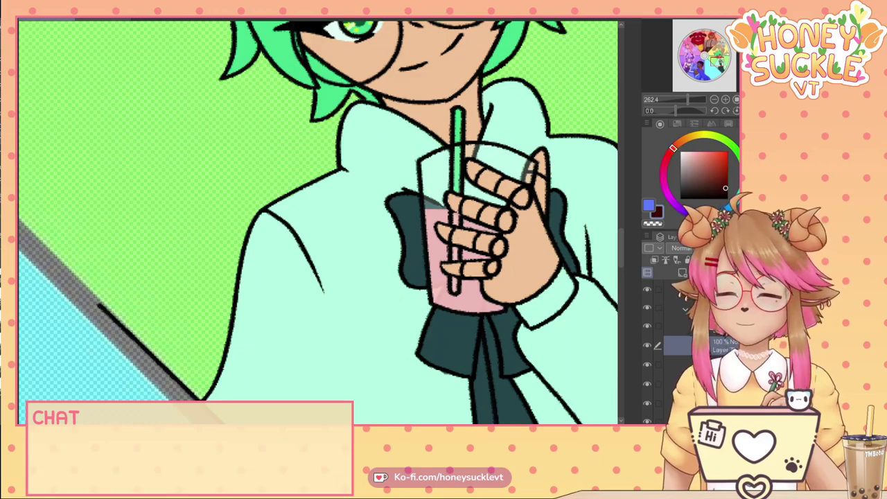
{"action": "scroll", "coordinate": [445, 279], "scroll_direction": "up", "scroll_amount": 1}
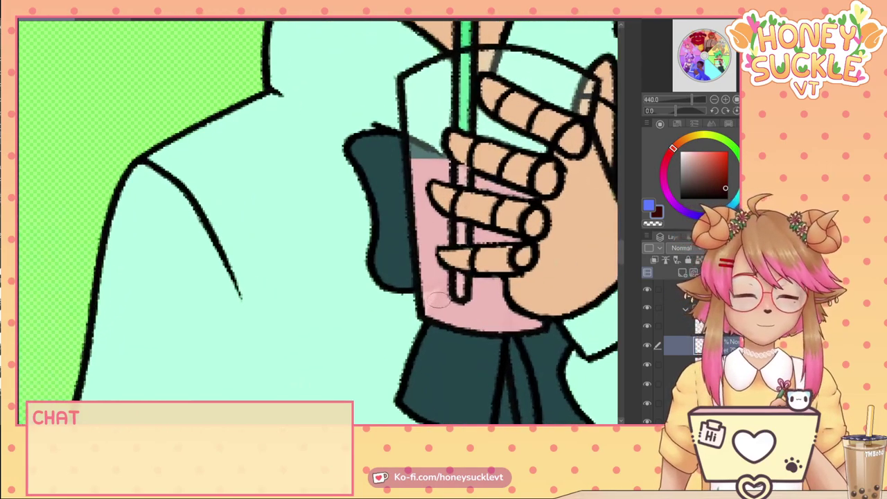
{"action": "scroll", "coordinate": [441, 305], "scroll_direction": "up", "scroll_amount": 2}
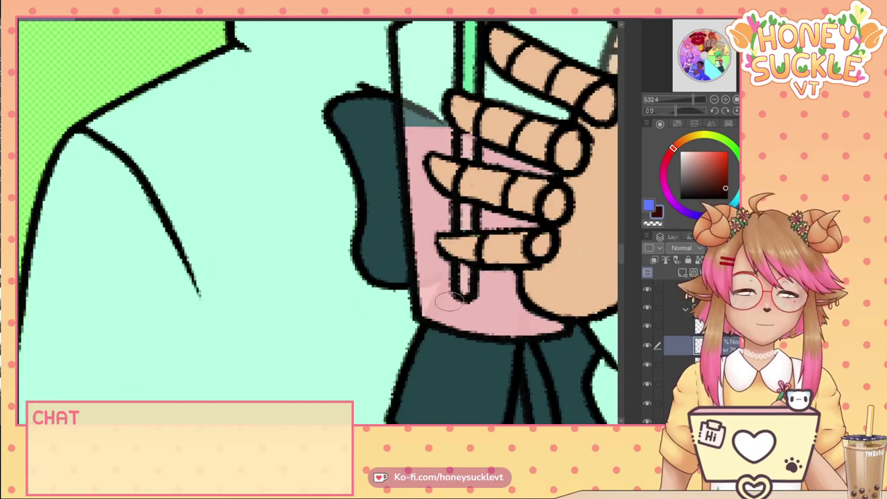
Try painting large dark red tapioca pearls around the straw's lower end, along the cup's left edge and across its base.
{"action": "mouse_move", "coordinate": [437, 300]}
{"action": "left_mouse_down"}
{"action": "mouse_move", "coordinate": [432, 294]}
{"action": "mouse_move", "coordinate": [447, 293]}
{"action": "left_mouse_up"}
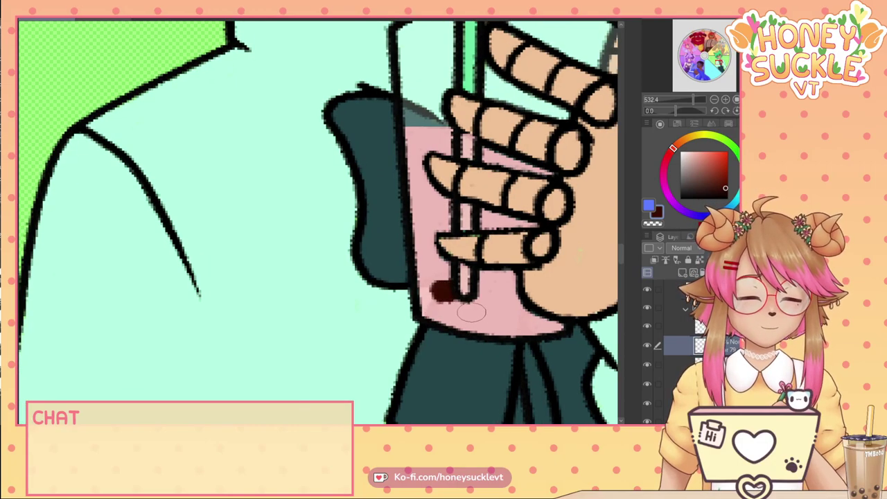
{"action": "left_click", "coordinate": [471, 312]}
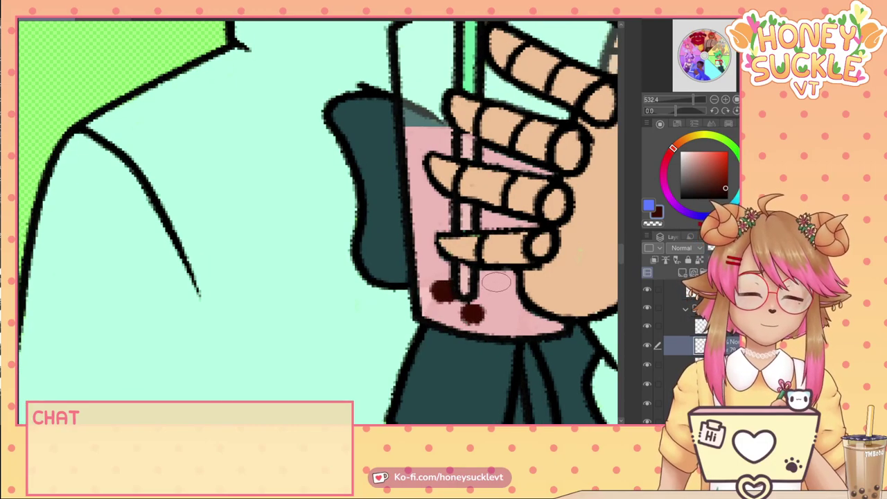
{"action": "left_click", "coordinate": [496, 281]}
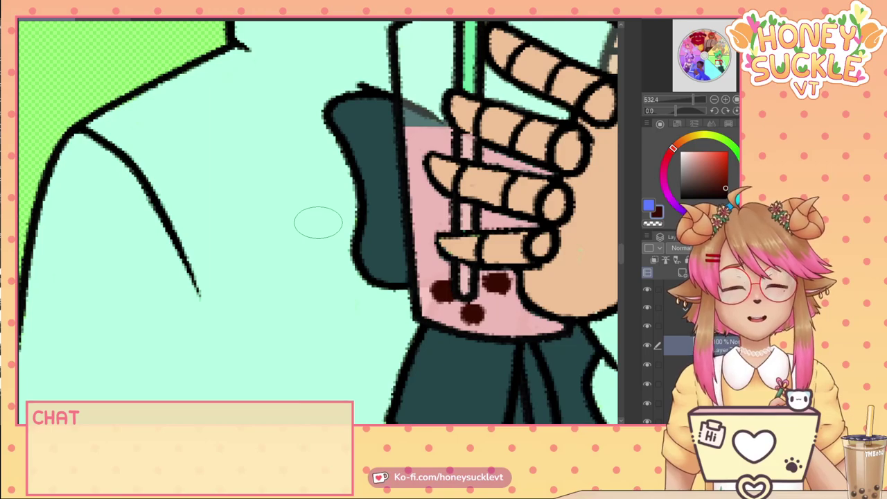
{"action": "key", "text": "bracketleft"}
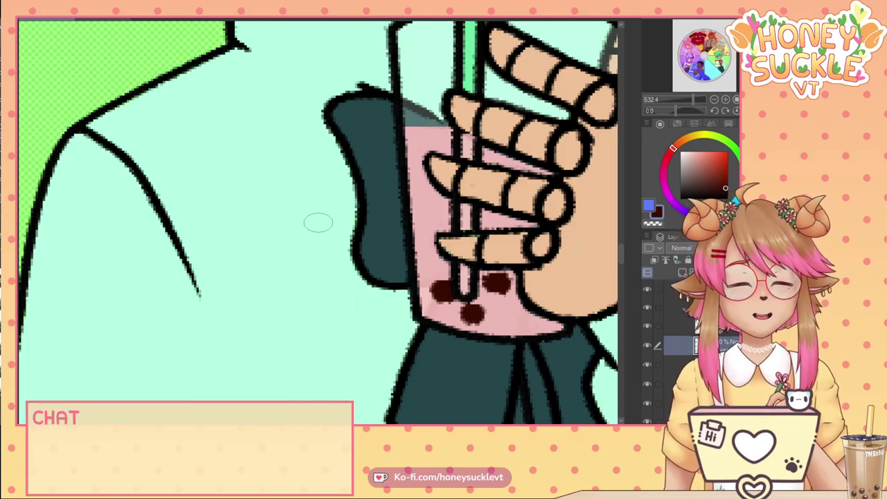
{"action": "left_click_drag", "start_coordinate": [432, 263], "coordinate": [421, 262]}
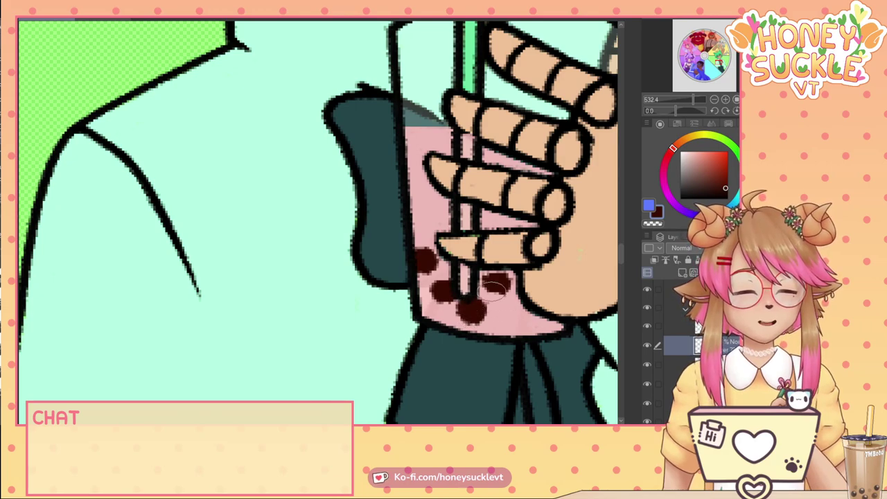
{"action": "left_click_drag", "start_coordinate": [494, 288], "coordinate": [494, 278]}
{"action": "left_click_drag", "start_coordinate": [517, 325], "coordinate": [518, 313]}
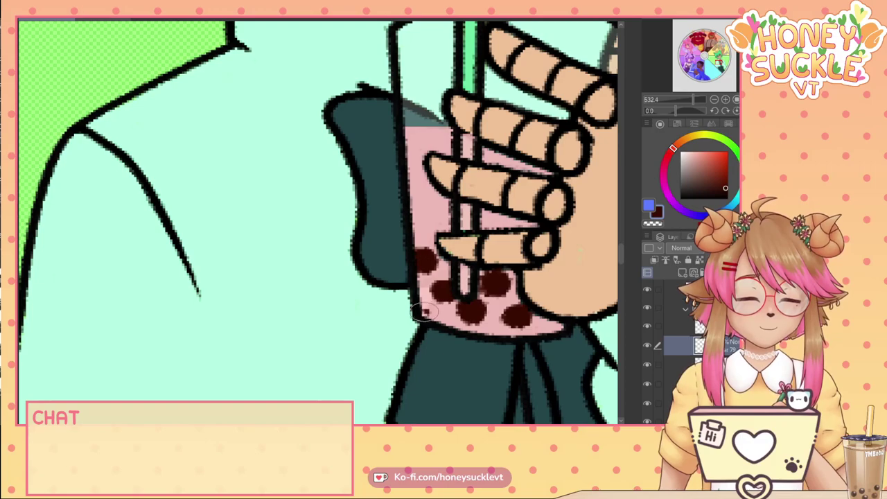
{"action": "left_click_drag", "start_coordinate": [424, 312], "coordinate": [427, 310]}
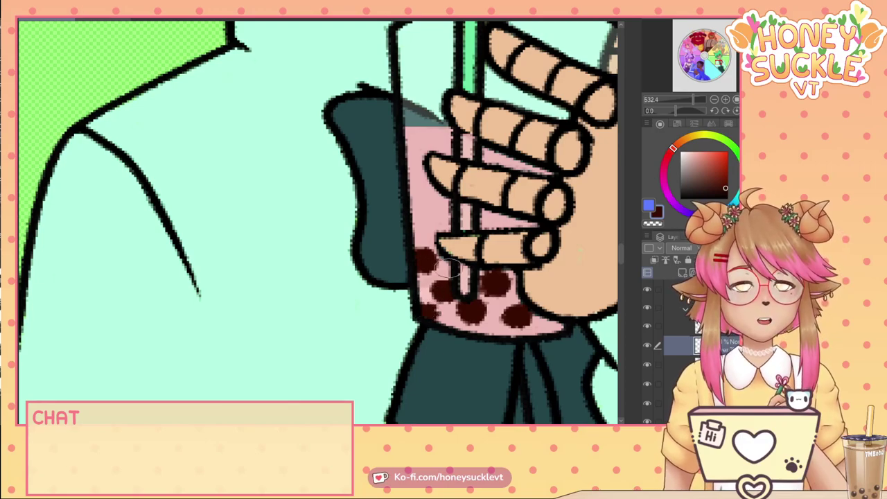
Undo all of the large tapioca pearl strokes.
{"action": "key", "text": "ctrl+z"}
{"action": "key", "text": "ctrl+z"}
{"action": "key", "text": "ctrl+z"}
{"action": "key", "text": "ctrl+z"}
{"action": "key", "text": "ctrl+z"}
{"action": "key", "text": "ctrl+z"}
{"action": "key", "text": "ctrl+z"}
{"action": "key", "text": "ctrl+z"}
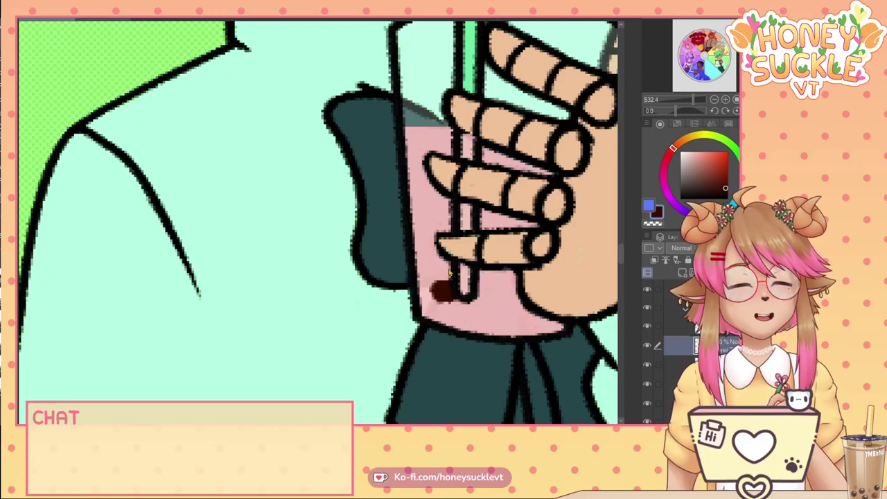
{"action": "key", "text": "ctrl+z"}
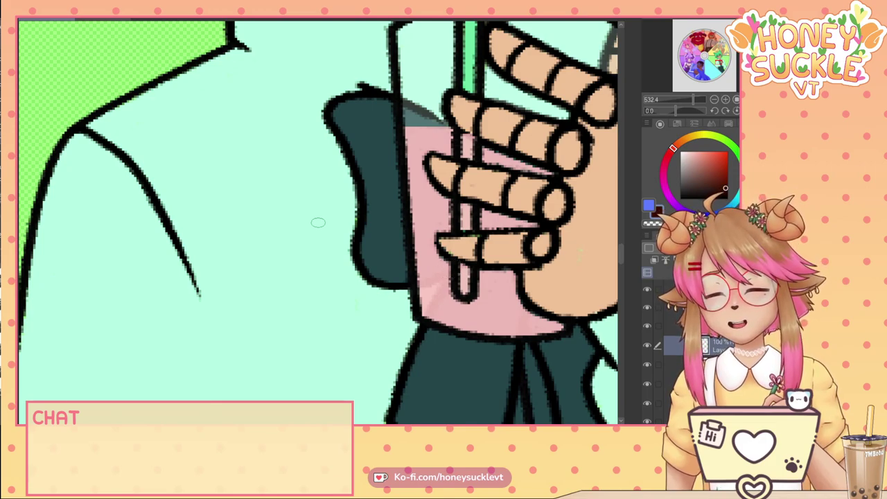
Paint small round dark red tapioca pearls with a smaller brush around the straw's tip, along the cup's base and up its left edge.
{"action": "left_click", "coordinate": [463, 313]}
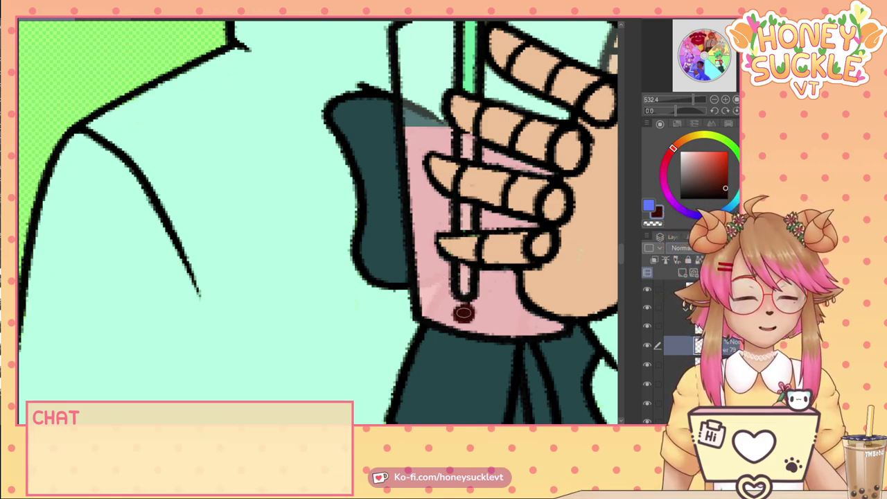
{"action": "left_click", "coordinate": [499, 291]}
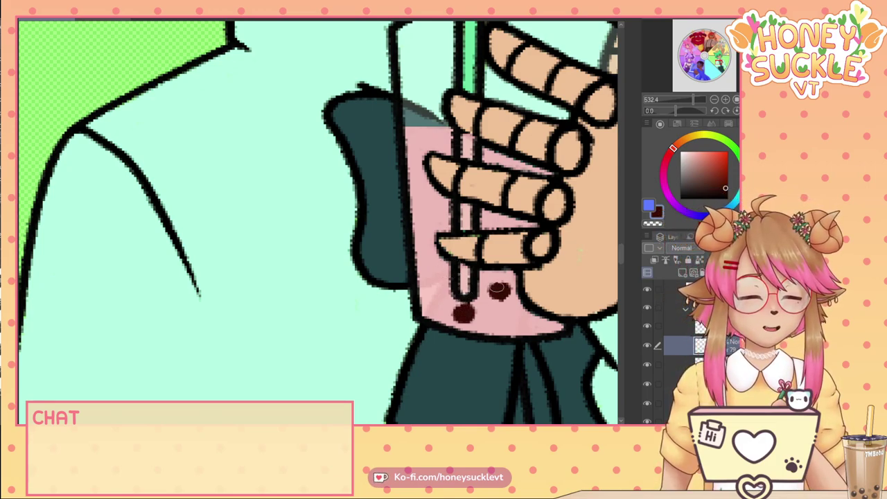
{"action": "left_click", "coordinate": [437, 287]}
{"action": "left_click", "coordinate": [508, 319]}
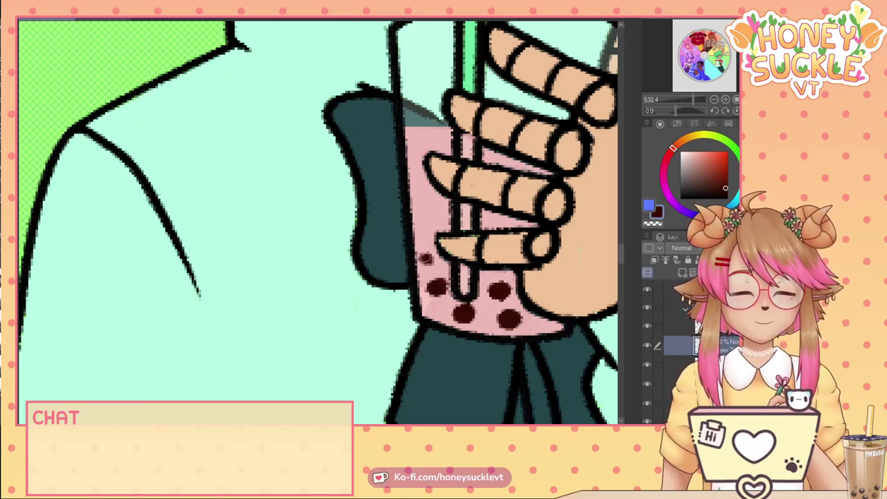
{"action": "left_click", "coordinate": [424, 260]}
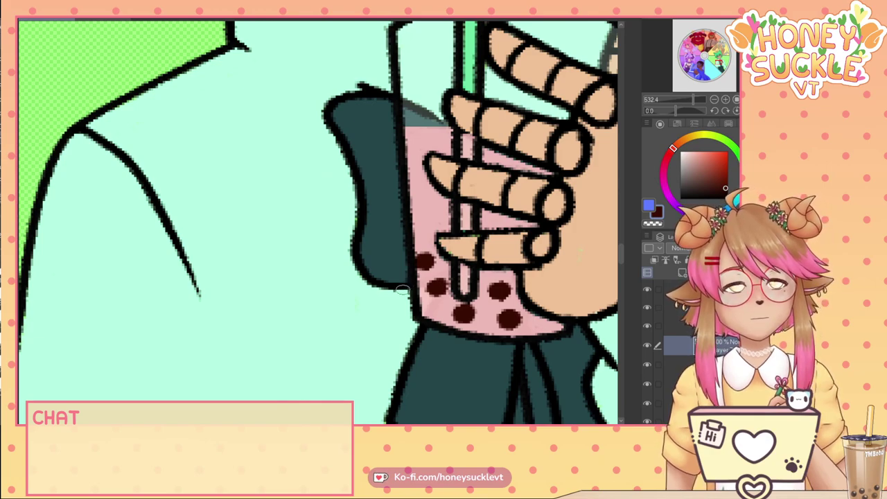
{"action": "left_click", "coordinate": [424, 312]}
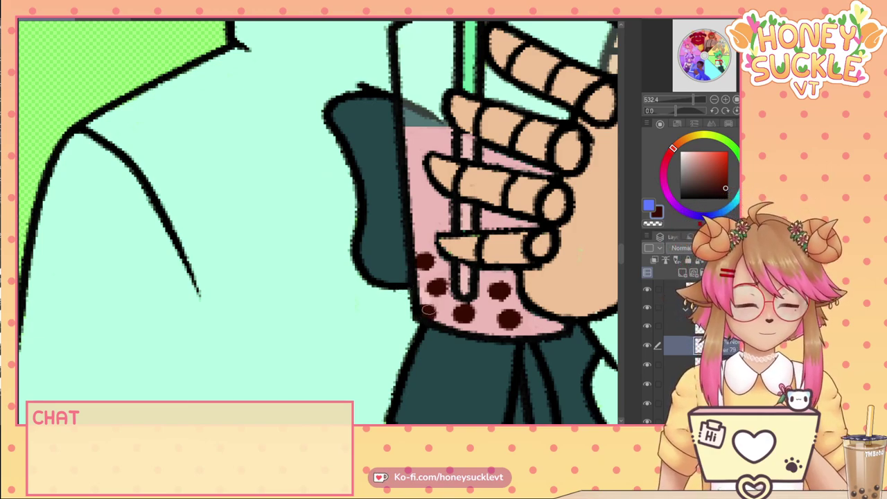
{"action": "left_click", "coordinate": [540, 322]}
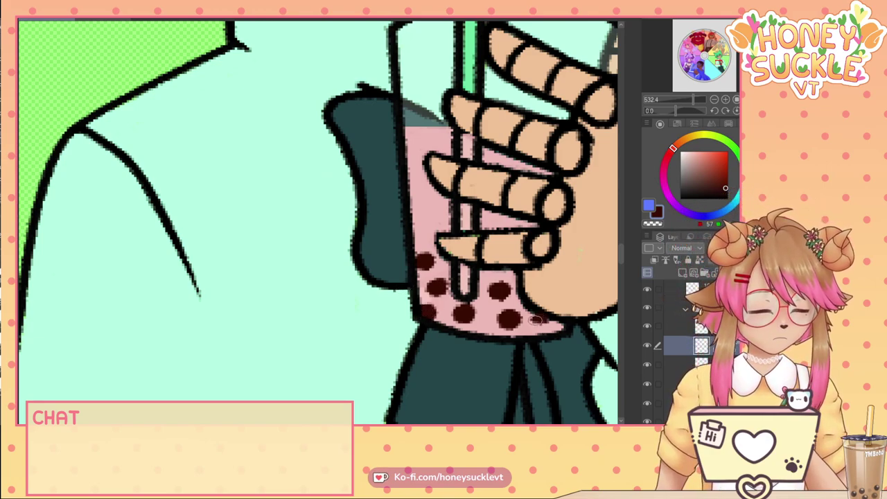
{"action": "left_click", "coordinate": [425, 233]}
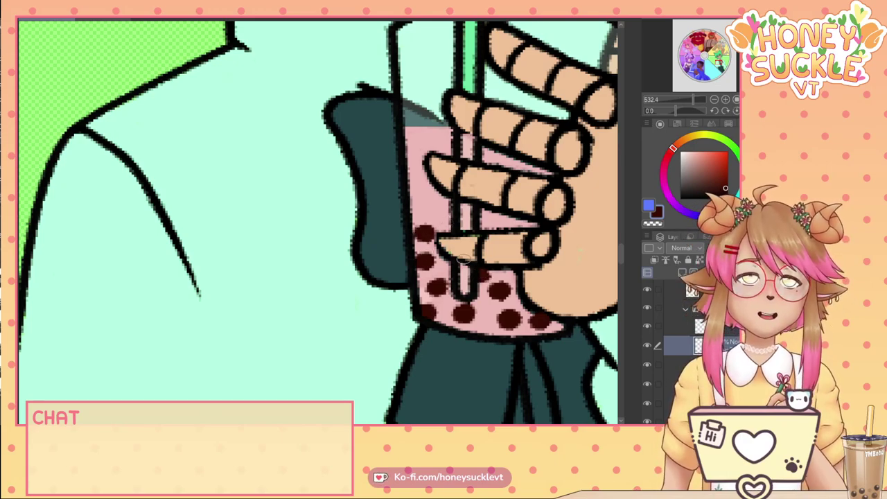
On the drink's layer, recolor the submerged part of the straw pale green from the liquid's surface down to its tip.
{"action": "scroll", "coordinate": [464, 260], "scroll_direction": "down", "scroll_amount": 3}
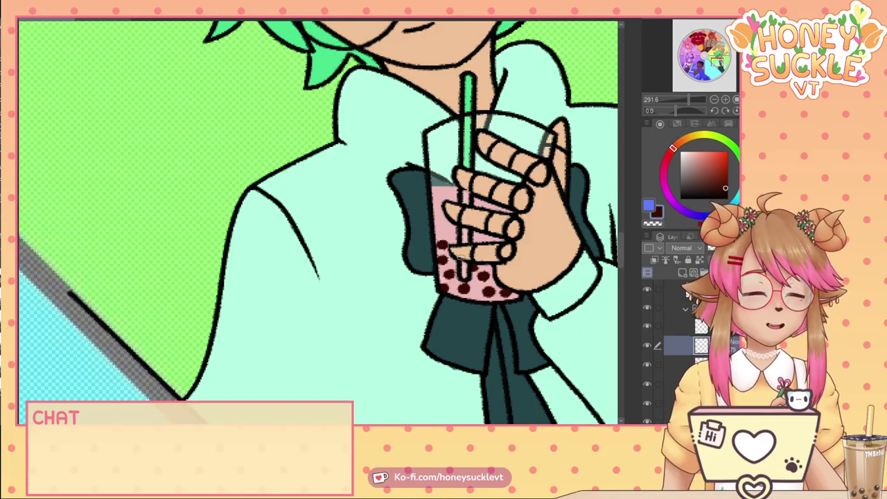
{"action": "left_click", "coordinate": [678, 364]}
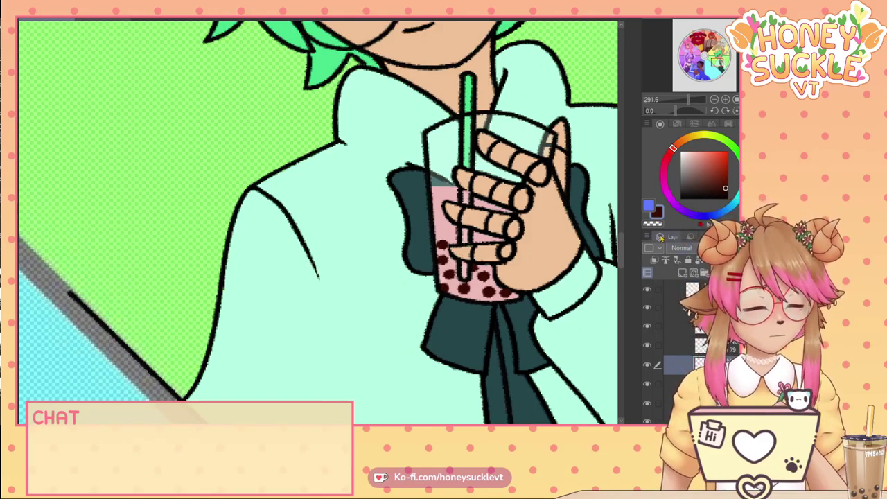
{"action": "scroll", "coordinate": [463, 174], "scroll_direction": "up", "scroll_amount": 3}
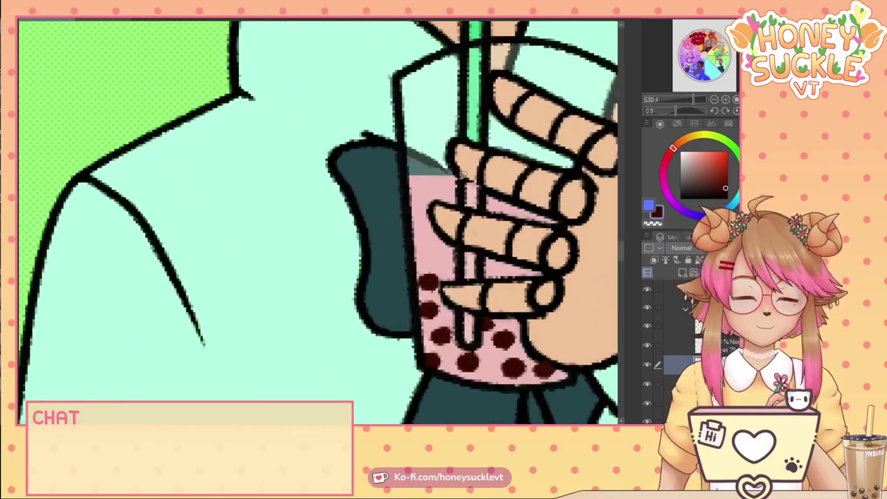
{"action": "mouse_move", "coordinate": [463, 174]}
{"action": "left_mouse_down"}
{"action": "mouse_move", "coordinate": [467, 344]}
{"action": "mouse_move", "coordinate": [482, 302]}
{"action": "mouse_move", "coordinate": [477, 170]}
{"action": "left_mouse_up"}
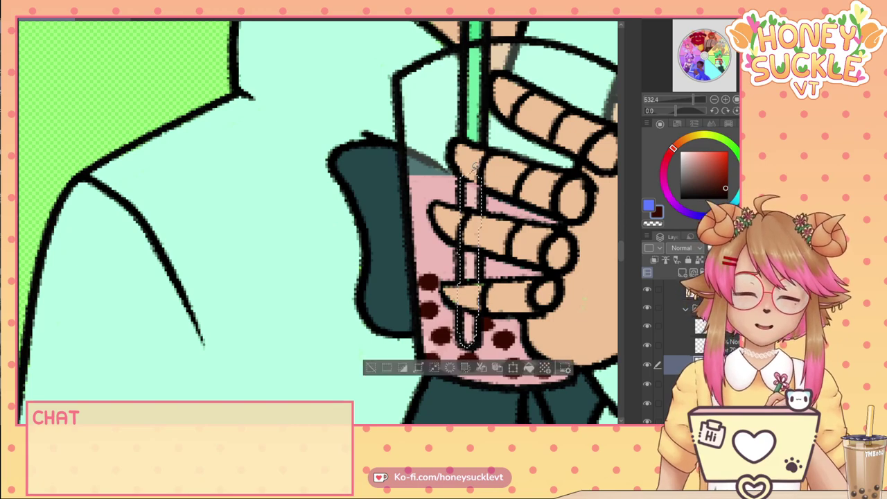
{"action": "key", "text": "ctrl+d"}
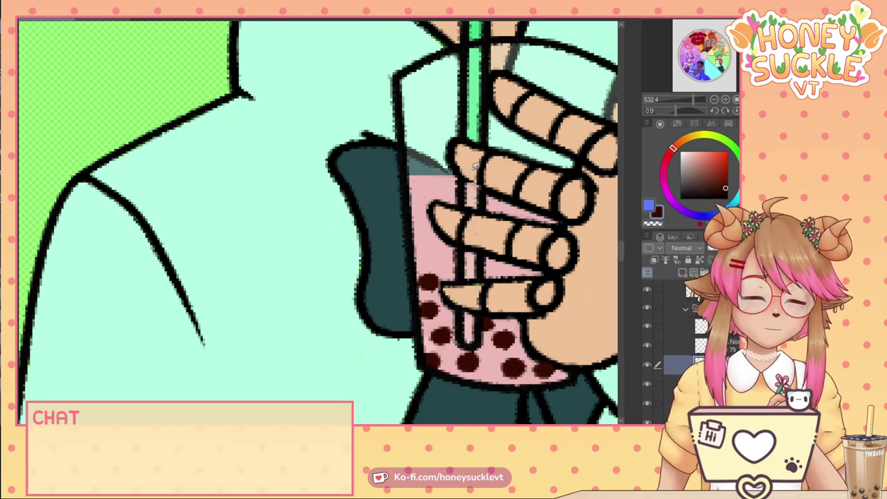
{"action": "key", "text": "ctrl+z"}
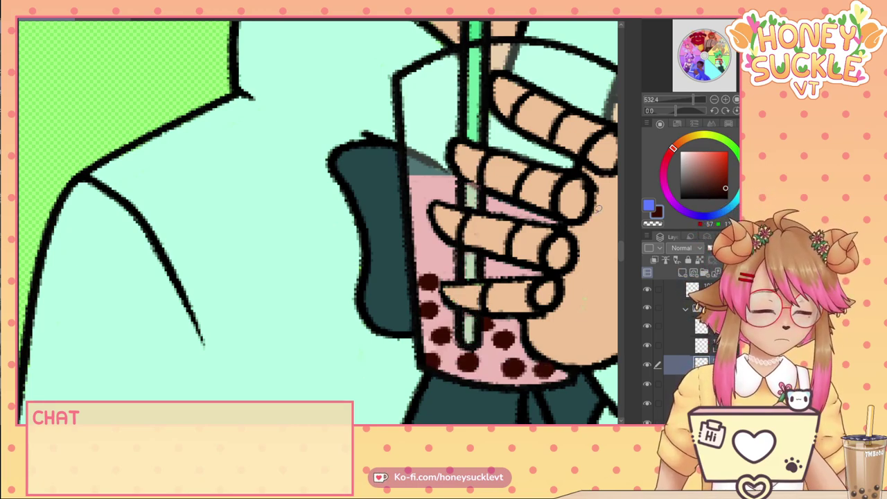
{"action": "scroll", "coordinate": [589, 211], "scroll_direction": "down", "scroll_amount": 3}
{"action": "scroll", "coordinate": [537, 219], "scroll_direction": "up", "scroll_amount": 2}
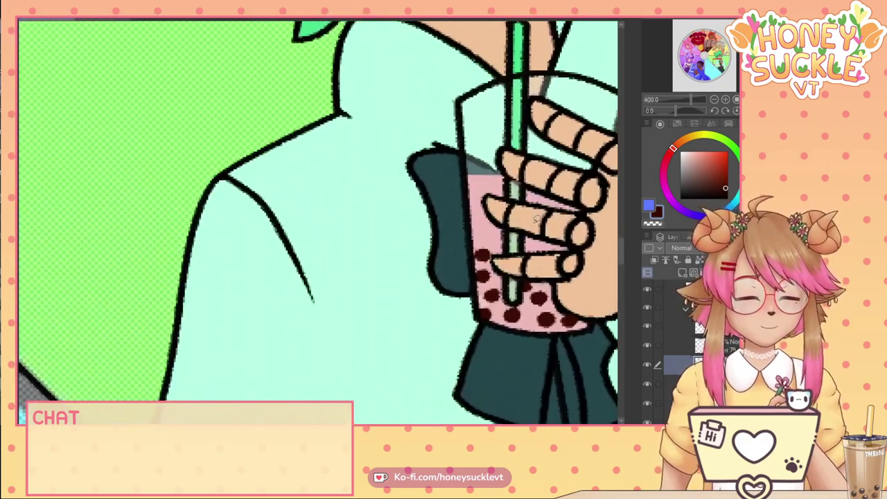
{"action": "scroll", "coordinate": [543, 229], "scroll_direction": "up", "scroll_amount": 3}
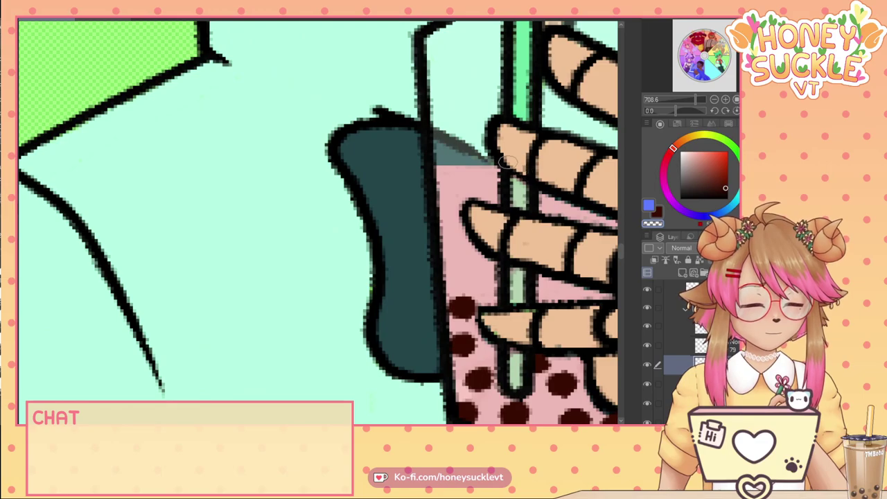
On the green-haired character's Multiply layer, paint a neck shadow below the chin beside the straw with the sampled hair green.
{"action": "scroll", "coordinate": [508, 161], "scroll_direction": "down", "scroll_amount": 7}
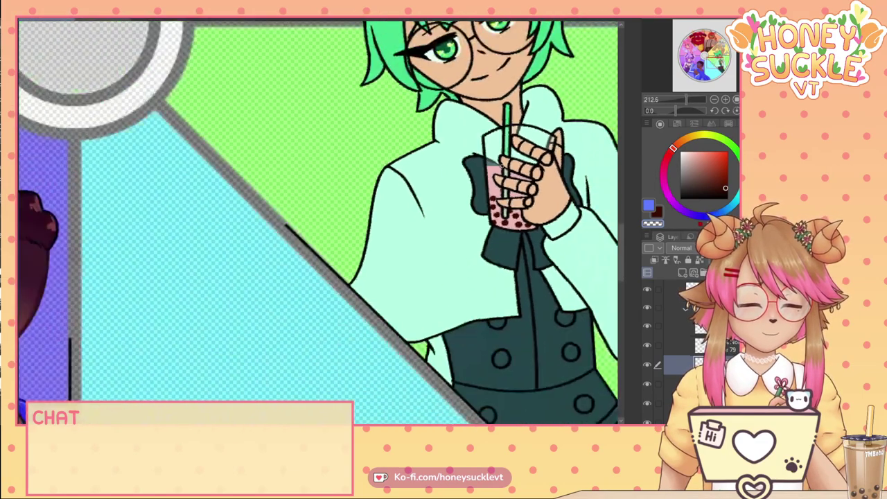
{"action": "scroll", "coordinate": [510, 177], "scroll_direction": "down", "scroll_amount": 3}
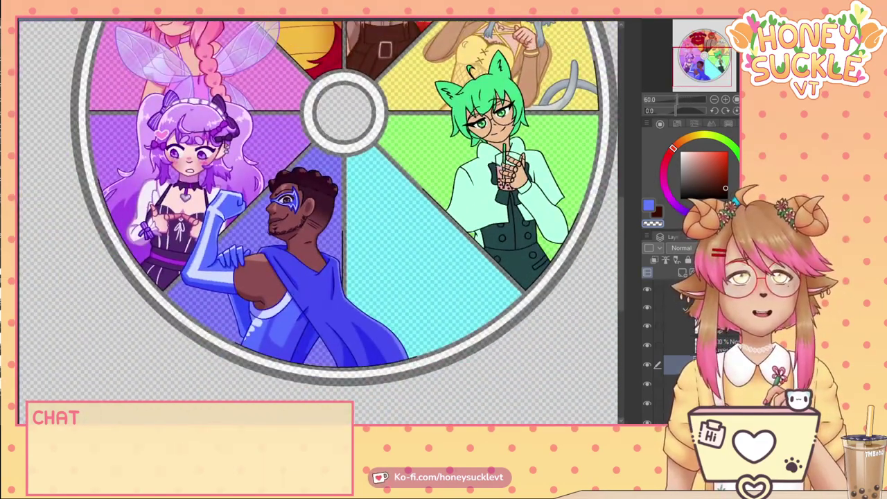
{"action": "left_click_drag", "start_coordinate": [497, 186], "coordinate": [431, 238]}
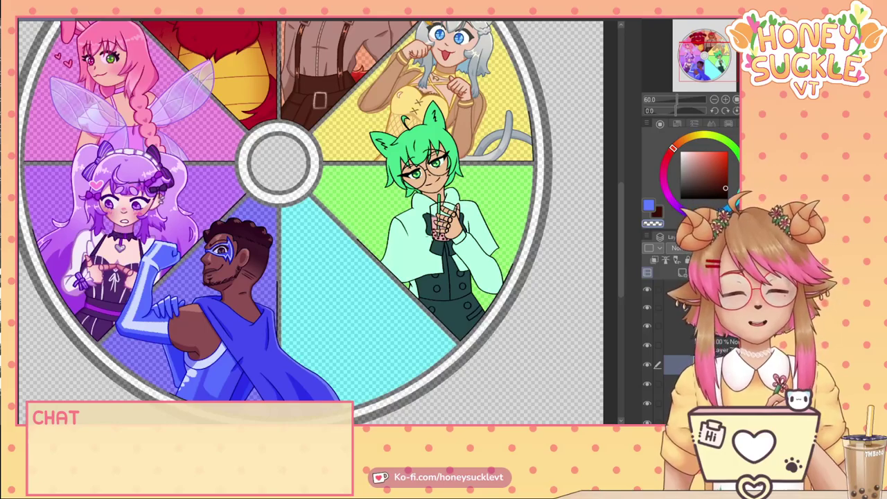
{"action": "scroll", "coordinate": [424, 199], "scroll_direction": "up", "scroll_amount": 2}
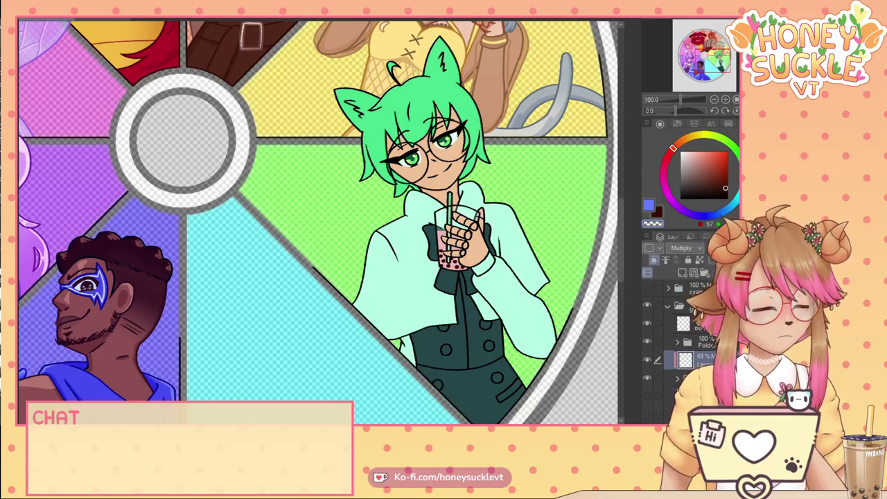
{"action": "left_click", "coordinate": [398, 108], "text": "alt"}
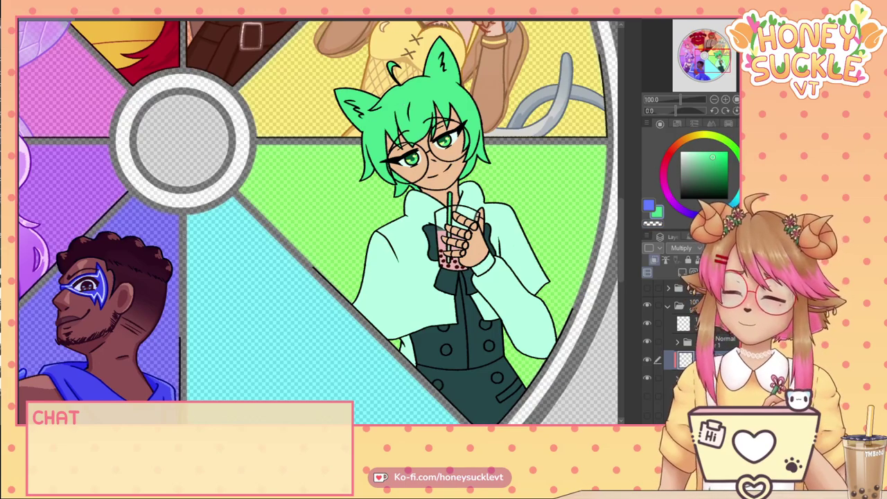
{"action": "scroll", "coordinate": [458, 194], "scroll_direction": "up", "scroll_amount": 4}
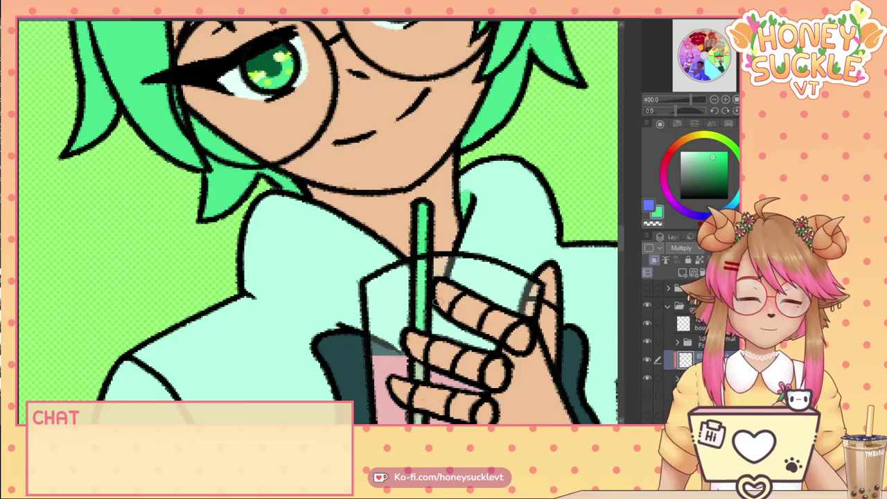
{"action": "mouse_move", "coordinate": [458, 197]}
{"action": "left_mouse_down"}
{"action": "mouse_move", "coordinate": [429, 229]}
{"action": "mouse_move", "coordinate": [451, 167]}
{"action": "mouse_move", "coordinate": [436, 201]}
{"action": "mouse_move", "coordinate": [425, 188]}
{"action": "left_mouse_up"}
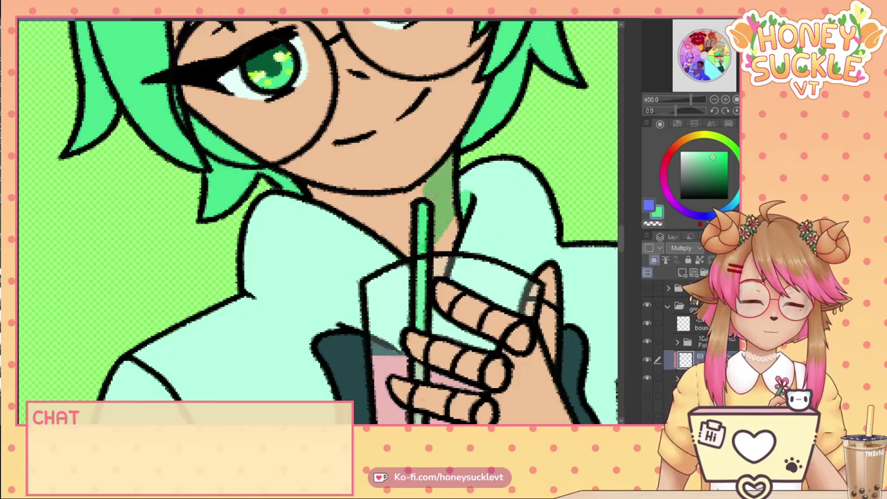
Try recoloring the neck shadow with the bow's dark teal and the clothing's pale mint.
{"action": "left_click", "coordinate": [291, 318], "text": "alt"}
{"action": "left_click", "coordinate": [346, 369], "text": "alt"}
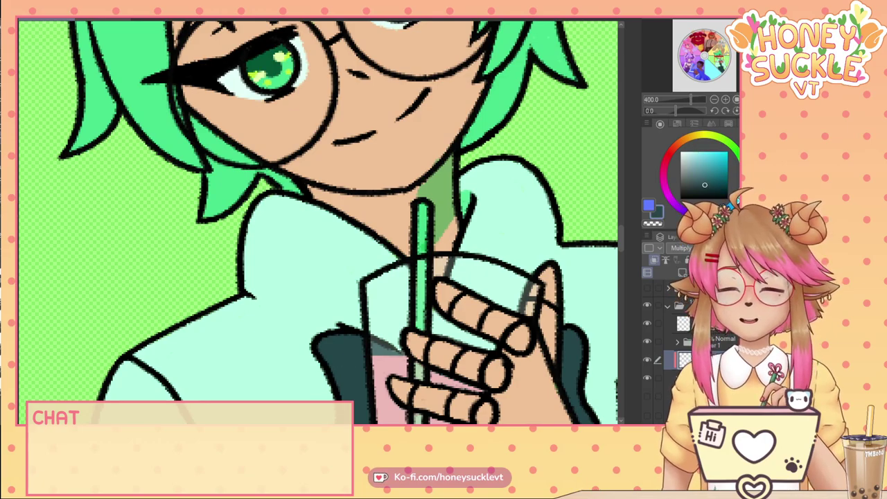
{"action": "key", "text": "alt+Delete"}
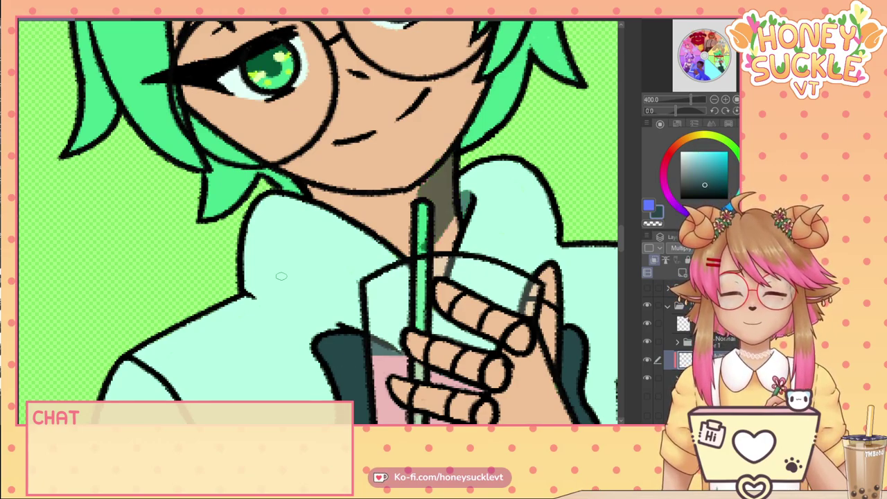
{"action": "key", "text": "alt+Delete"}
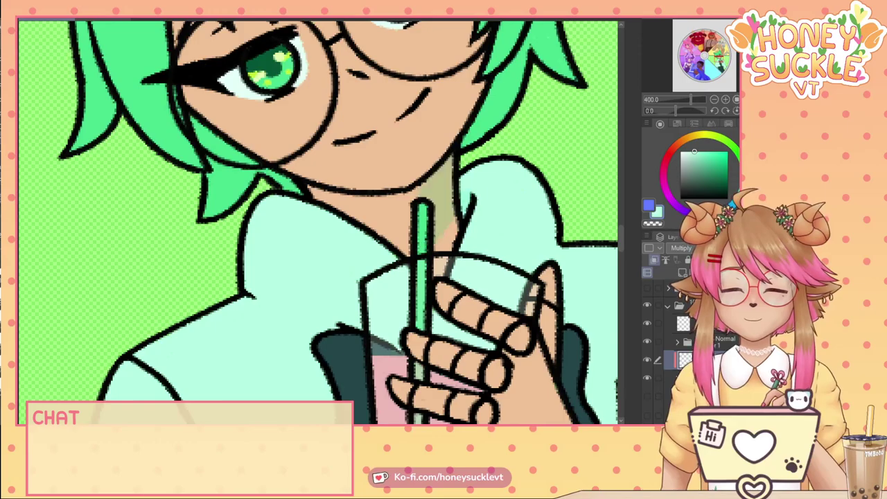
Recolor the neck shadow with the hair green and extend it across the neck under the chin, keeping it off the straw.
{"action": "scroll", "coordinate": [182, 178], "scroll_direction": "down", "scroll_amount": 3}
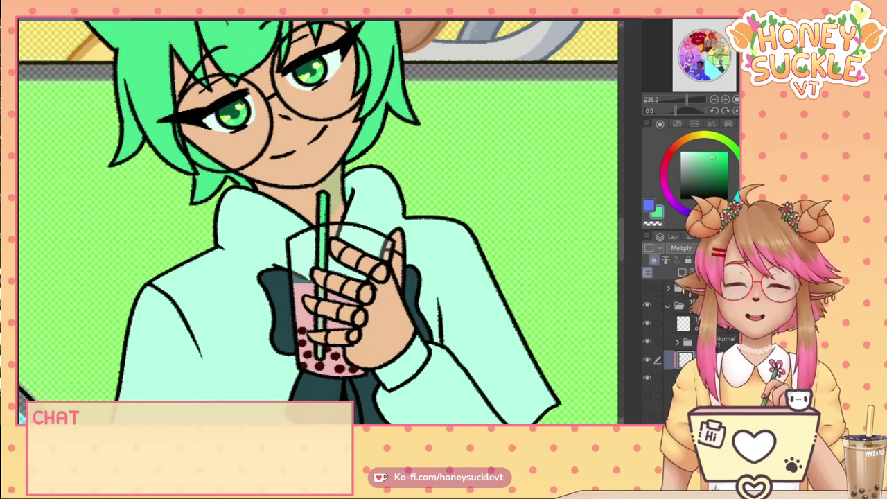
{"action": "key", "text": "alt+Delete"}
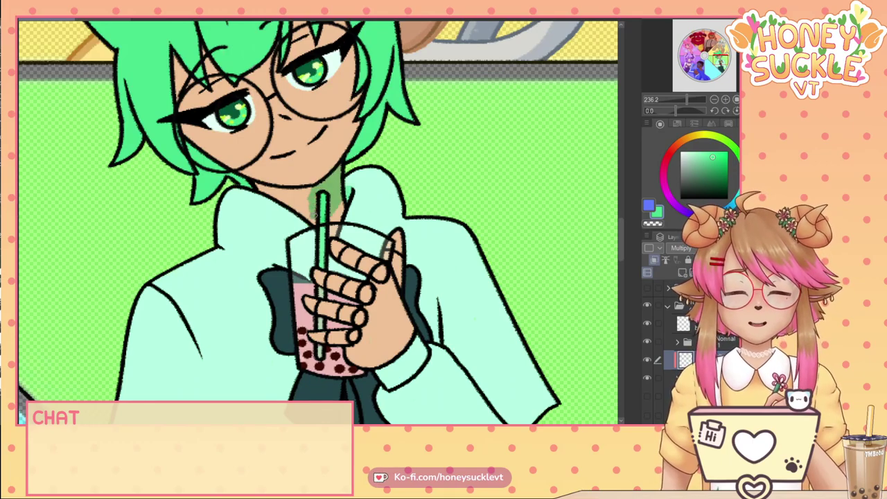
{"action": "scroll", "coordinate": [290, 200], "scroll_direction": "up", "scroll_amount": 4}
{"action": "left_click_drag", "start_coordinate": [221, 168], "coordinate": [324, 232]}
{"action": "mouse_move", "coordinate": [275, 201]}
{"action": "left_mouse_down"}
{"action": "mouse_move", "coordinate": [333, 236]}
{"action": "mouse_move", "coordinate": [286, 200]}
{"action": "mouse_move", "coordinate": [336, 221]}
{"action": "left_mouse_up"}
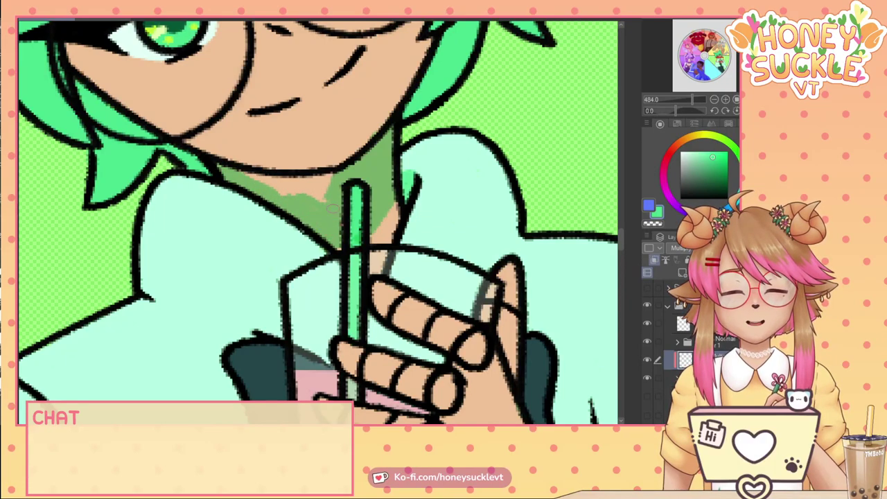
{"action": "mouse_move", "coordinate": [308, 185]}
{"action": "left_mouse_down"}
{"action": "mouse_move", "coordinate": [329, 176]}
{"action": "mouse_move", "coordinate": [263, 182]}
{"action": "mouse_move", "coordinate": [318, 198]}
{"action": "left_mouse_up"}
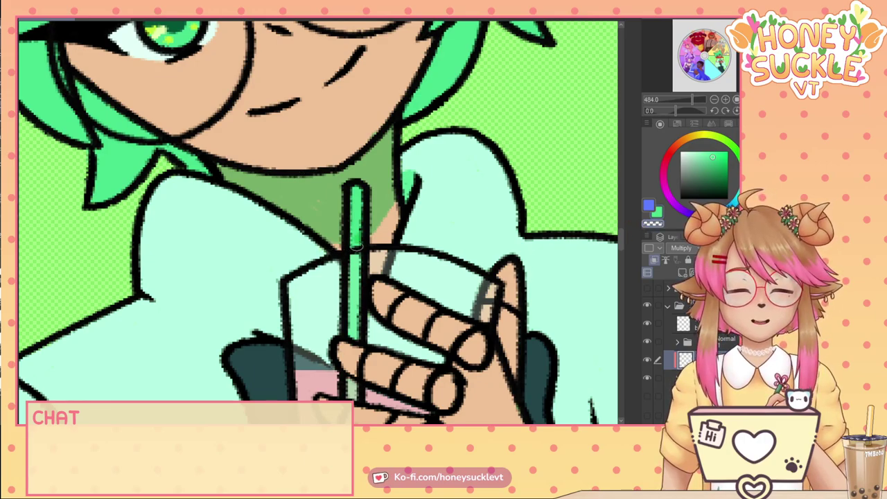
{"action": "mouse_move", "coordinate": [369, 236]}
{"action": "left_mouse_down"}
{"action": "mouse_move", "coordinate": [395, 205]}
{"action": "mouse_move", "coordinate": [364, 239]}
{"action": "left_mouse_up"}
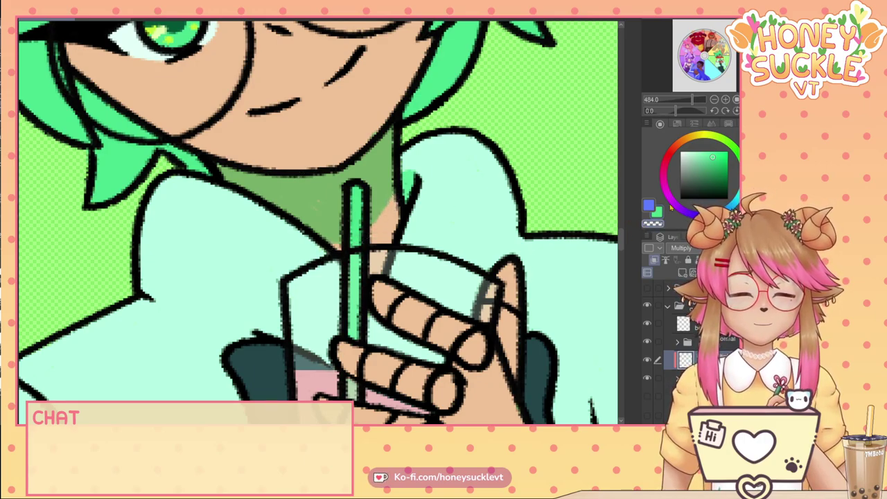
Shade the inner right collar and the upper edge of the left collar, and shift the shadow color to a purer green.
{"action": "left_click_drag", "start_coordinate": [411, 175], "coordinate": [399, 171]}
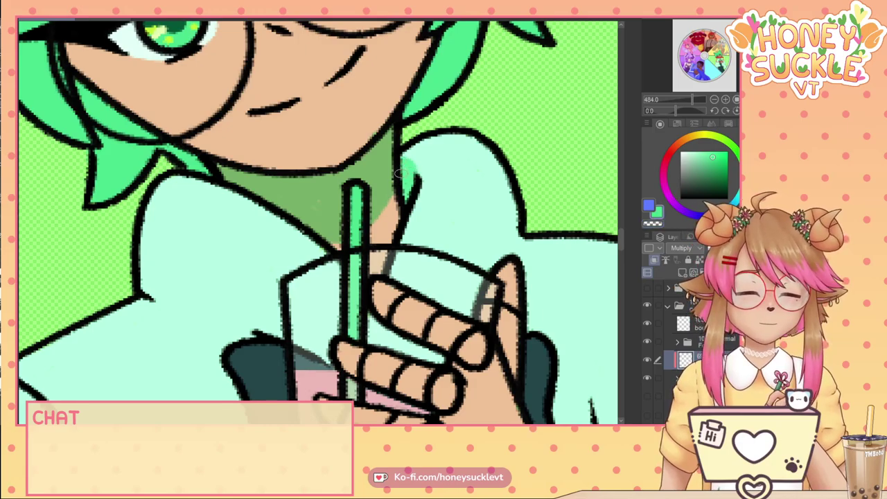
{"action": "scroll", "coordinate": [400, 168], "scroll_direction": "down", "scroll_amount": 5}
{"action": "scroll", "coordinate": [401, 169], "scroll_direction": "up", "scroll_amount": 5}
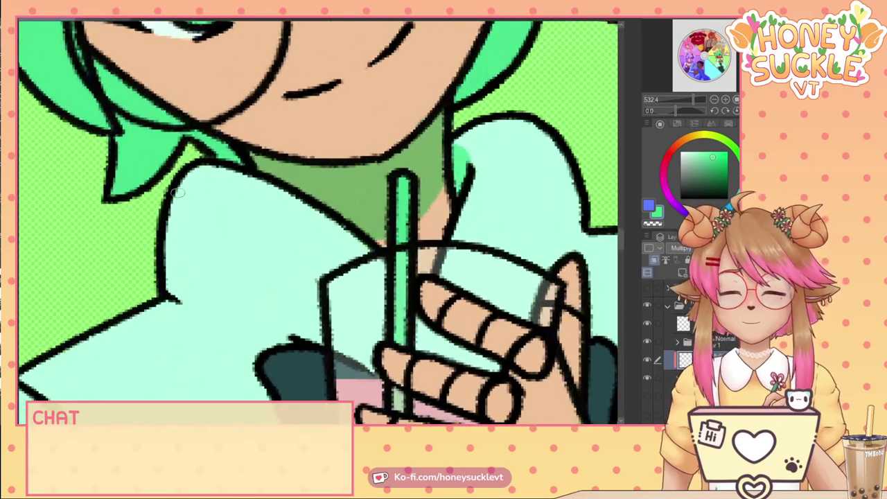
{"action": "mouse_move", "coordinate": [176, 188]}
{"action": "left_mouse_down"}
{"action": "mouse_move", "coordinate": [371, 247]}
{"action": "mouse_move", "coordinate": [342, 226]}
{"action": "mouse_move", "coordinate": [184, 183]}
{"action": "mouse_move", "coordinate": [320, 210]}
{"action": "mouse_move", "coordinate": [196, 173]}
{"action": "left_mouse_up"}
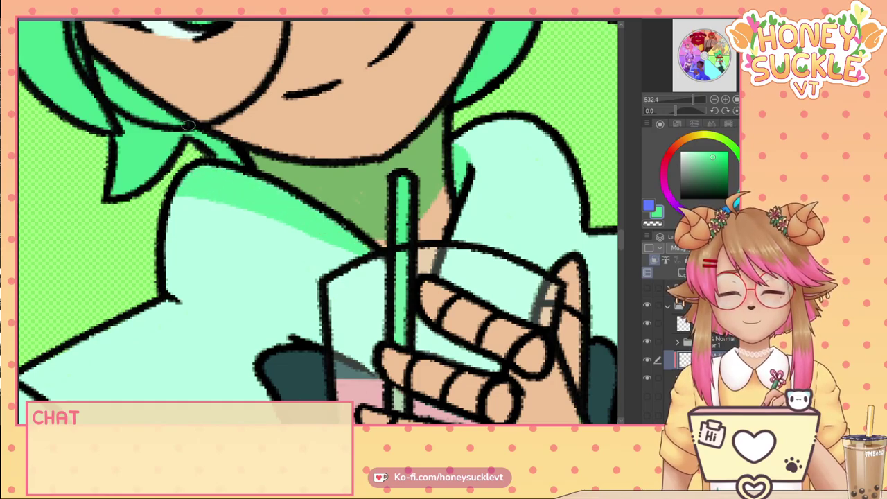
{"action": "scroll", "coordinate": [229, 170], "scroll_direction": "down", "scroll_amount": 5}
{"action": "scroll", "coordinate": [220, 153], "scroll_direction": "up", "scroll_amount": 5}
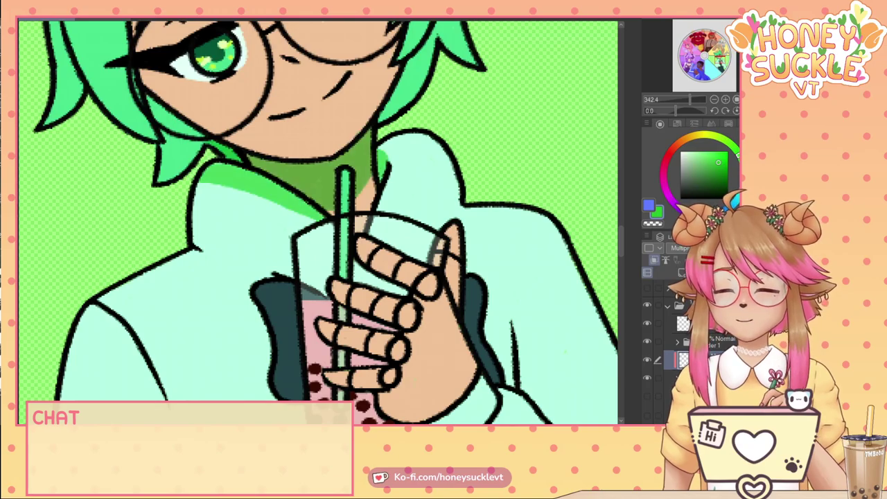
Paint green shadows on the hair behind the right cheek, inside the outer right lock and along the strand beside the glasses.
{"action": "scroll", "coordinate": [317, 222], "scroll_direction": "down", "scroll_amount": 4}
{"action": "scroll", "coordinate": [319, 97], "scroll_direction": "up", "scroll_amount": 5}
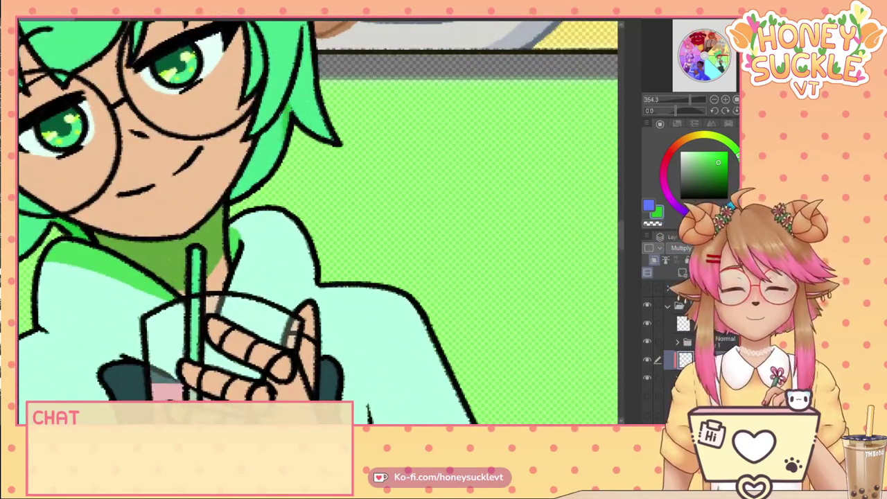
{"action": "mouse_move", "coordinate": [282, 114]}
{"action": "left_mouse_down"}
{"action": "mouse_move", "coordinate": [272, 153]}
{"action": "mouse_move", "coordinate": [249, 156]}
{"action": "mouse_move", "coordinate": [227, 198]}
{"action": "mouse_move", "coordinate": [274, 164]}
{"action": "left_mouse_up"}
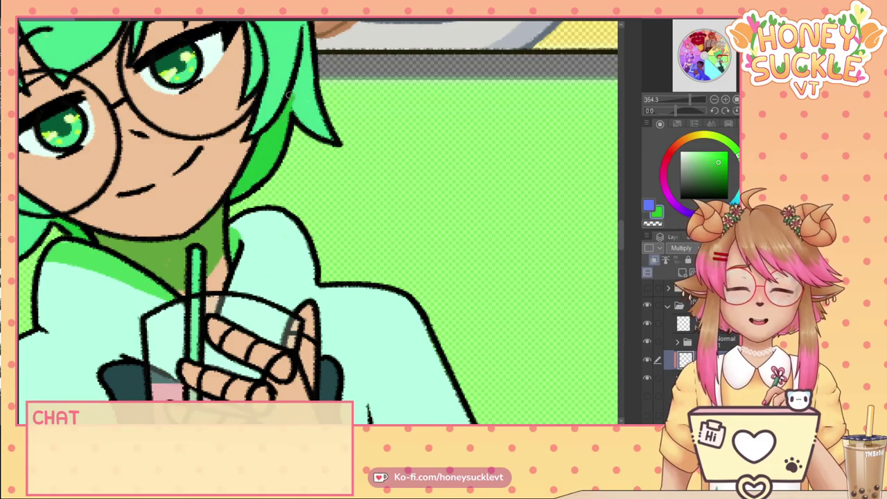
{"action": "left_click_drag", "start_coordinate": [288, 94], "coordinate": [332, 139]}
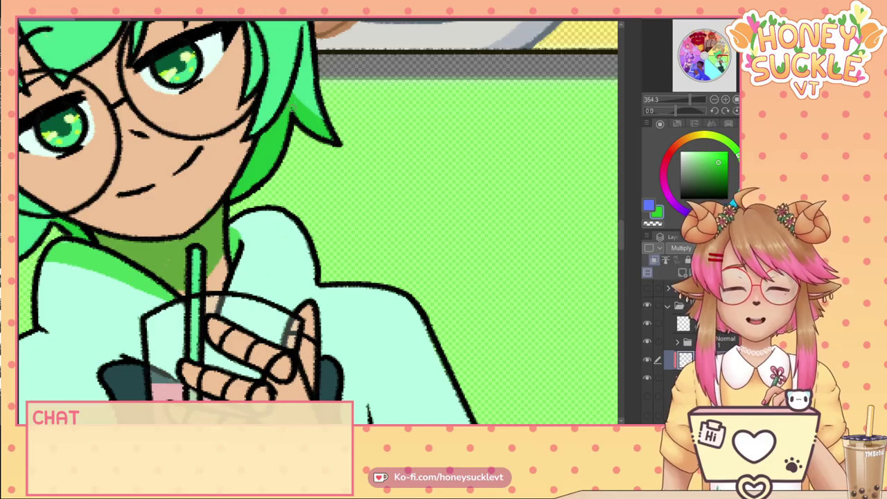
{"action": "left_click_drag", "start_coordinate": [205, 161], "coordinate": [357, 279]}
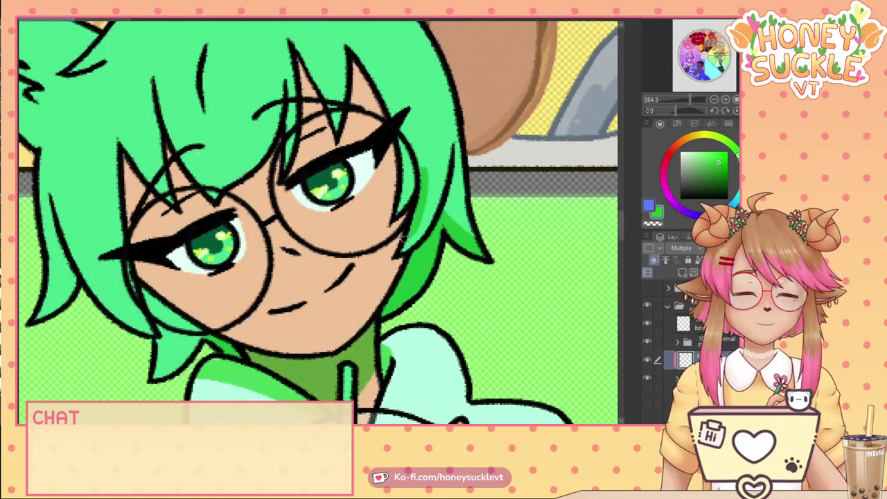
{"action": "left_click_drag", "start_coordinate": [418, 168], "coordinate": [393, 213]}
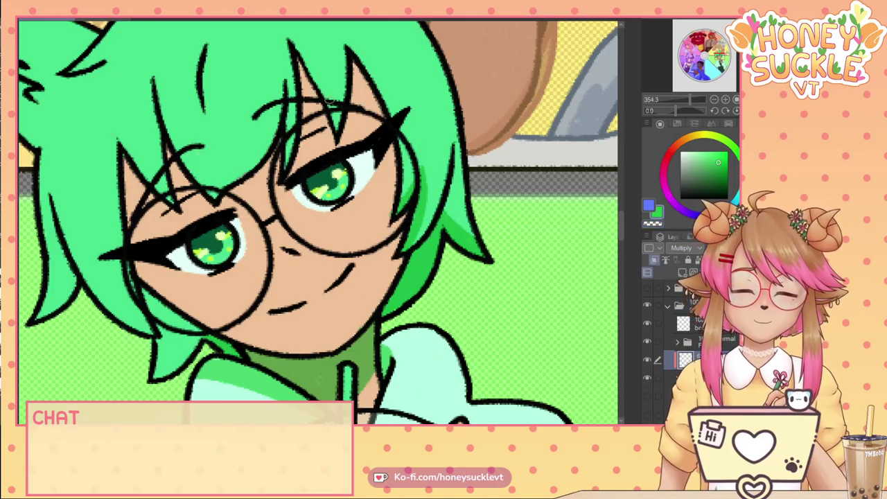
Paint green shadows on the right bangs, the forehead skin beneath them, and along the lower edges of the central fringe.
{"action": "left_click_drag", "start_coordinate": [347, 54], "coordinate": [340, 115]}
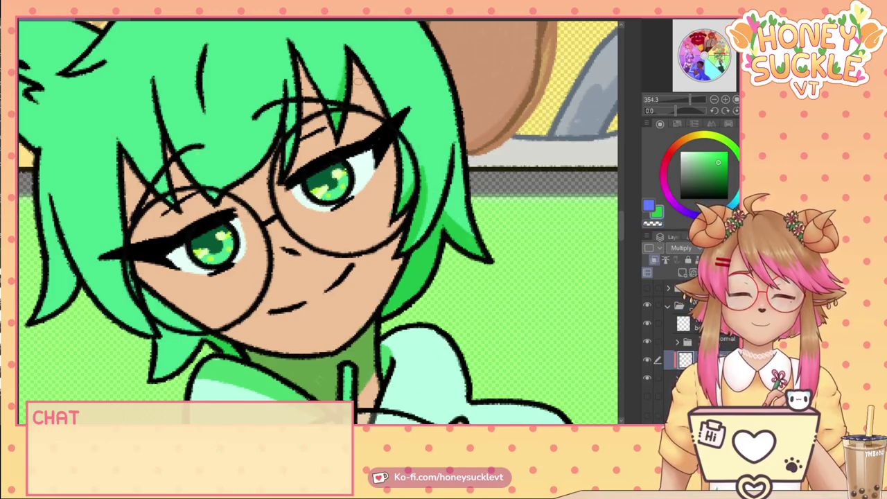
{"action": "mouse_move", "coordinate": [357, 64]}
{"action": "left_mouse_down"}
{"action": "mouse_move", "coordinate": [338, 130]}
{"action": "mouse_move", "coordinate": [355, 64]}
{"action": "mouse_move", "coordinate": [351, 87]}
{"action": "mouse_move", "coordinate": [301, 102]}
{"action": "mouse_move", "coordinate": [298, 59]}
{"action": "mouse_move", "coordinate": [312, 108]}
{"action": "left_mouse_up"}
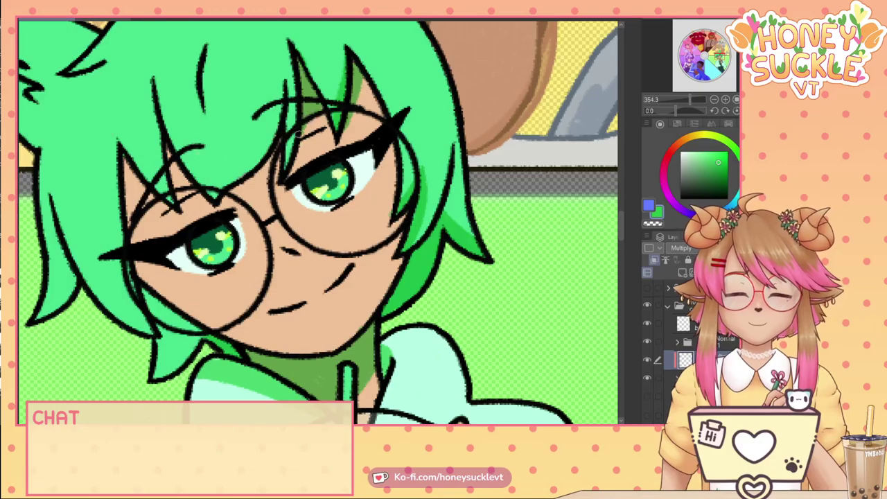
{"action": "mouse_move", "coordinate": [308, 124]}
{"action": "left_mouse_down"}
{"action": "mouse_move", "coordinate": [287, 168]}
{"action": "mouse_move", "coordinate": [221, 199]}
{"action": "left_mouse_up"}
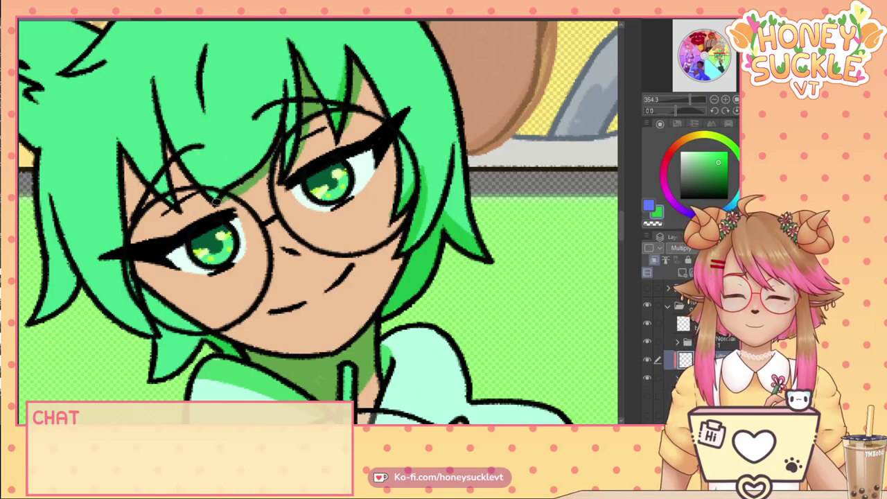
{"action": "mouse_move", "coordinate": [281, 104]}
{"action": "left_mouse_down"}
{"action": "mouse_move", "coordinate": [275, 125]}
{"action": "mouse_move", "coordinate": [207, 206]}
{"action": "left_mouse_up"}
{"action": "mouse_move", "coordinate": [155, 87]}
{"action": "left_mouse_down"}
{"action": "mouse_move", "coordinate": [172, 142]}
{"action": "mouse_move", "coordinate": [212, 196]}
{"action": "left_mouse_up"}
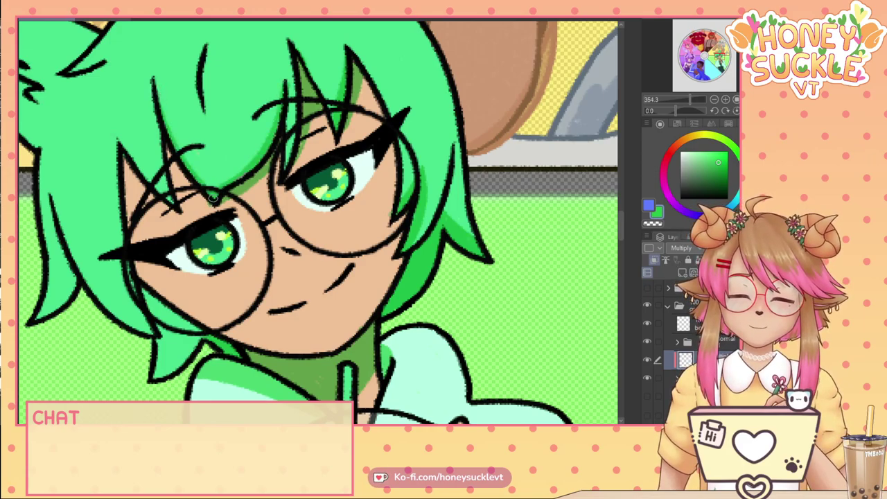
{"action": "left_click_drag", "start_coordinate": [169, 153], "coordinate": [175, 201]}
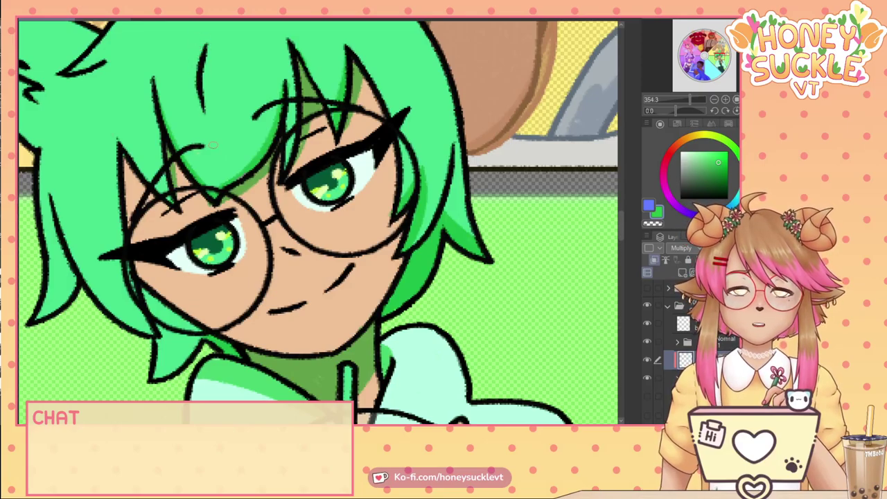
Shade beside the short strand line above the fringe, along the left bangs, and on the skin at the left temple.
{"action": "left_click_drag", "start_coordinate": [202, 44], "coordinate": [194, 105]}
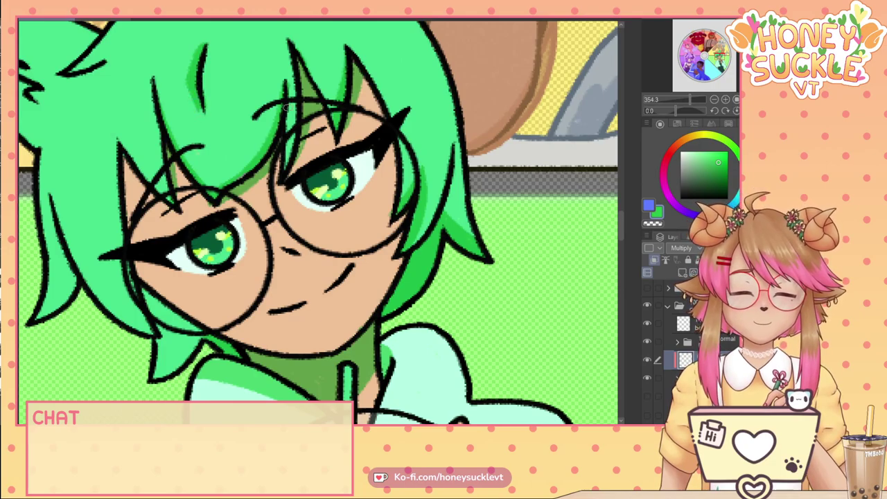
{"action": "left_click_drag", "start_coordinate": [285, 107], "coordinate": [283, 176]}
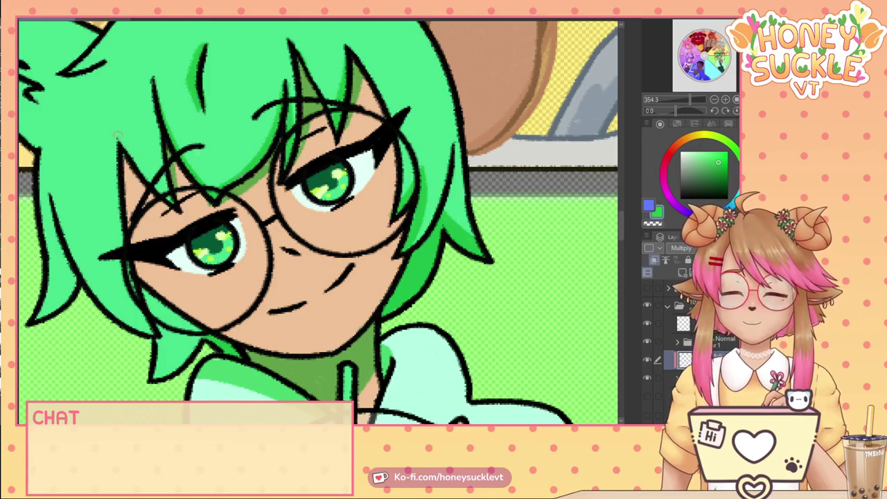
{"action": "mouse_move", "coordinate": [118, 133]}
{"action": "left_mouse_down"}
{"action": "mouse_move", "coordinate": [160, 187]}
{"action": "mouse_move", "coordinate": [182, 185]}
{"action": "left_mouse_up"}
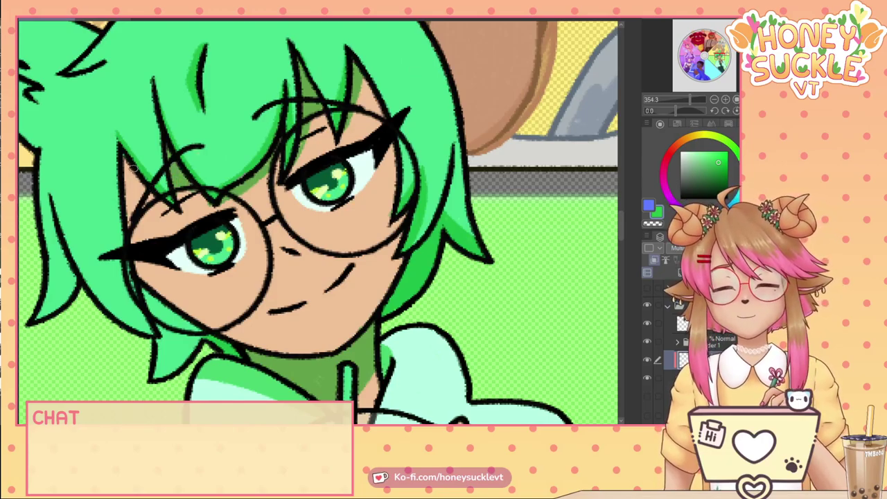
{"action": "left_click_drag", "start_coordinate": [132, 170], "coordinate": [126, 218]}
{"action": "left_click_drag", "start_coordinate": [122, 154], "coordinate": [124, 204]}
{"action": "left_click_drag", "start_coordinate": [126, 231], "coordinate": [142, 179]}
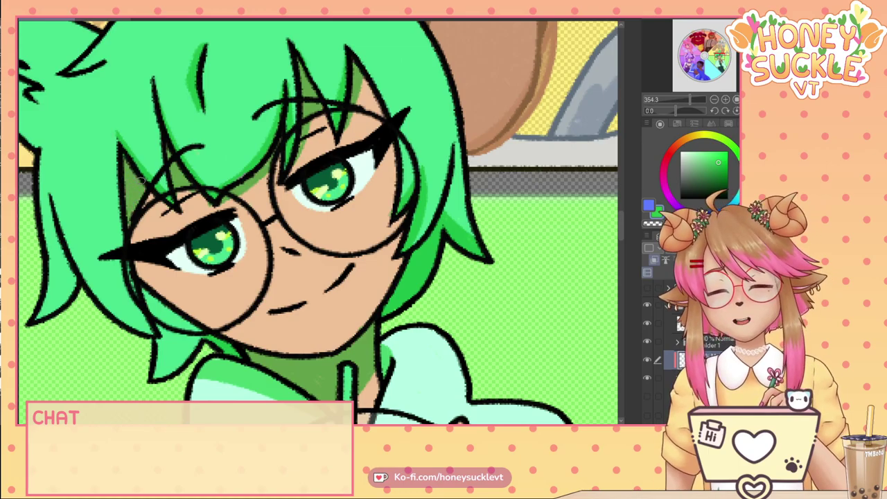
Paint green shadows on the hair behind the left cheek, along the left side lock and inside the outer left tip.
{"action": "left_click_drag", "start_coordinate": [138, 172], "coordinate": [221, 134]}
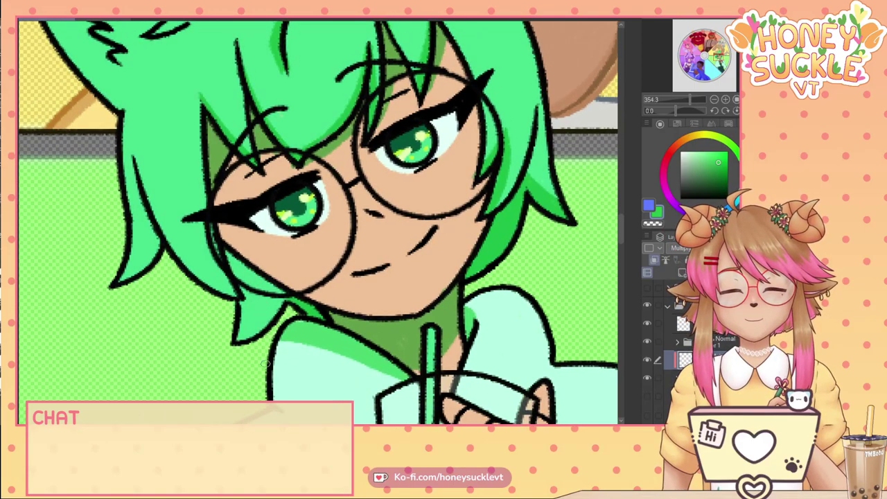
{"action": "mouse_move", "coordinate": [244, 265]}
{"action": "left_mouse_down"}
{"action": "mouse_move", "coordinate": [245, 344]}
{"action": "mouse_move", "coordinate": [283, 301]}
{"action": "mouse_move", "coordinate": [272, 287]}
{"action": "mouse_move", "coordinate": [260, 315]}
{"action": "mouse_move", "coordinate": [272, 296]}
{"action": "left_mouse_up"}
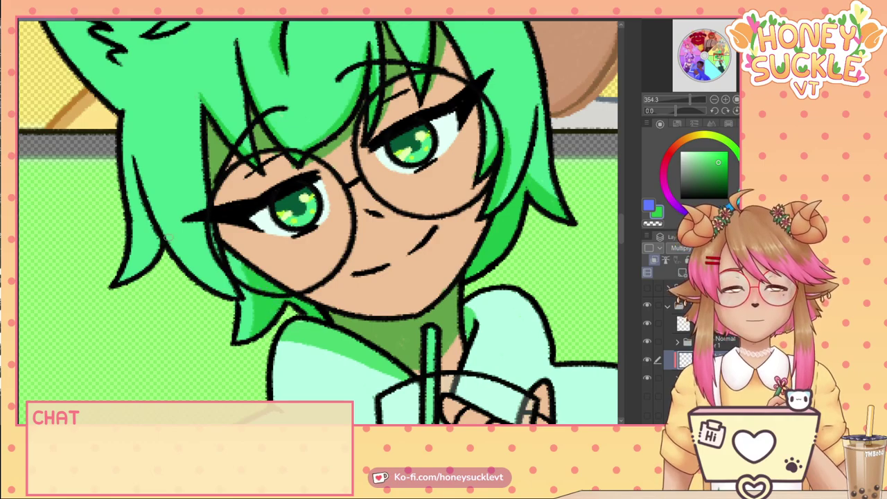
{"action": "left_click_drag", "start_coordinate": [212, 243], "coordinate": [236, 263]}
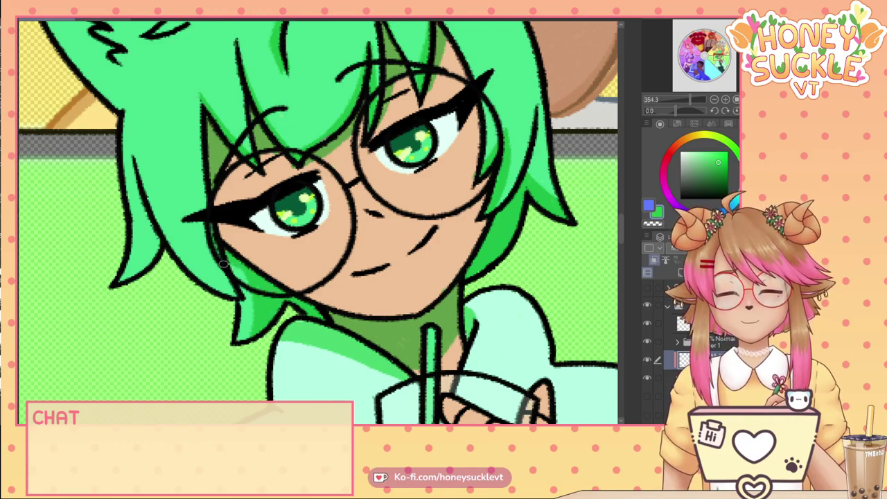
{"action": "mouse_move", "coordinate": [142, 190]}
{"action": "left_mouse_down"}
{"action": "mouse_move", "coordinate": [167, 233]}
{"action": "mouse_move", "coordinate": [229, 296]}
{"action": "left_mouse_up"}
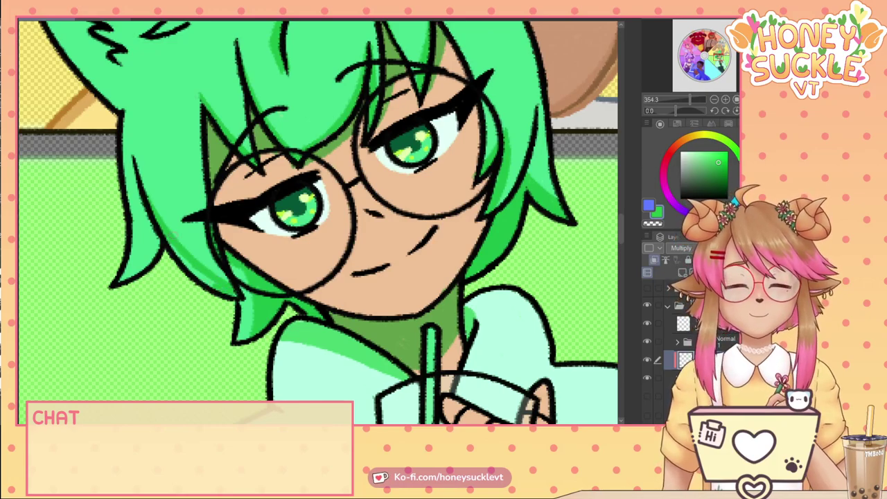
{"action": "left_click_drag", "start_coordinate": [164, 239], "coordinate": [211, 283]}
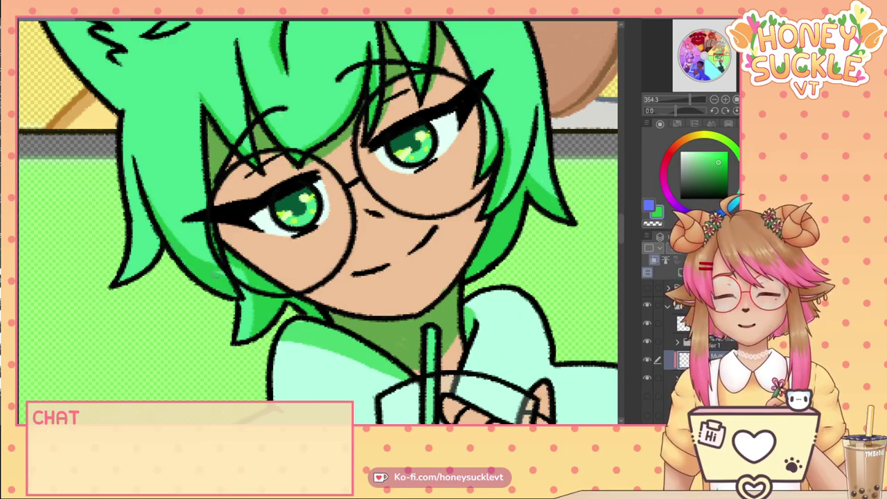
{"action": "mouse_move", "coordinate": [148, 209]}
{"action": "left_mouse_down"}
{"action": "mouse_move", "coordinate": [123, 275]}
{"action": "mouse_move", "coordinate": [154, 242]}
{"action": "mouse_move", "coordinate": [109, 273]}
{"action": "left_mouse_up"}
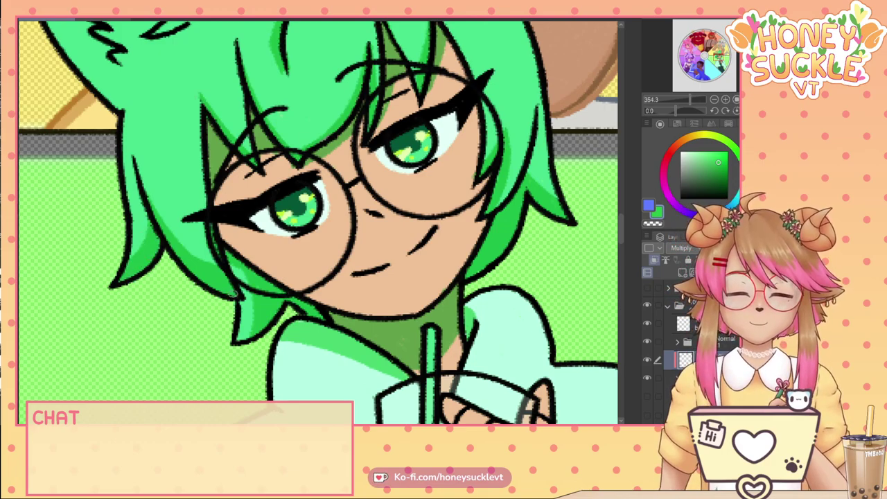
Compare the green-haired character with the reference illustration, checking the coloring of the hair and inner ears.
{"action": "scroll", "coordinate": [231, 296], "scroll_direction": "down", "scroll_amount": 3}
{"action": "scroll", "coordinate": [231, 296], "scroll_direction": "up", "scroll_amount": 1}
{"action": "scroll", "coordinate": [230, 296], "scroll_direction": "down", "scroll_amount": 2}
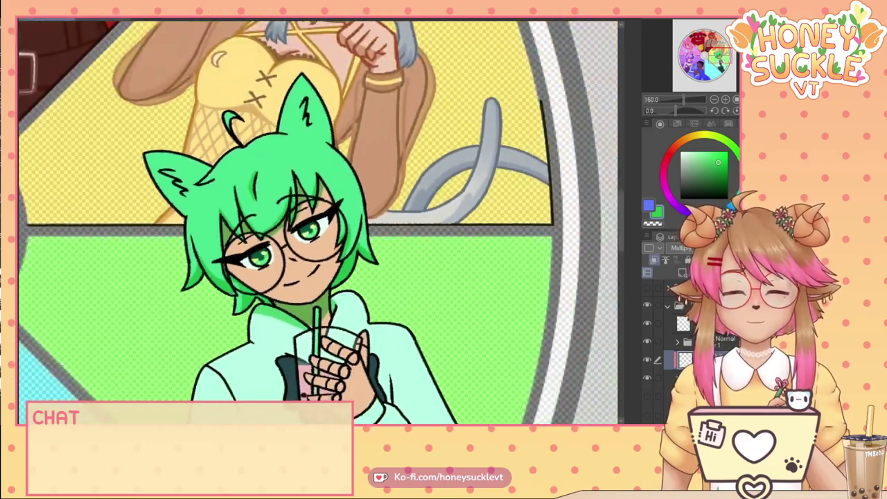
{"action": "left_click", "coordinate": [104, 20]}
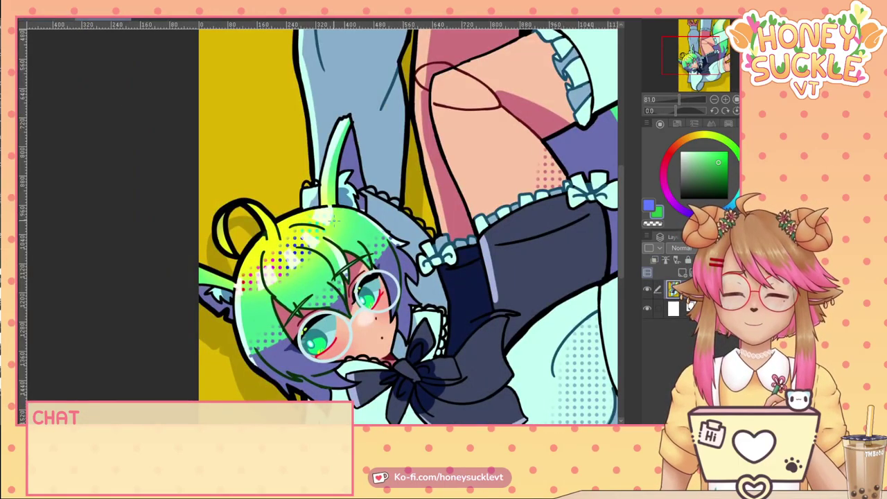
{"action": "scroll", "coordinate": [346, 179], "scroll_direction": "down", "scroll_amount": 3}
{"action": "scroll", "coordinate": [339, 212], "scroll_direction": "up", "scroll_amount": 1}
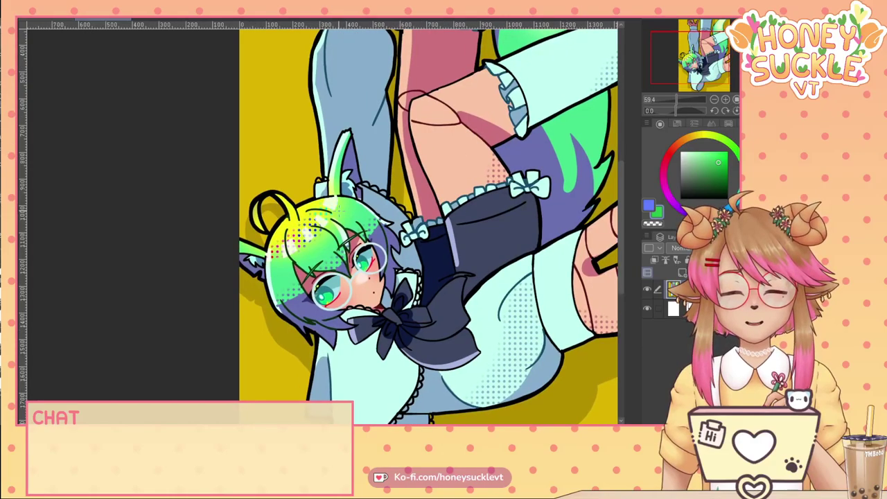
{"action": "scroll", "coordinate": [340, 208], "scroll_direction": "up", "scroll_amount": 3}
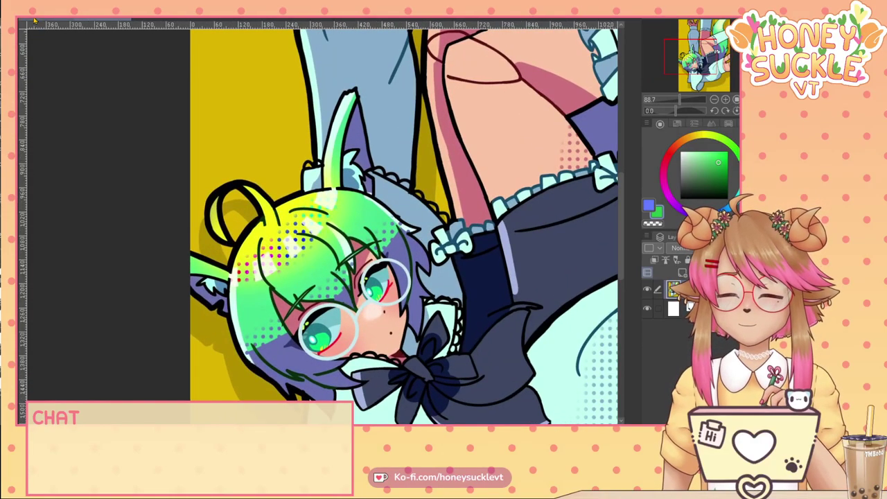
{"action": "left_click", "coordinate": [35, 22]}
{"action": "scroll", "coordinate": [319, 222], "scroll_direction": "up", "scroll_amount": 3}
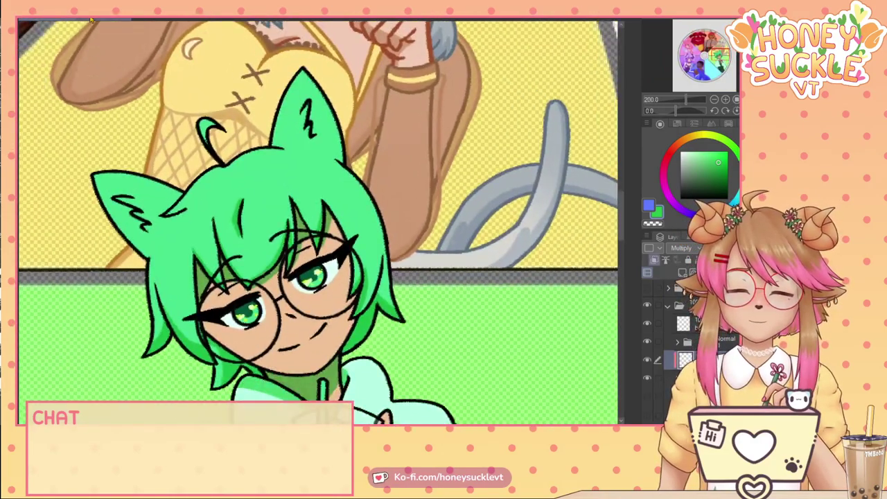
{"action": "left_click", "coordinate": [97, 21]}
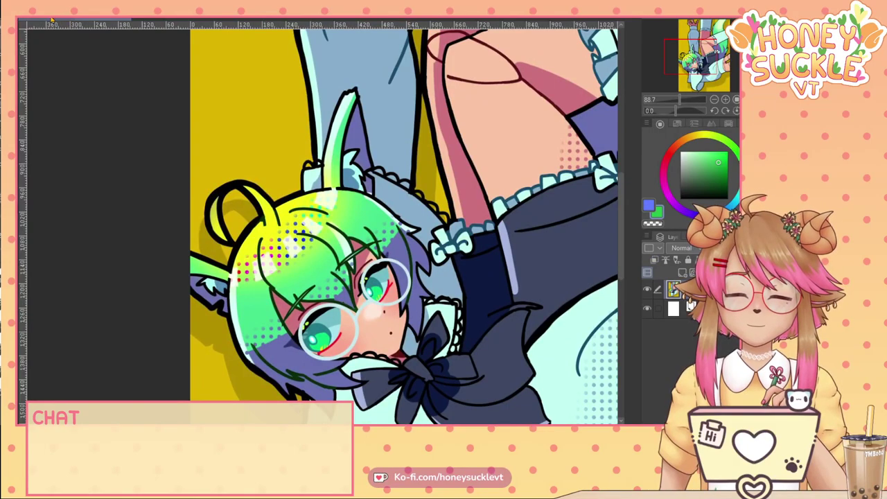
{"action": "left_click", "coordinate": [47, 21]}
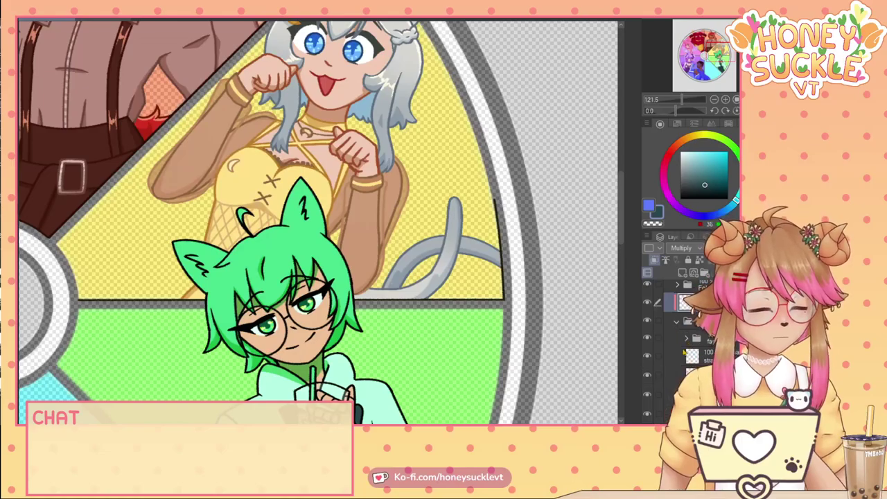
Outline the inner area of the character's right ear in dark teal on a Normal-mode layer beneath the line art.
{"action": "left_click", "coordinate": [685, 375]}
{"action": "scroll", "coordinate": [298, 201], "scroll_direction": "up", "scroll_amount": 3}
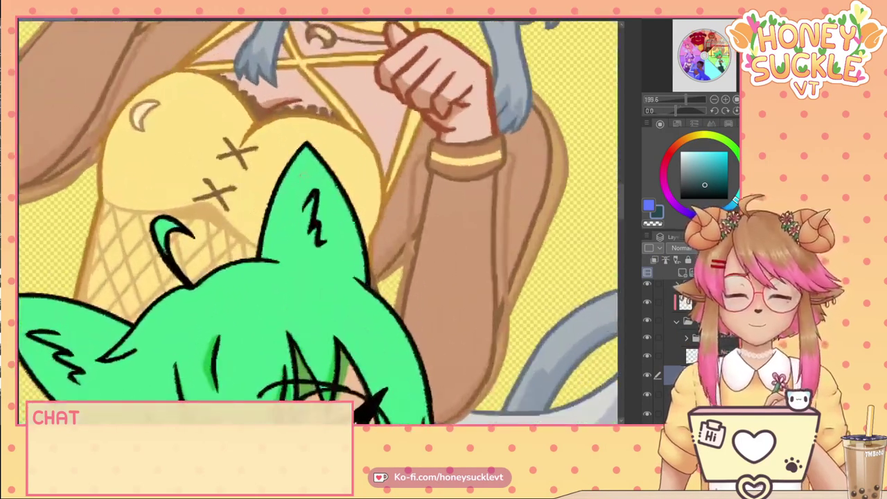
{"action": "scroll", "coordinate": [304, 167], "scroll_direction": "up", "scroll_amount": 4}
{"action": "left_click_drag", "start_coordinate": [306, 170], "coordinate": [264, 294]}
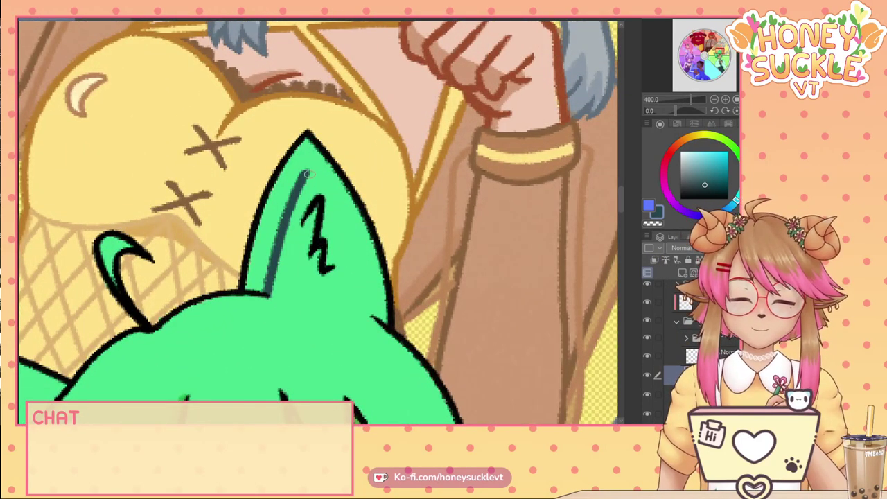
{"action": "left_click_drag", "start_coordinate": [308, 175], "coordinate": [366, 312]}
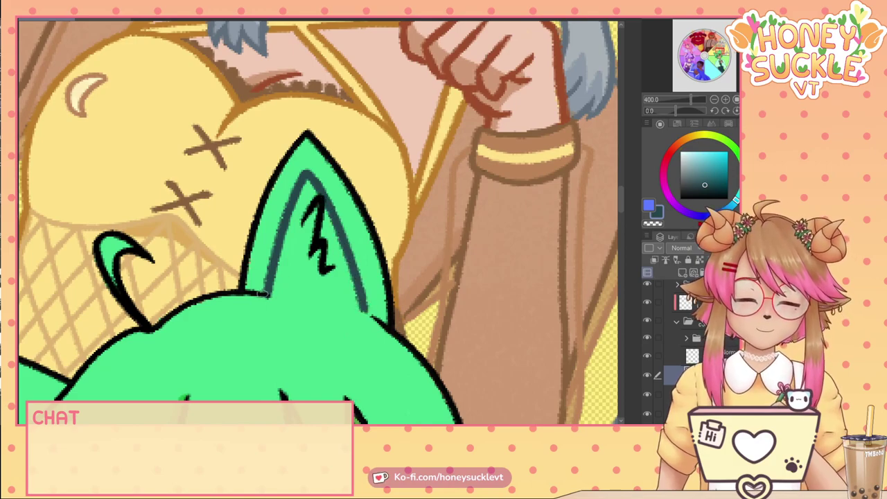
{"action": "left_click_drag", "start_coordinate": [263, 293], "coordinate": [365, 316]}
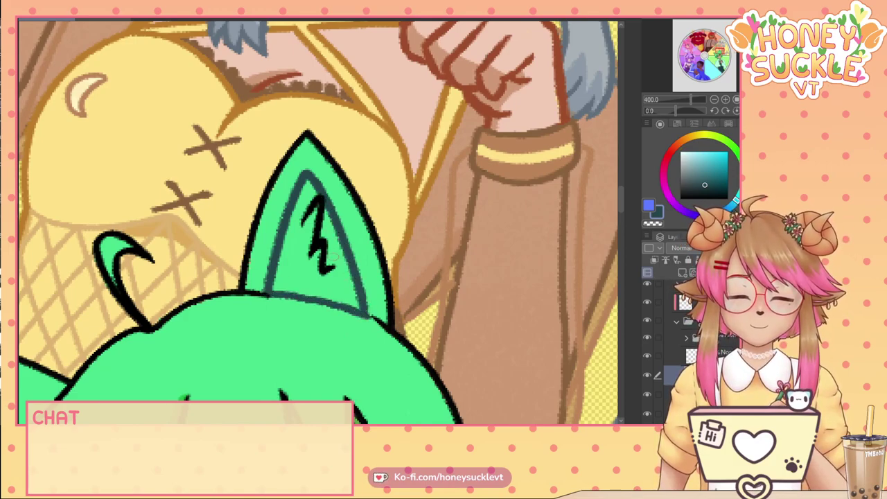
Fill the outlined inner right ear with dark teal and extend the color to the ear's left edge.
{"action": "mouse_move", "coordinate": [316, 206]}
{"action": "left_mouse_down"}
{"action": "mouse_move", "coordinate": [337, 253]}
{"action": "mouse_move", "coordinate": [317, 209]}
{"action": "mouse_move", "coordinate": [317, 270]}
{"action": "mouse_move", "coordinate": [306, 192]}
{"action": "mouse_move", "coordinate": [302, 229]}
{"action": "mouse_move", "coordinate": [300, 201]}
{"action": "mouse_move", "coordinate": [285, 241]}
{"action": "mouse_move", "coordinate": [303, 182]}
{"action": "mouse_move", "coordinate": [345, 278]}
{"action": "left_mouse_up"}
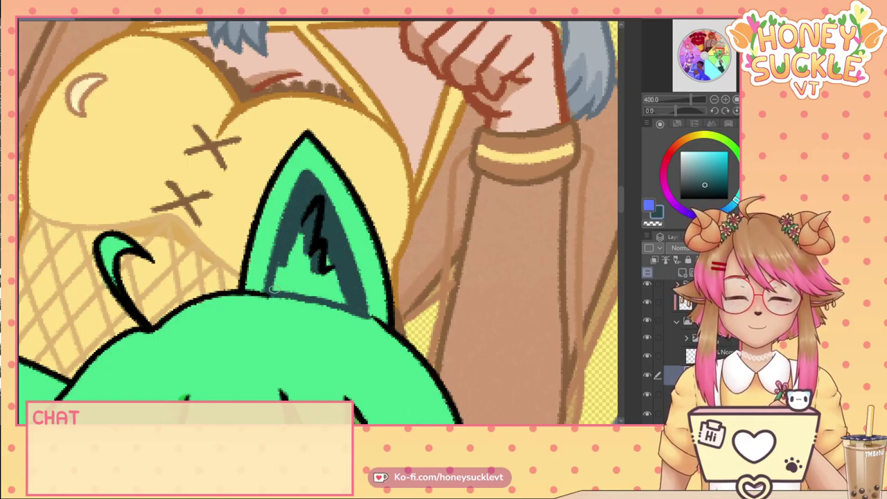
{"action": "mouse_move", "coordinate": [274, 291]}
{"action": "left_mouse_down"}
{"action": "mouse_move", "coordinate": [338, 297]}
{"action": "mouse_move", "coordinate": [326, 298]}
{"action": "mouse_move", "coordinate": [324, 258]}
{"action": "left_mouse_up"}
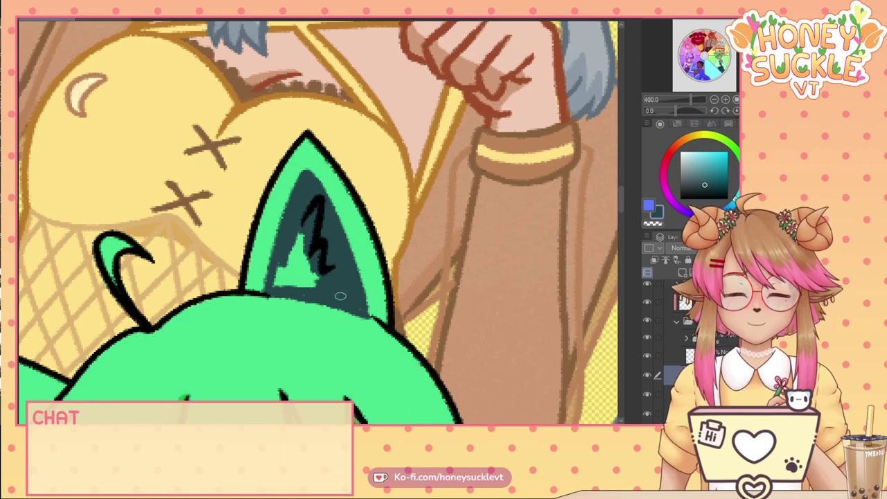
{"action": "mouse_move", "coordinate": [354, 299]}
{"action": "left_mouse_down"}
{"action": "mouse_move", "coordinate": [291, 240]}
{"action": "mouse_move", "coordinate": [272, 285]}
{"action": "mouse_move", "coordinate": [312, 284]}
{"action": "mouse_move", "coordinate": [296, 283]}
{"action": "left_mouse_up"}
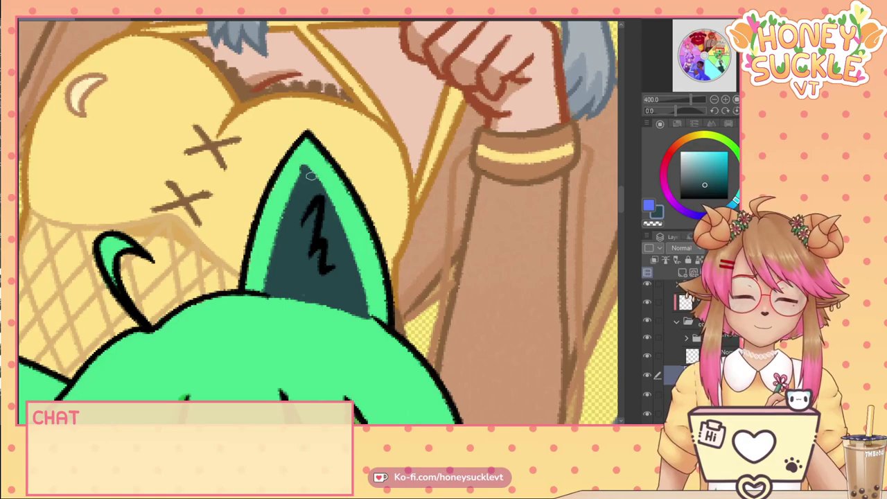
{"action": "mouse_move", "coordinate": [303, 169]}
{"action": "left_mouse_down"}
{"action": "mouse_move", "coordinate": [253, 260]}
{"action": "mouse_move", "coordinate": [251, 287]}
{"action": "mouse_move", "coordinate": [267, 283]}
{"action": "mouse_move", "coordinate": [265, 256]}
{"action": "mouse_move", "coordinate": [257, 270]}
{"action": "mouse_move", "coordinate": [284, 208]}
{"action": "left_mouse_up"}
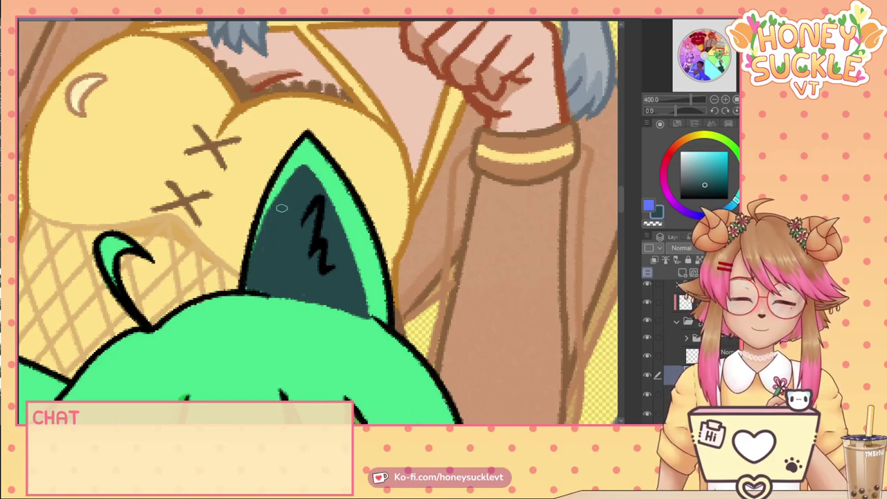
Outline the inner area of the character's left ear in dark teal, following its upper edge, outer edge and base.
{"action": "scroll", "coordinate": [315, 291], "scroll_direction": "down", "scroll_amount": 5}
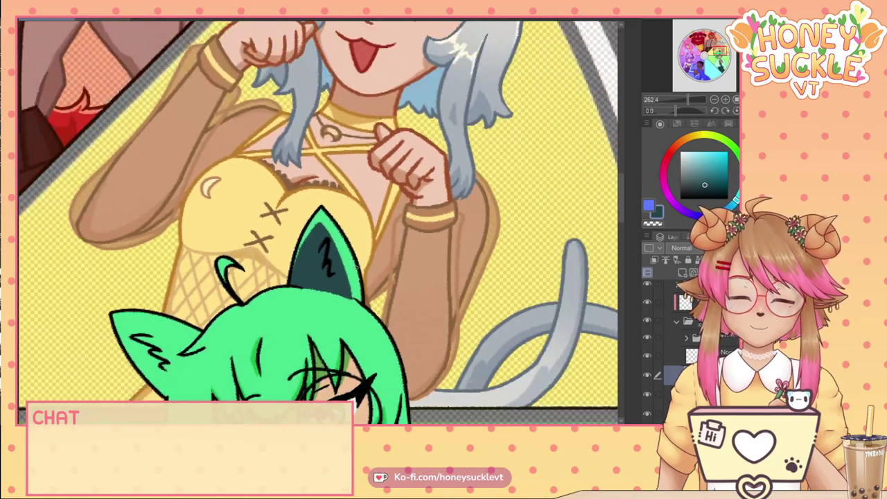
{"action": "scroll", "coordinate": [229, 267], "scroll_direction": "up", "scroll_amount": 6}
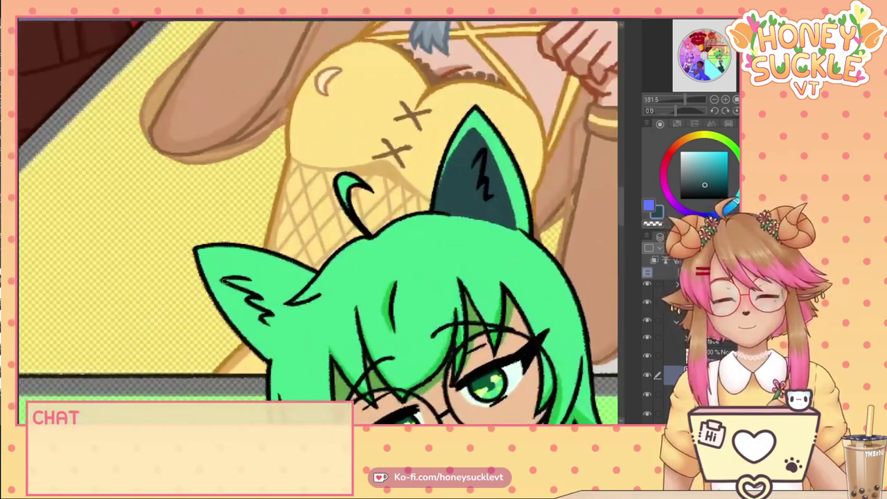
{"action": "left_click_drag", "start_coordinate": [199, 254], "coordinate": [361, 298]}
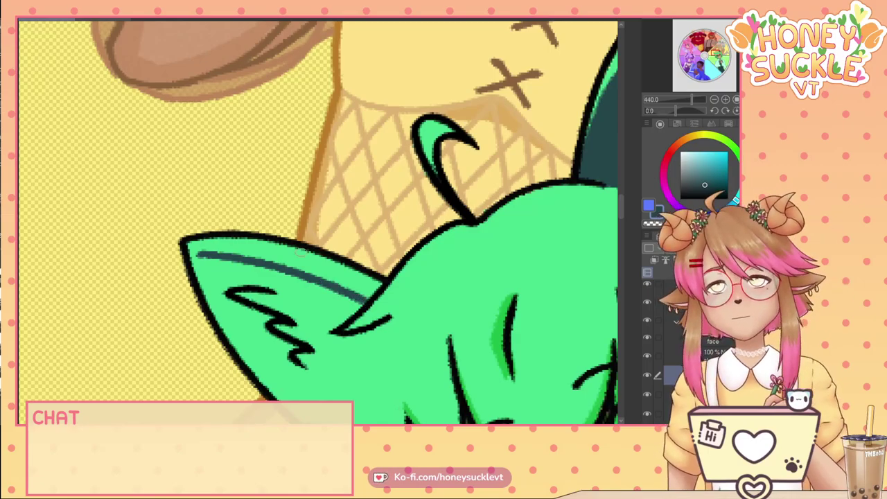
{"action": "left_click_drag", "start_coordinate": [302, 252], "coordinate": [231, 138]}
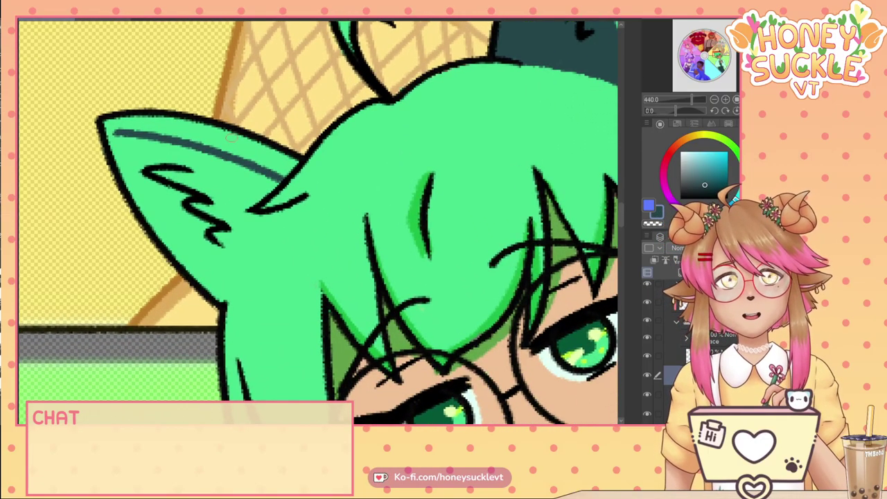
{"action": "mouse_move", "coordinate": [293, 199]}
{"action": "left_mouse_down"}
{"action": "mouse_move", "coordinate": [248, 252]}
{"action": "mouse_move", "coordinate": [224, 303]}
{"action": "left_mouse_up"}
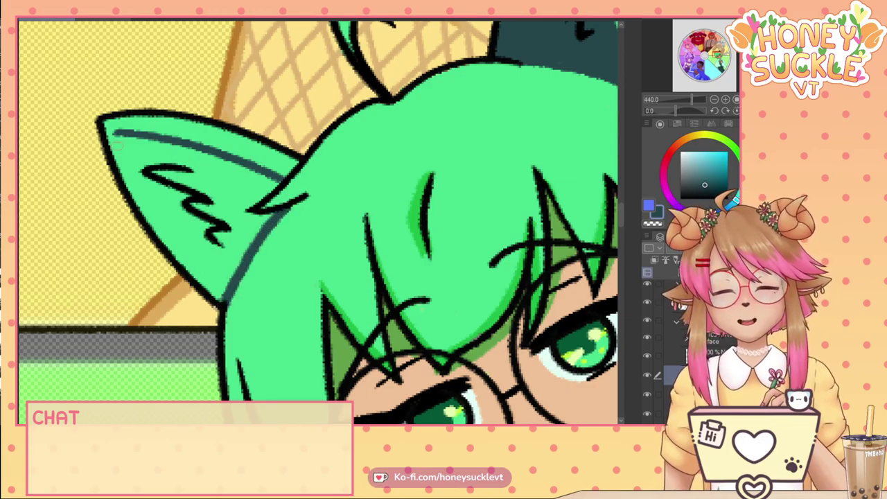
{"action": "mouse_move", "coordinate": [115, 133]}
{"action": "left_mouse_down"}
{"action": "mouse_move", "coordinate": [159, 217]}
{"action": "mouse_move", "coordinate": [122, 149]}
{"action": "mouse_move", "coordinate": [147, 222]}
{"action": "mouse_move", "coordinate": [136, 192]}
{"action": "mouse_move", "coordinate": [199, 293]}
{"action": "mouse_move", "coordinate": [202, 274]}
{"action": "mouse_move", "coordinate": [217, 296]}
{"action": "left_mouse_up"}
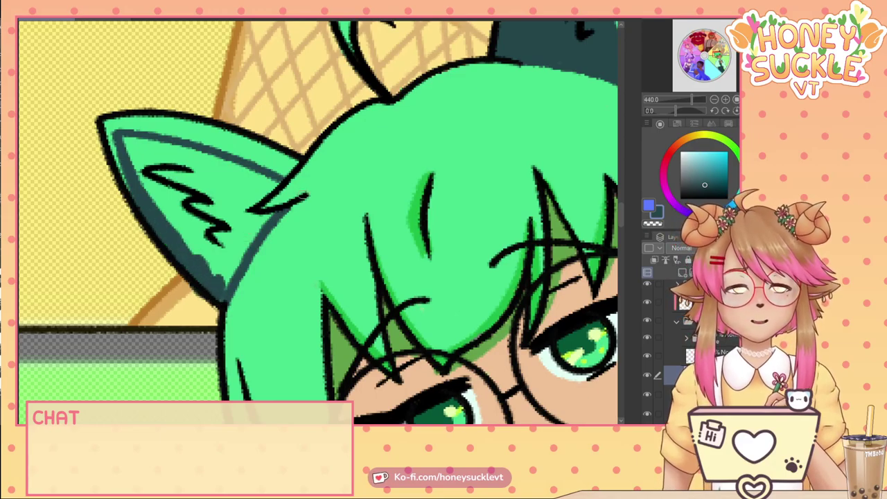
Fill the outlined inner left ear with dark teal around the black fur lines and clean up its lower edge.
{"action": "mouse_move", "coordinate": [273, 212]}
{"action": "left_mouse_down"}
{"action": "mouse_move", "coordinate": [230, 229]}
{"action": "mouse_move", "coordinate": [258, 210]}
{"action": "left_mouse_up"}
{"action": "mouse_move", "coordinate": [279, 182]}
{"action": "left_mouse_down"}
{"action": "mouse_move", "coordinate": [242, 215]}
{"action": "mouse_move", "coordinate": [264, 222]}
{"action": "mouse_move", "coordinate": [243, 242]}
{"action": "left_mouse_up"}
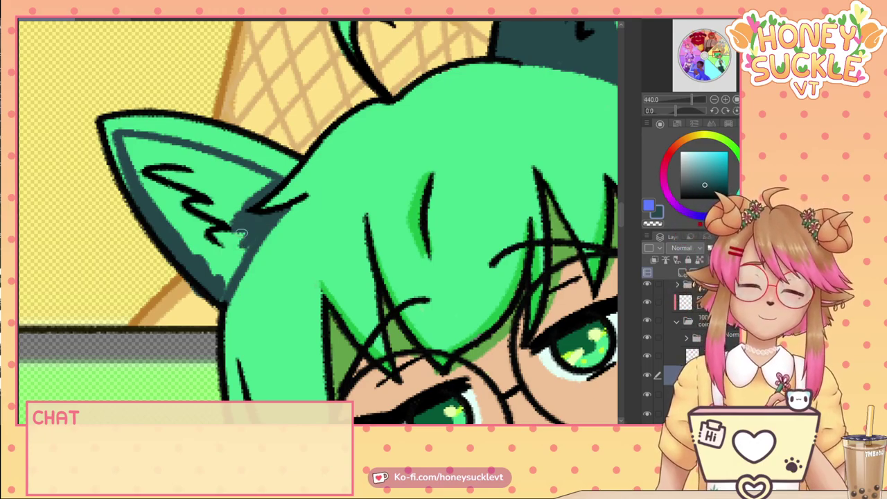
{"action": "mouse_move", "coordinate": [244, 235]}
{"action": "left_mouse_down"}
{"action": "mouse_move", "coordinate": [227, 284]}
{"action": "mouse_move", "coordinate": [244, 256]}
{"action": "mouse_move", "coordinate": [246, 225]}
{"action": "mouse_move", "coordinate": [215, 268]}
{"action": "mouse_move", "coordinate": [220, 220]}
{"action": "mouse_move", "coordinate": [211, 224]}
{"action": "mouse_move", "coordinate": [164, 198]}
{"action": "mouse_move", "coordinate": [207, 268]}
{"action": "mouse_move", "coordinate": [158, 203]}
{"action": "left_mouse_up"}
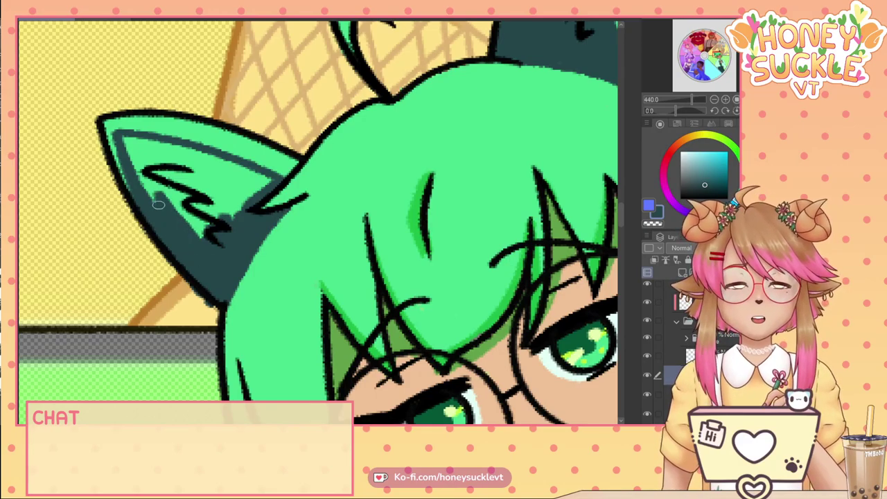
{"action": "left_click_drag", "start_coordinate": [123, 144], "coordinate": [151, 198]}
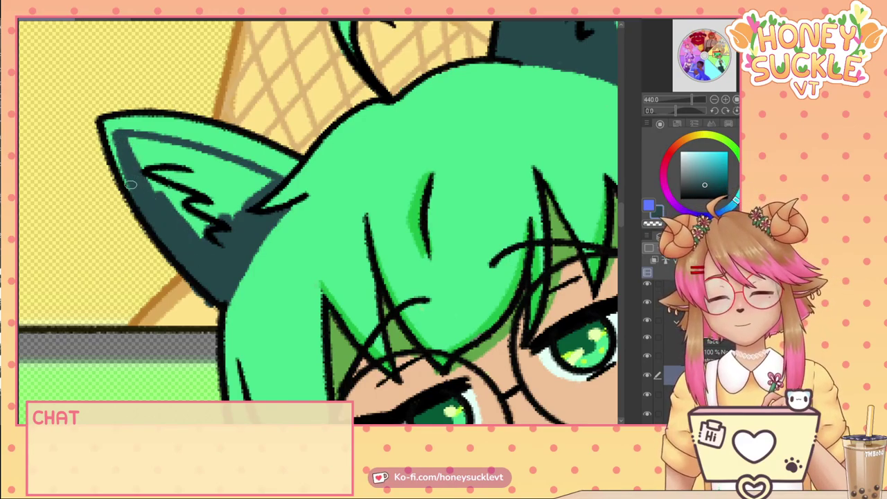
{"action": "mouse_move", "coordinate": [132, 140]}
{"action": "left_mouse_down"}
{"action": "mouse_move", "coordinate": [169, 151]}
{"action": "mouse_move", "coordinate": [129, 139]}
{"action": "mouse_move", "coordinate": [179, 146]}
{"action": "mouse_move", "coordinate": [264, 177]}
{"action": "mouse_move", "coordinate": [246, 167]}
{"action": "mouse_move", "coordinate": [251, 196]}
{"action": "mouse_move", "coordinate": [258, 192]}
{"action": "mouse_move", "coordinate": [244, 196]}
{"action": "mouse_move", "coordinate": [228, 225]}
{"action": "mouse_move", "coordinate": [223, 213]}
{"action": "mouse_move", "coordinate": [201, 206]}
{"action": "left_mouse_up"}
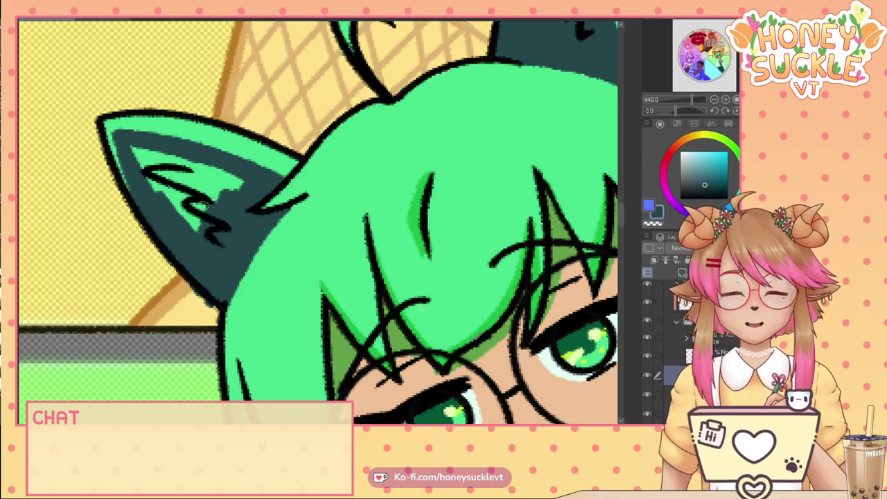
{"action": "mouse_move", "coordinate": [132, 147]}
{"action": "left_mouse_down"}
{"action": "mouse_move", "coordinate": [171, 201]}
{"action": "mouse_move", "coordinate": [144, 161]}
{"action": "mouse_move", "coordinate": [153, 186]}
{"action": "mouse_move", "coordinate": [206, 241]}
{"action": "mouse_move", "coordinate": [178, 217]}
{"action": "left_mouse_up"}
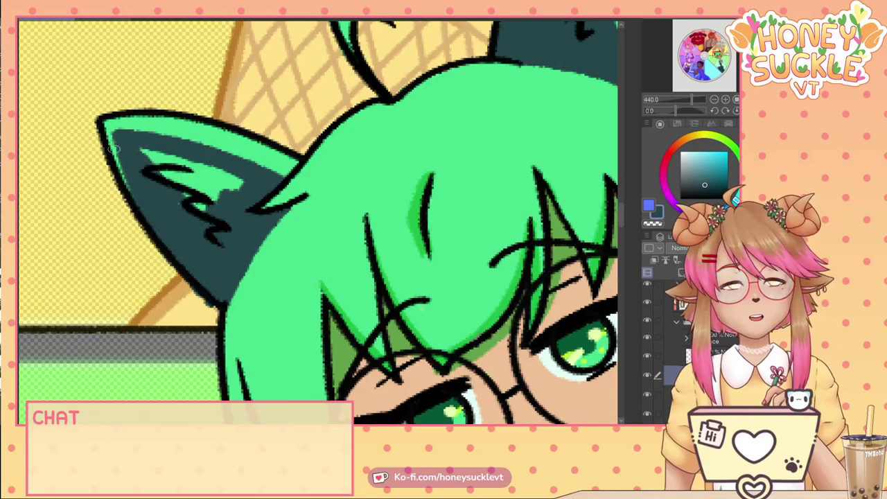
{"action": "mouse_move", "coordinate": [137, 148]}
{"action": "left_mouse_down"}
{"action": "mouse_move", "coordinate": [198, 232]}
{"action": "mouse_move", "coordinate": [179, 185]}
{"action": "mouse_move", "coordinate": [167, 181]}
{"action": "mouse_move", "coordinate": [211, 207]}
{"action": "mouse_move", "coordinate": [151, 151]}
{"action": "mouse_move", "coordinate": [199, 175]}
{"action": "mouse_move", "coordinate": [228, 175]}
{"action": "mouse_move", "coordinate": [197, 159]}
{"action": "mouse_move", "coordinate": [226, 177]}
{"action": "mouse_move", "coordinate": [219, 206]}
{"action": "left_mouse_up"}
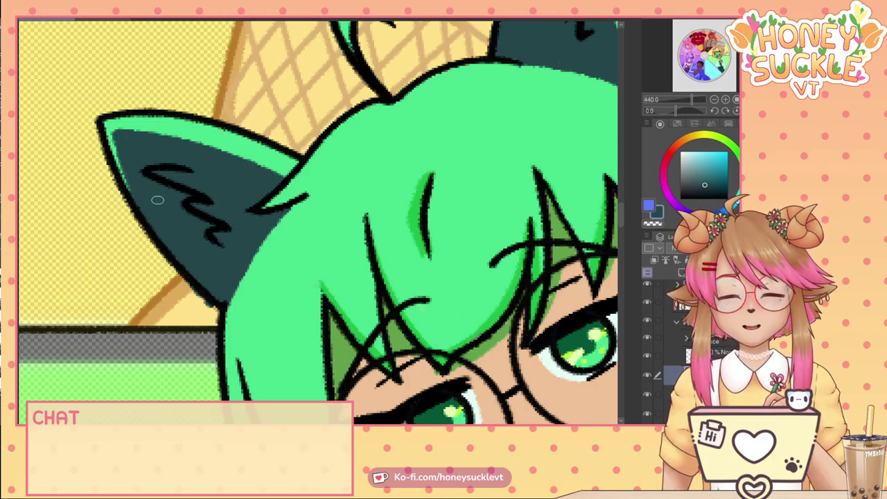
{"action": "left_click_drag", "start_coordinate": [210, 304], "coordinate": [186, 284]}
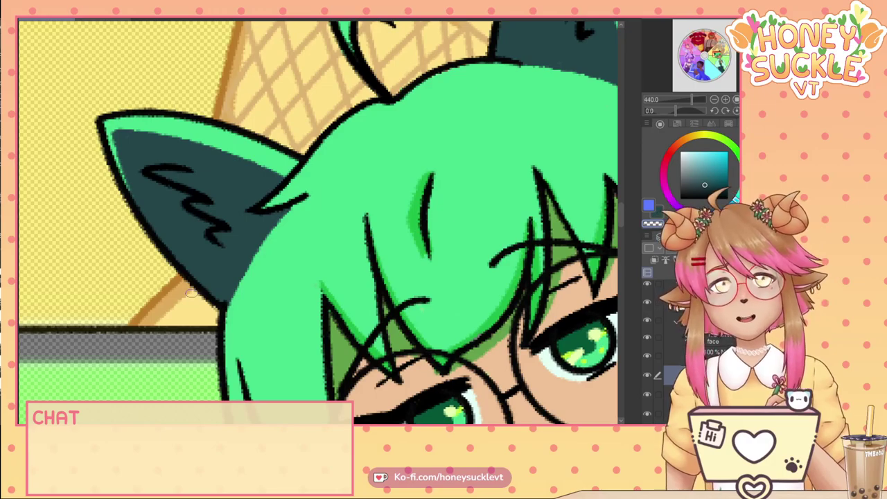
Return to the Multiply shading layer with green and shade the lower and inner edges of the bow's left tail.
{"action": "scroll", "coordinate": [202, 286], "scroll_direction": "down", "scroll_amount": 5}
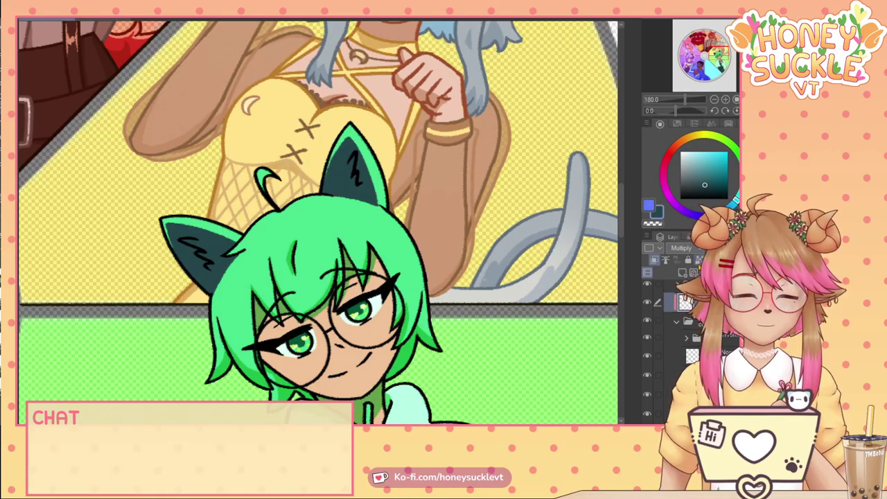
{"action": "key", "text": "ctrl+z"}
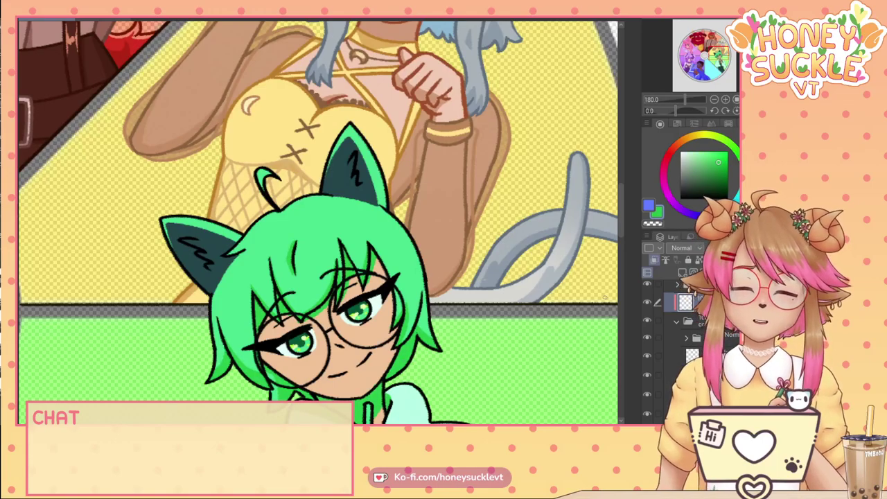
{"action": "key", "text": "ctrl+y"}
{"action": "scroll", "coordinate": [340, 199], "scroll_direction": "up", "scroll_amount": 5}
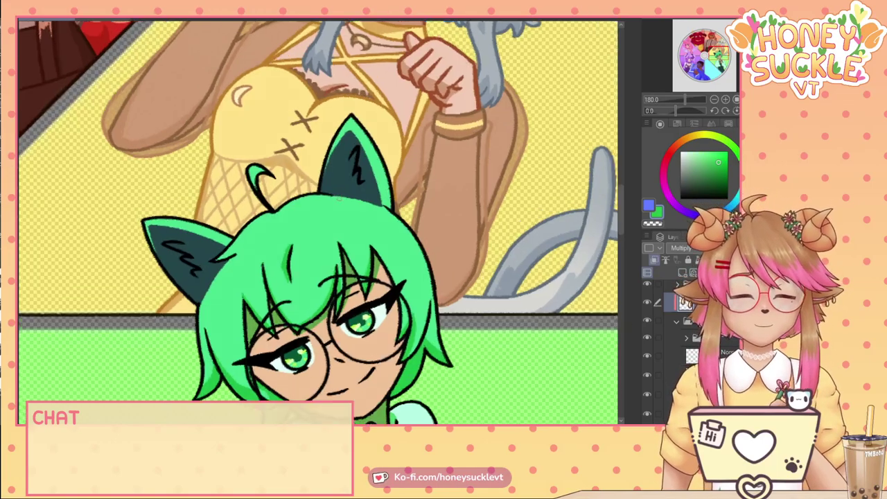
{"action": "scroll", "coordinate": [339, 197], "scroll_direction": "down", "scroll_amount": 1}
{"action": "scroll", "coordinate": [382, 260], "scroll_direction": "down", "scroll_amount": 5}
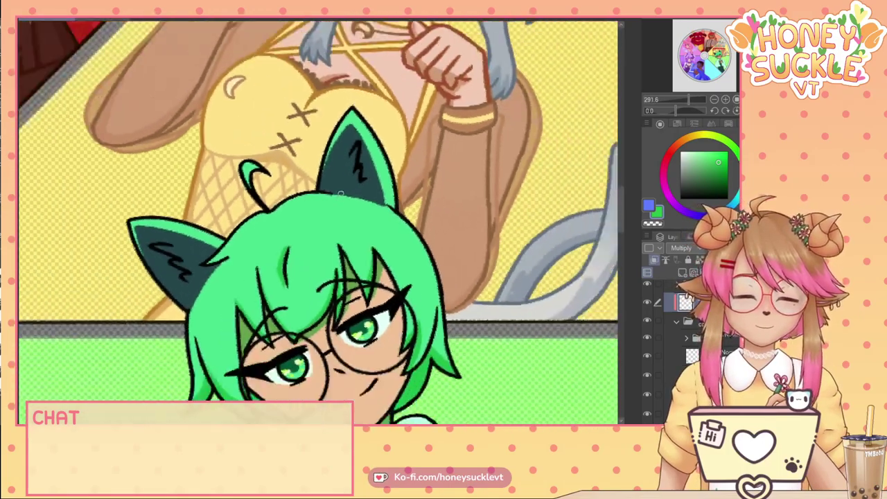
{"action": "left_click_drag", "start_coordinate": [273, 297], "coordinate": [211, 116]}
{"action": "left_click_drag", "start_coordinate": [247, 245], "coordinate": [202, 92]}
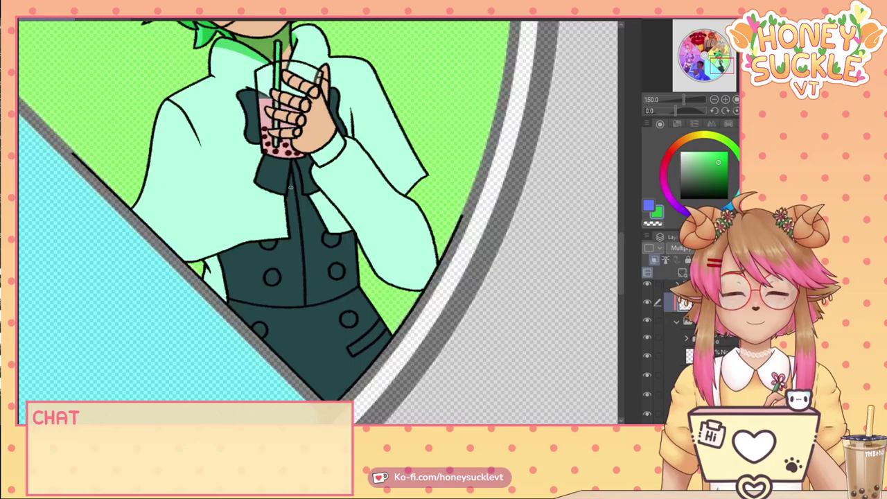
{"action": "scroll", "coordinate": [273, 178], "scroll_direction": "up", "scroll_amount": 5}
{"action": "mouse_move", "coordinate": [217, 186]}
{"action": "left_mouse_down"}
{"action": "mouse_move", "coordinate": [288, 209]}
{"action": "mouse_move", "coordinate": [305, 126]}
{"action": "mouse_move", "coordinate": [286, 199]}
{"action": "mouse_move", "coordinate": [314, 156]}
{"action": "left_mouse_up"}
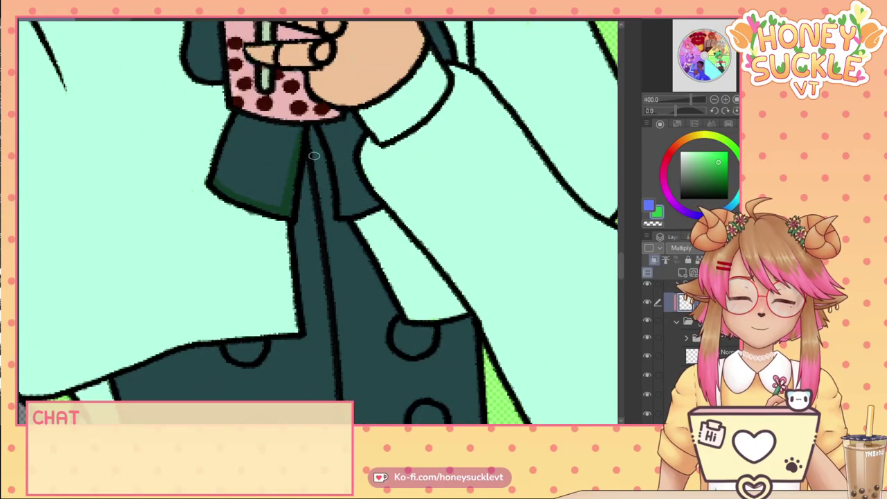
Paint green shadows on the bow's right tail, between the tails, and on the cape and dress just beneath the bow.
{"action": "mouse_move", "coordinate": [321, 121]}
{"action": "left_mouse_down"}
{"action": "mouse_move", "coordinate": [335, 147]}
{"action": "mouse_move", "coordinate": [342, 219]}
{"action": "mouse_move", "coordinate": [381, 205]}
{"action": "mouse_move", "coordinate": [342, 213]}
{"action": "mouse_move", "coordinate": [371, 211]}
{"action": "left_mouse_up"}
{"action": "left_click_drag", "start_coordinate": [223, 198], "coordinate": [279, 221]}
{"action": "mouse_move", "coordinate": [311, 131]}
{"action": "left_mouse_down"}
{"action": "mouse_move", "coordinate": [328, 236]}
{"action": "mouse_move", "coordinate": [340, 238]}
{"action": "mouse_move", "coordinate": [349, 232]}
{"action": "mouse_move", "coordinate": [337, 230]}
{"action": "mouse_move", "coordinate": [326, 180]}
{"action": "left_mouse_up"}
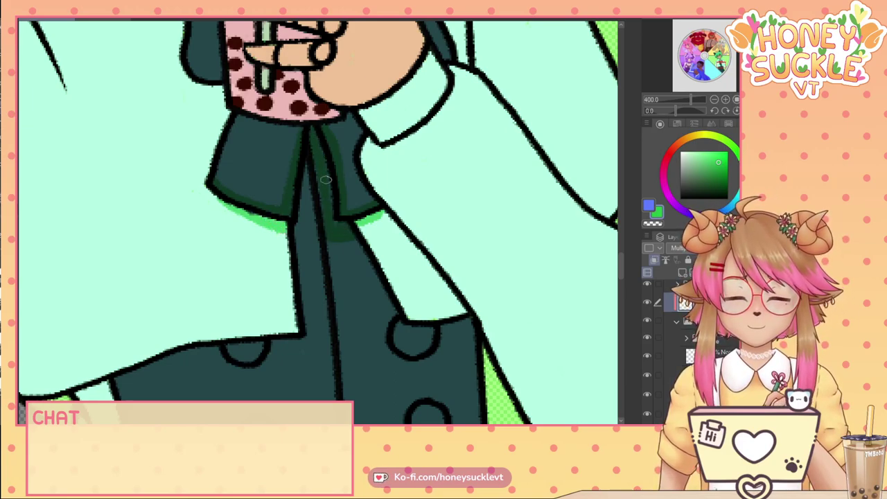
{"action": "mouse_move", "coordinate": [295, 236]}
{"action": "left_mouse_down"}
{"action": "mouse_move", "coordinate": [314, 227]}
{"action": "mouse_move", "coordinate": [311, 191]}
{"action": "mouse_move", "coordinate": [295, 220]}
{"action": "left_mouse_up"}
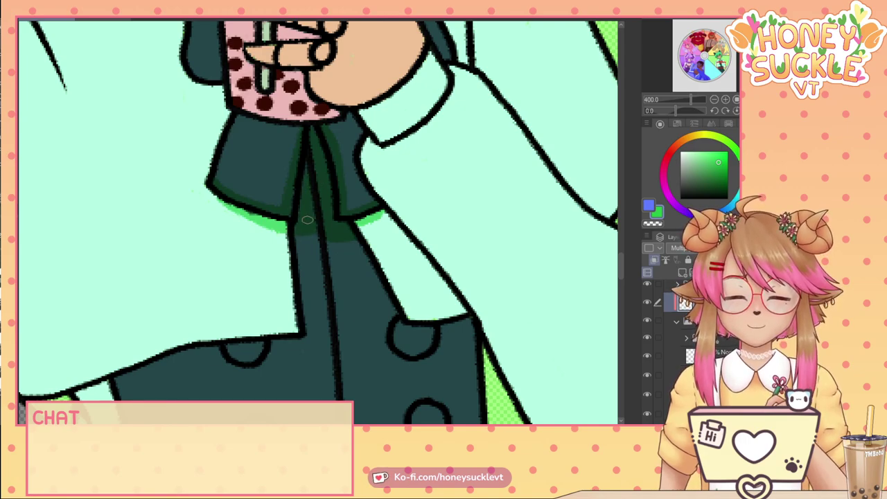
Paint a green shadow on the bodice under the right cape edge and down along its right side.
{"action": "scroll", "coordinate": [320, 191], "scroll_direction": "down", "scroll_amount": 4}
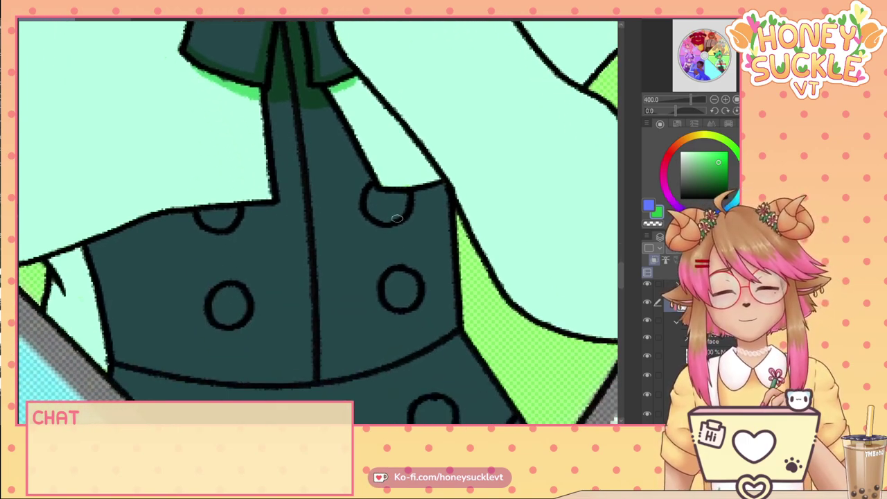
{"action": "left_click_drag", "start_coordinate": [393, 192], "coordinate": [408, 196]}
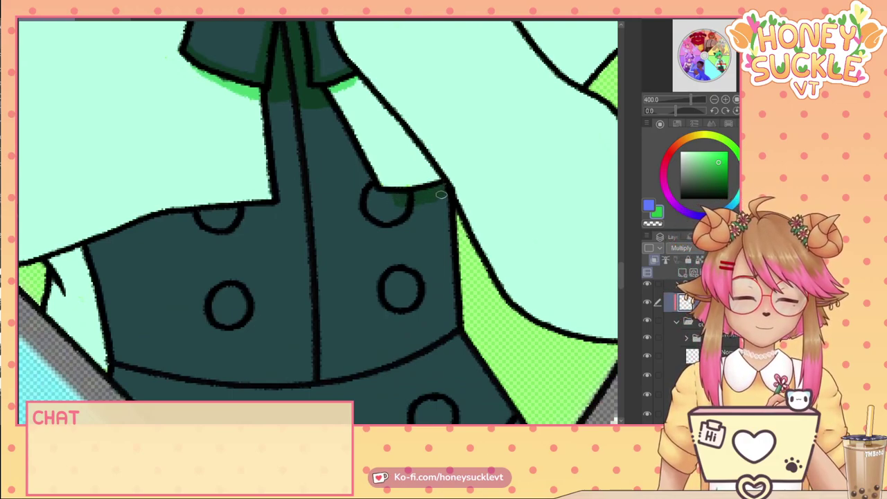
{"action": "left_click_drag", "start_coordinate": [440, 191], "coordinate": [452, 336]}
{"action": "left_click_drag", "start_coordinate": [446, 195], "coordinate": [451, 336]}
{"action": "left_click_drag", "start_coordinate": [446, 193], "coordinate": [451, 286]}
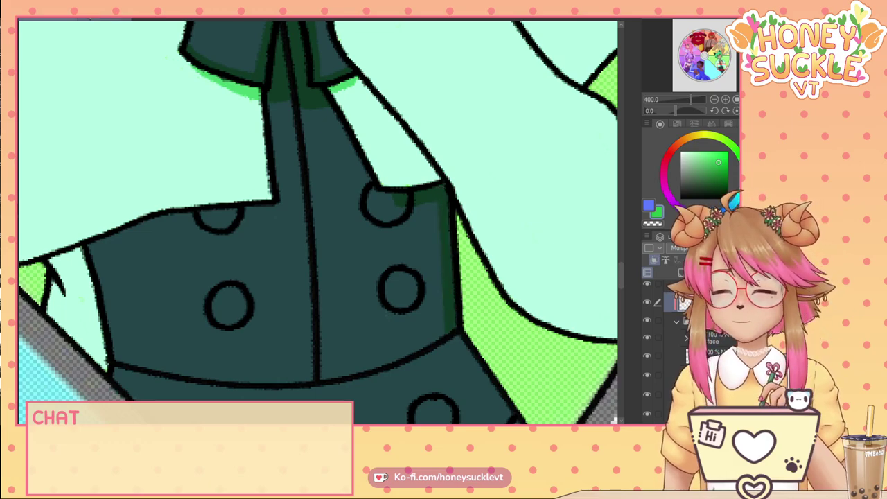
Check the outfit colors in the reference illustration and return to the color wheel artwork.
{"action": "left_click", "coordinate": [92, 19]}
{"action": "scroll", "coordinate": [275, 295], "scroll_direction": "down", "scroll_amount": 5}
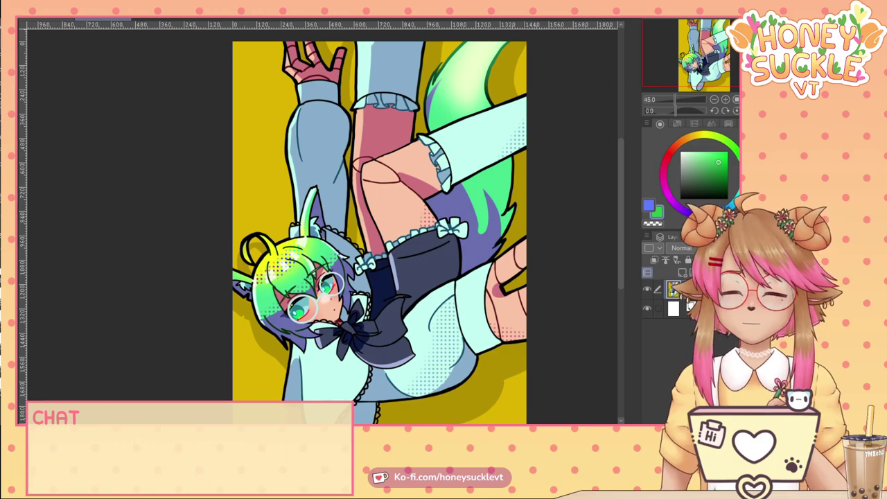
{"action": "left_click", "coordinate": [30, 21]}
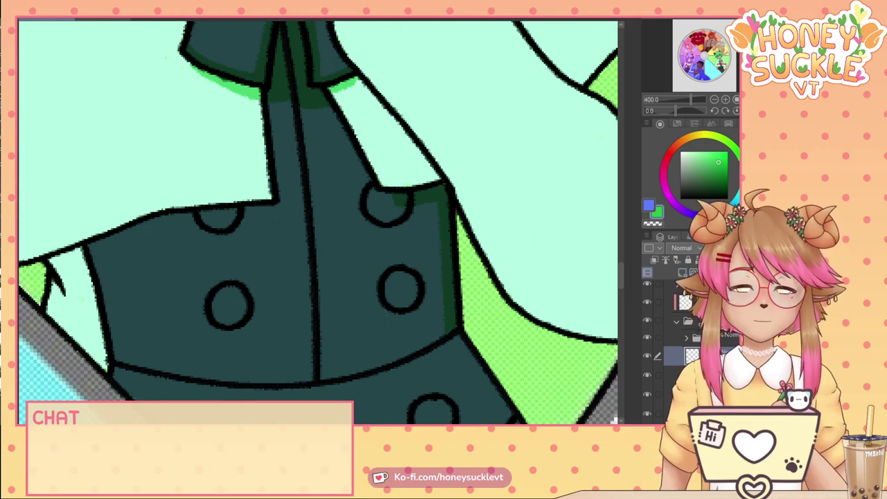
Sample the yellow-green highlight from the character's eye and shift its hue to yellow for the Normal-mode button layer.
{"action": "left_click_drag", "start_coordinate": [365, 169], "coordinate": [319, 143]}
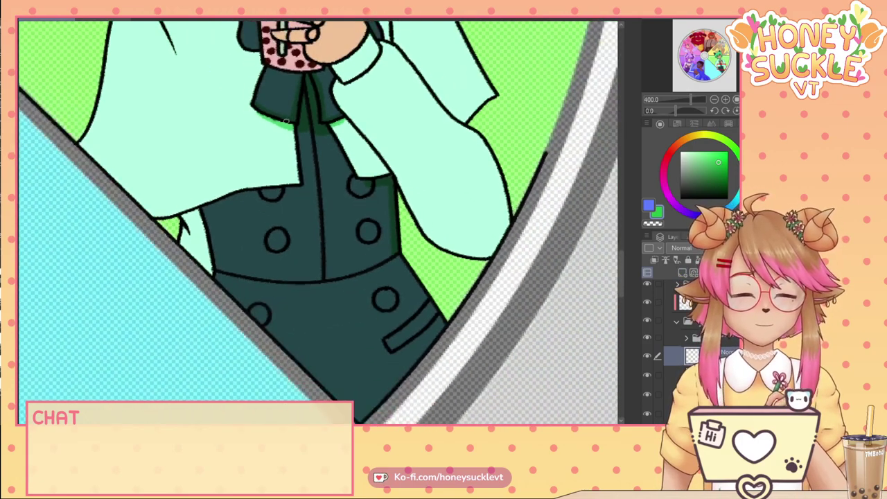
{"action": "left_click", "coordinate": [648, 205]}
{"action": "mouse_move", "coordinate": [356, 175]}
{"action": "left_mouse_down"}
{"action": "mouse_move", "coordinate": [341, 176]}
{"action": "mouse_move", "coordinate": [388, 420]}
{"action": "left_mouse_up"}
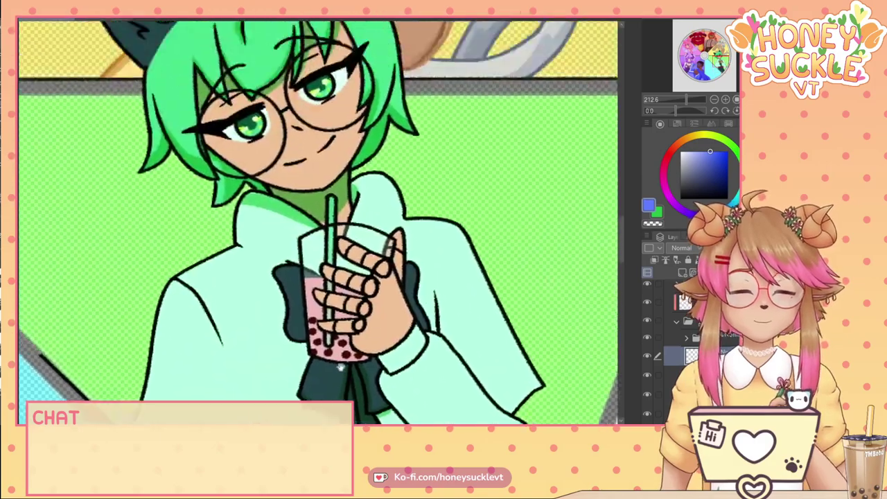
{"action": "left_click_drag", "start_coordinate": [289, 226], "coordinate": [321, 292]}
{"action": "scroll", "coordinate": [361, 166], "scroll_direction": "up", "scroll_amount": 5}
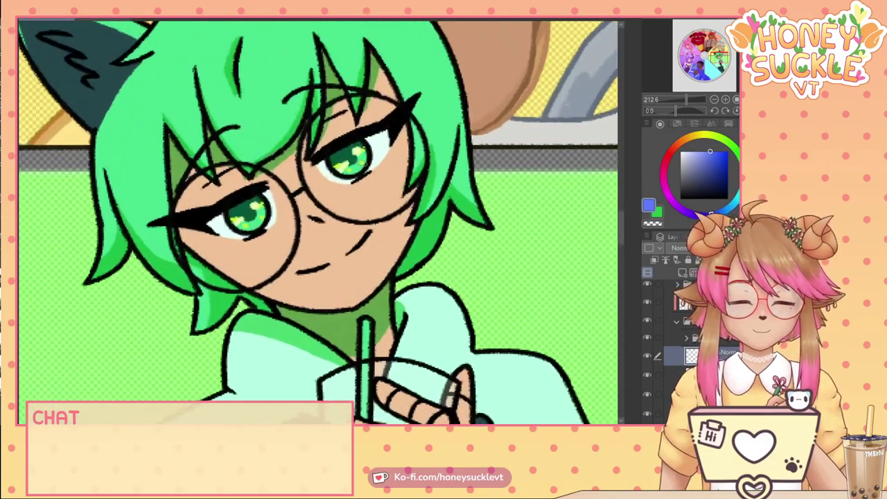
{"action": "key", "text": "x"}
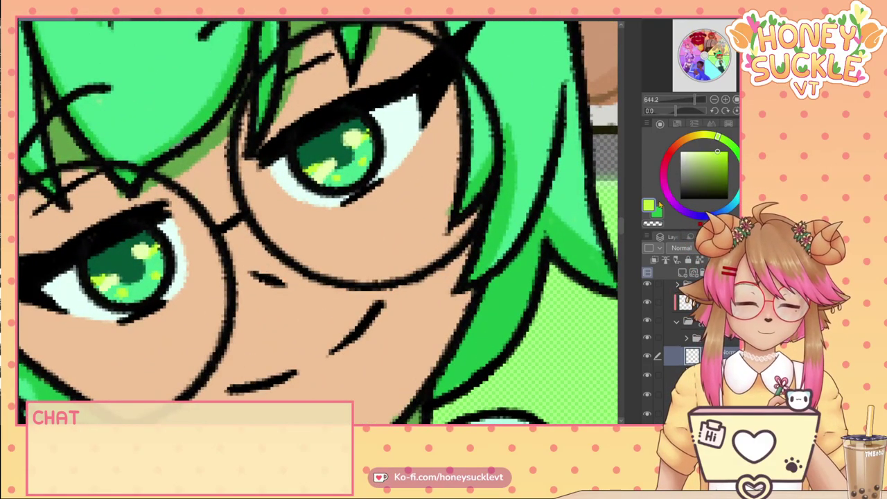
{"action": "left_click", "coordinate": [711, 137]}
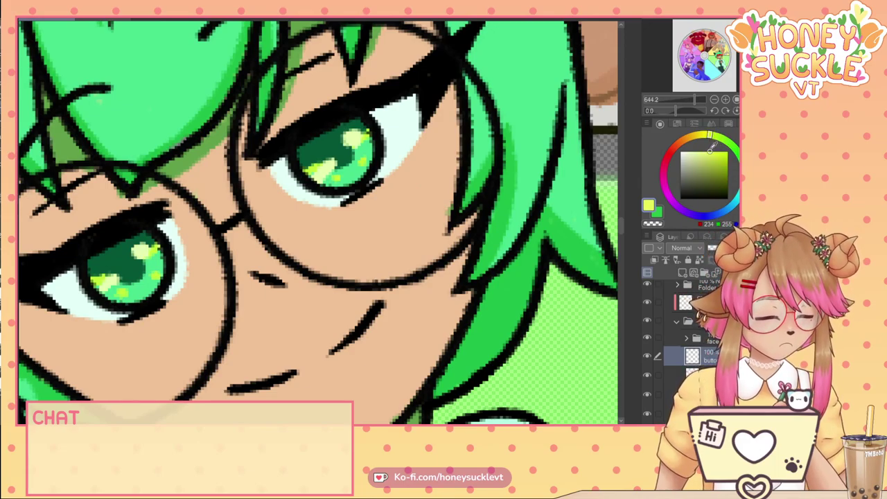
{"action": "left_click_drag", "start_coordinate": [707, 137], "coordinate": [704, 136]}
Color the two lower buttons on the skirt yellow.
{"action": "scroll", "coordinate": [421, 291], "scroll_direction": "down", "scroll_amount": 4}
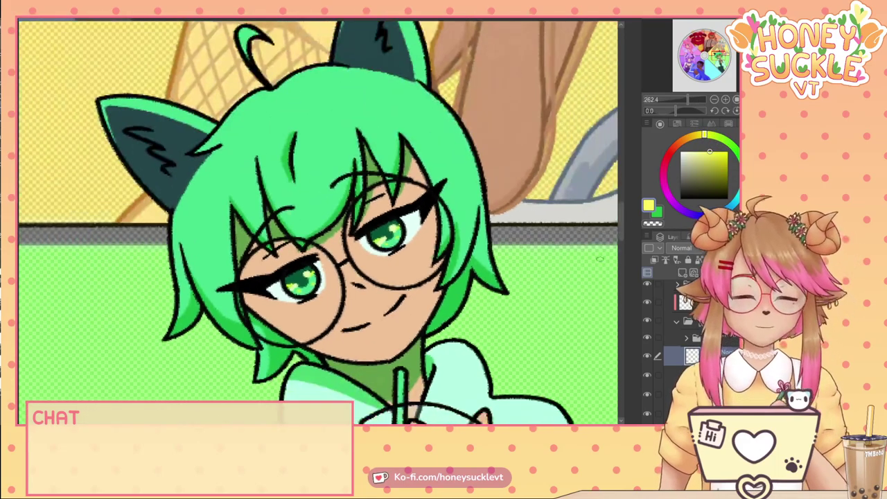
{"action": "left_click_drag", "start_coordinate": [623, 213], "coordinate": [620, 282]}
{"action": "scroll", "coordinate": [375, 242], "scroll_direction": "up", "scroll_amount": 3}
{"action": "mouse_move", "coordinate": [366, 257]}
{"action": "left_mouse_down"}
{"action": "mouse_move", "coordinate": [361, 263]}
{"action": "mouse_move", "coordinate": [372, 263]}
{"action": "left_mouse_up"}
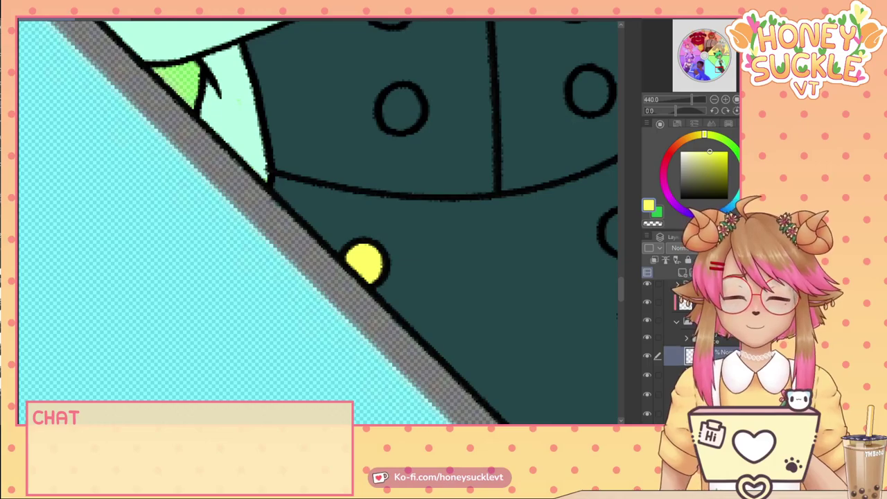
{"action": "scroll", "coordinate": [318, 222], "scroll_direction": "right", "scroll_amount": 3}
{"action": "mouse_move", "coordinate": [487, 228]}
{"action": "left_mouse_down"}
{"action": "mouse_move", "coordinate": [466, 233]}
{"action": "mouse_move", "coordinate": [485, 244]}
{"action": "mouse_move", "coordinate": [485, 215]}
{"action": "mouse_move", "coordinate": [464, 234]}
{"action": "mouse_move", "coordinate": [488, 225]}
{"action": "mouse_move", "coordinate": [489, 239]}
{"action": "mouse_move", "coordinate": [507, 229]}
{"action": "left_mouse_up"}
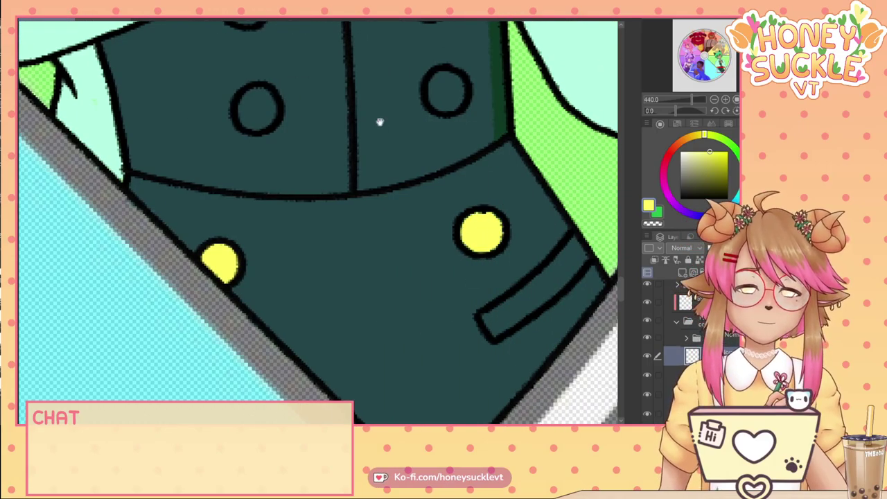
Color the four buttons on the bodice yellow, including the two partly covered by the cape.
{"action": "left_click_drag", "start_coordinate": [380, 122], "coordinate": [331, 331]}
{"action": "mouse_move", "coordinate": [386, 190]}
{"action": "left_mouse_down"}
{"action": "mouse_move", "coordinate": [414, 192]}
{"action": "mouse_move", "coordinate": [409, 201]}
{"action": "left_mouse_up"}
{"action": "mouse_move", "coordinate": [204, 217]}
{"action": "left_mouse_down"}
{"action": "mouse_move", "coordinate": [225, 201]}
{"action": "mouse_move", "coordinate": [197, 211]}
{"action": "mouse_move", "coordinate": [208, 215]}
{"action": "mouse_move", "coordinate": [201, 219]}
{"action": "left_mouse_up"}
{"action": "mouse_move", "coordinate": [412, 300]}
{"action": "left_mouse_down"}
{"action": "mouse_move", "coordinate": [408, 274]}
{"action": "mouse_move", "coordinate": [425, 294]}
{"action": "mouse_move", "coordinate": [415, 280]}
{"action": "left_mouse_up"}
{"action": "mouse_move", "coordinate": [219, 299]}
{"action": "left_mouse_down"}
{"action": "mouse_move", "coordinate": [222, 286]}
{"action": "mouse_move", "coordinate": [221, 315]}
{"action": "left_mouse_up"}
{"action": "scroll", "coordinate": [221, 312], "scroll_direction": "down", "scroll_amount": 3}
{"action": "scroll", "coordinate": [219, 304], "scroll_direction": "down", "scroll_amount": 5}
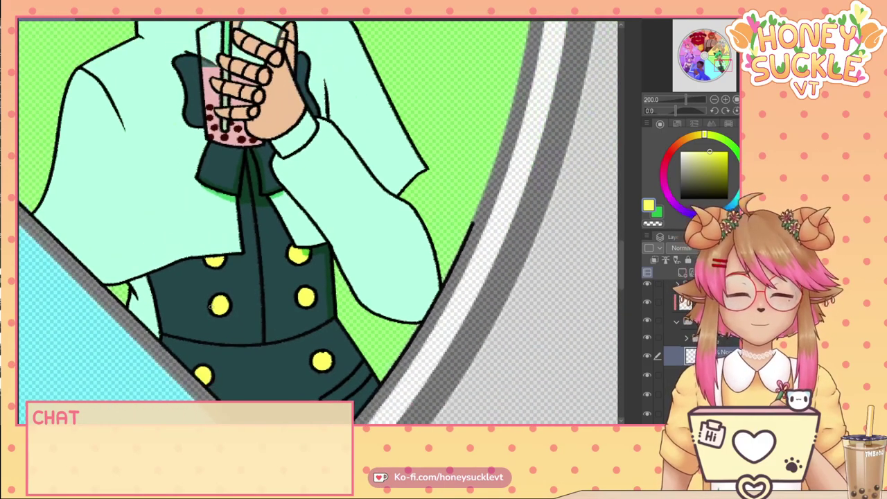
Switch to green on the Multiply shadow layer and shade the bodice and partly covered button beneath the cape's hem.
{"action": "scroll", "coordinate": [227, 303], "scroll_direction": "up", "scroll_amount": 3}
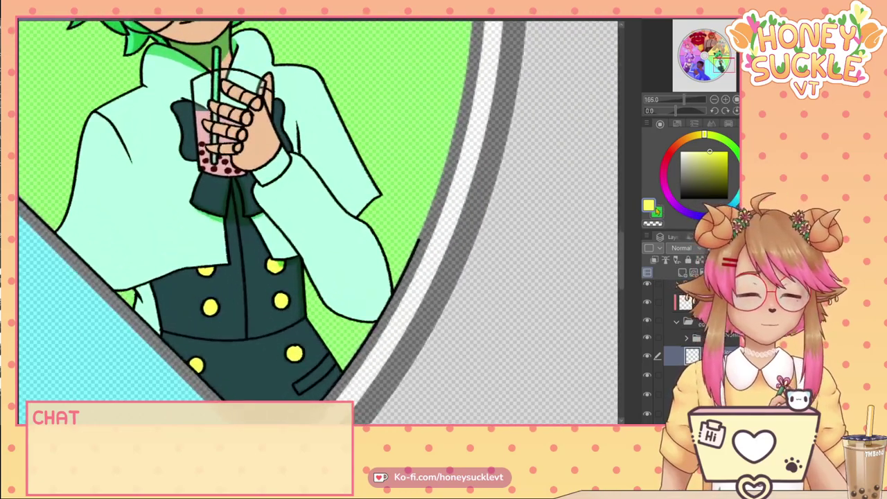
{"action": "key", "text": "x"}
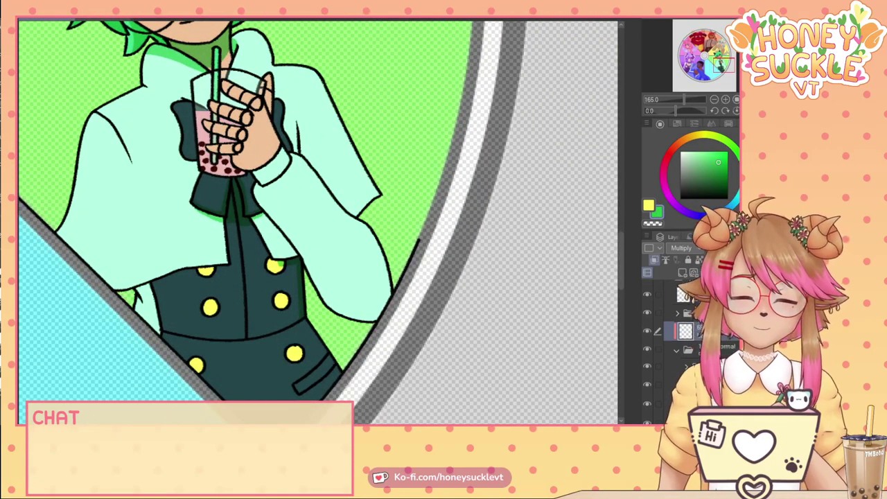
{"action": "scroll", "coordinate": [180, 287], "scroll_direction": "up", "scroll_amount": 4}
{"action": "scroll", "coordinate": [213, 282], "scroll_direction": "up", "scroll_amount": 2}
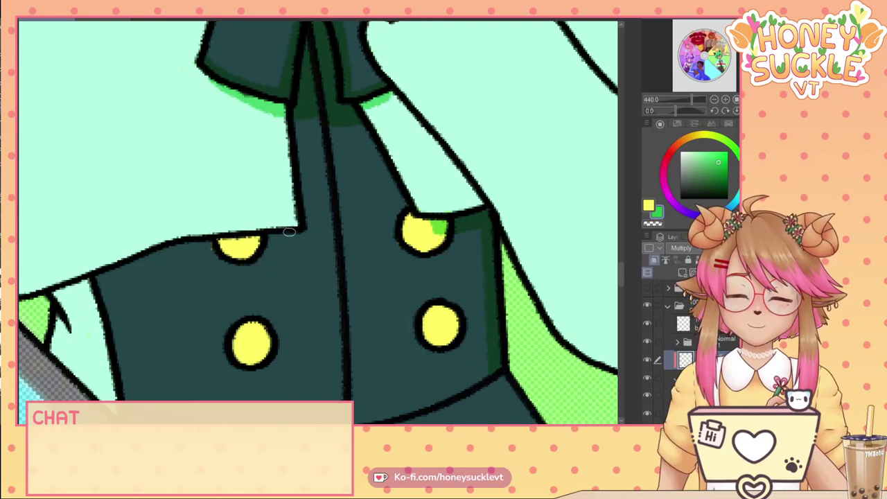
{"action": "left_click_drag", "start_coordinate": [294, 238], "coordinate": [236, 244]}
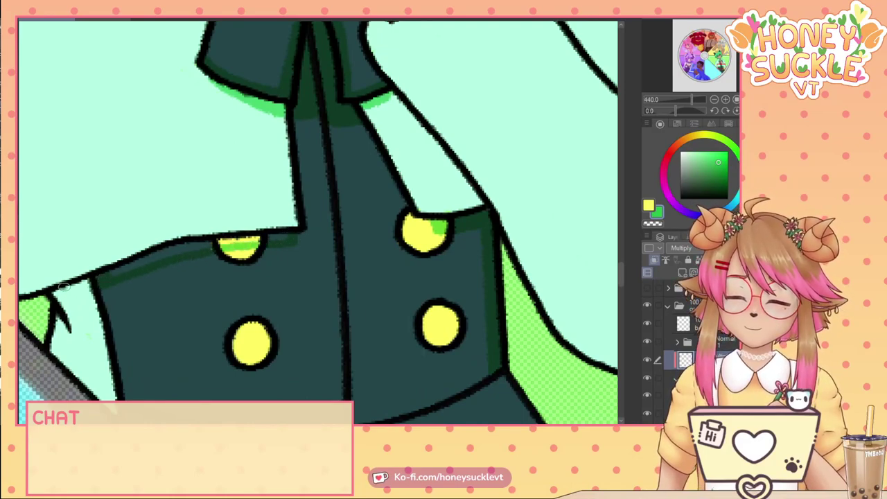
Shade the light fabric beside the waist green and fill out the cape's shadow across the partly covered button.
{"action": "mouse_move", "coordinate": [82, 284]}
{"action": "left_mouse_down"}
{"action": "mouse_move", "coordinate": [80, 323]}
{"action": "mouse_move", "coordinate": [66, 363]}
{"action": "left_mouse_up"}
{"action": "left_click_drag", "start_coordinate": [84, 280], "coordinate": [107, 381]}
{"action": "mouse_move", "coordinate": [87, 343]}
{"action": "left_mouse_down"}
{"action": "mouse_move", "coordinate": [71, 369]}
{"action": "mouse_move", "coordinate": [104, 392]}
{"action": "mouse_move", "coordinate": [111, 384]}
{"action": "left_mouse_up"}
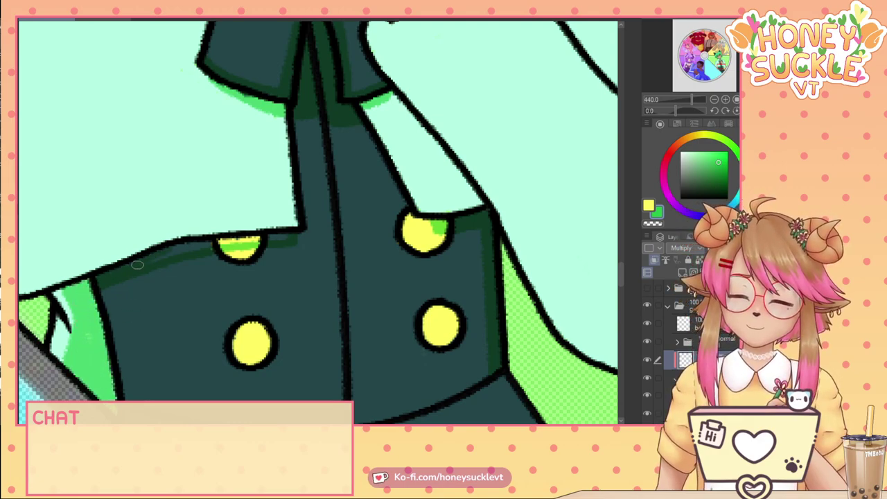
{"action": "left_click_drag", "start_coordinate": [233, 238], "coordinate": [294, 237]}
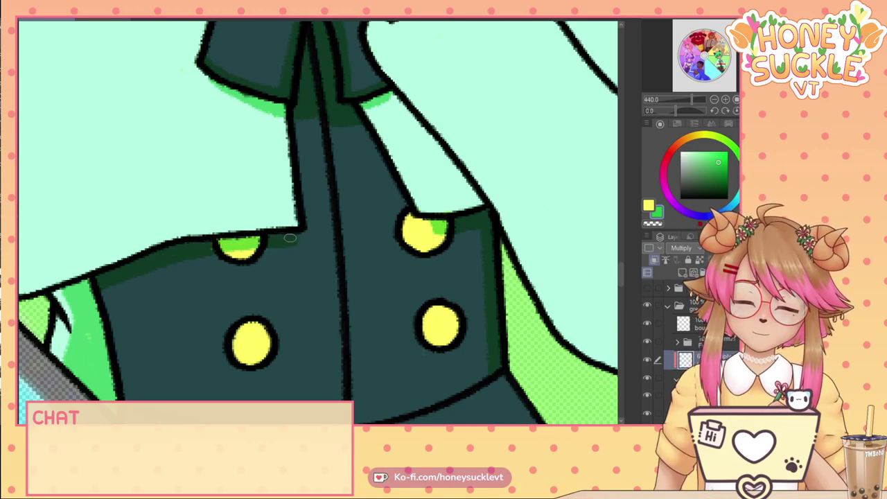
Add green crescent shadows to the remaining bodice buttons, along their right and lower edges.
{"action": "scroll", "coordinate": [340, 284], "scroll_direction": "down", "scroll_amount": 4}
{"action": "scroll", "coordinate": [340, 285], "scroll_direction": "up", "scroll_amount": 5}
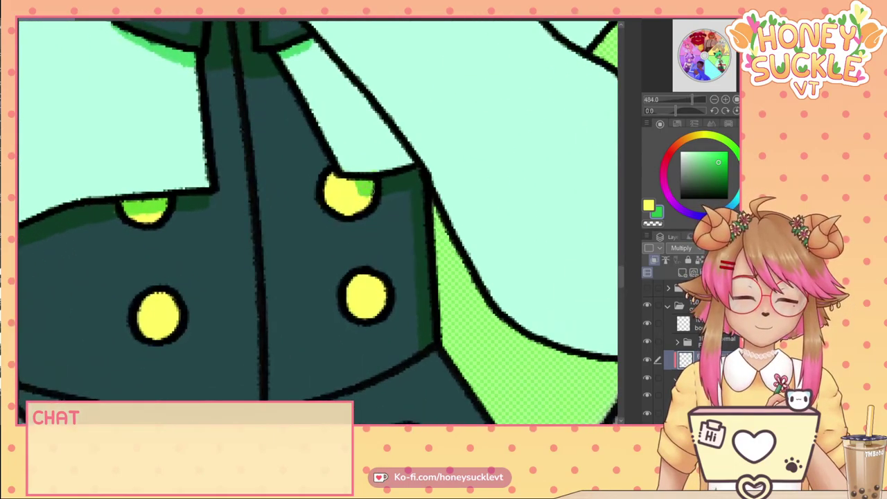
{"action": "mouse_move", "coordinate": [375, 183]}
{"action": "left_mouse_down"}
{"action": "mouse_move", "coordinate": [360, 212]}
{"action": "mouse_move", "coordinate": [338, 216]}
{"action": "mouse_move", "coordinate": [324, 201]}
{"action": "mouse_move", "coordinate": [348, 212]}
{"action": "mouse_move", "coordinate": [375, 189]}
{"action": "left_mouse_up"}
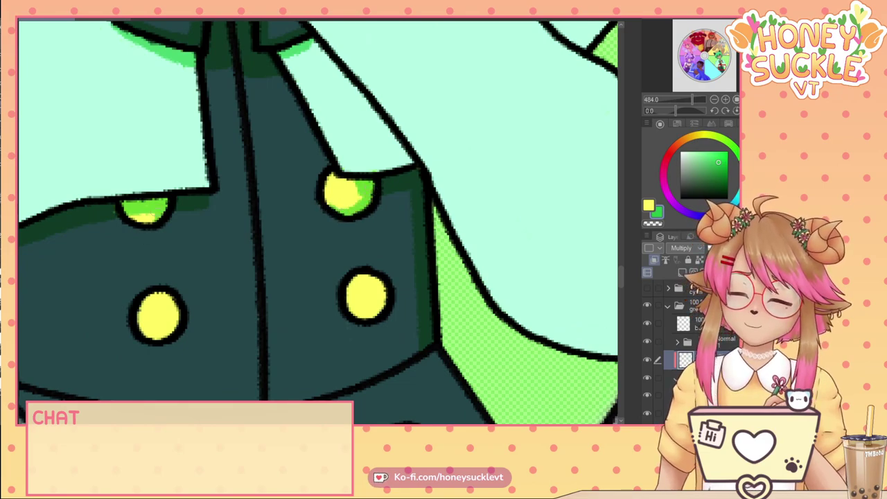
{"action": "mouse_move", "coordinate": [170, 295]}
{"action": "left_mouse_down"}
{"action": "mouse_move", "coordinate": [177, 321]}
{"action": "mouse_move", "coordinate": [146, 336]}
{"action": "left_mouse_up"}
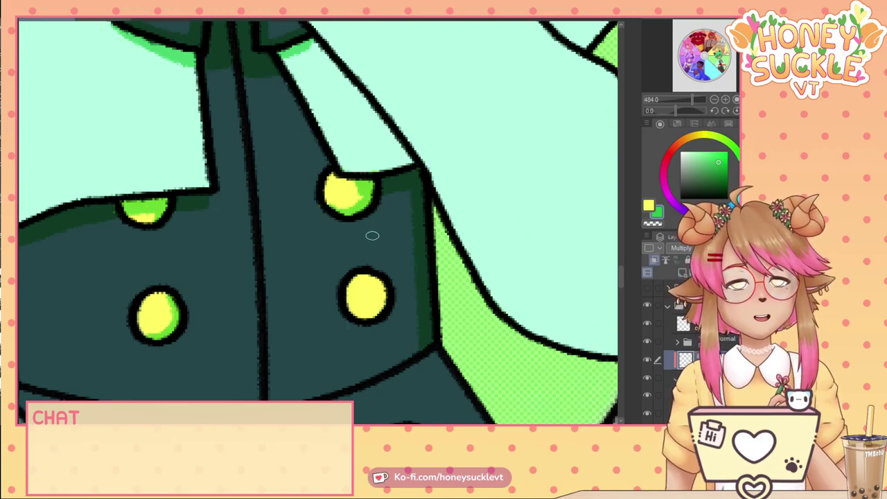
{"action": "mouse_move", "coordinate": [347, 310]}
{"action": "left_mouse_down"}
{"action": "mouse_move", "coordinate": [364, 319]}
{"action": "mouse_move", "coordinate": [388, 286]}
{"action": "left_mouse_up"}
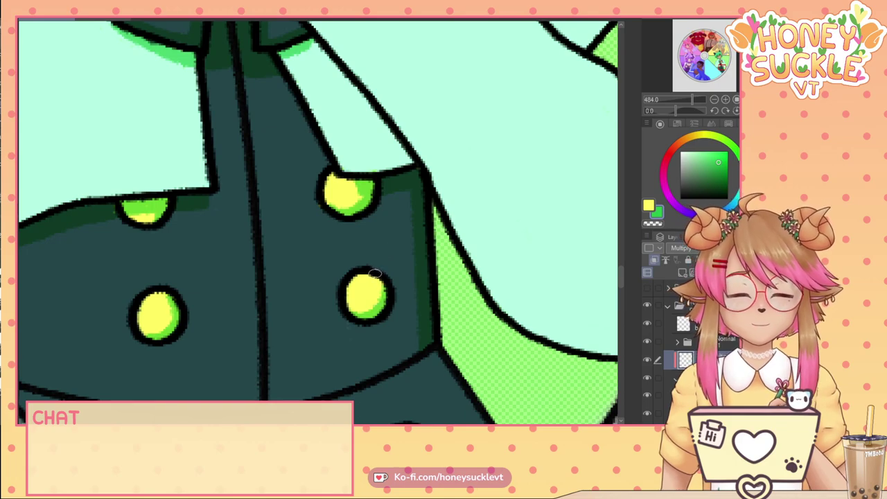
{"action": "left_click_drag", "start_coordinate": [384, 283], "coordinate": [355, 327]}
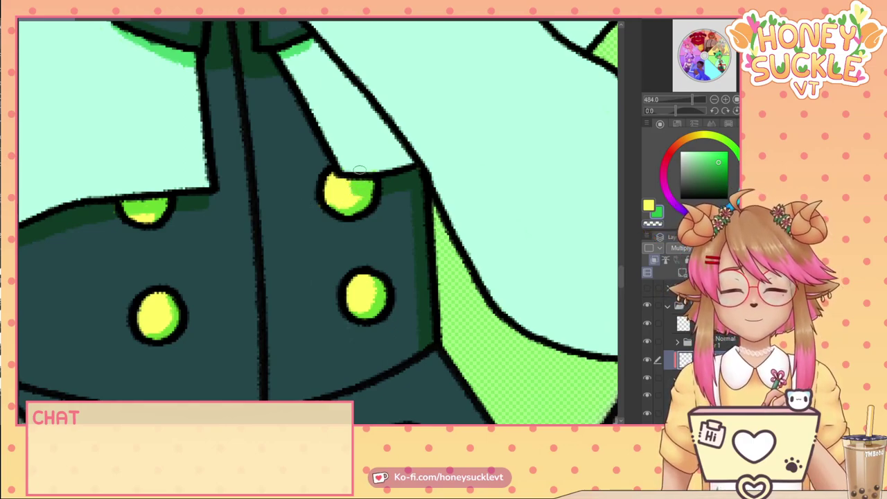
Paint a green shadow strip along the skirt's outer edge, from the waist seam down past the pocket.
{"action": "mouse_move", "coordinate": [326, 281]}
{"action": "left_mouse_down"}
{"action": "mouse_move", "coordinate": [295, 106]}
{"action": "mouse_move", "coordinate": [261, 80]}
{"action": "left_mouse_up"}
{"action": "mouse_move", "coordinate": [360, 123]}
{"action": "left_mouse_down"}
{"action": "mouse_move", "coordinate": [468, 294]}
{"action": "mouse_move", "coordinate": [456, 256]}
{"action": "left_mouse_up"}
{"action": "left_click_drag", "start_coordinate": [370, 111], "coordinate": [451, 249]}
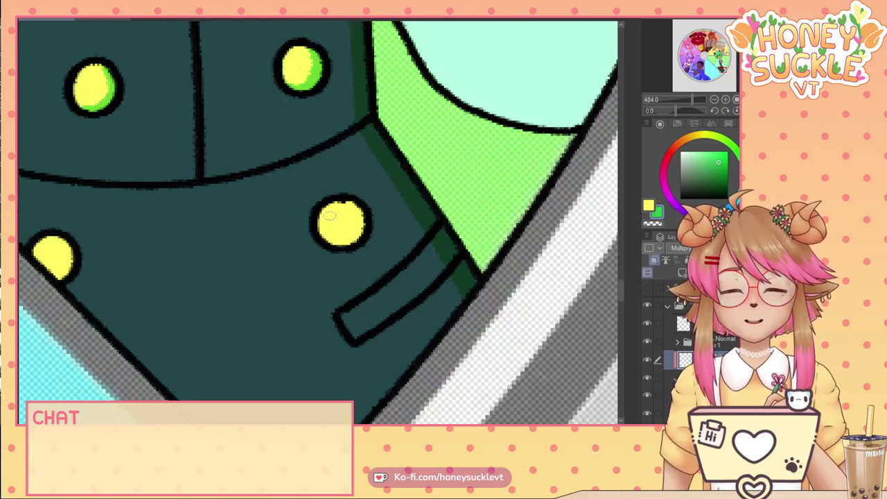
Shade the right and lower edges of the skirt buttons green, starting with the one above the pocket.
{"action": "mouse_move", "coordinate": [322, 239]}
{"action": "left_mouse_down"}
{"action": "mouse_move", "coordinate": [357, 211]}
{"action": "mouse_move", "coordinate": [357, 229]}
{"action": "left_mouse_up"}
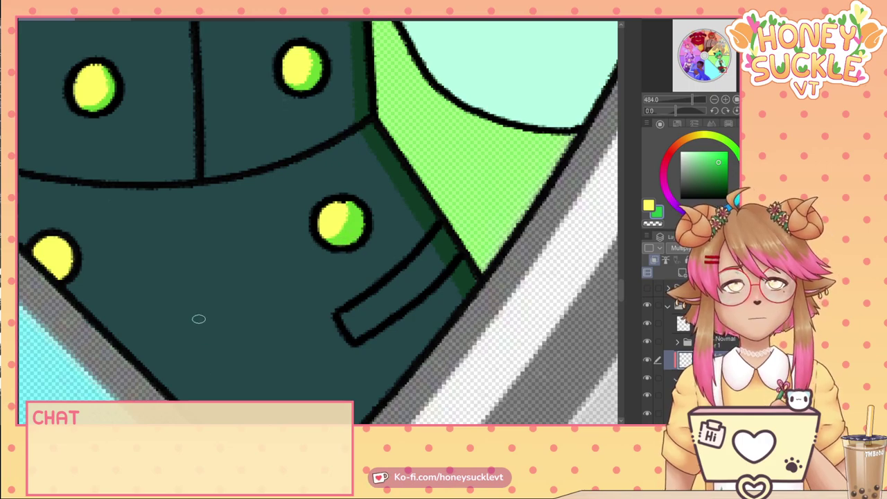
{"action": "left_click_drag", "start_coordinate": [198, 317], "coordinate": [346, 305]}
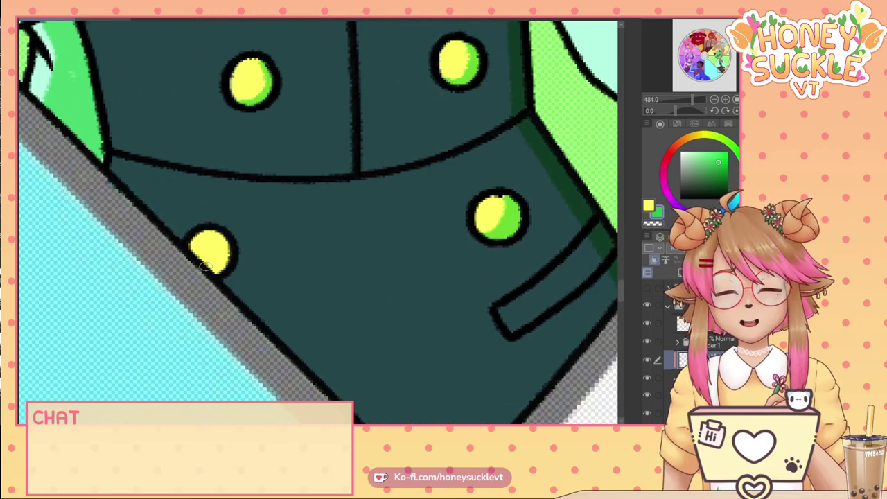
Paint a green shadow along the inner side of the lowest yellow button beside the panel divider.
{"action": "mouse_move", "coordinate": [203, 266]}
{"action": "left_mouse_down"}
{"action": "mouse_move", "coordinate": [230, 246]}
{"action": "mouse_move", "coordinate": [228, 236]}
{"action": "left_mouse_up"}
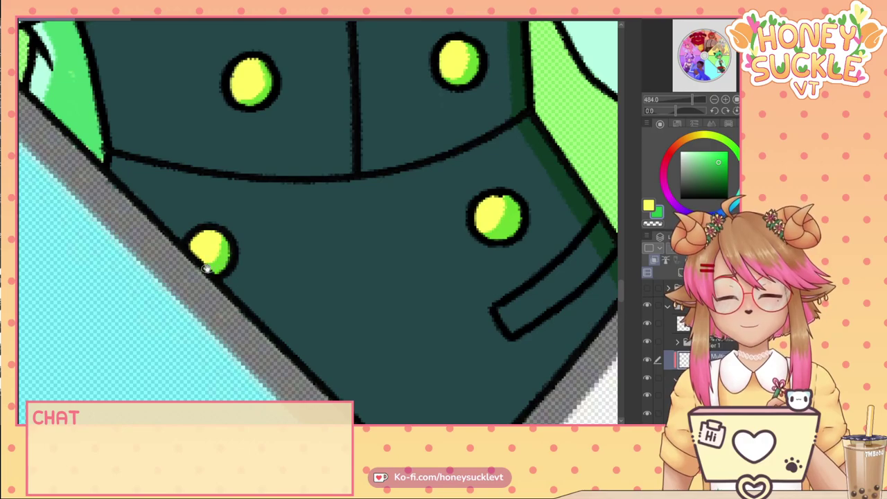
{"action": "mouse_move", "coordinate": [124, 150]}
{"action": "left_mouse_down"}
{"action": "mouse_move", "coordinate": [150, 323]}
{"action": "mouse_move", "coordinate": [171, 267]}
{"action": "left_mouse_up"}
{"action": "mouse_move", "coordinate": [129, 129]}
{"action": "left_mouse_down"}
{"action": "mouse_move", "coordinate": [167, 264]}
{"action": "mouse_move", "coordinate": [160, 281]}
{"action": "left_mouse_up"}
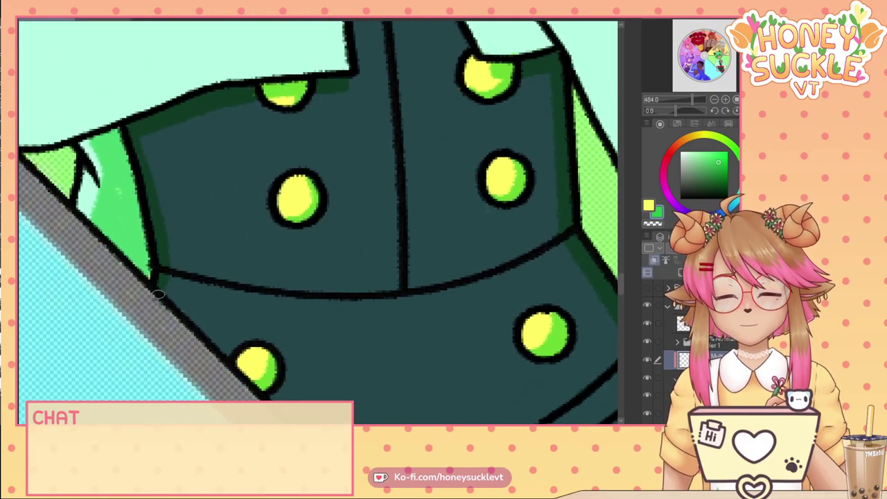
Paint a green shadow along the lower hem of the mint cape, on both sides of the vest.
{"action": "scroll", "coordinate": [120, 183], "scroll_direction": "down", "scroll_amount": 5}
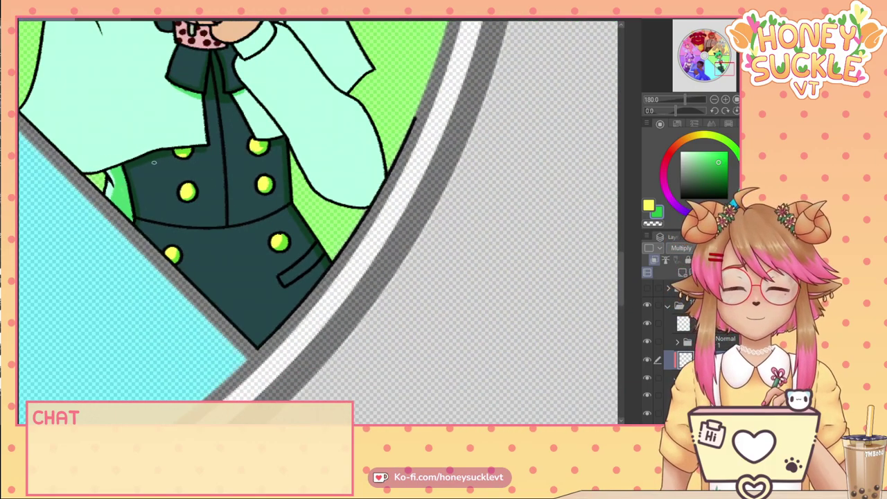
{"action": "left_click_drag", "start_coordinate": [154, 163], "coordinate": [234, 287]}
{"action": "scroll", "coordinate": [316, 267], "scroll_direction": "up", "scroll_amount": 6}
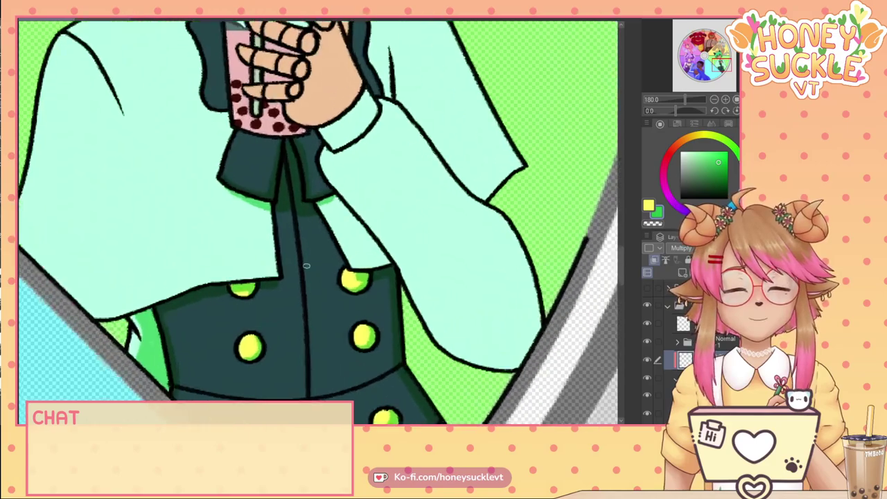
{"action": "mouse_move", "coordinate": [463, 287]}
{"action": "left_mouse_down"}
{"action": "mouse_move", "coordinate": [384, 296]}
{"action": "mouse_move", "coordinate": [468, 283]}
{"action": "left_mouse_up"}
{"action": "scroll", "coordinate": [224, 300], "scroll_direction": "down", "scroll_amount": 2}
{"action": "scroll", "coordinate": [211, 312], "scroll_direction": "down", "scroll_amount": 4}
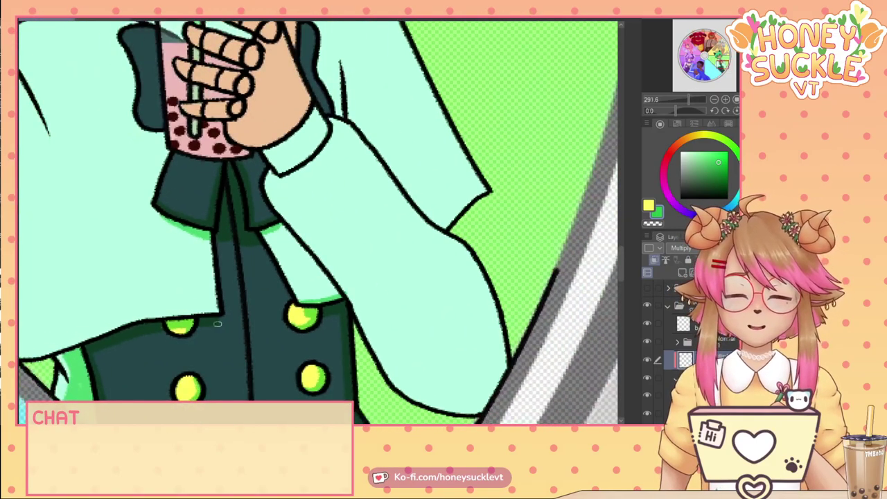
{"action": "left_click_drag", "start_coordinate": [168, 356], "coordinate": [206, 295]}
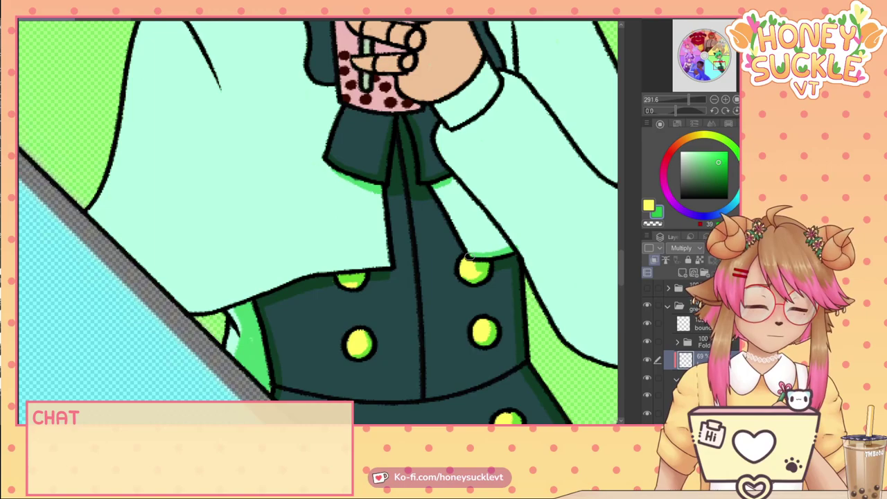
{"action": "mouse_move", "coordinate": [392, 265]}
{"action": "left_mouse_down"}
{"action": "mouse_move", "coordinate": [292, 275]}
{"action": "mouse_move", "coordinate": [179, 310]}
{"action": "left_mouse_up"}
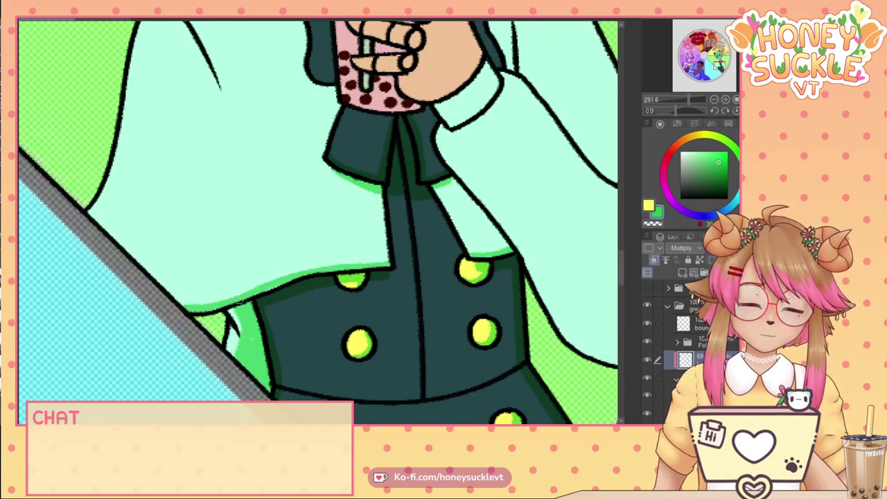
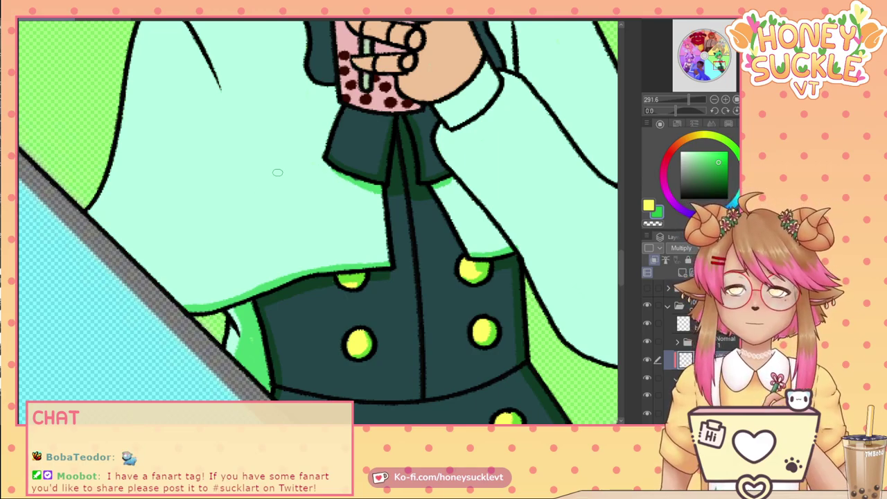
Paint a green shadow along the cape's lower edge behind the raised forearm.
{"action": "scroll", "coordinate": [278, 170], "scroll_direction": "down", "scroll_amount": 3}
{"action": "scroll", "coordinate": [512, 112], "scroll_direction": "up", "scroll_amount": 1}
{"action": "scroll", "coordinate": [493, 167], "scroll_direction": "up", "scroll_amount": 3}
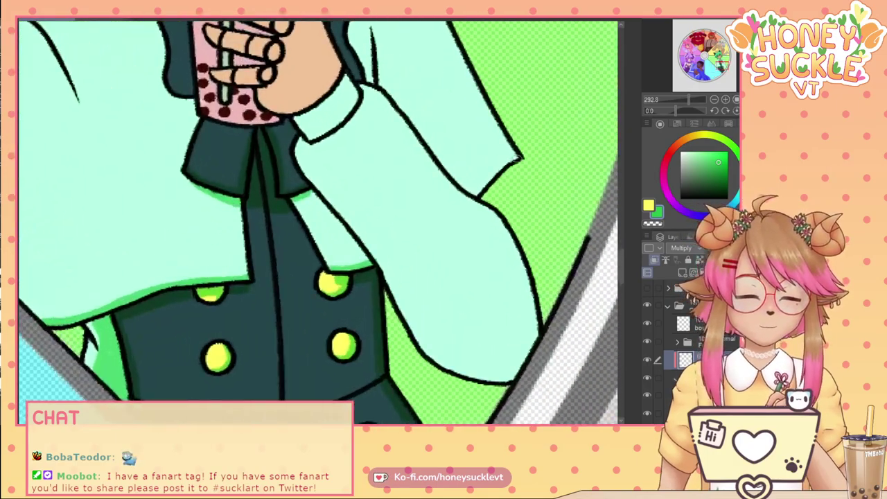
{"action": "left_click_drag", "start_coordinate": [520, 157], "coordinate": [476, 195]}
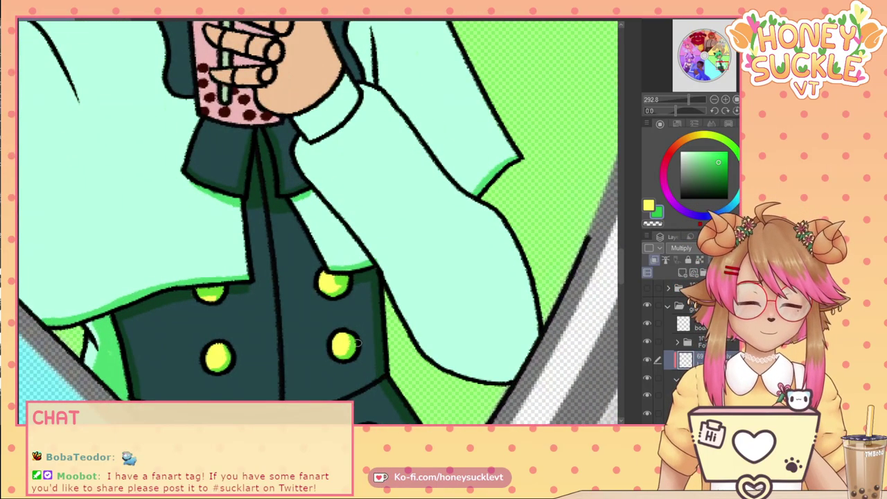
Paint green shadows along the underside and outer elbow edge of the raised arm's mint sleeve.
{"action": "left_click_drag", "start_coordinate": [378, 272], "coordinate": [456, 375]}
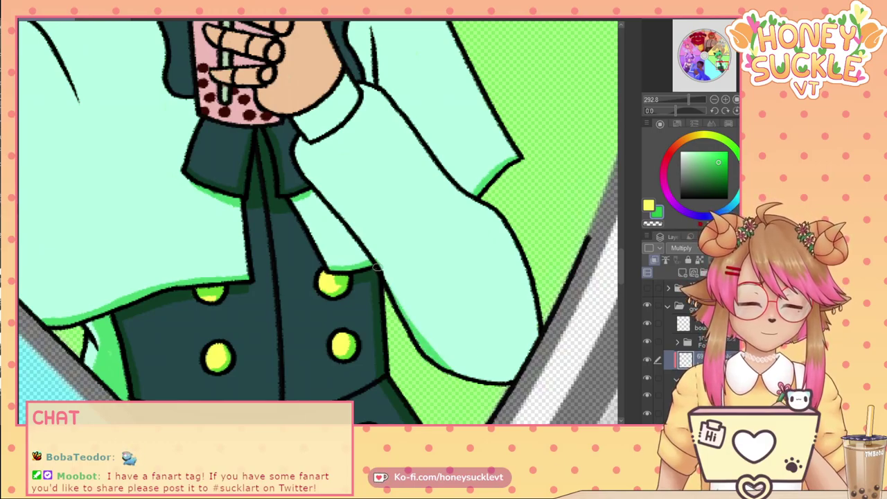
{"action": "left_click_drag", "start_coordinate": [378, 267], "coordinate": [416, 332]}
{"action": "mouse_move", "coordinate": [437, 361]}
{"action": "left_mouse_down"}
{"action": "mouse_move", "coordinate": [458, 372]}
{"action": "mouse_move", "coordinate": [516, 370]}
{"action": "mouse_move", "coordinate": [453, 374]}
{"action": "mouse_move", "coordinate": [513, 381]}
{"action": "left_mouse_up"}
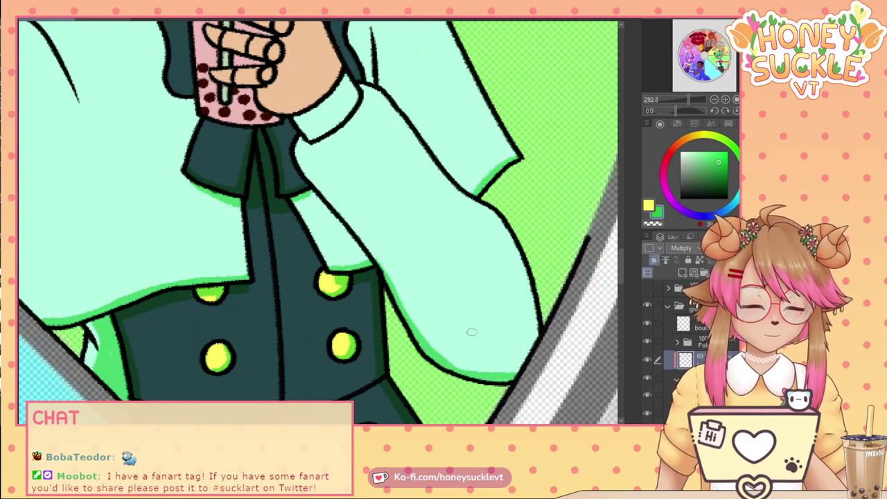
{"action": "mouse_move", "coordinate": [509, 225]}
{"action": "left_mouse_down"}
{"action": "mouse_move", "coordinate": [535, 317]}
{"action": "mouse_move", "coordinate": [533, 358]}
{"action": "left_mouse_up"}
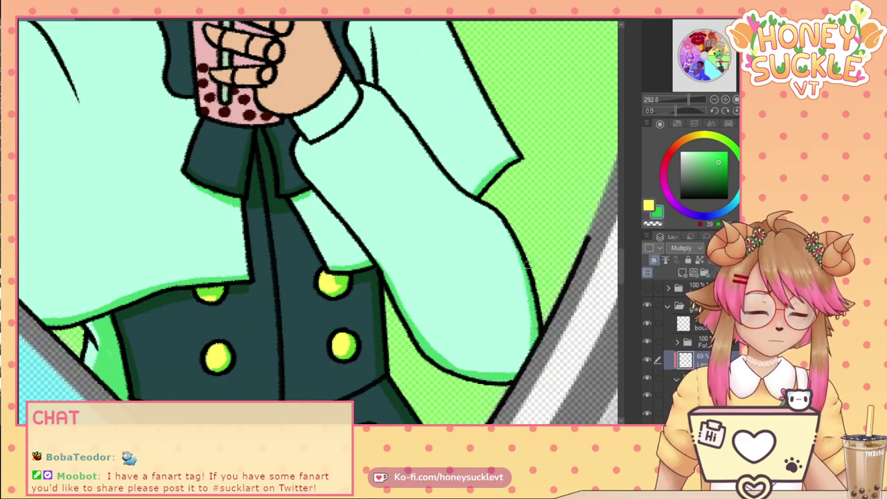
{"action": "left_click_drag", "start_coordinate": [522, 244], "coordinate": [529, 355]}
Extend the green shadow upward along the cape's outer edge above the raised arm's elbow.
{"action": "scroll", "coordinate": [520, 366], "scroll_direction": "down", "scroll_amount": 6}
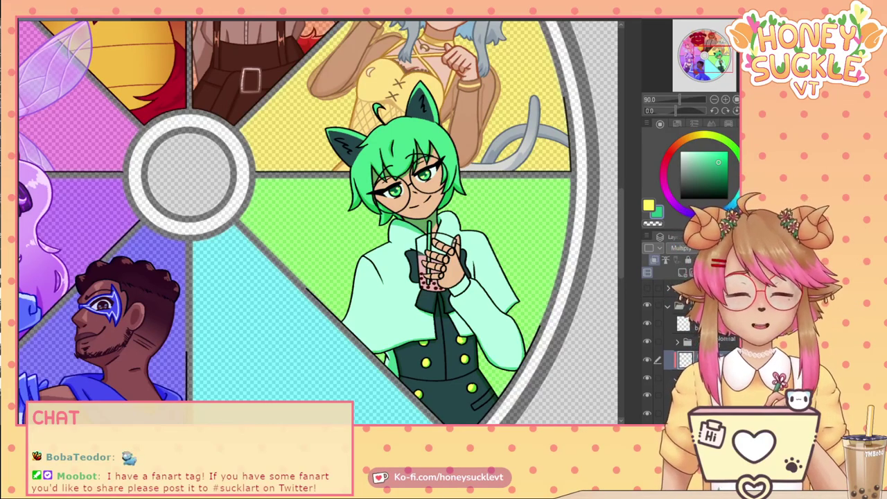
{"action": "left_click_drag", "start_coordinate": [491, 314], "coordinate": [548, 242]}
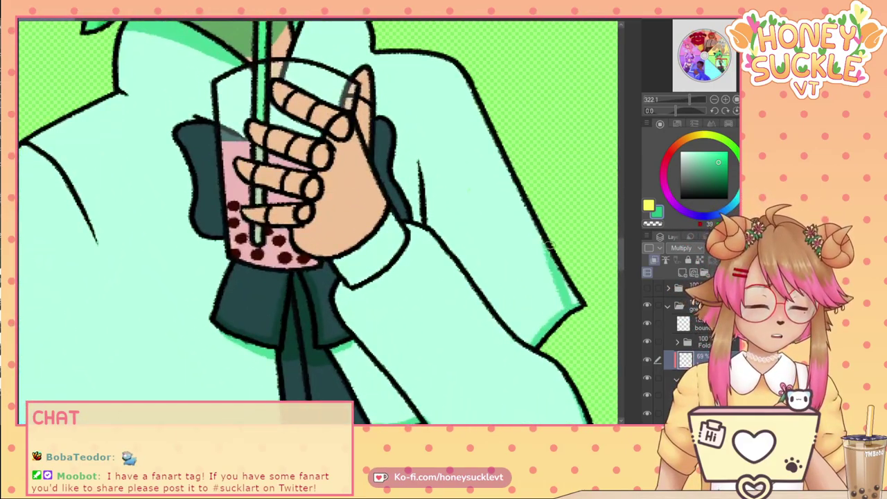
{"action": "scroll", "coordinate": [572, 284], "scroll_direction": "down", "scroll_amount": 3}
{"action": "scroll", "coordinate": [576, 361], "scroll_direction": "down", "scroll_amount": 2}
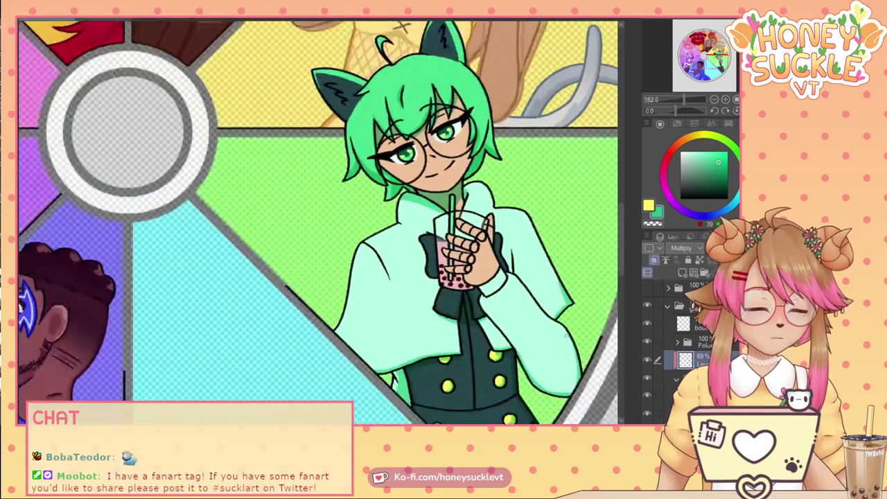
Paint a green shadow on the part of the hand just behind the cup's rim.
{"action": "scroll", "coordinate": [513, 271], "scroll_direction": "up", "scroll_amount": 2}
{"action": "scroll", "coordinate": [469, 220], "scroll_direction": "up", "scroll_amount": 8}
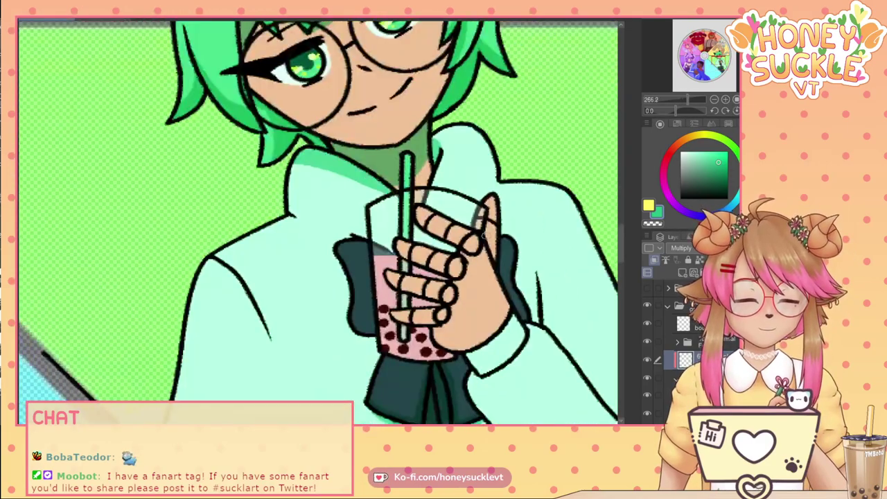
{"action": "mouse_move", "coordinate": [469, 221]}
{"action": "left_mouse_down"}
{"action": "mouse_move", "coordinate": [489, 236]}
{"action": "mouse_move", "coordinate": [494, 266]}
{"action": "mouse_move", "coordinate": [489, 250]}
{"action": "left_mouse_up"}
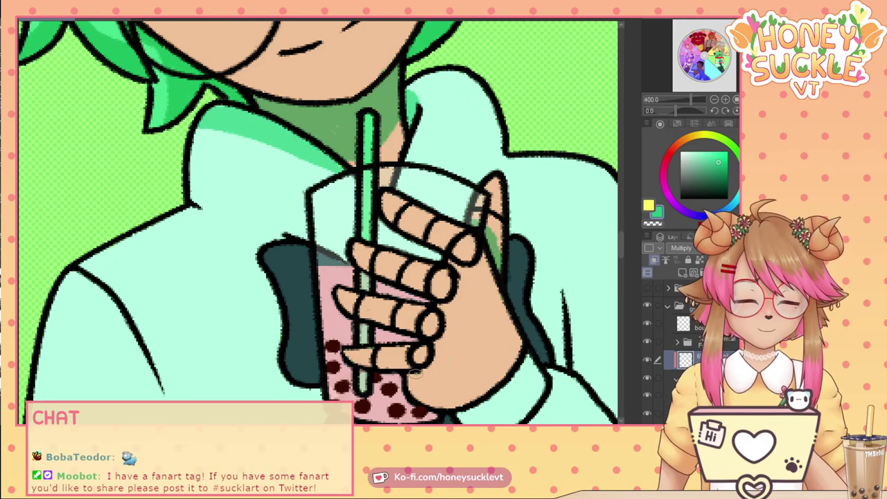
Try a green shadow on the heel of the hand beside the cup's base, and undo it.
{"action": "mouse_move", "coordinate": [411, 374]}
{"action": "left_mouse_down"}
{"action": "mouse_move", "coordinate": [431, 406]}
{"action": "mouse_move", "coordinate": [410, 382]}
{"action": "mouse_move", "coordinate": [413, 392]}
{"action": "left_mouse_up"}
{"action": "scroll", "coordinate": [408, 382], "scroll_direction": "down", "scroll_amount": 1}
{"action": "scroll", "coordinate": [396, 333], "scroll_direction": "down", "scroll_amount": 2}
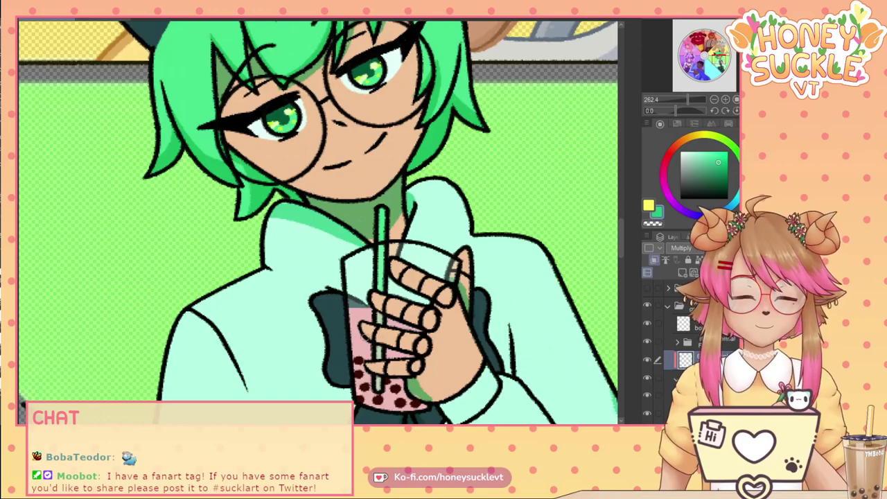
{"action": "left_click_drag", "start_coordinate": [369, 335], "coordinate": [373, 217]}
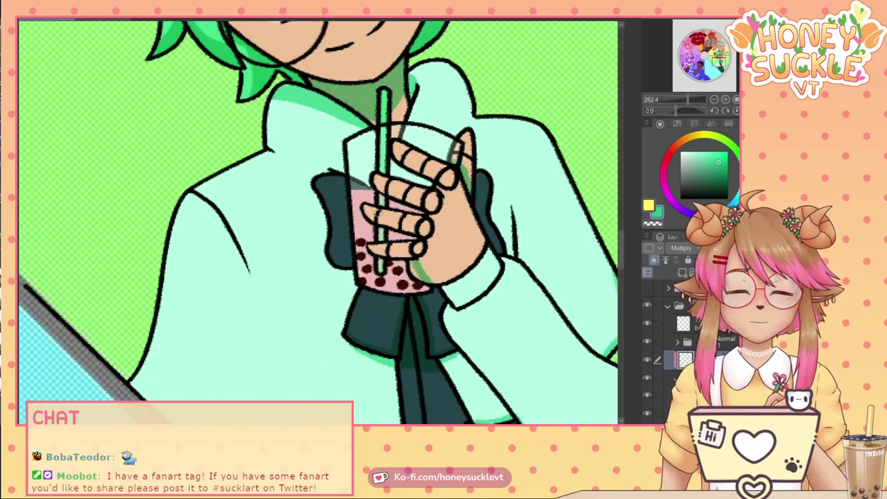
{"action": "key", "text": "ctrl+z"}
{"action": "key", "text": "ctrl+z"}
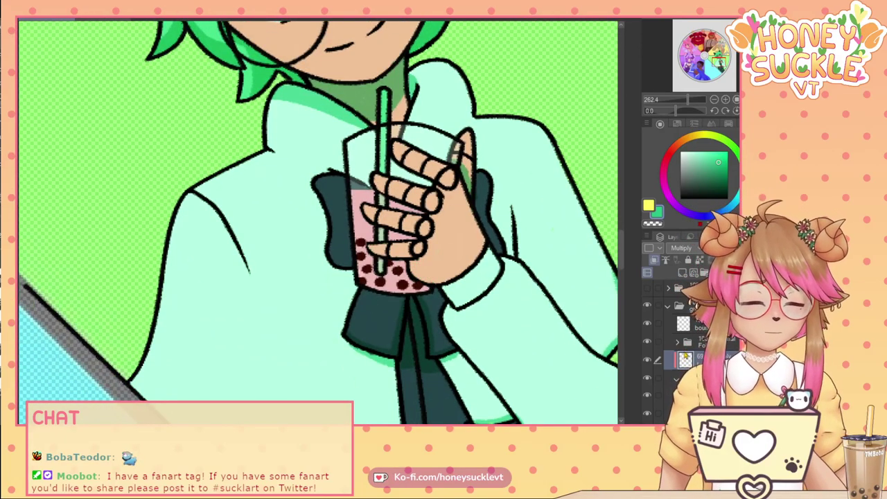
On the line art layer, draw the cup's missing black side and upper edge across the heel of the hand.
{"action": "left_click", "coordinate": [678, 342]}
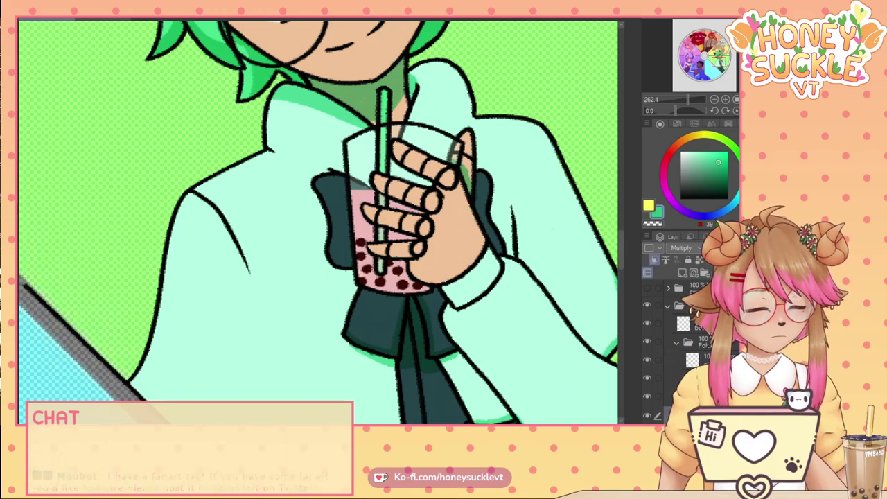
{"action": "left_click", "coordinate": [667, 258]}
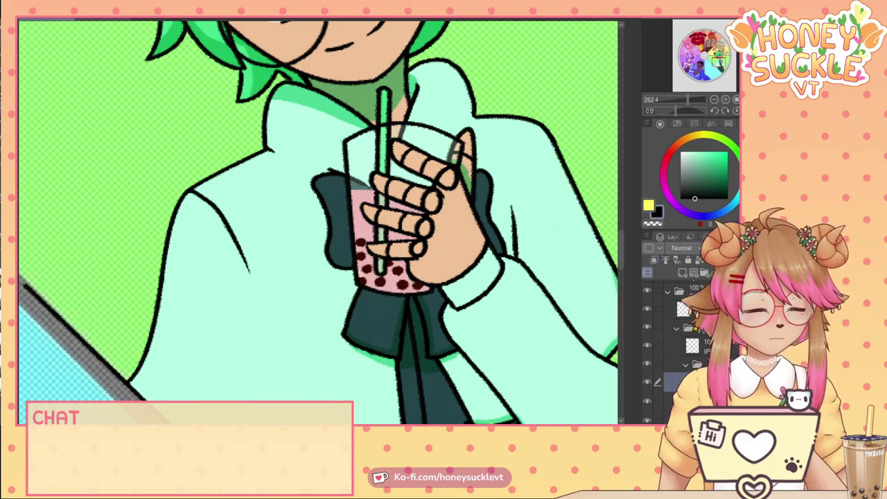
{"action": "scroll", "coordinate": [457, 156], "scroll_direction": "up", "scroll_amount": 3}
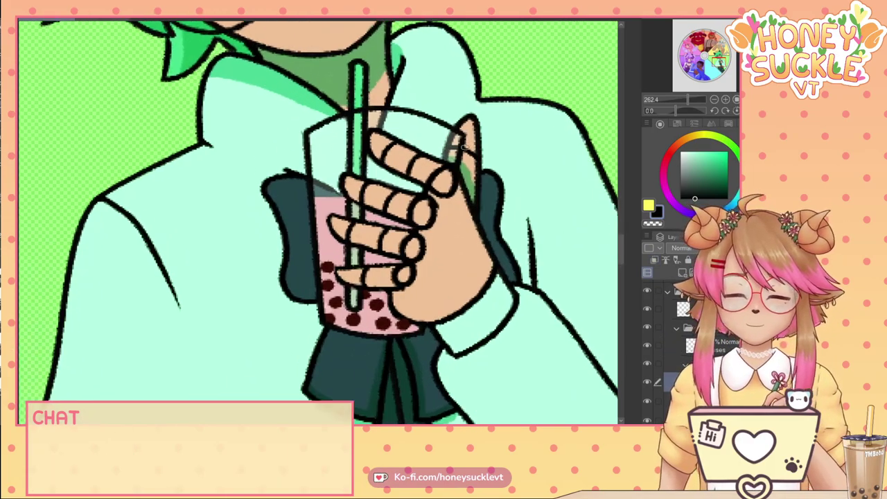
{"action": "left_click_drag", "start_coordinate": [424, 309], "coordinate": [415, 346]}
{"action": "left_click_drag", "start_coordinate": [423, 305], "coordinate": [380, 304]}
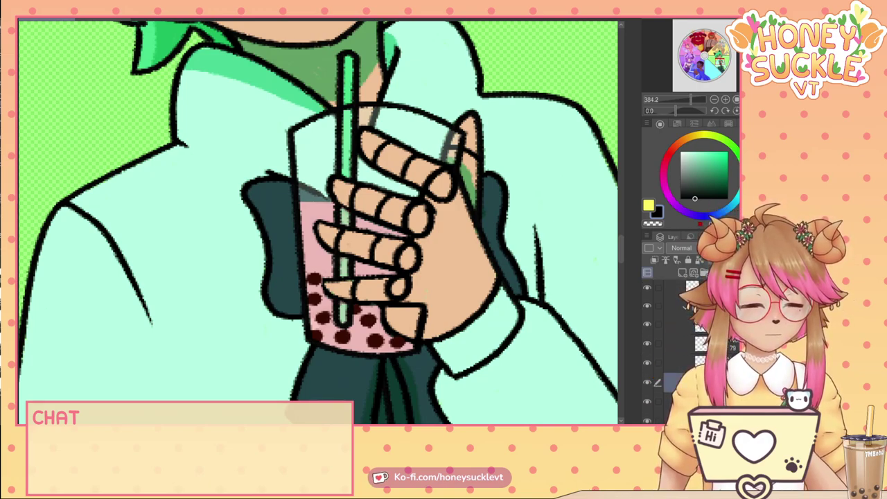
Fill the cup section covering the hand with the drink's pink and add dark brown tapioca pearls on their layer.
{"action": "left_click", "coordinate": [384, 328], "text": "alt"}
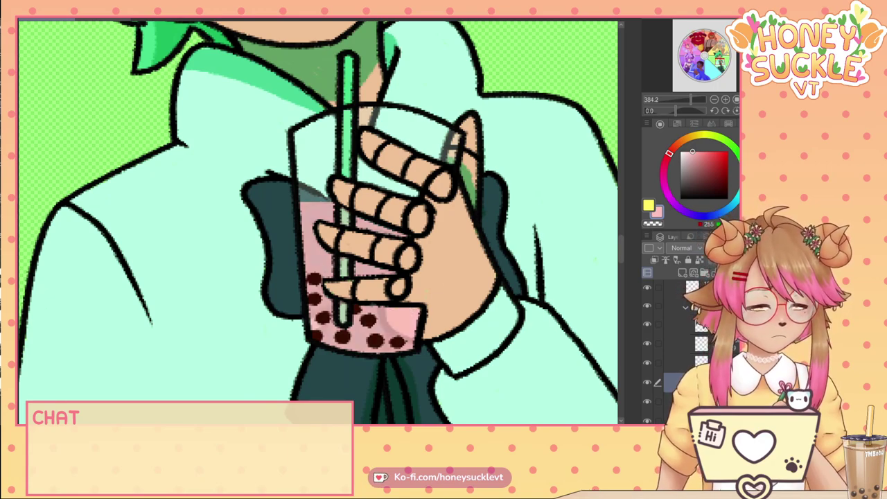
{"action": "left_click_drag", "start_coordinate": [406, 320], "coordinate": [395, 329]}
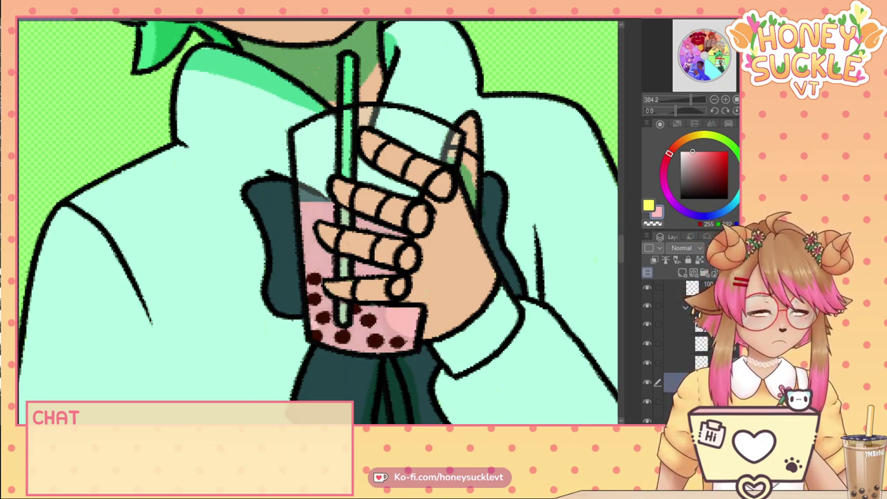
{"action": "left_click", "coordinate": [369, 319], "text": "alt"}
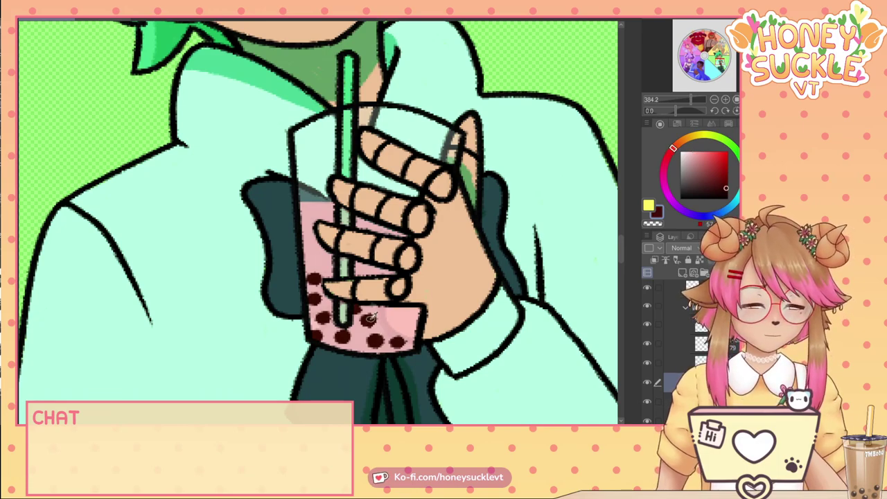
{"action": "left_click", "coordinate": [700, 345]}
{"action": "left_click_drag", "start_coordinate": [397, 320], "coordinate": [411, 317]}
{"action": "scroll", "coordinate": [416, 314], "scroll_direction": "down", "scroll_amount": 5}
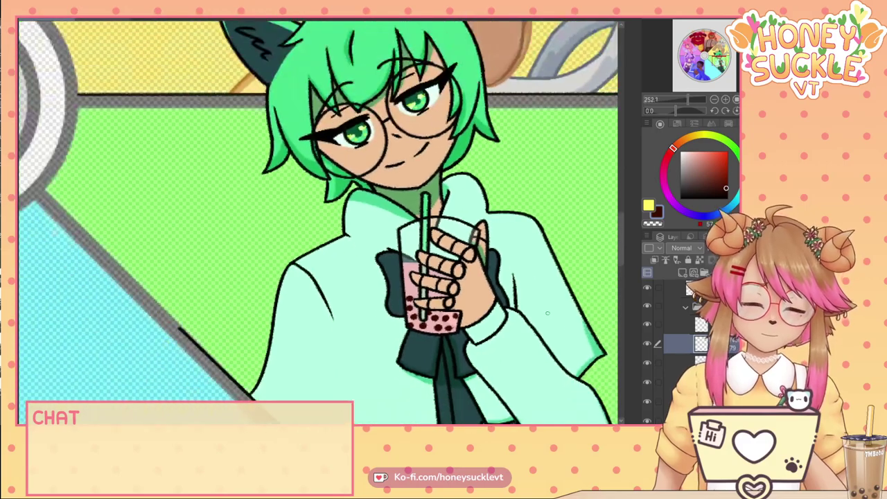
Select the character's shading layer, choose a darker green as the drawing color, and return the layer's blending mode to Multiply.
{"action": "scroll", "coordinate": [547, 314], "scroll_direction": "down", "scroll_amount": 2}
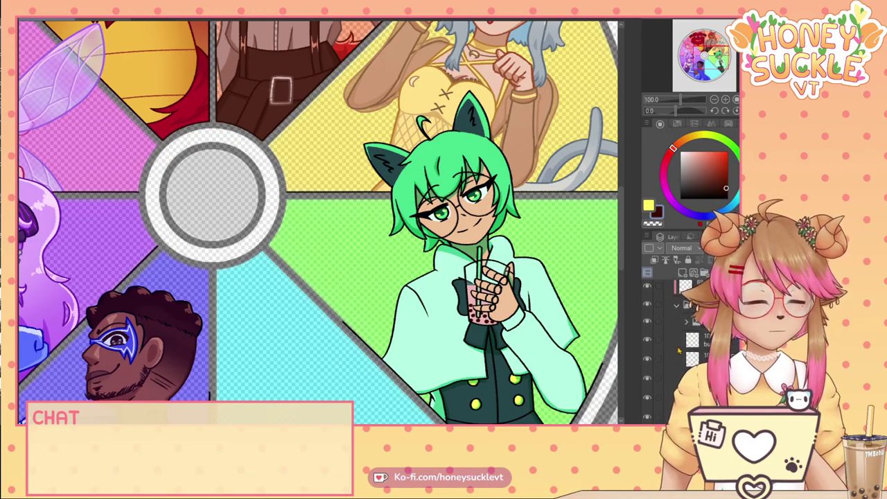
{"action": "scroll", "coordinate": [681, 325], "scroll_direction": "up", "scroll_amount": 1}
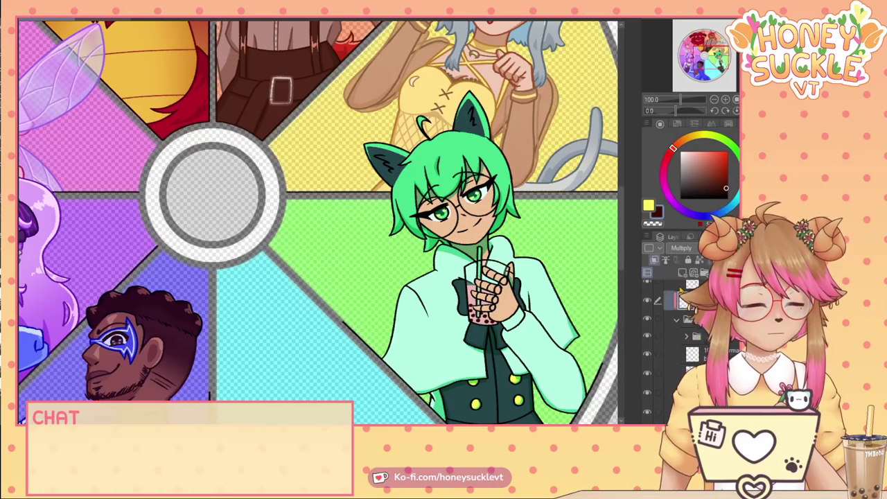
{"action": "left_click", "coordinate": [450, 163], "text": "alt"}
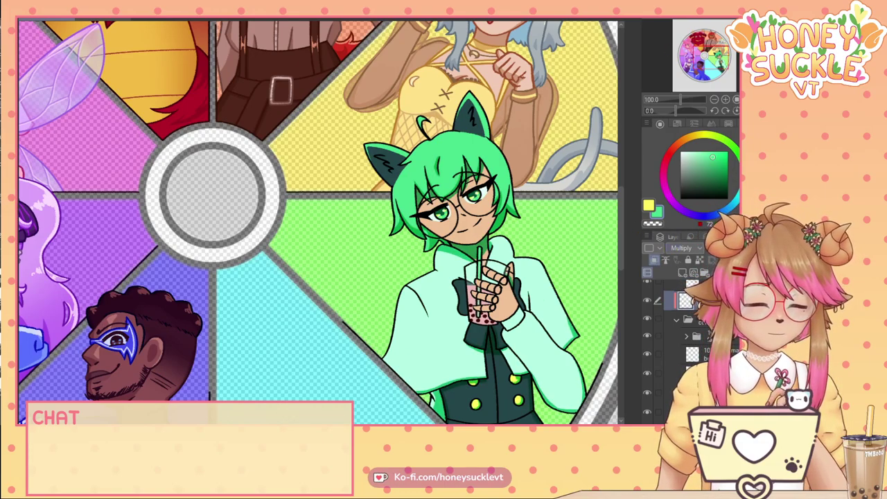
{"action": "left_click", "coordinate": [682, 259]}
{"action": "left_click", "coordinate": [719, 162]}
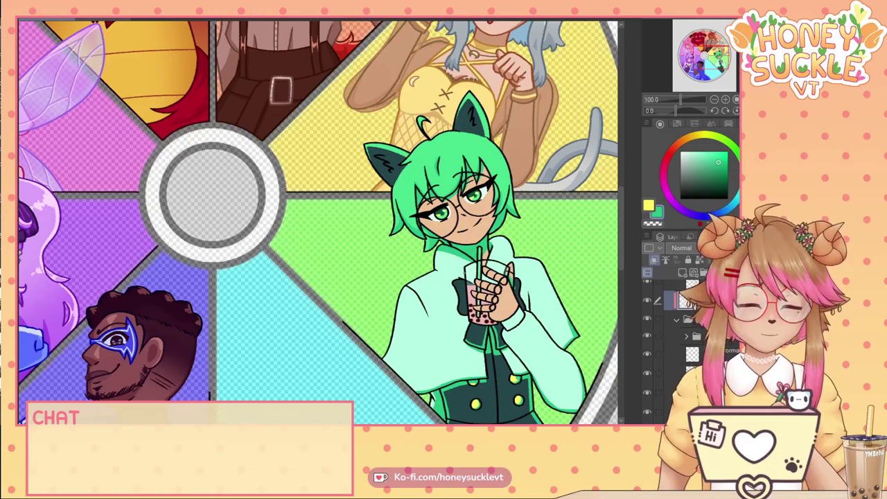
{"action": "key", "text": "ctrl+y"}
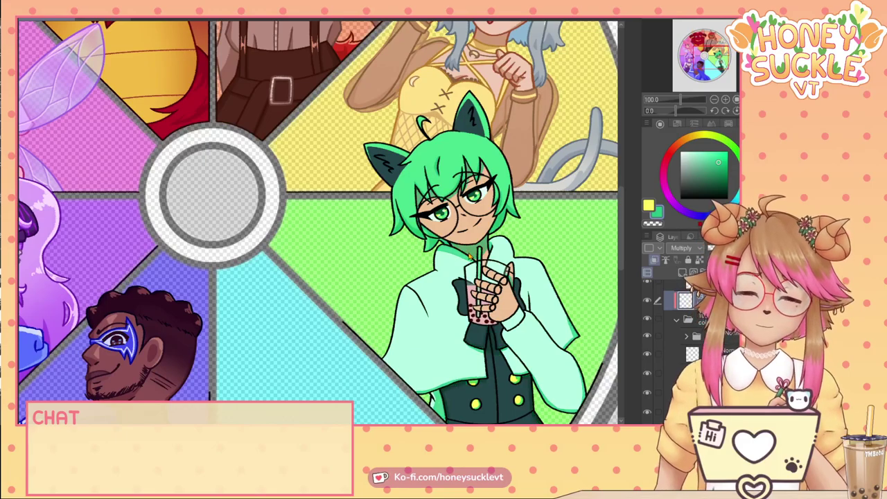
{"action": "scroll", "coordinate": [464, 120], "scroll_direction": "up", "scroll_amount": 5}
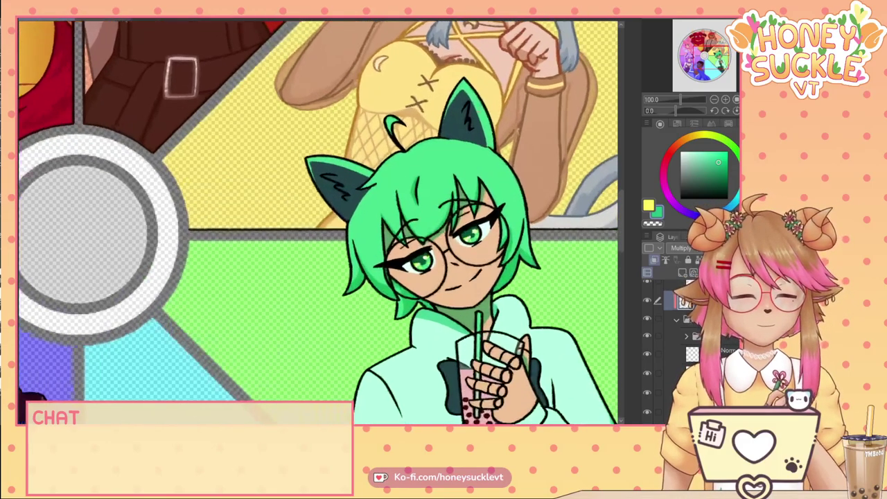
Paint green shadows on the heel of the hand beside the cup's base and inside the bow loop left of the cup.
{"action": "scroll", "coordinate": [464, 120], "scroll_direction": "down", "scroll_amount": 5}
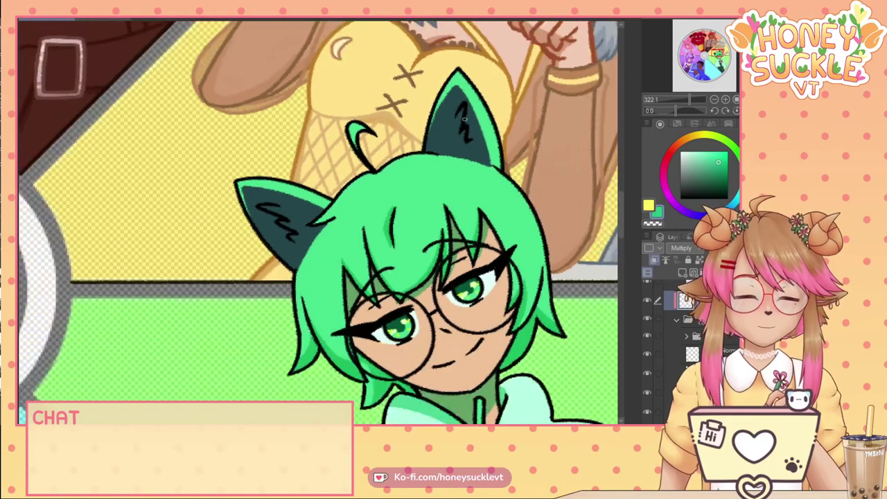
{"action": "scroll", "coordinate": [319, 222], "scroll_direction": "down", "scroll_amount": 5}
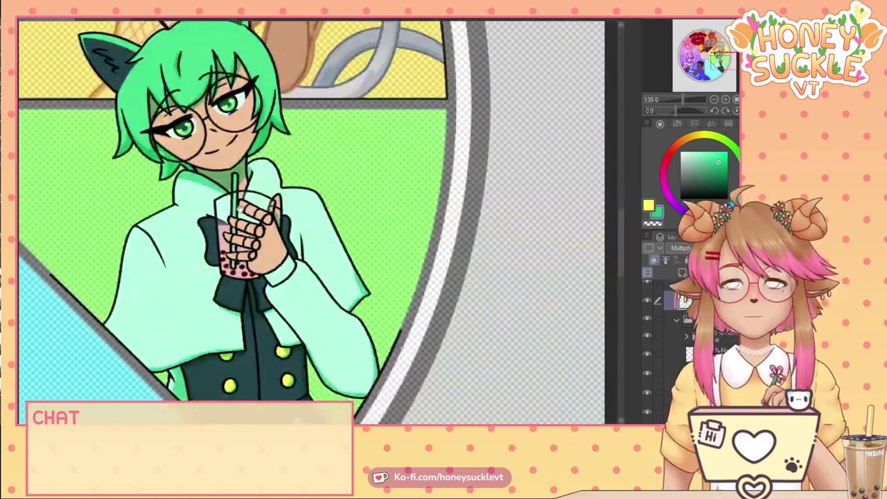
{"action": "scroll", "coordinate": [284, 173], "scroll_direction": "up", "scroll_amount": 4}
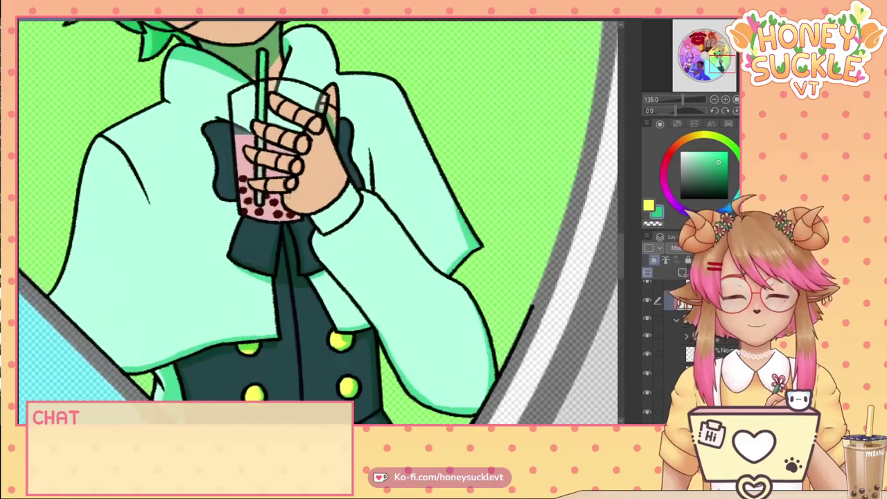
{"action": "left_click_drag", "start_coordinate": [285, 206], "coordinate": [303, 215]}
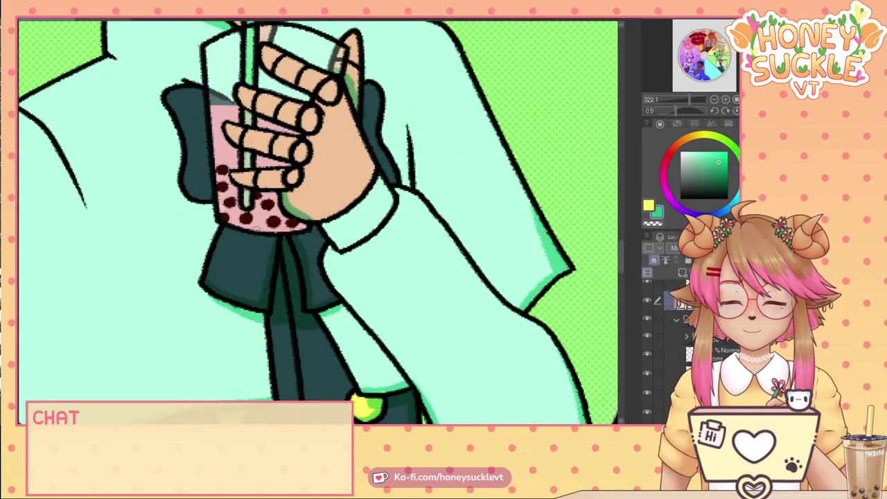
{"action": "mouse_move", "coordinate": [168, 104]}
{"action": "left_mouse_down"}
{"action": "mouse_move", "coordinate": [185, 181]}
{"action": "mouse_move", "coordinate": [202, 196]}
{"action": "left_mouse_up"}
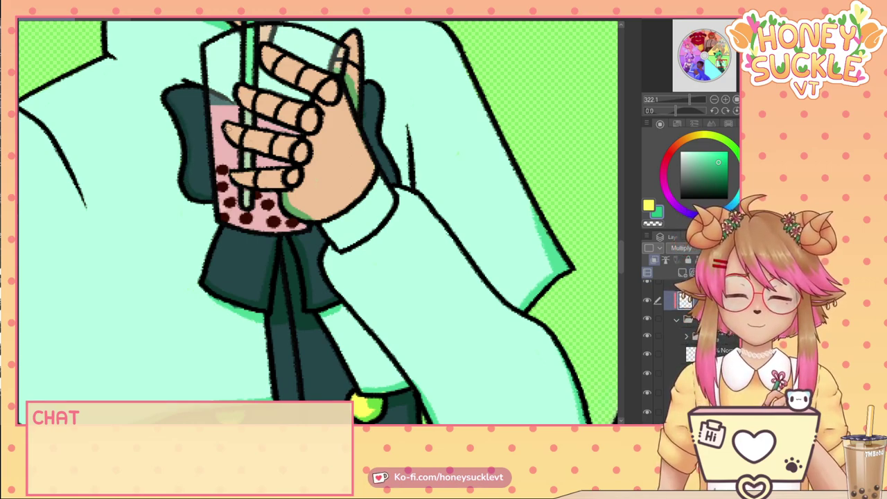
Shade the undersides of the four fingers wrapped around the cup with the green multiply color.
{"action": "left_click_drag", "start_coordinate": [228, 130], "coordinate": [298, 160]}
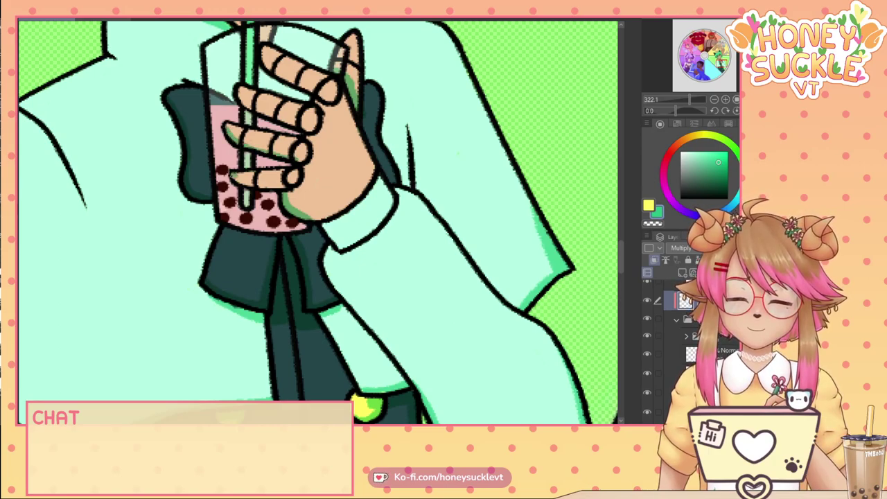
{"action": "left_click_drag", "start_coordinate": [231, 174], "coordinate": [274, 187]}
{"action": "mouse_move", "coordinate": [233, 84]}
{"action": "left_mouse_down"}
{"action": "mouse_move", "coordinate": [243, 102]}
{"action": "mouse_move", "coordinate": [306, 130]}
{"action": "left_mouse_up"}
{"action": "mouse_move", "coordinate": [263, 44]}
{"action": "left_mouse_down"}
{"action": "mouse_move", "coordinate": [272, 69]}
{"action": "mouse_move", "coordinate": [312, 93]}
{"action": "left_mouse_up"}
{"action": "scroll", "coordinate": [311, 100], "scroll_direction": "down", "scroll_amount": 2}
{"action": "scroll", "coordinate": [325, 100], "scroll_direction": "down", "scroll_amount": 5}
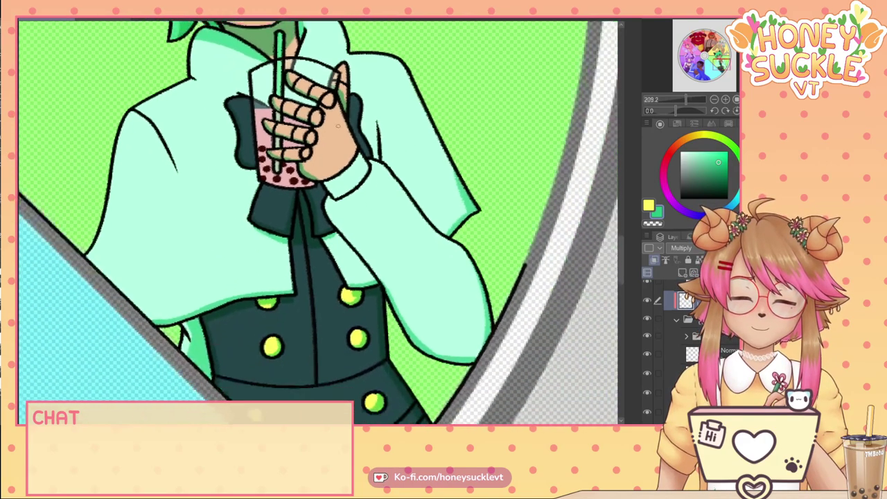
Shade the cape fold above the raised forearm, the cuff's edge, and the sleeve's underside down to the elbow.
{"action": "scroll", "coordinate": [357, 108], "scroll_direction": "up", "scroll_amount": 6}
{"action": "mouse_move", "coordinate": [377, 131]}
{"action": "left_mouse_down"}
{"action": "mouse_move", "coordinate": [391, 184]}
{"action": "mouse_move", "coordinate": [368, 182]}
{"action": "mouse_move", "coordinate": [369, 193]}
{"action": "left_mouse_up"}
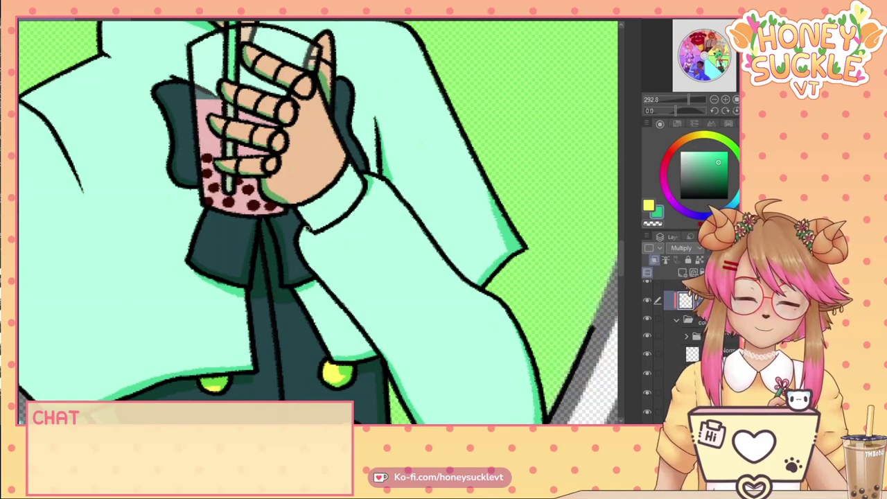
{"action": "mouse_move", "coordinate": [296, 205]}
{"action": "left_mouse_down"}
{"action": "mouse_move", "coordinate": [316, 232]}
{"action": "mouse_move", "coordinate": [301, 231]}
{"action": "left_mouse_up"}
{"action": "scroll", "coordinate": [303, 232], "scroll_direction": "down", "scroll_amount": 2}
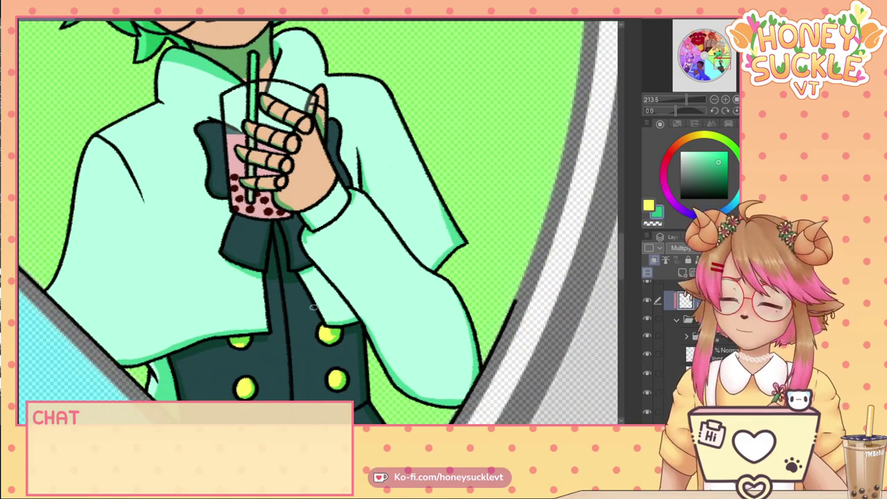
{"action": "key", "text": "ctrl+plus"}
{"action": "mouse_move", "coordinate": [295, 207]}
{"action": "left_mouse_down"}
{"action": "mouse_move", "coordinate": [318, 256]}
{"action": "mouse_move", "coordinate": [365, 300]}
{"action": "mouse_move", "coordinate": [401, 366]}
{"action": "left_mouse_up"}
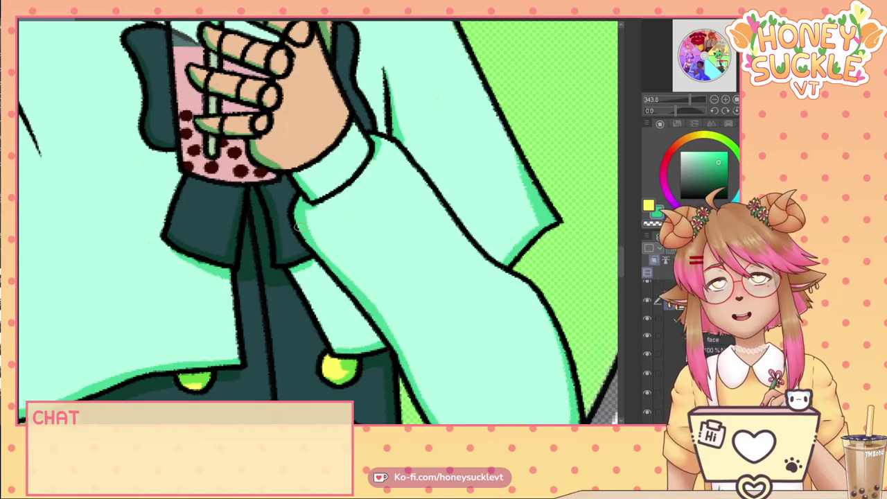
{"action": "scroll", "coordinate": [267, 220], "scroll_direction": "up", "scroll_amount": 1}
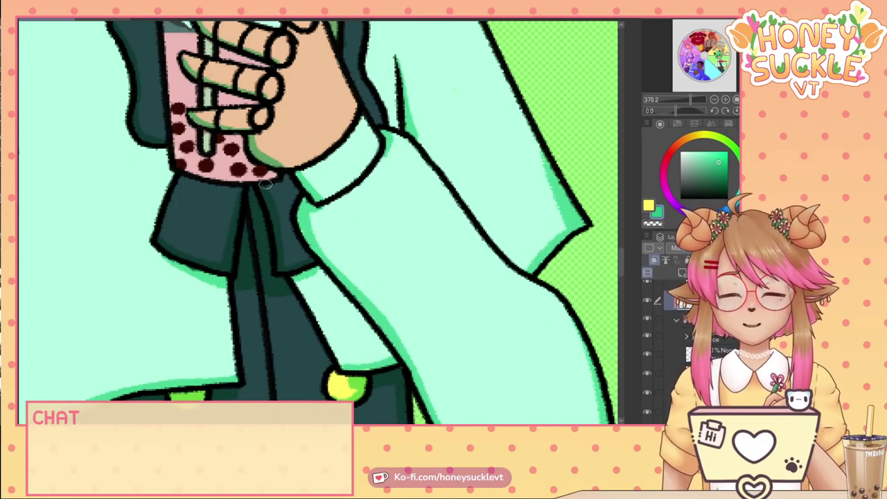
{"action": "scroll", "coordinate": [234, 208], "scroll_direction": "down", "scroll_amount": 2}
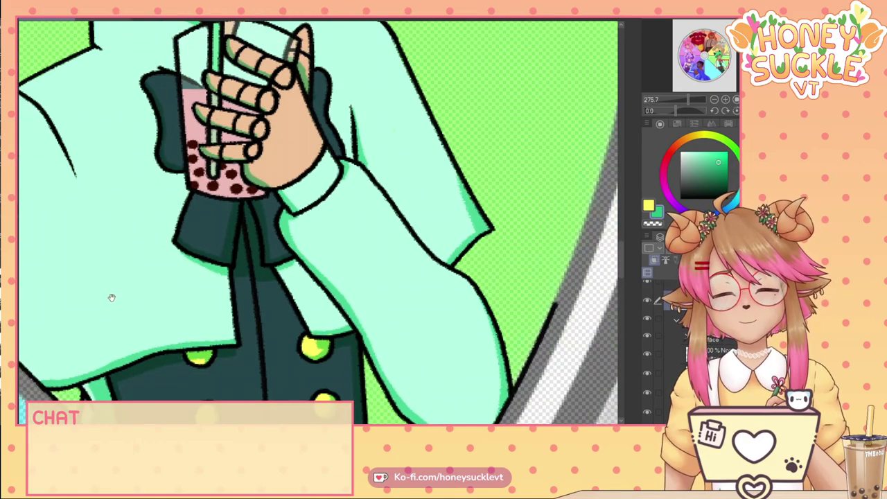
Shade the cape's outer edge on the cyan segment's side and paint two tapered fold shadows rising from its hem.
{"action": "left_click_drag", "start_coordinate": [111, 298], "coordinate": [327, 313]}
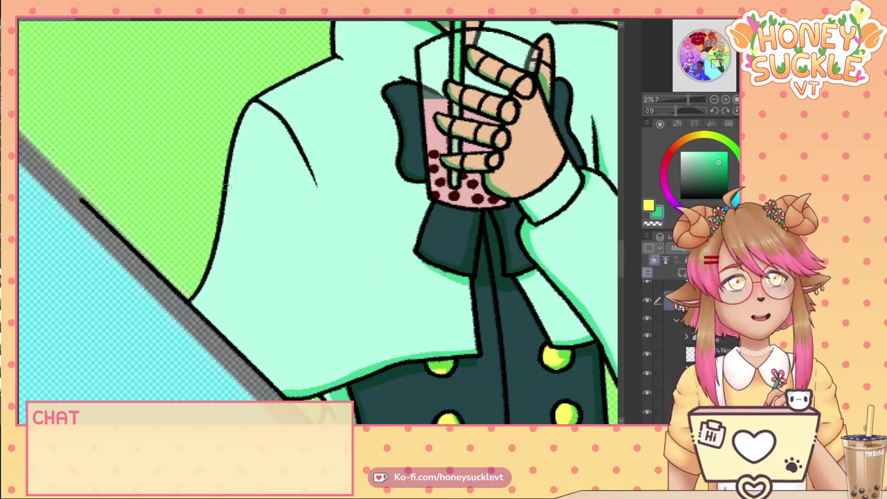
{"action": "mouse_move", "coordinate": [226, 168]}
{"action": "left_mouse_down"}
{"action": "mouse_move", "coordinate": [194, 311]}
{"action": "mouse_move", "coordinate": [198, 300]}
{"action": "left_mouse_up"}
{"action": "left_click_drag", "start_coordinate": [264, 270], "coordinate": [233, 340]}
{"action": "left_click_drag", "start_coordinate": [261, 266], "coordinate": [238, 342]}
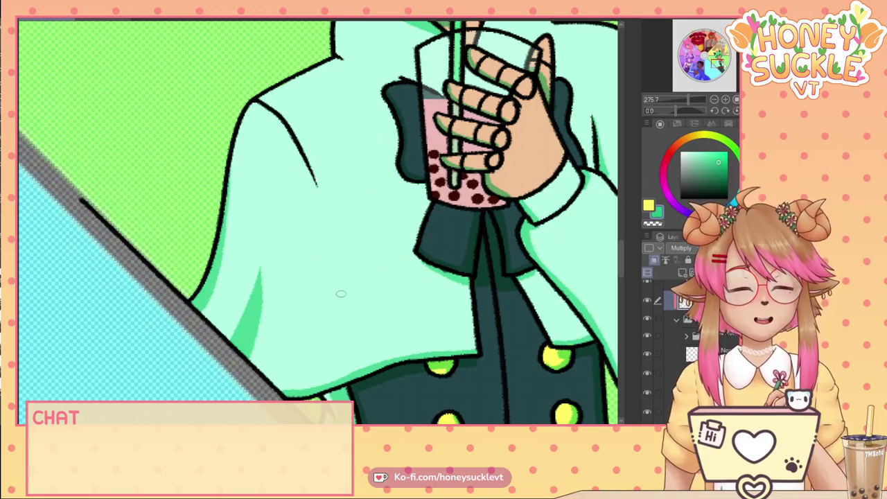
{"action": "left_click_drag", "start_coordinate": [381, 264], "coordinate": [416, 355]}
{"action": "mouse_move", "coordinate": [381, 268]}
{"action": "left_mouse_down"}
{"action": "mouse_move", "coordinate": [382, 351]}
{"action": "mouse_move", "coordinate": [402, 354]}
{"action": "mouse_move", "coordinate": [391, 344]}
{"action": "mouse_move", "coordinate": [388, 289]}
{"action": "left_mouse_up"}
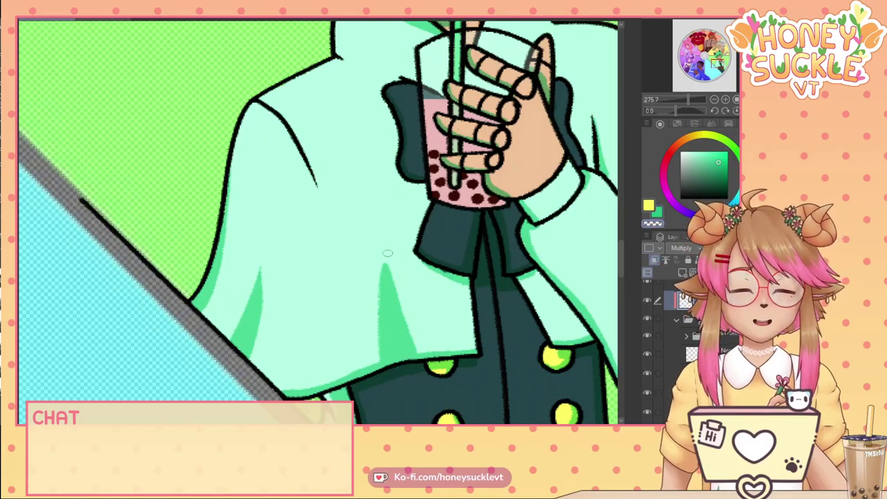
{"action": "scroll", "coordinate": [407, 302], "scroll_direction": "down", "scroll_amount": 3}
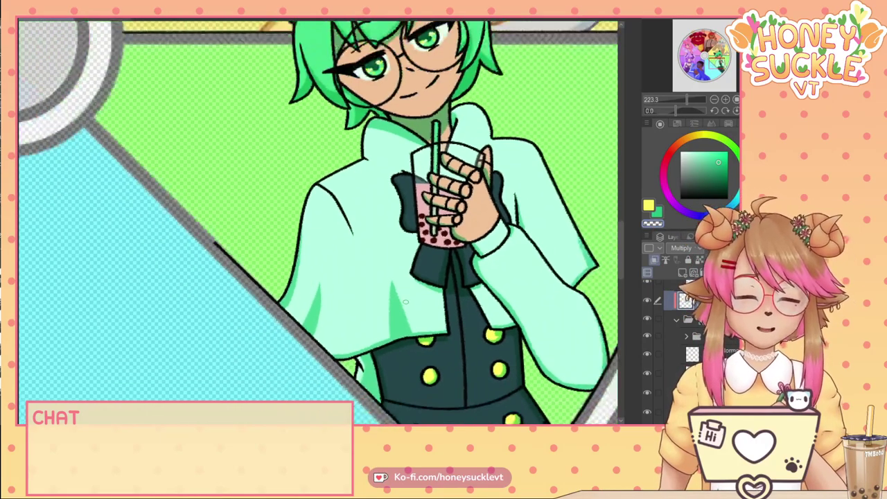
{"action": "scroll", "coordinate": [406, 302], "scroll_direction": "down", "scroll_amount": 3}
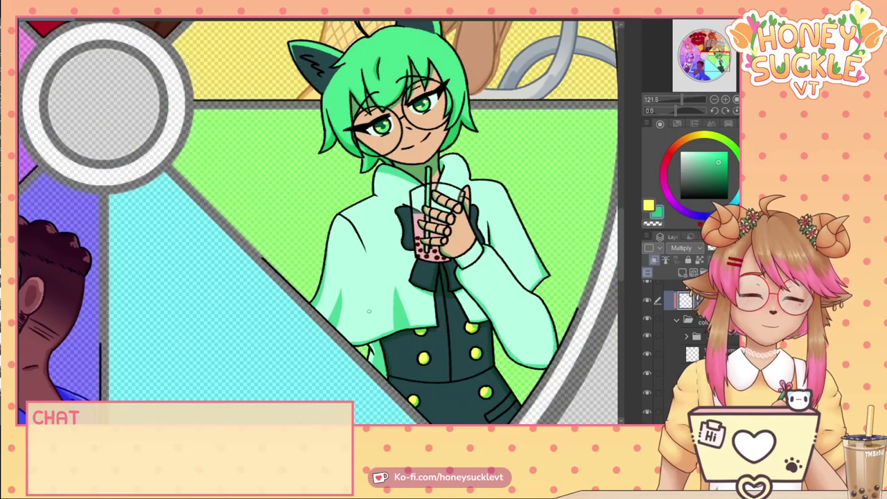
Outline and fill a tapered fold shadow rising from the cape's hem beside the raised sleeve.
{"action": "scroll", "coordinate": [368, 311], "scroll_direction": "up", "scroll_amount": 5}
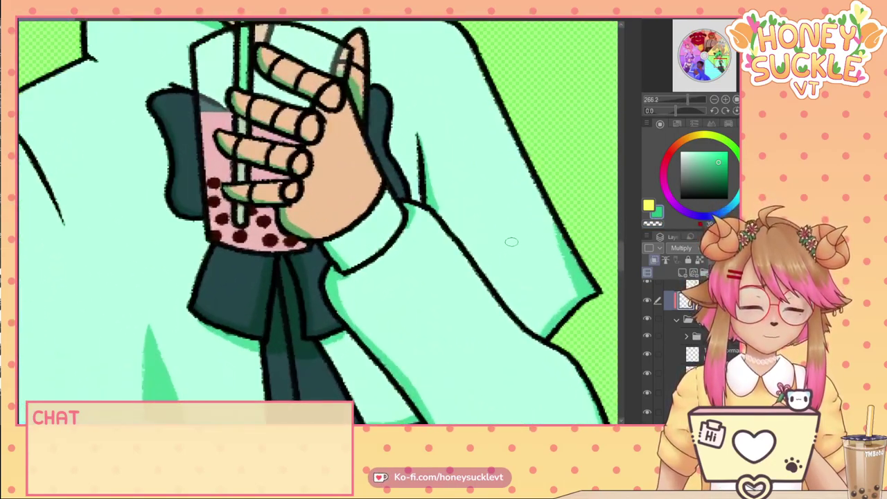
{"action": "left_click_drag", "start_coordinate": [511, 241], "coordinate": [574, 313]}
{"action": "left_click_drag", "start_coordinate": [511, 242], "coordinate": [545, 325]}
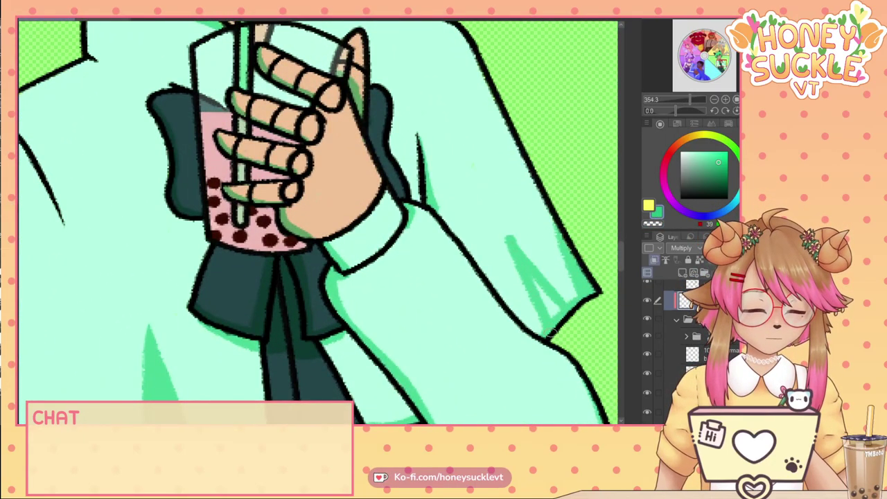
{"action": "left_click_drag", "start_coordinate": [540, 288], "coordinate": [553, 315]}
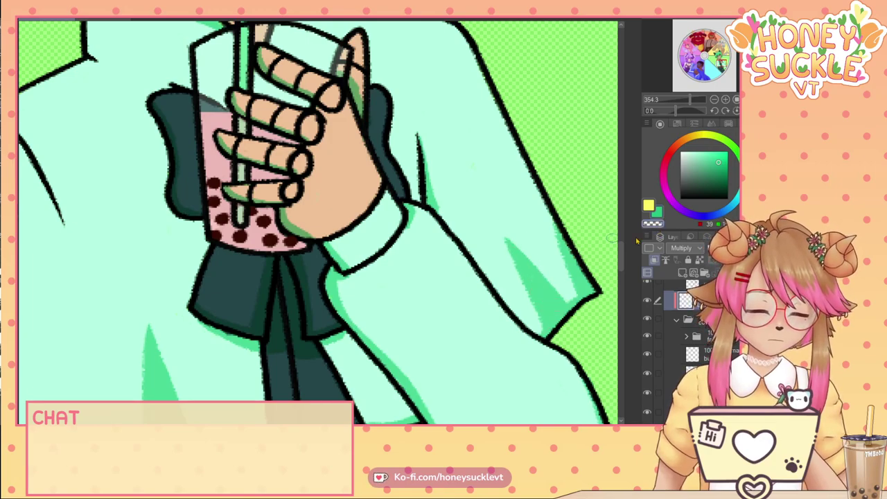
{"action": "scroll", "coordinate": [637, 241], "scroll_direction": "down", "scroll_amount": 4}
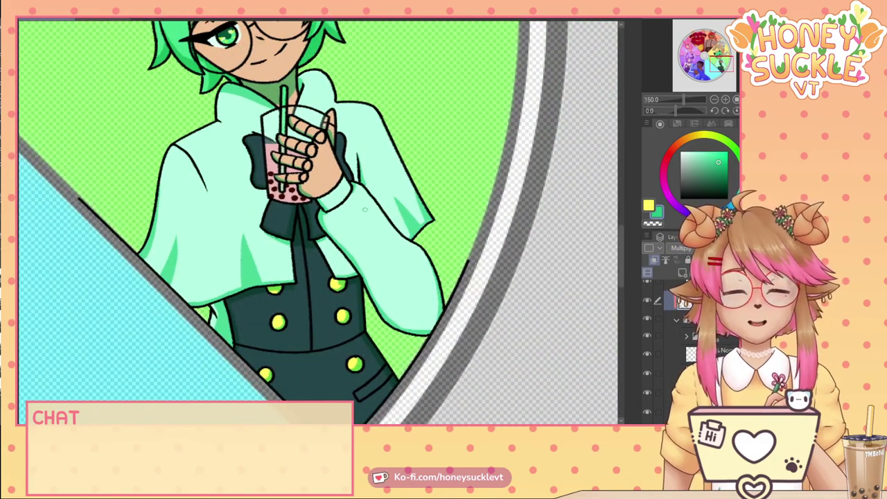
Touch up the green shadow along the lower edge of the bow's tail below the cup.
{"action": "scroll", "coordinate": [364, 209], "scroll_direction": "up", "scroll_amount": 3}
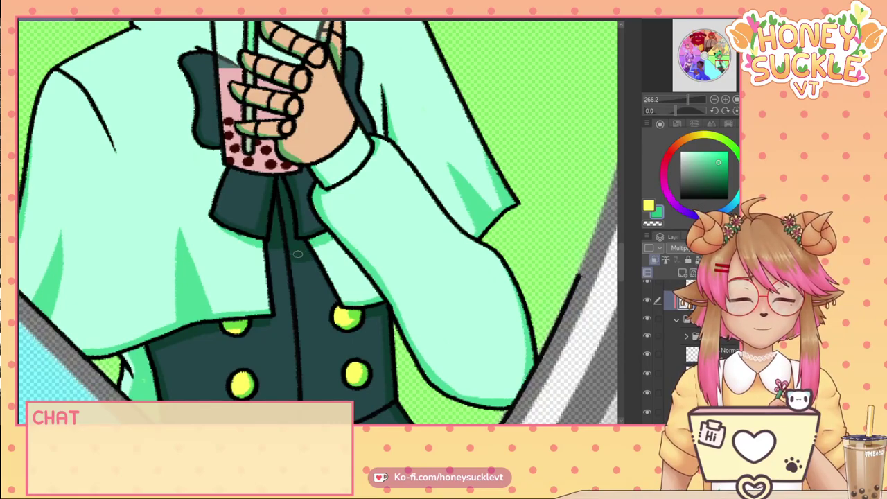
{"action": "mouse_move", "coordinate": [215, 219]}
{"action": "left_mouse_down"}
{"action": "mouse_move", "coordinate": [233, 237]}
{"action": "mouse_move", "coordinate": [267, 246]}
{"action": "left_mouse_up"}
{"action": "scroll", "coordinate": [268, 244], "scroll_direction": "down", "scroll_amount": 2}
{"action": "scroll", "coordinate": [285, 233], "scroll_direction": "down", "scroll_amount": 5}
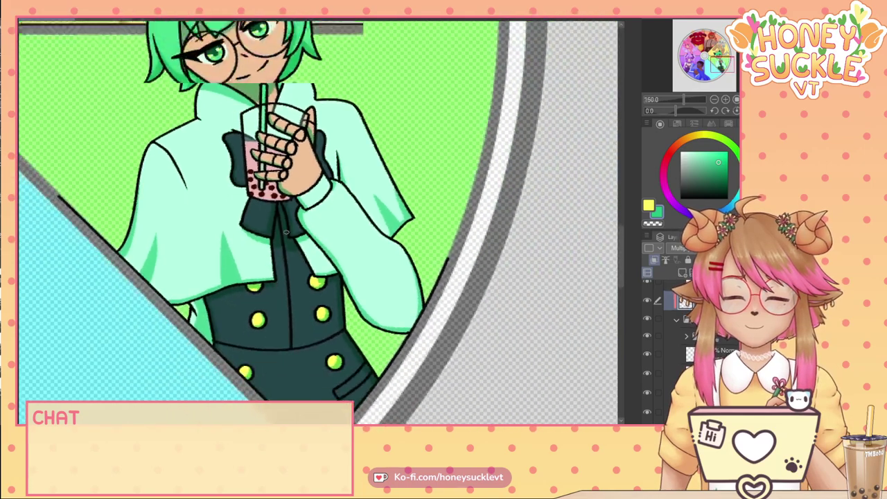
{"action": "scroll", "coordinate": [285, 231], "scroll_direction": "down", "scroll_amount": 2}
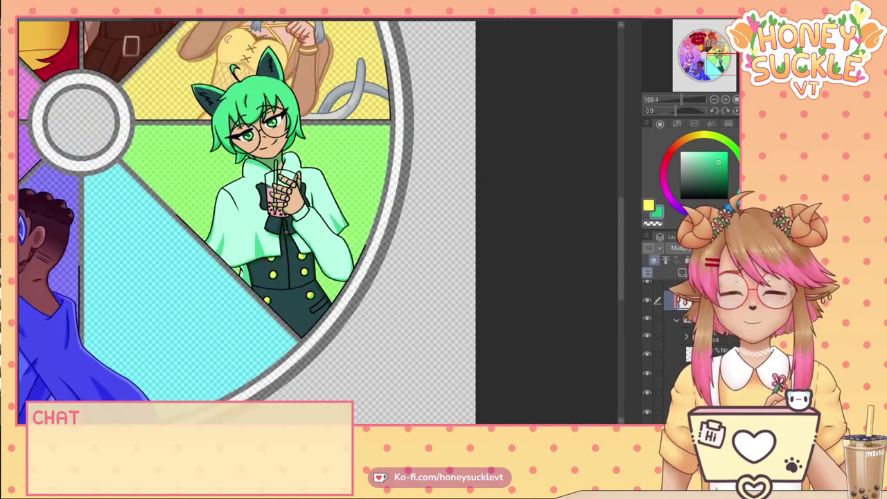
Shade the lower outer edge of one cat ear and the green outer rim of the other.
{"action": "scroll", "coordinate": [219, 69], "scroll_direction": "up", "scroll_amount": 5}
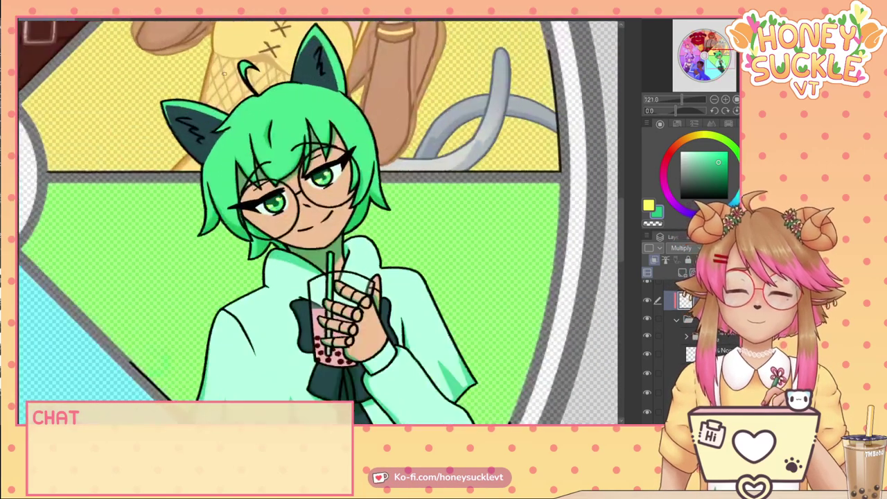
{"action": "scroll", "coordinate": [139, 135], "scroll_direction": "up", "scroll_amount": 4}
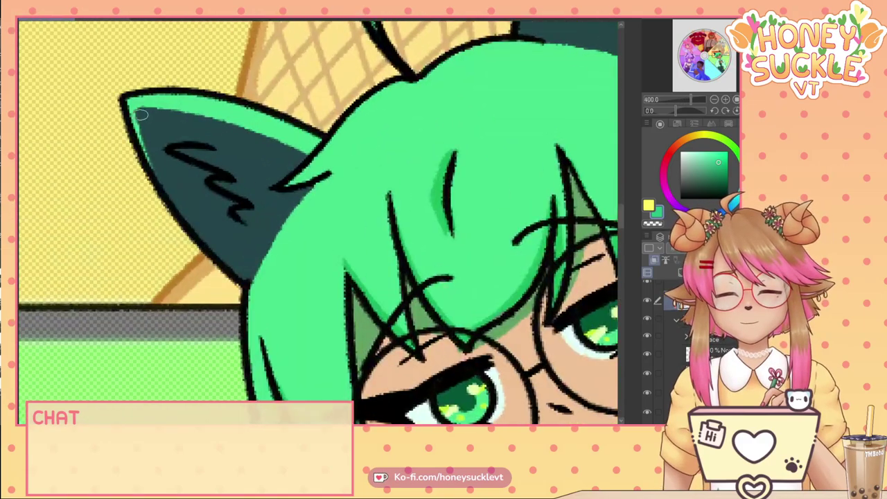
{"action": "mouse_move", "coordinate": [200, 244]}
{"action": "left_mouse_down"}
{"action": "mouse_move", "coordinate": [258, 280]}
{"action": "mouse_move", "coordinate": [249, 298]}
{"action": "mouse_move", "coordinate": [216, 269]}
{"action": "left_mouse_up"}
{"action": "scroll", "coordinate": [212, 266], "scroll_direction": "down", "scroll_amount": 1}
{"action": "scroll", "coordinate": [213, 265], "scroll_direction": "down", "scroll_amount": 6}
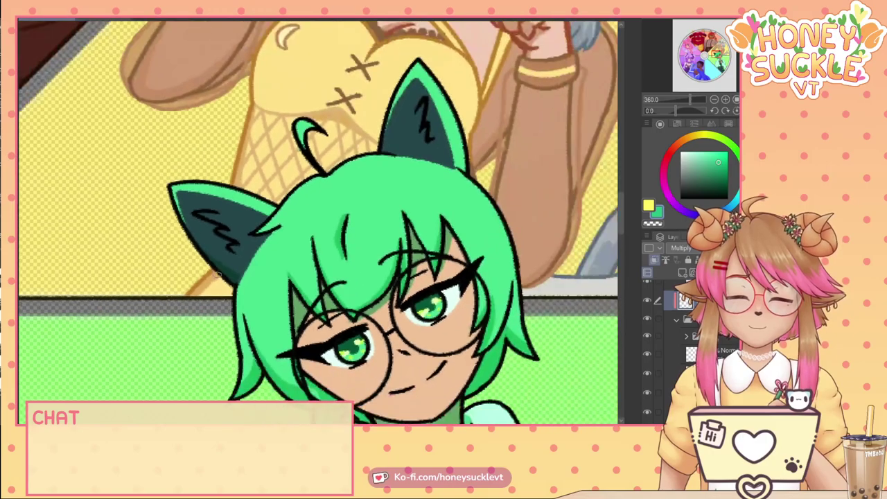
{"action": "scroll", "coordinate": [344, 124], "scroll_direction": "up", "scroll_amount": 5}
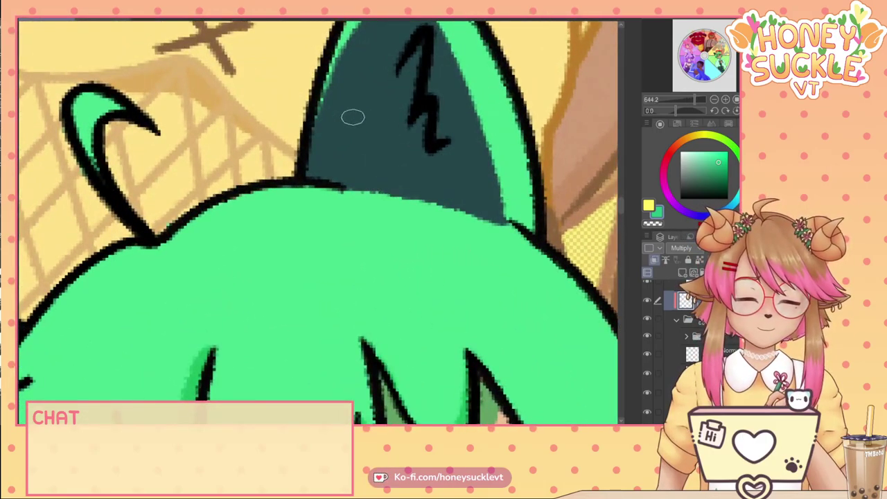
{"action": "mouse_move", "coordinate": [509, 69]}
{"action": "left_mouse_down"}
{"action": "mouse_move", "coordinate": [532, 218]}
{"action": "mouse_move", "coordinate": [533, 162]}
{"action": "mouse_move", "coordinate": [503, 75]}
{"action": "mouse_move", "coordinate": [524, 221]}
{"action": "left_mouse_up"}
Check the ears in the character's reference illustration, and return to the color wheel drawing.
{"action": "left_click", "coordinate": [51, 20]}
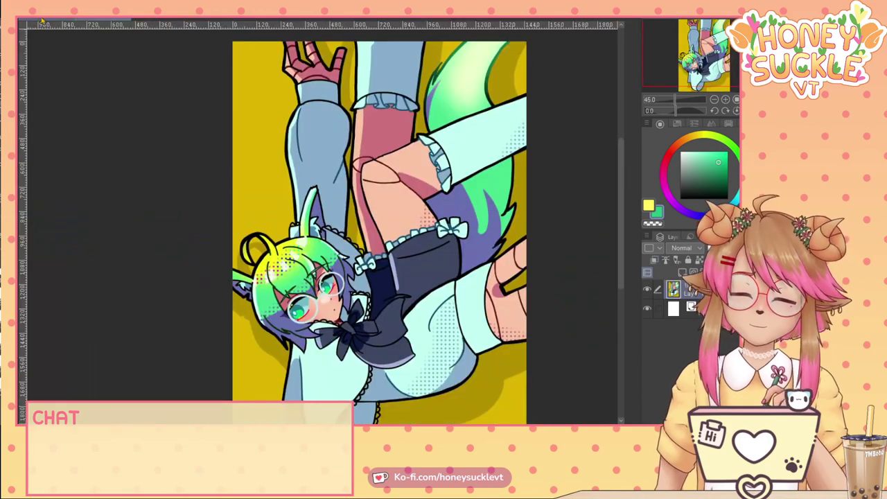
{"action": "left_click", "coordinate": [46, 20]}
{"action": "scroll", "coordinate": [402, 306], "scroll_direction": "down", "scroll_amount": 4}
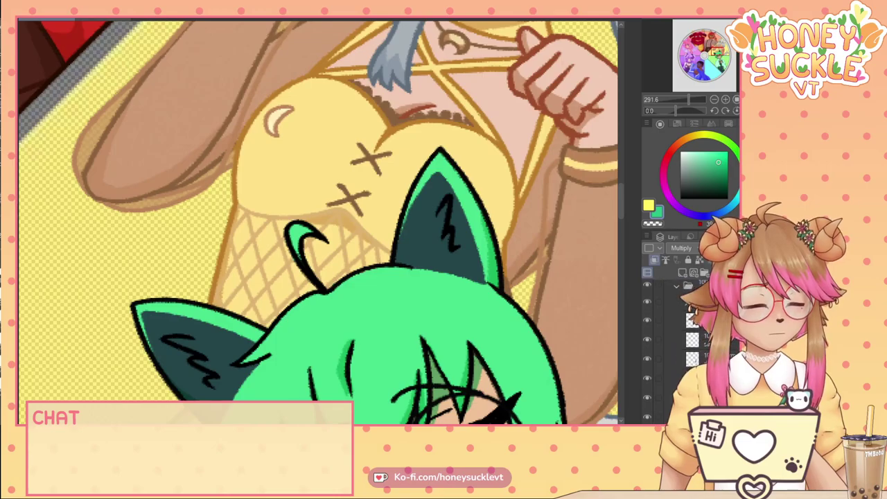
Select the character's Normal-mode color layer and sample the hood's pale mint as the drawing color.
{"action": "left_click", "coordinate": [707, 355]}
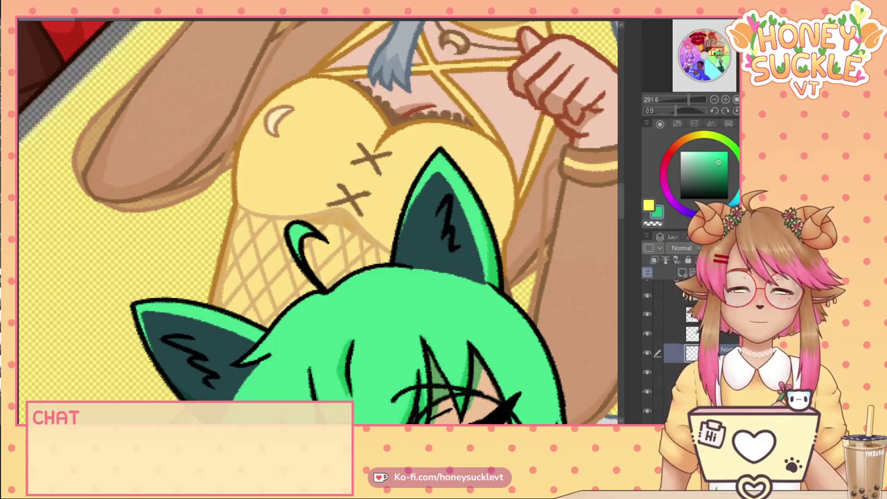
{"action": "left_click_drag", "start_coordinate": [325, 321], "coordinate": [215, 61]}
{"action": "left_click", "coordinate": [454, 353], "text": "alt"}
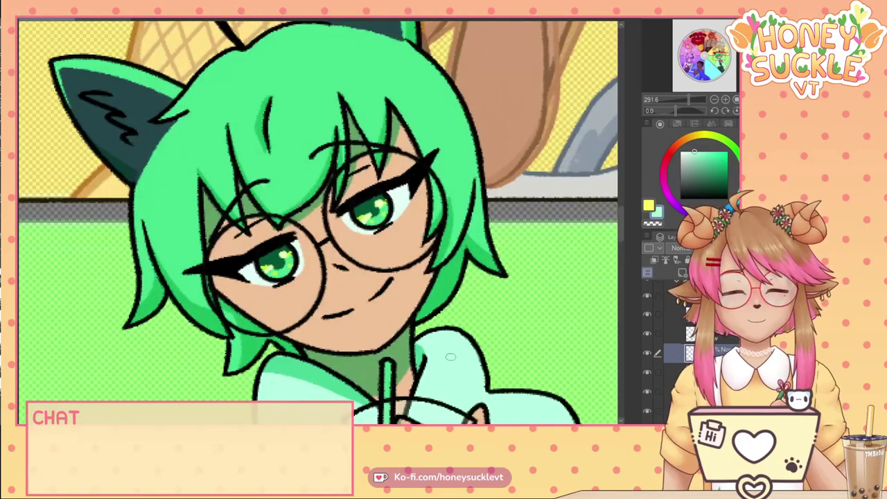
Paint a jagged pale mint fur tuft inside the upright cat ear, filling from the black fur line down to the hair.
{"action": "left_click_drag", "start_coordinate": [362, 269], "coordinate": [382, 470]}
{"action": "left_click_drag", "start_coordinate": [239, 235], "coordinate": [249, 277]}
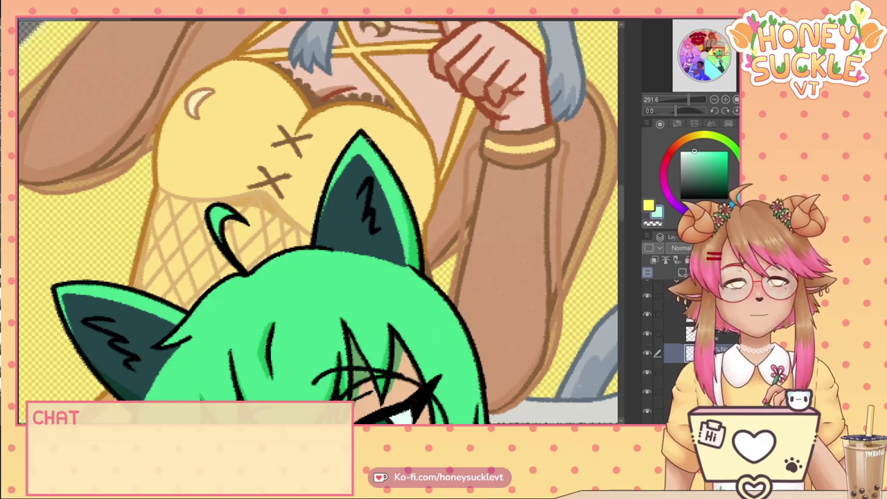
{"action": "scroll", "coordinate": [360, 157], "scroll_direction": "up", "scroll_amount": 3}
{"action": "mouse_move", "coordinate": [372, 179]}
{"action": "left_mouse_down"}
{"action": "mouse_move", "coordinate": [354, 250]}
{"action": "mouse_move", "coordinate": [365, 230]}
{"action": "mouse_move", "coordinate": [359, 240]}
{"action": "mouse_move", "coordinate": [372, 245]}
{"action": "mouse_move", "coordinate": [355, 273]}
{"action": "mouse_move", "coordinate": [362, 242]}
{"action": "left_mouse_up"}
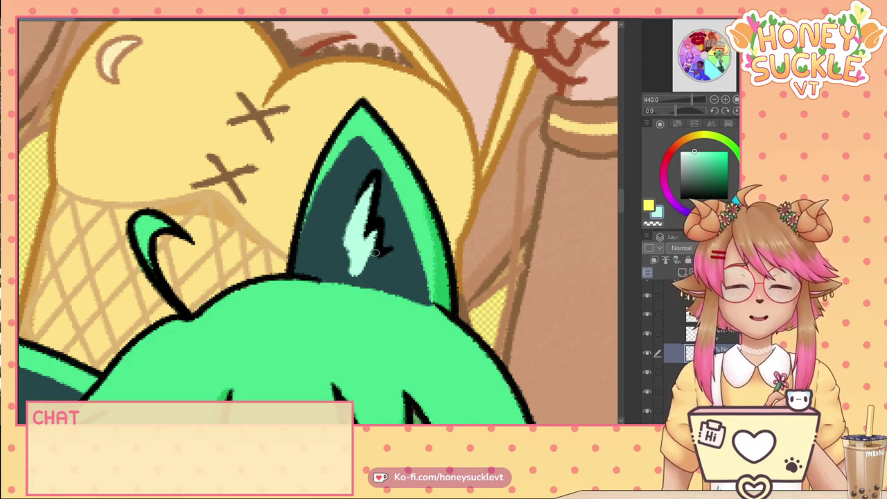
{"action": "mouse_move", "coordinate": [376, 256]}
{"action": "left_mouse_down"}
{"action": "mouse_move", "coordinate": [382, 248]}
{"action": "mouse_move", "coordinate": [373, 268]}
{"action": "mouse_move", "coordinate": [393, 253]}
{"action": "mouse_move", "coordinate": [378, 280]}
{"action": "mouse_move", "coordinate": [373, 267]}
{"action": "left_mouse_up"}
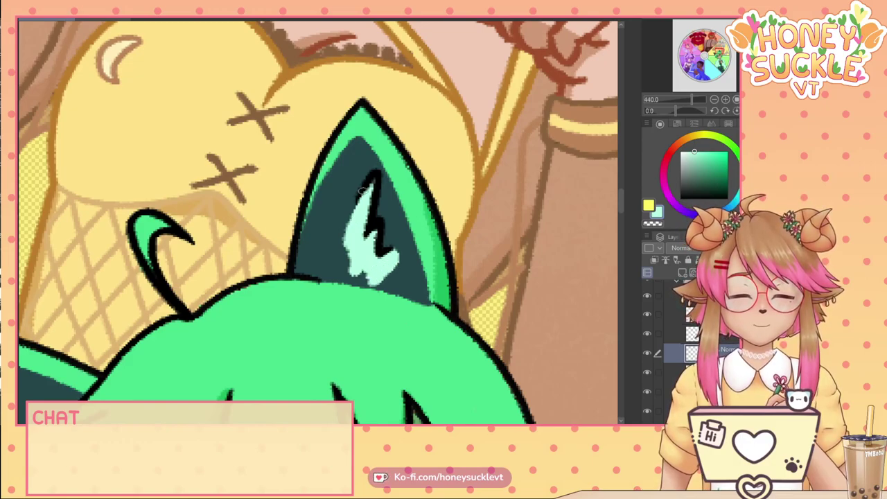
{"action": "mouse_move", "coordinate": [362, 191]}
{"action": "left_mouse_down"}
{"action": "mouse_move", "coordinate": [342, 244]}
{"action": "mouse_move", "coordinate": [322, 251]}
{"action": "mouse_move", "coordinate": [333, 247]}
{"action": "mouse_move", "coordinate": [322, 268]}
{"action": "mouse_move", "coordinate": [365, 277]}
{"action": "mouse_move", "coordinate": [342, 266]}
{"action": "left_mouse_up"}
{"action": "mouse_move", "coordinate": [324, 263]}
{"action": "left_mouse_down"}
{"action": "mouse_move", "coordinate": [346, 255]}
{"action": "mouse_move", "coordinate": [365, 286]}
{"action": "mouse_move", "coordinate": [332, 270]}
{"action": "left_mouse_up"}
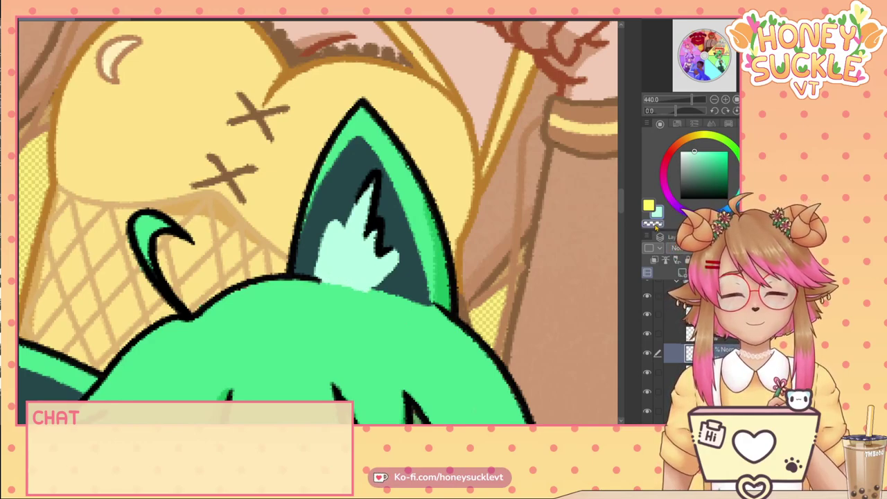
{"action": "left_click_drag", "start_coordinate": [318, 280], "coordinate": [341, 291]}
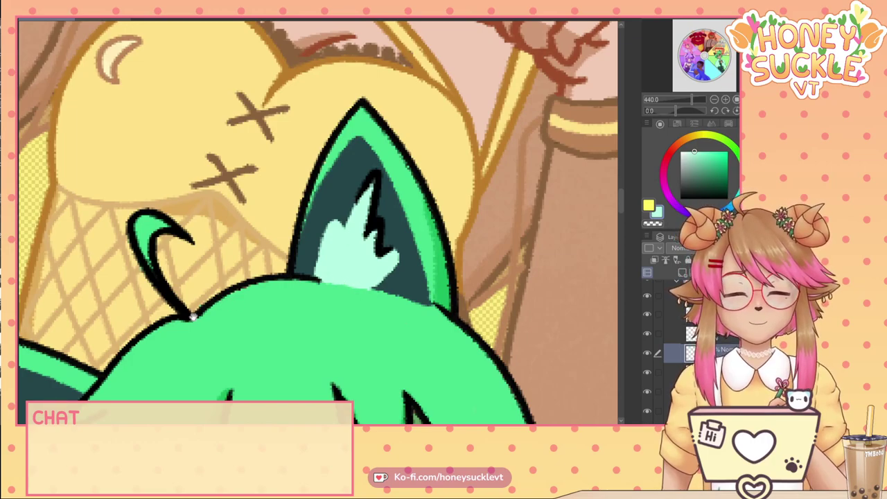
Paint a matching pale mint fur tuft inside the outward-tilted ear, and clean up its edge along the hair.
{"action": "left_click_drag", "start_coordinate": [193, 317], "coordinate": [436, 251]}
{"action": "left_click_drag", "start_coordinate": [257, 367], "coordinate": [179, 258]}
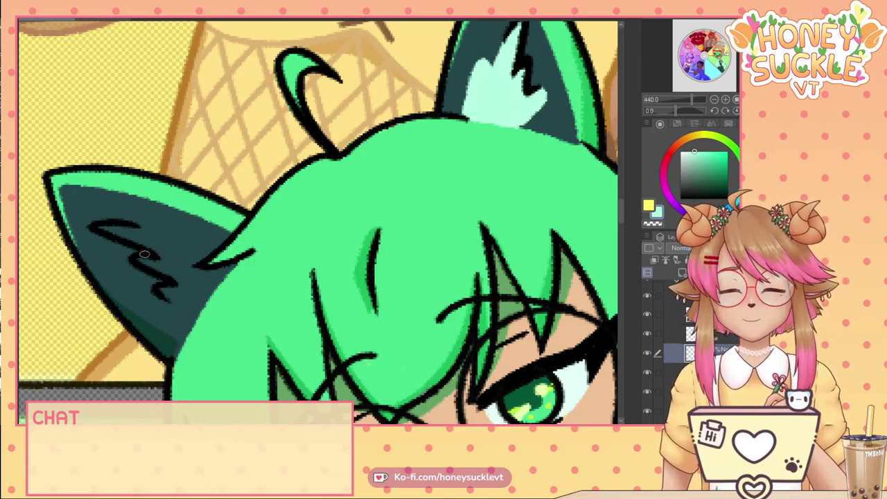
{"action": "mouse_move", "coordinate": [101, 230]}
{"action": "left_mouse_down"}
{"action": "mouse_move", "coordinate": [169, 250]}
{"action": "mouse_move", "coordinate": [138, 231]}
{"action": "mouse_move", "coordinate": [192, 265]}
{"action": "left_mouse_up"}
{"action": "mouse_move", "coordinate": [142, 231]}
{"action": "left_mouse_down"}
{"action": "mouse_move", "coordinate": [202, 274]}
{"action": "mouse_move", "coordinate": [180, 270]}
{"action": "left_mouse_up"}
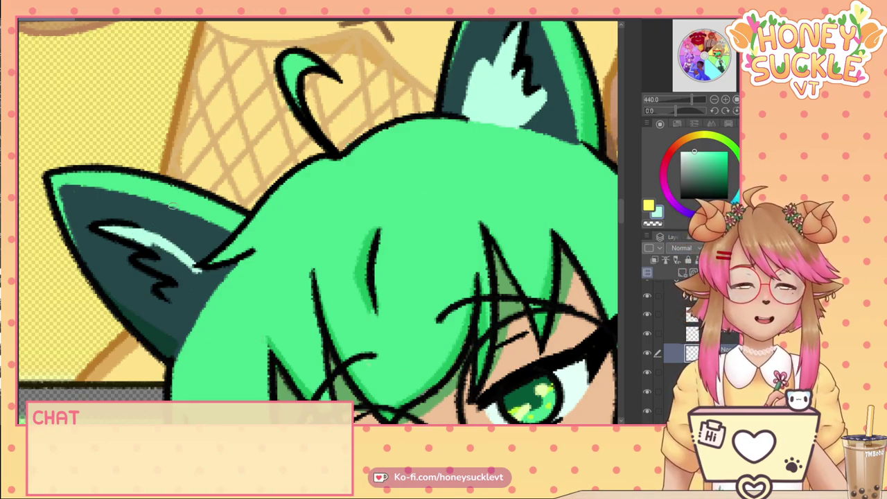
{"action": "mouse_move", "coordinate": [139, 236]}
{"action": "left_mouse_down"}
{"action": "mouse_move", "coordinate": [165, 253]}
{"action": "mouse_move", "coordinate": [130, 234]}
{"action": "mouse_move", "coordinate": [140, 260]}
{"action": "mouse_move", "coordinate": [169, 271]}
{"action": "mouse_move", "coordinate": [161, 250]}
{"action": "mouse_move", "coordinate": [198, 278]}
{"action": "mouse_move", "coordinate": [185, 254]}
{"action": "mouse_move", "coordinate": [201, 257]}
{"action": "mouse_move", "coordinate": [191, 252]}
{"action": "mouse_move", "coordinate": [200, 280]}
{"action": "left_mouse_up"}
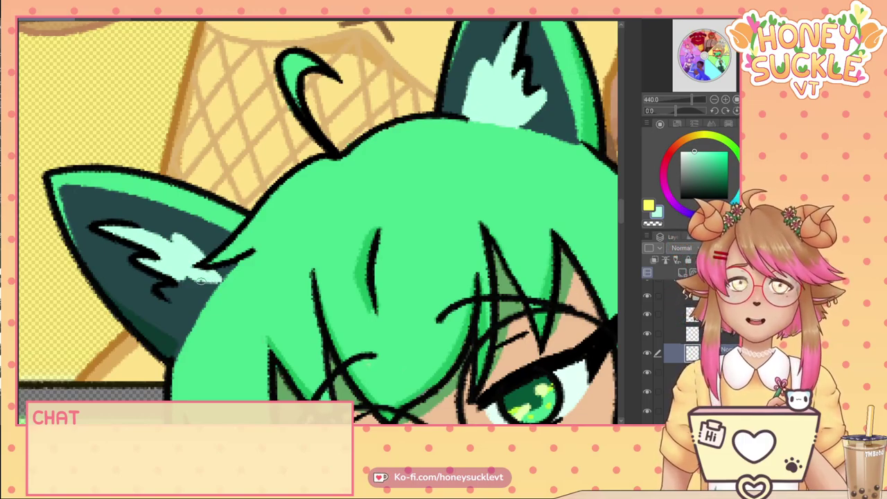
{"action": "mouse_move", "coordinate": [200, 280]}
{"action": "left_mouse_down"}
{"action": "mouse_move", "coordinate": [215, 280]}
{"action": "mouse_move", "coordinate": [186, 331]}
{"action": "left_mouse_up"}
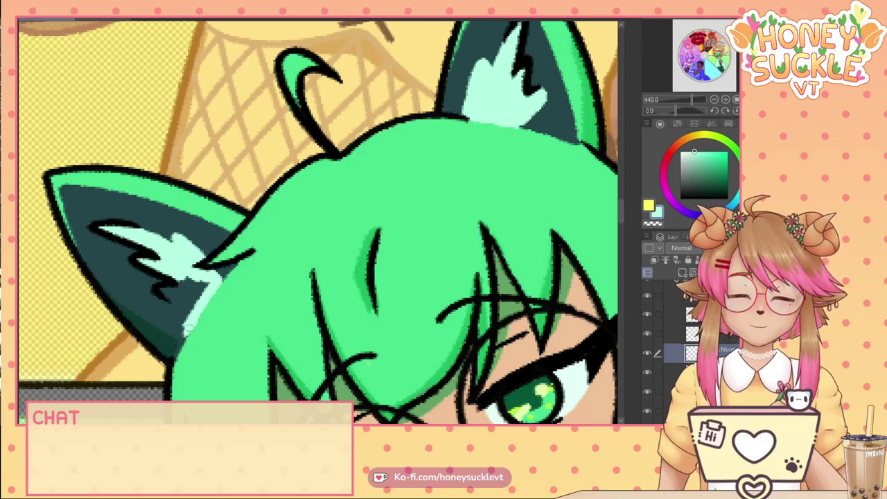
{"action": "mouse_move", "coordinate": [161, 294]}
{"action": "left_mouse_down"}
{"action": "mouse_move", "coordinate": [188, 312]}
{"action": "mouse_move", "coordinate": [168, 290]}
{"action": "mouse_move", "coordinate": [188, 299]}
{"action": "mouse_move", "coordinate": [179, 274]}
{"action": "mouse_move", "coordinate": [193, 300]}
{"action": "mouse_move", "coordinate": [199, 277]}
{"action": "left_mouse_up"}
{"action": "mouse_move", "coordinate": [175, 310]}
{"action": "left_mouse_down"}
{"action": "mouse_move", "coordinate": [169, 330]}
{"action": "mouse_move", "coordinate": [163, 314]}
{"action": "mouse_move", "coordinate": [177, 317]}
{"action": "left_mouse_up"}
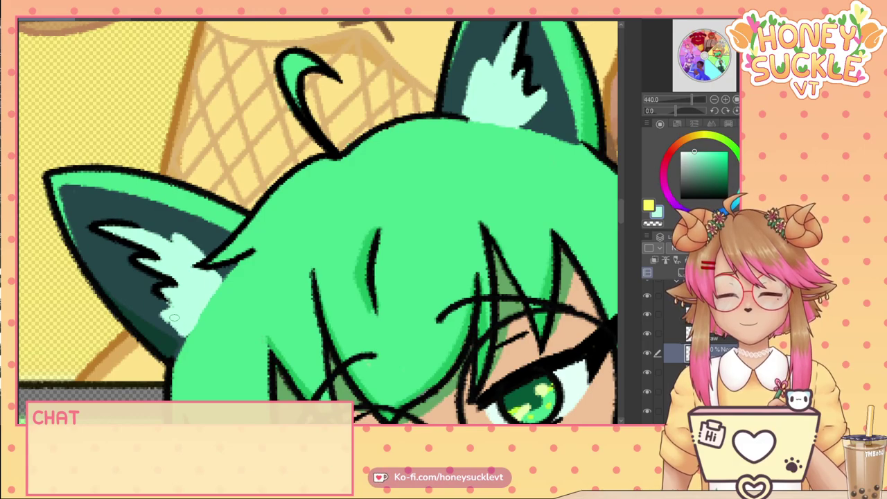
{"action": "scroll", "coordinate": [174, 317], "scroll_direction": "down", "scroll_amount": 3}
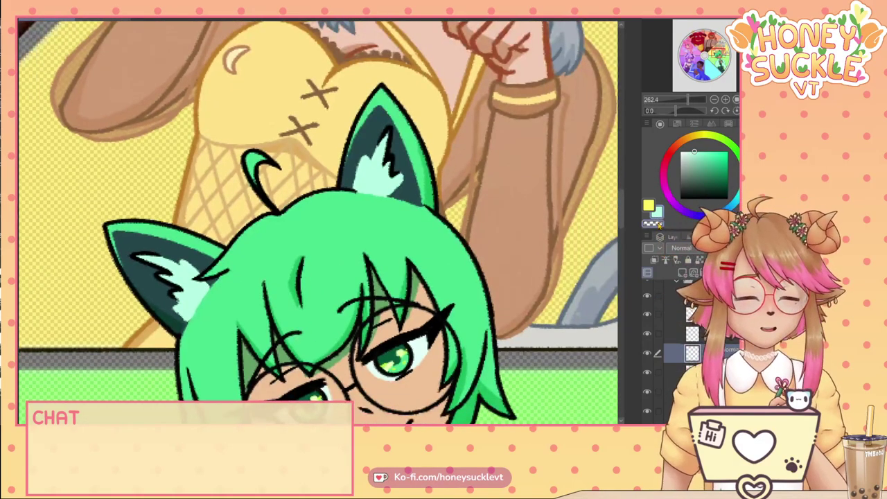
{"action": "scroll", "coordinate": [189, 318], "scroll_direction": "up", "scroll_amount": 3}
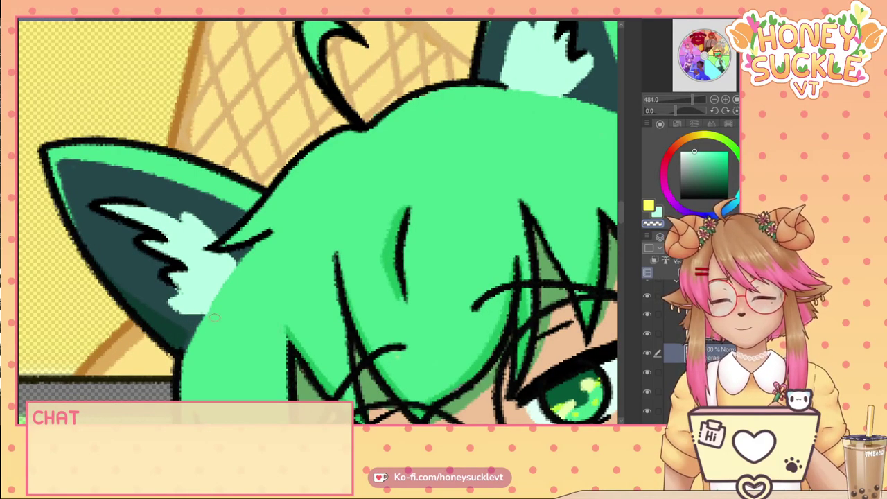
{"action": "scroll", "coordinate": [201, 324], "scroll_direction": "down", "scroll_amount": 5}
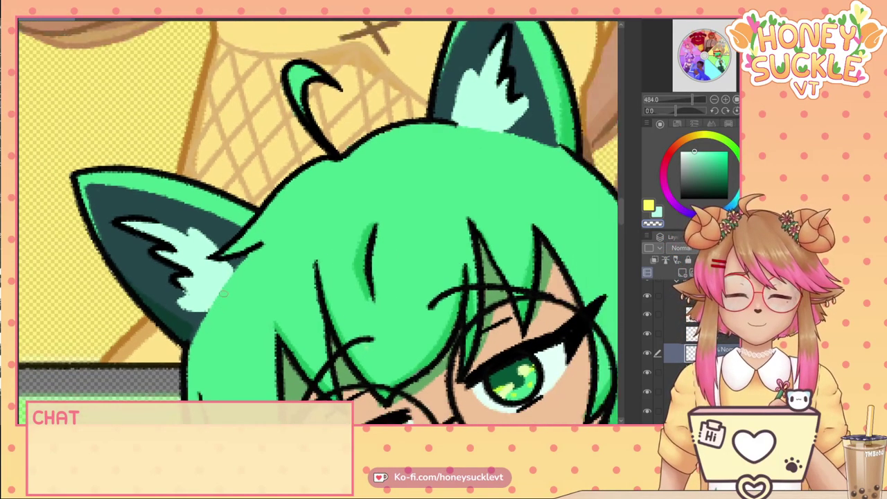
{"action": "scroll", "coordinate": [260, 253], "scroll_direction": "down", "scroll_amount": 4}
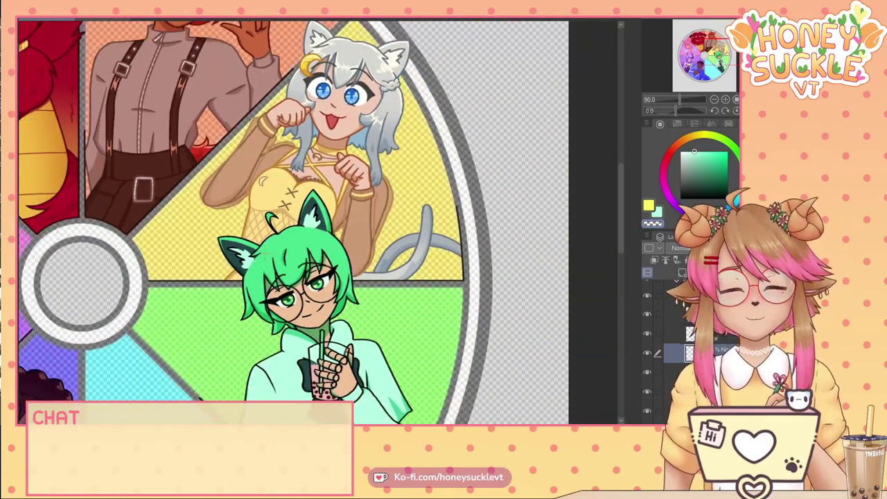
Sample the face's skin tone, shift it to a deeper orange-brown, and select the Multiply shading layer above the character's color folder.
{"action": "left_click_drag", "start_coordinate": [247, 279], "coordinate": [250, 182]}
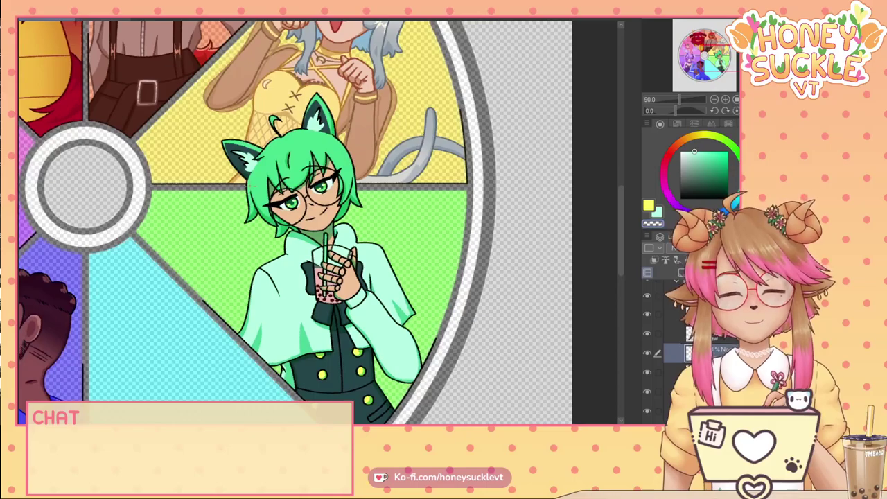
{"action": "scroll", "coordinate": [304, 204], "scroll_direction": "up", "scroll_amount": 3}
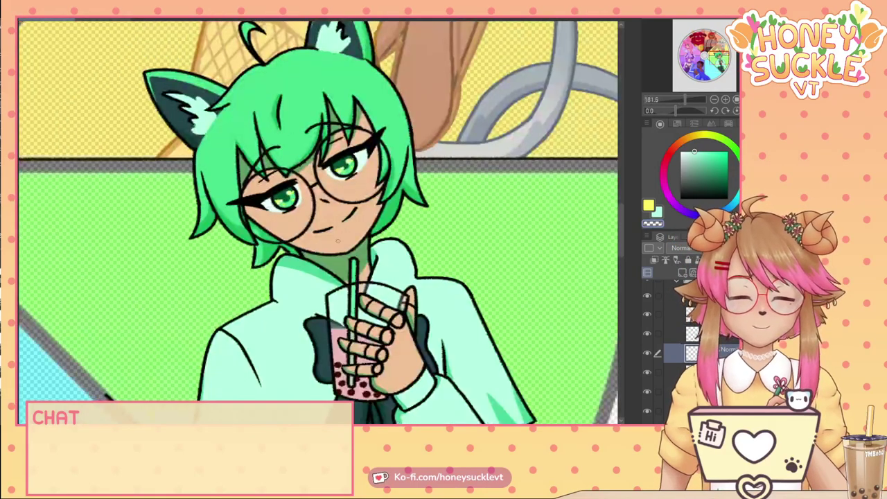
{"action": "left_click", "coordinate": [338, 237], "text": "alt"}
{"action": "left_click_drag", "start_coordinate": [710, 154], "coordinate": [708, 162]}
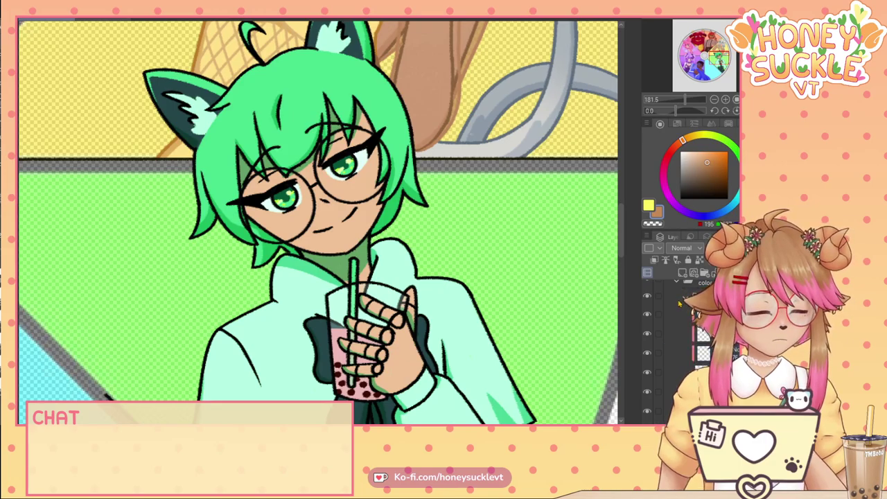
{"action": "left_click", "coordinate": [678, 283]}
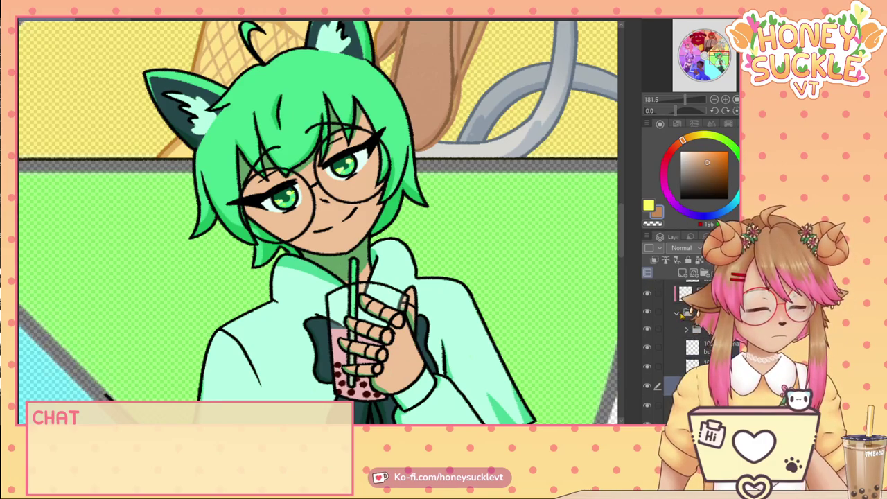
{"action": "left_click", "coordinate": [690, 292]}
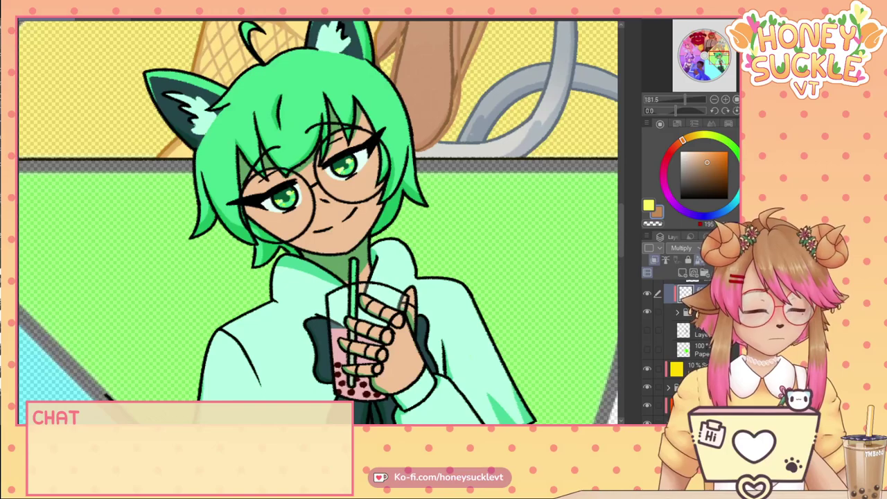
Repaint the green shadows on the neck and on the face beneath the bangs in orange-brown.
{"action": "left_click_drag", "start_coordinate": [334, 264], "coordinate": [343, 256]}
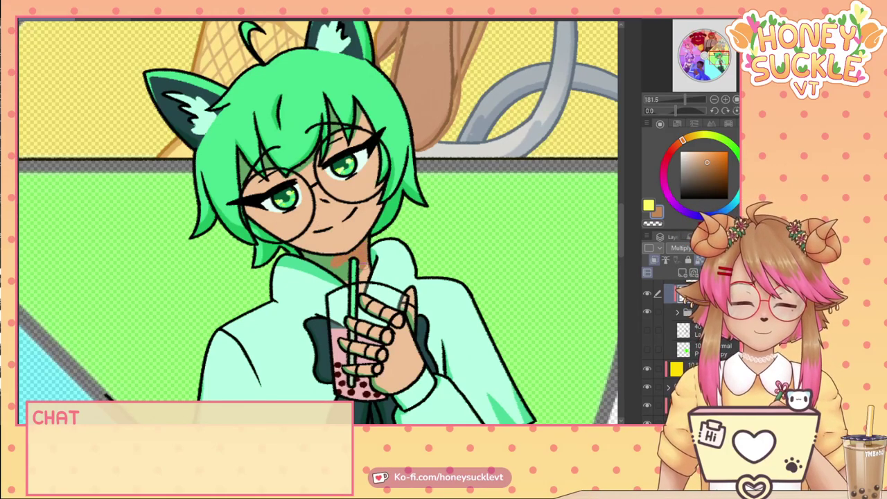
{"action": "scroll", "coordinate": [343, 260], "scroll_direction": "up", "scroll_amount": 1}
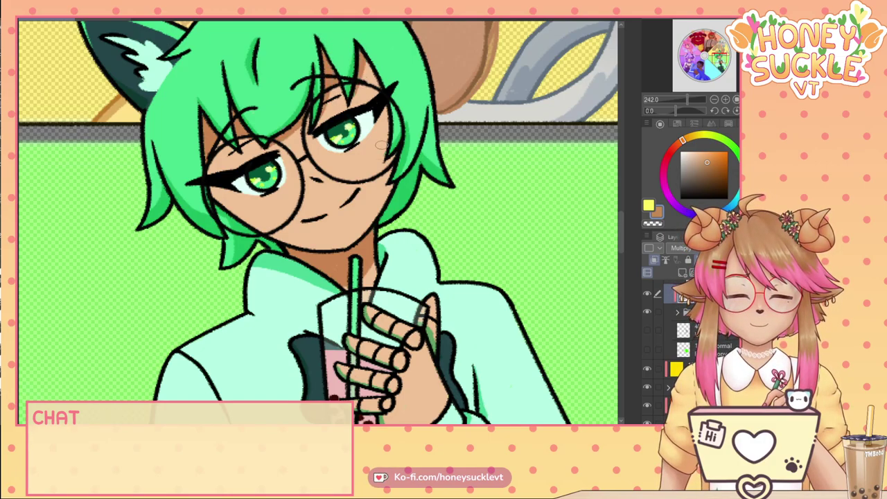
{"action": "scroll", "coordinate": [378, 152], "scroll_direction": "down", "scroll_amount": 2}
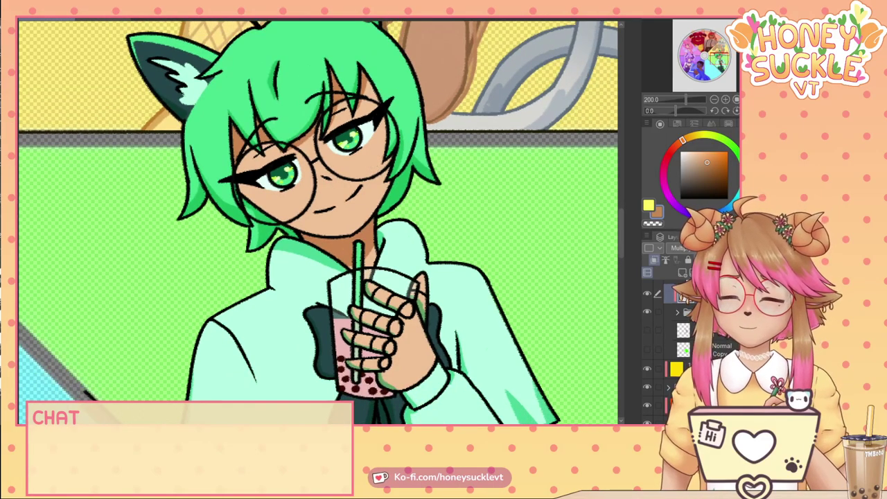
{"action": "scroll", "coordinate": [378, 164], "scroll_direction": "up", "scroll_amount": 3}
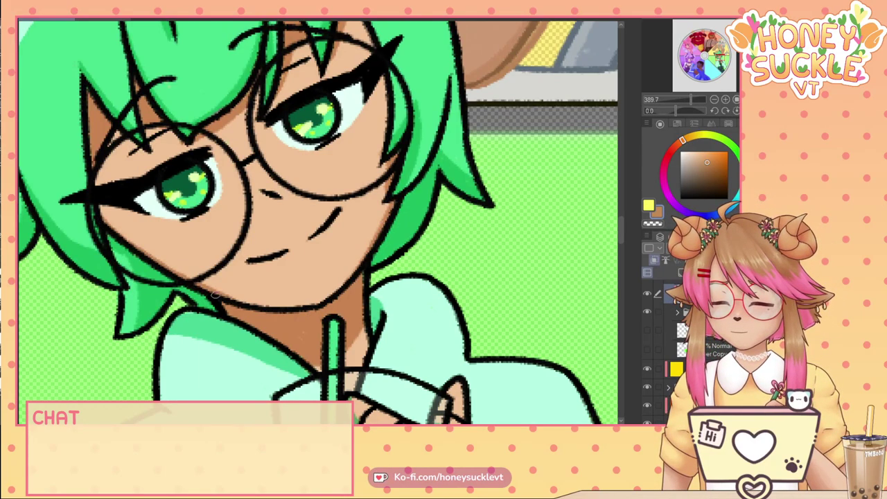
{"action": "scroll", "coordinate": [312, 278], "scroll_direction": "down", "scroll_amount": 3}
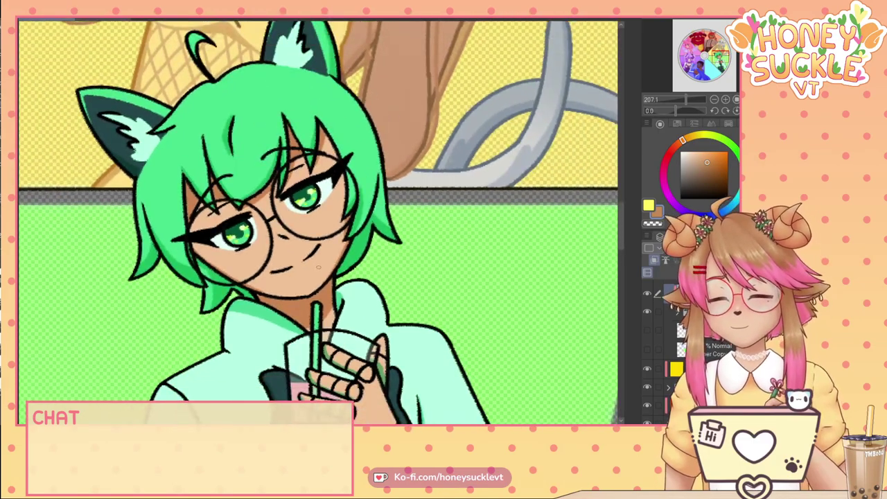
Sample the brown shadow color from the face and touch up the skin shading along the hairline and glasses.
{"action": "scroll", "coordinate": [318, 268], "scroll_direction": "up", "scroll_amount": 4}
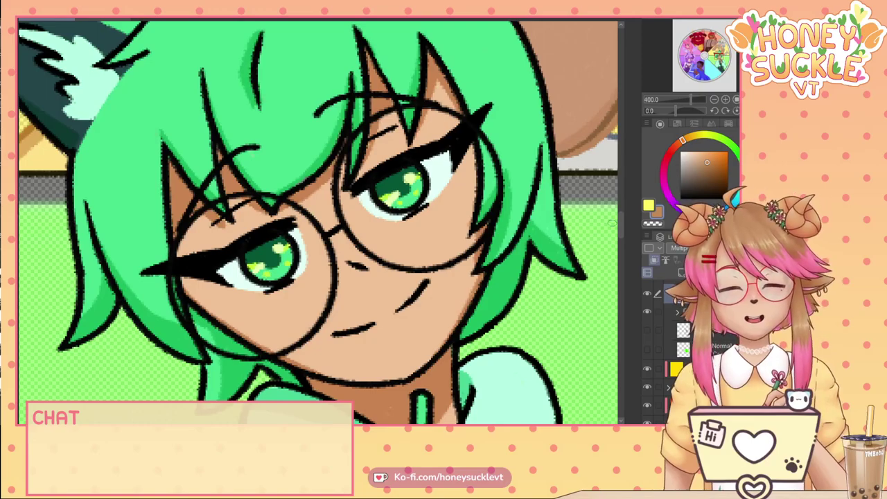
{"action": "scroll", "coordinate": [336, 148], "scroll_direction": "down", "scroll_amount": 3}
{"action": "scroll", "coordinate": [335, 148], "scroll_direction": "up", "scroll_amount": 2}
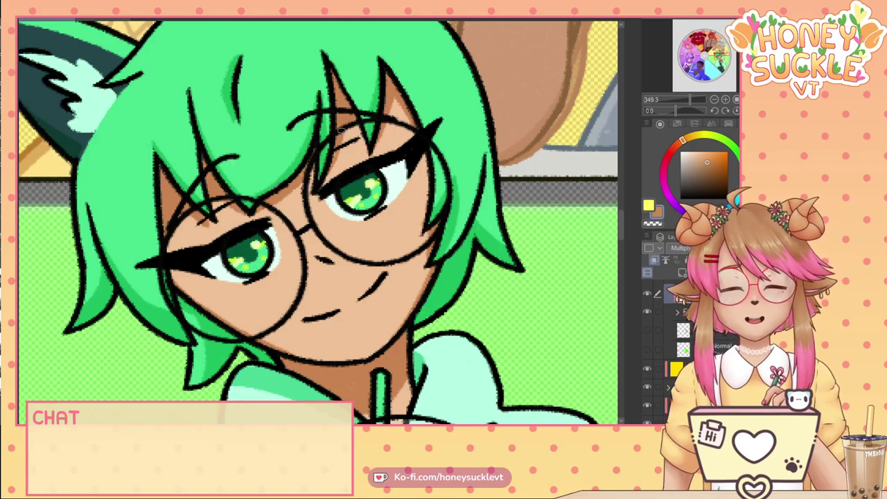
{"action": "left_click", "coordinate": [173, 204], "text": "alt"}
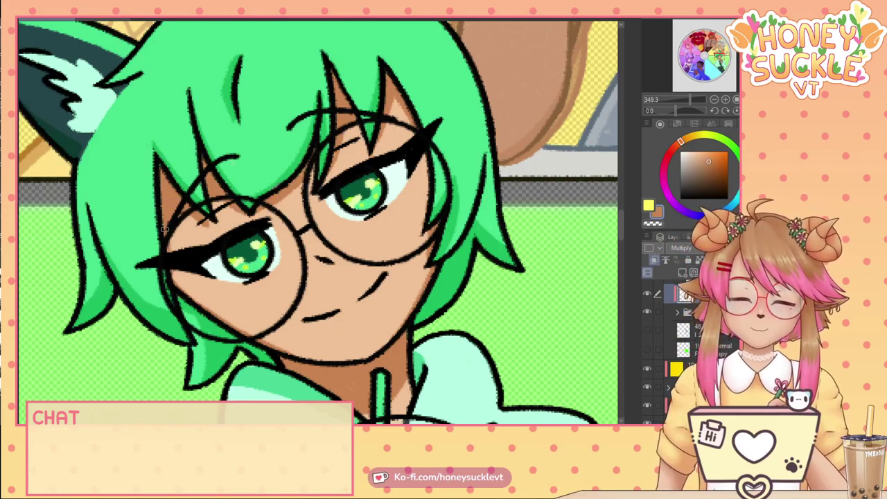
{"action": "scroll", "coordinate": [167, 232], "scroll_direction": "down", "scroll_amount": 2}
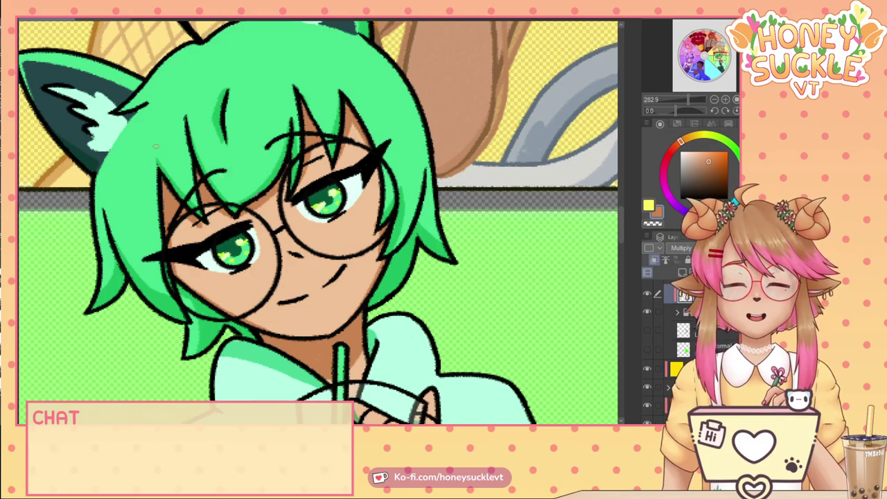
{"action": "left_click_drag", "start_coordinate": [168, 149], "coordinate": [224, 198]}
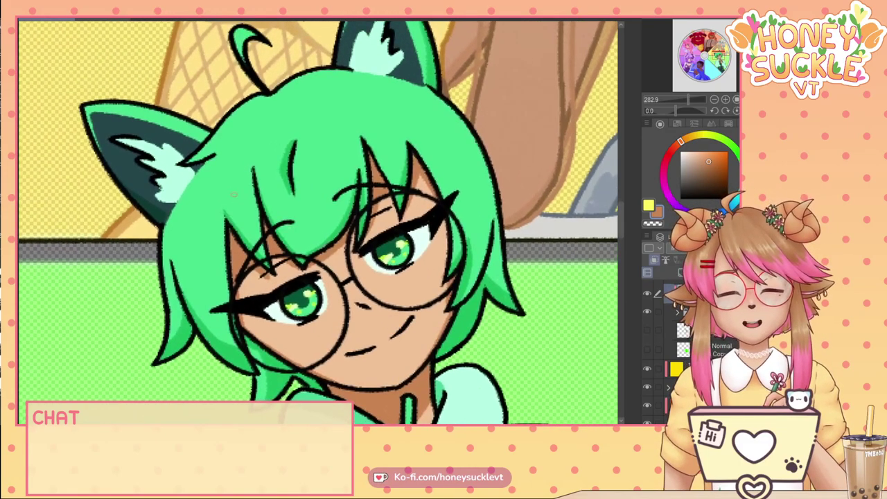
{"action": "scroll", "coordinate": [223, 199], "scroll_direction": "down", "scroll_amount": 5}
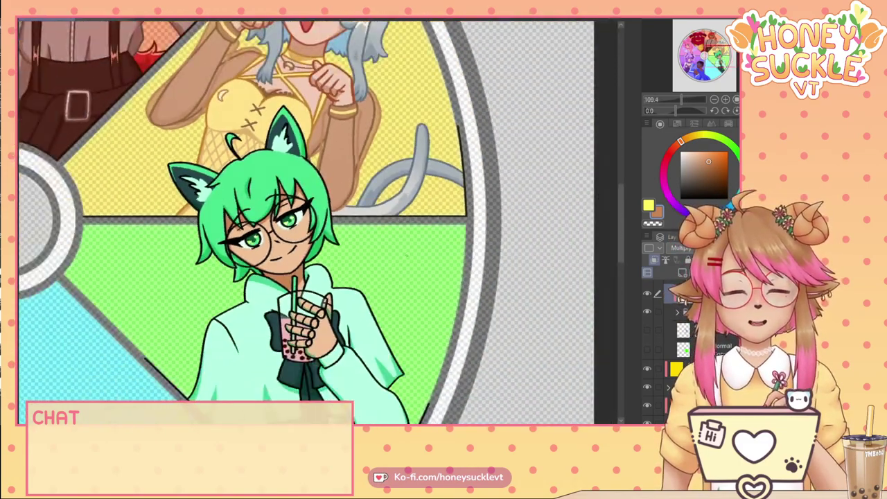
Recolor the green shadows on the fingers, thumb and palm edge of the hand holding the cup in orange-brown.
{"action": "scroll", "coordinate": [326, 360], "scroll_direction": "up", "scroll_amount": 5}
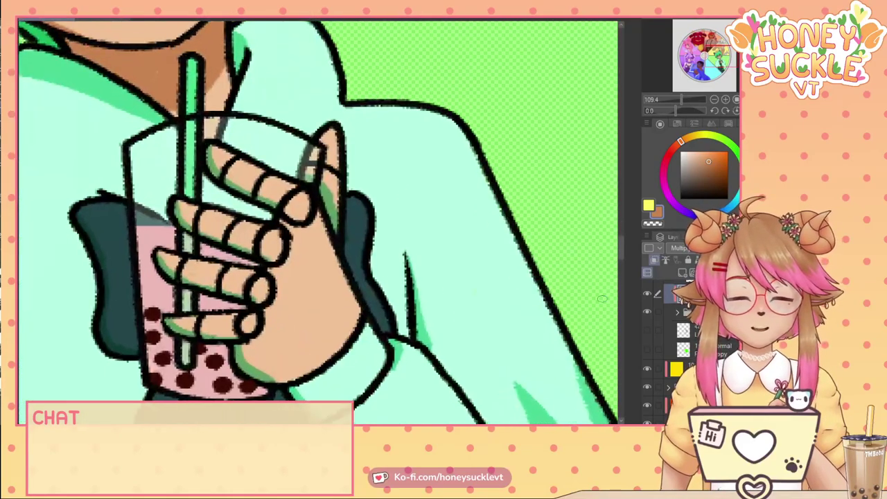
{"action": "mouse_move", "coordinate": [314, 178]}
{"action": "left_mouse_down"}
{"action": "mouse_move", "coordinate": [332, 199]}
{"action": "mouse_move", "coordinate": [330, 226]}
{"action": "left_mouse_up"}
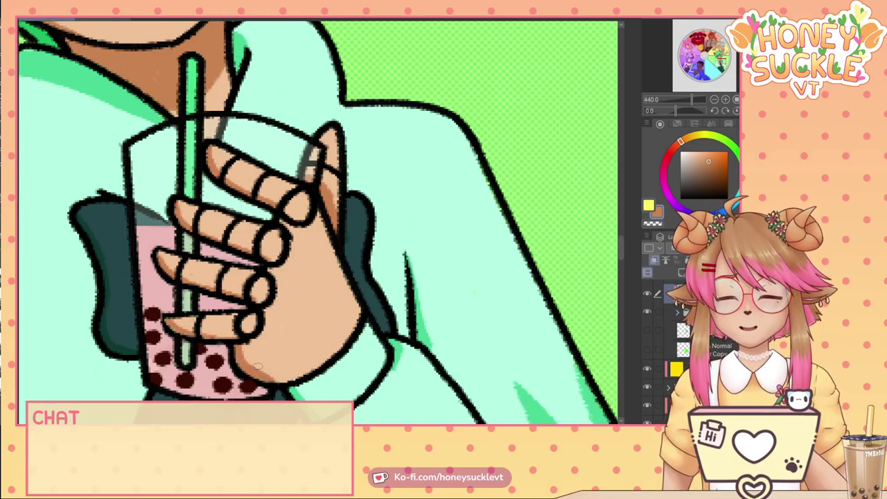
{"action": "scroll", "coordinate": [258, 366], "scroll_direction": "down", "scroll_amount": 8}
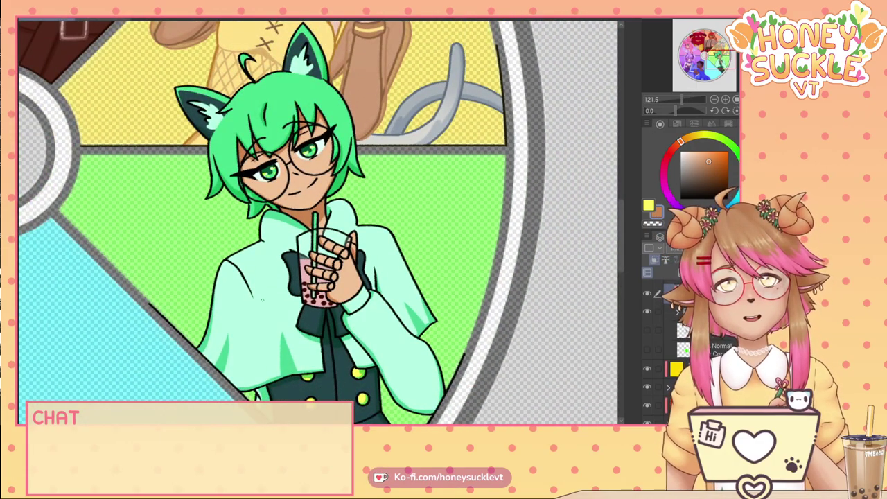
{"action": "left_click_drag", "start_coordinate": [249, 248], "coordinate": [245, 213]}
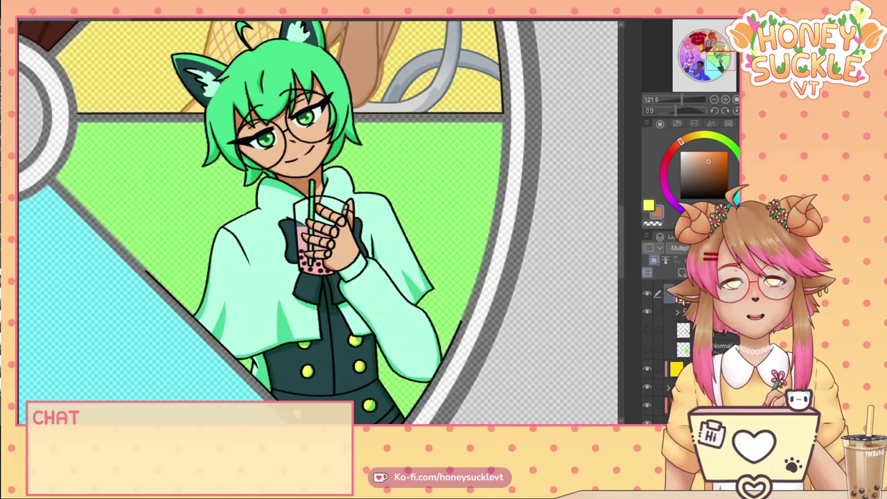
{"action": "scroll", "coordinate": [319, 222], "scroll_direction": "down", "scroll_amount": 3}
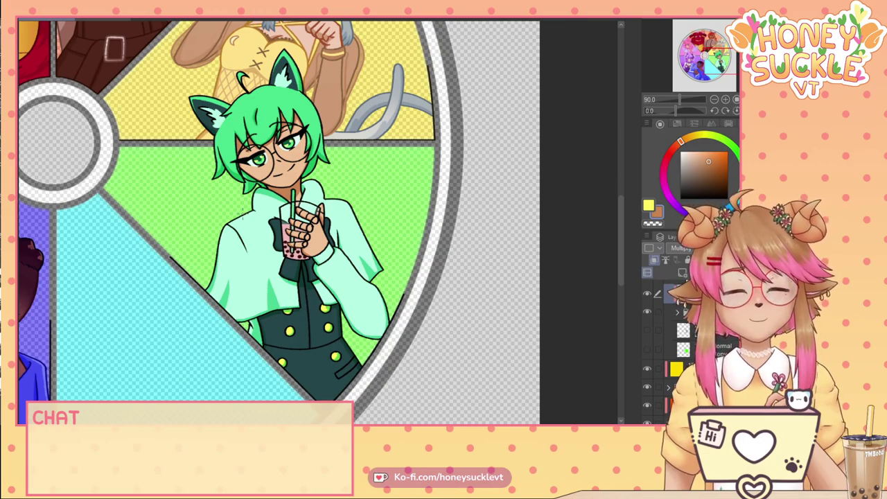
Sample the hair green, lighten it to a pale green, and set up a Screen highlight layer above the character's color folder.
{"action": "left_click", "coordinate": [270, 93], "text": "alt"}
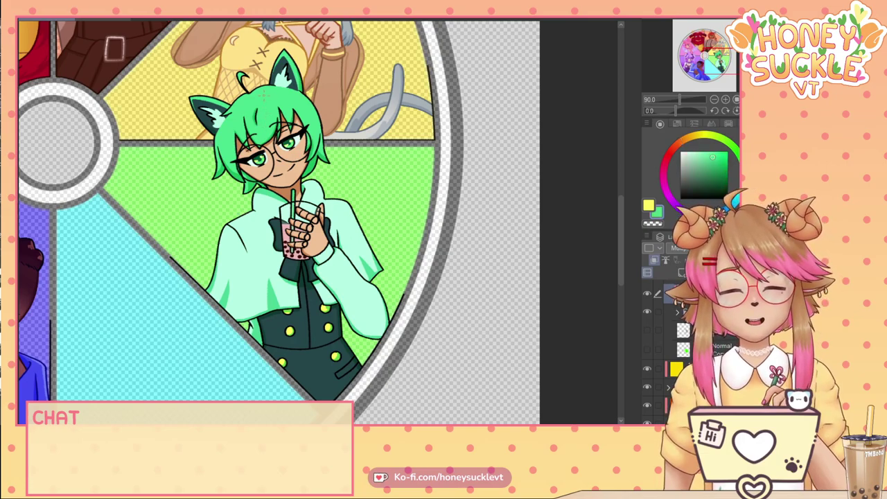
{"action": "left_click", "coordinate": [701, 151]}
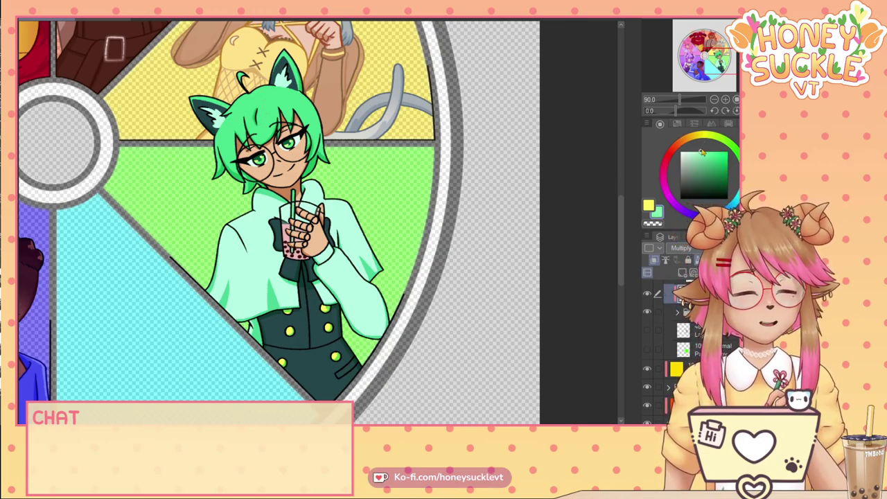
{"action": "left_click", "coordinate": [677, 313]}
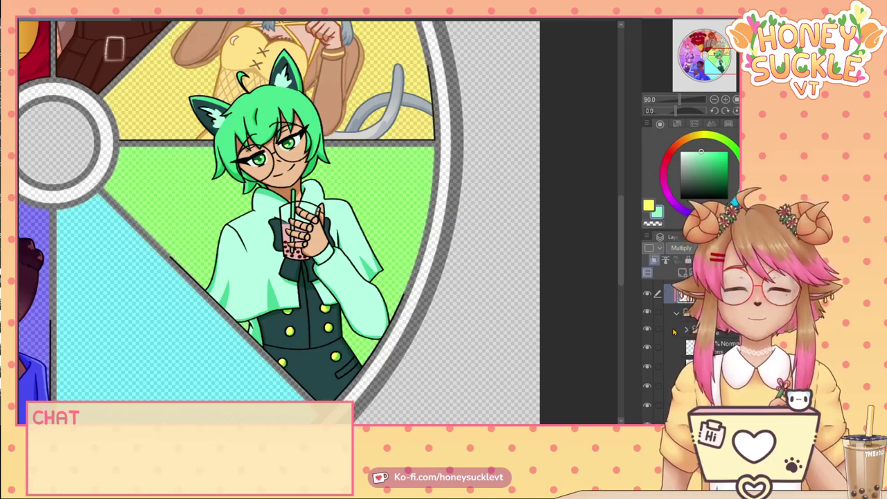
{"action": "scroll", "coordinate": [674, 332], "scroll_direction": "up", "scroll_amount": 1}
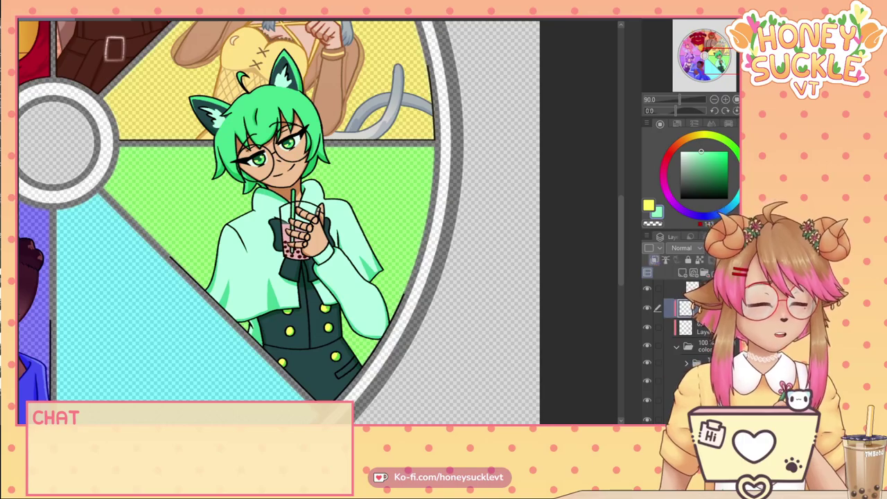
{"action": "left_click", "coordinate": [675, 55]}
{"action": "scroll", "coordinate": [214, 136], "scroll_direction": "up", "scroll_amount": 5}
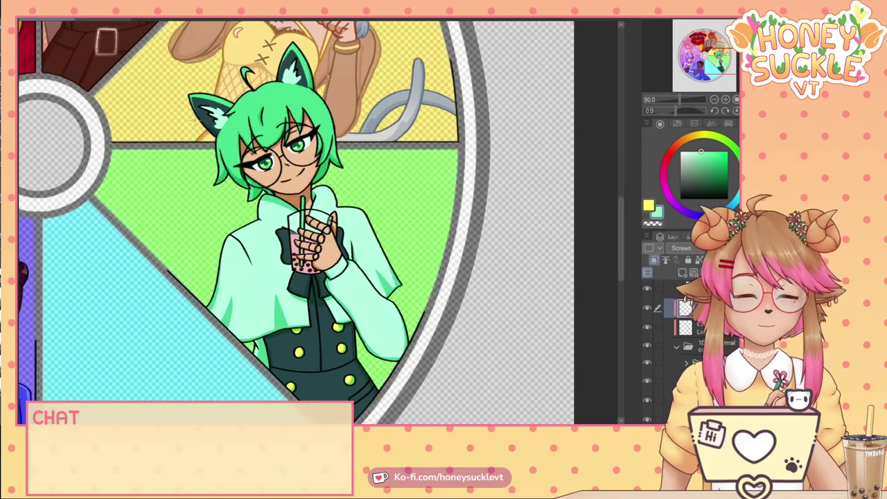
Paint pale green highlights along the edges of the side hair locks, and try a short streaked shine beside them.
{"action": "scroll", "coordinate": [213, 127], "scroll_direction": "up", "scroll_amount": 2}
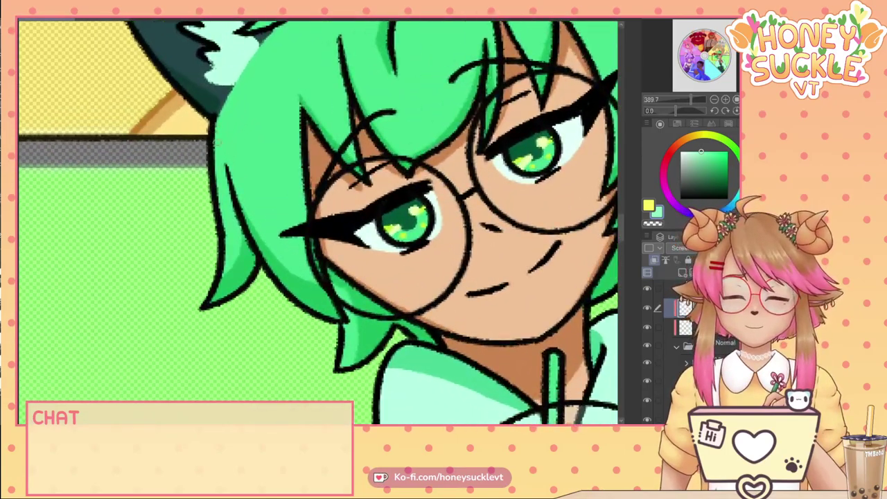
{"action": "mouse_move", "coordinate": [213, 123]}
{"action": "left_mouse_down"}
{"action": "mouse_move", "coordinate": [224, 239]}
{"action": "mouse_move", "coordinate": [201, 291]}
{"action": "left_mouse_up"}
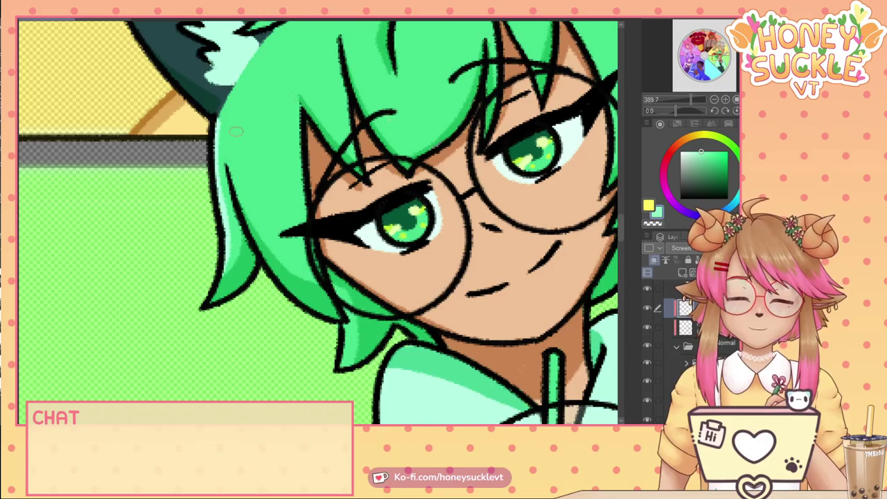
{"action": "left_click_drag", "start_coordinate": [235, 129], "coordinate": [234, 183]}
{"action": "key", "text": "ctrl+z"}
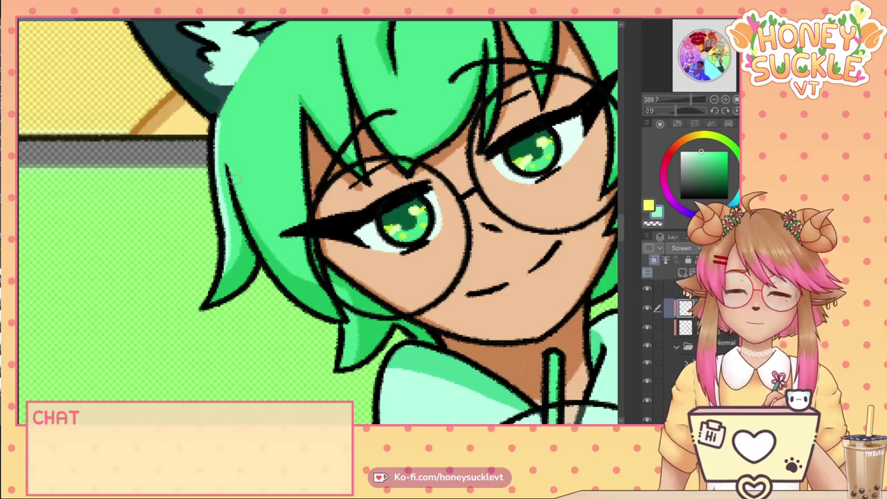
{"action": "mouse_move", "coordinate": [228, 141]}
{"action": "left_mouse_down"}
{"action": "mouse_move", "coordinate": [237, 199]}
{"action": "mouse_move", "coordinate": [235, 187]}
{"action": "mouse_move", "coordinate": [257, 229]}
{"action": "left_mouse_up"}
{"action": "mouse_move", "coordinate": [229, 166]}
{"action": "left_mouse_down"}
{"action": "mouse_move", "coordinate": [245, 189]}
{"action": "mouse_move", "coordinate": [260, 161]}
{"action": "mouse_move", "coordinate": [278, 170]}
{"action": "mouse_move", "coordinate": [226, 183]}
{"action": "left_mouse_up"}
{"action": "scroll", "coordinate": [226, 177], "scroll_direction": "down", "scroll_amount": 2}
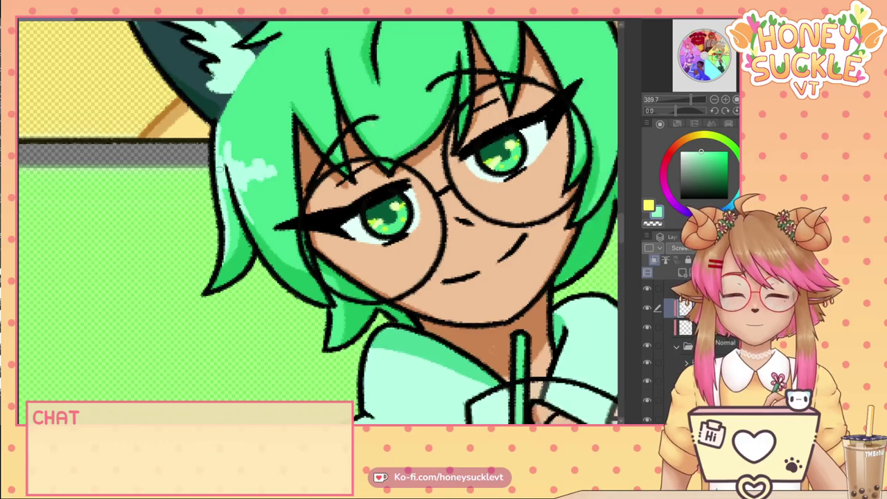
{"action": "scroll", "coordinate": [220, 166], "scroll_direction": "down", "scroll_amount": 2}
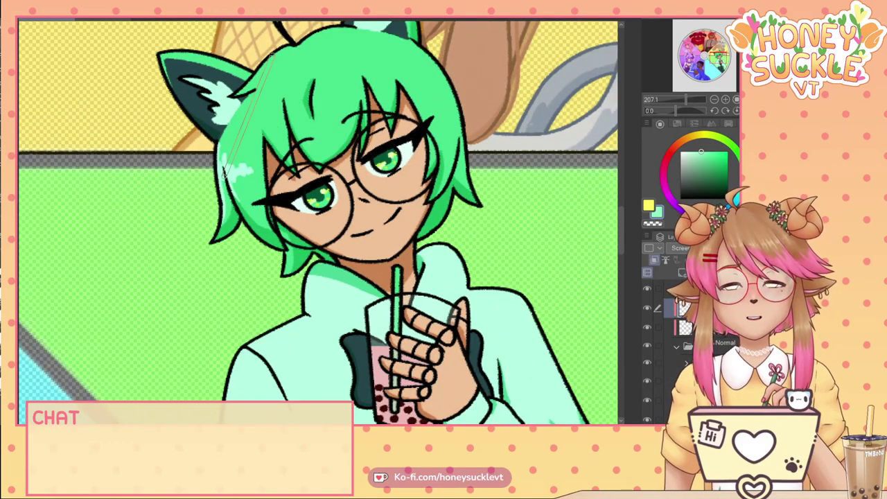
Try painting a streaked shine band across the side hair and up between the pointed bangs.
{"action": "scroll", "coordinate": [260, 94], "scroll_direction": "up", "scroll_amount": 3}
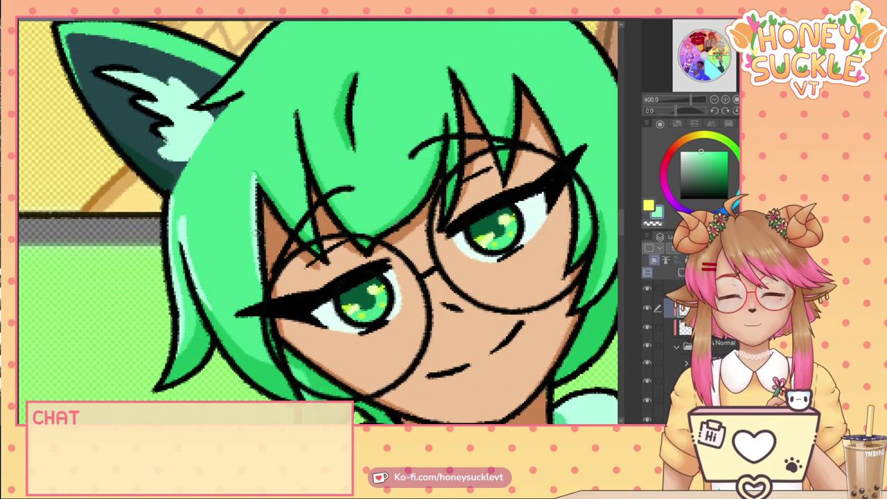
{"action": "mouse_move", "coordinate": [188, 239]}
{"action": "left_mouse_down"}
{"action": "mouse_move", "coordinate": [206, 255]}
{"action": "mouse_move", "coordinate": [208, 236]}
{"action": "mouse_move", "coordinate": [224, 245]}
{"action": "mouse_move", "coordinate": [226, 230]}
{"action": "mouse_move", "coordinate": [251, 235]}
{"action": "left_mouse_up"}
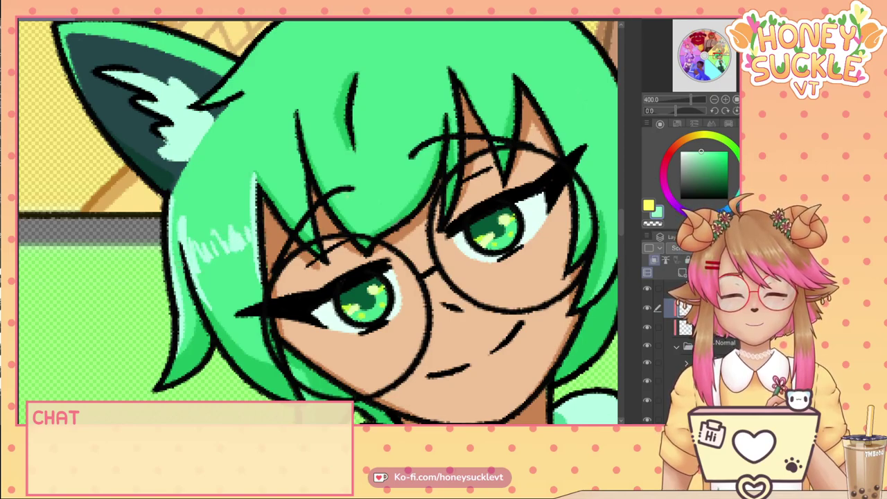
{"action": "left_click_drag", "start_coordinate": [181, 250], "coordinate": [173, 263]}
{"action": "mouse_move", "coordinate": [296, 111]}
{"action": "left_mouse_down"}
{"action": "mouse_move", "coordinate": [336, 204]}
{"action": "mouse_move", "coordinate": [323, 154]}
{"action": "mouse_move", "coordinate": [341, 141]}
{"action": "left_mouse_up"}
{"action": "mouse_move", "coordinate": [257, 172]}
{"action": "left_mouse_down"}
{"action": "mouse_move", "coordinate": [279, 201]}
{"action": "mouse_move", "coordinate": [275, 189]}
{"action": "mouse_move", "coordinate": [301, 159]}
{"action": "left_mouse_up"}
{"action": "scroll", "coordinate": [300, 161], "scroll_direction": "down", "scroll_amount": 3}
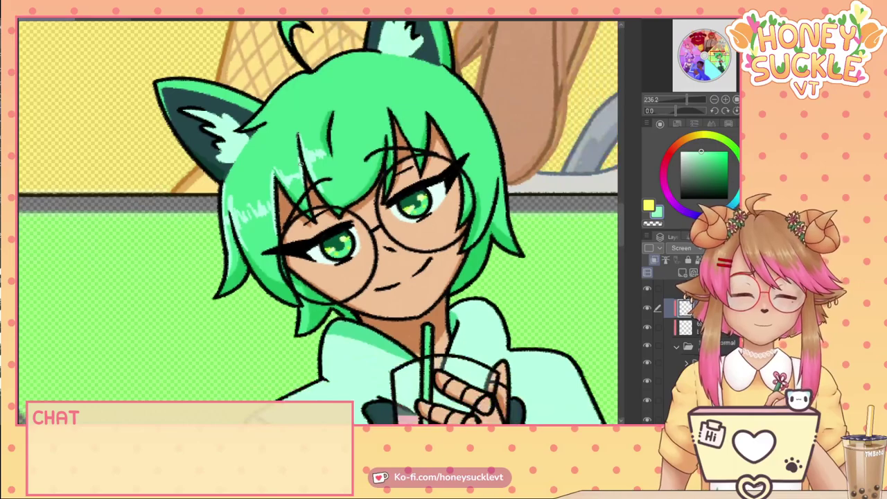
Rotate the canvas view to 30 degrees and paint pale rim highlights along the outer edges of the crown and side lock.
{"action": "left_click", "coordinate": [726, 111]}
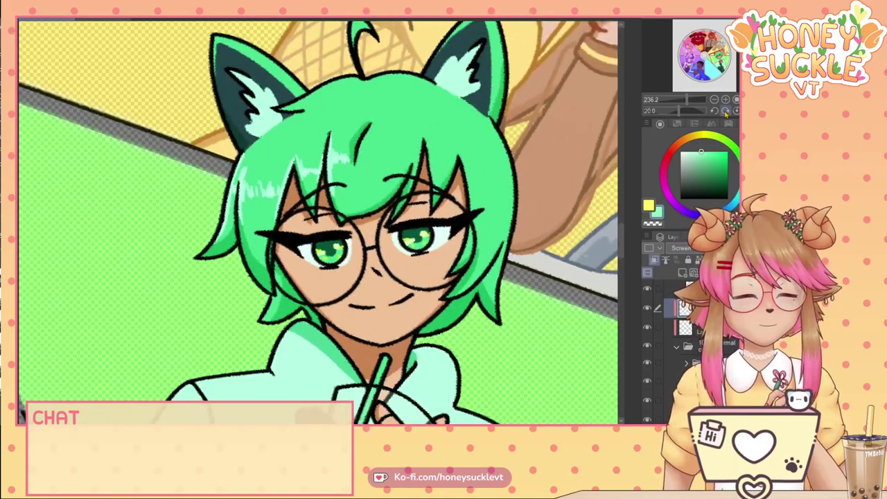
{"action": "left_click", "coordinate": [726, 111]}
{"action": "left_click", "coordinate": [726, 111]}
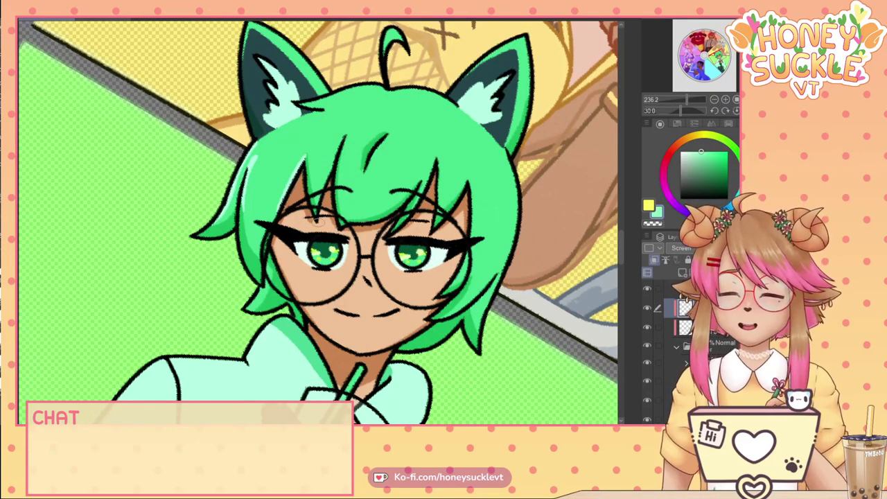
{"action": "scroll", "coordinate": [400, 84], "scroll_direction": "up", "scroll_amount": 2}
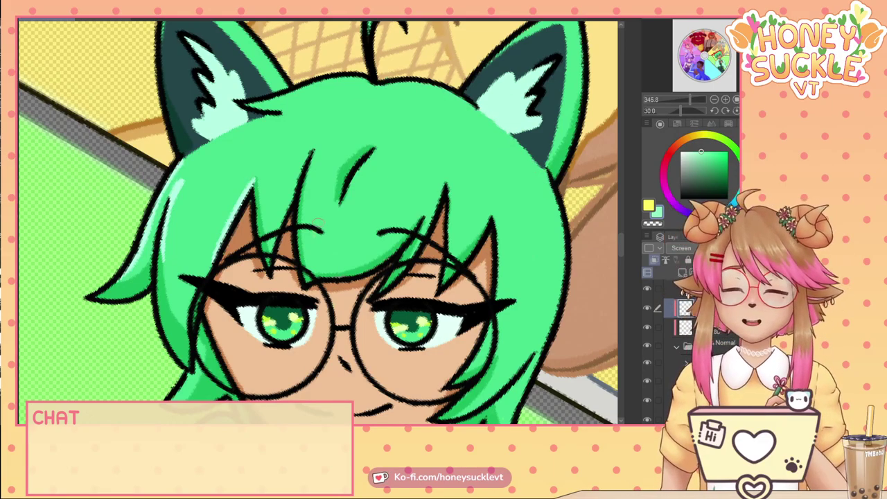
{"action": "mouse_move", "coordinate": [381, 80]}
{"action": "left_mouse_down"}
{"action": "mouse_move", "coordinate": [468, 104]}
{"action": "mouse_move", "coordinate": [537, 167]}
{"action": "mouse_move", "coordinate": [558, 229]}
{"action": "mouse_move", "coordinate": [562, 309]}
{"action": "left_mouse_up"}
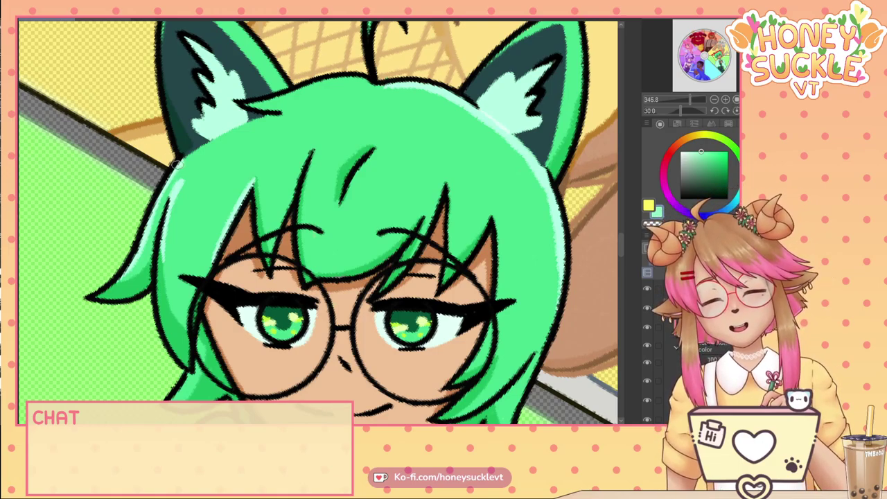
{"action": "left_click_drag", "start_coordinate": [177, 164], "coordinate": [117, 275]}
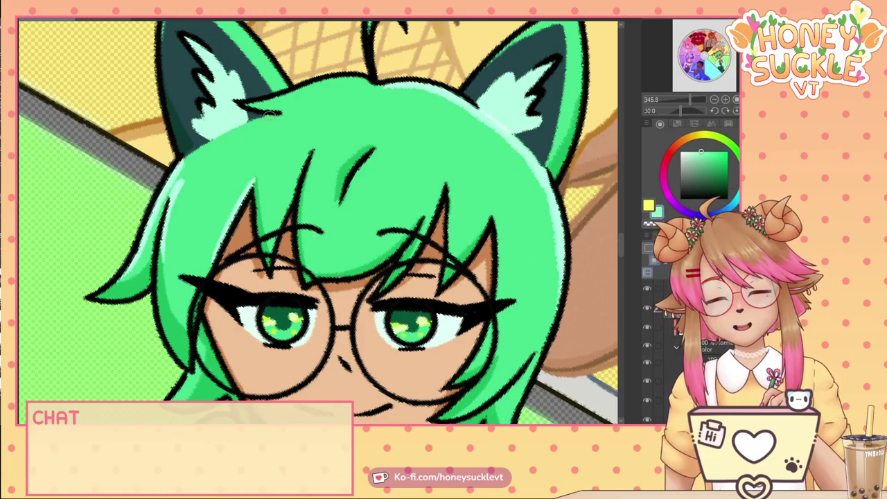
Paint a pale rim highlight from the small tuft by the ear down the crown's edge, undoing and repainting the stroke.
{"action": "left_click_drag", "start_coordinate": [276, 112], "coordinate": [185, 153]}
{"action": "left_click_drag", "start_coordinate": [245, 125], "coordinate": [210, 149]}
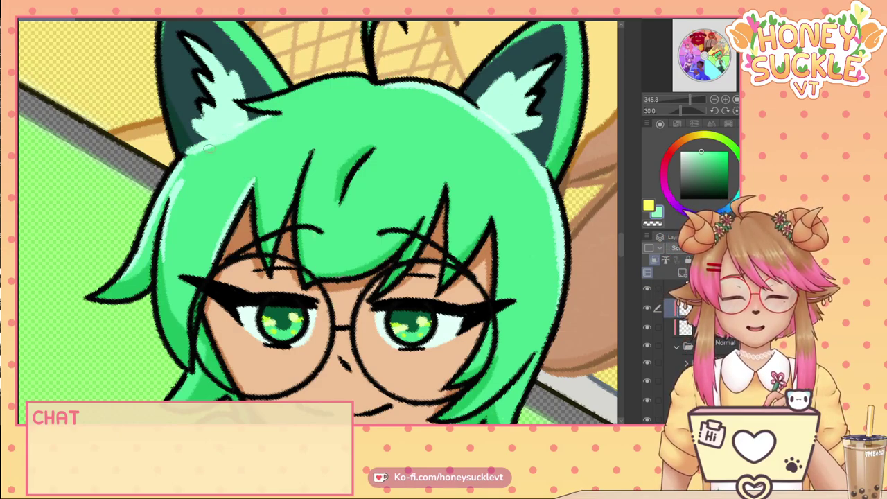
{"action": "key", "text": "ctrl+z"}
{"action": "key", "text": "ctrl+z"}
{"action": "key", "text": "ctrl+z"}
{"action": "key", "text": "ctrl+y"}
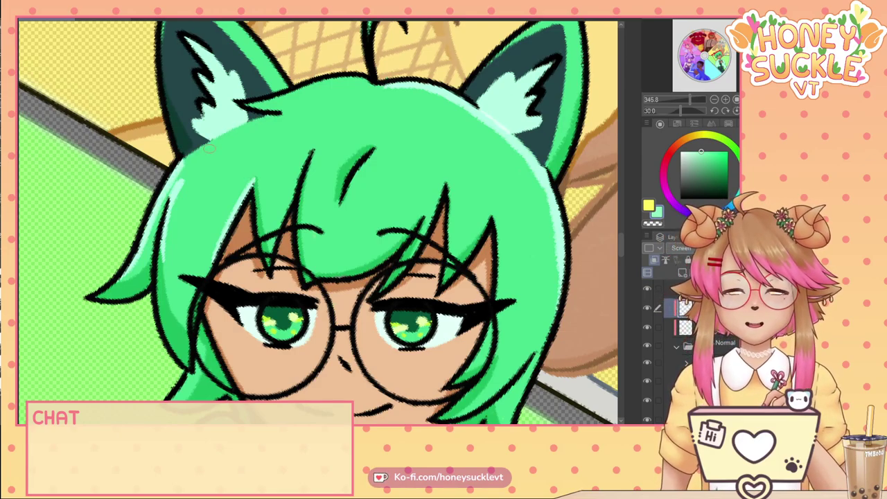
{"action": "left_click_drag", "start_coordinate": [277, 112], "coordinate": [174, 169]}
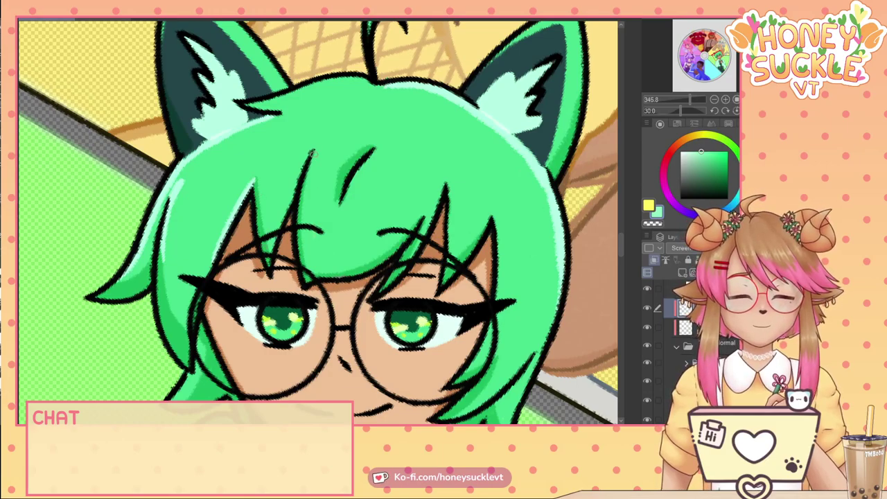
Paint pale edge highlights and a streaked shine band across the large central bang.
{"action": "left_click_drag", "start_coordinate": [308, 161], "coordinate": [306, 275]}
{"action": "mouse_move", "coordinate": [311, 239]}
{"action": "left_mouse_down"}
{"action": "mouse_move", "coordinate": [310, 216]}
{"action": "mouse_move", "coordinate": [357, 233]}
{"action": "left_mouse_up"}
{"action": "left_click_drag", "start_coordinate": [437, 186], "coordinate": [399, 241]}
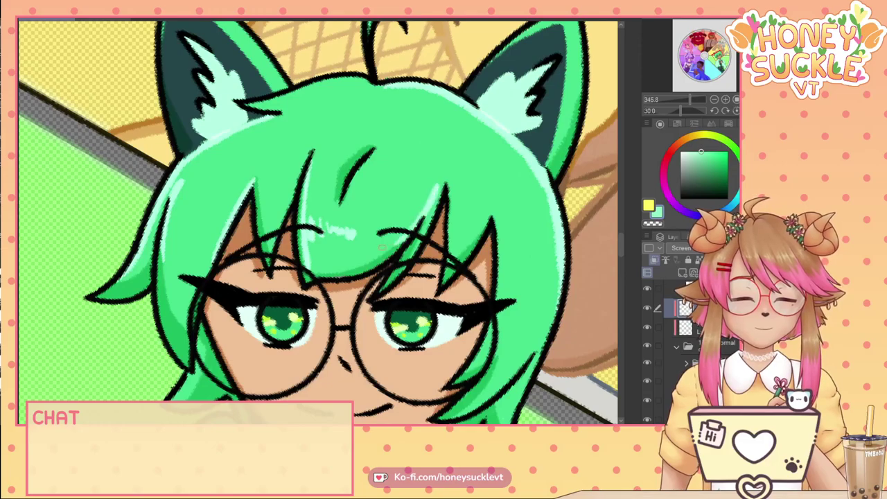
{"action": "left_click_drag", "start_coordinate": [425, 209], "coordinate": [367, 260]}
{"action": "left_click_drag", "start_coordinate": [429, 213], "coordinate": [420, 234]}
{"action": "mouse_move", "coordinate": [445, 185]}
{"action": "left_mouse_down"}
{"action": "mouse_move", "coordinate": [423, 235]}
{"action": "mouse_move", "coordinate": [374, 253]}
{"action": "mouse_move", "coordinate": [360, 238]}
{"action": "left_mouse_up"}
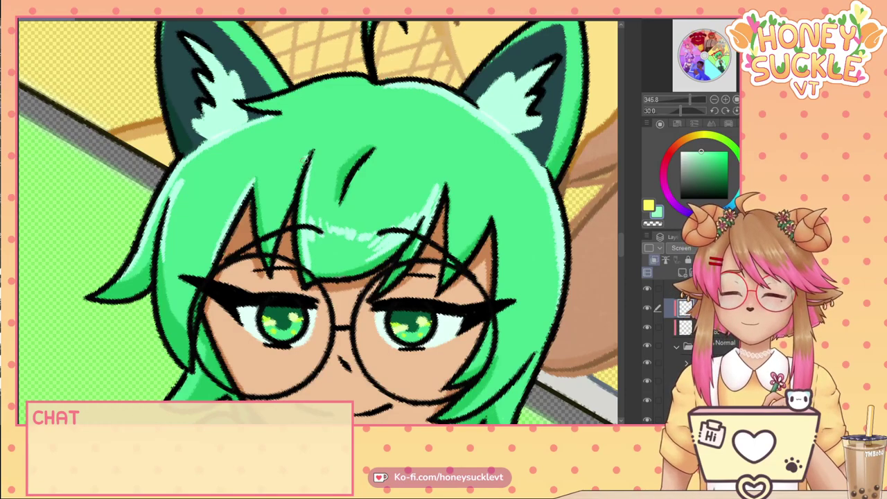
Add pale highlights and shine streaks to the narrow pointed lock beside the central bang.
{"action": "left_click_drag", "start_coordinate": [305, 157], "coordinate": [272, 253]}
{"action": "left_click_drag", "start_coordinate": [277, 215], "coordinate": [269, 252]}
{"action": "mouse_move", "coordinate": [294, 191]}
{"action": "left_mouse_down"}
{"action": "mouse_move", "coordinate": [269, 232]}
{"action": "mouse_move", "coordinate": [260, 232]}
{"action": "left_mouse_up"}
{"action": "left_click_drag", "start_coordinate": [257, 177], "coordinate": [264, 235]}
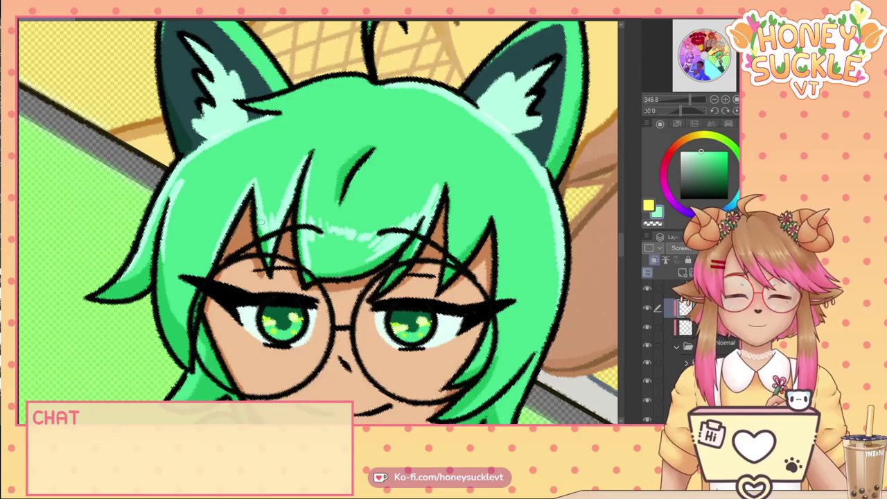
Continue the streaked shine band across the side bangs to the outward-flicking lock.
{"action": "left_click_drag", "start_coordinate": [233, 207], "coordinate": [212, 240]}
{"action": "left_click_drag", "start_coordinate": [218, 214], "coordinate": [200, 238]}
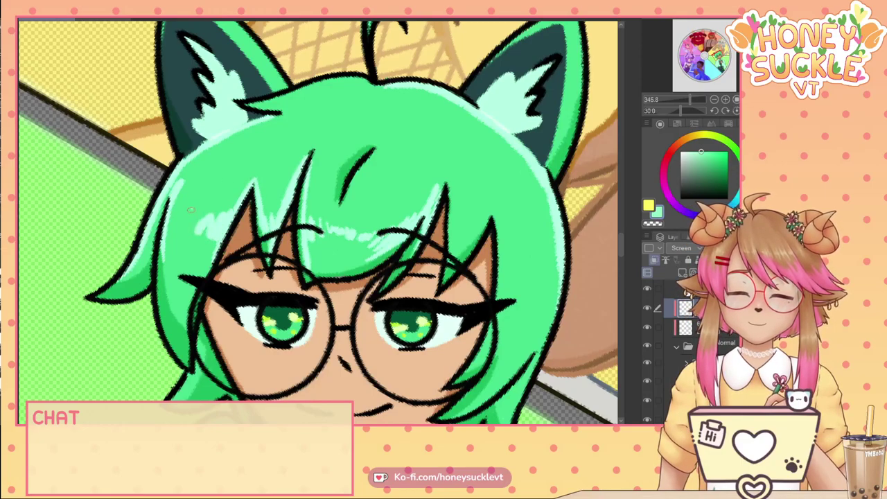
{"action": "left_click_drag", "start_coordinate": [193, 208], "coordinate": [182, 240]}
{"action": "left_click_drag", "start_coordinate": [187, 213], "coordinate": [168, 233]}
{"action": "left_click_drag", "start_coordinate": [176, 200], "coordinate": [170, 221]}
{"action": "left_click_drag", "start_coordinate": [170, 228], "coordinate": [164, 240]}
{"action": "left_click_drag", "start_coordinate": [165, 201], "coordinate": [151, 232]}
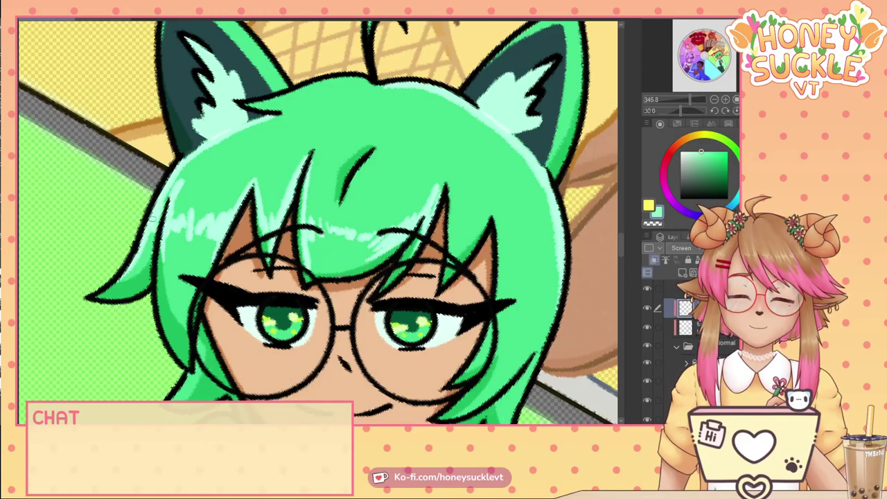
Paint the edge highlight and shine streaks on the opposite side hair and fill the band in the lock beside it.
{"action": "mouse_move", "coordinate": [494, 219]}
{"action": "left_mouse_down"}
{"action": "mouse_move", "coordinate": [497, 281]}
{"action": "mouse_move", "coordinate": [500, 273]}
{"action": "left_mouse_up"}
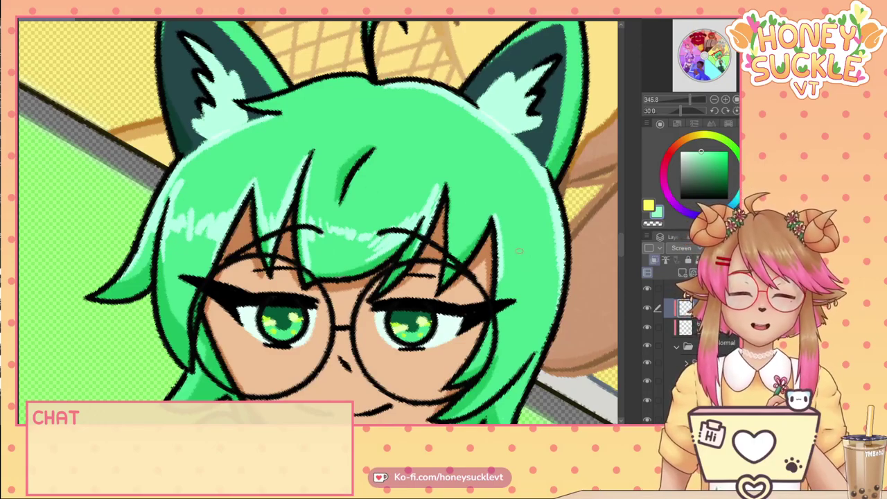
{"action": "mouse_move", "coordinate": [504, 233]}
{"action": "left_mouse_down"}
{"action": "mouse_move", "coordinate": [519, 250]}
{"action": "mouse_move", "coordinate": [541, 249]}
{"action": "left_mouse_up"}
{"action": "left_click_drag", "start_coordinate": [544, 217], "coordinate": [545, 290]}
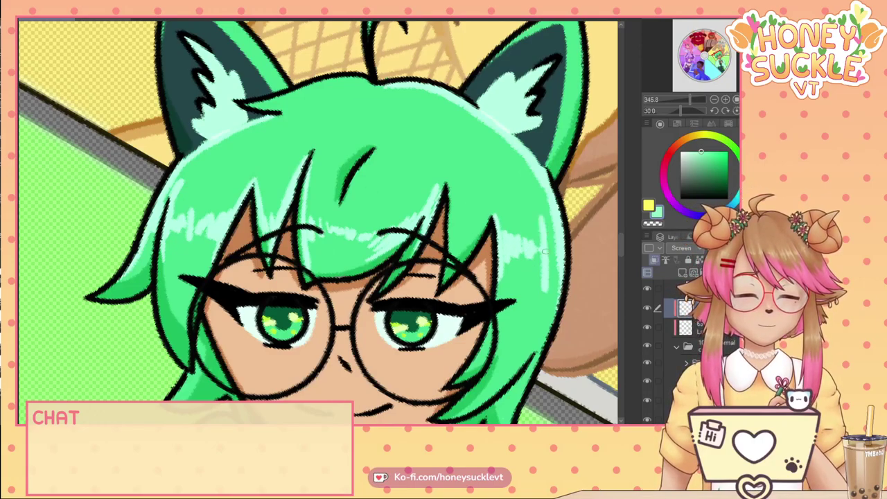
{"action": "left_click_drag", "start_coordinate": [546, 252], "coordinate": [553, 240]}
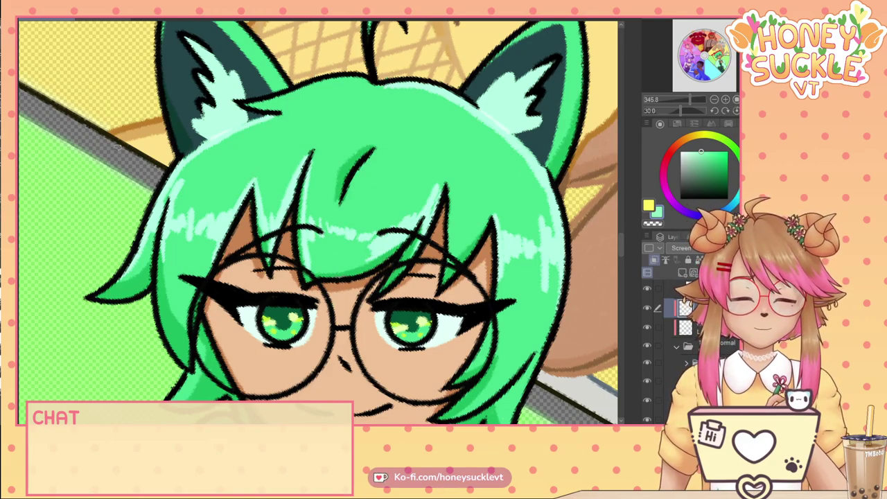
{"action": "mouse_move", "coordinate": [448, 226]}
{"action": "left_mouse_down"}
{"action": "mouse_move", "coordinate": [469, 235]}
{"action": "mouse_move", "coordinate": [489, 220]}
{"action": "mouse_move", "coordinate": [469, 247]}
{"action": "left_mouse_up"}
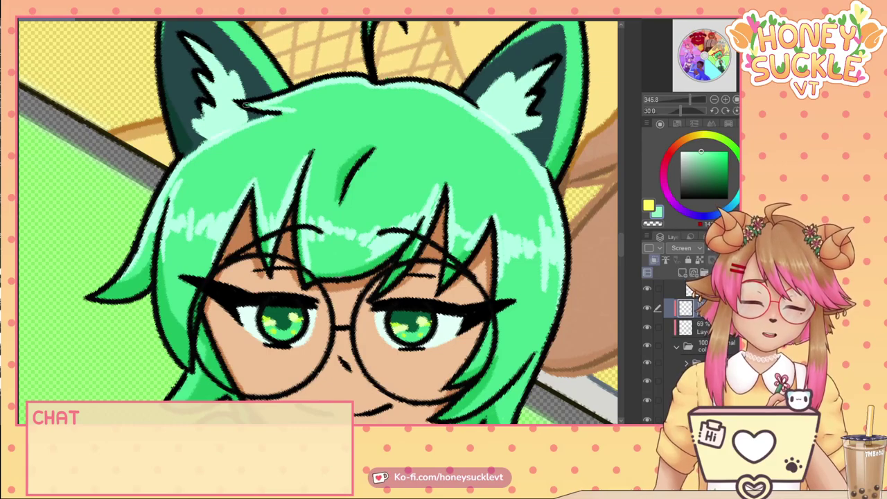
Add small pale highlights to the lower hair locks on both sides of the face, beside the glasses.
{"action": "scroll", "coordinate": [277, 107], "scroll_direction": "down", "scroll_amount": 3}
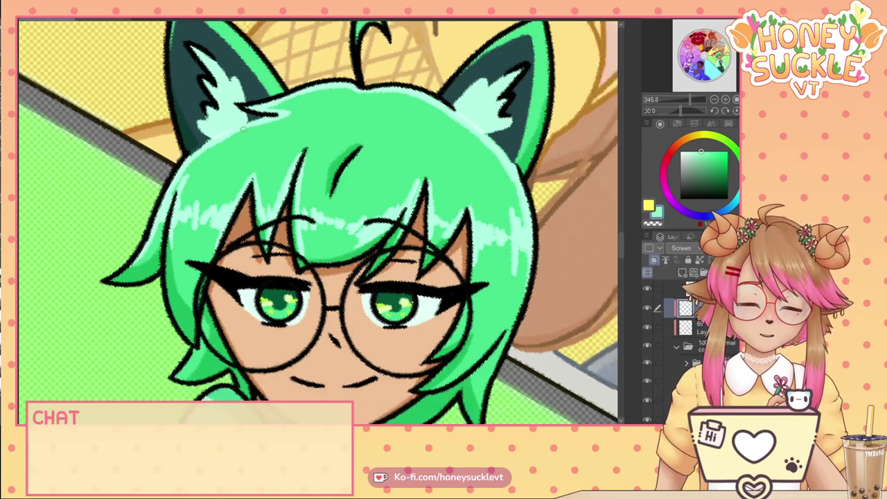
{"action": "scroll", "coordinate": [276, 108], "scroll_direction": "down", "scroll_amount": 2}
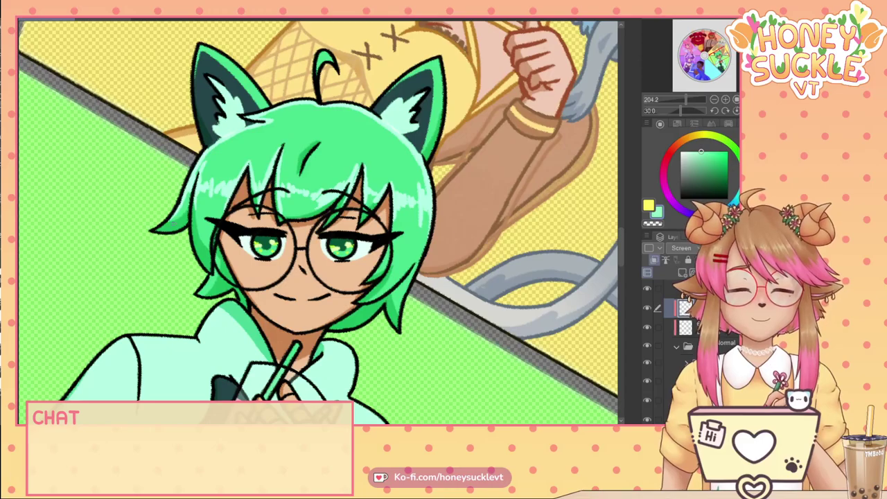
{"action": "scroll", "coordinate": [298, 149], "scroll_direction": "up", "scroll_amount": 2}
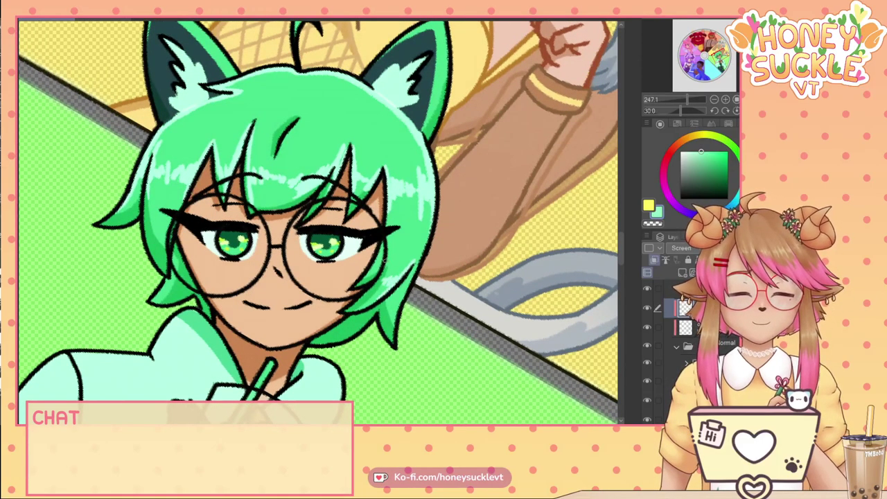
{"action": "left_click_drag", "start_coordinate": [381, 265], "coordinate": [366, 279]}
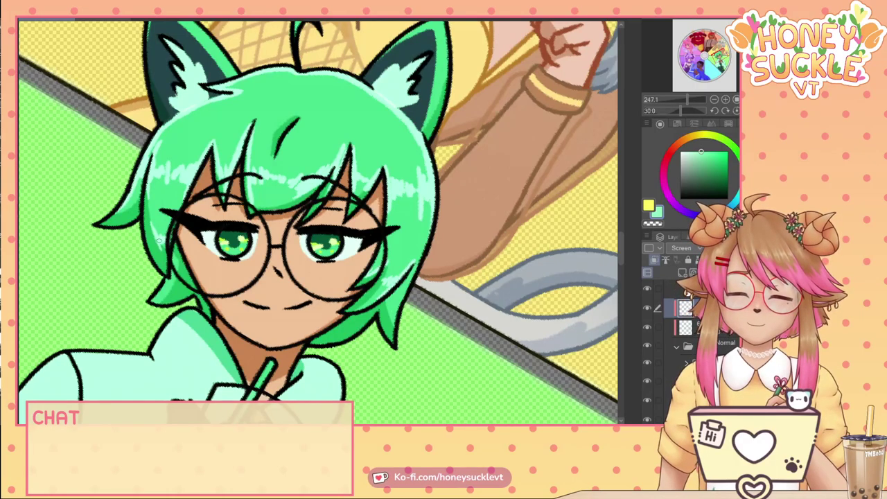
{"action": "left_click_drag", "start_coordinate": [167, 241], "coordinate": [162, 254]}
{"action": "scroll", "coordinate": [182, 275], "scroll_direction": "down", "scroll_amount": 1}
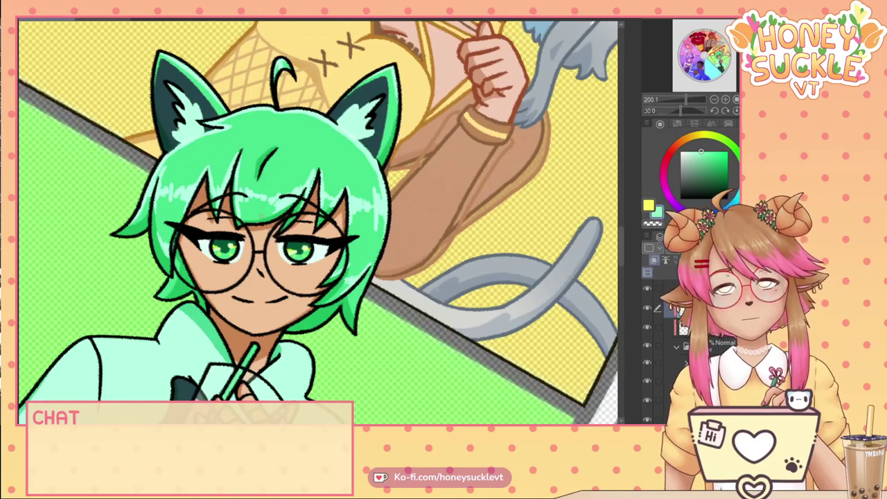
Reset the canvas rotation to 0 and review the shaded character beside the neighbouring wheel segments.
{"action": "scroll", "coordinate": [200, 181], "scroll_direction": "down", "scroll_amount": 3}
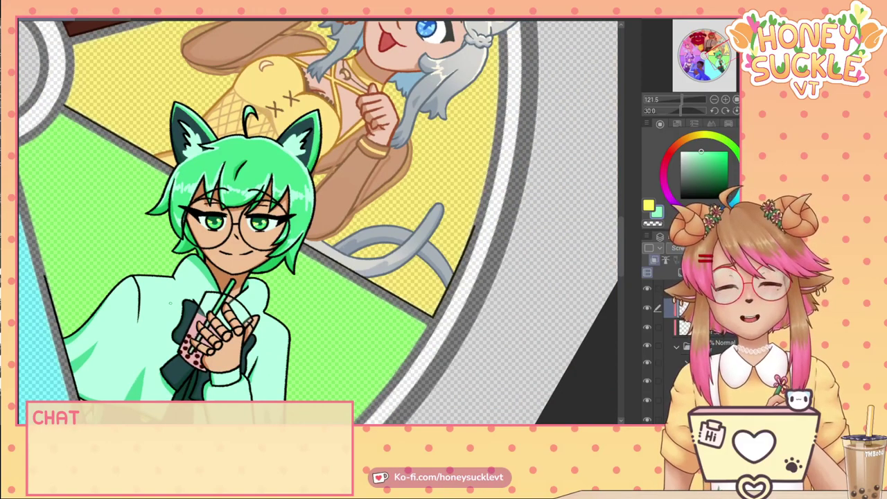
{"action": "left_click_drag", "start_coordinate": [211, 333], "coordinate": [279, 244]}
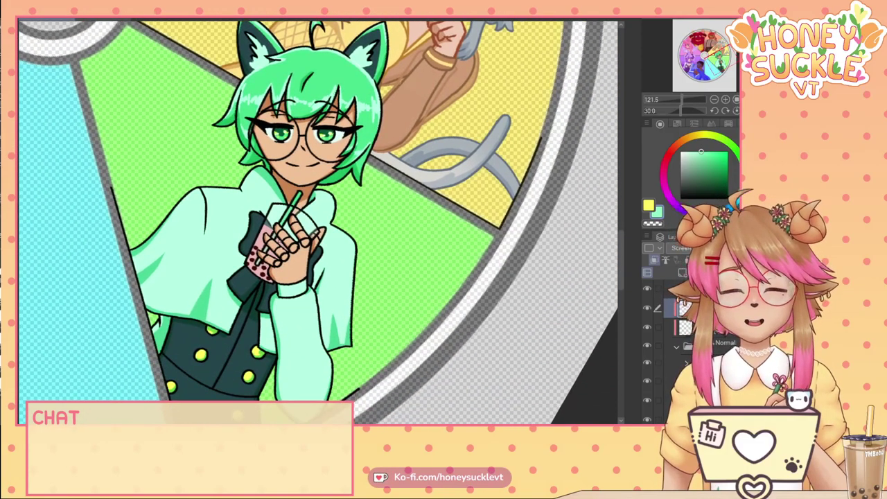
{"action": "left_click", "coordinate": [735, 112]}
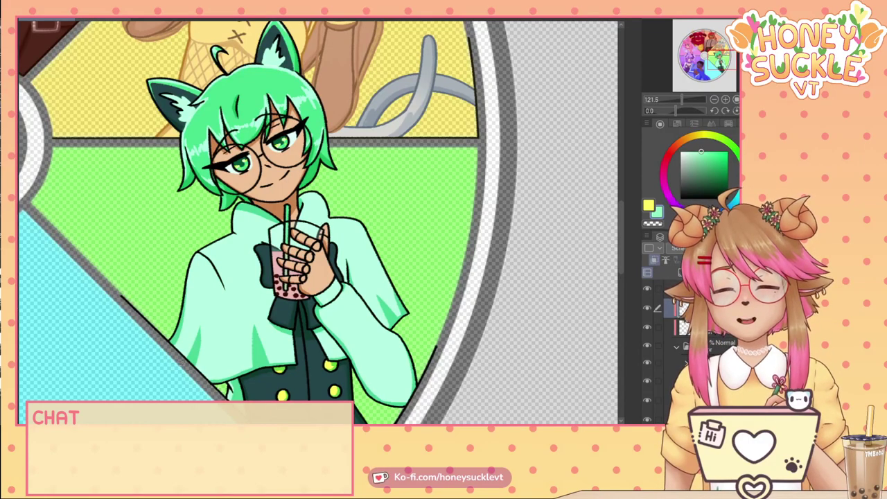
{"action": "scroll", "coordinate": [211, 294], "scroll_direction": "up", "scroll_amount": 2}
{"action": "scroll", "coordinate": [223, 234], "scroll_direction": "up", "scroll_amount": 3}
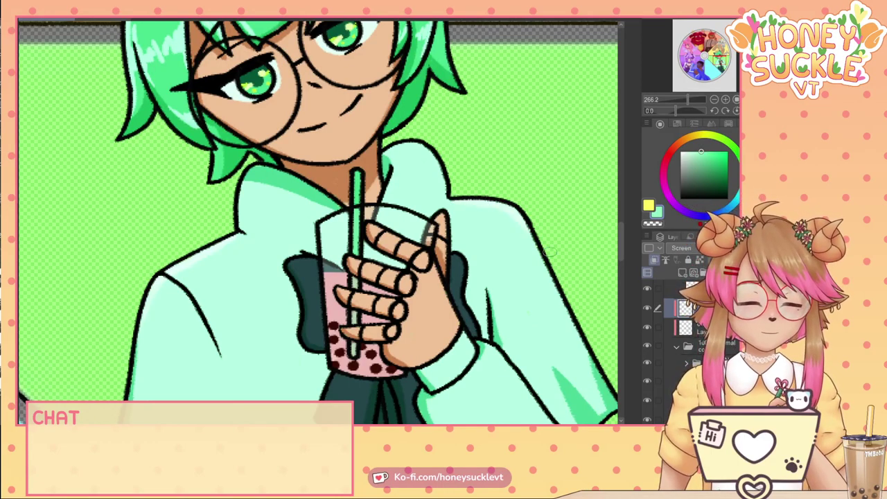
{"action": "key", "text": "ctrl+0"}
{"action": "scroll", "coordinate": [555, 236], "scroll_direction": "down", "scroll_amount": 2}
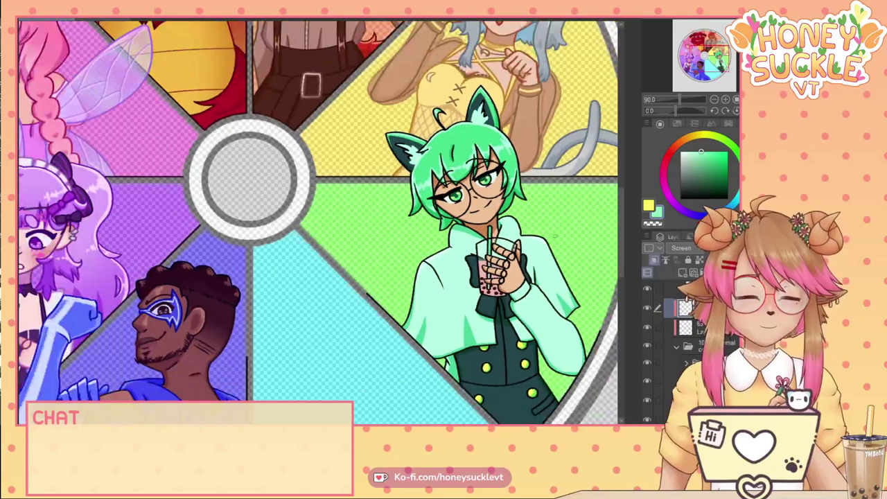
{"action": "scroll", "coordinate": [556, 235], "scroll_direction": "down", "scroll_amount": 2}
{"action": "scroll", "coordinate": [553, 233], "scroll_direction": "up", "scroll_amount": 2}
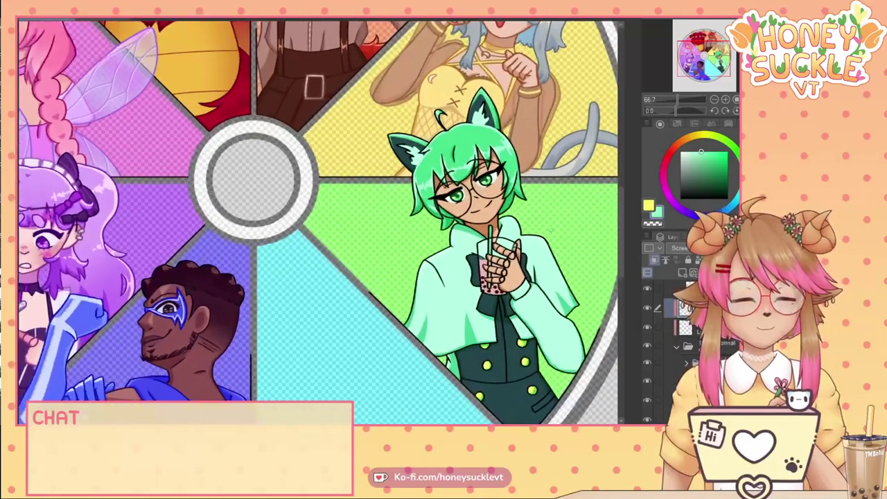
{"action": "scroll", "coordinate": [552, 228], "scroll_direction": "up", "scroll_amount": 1}
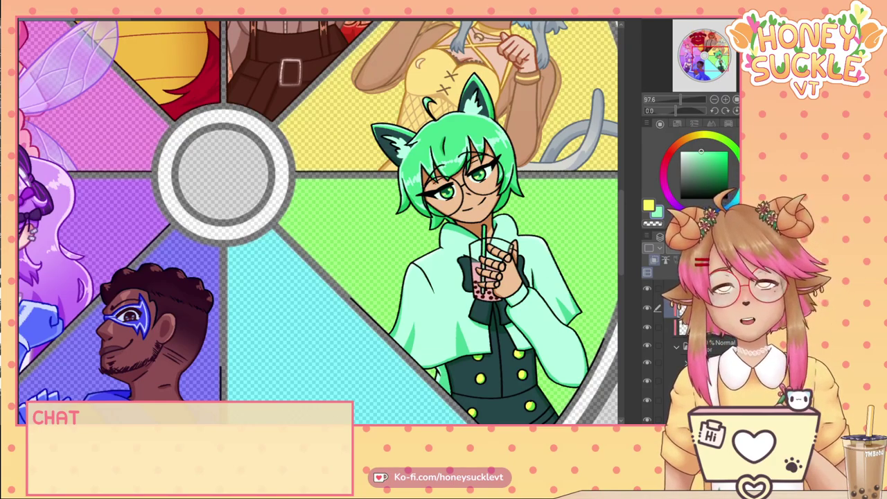
Add a new Normal layer above the highlights and fill the glasses' line art with pale mint green.
{"action": "left_click", "coordinate": [676, 289]}
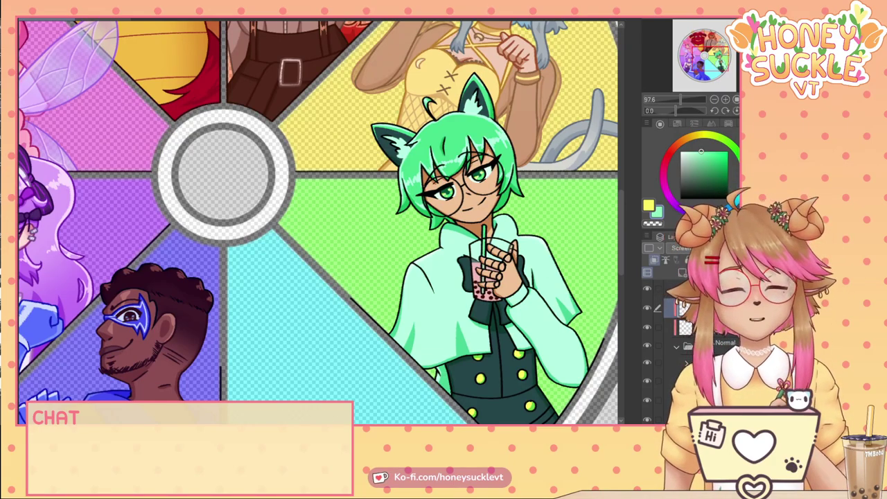
{"action": "left_click", "coordinate": [683, 272]}
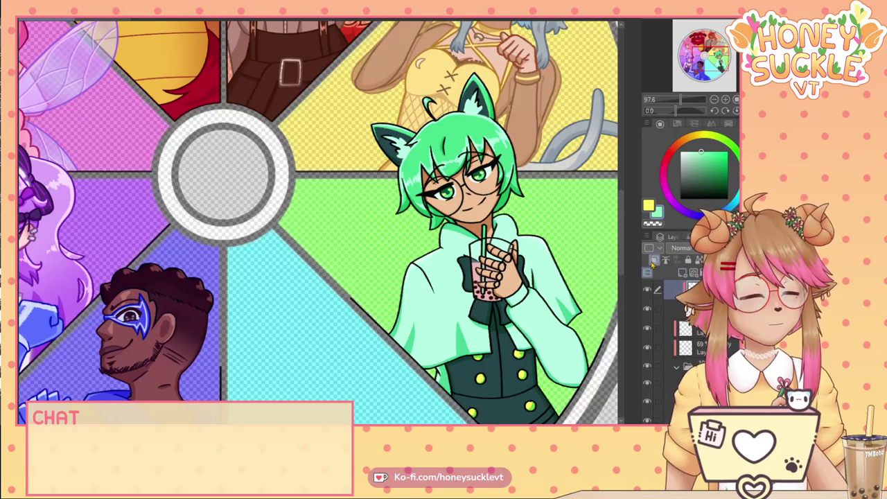
{"action": "scroll", "coordinate": [440, 218], "scroll_direction": "up", "scroll_amount": 5}
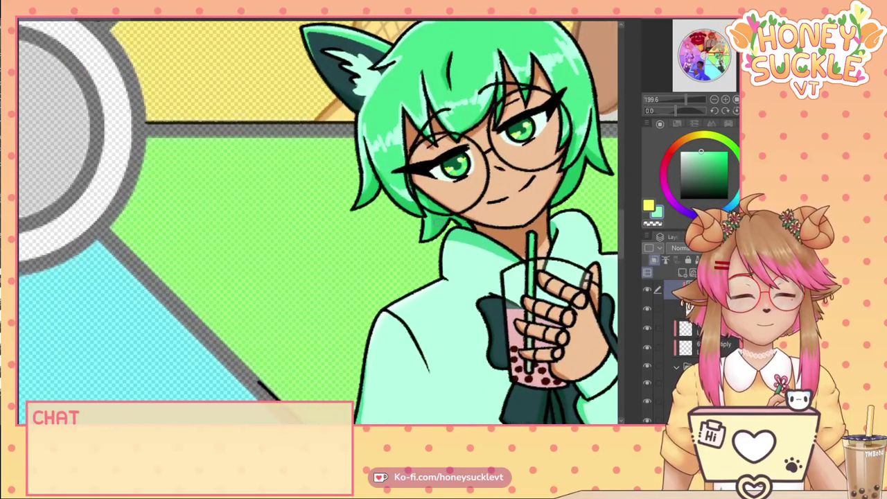
{"action": "left_click", "coordinate": [443, 219], "text": "alt"}
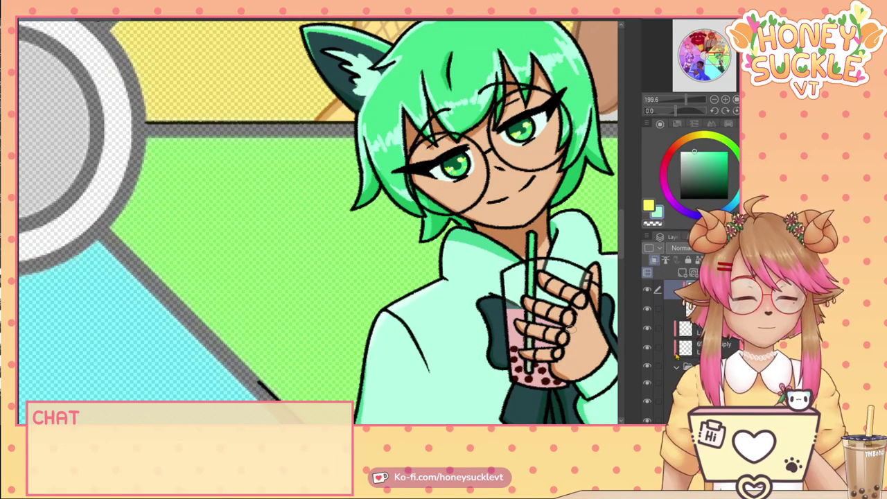
{"action": "scroll", "coordinate": [690, 335], "scroll_direction": "up", "scroll_amount": 2}
{"action": "left_click", "coordinate": [693, 341]}
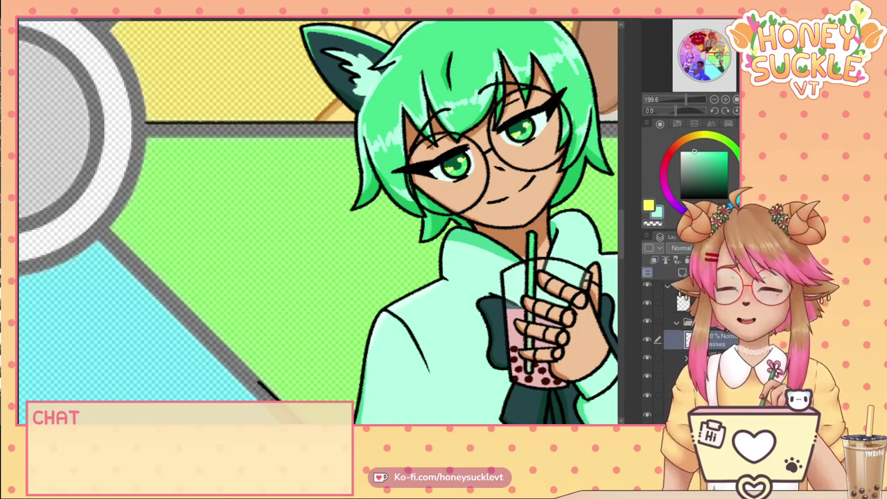
{"action": "key", "text": "alt+Delete"}
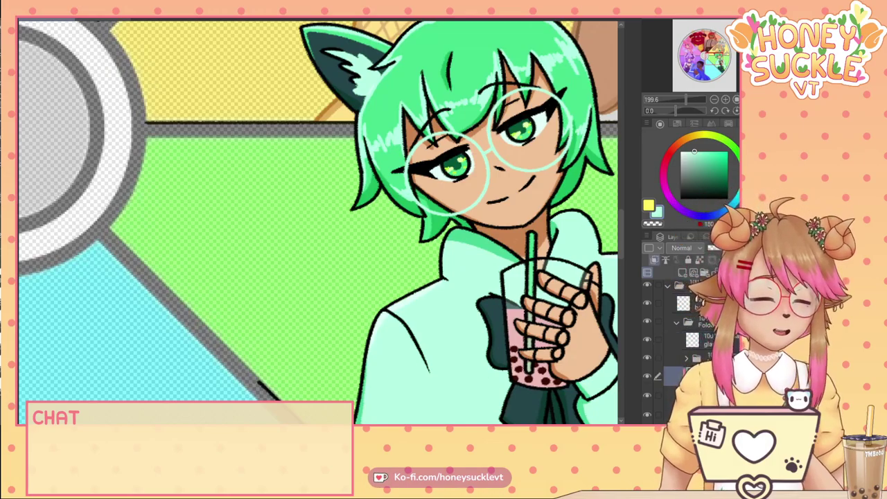
Recolour the black outlines of the outward-flicking side lock and the adjoining hair edge dark green.
{"action": "scroll", "coordinate": [397, 201], "scroll_direction": "up", "scroll_amount": 2}
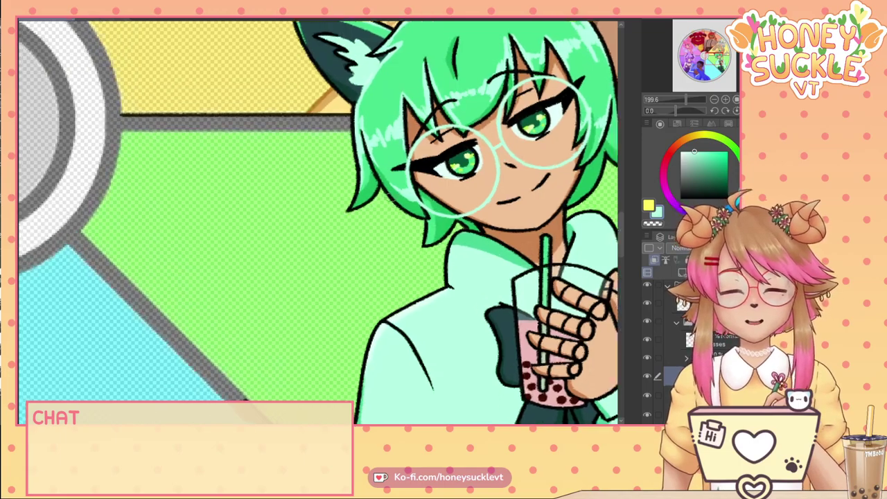
{"action": "left_click", "coordinate": [437, 229], "text": "alt"}
{"action": "left_click", "coordinate": [723, 170]}
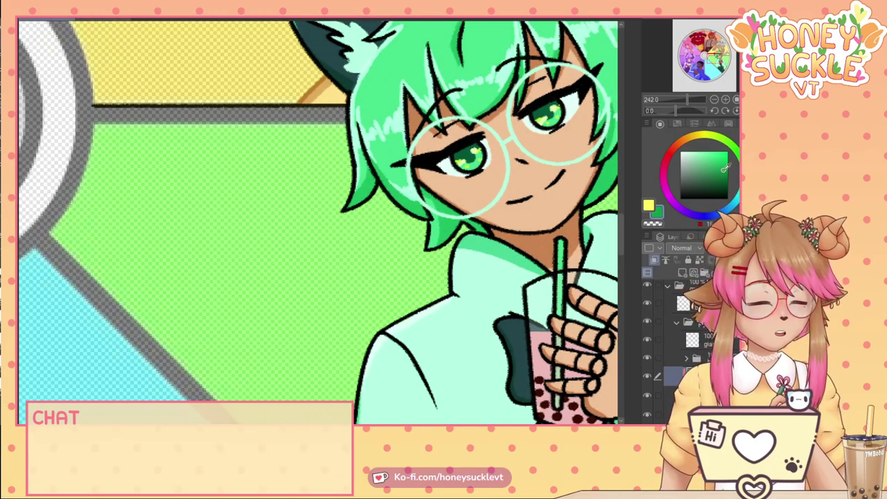
{"action": "left_click_drag", "start_coordinate": [379, 187], "coordinate": [429, 230]}
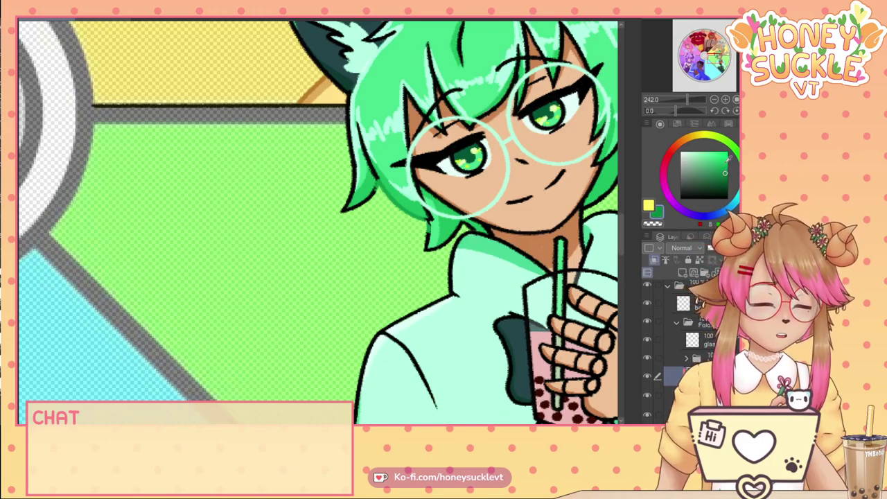
{"action": "mouse_move", "coordinate": [380, 181]}
{"action": "left_mouse_down"}
{"action": "mouse_move", "coordinate": [401, 210]}
{"action": "mouse_move", "coordinate": [356, 126]}
{"action": "mouse_move", "coordinate": [352, 198]}
{"action": "mouse_move", "coordinate": [359, 207]}
{"action": "left_mouse_up"}
{"action": "left_click_drag", "start_coordinate": [355, 150], "coordinate": [345, 209]}
{"action": "left_click_drag", "start_coordinate": [351, 128], "coordinate": [348, 172]}
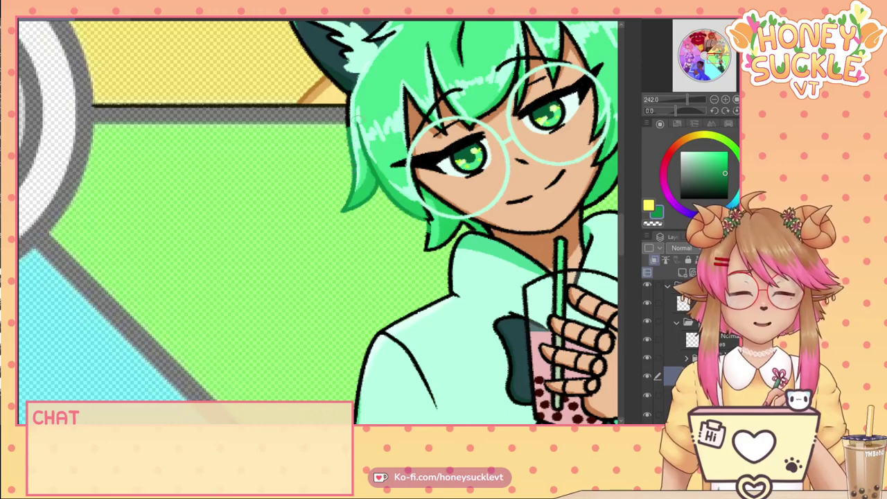
Hide the glasses layer and recolour the outlines of the lower hair lock and the opposite cheek locks dark green.
{"action": "left_click_drag", "start_coordinate": [356, 217], "coordinate": [252, 311]}
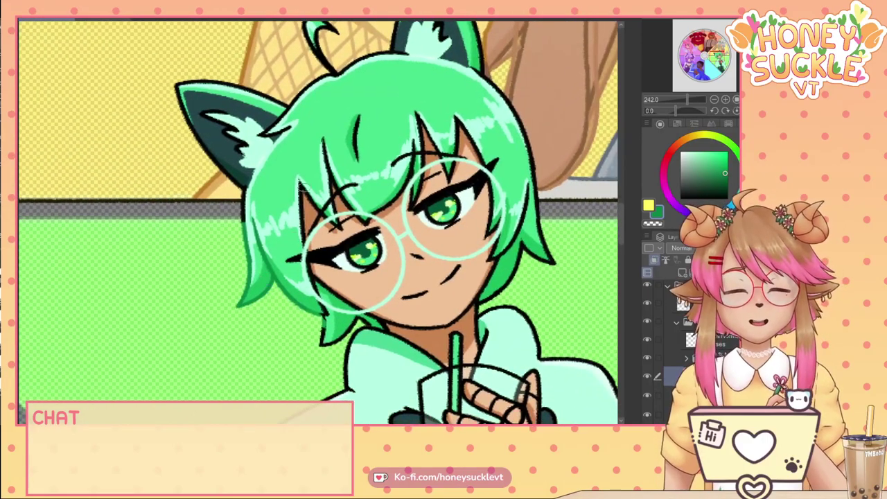
{"action": "left_click", "coordinate": [650, 349]}
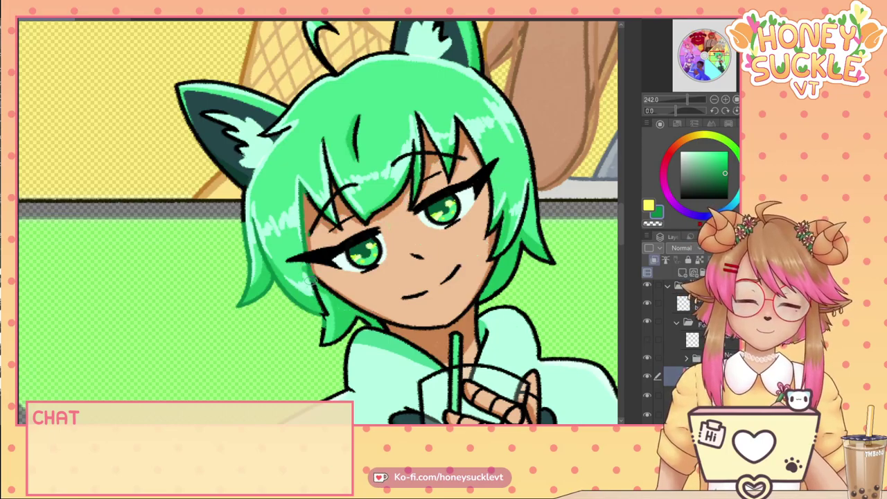
{"action": "mouse_move", "coordinate": [340, 340]}
{"action": "left_mouse_down"}
{"action": "mouse_move", "coordinate": [356, 321]}
{"action": "mouse_move", "coordinate": [373, 326]}
{"action": "left_mouse_up"}
{"action": "mouse_move", "coordinate": [531, 169]}
{"action": "left_mouse_down"}
{"action": "mouse_move", "coordinate": [522, 206]}
{"action": "mouse_move", "coordinate": [486, 259]}
{"action": "mouse_move", "coordinate": [502, 217]}
{"action": "mouse_move", "coordinate": [486, 252]}
{"action": "mouse_move", "coordinate": [490, 210]}
{"action": "mouse_move", "coordinate": [484, 244]}
{"action": "left_mouse_up"}
{"action": "mouse_move", "coordinate": [494, 188]}
{"action": "left_mouse_down"}
{"action": "mouse_move", "coordinate": [489, 178]}
{"action": "mouse_move", "coordinate": [487, 200]}
{"action": "mouse_move", "coordinate": [461, 121]}
{"action": "mouse_move", "coordinate": [463, 147]}
{"action": "left_mouse_up"}
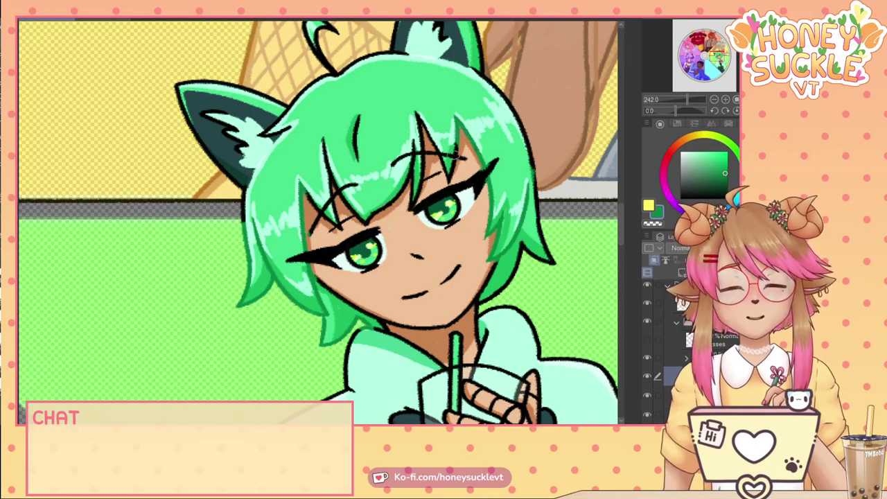
Recolour the outlines of the pointed bangs and the short strand line on top of the head dark green.
{"action": "mouse_move", "coordinate": [454, 139]}
{"action": "left_mouse_down"}
{"action": "mouse_move", "coordinate": [448, 180]}
{"action": "mouse_move", "coordinate": [420, 113]}
{"action": "mouse_move", "coordinate": [420, 186]}
{"action": "mouse_move", "coordinate": [411, 204]}
{"action": "mouse_move", "coordinate": [411, 154]}
{"action": "mouse_move", "coordinate": [362, 225]}
{"action": "left_mouse_up"}
{"action": "left_click_drag", "start_coordinate": [320, 138], "coordinate": [343, 196]}
{"action": "left_click_drag", "start_coordinate": [332, 191], "coordinate": [359, 223]}
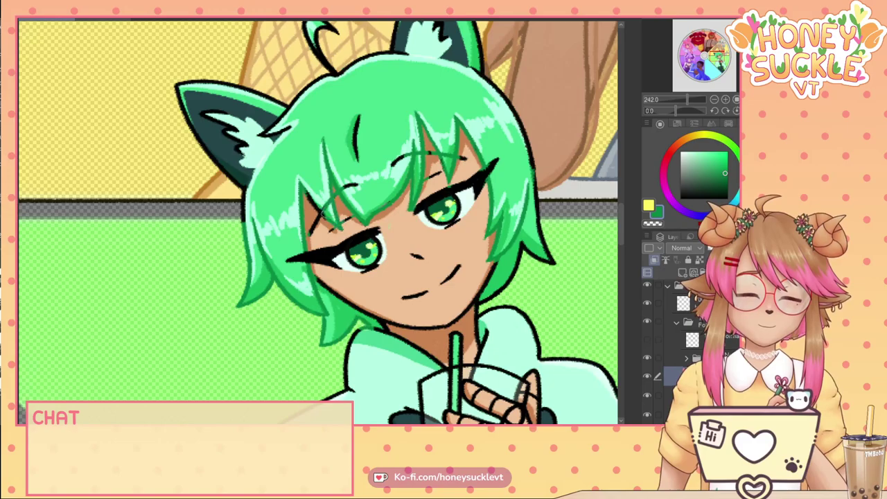
{"action": "left_click_drag", "start_coordinate": [358, 154], "coordinate": [357, 115]}
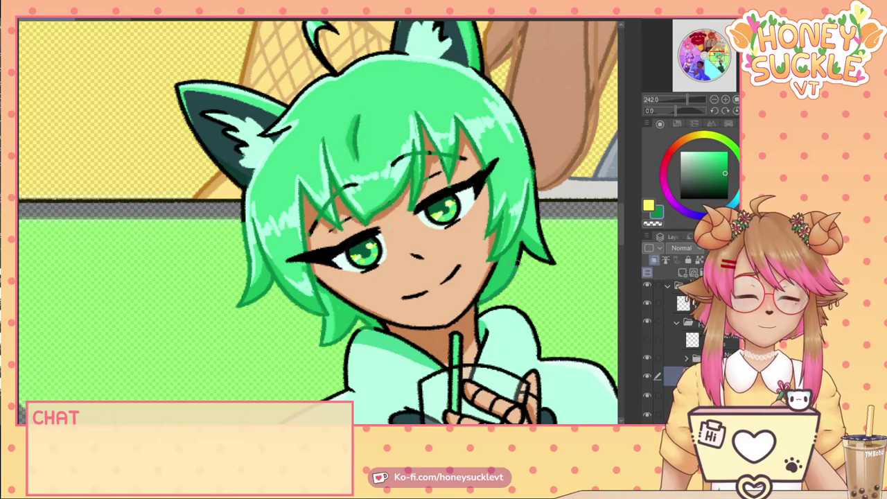
Recolour the remaining outer hair outlines, the cat ears' outlines and the loose tuft on top dark green.
{"action": "left_click_drag", "start_coordinate": [545, 263], "coordinate": [553, 259]}
{"action": "left_click_drag", "start_coordinate": [529, 151], "coordinate": [546, 248]}
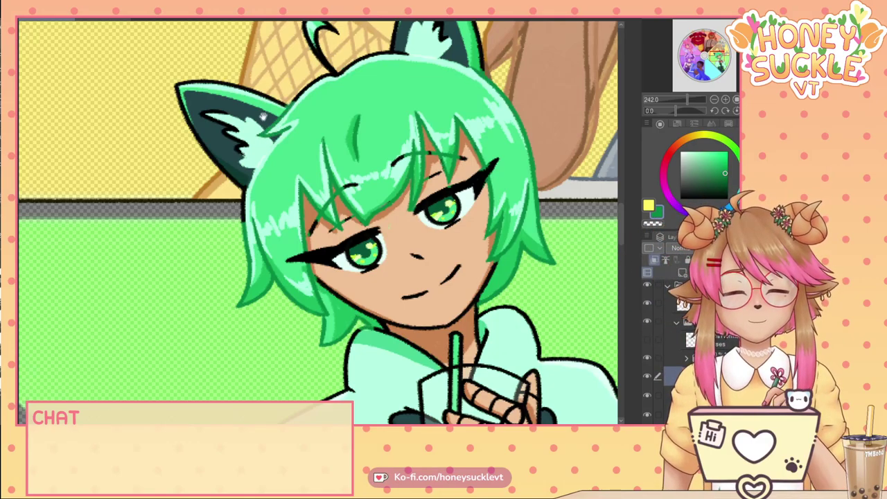
{"action": "left_click_drag", "start_coordinate": [264, 116], "coordinate": [270, 213]}
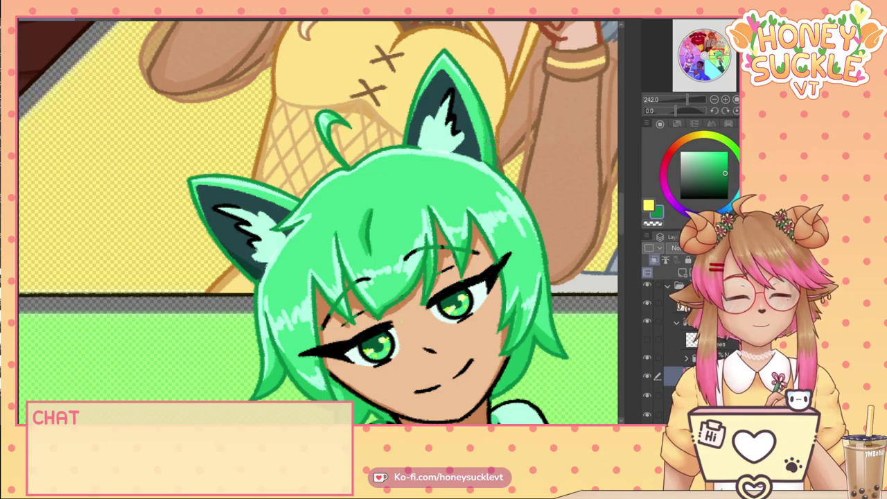
{"action": "scroll", "coordinate": [429, 289], "scroll_direction": "down", "scroll_amount": 5}
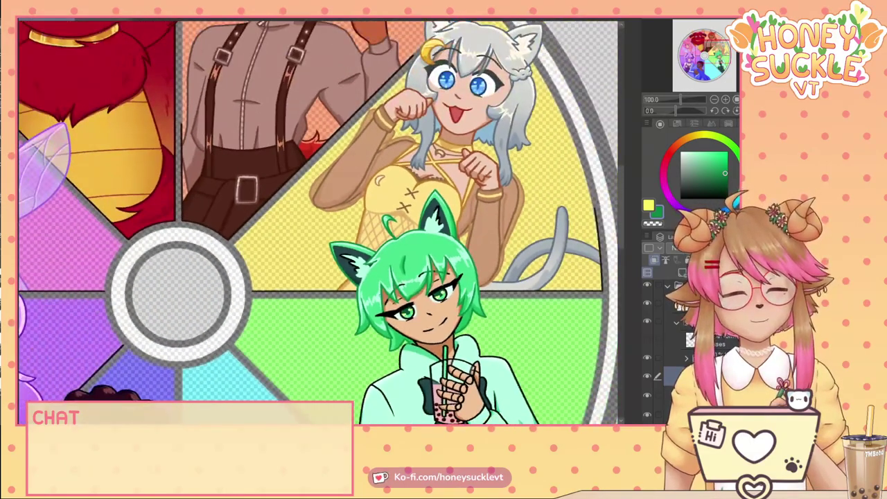
{"action": "left_click_drag", "start_coordinate": [393, 273], "coordinate": [322, 160]}
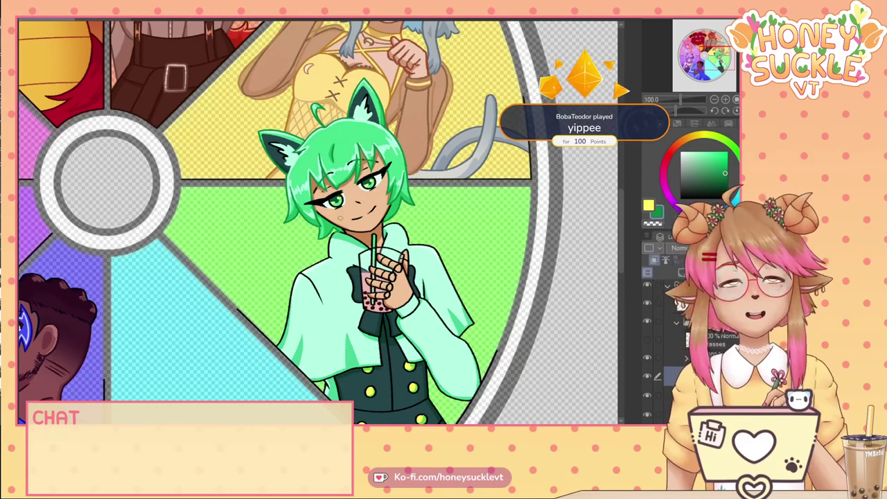
Recolour the black outlines of the bubble tea's straw dark green, sampling the colour from the hair outlines.
{"action": "scroll", "coordinate": [375, 181], "scroll_direction": "up", "scroll_amount": 5}
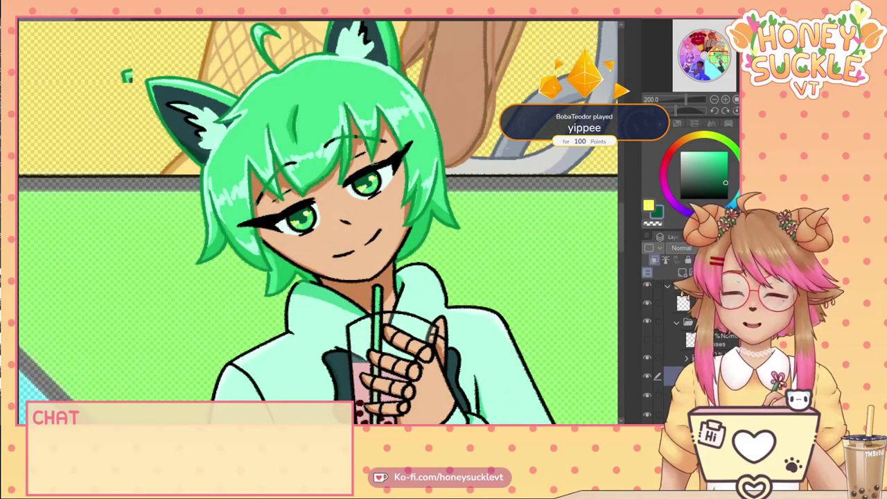
{"action": "scroll", "coordinate": [375, 173], "scroll_direction": "up", "scroll_amount": 5}
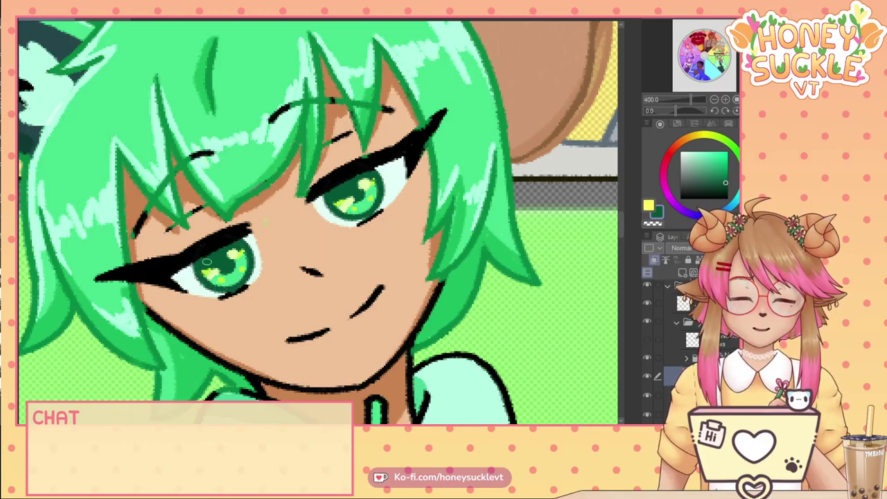
{"action": "scroll", "coordinate": [196, 264], "scroll_direction": "down", "scroll_amount": 5}
{"action": "scroll", "coordinate": [263, 297], "scroll_direction": "up", "scroll_amount": 5}
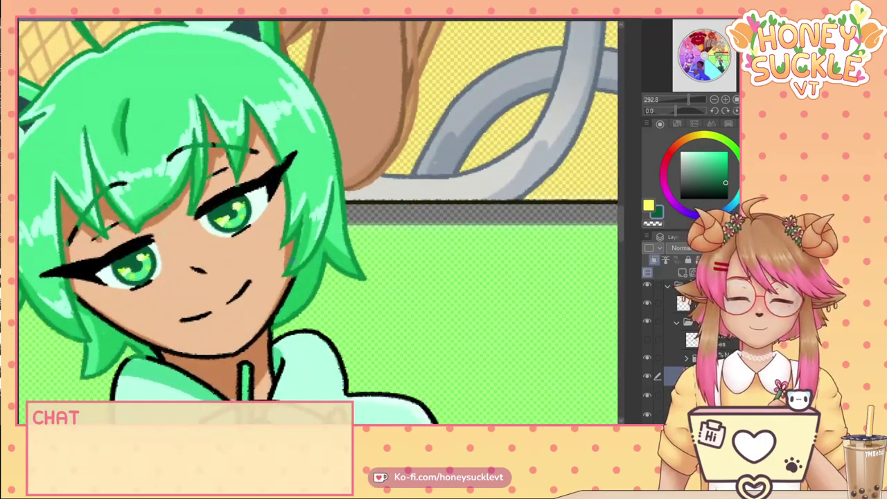
{"action": "left_click", "coordinate": [293, 260], "text": "alt"}
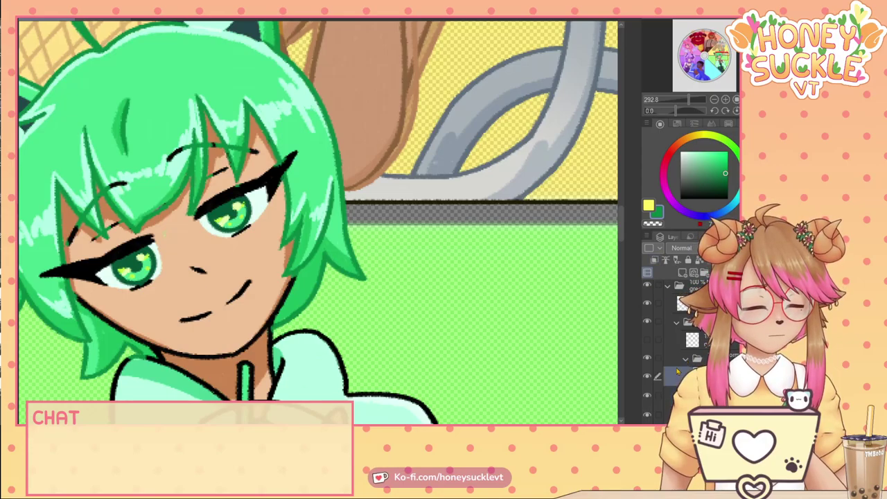
{"action": "left_click_drag", "start_coordinate": [623, 224], "coordinate": [624, 252]}
{"action": "left_click_drag", "start_coordinate": [232, 240], "coordinate": [252, 247]}
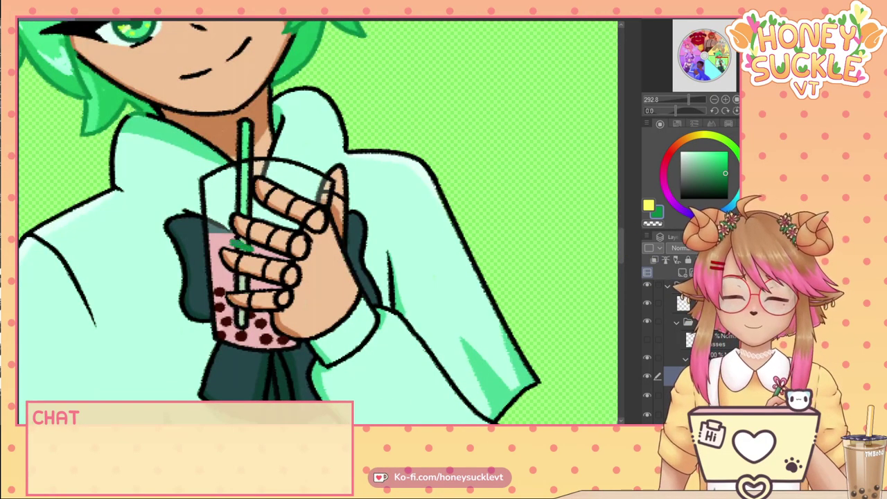
{"action": "key", "text": "ctrl+z"}
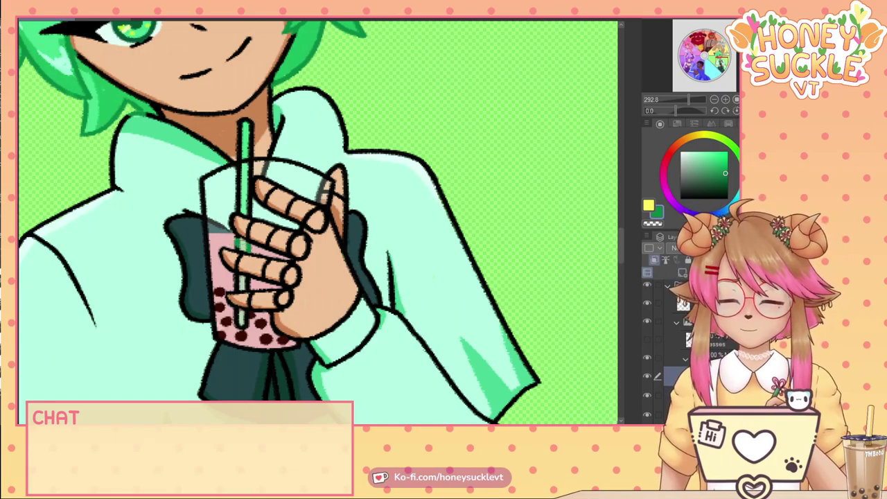
{"action": "mouse_move", "coordinate": [230, 207]}
{"action": "left_mouse_down"}
{"action": "mouse_move", "coordinate": [245, 212]}
{"action": "mouse_move", "coordinate": [246, 199]}
{"action": "left_mouse_up"}
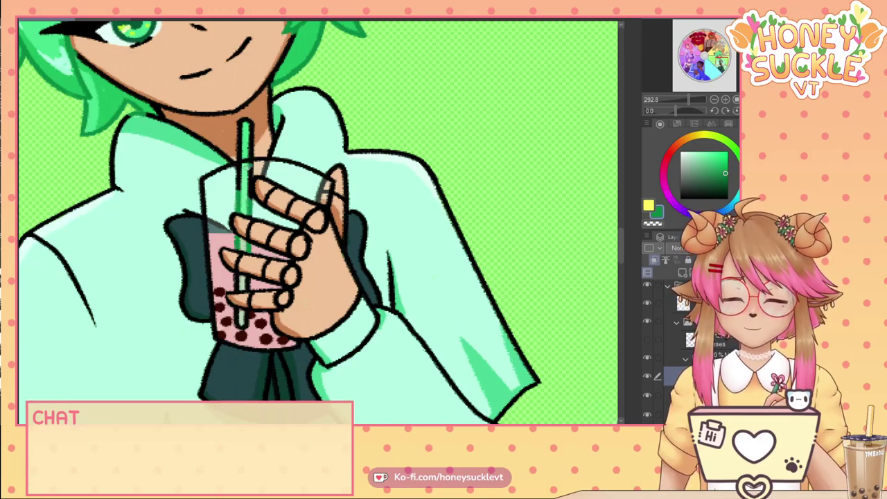
{"action": "mouse_move", "coordinate": [247, 198]}
{"action": "left_mouse_down"}
{"action": "mouse_move", "coordinate": [241, 179]}
{"action": "mouse_move", "coordinate": [254, 122]}
{"action": "left_mouse_up"}
{"action": "left_click_drag", "start_coordinate": [239, 154], "coordinate": [242, 120]}
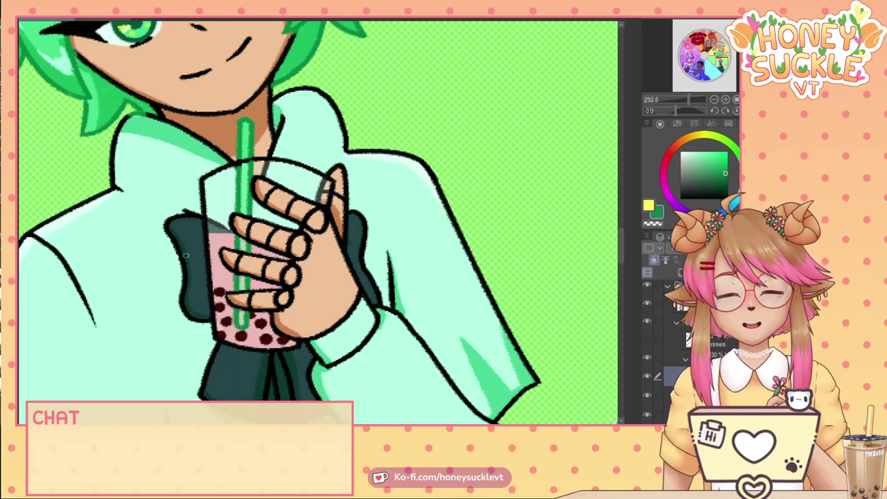
{"action": "scroll", "coordinate": [188, 270], "scroll_direction": "down", "scroll_amount": 3}
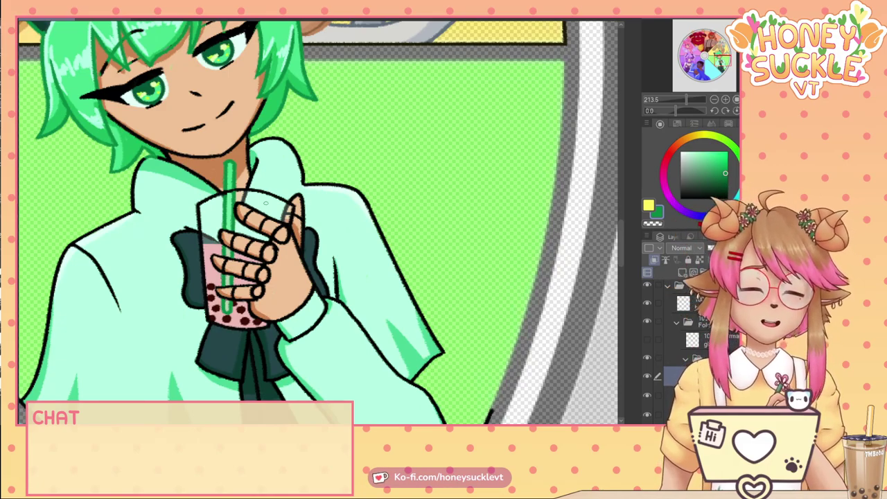
Recolour the black outlines of the mouth, nose, face and neck reddish brown, using a darker shade sampled from the skin shadow.
{"action": "left_click", "coordinate": [194, 158], "text": "alt"}
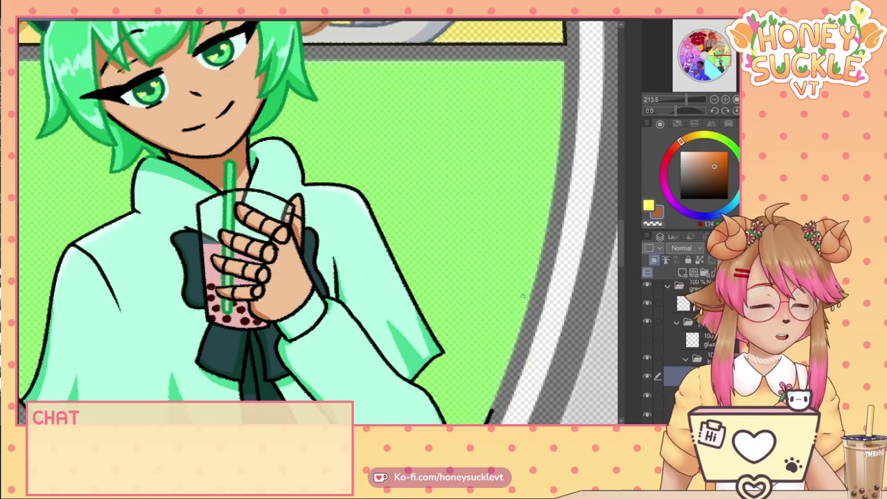
{"action": "left_click", "coordinate": [676, 144]}
{"action": "scroll", "coordinate": [318, 221], "scroll_direction": "up", "scroll_amount": 4}
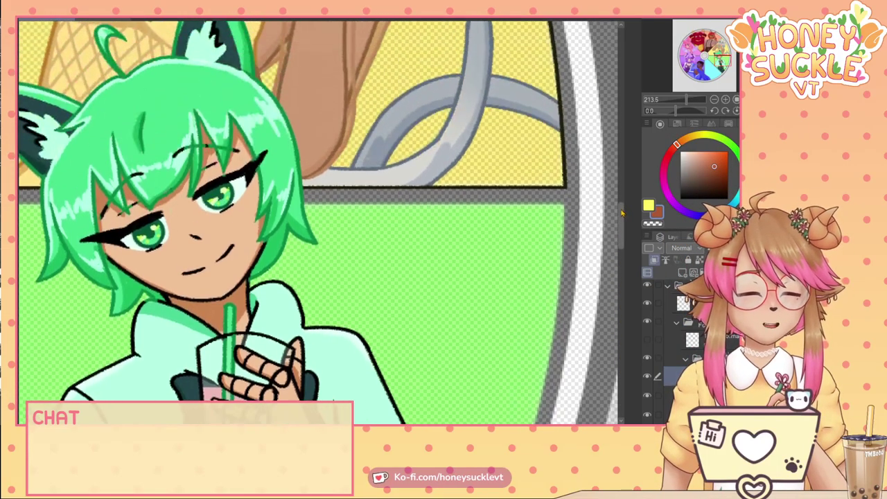
{"action": "scroll", "coordinate": [318, 222], "scroll_direction": "down", "scroll_amount": 1}
{"action": "scroll", "coordinate": [192, 219], "scroll_direction": "up", "scroll_amount": 2}
{"action": "key", "text": "bracketright"}
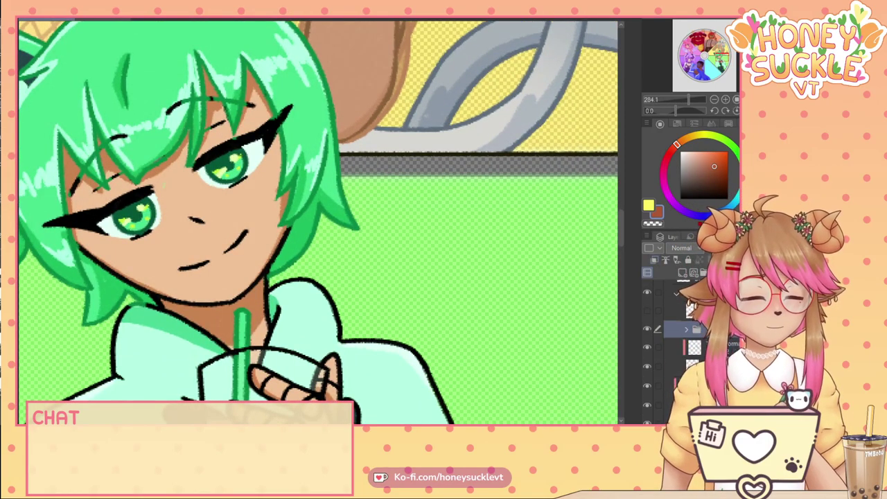
{"action": "left_click", "coordinate": [694, 349]}
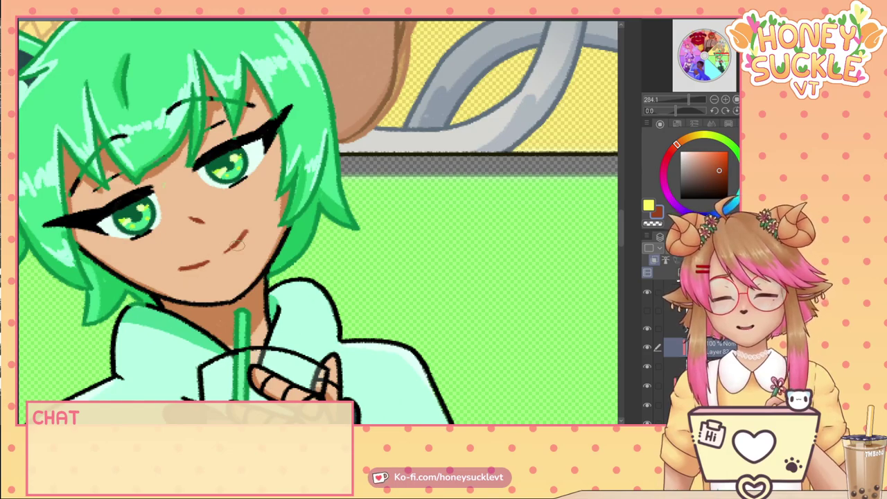
{"action": "left_click_drag", "start_coordinate": [246, 232], "coordinate": [226, 251]}
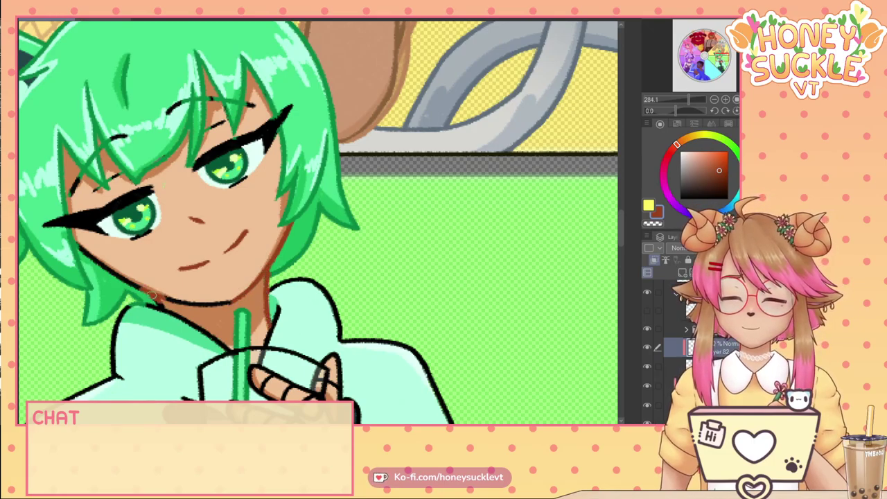
{"action": "left_click_drag", "start_coordinate": [177, 303], "coordinate": [225, 300]}
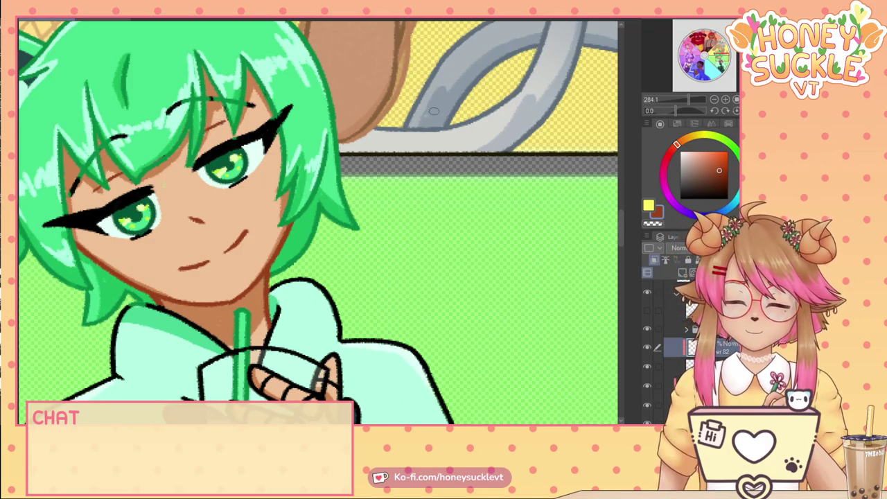
Recolour the eyebrows and the upper lashes of the eye on the straw's side dark green, sampling from the hair outline.
{"action": "left_click", "coordinate": [295, 179], "text": "alt"}
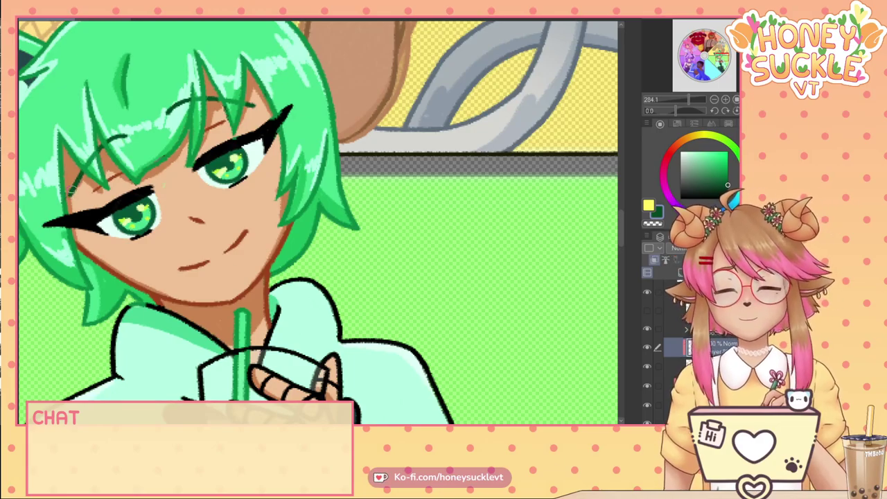
{"action": "left_click_drag", "start_coordinate": [171, 176], "coordinate": [255, 240]}
{"action": "scroll", "coordinate": [368, 182], "scroll_direction": "up", "scroll_amount": 2}
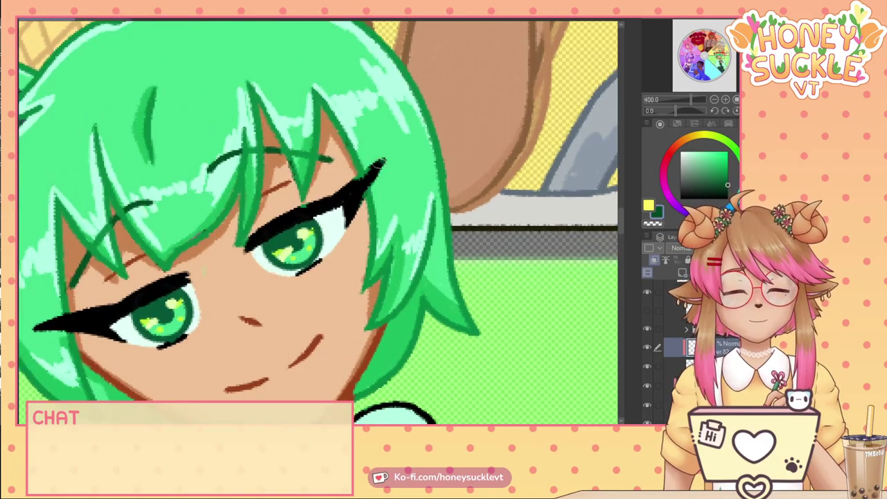
{"action": "mouse_move", "coordinate": [345, 227]}
{"action": "left_mouse_down"}
{"action": "mouse_move", "coordinate": [346, 196]}
{"action": "mouse_move", "coordinate": [378, 165]}
{"action": "mouse_move", "coordinate": [346, 201]}
{"action": "mouse_move", "coordinate": [287, 220]}
{"action": "left_mouse_up"}
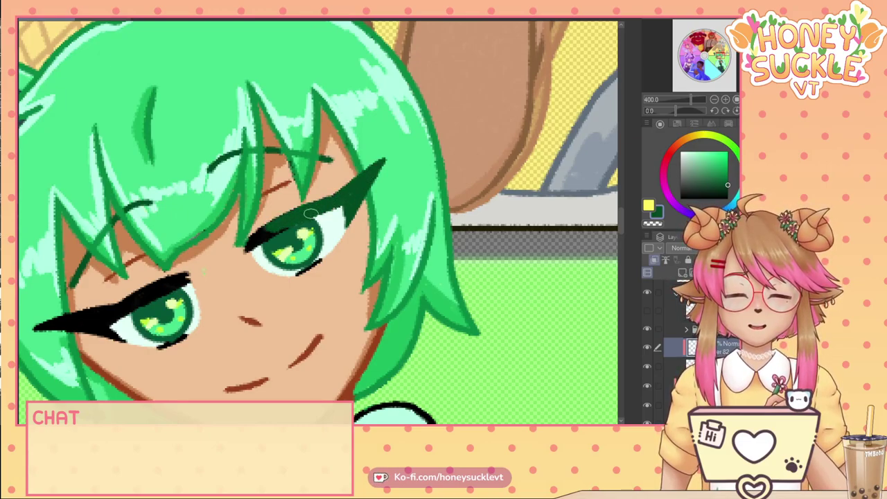
{"action": "mouse_move", "coordinate": [310, 213]}
{"action": "left_mouse_down"}
{"action": "mouse_move", "coordinate": [243, 254]}
{"action": "mouse_move", "coordinate": [274, 222]}
{"action": "mouse_move", "coordinate": [256, 236]}
{"action": "left_mouse_up"}
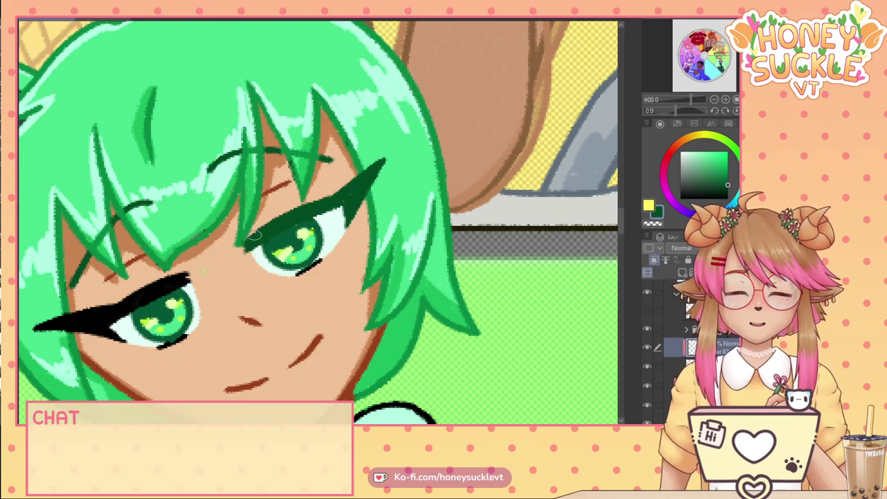
Recolour the other eye's upper lashes and both eyes' lower lash lines dark green.
{"action": "mouse_move", "coordinate": [190, 275]}
{"action": "left_mouse_down"}
{"action": "mouse_move", "coordinate": [123, 303]}
{"action": "mouse_move", "coordinate": [109, 319]}
{"action": "mouse_move", "coordinate": [152, 298]}
{"action": "left_mouse_up"}
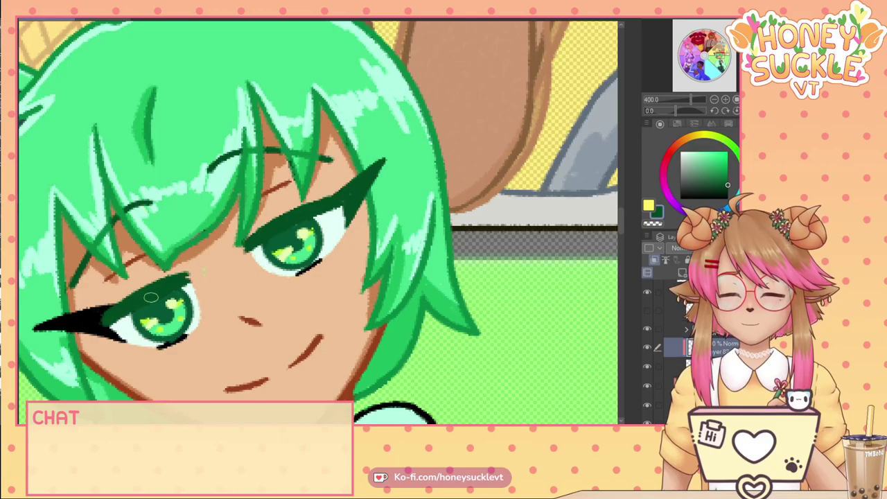
{"action": "mouse_move", "coordinate": [39, 329]}
{"action": "left_mouse_down"}
{"action": "mouse_move", "coordinate": [122, 335]}
{"action": "mouse_move", "coordinate": [40, 325]}
{"action": "mouse_move", "coordinate": [109, 305]}
{"action": "mouse_move", "coordinate": [80, 319]}
{"action": "mouse_move", "coordinate": [104, 319]}
{"action": "left_mouse_up"}
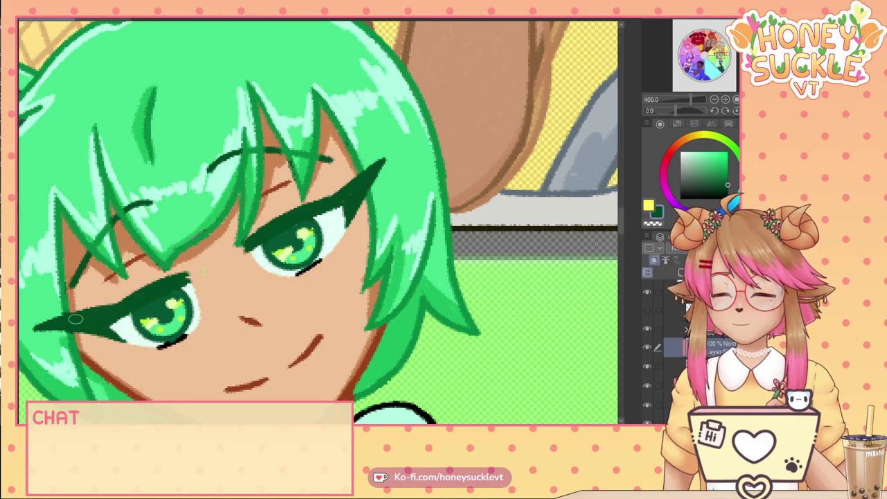
{"action": "scroll", "coordinate": [181, 335], "scroll_direction": "up", "scroll_amount": 2}
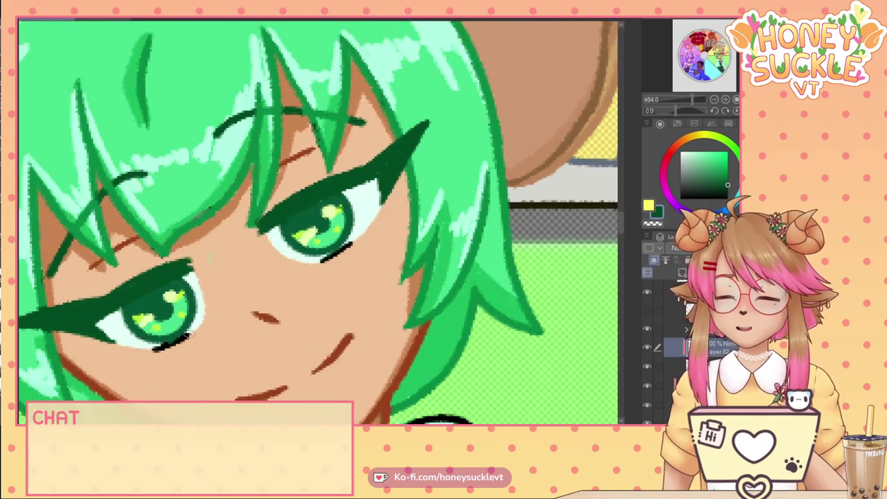
{"action": "mouse_move", "coordinate": [182, 335]}
{"action": "left_mouse_down"}
{"action": "mouse_move", "coordinate": [146, 354]}
{"action": "mouse_move", "coordinate": [192, 333]}
{"action": "left_mouse_up"}
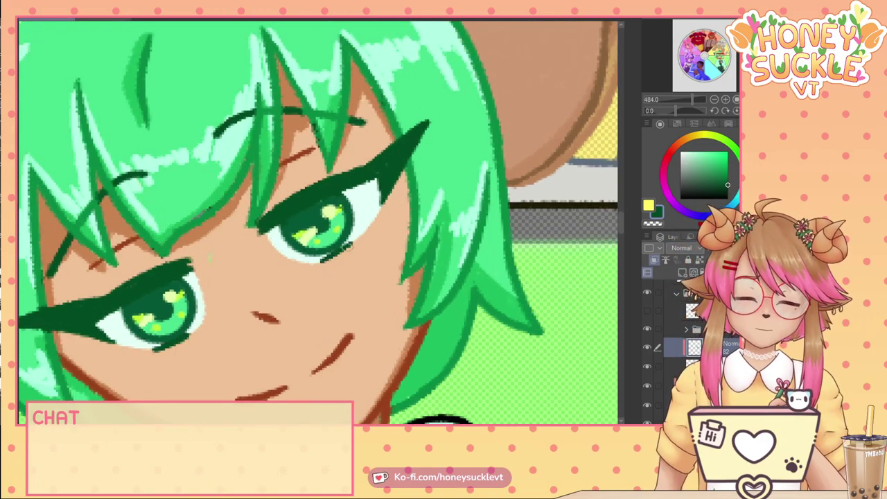
Deepen the lashes and the iris outlines of both eyes with a darker green sampled from the lash line.
{"action": "scroll", "coordinate": [316, 274], "scroll_direction": "down", "scroll_amount": 2}
{"action": "scroll", "coordinate": [315, 274], "scroll_direction": "down", "scroll_amount": 2}
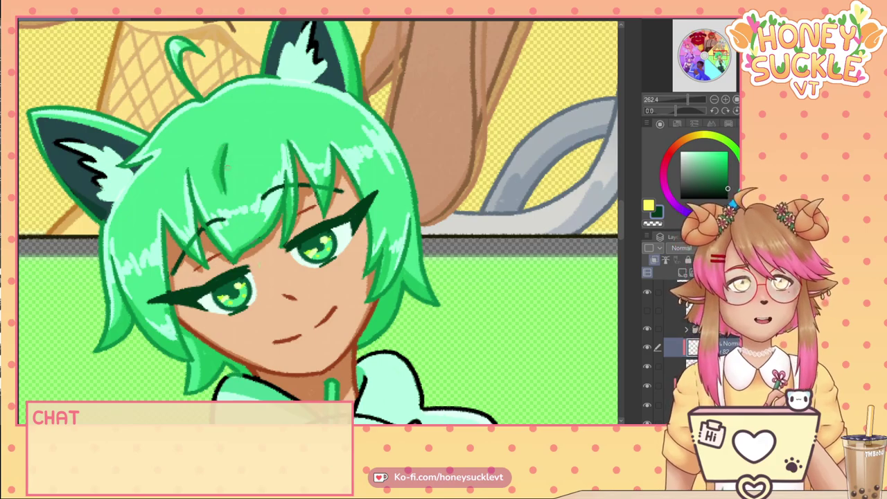
{"action": "scroll", "coordinate": [339, 170], "scroll_direction": "up", "scroll_amount": 3}
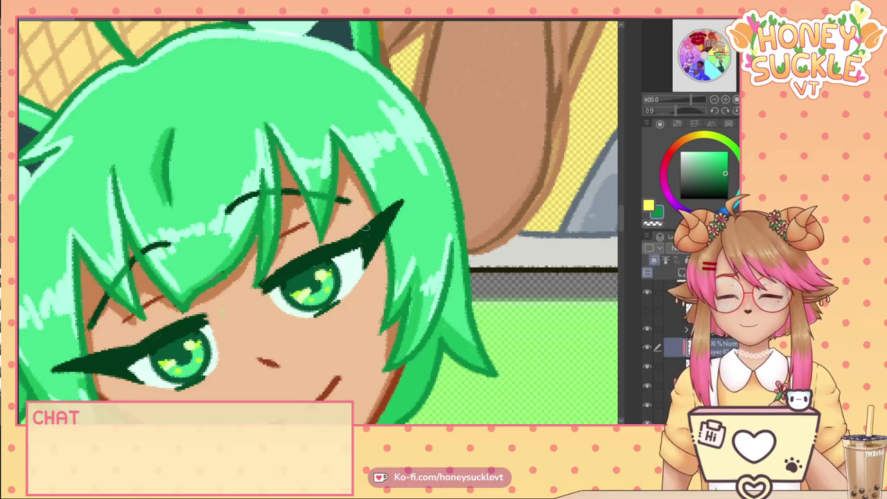
{"action": "scroll", "coordinate": [366, 227], "scroll_direction": "down", "scroll_amount": 3}
{"action": "scroll", "coordinate": [292, 274], "scroll_direction": "up", "scroll_amount": 6}
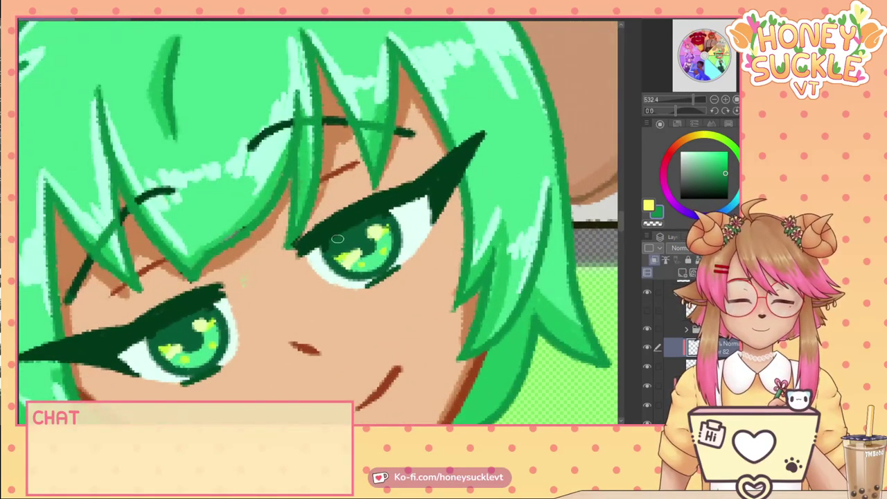
{"action": "left_click", "coordinate": [327, 236], "text": "alt"}
{"action": "mouse_move", "coordinate": [325, 238]}
{"action": "left_mouse_down"}
{"action": "mouse_move", "coordinate": [332, 261]}
{"action": "mouse_move", "coordinate": [358, 275]}
{"action": "mouse_move", "coordinate": [393, 269]}
{"action": "mouse_move", "coordinate": [389, 211]}
{"action": "left_mouse_up"}
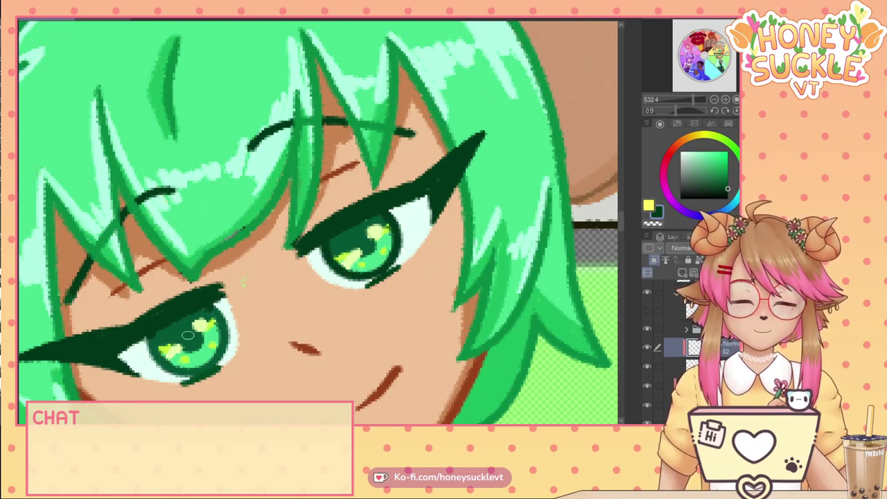
{"action": "mouse_move", "coordinate": [209, 308]}
{"action": "left_mouse_down"}
{"action": "mouse_move", "coordinate": [232, 332]}
{"action": "mouse_move", "coordinate": [212, 368]}
{"action": "mouse_move", "coordinate": [184, 381]}
{"action": "left_mouse_up"}
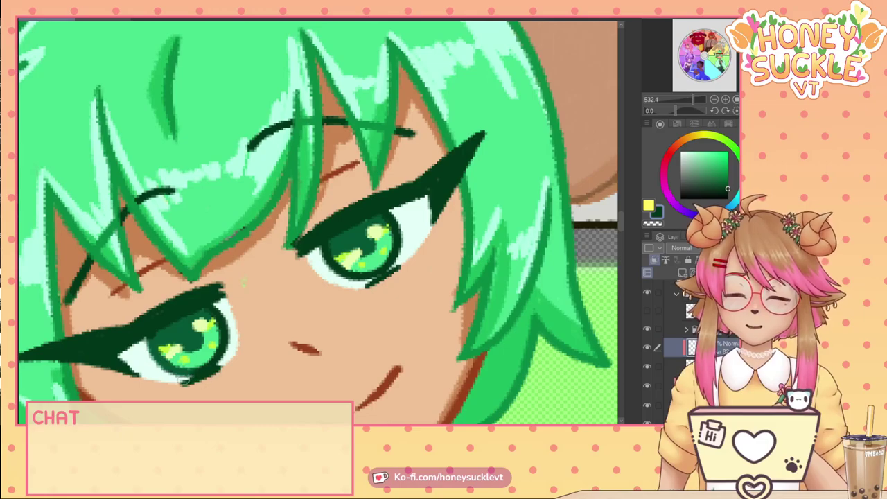
Paint both eyebrows over the bangs in the same darker green as the lashes.
{"action": "scroll", "coordinate": [151, 362], "scroll_direction": "down", "scroll_amount": 1}
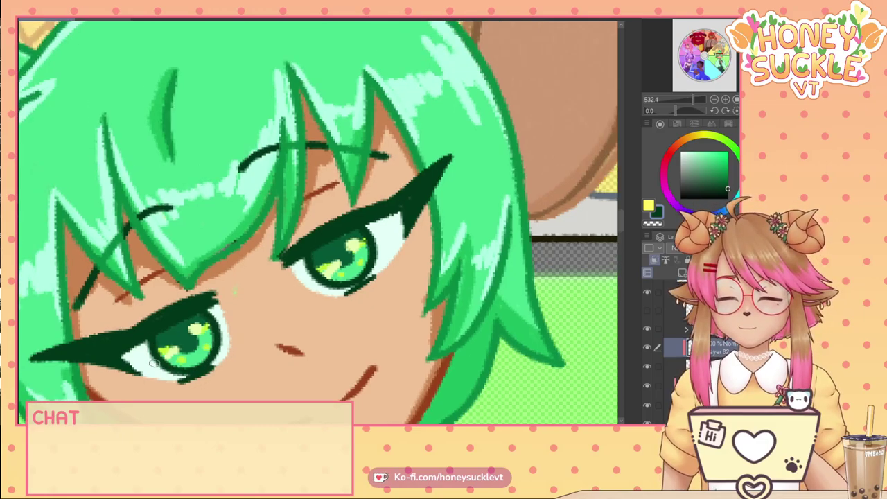
{"action": "scroll", "coordinate": [152, 362], "scroll_direction": "down", "scroll_amount": 5}
{"action": "scroll", "coordinate": [250, 284], "scroll_direction": "up", "scroll_amount": 4}
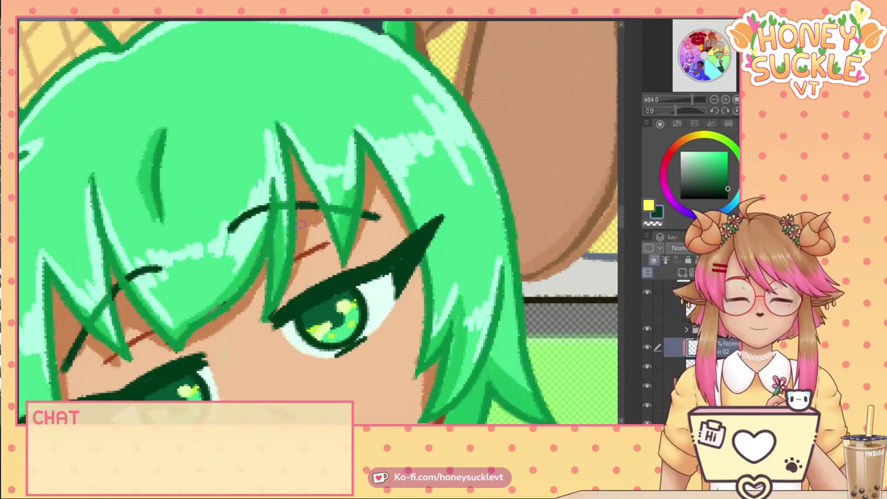
{"action": "mouse_move", "coordinate": [267, 209]}
{"action": "left_mouse_down"}
{"action": "mouse_move", "coordinate": [347, 206]}
{"action": "mouse_move", "coordinate": [365, 215]}
{"action": "left_mouse_up"}
{"action": "left_click_drag", "start_coordinate": [187, 283], "coordinate": [360, 214]}
{"action": "left_click_drag", "start_coordinate": [267, 232], "coordinate": [241, 264]}
{"action": "scroll", "coordinate": [231, 257], "scroll_direction": "down", "scroll_amount": 2}
{"action": "scroll", "coordinate": [230, 258], "scroll_direction": "down", "scroll_amount": 3}
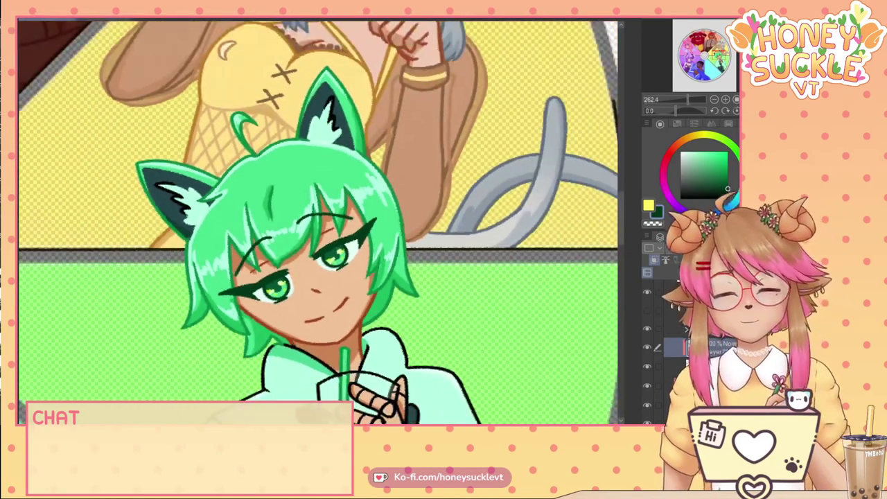
Recolour the black outlines of the thumb and the uppermost finger on the cup reddish brown, sampling from the face outline.
{"action": "scroll", "coordinate": [230, 258], "scroll_direction": "up", "scroll_amount": 1}
{"action": "left_click_drag", "start_coordinate": [318, 333], "coordinate": [345, 190]}
{"action": "scroll", "coordinate": [360, 180], "scroll_direction": "up", "scroll_amount": 2}
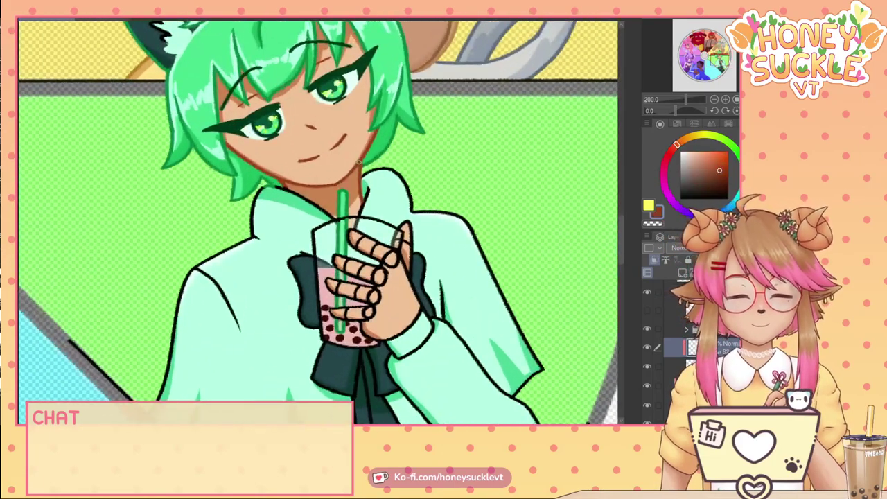
{"action": "scroll", "coordinate": [361, 180], "scroll_direction": "up", "scroll_amount": 2}
{"action": "mouse_move", "coordinate": [412, 244]}
{"action": "left_mouse_down"}
{"action": "mouse_move", "coordinate": [396, 265]}
{"action": "mouse_move", "coordinate": [395, 239]}
{"action": "mouse_move", "coordinate": [413, 261]}
{"action": "mouse_move", "coordinate": [417, 217]}
{"action": "mouse_move", "coordinate": [429, 249]}
{"action": "mouse_move", "coordinate": [431, 207]}
{"action": "mouse_move", "coordinate": [442, 205]}
{"action": "mouse_move", "coordinate": [448, 258]}
{"action": "mouse_move", "coordinate": [443, 244]}
{"action": "mouse_move", "coordinate": [441, 359]}
{"action": "mouse_move", "coordinate": [406, 283]}
{"action": "mouse_move", "coordinate": [430, 320]}
{"action": "mouse_move", "coordinate": [391, 300]}
{"action": "mouse_move", "coordinate": [405, 323]}
{"action": "left_mouse_up"}
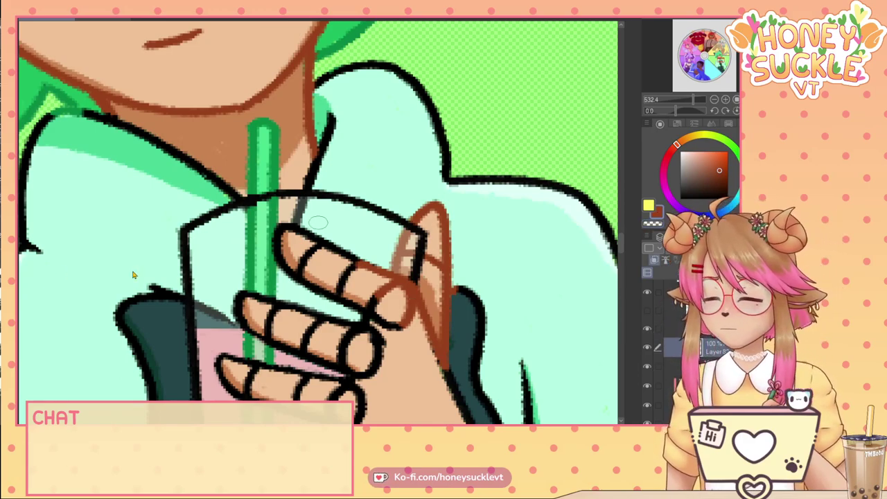
{"action": "mouse_move", "coordinate": [385, 312]}
{"action": "left_mouse_down"}
{"action": "mouse_move", "coordinate": [347, 259]}
{"action": "mouse_move", "coordinate": [372, 268]}
{"action": "mouse_move", "coordinate": [293, 224]}
{"action": "mouse_move", "coordinate": [285, 249]}
{"action": "mouse_move", "coordinate": [306, 278]}
{"action": "mouse_move", "coordinate": [286, 238]}
{"action": "mouse_move", "coordinate": [320, 275]}
{"action": "left_mouse_up"}
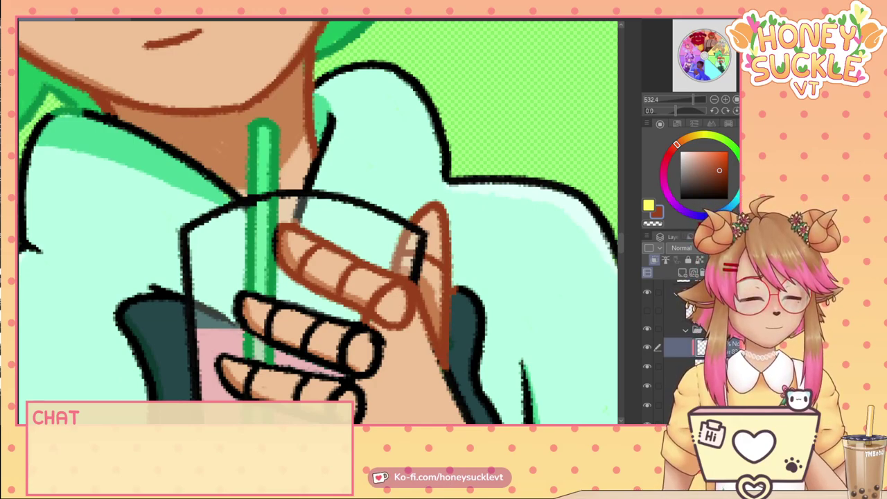
Recolour the outline and joint lines of the second finger from the top reddish brown, sampling from the uppermost finger.
{"action": "left_click", "coordinate": [678, 366]}
{"action": "left_click", "coordinate": [651, 224]}
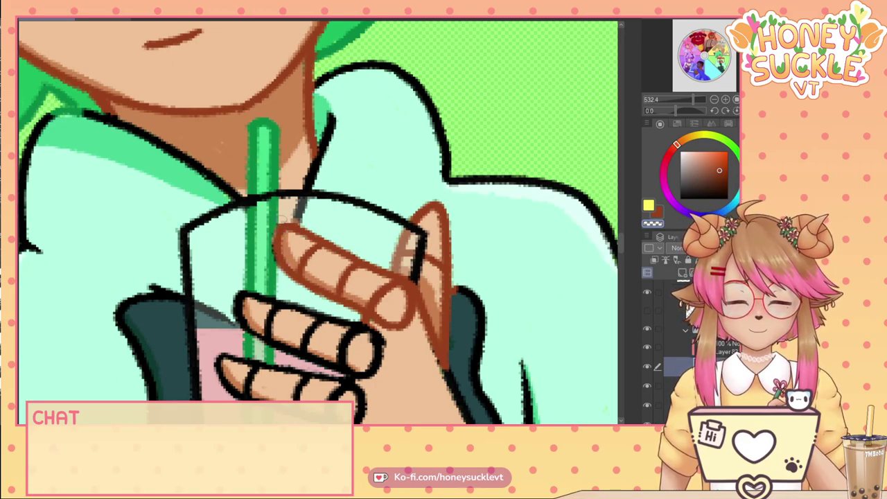
{"action": "left_click", "coordinate": [277, 207], "text": "alt"}
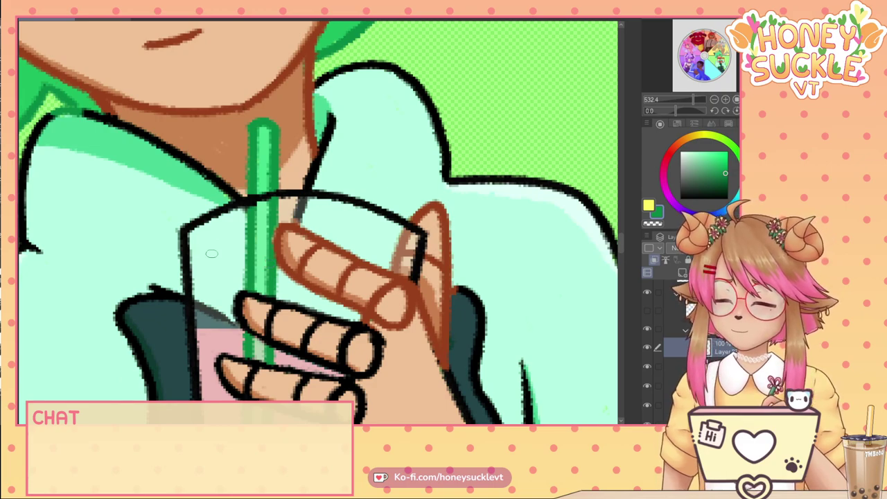
{"action": "left_click", "coordinate": [321, 243], "text": "alt"}
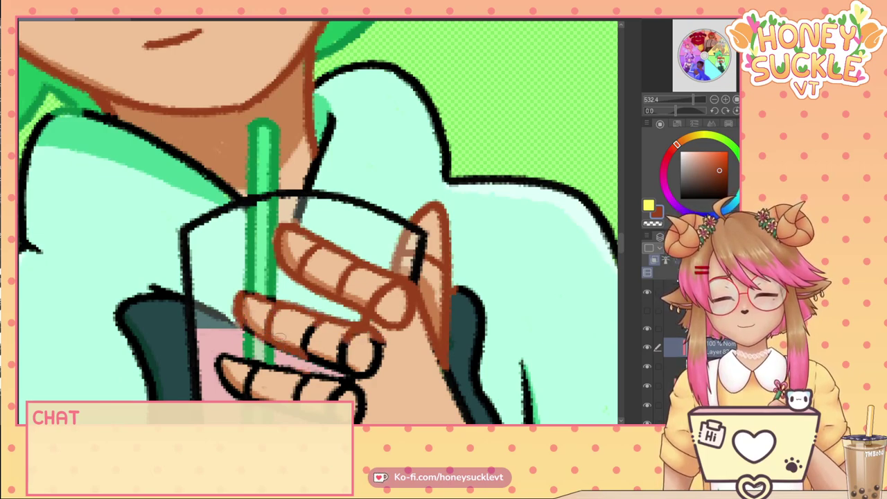
{"action": "left_click_drag", "start_coordinate": [376, 365], "coordinate": [370, 339]}
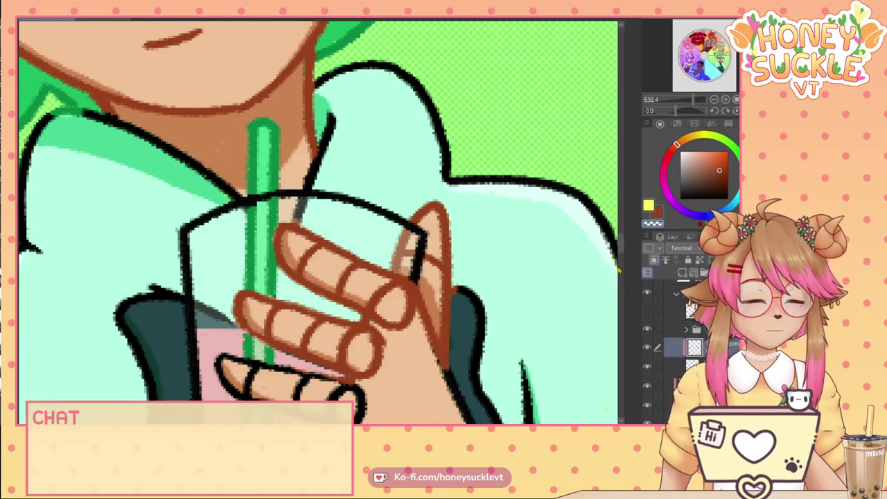
Recolour the outlines and joint lines of the two lowest fingers on the cup reddish brown.
{"action": "scroll", "coordinate": [322, 270], "scroll_direction": "down", "scroll_amount": 5}
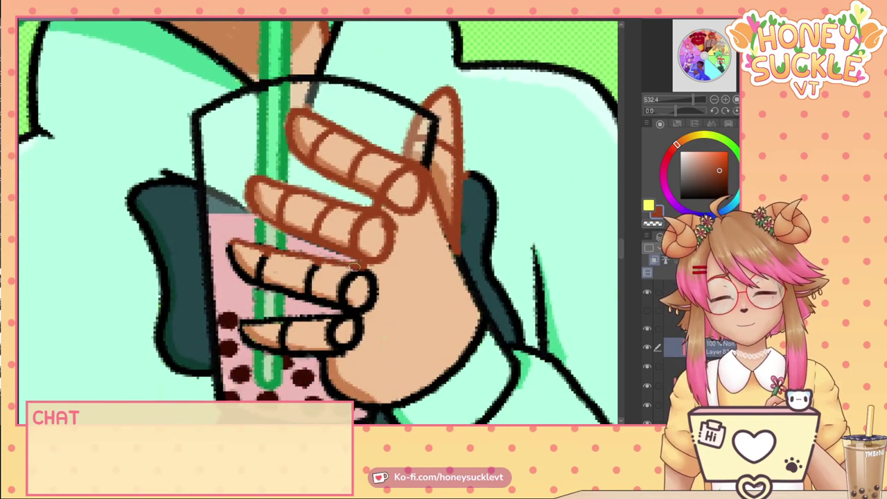
{"action": "mouse_move", "coordinate": [366, 298]}
{"action": "left_mouse_down"}
{"action": "mouse_move", "coordinate": [342, 271]}
{"action": "mouse_move", "coordinate": [380, 298]}
{"action": "mouse_move", "coordinate": [336, 295]}
{"action": "mouse_move", "coordinate": [304, 265]}
{"action": "mouse_move", "coordinate": [319, 283]}
{"action": "mouse_move", "coordinate": [258, 266]}
{"action": "mouse_move", "coordinate": [299, 295]}
{"action": "mouse_move", "coordinate": [257, 285]}
{"action": "mouse_move", "coordinate": [263, 278]}
{"action": "mouse_move", "coordinate": [249, 256]}
{"action": "mouse_move", "coordinate": [269, 270]}
{"action": "mouse_move", "coordinate": [232, 256]}
{"action": "mouse_move", "coordinate": [243, 275]}
{"action": "mouse_move", "coordinate": [227, 246]}
{"action": "mouse_move", "coordinate": [241, 276]}
{"action": "left_mouse_up"}
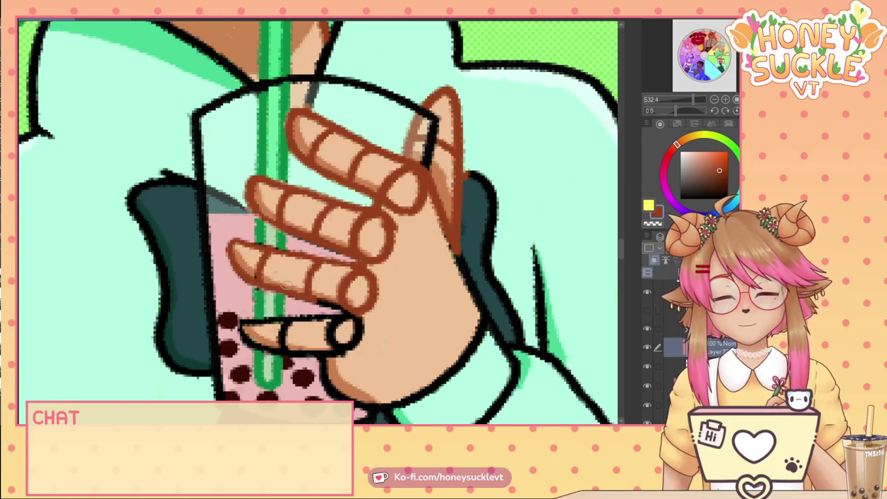
{"action": "mouse_move", "coordinate": [235, 323]}
{"action": "left_mouse_down"}
{"action": "mouse_move", "coordinate": [350, 324]}
{"action": "mouse_move", "coordinate": [307, 348]}
{"action": "mouse_move", "coordinate": [263, 333]}
{"action": "mouse_move", "coordinate": [272, 324]}
{"action": "mouse_move", "coordinate": [262, 348]}
{"action": "mouse_move", "coordinate": [245, 336]}
{"action": "mouse_move", "coordinate": [247, 345]}
{"action": "mouse_move", "coordinate": [317, 354]}
{"action": "left_mouse_up"}
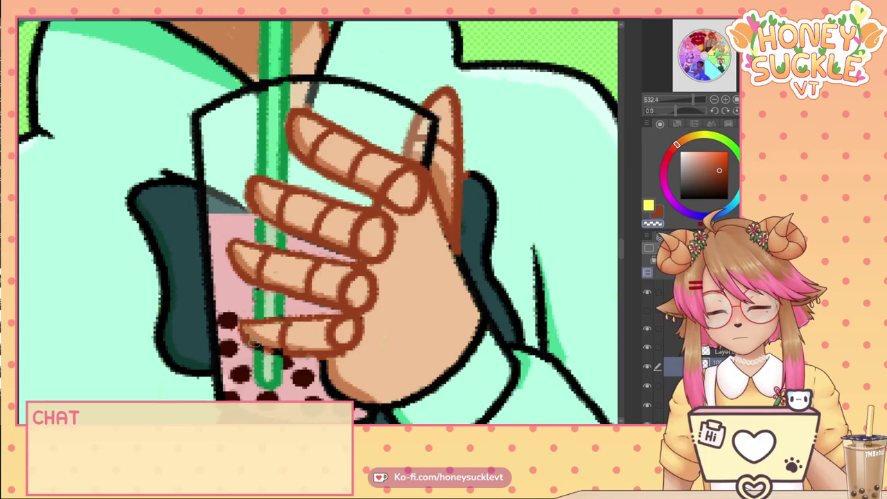
Recolour the remaining black outlines of the palm and back of the hand reddish brown, sampling from the finger outlines.
{"action": "left_click", "coordinate": [282, 362], "text": "alt"}
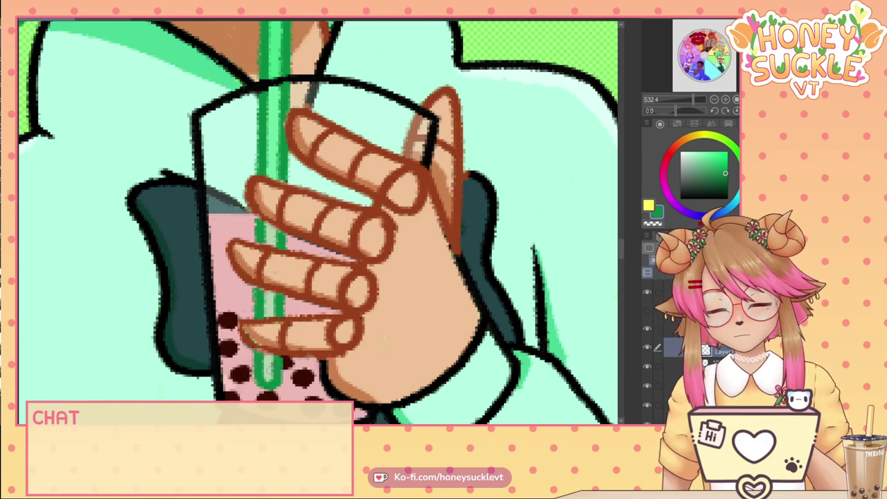
{"action": "left_click", "coordinate": [350, 311], "text": "alt"}
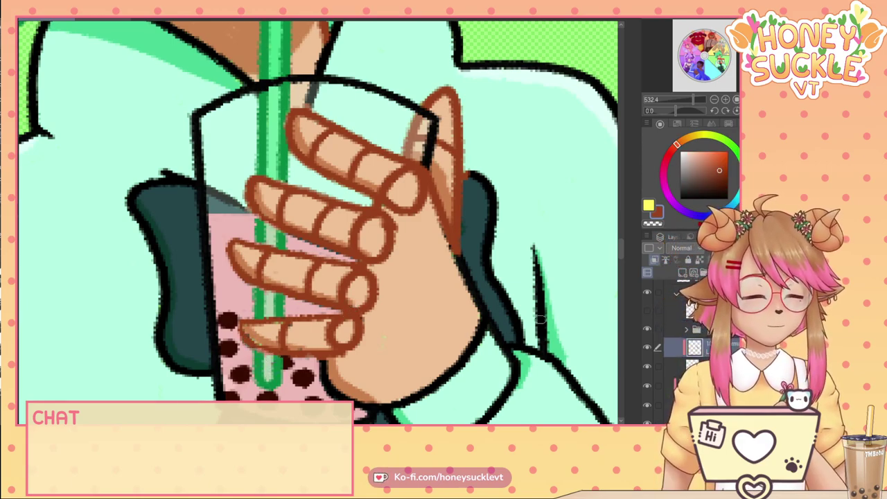
{"action": "left_click_drag", "start_coordinate": [277, 352], "coordinate": [211, 243]}
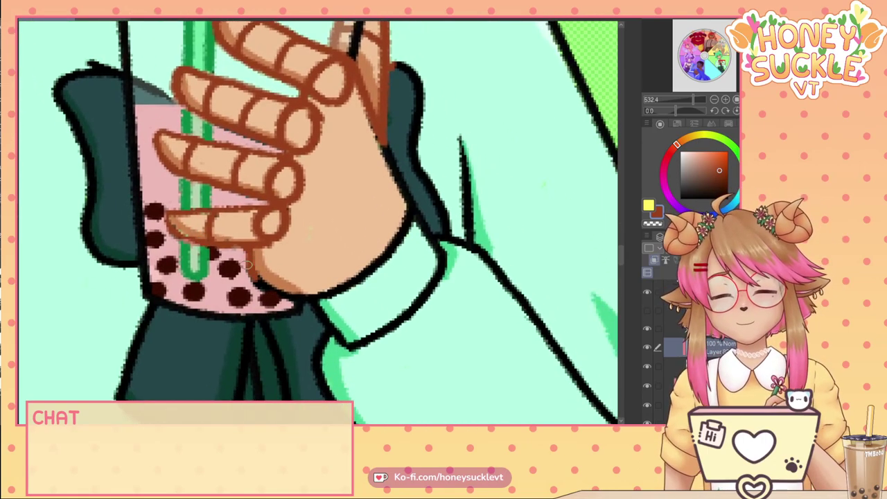
{"action": "mouse_move", "coordinate": [275, 285]}
{"action": "left_mouse_down"}
{"action": "mouse_move", "coordinate": [300, 295]}
{"action": "mouse_move", "coordinate": [337, 287]}
{"action": "left_mouse_up"}
{"action": "mouse_move", "coordinate": [353, 116]}
{"action": "left_mouse_down"}
{"action": "mouse_move", "coordinate": [384, 146]}
{"action": "mouse_move", "coordinate": [378, 130]}
{"action": "mouse_move", "coordinate": [413, 220]}
{"action": "left_mouse_up"}
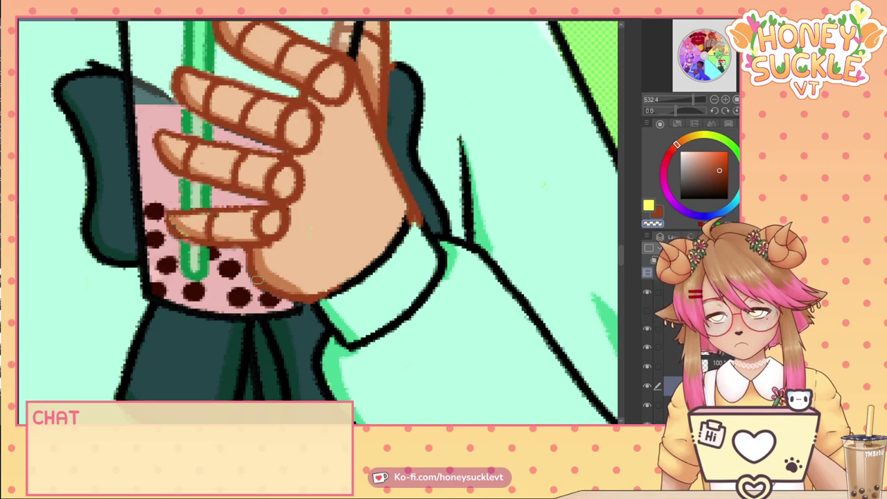
Recolour the collar's front edges and the viewer's-left collar, shoulder and sleeve-fold outlines of the mint cape muted green.
{"action": "scroll", "coordinate": [252, 276], "scroll_direction": "down", "scroll_amount": 1}
{"action": "scroll", "coordinate": [251, 275], "scroll_direction": "down", "scroll_amount": 4}
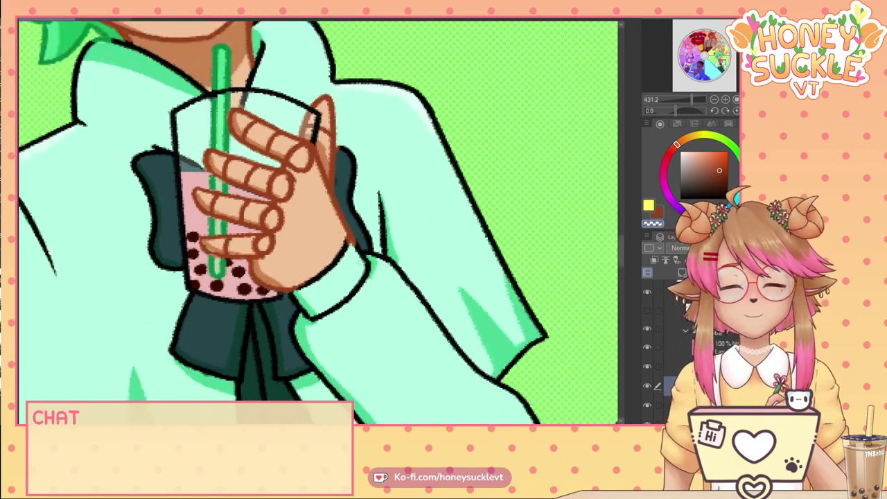
{"action": "scroll", "coordinate": [251, 276], "scroll_direction": "down", "scroll_amount": 3}
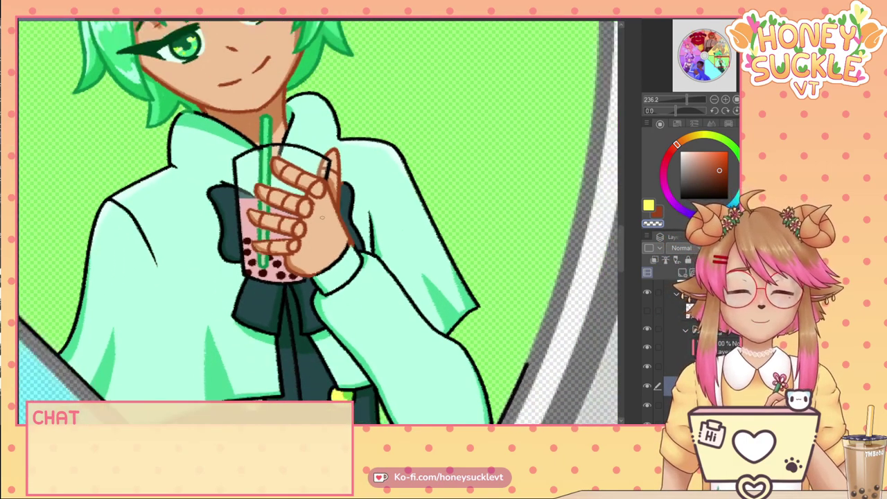
{"action": "scroll", "coordinate": [319, 222], "scroll_direction": "up", "scroll_amount": 3}
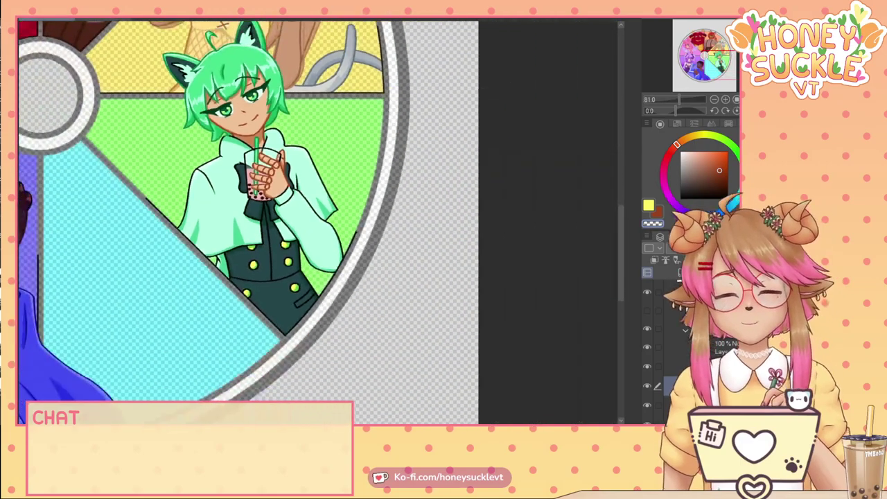
{"action": "scroll", "coordinate": [319, 222], "scroll_direction": "up", "scroll_amount": 1}
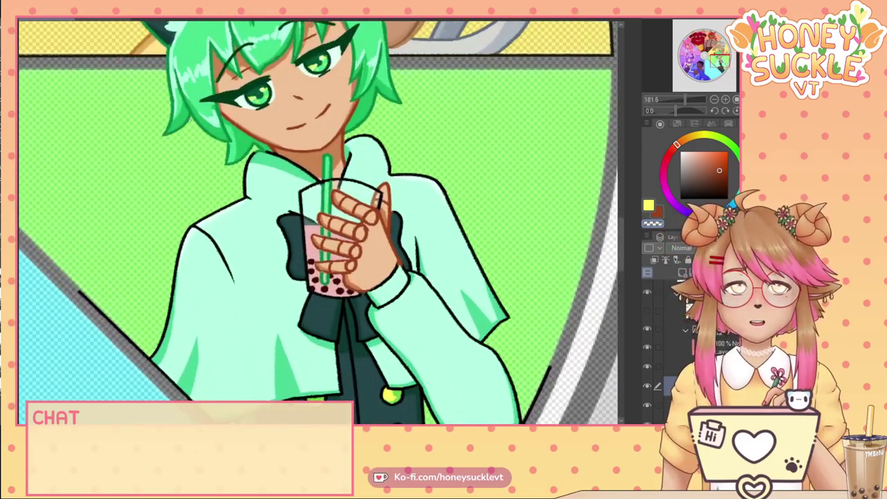
{"action": "left_click", "coordinate": [681, 227]}
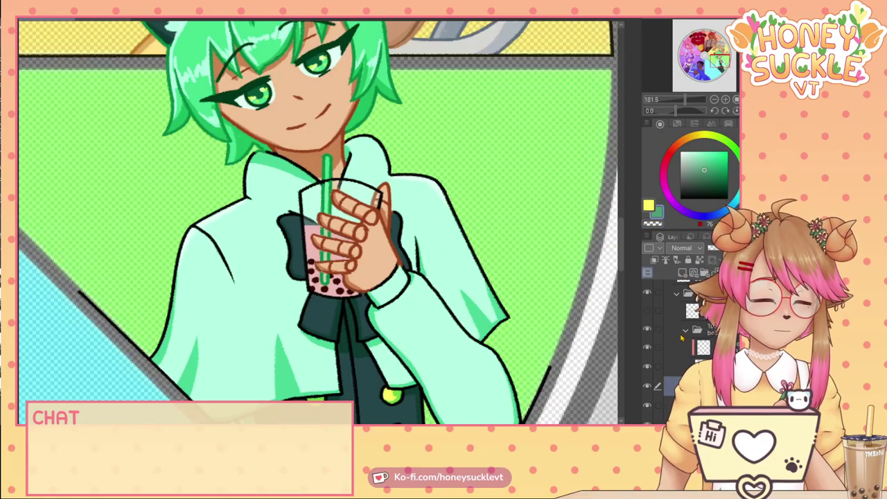
{"action": "left_click", "coordinate": [686, 330]}
{"action": "scroll", "coordinate": [337, 186], "scroll_direction": "up", "scroll_amount": 5}
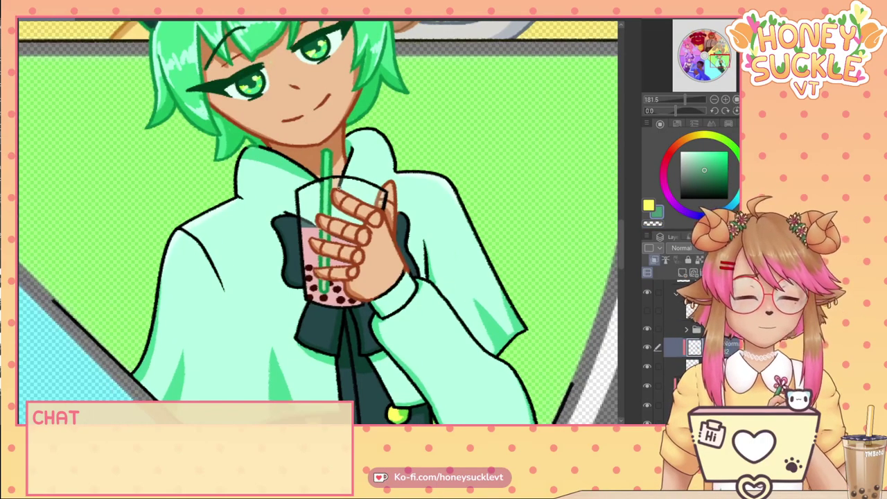
{"action": "left_click_drag", "start_coordinate": [362, 123], "coordinate": [342, 181]}
{"action": "mouse_move", "coordinate": [291, 165]}
{"action": "left_mouse_down"}
{"action": "mouse_move", "coordinate": [267, 166]}
{"action": "mouse_move", "coordinate": [239, 157]}
{"action": "mouse_move", "coordinate": [223, 125]}
{"action": "mouse_move", "coordinate": [253, 139]}
{"action": "left_mouse_up"}
{"action": "mouse_move", "coordinate": [203, 122]}
{"action": "left_mouse_down"}
{"action": "mouse_move", "coordinate": [176, 148]}
{"action": "mouse_move", "coordinate": [179, 209]}
{"action": "mouse_move", "coordinate": [182, 184]}
{"action": "mouse_move", "coordinate": [156, 216]}
{"action": "mouse_move", "coordinate": [108, 239]}
{"action": "mouse_move", "coordinate": [70, 273]}
{"action": "mouse_move", "coordinate": [34, 399]}
{"action": "left_mouse_up"}
{"action": "mouse_move", "coordinate": [87, 260]}
{"action": "left_mouse_down"}
{"action": "mouse_move", "coordinate": [115, 280]}
{"action": "mouse_move", "coordinate": [153, 352]}
{"action": "left_mouse_up"}
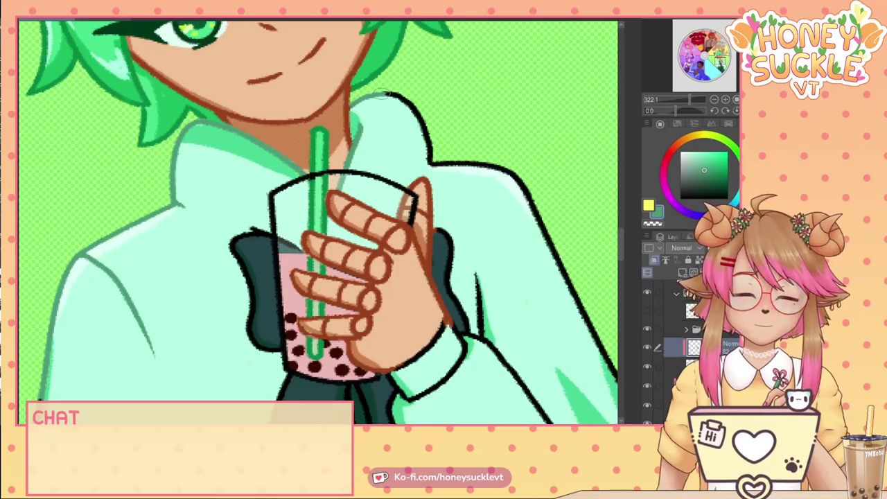
Recolour the viewer's-right collar and shoulder outlines and the far lower-left edge of the cape muted green.
{"action": "mouse_move", "coordinate": [380, 94]}
{"action": "left_mouse_down"}
{"action": "mouse_move", "coordinate": [420, 143]}
{"action": "mouse_move", "coordinate": [401, 104]}
{"action": "left_mouse_up"}
{"action": "mouse_move", "coordinate": [420, 161]}
{"action": "left_mouse_down"}
{"action": "mouse_move", "coordinate": [502, 167]}
{"action": "mouse_move", "coordinate": [545, 217]}
{"action": "mouse_move", "coordinate": [577, 293]}
{"action": "mouse_move", "coordinate": [554, 249]}
{"action": "left_mouse_up"}
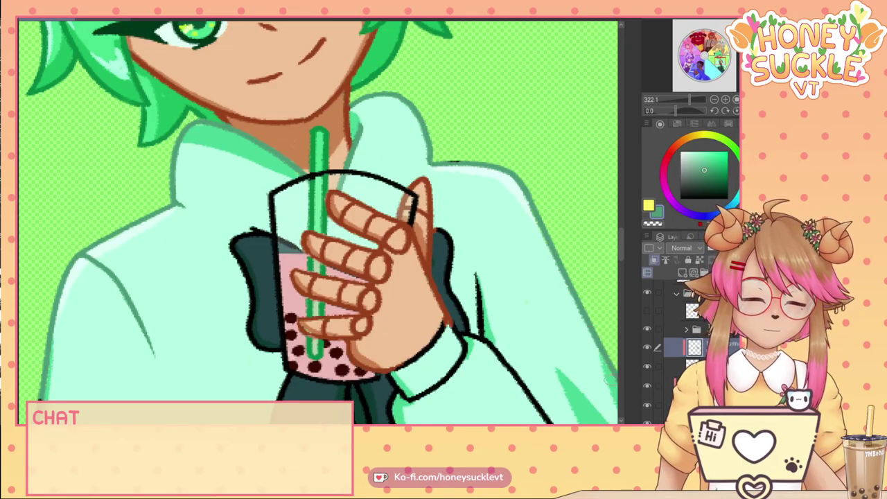
{"action": "scroll", "coordinate": [591, 321], "scroll_direction": "down", "scroll_amount": 3}
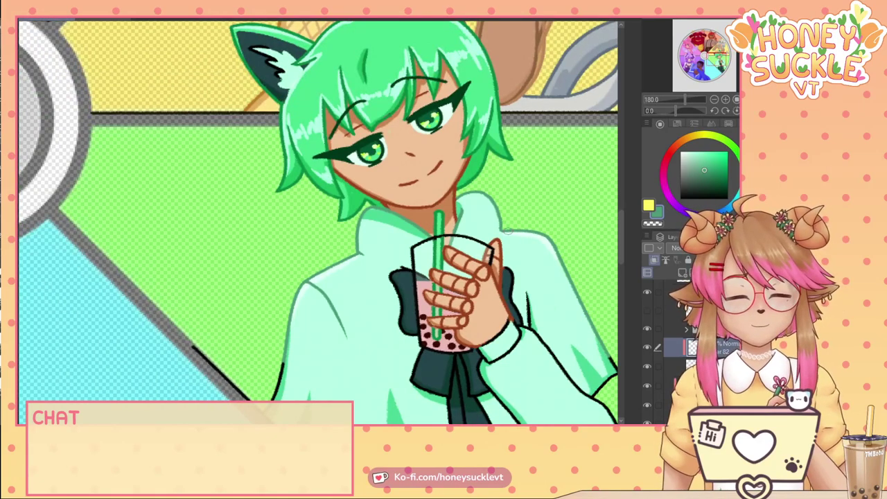
{"action": "left_click_drag", "start_coordinate": [331, 301], "coordinate": [278, 163]}
{"action": "left_click_drag", "start_coordinate": [230, 227], "coordinate": [210, 274]}
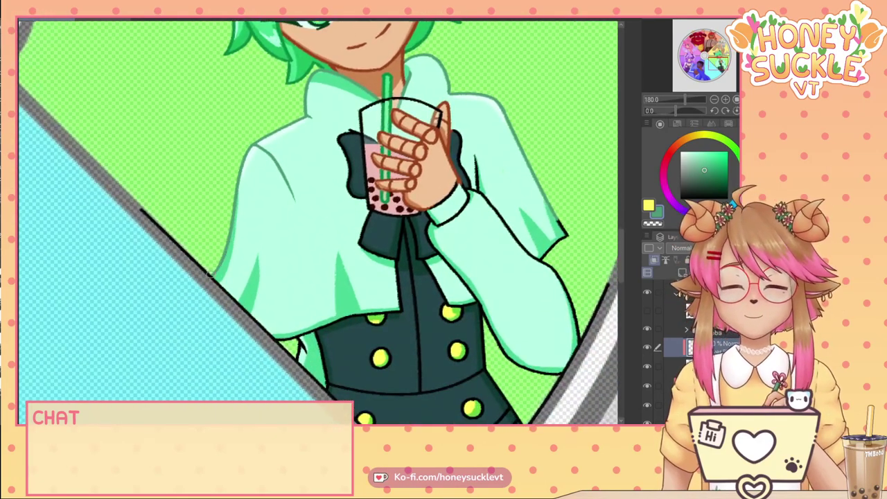
Recolour the cape's lower-right corner, its fold line and both outlines of the raised sleeve muted green.
{"action": "mouse_move", "coordinate": [560, 220]}
{"action": "left_mouse_down"}
{"action": "mouse_move", "coordinate": [559, 243]}
{"action": "mouse_move", "coordinate": [543, 257]}
{"action": "left_mouse_up"}
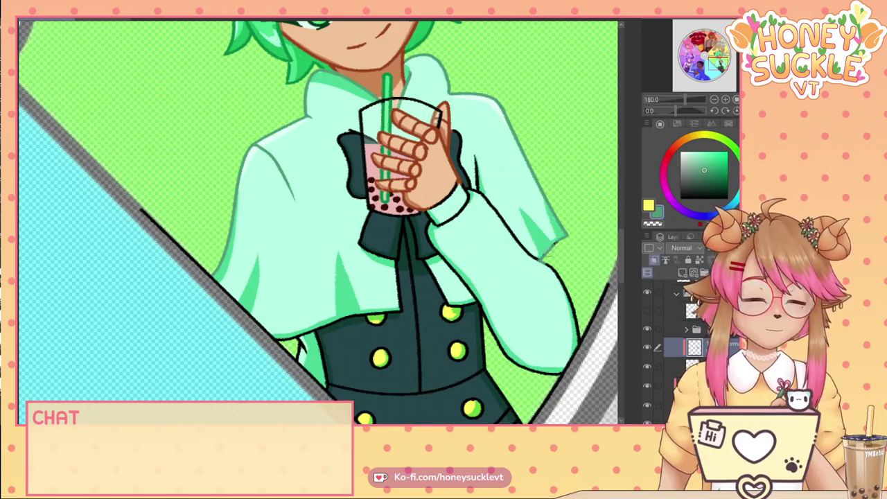
{"action": "mouse_move", "coordinate": [477, 156]}
{"action": "left_mouse_down"}
{"action": "mouse_move", "coordinate": [484, 196]}
{"action": "mouse_move", "coordinate": [551, 272]}
{"action": "mouse_move", "coordinate": [582, 337]}
{"action": "left_mouse_up"}
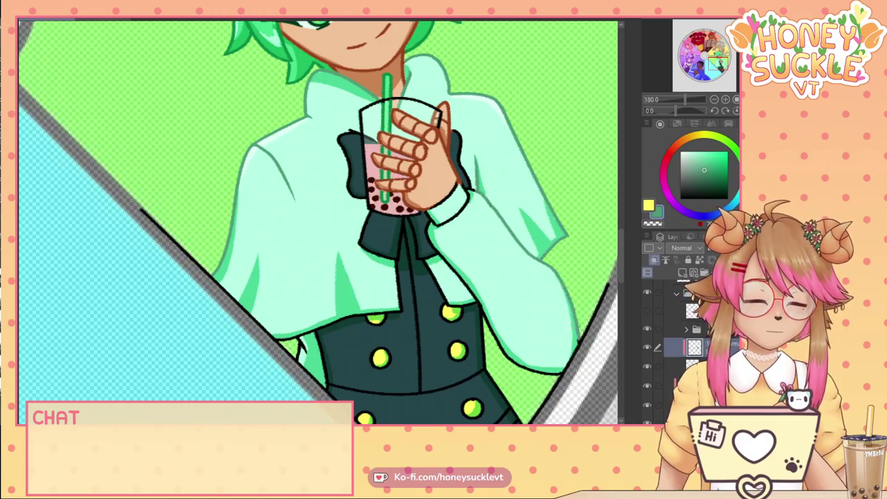
{"action": "mouse_move", "coordinate": [429, 224]}
{"action": "left_mouse_down"}
{"action": "mouse_move", "coordinate": [519, 369]}
{"action": "mouse_move", "coordinate": [553, 375]}
{"action": "left_mouse_up"}
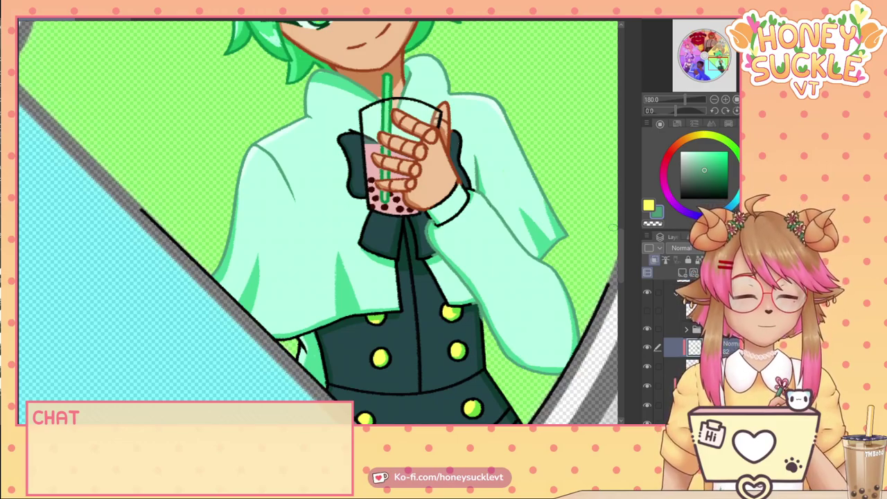
{"action": "scroll", "coordinate": [331, 169], "scroll_direction": "up", "scroll_amount": 5}
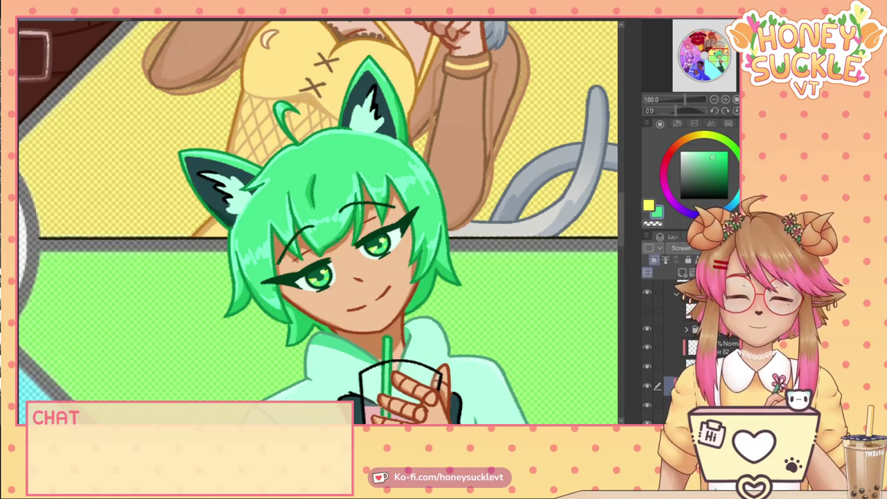
{"action": "left_click", "coordinate": [426, 346], "text": "alt"}
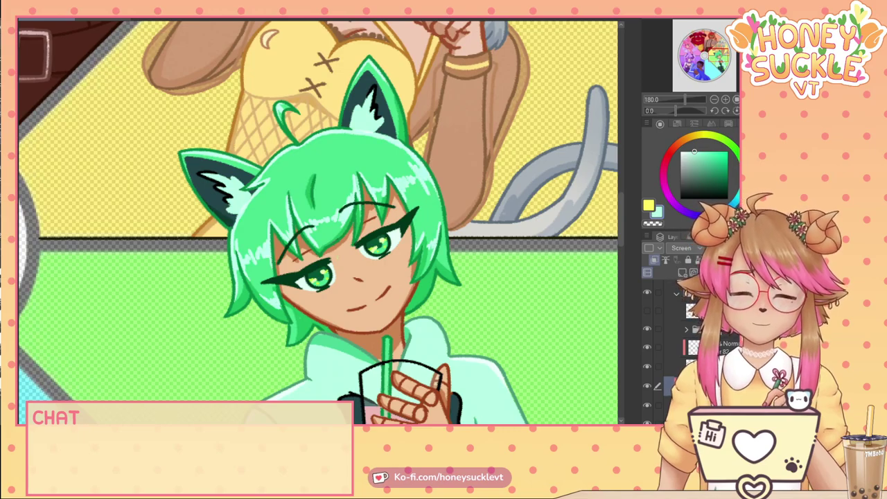
{"action": "left_click", "coordinate": [333, 159], "text": "alt"}
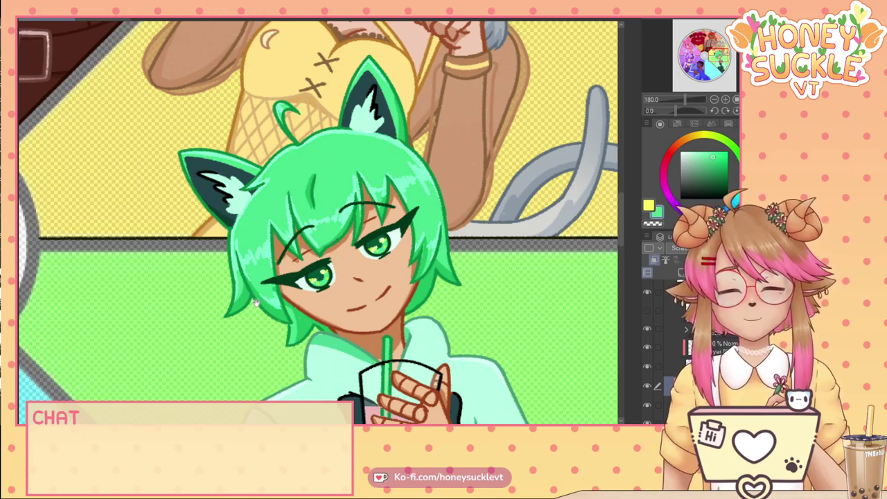
{"action": "left_click_drag", "start_coordinate": [257, 303], "coordinate": [200, 87]}
{"action": "left_click_drag", "start_coordinate": [225, 282], "coordinate": [215, 160]}
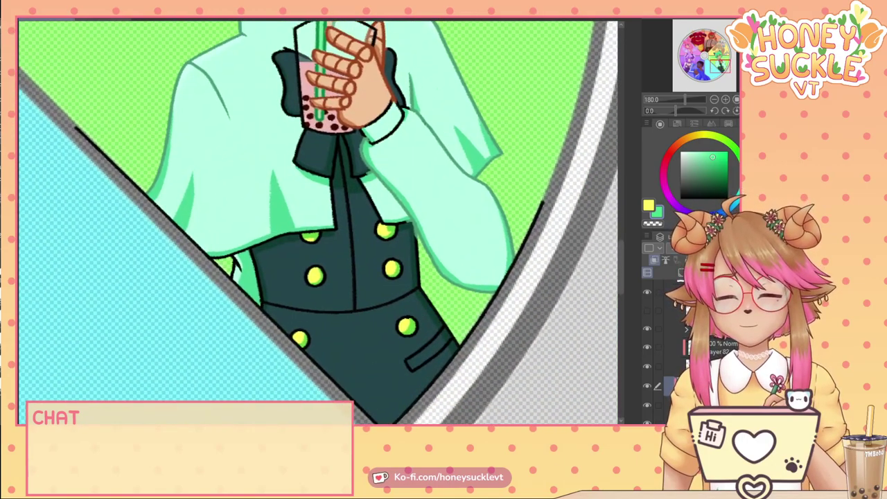
{"action": "scroll", "coordinate": [378, 252], "scroll_direction": "up", "scroll_amount": 2}
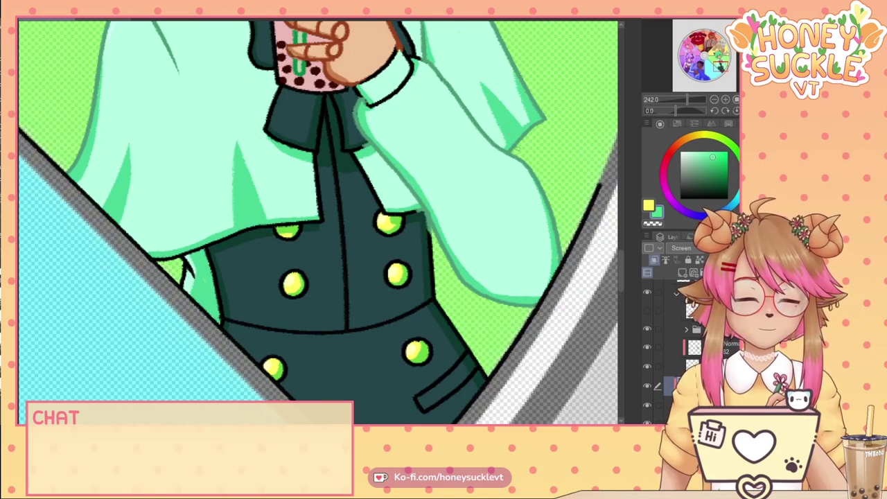
Recolour the edges of the small cape panel between the bow and the raised sleeve muted green.
{"action": "left_click", "coordinate": [704, 347]}
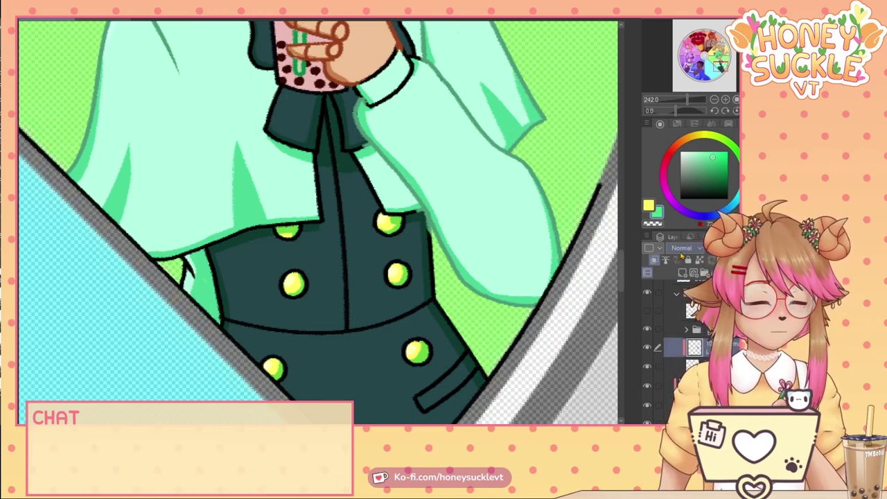
{"action": "scroll", "coordinate": [522, 143], "scroll_direction": "up", "scroll_amount": 2}
{"action": "scroll", "coordinate": [517, 151], "scroll_direction": "up", "scroll_amount": 1}
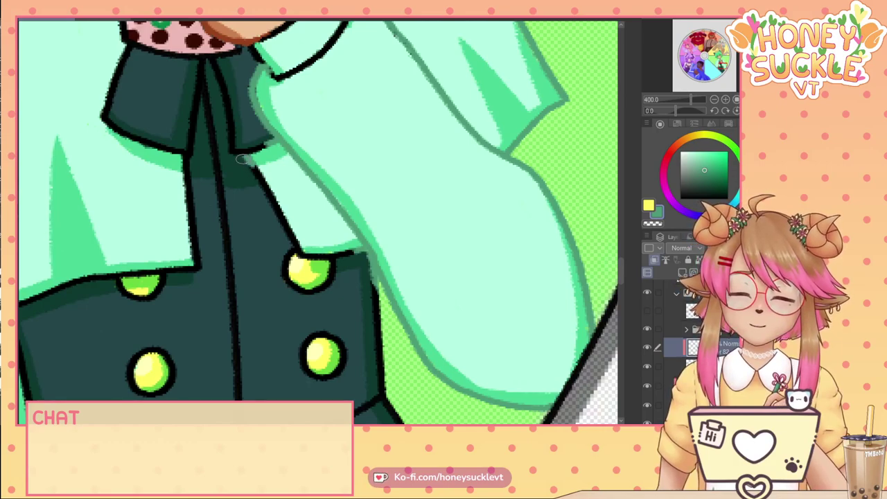
{"action": "mouse_move", "coordinate": [249, 159]}
{"action": "left_mouse_down"}
{"action": "mouse_move", "coordinate": [268, 201]}
{"action": "mouse_move", "coordinate": [283, 207]}
{"action": "mouse_move", "coordinate": [273, 187]}
{"action": "mouse_move", "coordinate": [284, 226]}
{"action": "mouse_move", "coordinate": [330, 255]}
{"action": "left_mouse_up"}
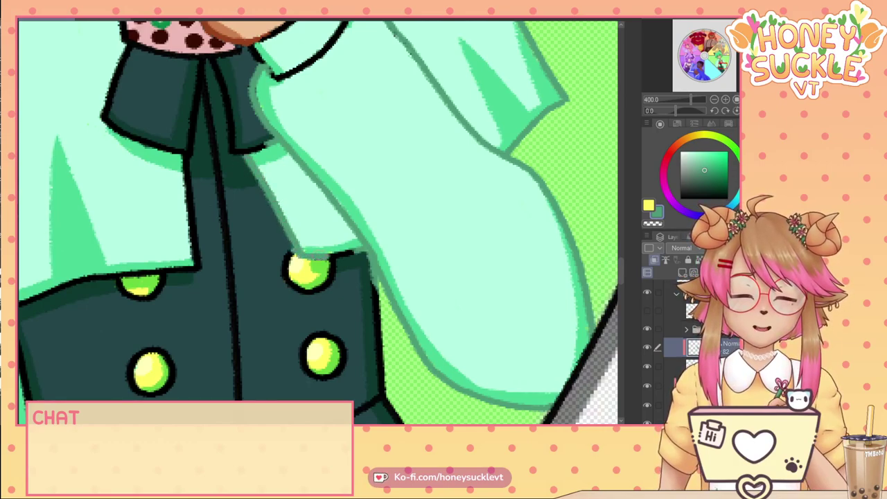
{"action": "scroll", "coordinate": [355, 140], "scroll_direction": "down", "scroll_amount": 4}
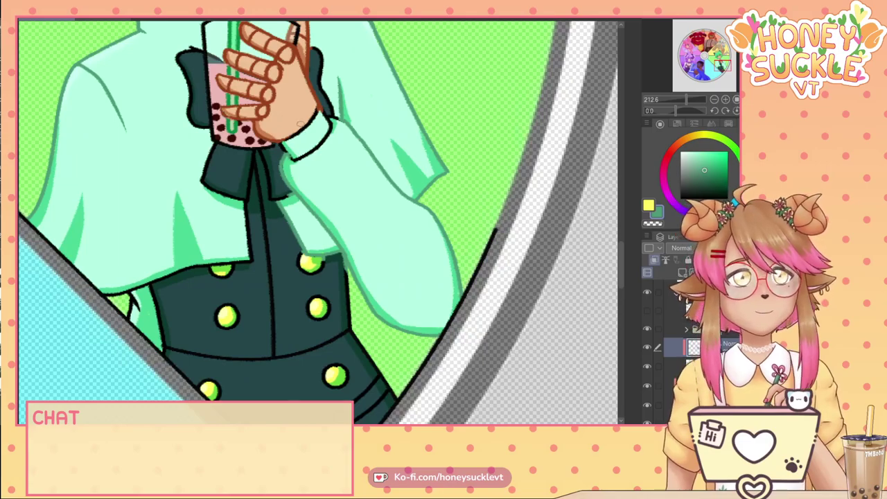
Recolour the black outlines of the sleeve cuff around the wrist muted green.
{"action": "scroll", "coordinate": [323, 173], "scroll_direction": "up", "scroll_amount": 4}
{"action": "scroll", "coordinate": [333, 95], "scroll_direction": "up", "scroll_amount": 2}
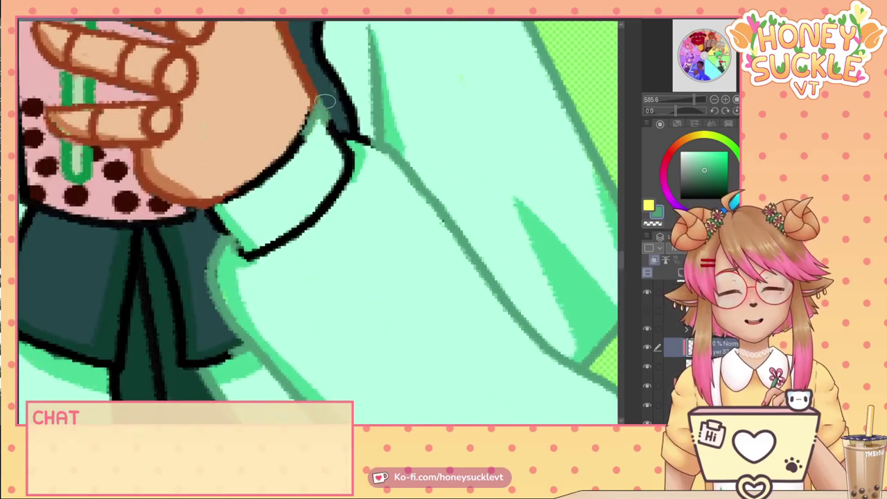
{"action": "left_click_drag", "start_coordinate": [350, 154], "coordinate": [344, 181]}
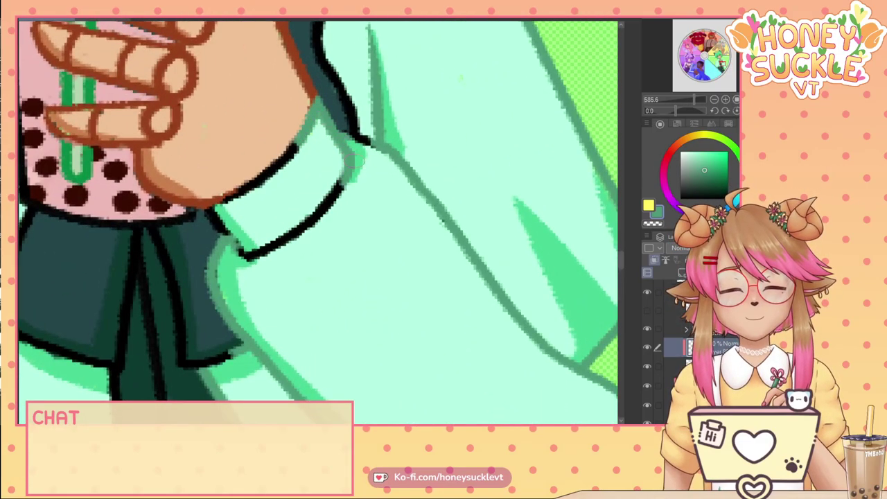
{"action": "left_click_drag", "start_coordinate": [368, 143], "coordinate": [352, 128]}
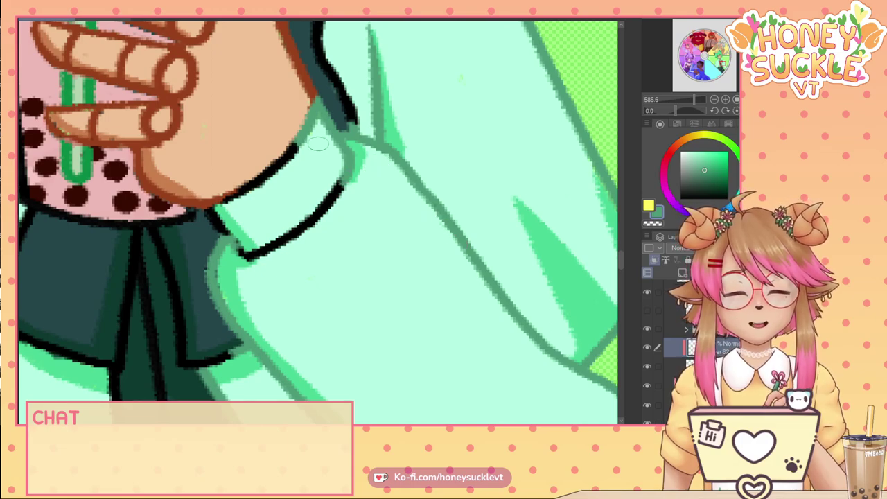
{"action": "mouse_move", "coordinate": [299, 143]}
{"action": "left_mouse_down"}
{"action": "mouse_move", "coordinate": [234, 202]}
{"action": "mouse_move", "coordinate": [228, 188]}
{"action": "mouse_move", "coordinate": [206, 207]}
{"action": "mouse_move", "coordinate": [224, 192]}
{"action": "mouse_move", "coordinate": [215, 223]}
{"action": "mouse_move", "coordinate": [207, 217]}
{"action": "mouse_move", "coordinate": [251, 254]}
{"action": "mouse_move", "coordinate": [206, 269]}
{"action": "mouse_move", "coordinate": [210, 307]}
{"action": "mouse_move", "coordinate": [296, 231]}
{"action": "mouse_move", "coordinate": [266, 244]}
{"action": "mouse_move", "coordinate": [273, 238]}
{"action": "mouse_move", "coordinate": [305, 230]}
{"action": "left_mouse_up"}
{"action": "scroll", "coordinate": [295, 258], "scroll_direction": "down", "scroll_amount": 2}
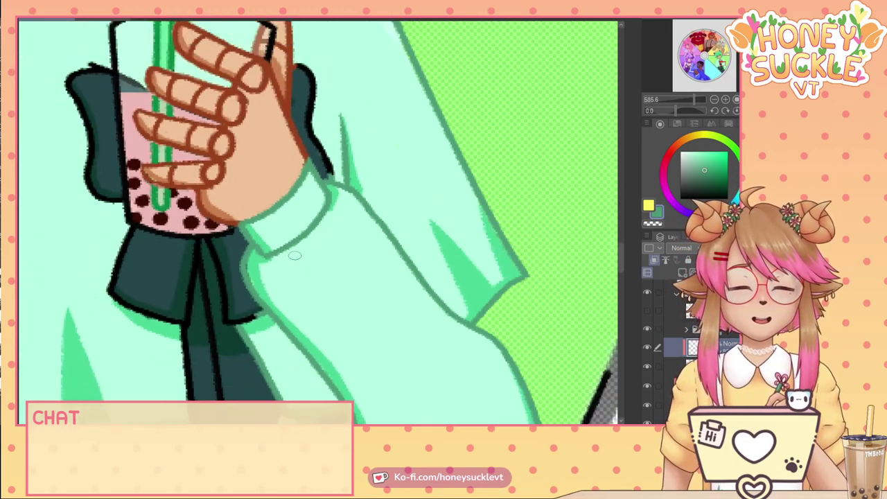
Recolour the viewer's-left cape hem, its front edge beside the bow and the small mint piece beneath it muted green.
{"action": "scroll", "coordinate": [296, 262], "scroll_direction": "down", "scroll_amount": 2}
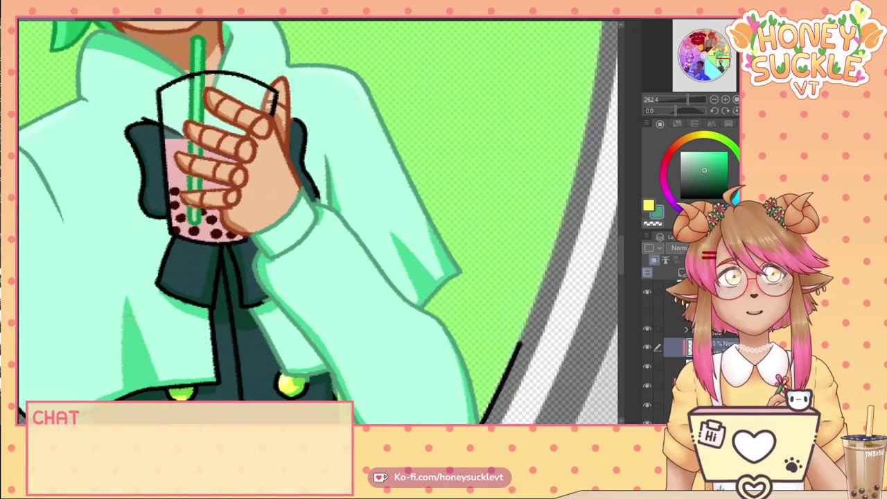
{"action": "left_click_drag", "start_coordinate": [172, 274], "coordinate": [353, 291]}
{"action": "scroll", "coordinate": [167, 286], "scroll_direction": "down", "scroll_amount": 1}
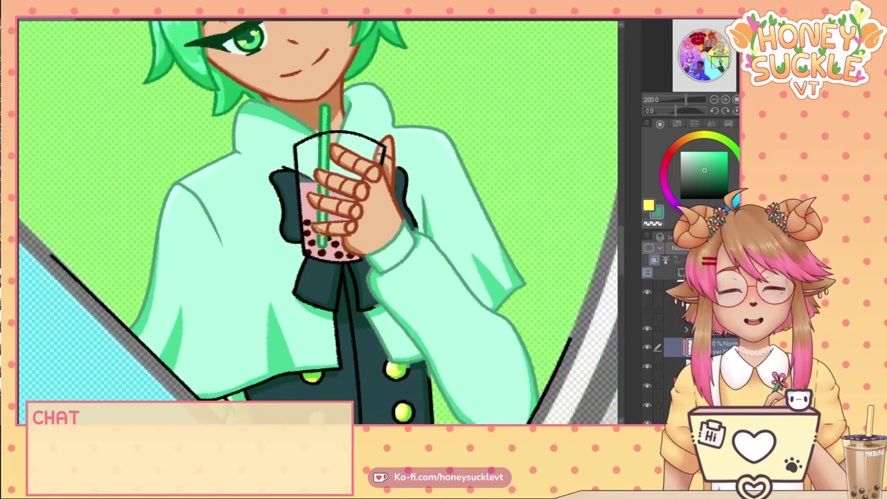
{"action": "left_click_drag", "start_coordinate": [261, 293], "coordinate": [232, 181]}
{"action": "scroll", "coordinate": [267, 211], "scroll_direction": "up", "scroll_amount": 2}
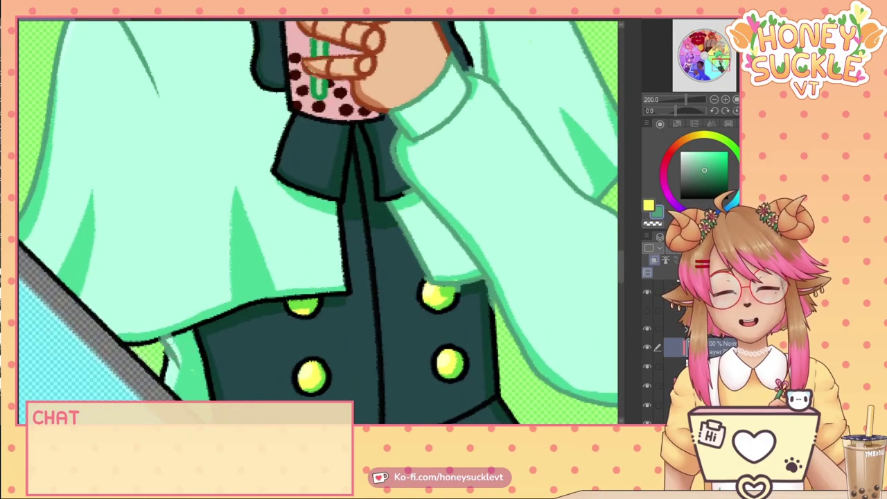
{"action": "left_click_drag", "start_coordinate": [172, 334], "coordinate": [184, 331]}
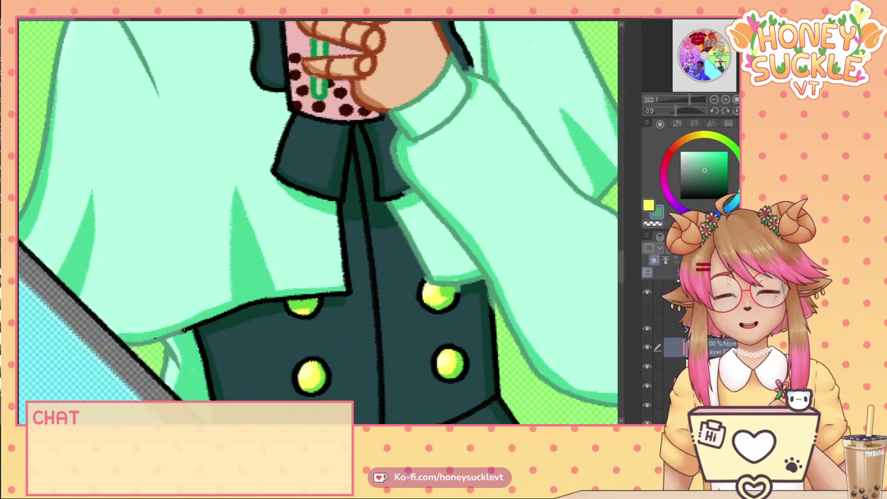
{"action": "mouse_move", "coordinate": [342, 203]}
{"action": "left_mouse_down"}
{"action": "mouse_move", "coordinate": [349, 295]}
{"action": "mouse_move", "coordinate": [324, 304]}
{"action": "mouse_move", "coordinate": [339, 294]}
{"action": "mouse_move", "coordinate": [341, 269]}
{"action": "mouse_move", "coordinate": [353, 269]}
{"action": "mouse_move", "coordinate": [354, 290]}
{"action": "mouse_move", "coordinate": [207, 321]}
{"action": "left_mouse_up"}
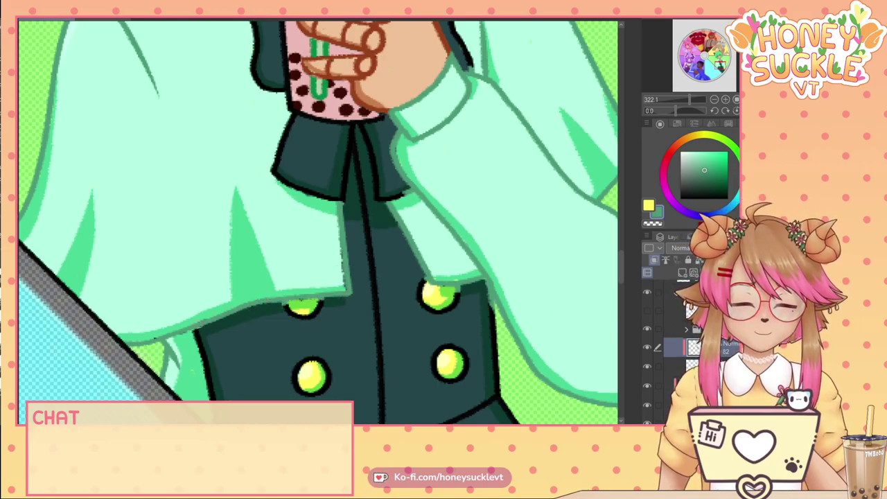
Recolour the black outlines of the bow's lower tails and the vest, including its centre line, waist seam and pocket, very dark green.
{"action": "scroll", "coordinate": [292, 202], "scroll_direction": "down", "scroll_amount": 2}
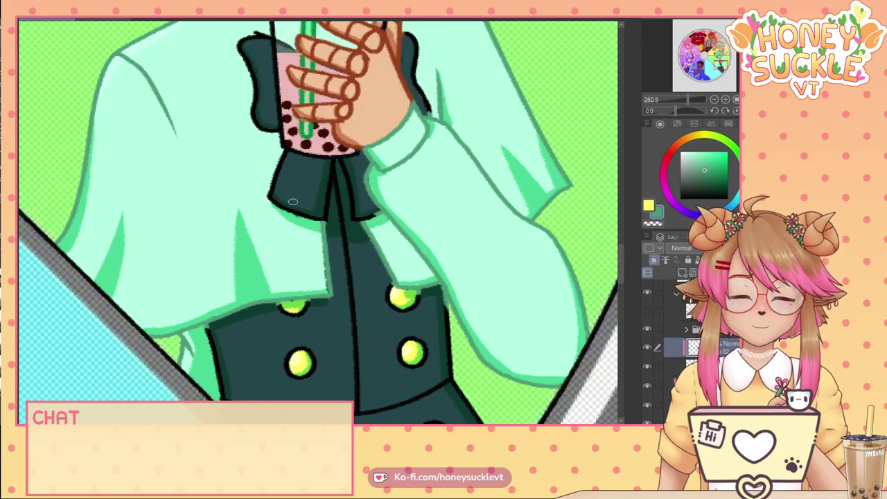
{"action": "left_click", "coordinate": [322, 200], "text": "alt"}
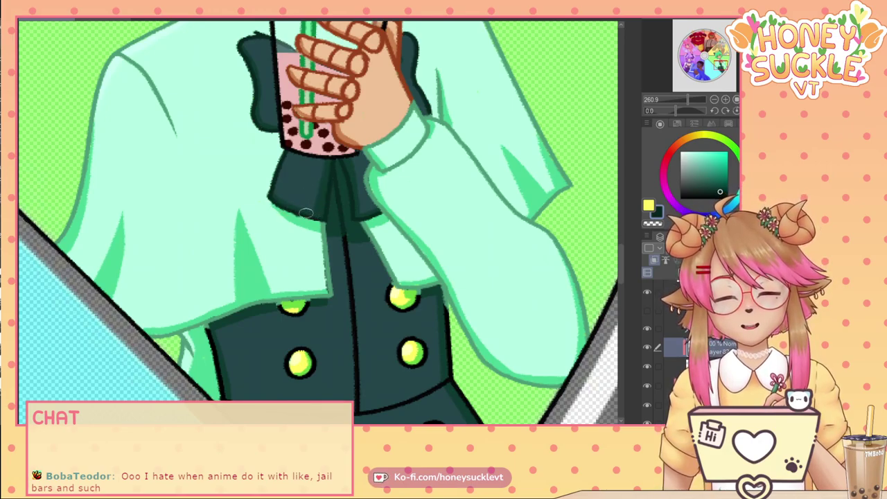
{"action": "left_click_drag", "start_coordinate": [334, 222], "coordinate": [357, 392]}
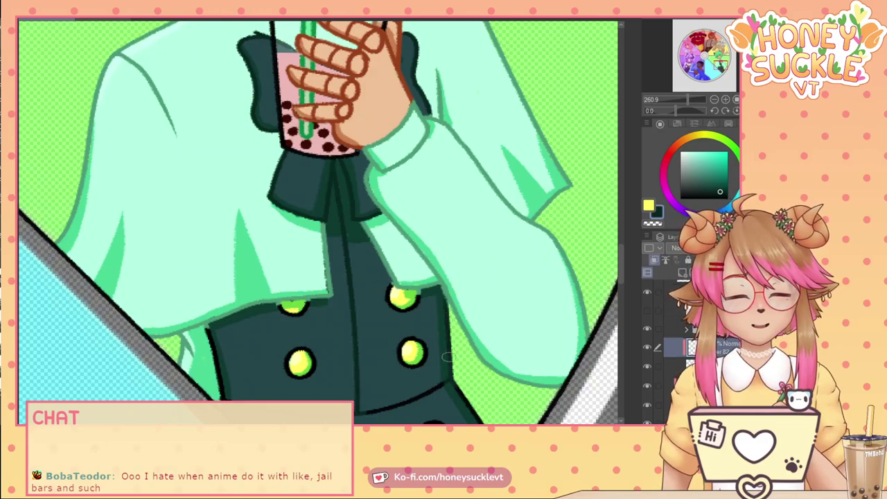
{"action": "left_click_drag", "start_coordinate": [287, 279], "coordinate": [256, 158]}
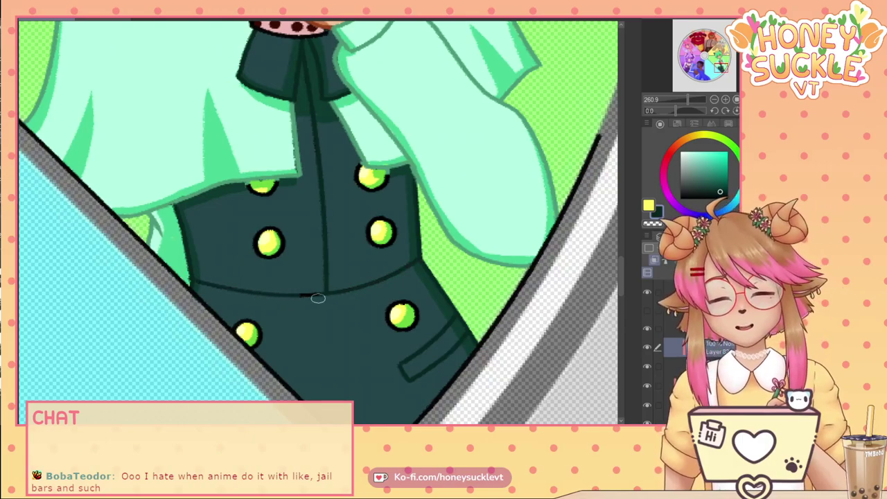
Recolour the black outlines of all the yellow vest buttons bright green, starting from a green sampled from a button's shading.
{"action": "left_click", "coordinate": [375, 179], "text": "alt"}
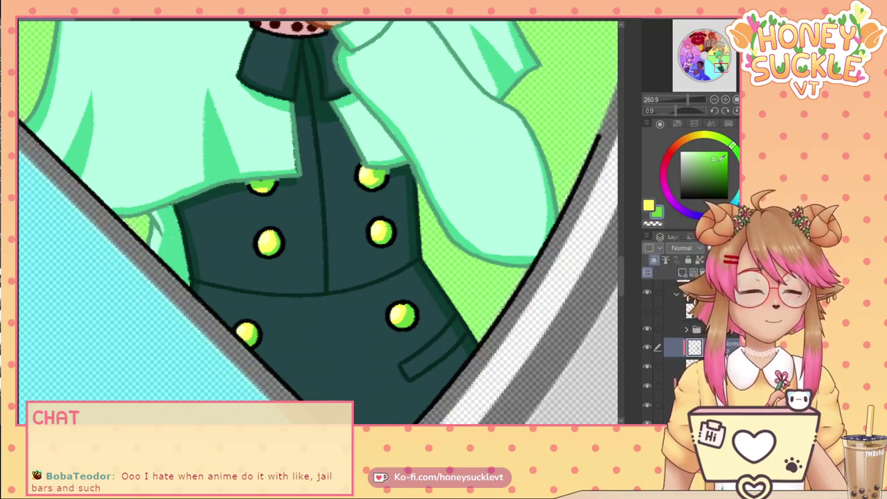
{"action": "mouse_move", "coordinate": [358, 179]}
{"action": "left_mouse_down"}
{"action": "mouse_move", "coordinate": [354, 167]}
{"action": "mouse_move", "coordinate": [380, 189]}
{"action": "mouse_move", "coordinate": [385, 179]}
{"action": "left_mouse_up"}
{"action": "mouse_move", "coordinate": [384, 245]}
{"action": "left_mouse_down"}
{"action": "mouse_move", "coordinate": [394, 226]}
{"action": "mouse_move", "coordinate": [369, 236]}
{"action": "mouse_move", "coordinate": [395, 229]}
{"action": "left_mouse_up"}
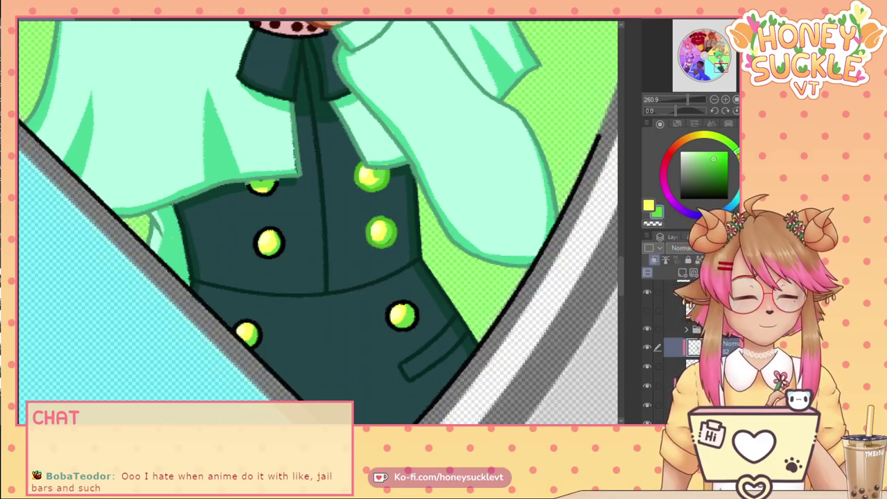
{"action": "left_click_drag", "start_coordinate": [414, 315], "coordinate": [397, 306]}
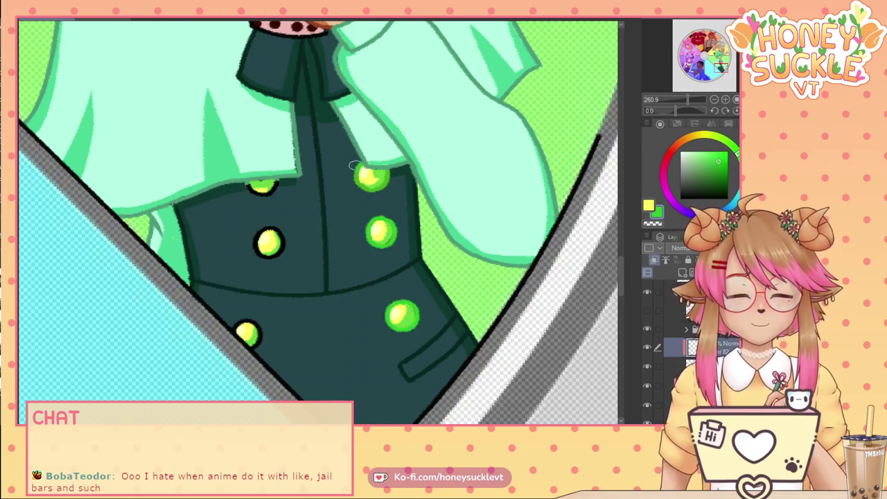
{"action": "left_click_drag", "start_coordinate": [357, 178], "coordinate": [375, 186]}
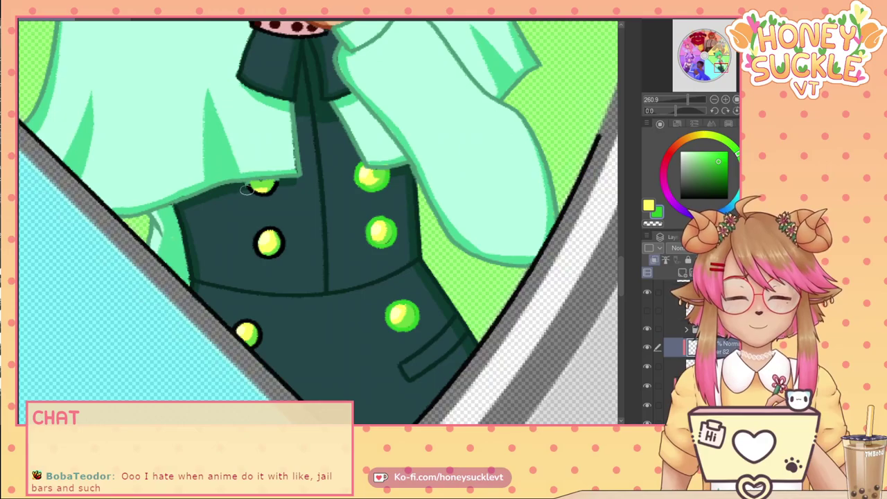
{"action": "mouse_move", "coordinate": [252, 191]}
{"action": "left_mouse_down"}
{"action": "mouse_move", "coordinate": [242, 186]}
{"action": "mouse_move", "coordinate": [274, 186]}
{"action": "left_mouse_up"}
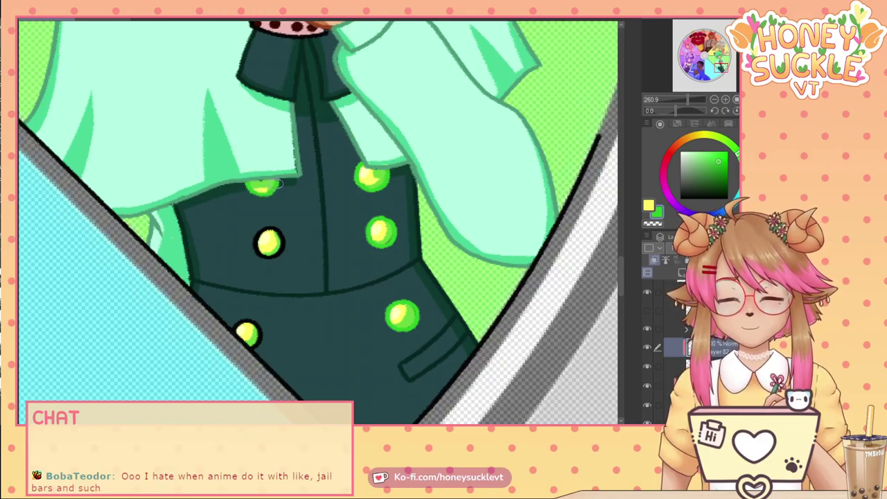
{"action": "mouse_move", "coordinate": [262, 216]}
{"action": "left_mouse_down"}
{"action": "mouse_move", "coordinate": [265, 260]}
{"action": "mouse_move", "coordinate": [272, 228]}
{"action": "mouse_move", "coordinate": [256, 234]}
{"action": "mouse_move", "coordinate": [284, 249]}
{"action": "mouse_move", "coordinate": [254, 232]}
{"action": "mouse_move", "coordinate": [274, 245]}
{"action": "mouse_move", "coordinate": [261, 335]}
{"action": "left_mouse_up"}
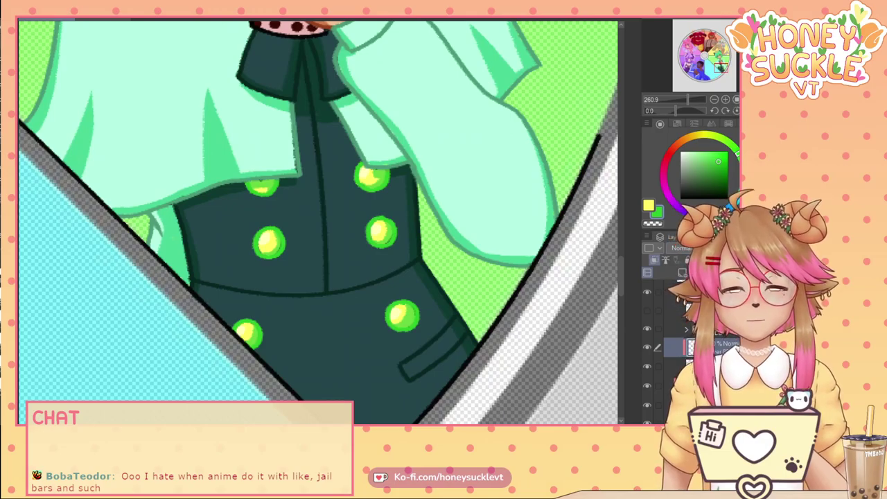
Try a pale mint, sampled from a translucent green test dab on the cape, on the cup's upper side outline.
{"action": "scroll", "coordinate": [286, 289], "scroll_direction": "down", "scroll_amount": 5}
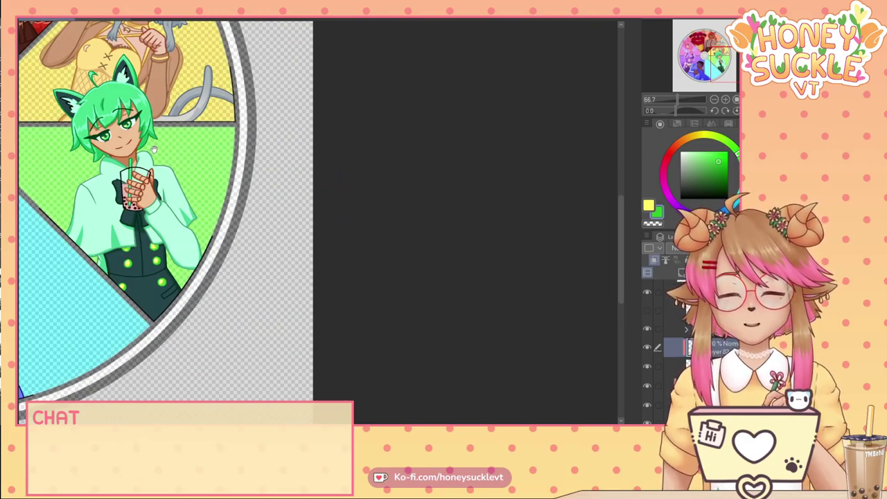
{"action": "left_click_drag", "start_coordinate": [154, 150], "coordinate": [324, 206]}
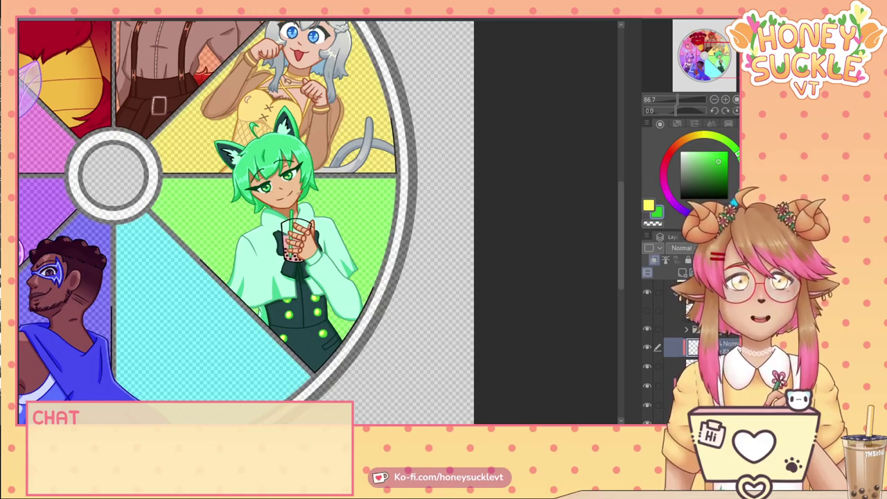
{"action": "scroll", "coordinate": [292, 251], "scroll_direction": "up", "scroll_amount": 2}
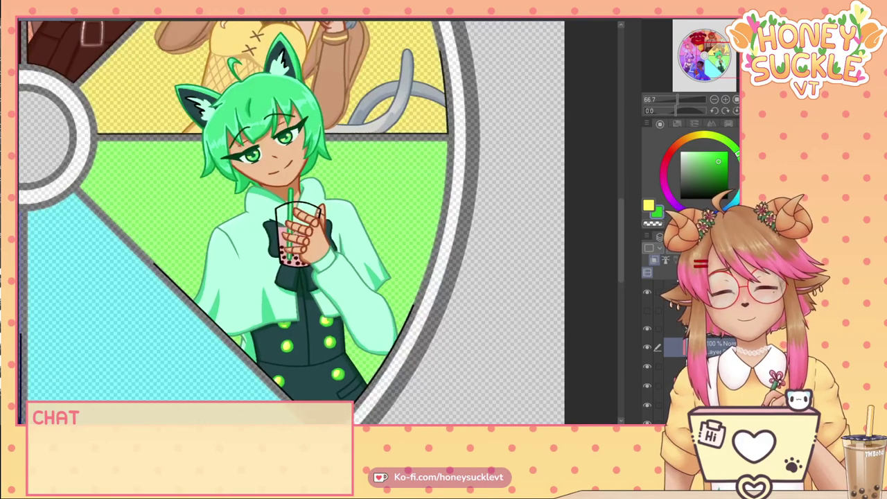
{"action": "scroll", "coordinate": [299, 201], "scroll_direction": "up", "scroll_amount": 5}
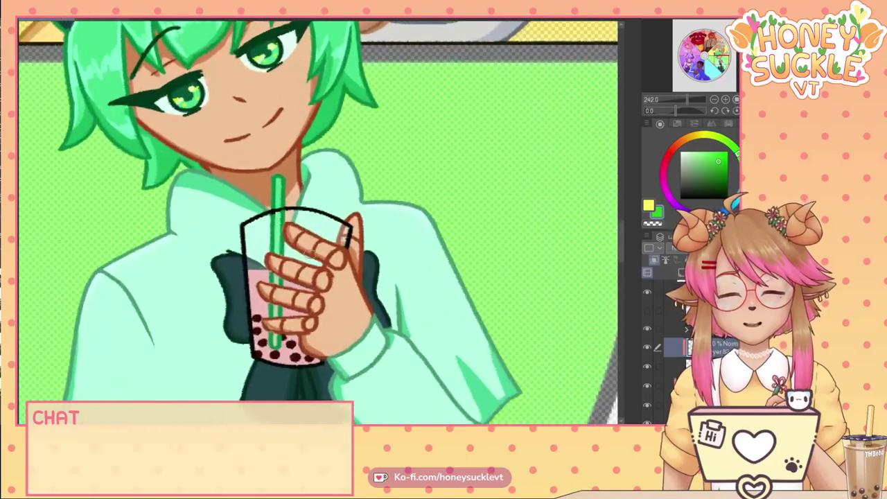
{"action": "scroll", "coordinate": [310, 206], "scroll_direction": "down", "scroll_amount": 1}
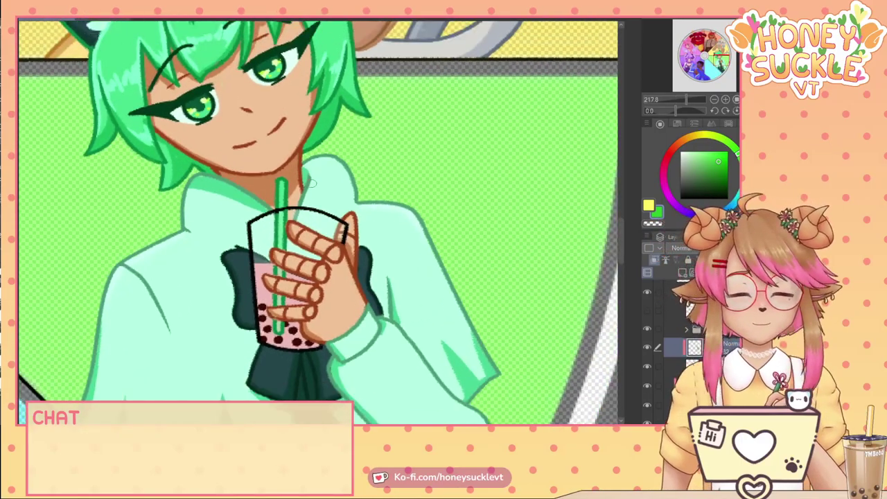
{"action": "scroll", "coordinate": [305, 188], "scroll_direction": "up", "scroll_amount": 4}
{"action": "left_click", "coordinate": [318, 201], "text": "alt"}
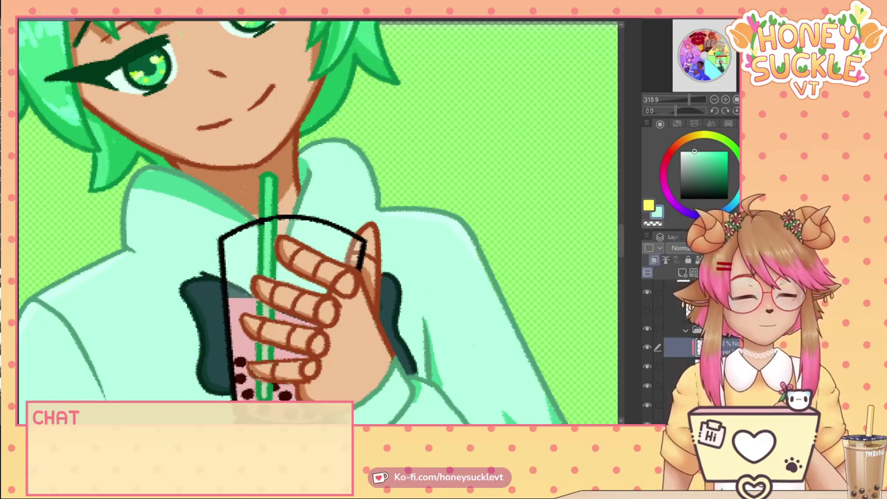
{"action": "left_click", "coordinate": [649, 350]}
{"action": "left_click", "coordinate": [649, 350]}
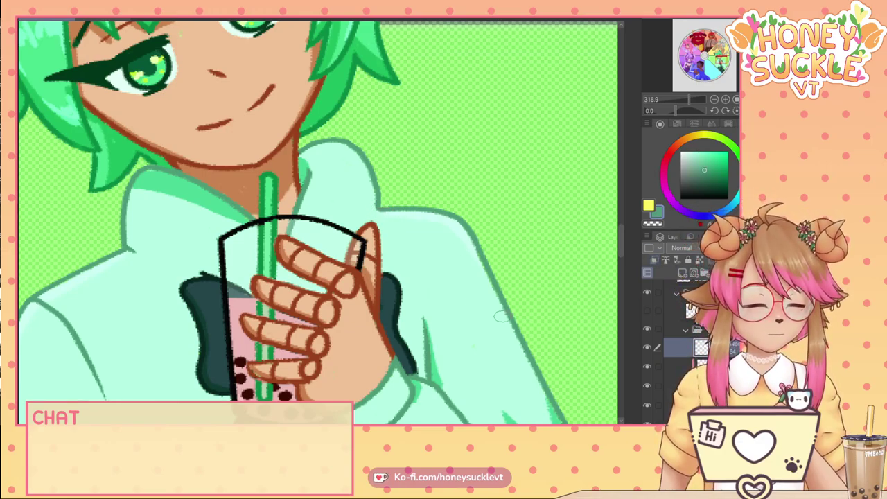
{"action": "left_click", "coordinate": [466, 318]}
{"action": "key", "text": "ctrl+z"}
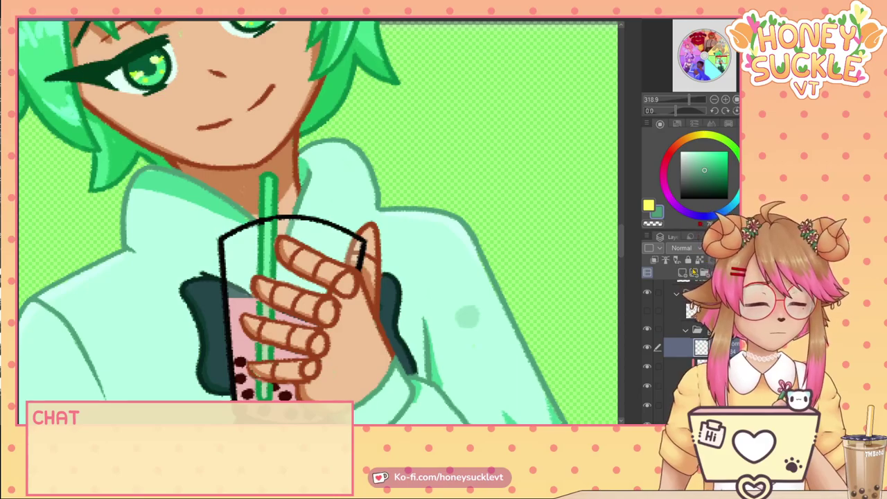
{"action": "left_click", "coordinate": [466, 316], "text": "alt"}
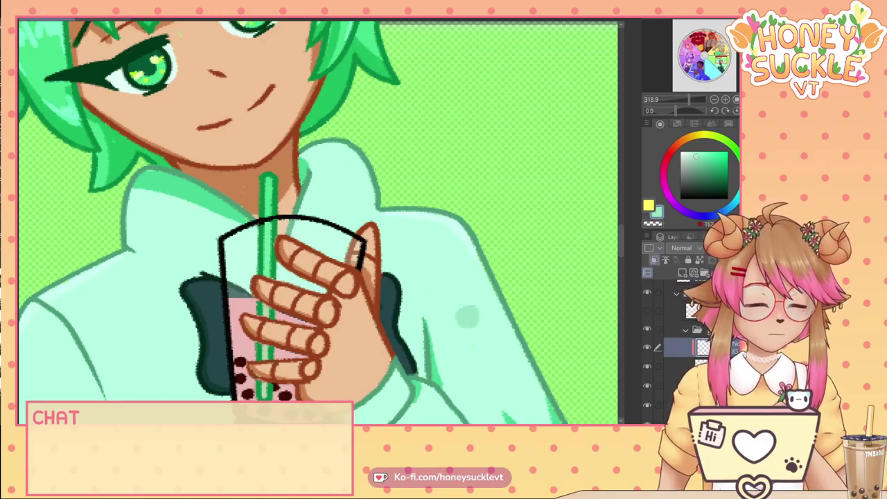
{"action": "left_click_drag", "start_coordinate": [223, 238], "coordinate": [224, 278]}
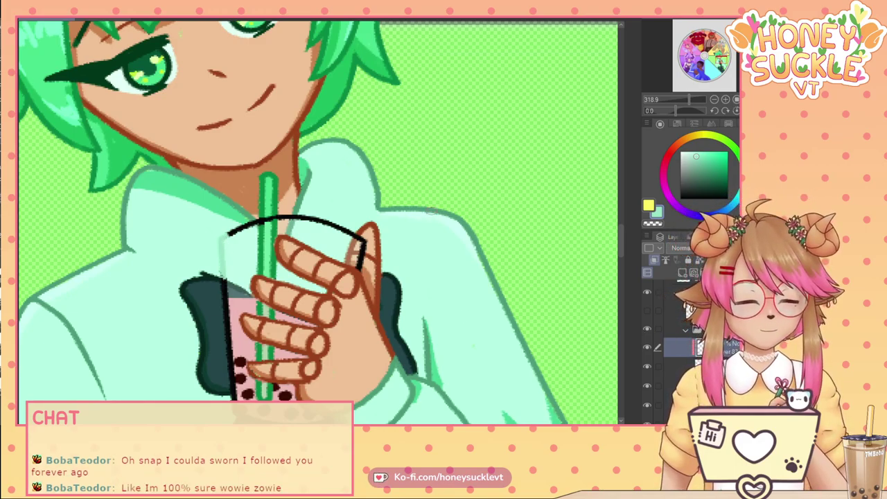
Mix a slightly darker mint from muted green test dabs over the cape on a separate layer, sample it and undo the dabs.
{"action": "left_click", "coordinate": [432, 212], "text": "alt"}
{"action": "left_click", "coordinate": [682, 272]}
{"action": "left_click_drag", "start_coordinate": [455, 290], "coordinate": [455, 289]}
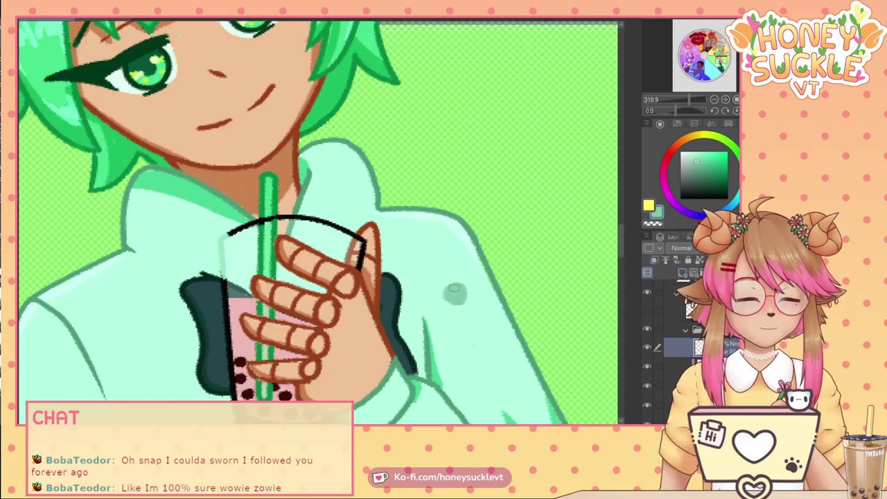
{"action": "left_click", "coordinate": [455, 293]}
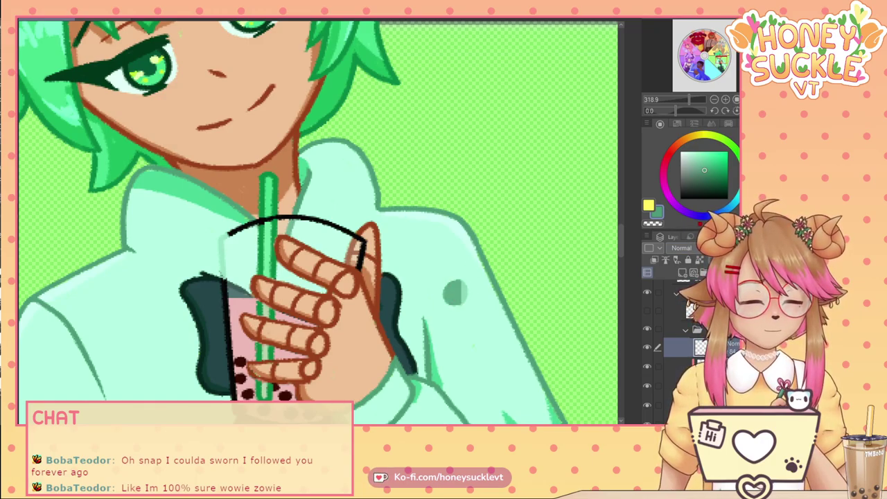
{"action": "left_click", "coordinate": [460, 290], "text": "alt"}
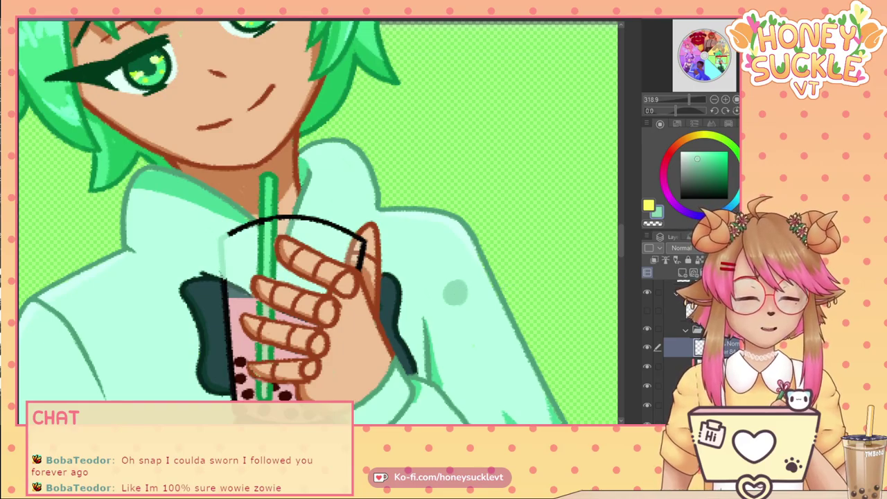
{"action": "key", "text": "ctrl+z"}
Recolour the bubble tea cup's sides, domed top and base outline with the mixed muted mint.
{"action": "left_click_drag", "start_coordinate": [233, 227], "coordinate": [218, 253]}
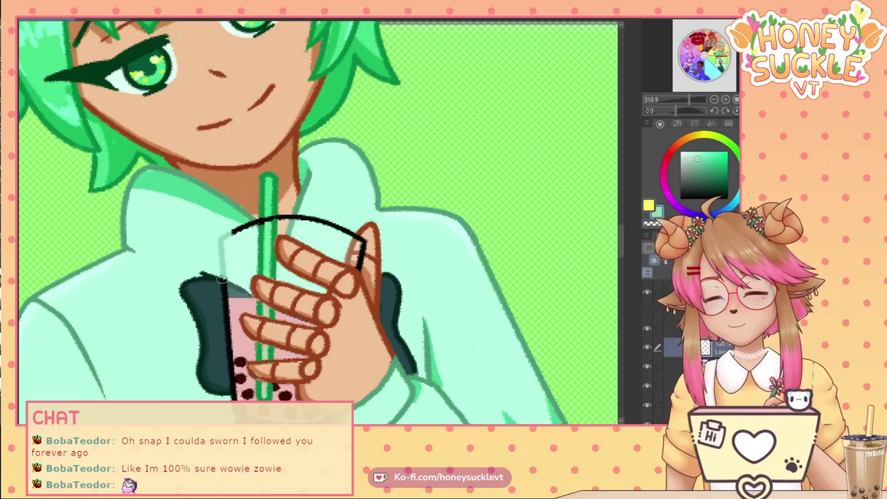
{"action": "mouse_move", "coordinate": [225, 292]}
{"action": "left_mouse_down"}
{"action": "mouse_move", "coordinate": [225, 325]}
{"action": "mouse_move", "coordinate": [223, 289]}
{"action": "mouse_move", "coordinate": [233, 399]}
{"action": "left_mouse_up"}
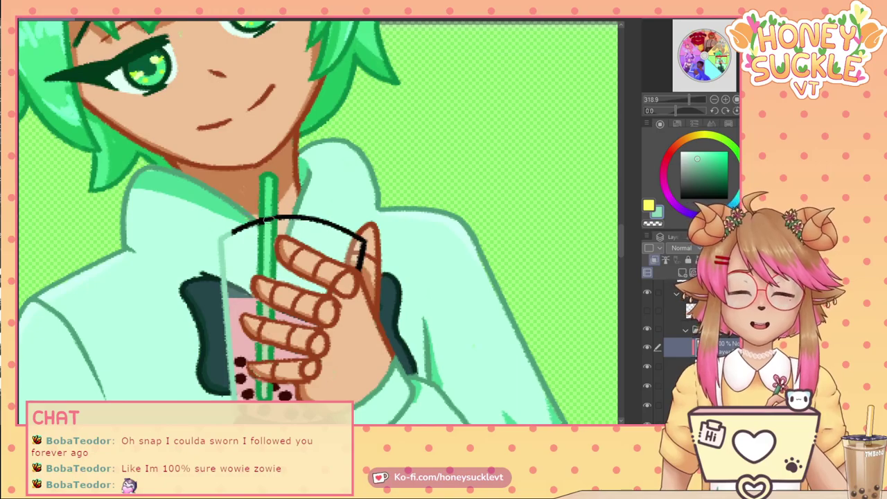
{"action": "mouse_move", "coordinate": [277, 218]}
{"action": "left_mouse_down"}
{"action": "mouse_move", "coordinate": [235, 231]}
{"action": "mouse_move", "coordinate": [284, 218]}
{"action": "mouse_move", "coordinate": [340, 227]}
{"action": "mouse_move", "coordinate": [307, 217]}
{"action": "mouse_move", "coordinate": [364, 248]}
{"action": "mouse_move", "coordinate": [361, 264]}
{"action": "mouse_move", "coordinate": [355, 255]}
{"action": "mouse_move", "coordinate": [359, 266]}
{"action": "left_mouse_up"}
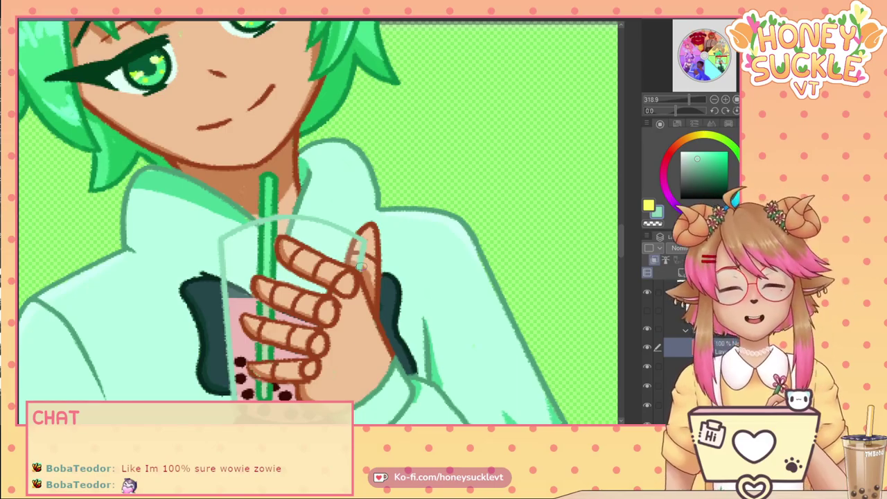
{"action": "scroll", "coordinate": [197, 295], "scroll_direction": "down", "scroll_amount": 3}
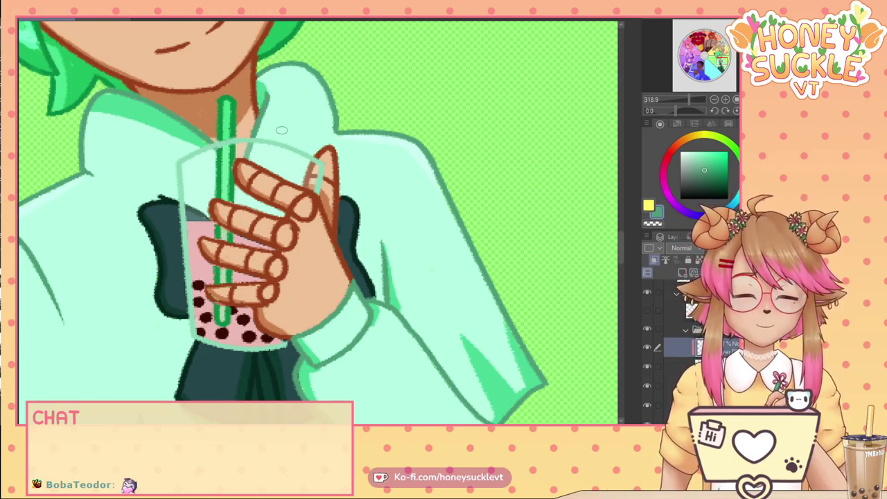
Turn on the hidden layer containing the character's round glasses.
{"action": "scroll", "coordinate": [220, 141], "scroll_direction": "down", "scroll_amount": 3}
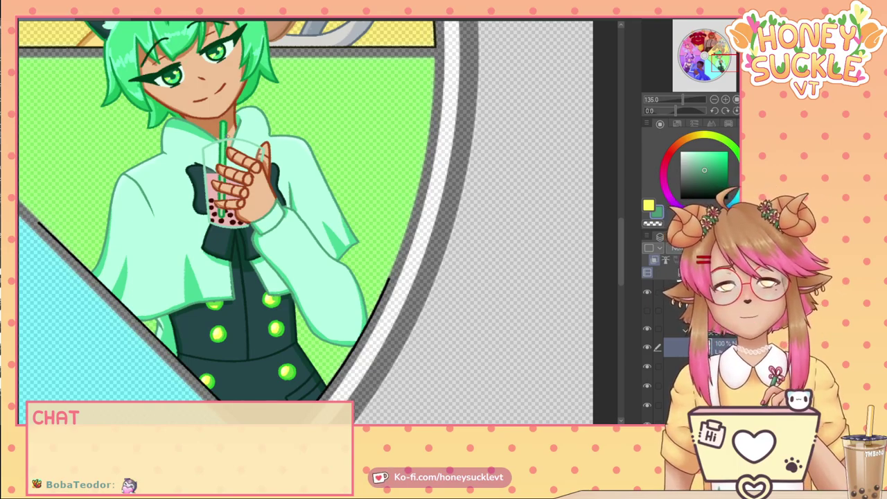
{"action": "scroll", "coordinate": [226, 134], "scroll_direction": "down", "scroll_amount": 3}
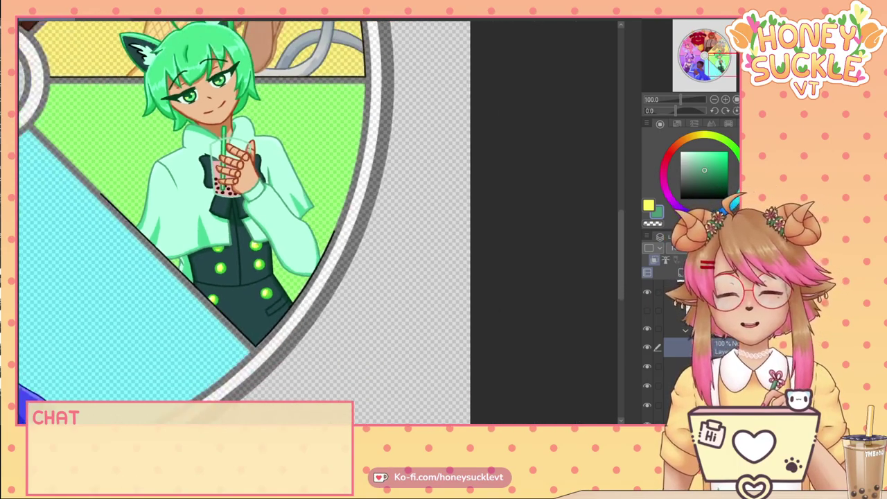
{"action": "scroll", "coordinate": [226, 134], "scroll_direction": "up", "scroll_amount": 1}
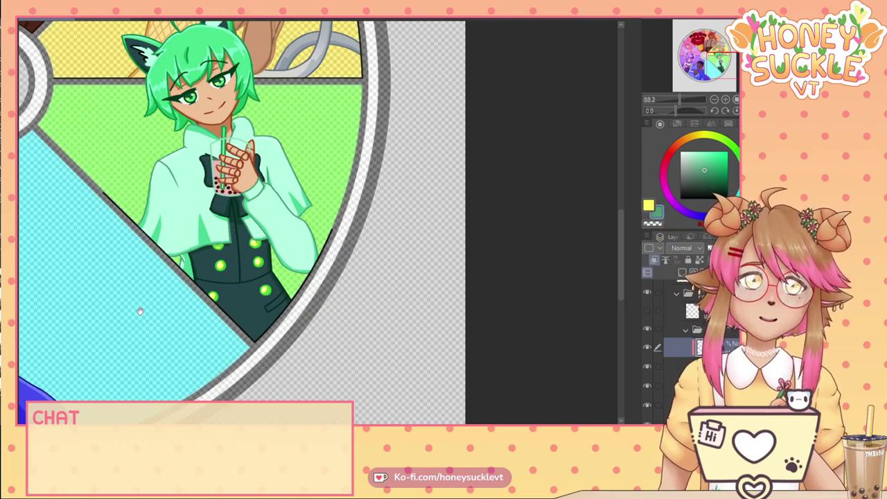
{"action": "left_click_drag", "start_coordinate": [170, 301], "coordinate": [194, 377]}
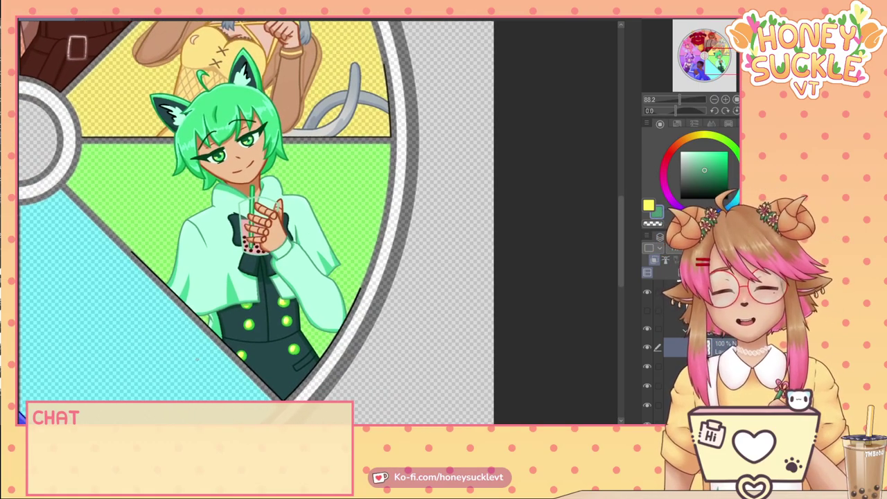
{"action": "left_click", "coordinate": [646, 311]}
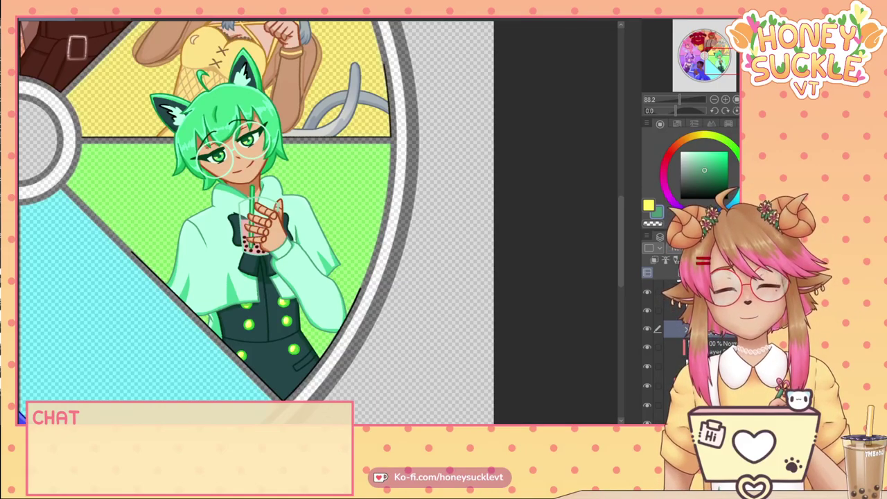
Recolour the edges of the fur tufts inside both cat ears light green, based on a colour sampled from the hair.
{"action": "left_click", "coordinate": [685, 332]}
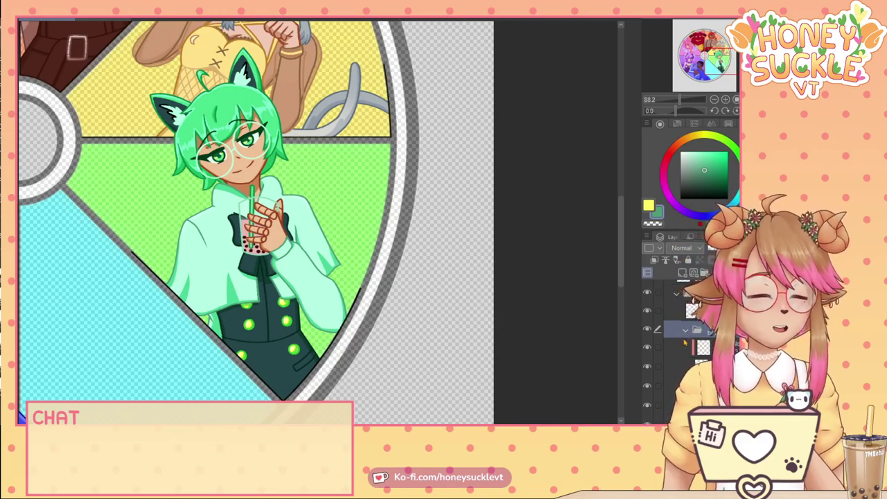
{"action": "left_click", "coordinate": [692, 367]}
{"action": "scroll", "coordinate": [193, 139], "scroll_direction": "up", "scroll_amount": 4}
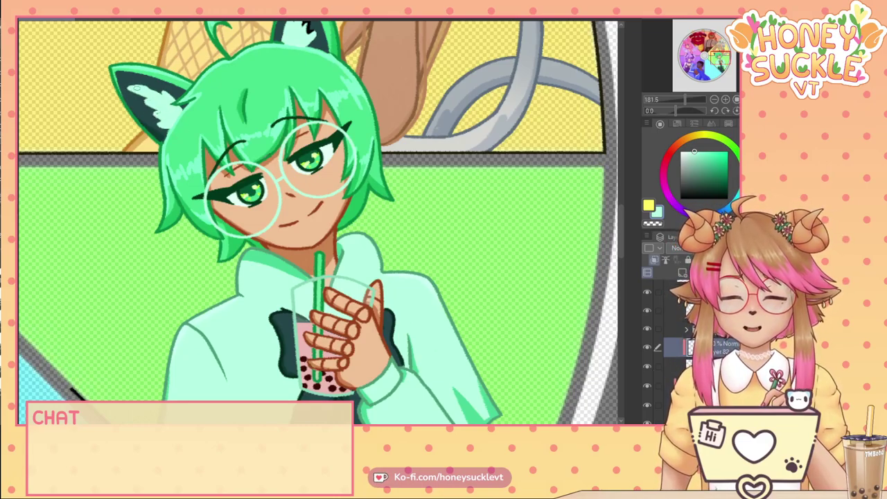
{"action": "left_click_drag", "start_coordinate": [210, 169], "coordinate": [212, 247]}
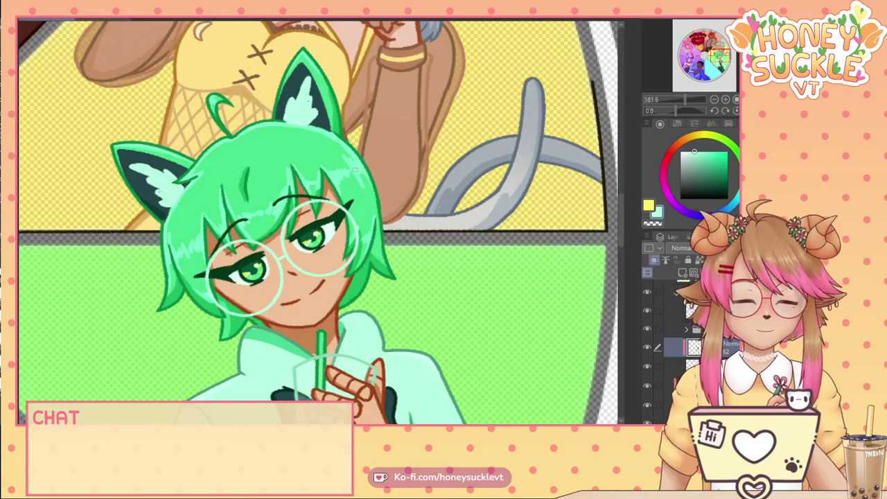
{"action": "left_click", "coordinate": [355, 169], "text": "alt"}
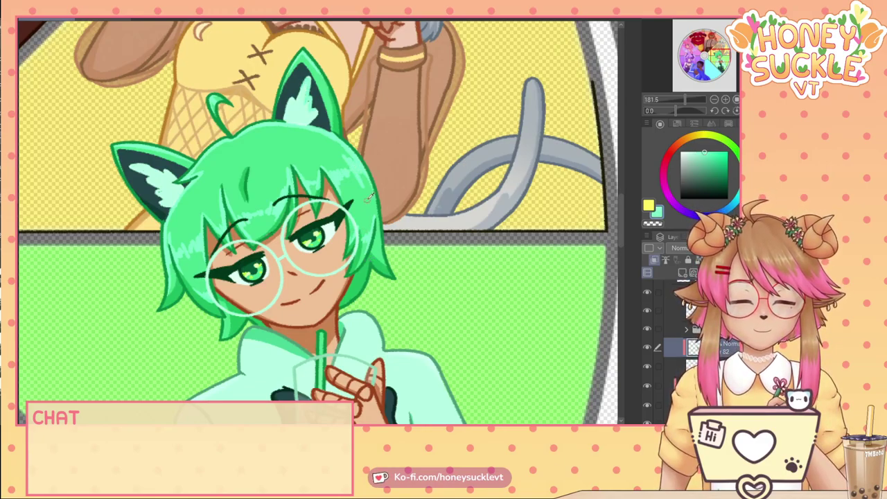
{"action": "left_click", "coordinate": [707, 154]}
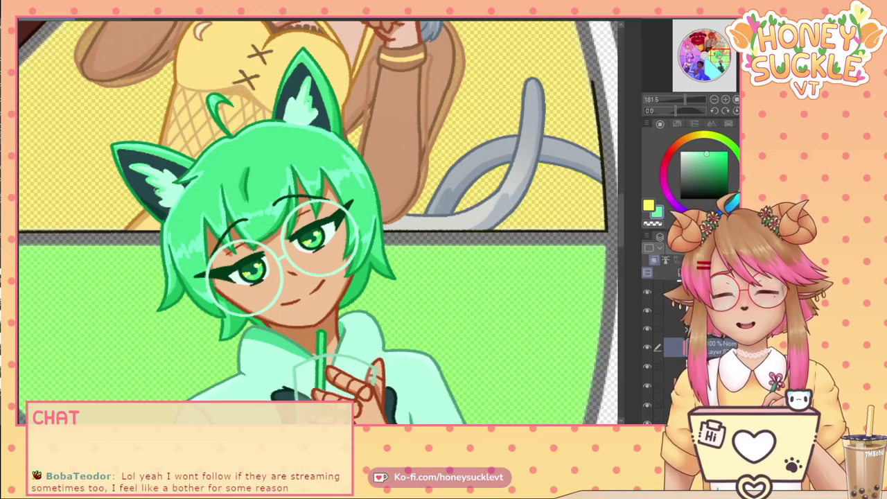
{"action": "scroll", "coordinate": [137, 167], "scroll_direction": "down", "scroll_amount": 2}
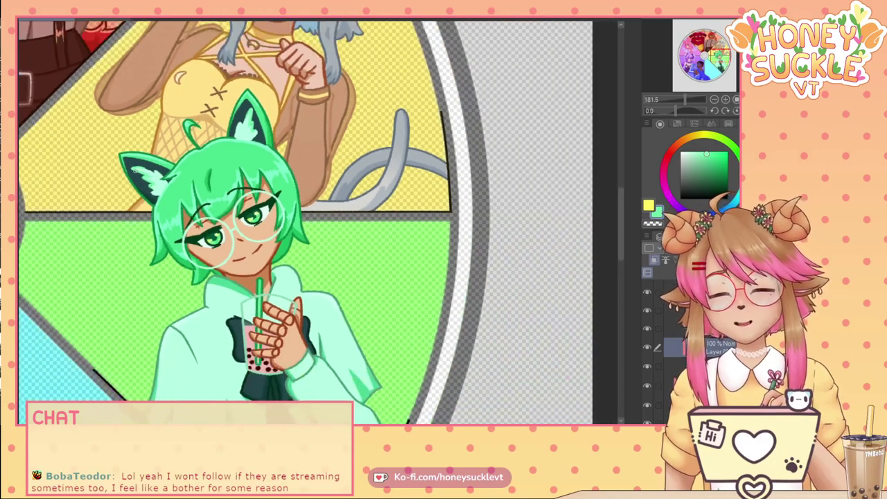
{"action": "left_click_drag", "start_coordinate": [187, 239], "coordinate": [258, 174]}
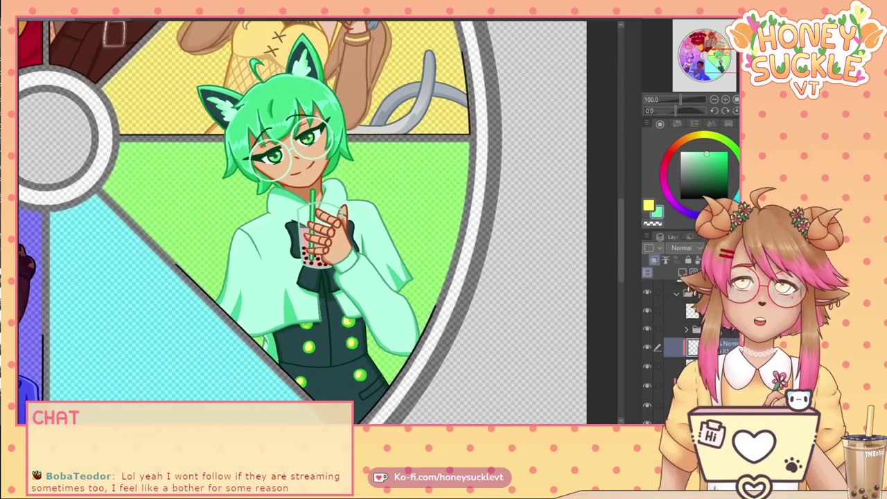